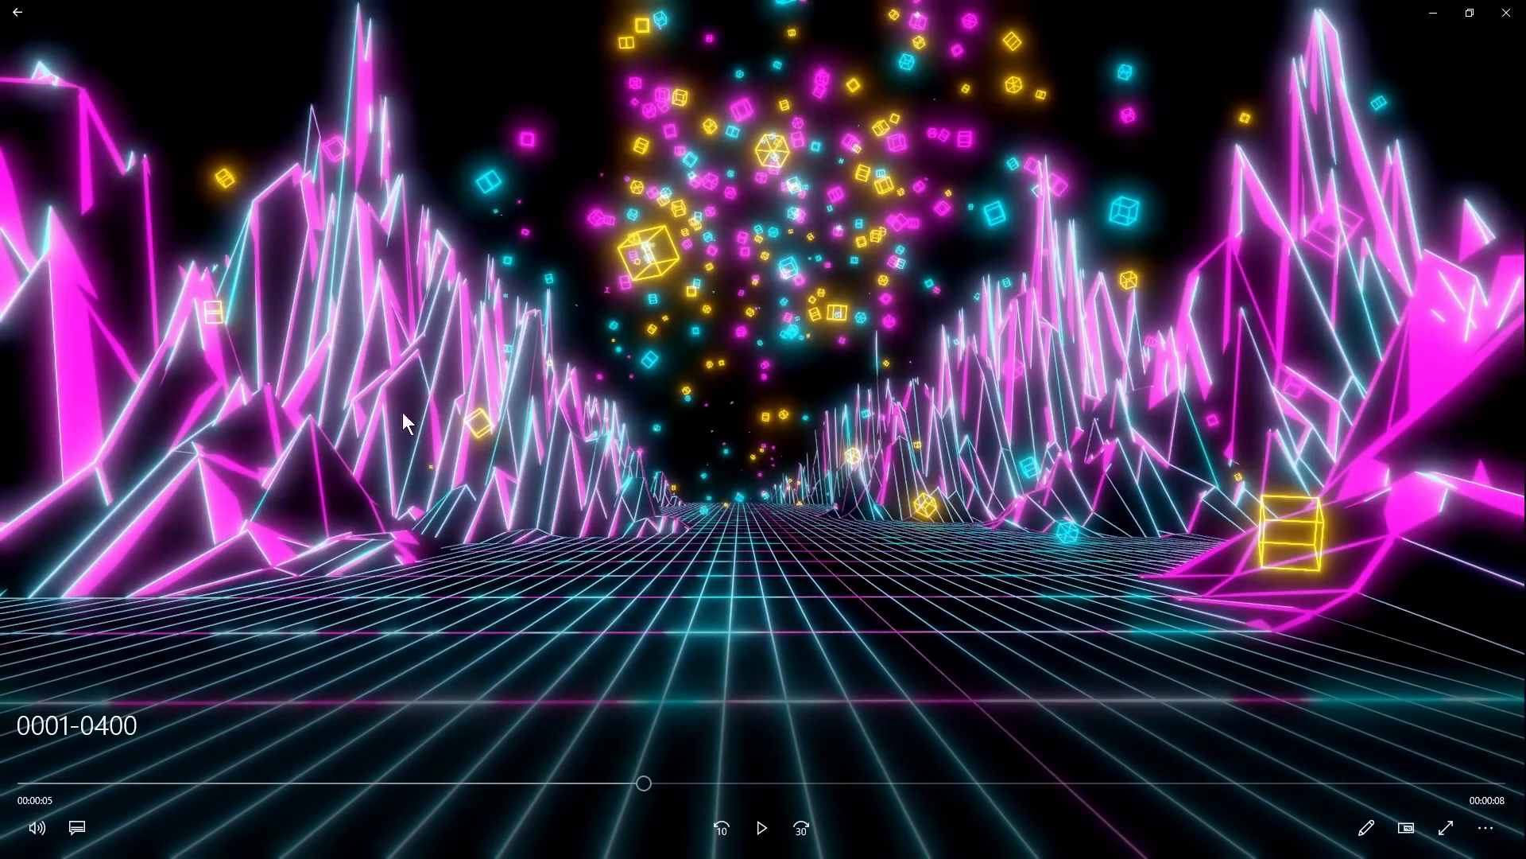
# Step: Replay the rendered 0001-0400 animation from near its start, and close the video
pyautogui.moveTo(658, 784); pyautogui.dragTo(131, 755)
pyautogui.click(1506, 13)
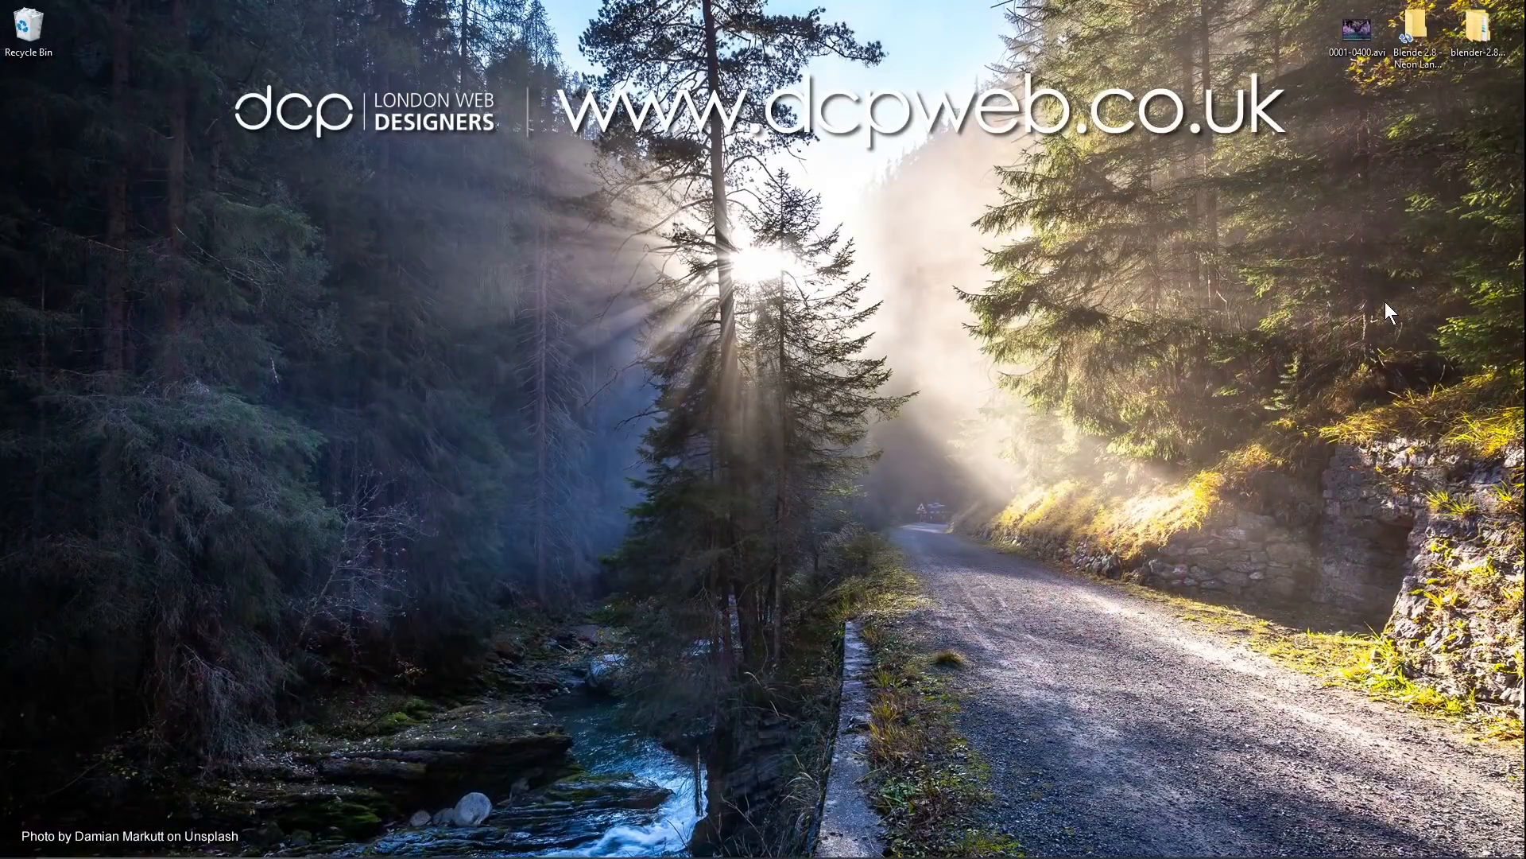
# Step: Launch Blender 2.80 from the blender-2.80.0 windows64 folder inside the desktop folder, and maximize its window
pyautogui.doubleClick(1471, 32)
pyautogui.click(489, 245)
pyautogui.doubleClick(490, 245)
pyautogui.scroll(-10, 438, 474)
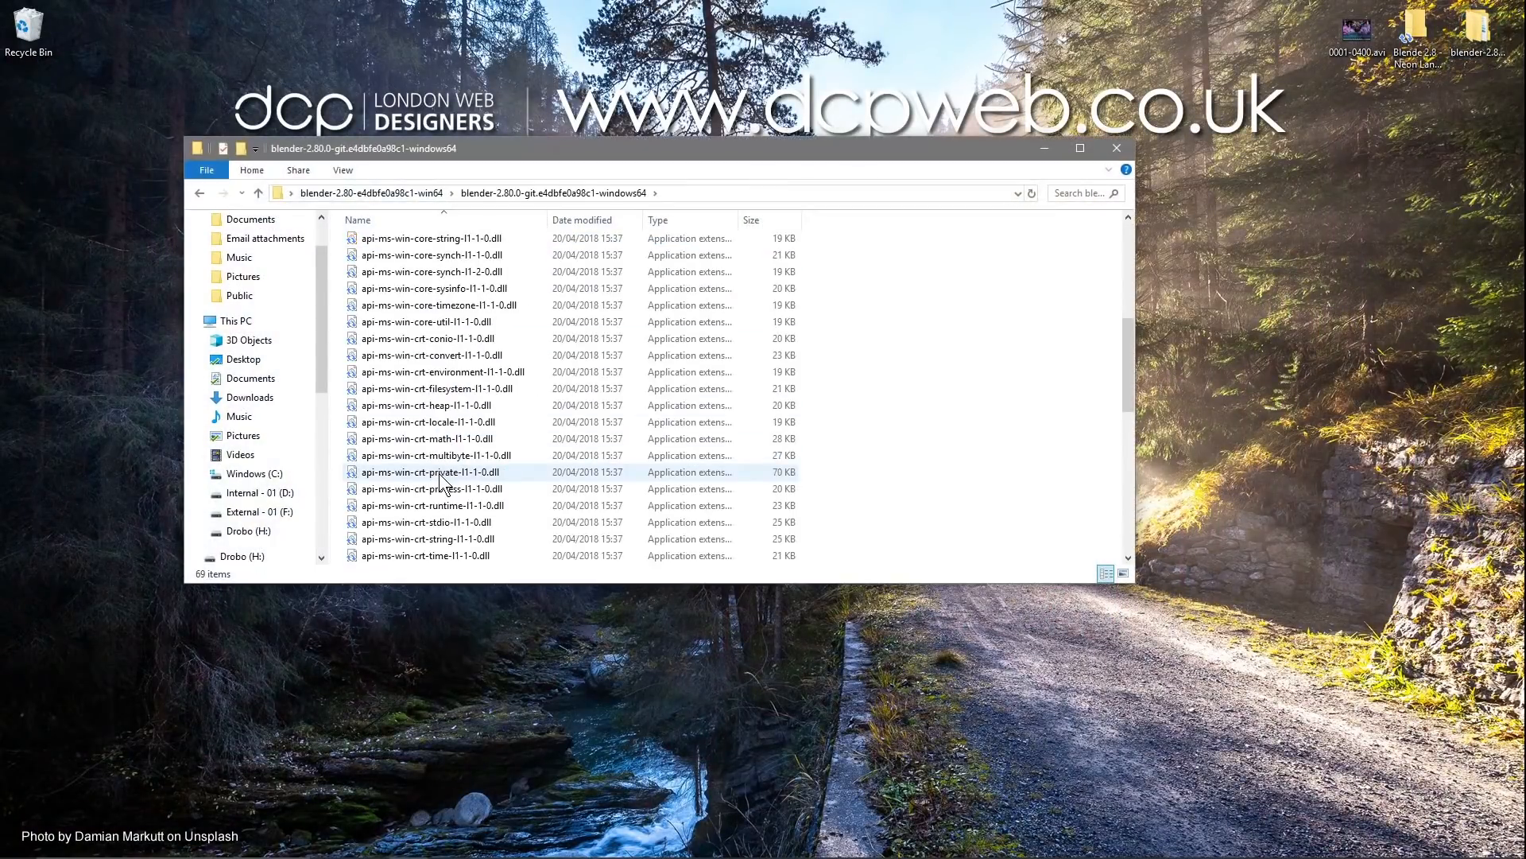
pyautogui.doubleClick(397, 357)
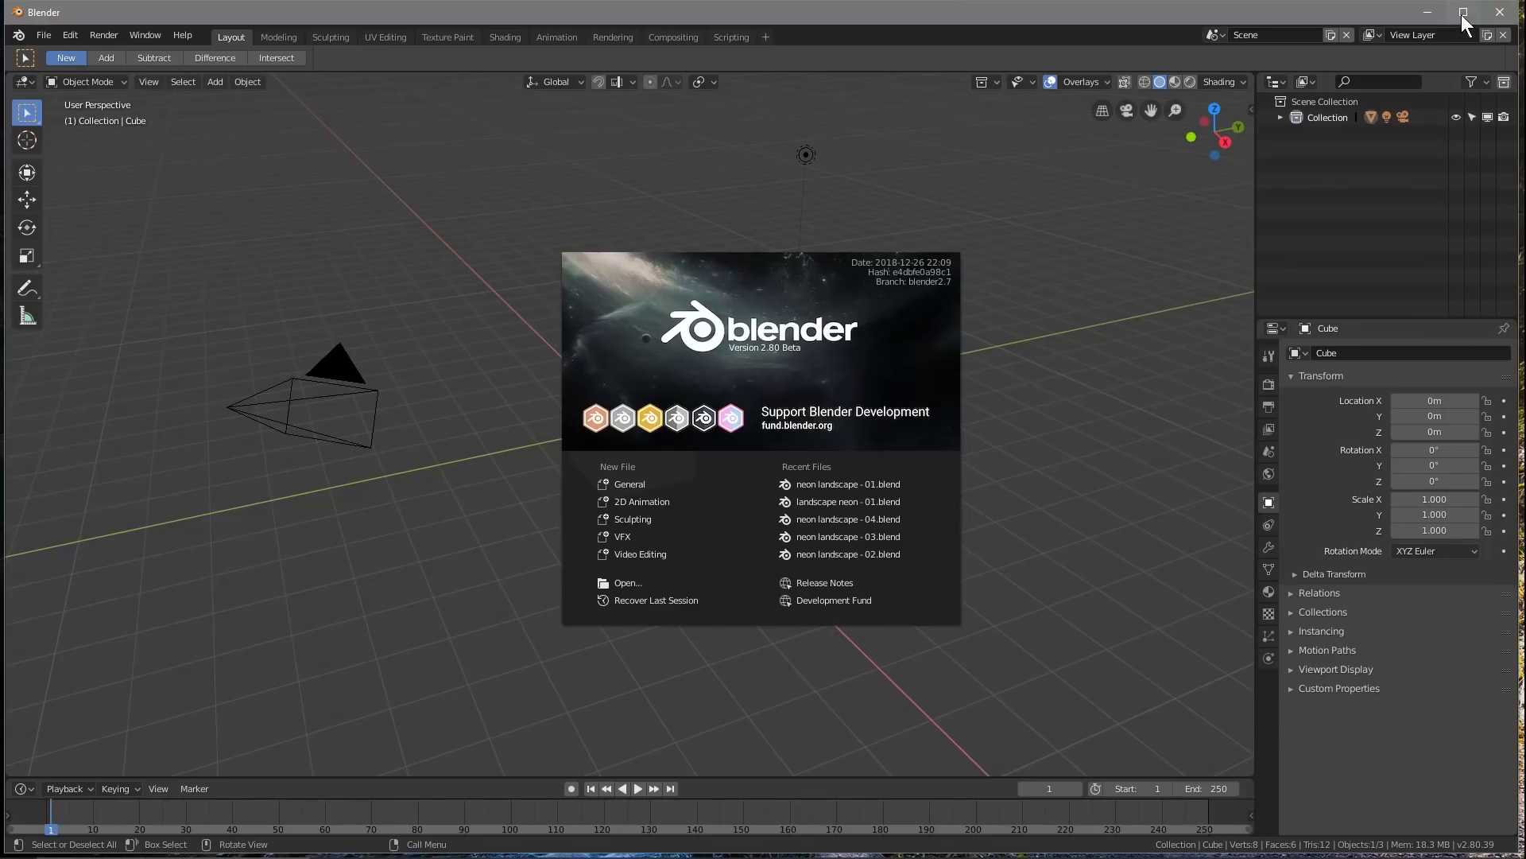
pyautogui.click(1463, 13)
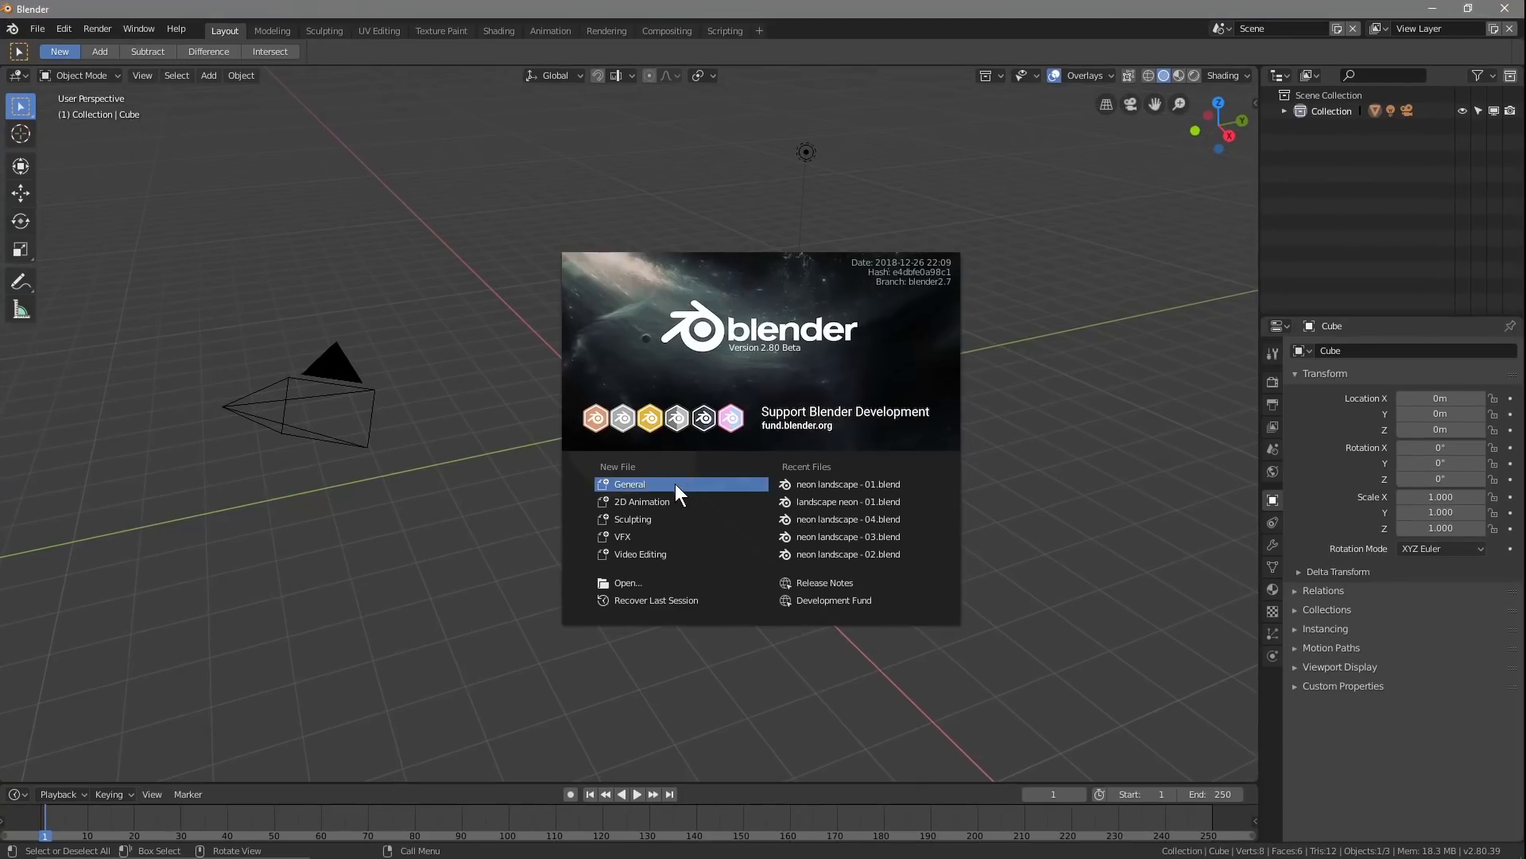
# Step: Start a new General file and save it as "neon landscape - 01" in the Neon Landscape Beginners Tutorial - 01 folder
pyautogui.click(638, 483)
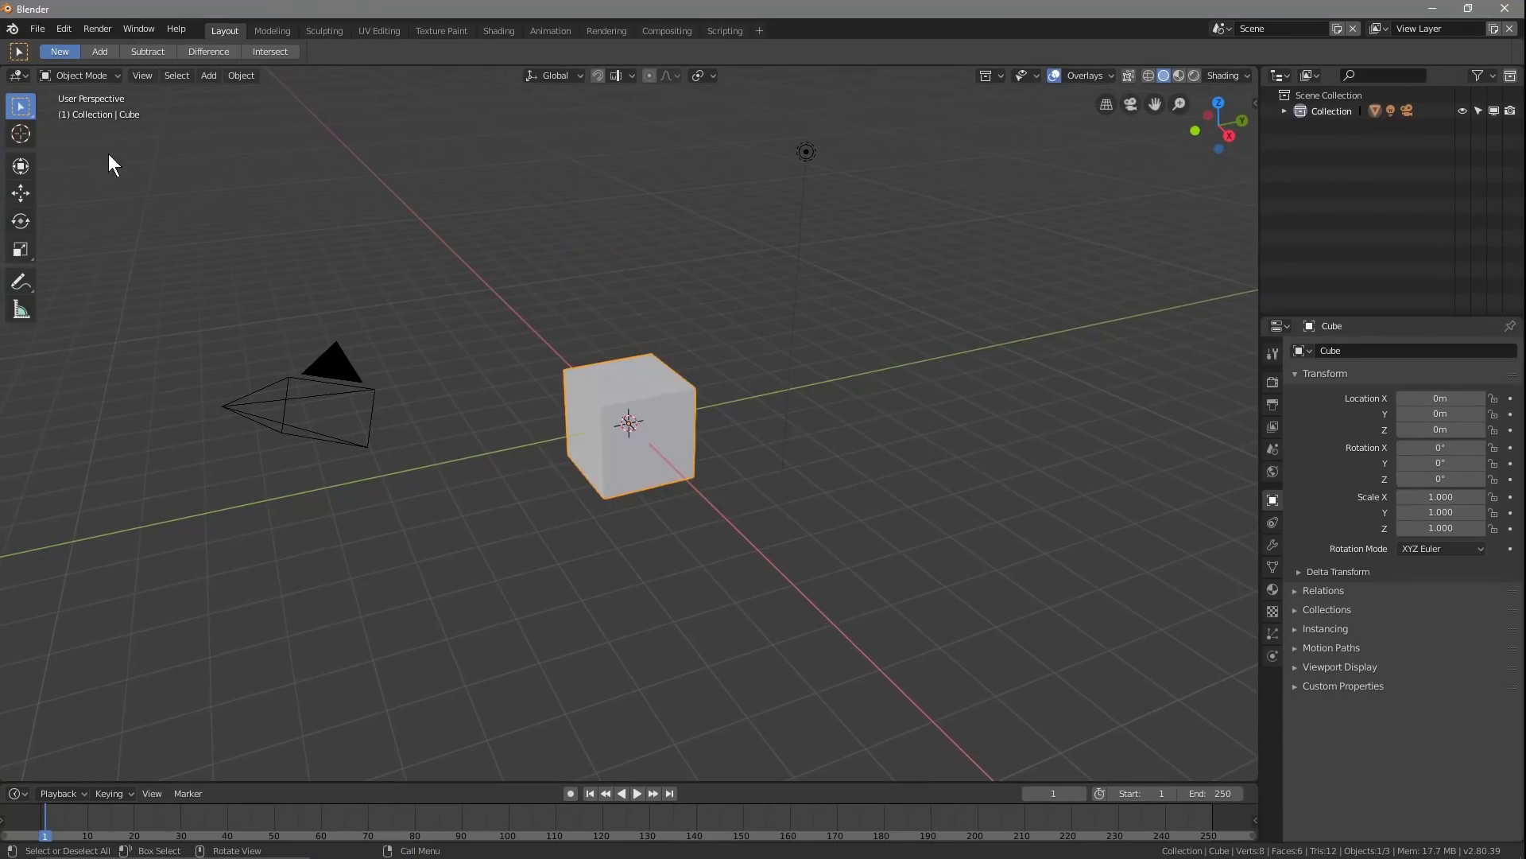
pyautogui.click(35, 28)
pyautogui.click(75, 183)
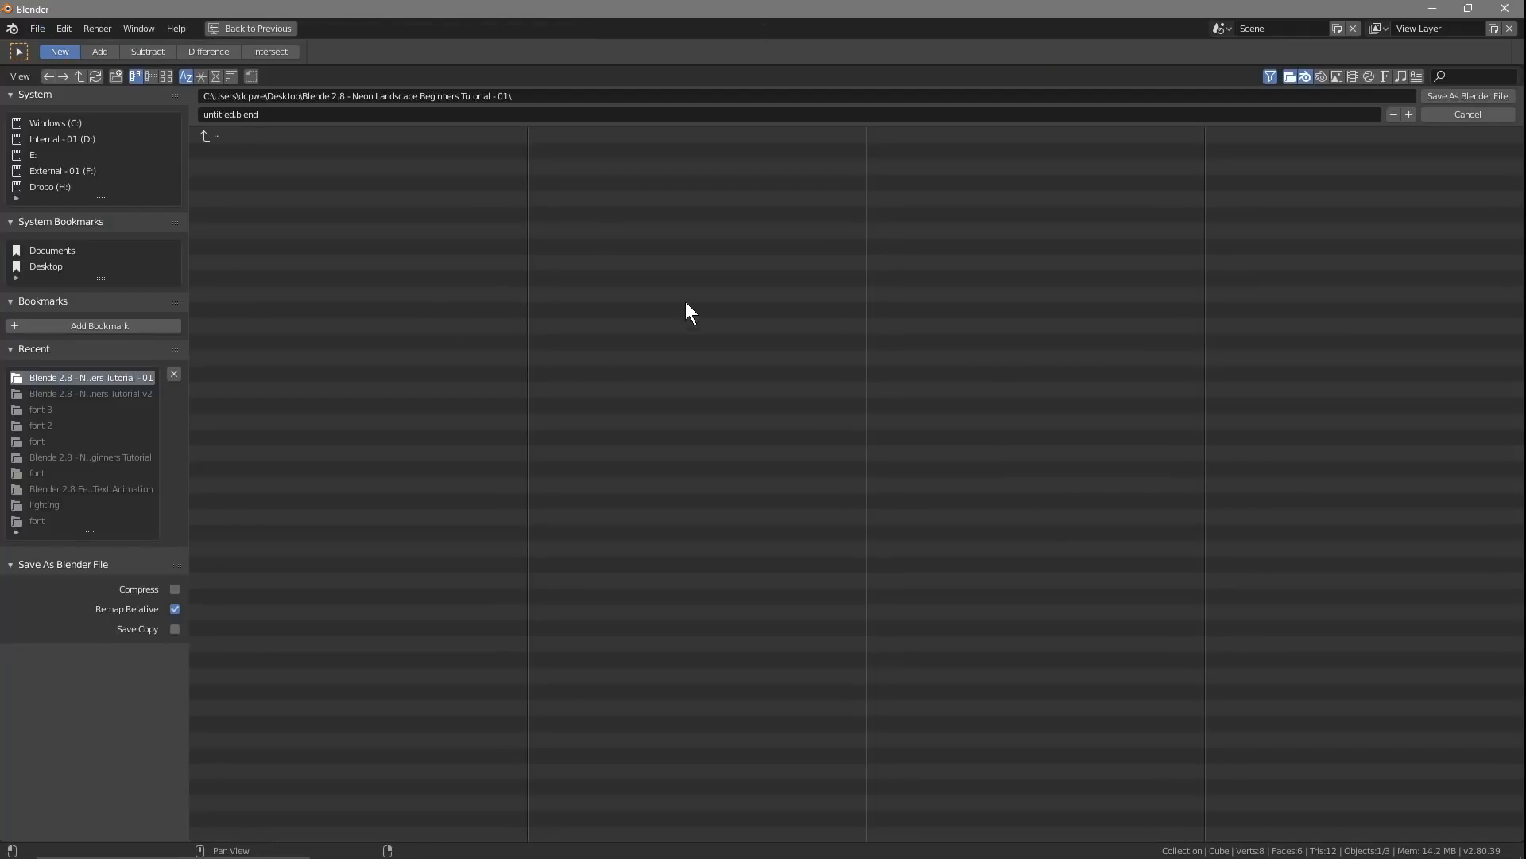
pyautogui.click(372, 115)
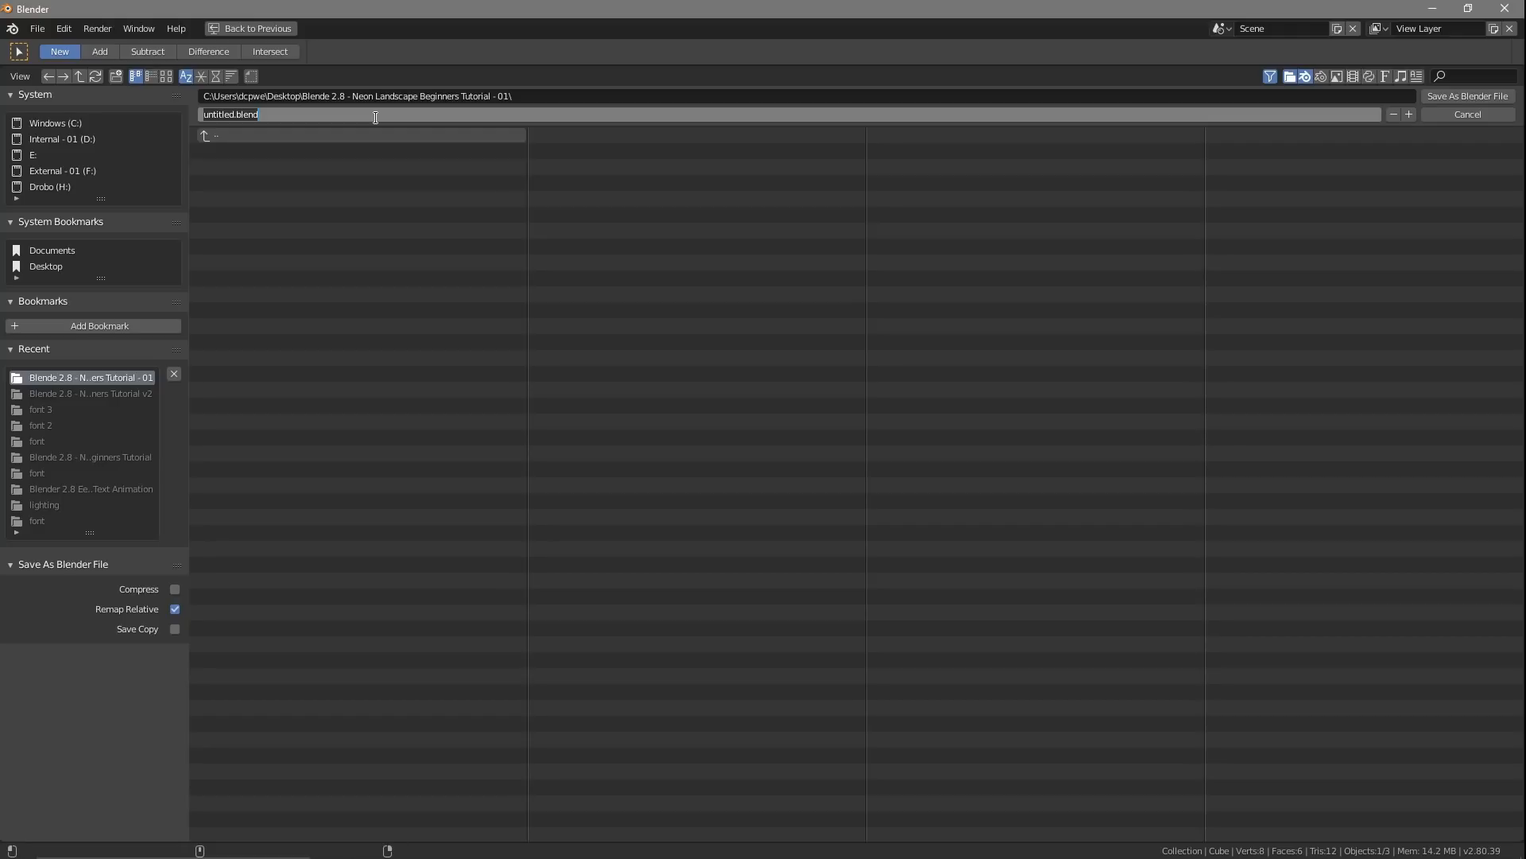
pyautogui.write('neon landscape - 01')
pyautogui.click(1495, 97)
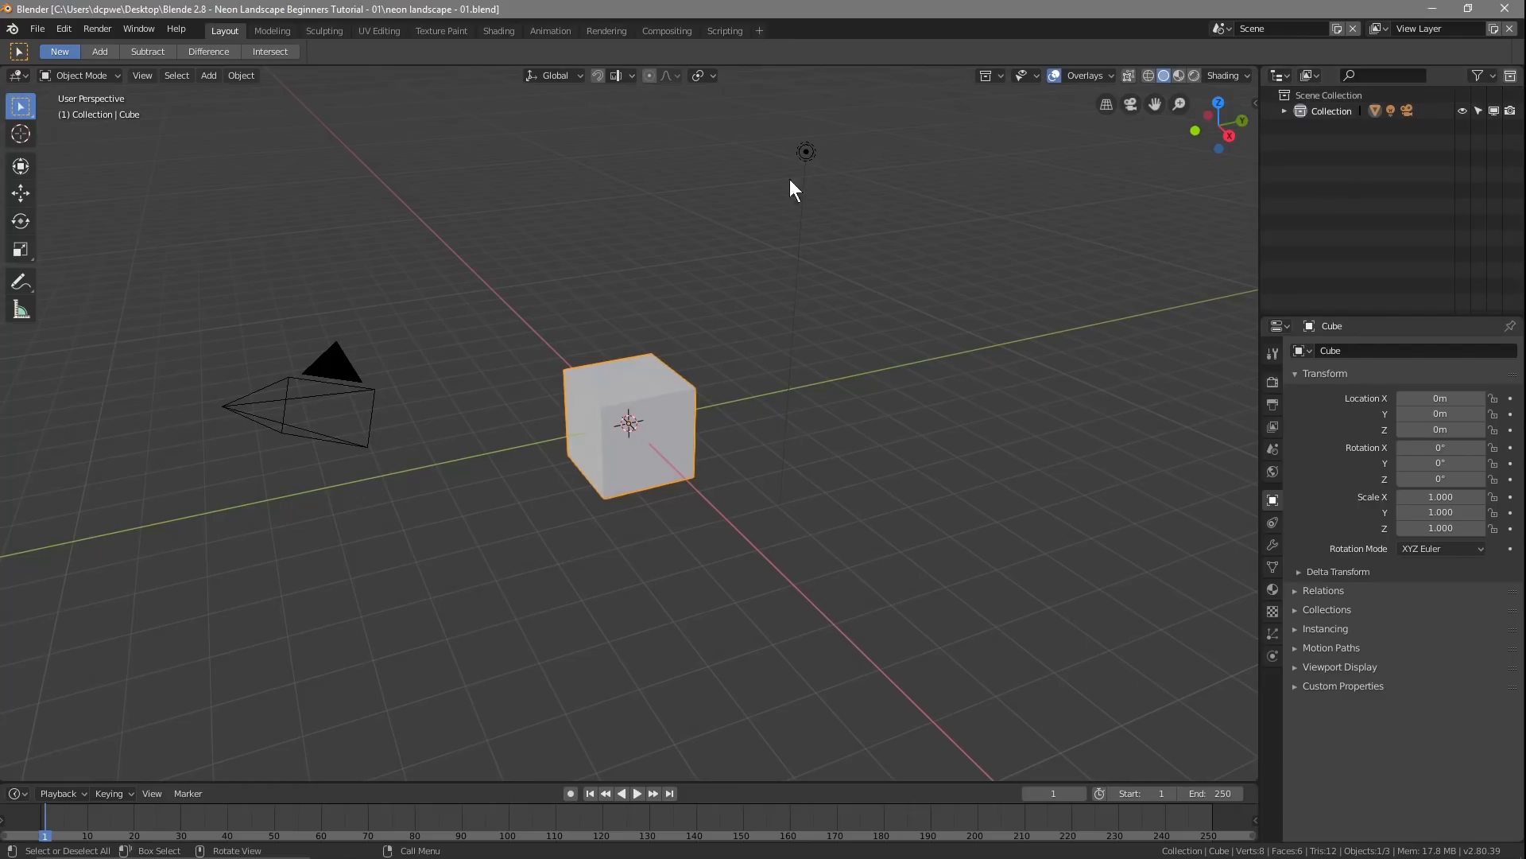
# Step: Delete the default cube and set the viewport to the top orthographic view
pyautogui.click(656, 399)
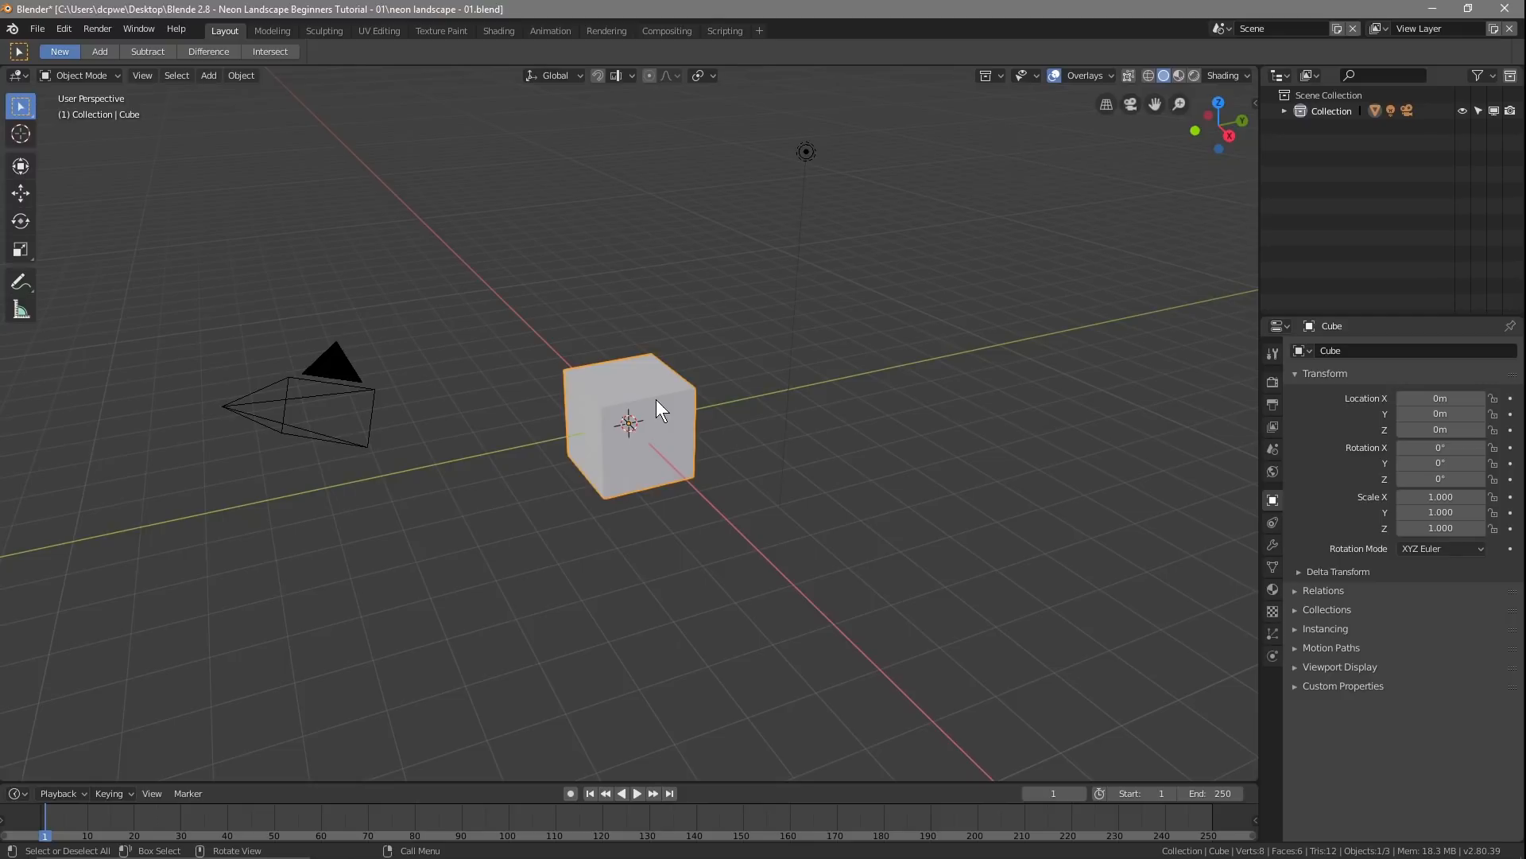
pyautogui.press('Delete')
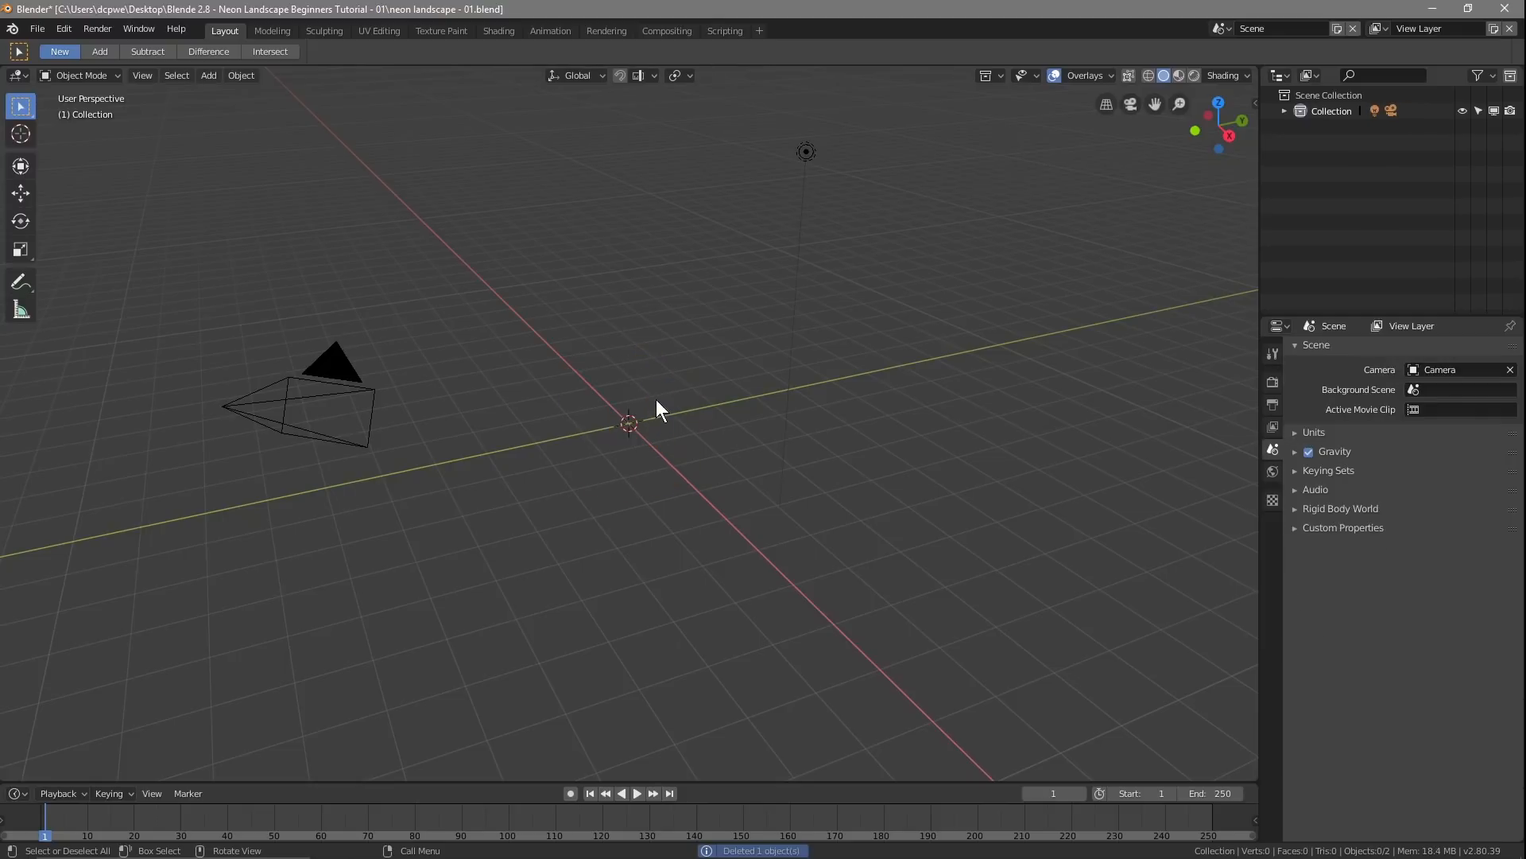
pyautogui.moveTo(479, 535); pyautogui.dragTo(621, 553, button='middle')
pyautogui.scroll(-4, 622, 552)
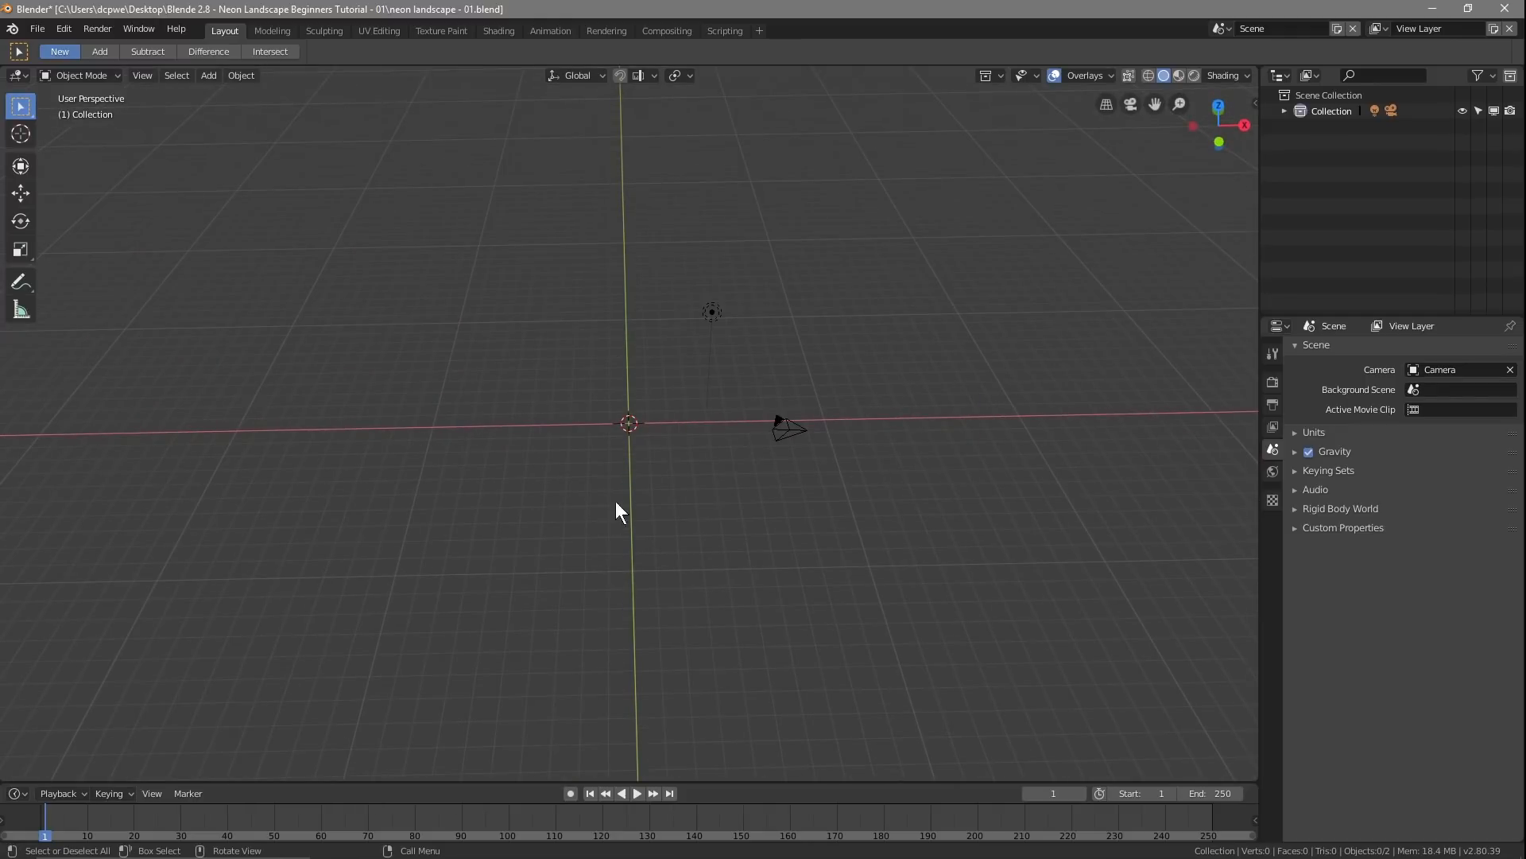
pyautogui.moveTo(757, 565)
pyautogui.mouseDown(button='middle')
pyautogui.moveTo(752, 579)
pyautogui.moveTo(769, 562)
pyautogui.mouseUp(button='middle')
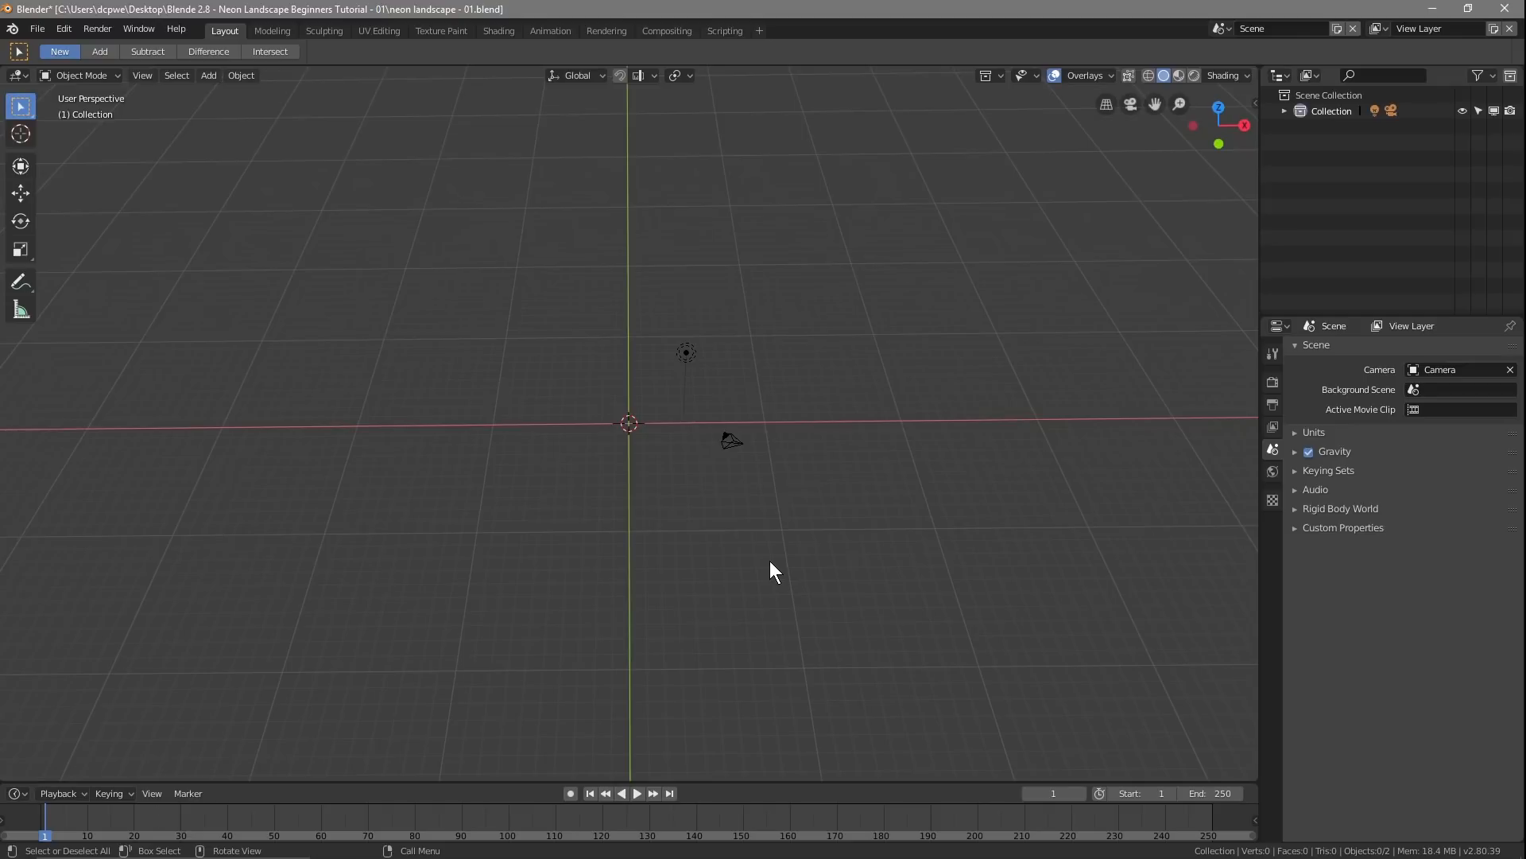
pyautogui.moveTo(850, 489); pyautogui.dragTo(844, 490, button='middle')
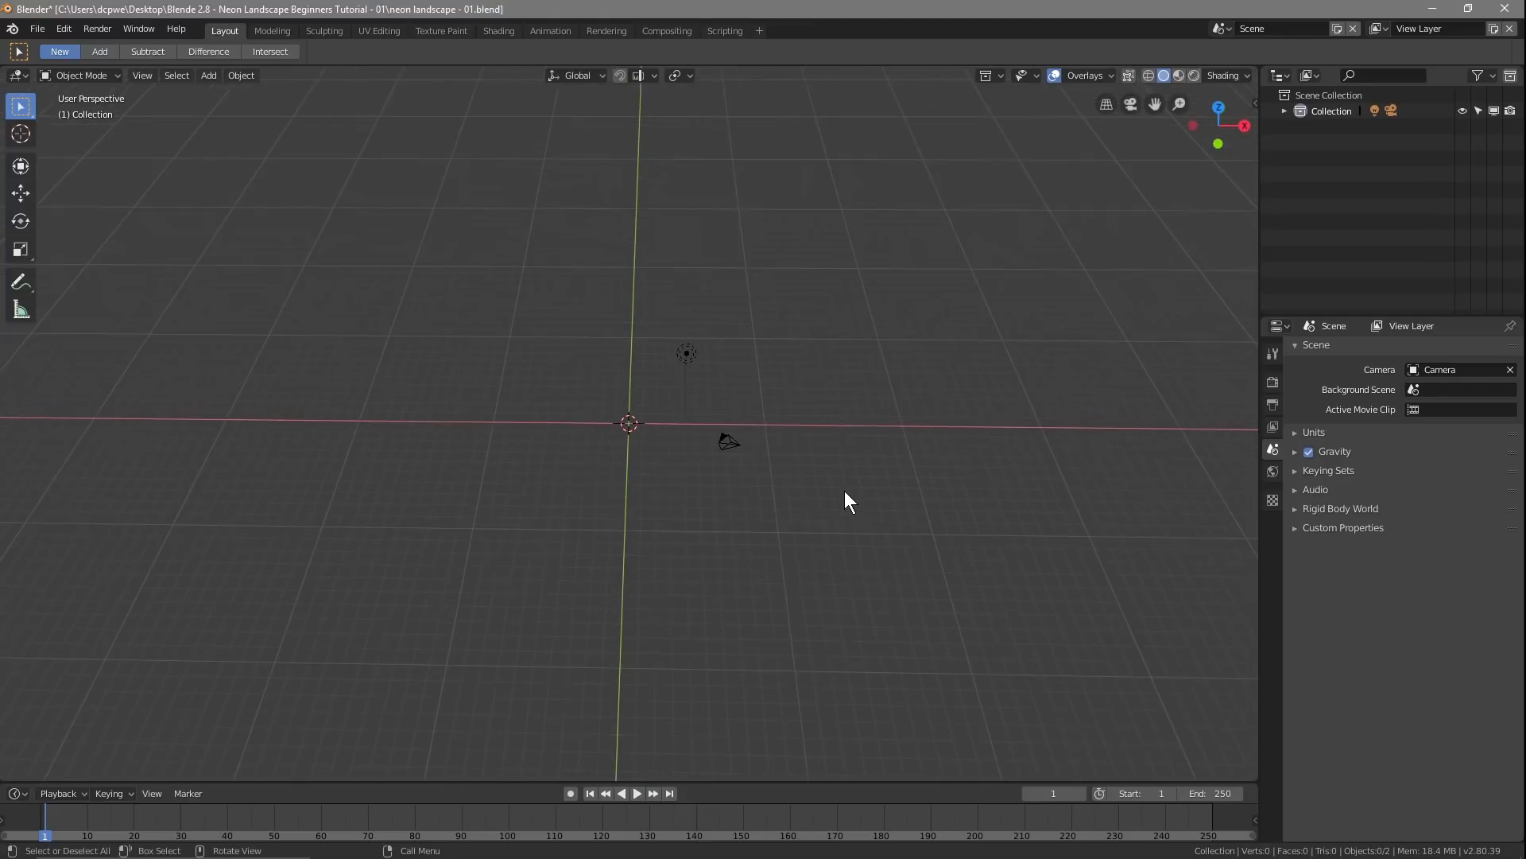
pyautogui.press('KP_7')
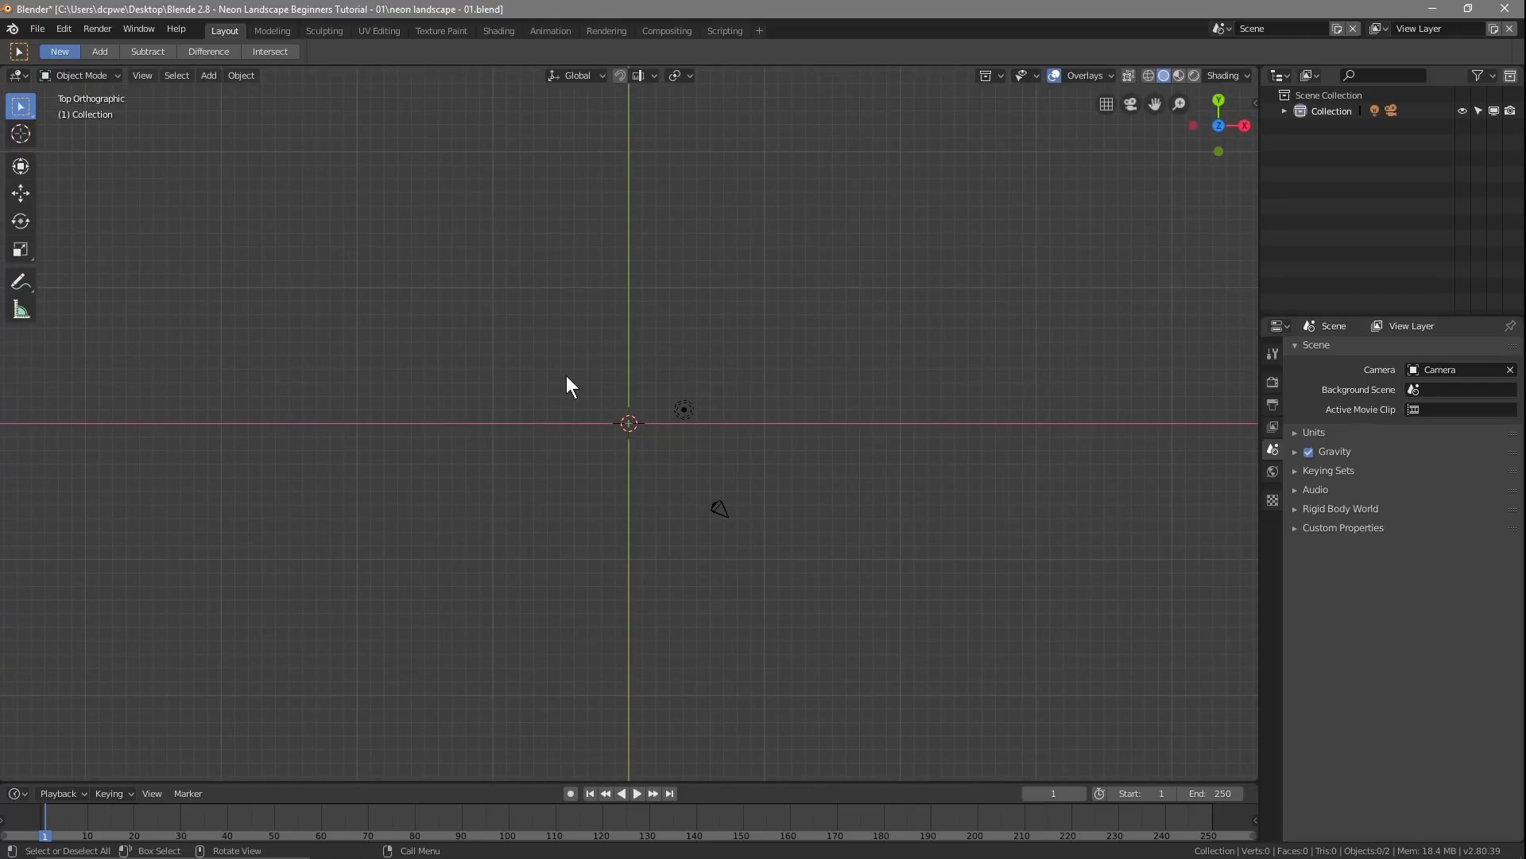
pyautogui.hotkey('shift', 'a')
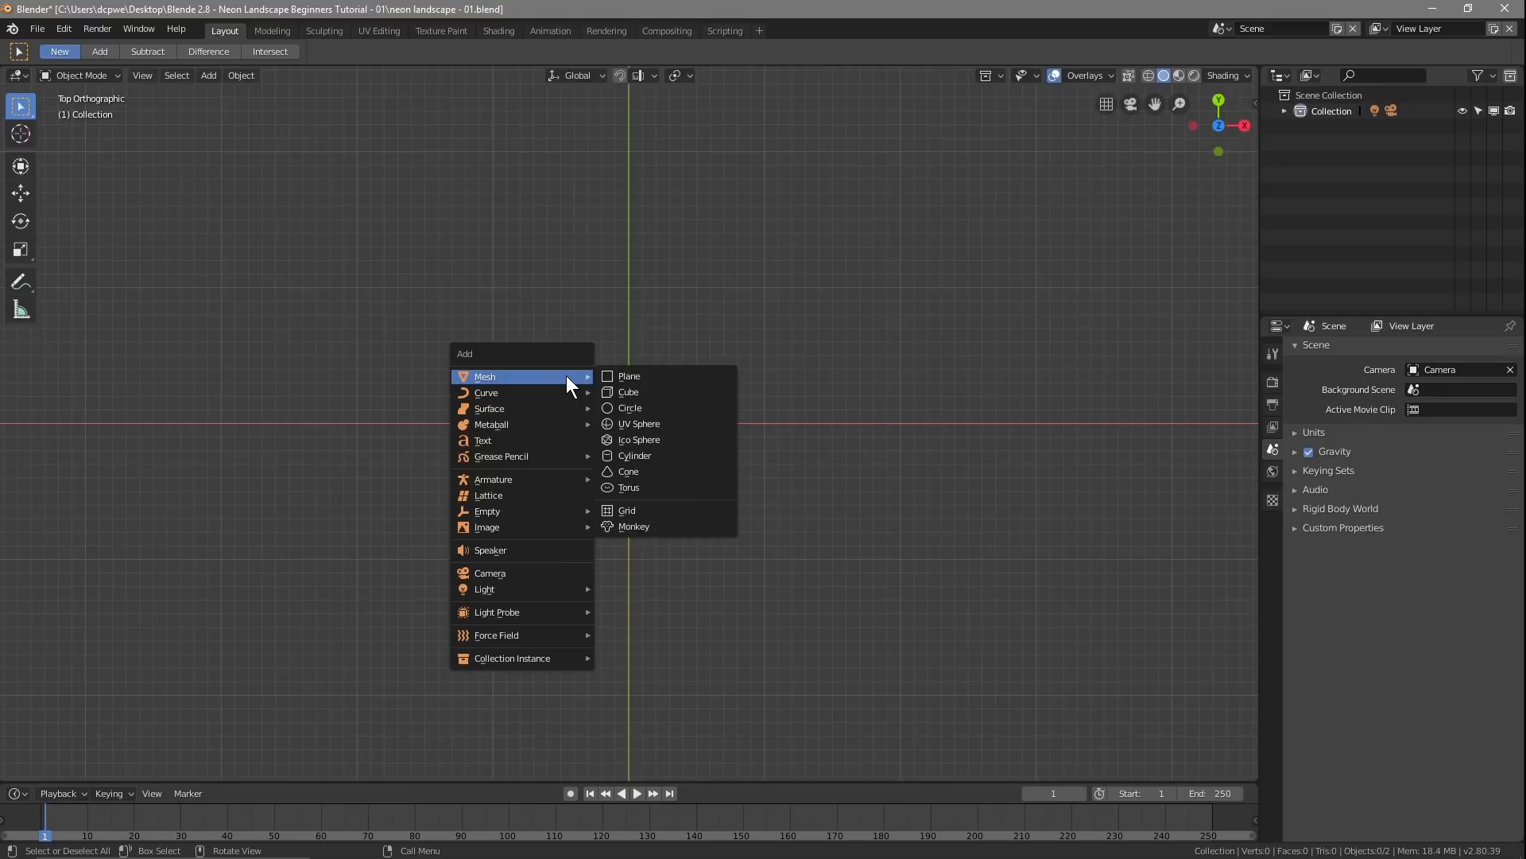
pyautogui.click(98, 51)
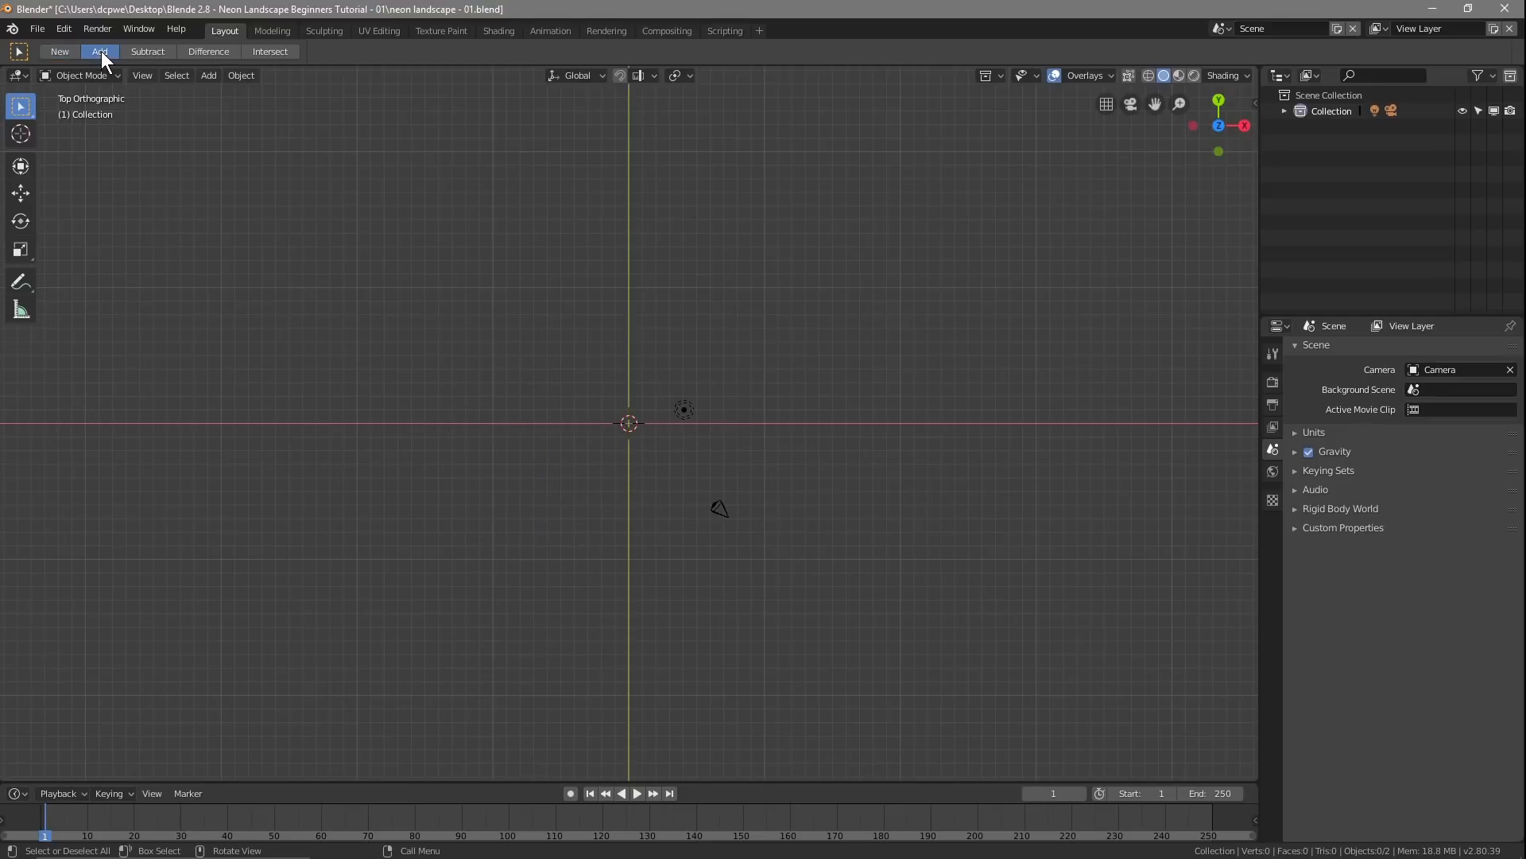
pyautogui.click(207, 74)
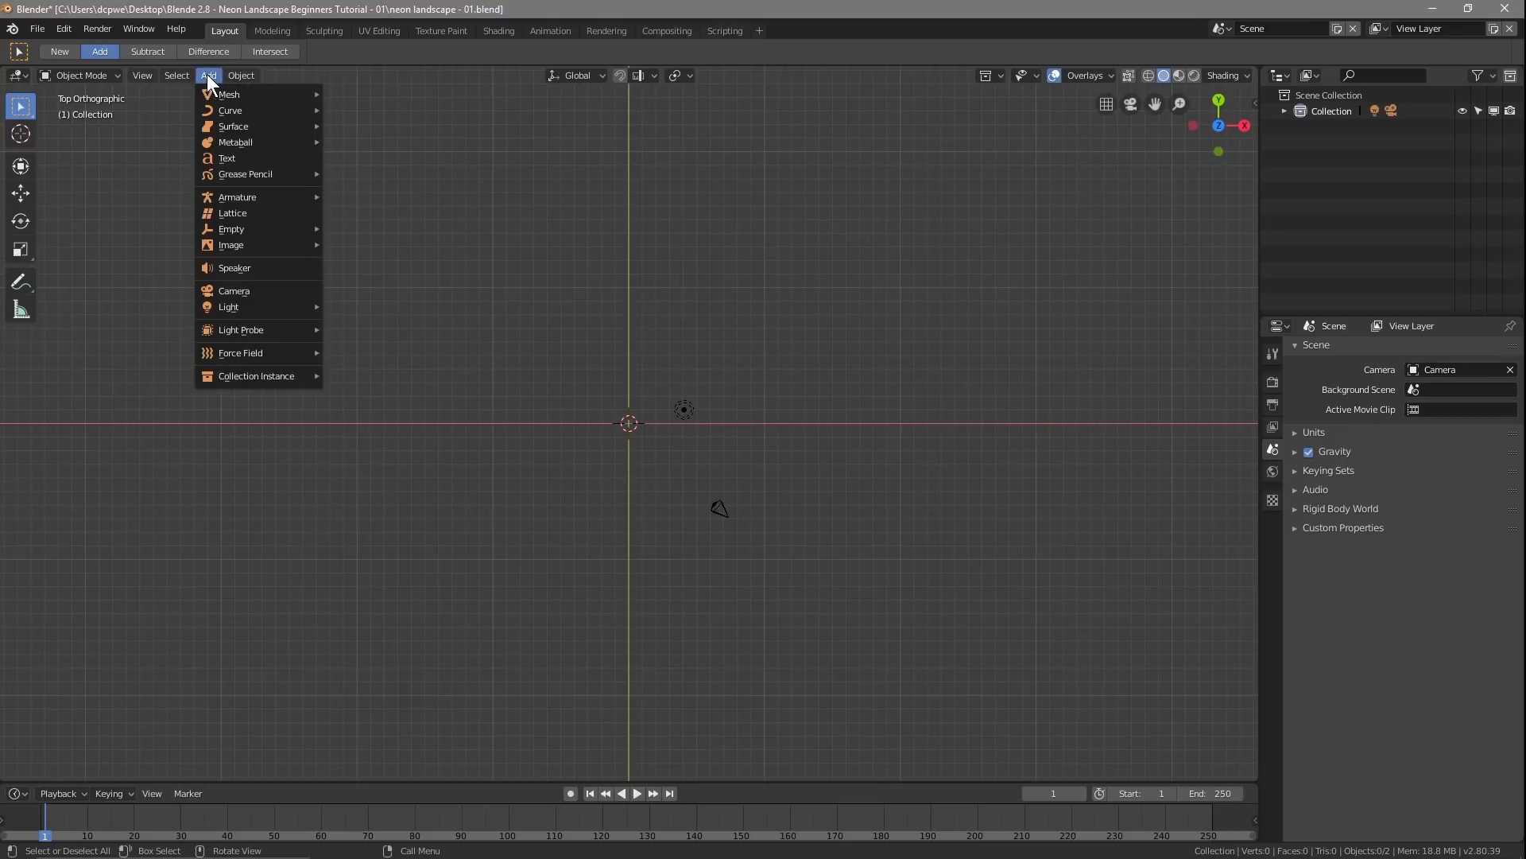
pyautogui.click(52, 46)
pyautogui.click(209, 75)
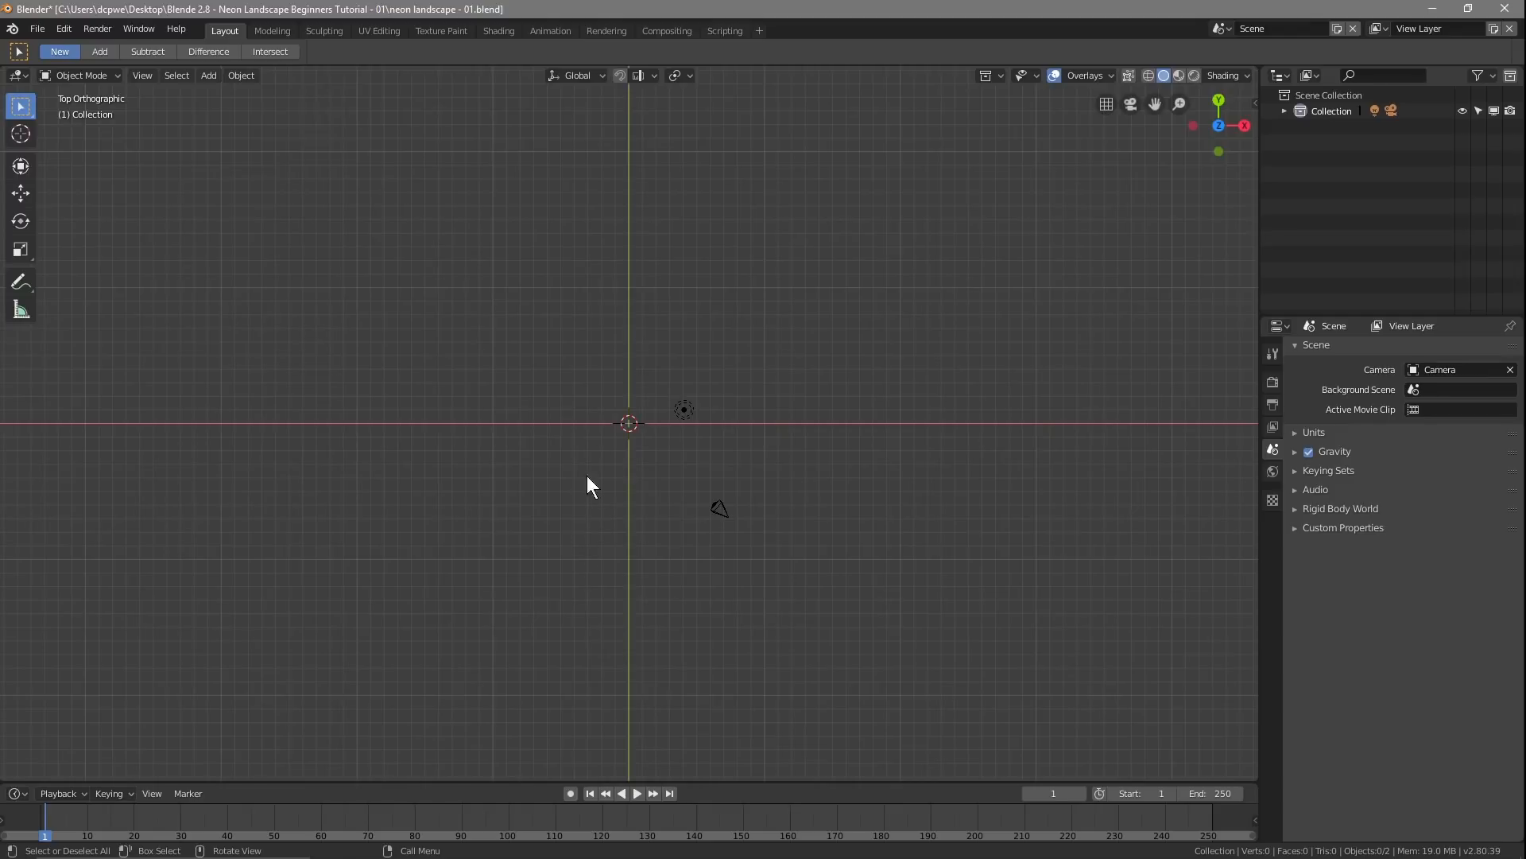
# Step: Add a plane mesh at the world origin
pyautogui.hotkey('shift', 'a')
pyautogui.moveTo(601, 437)
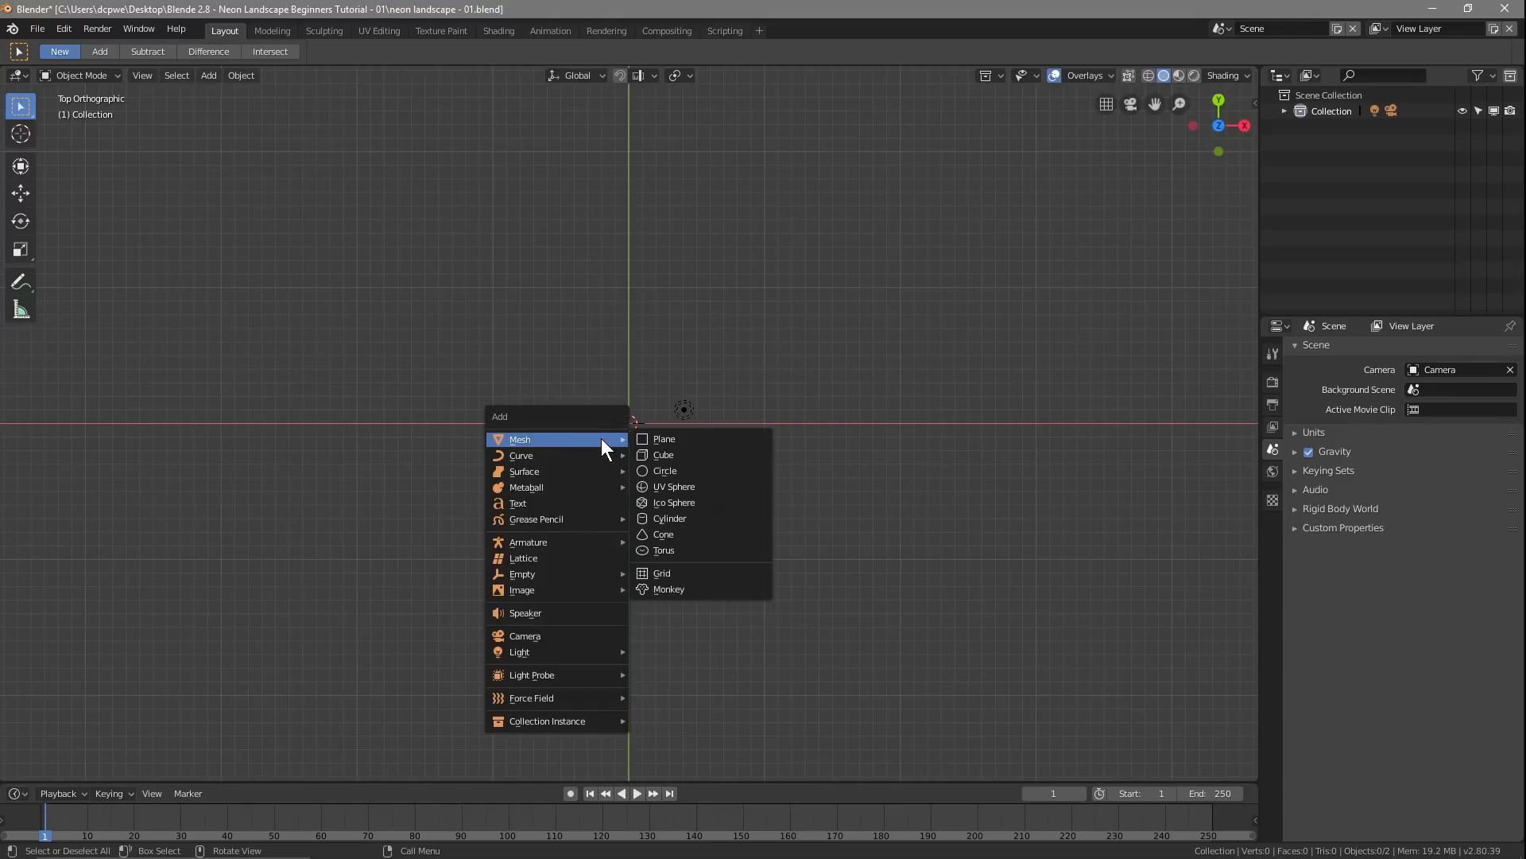
pyautogui.click(671, 439)
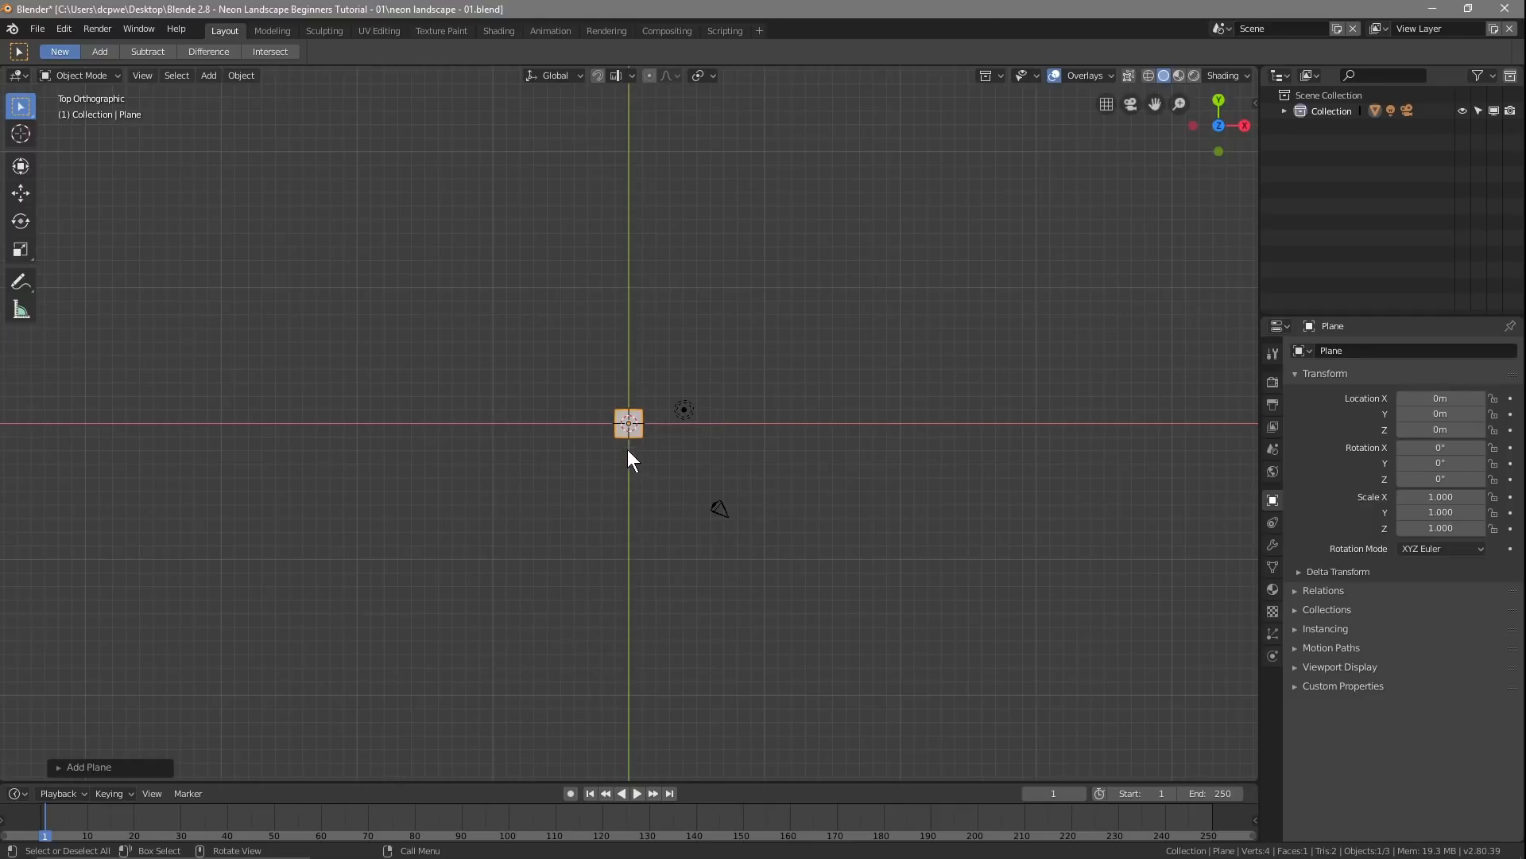
pyautogui.scroll(-5, 669, 430)
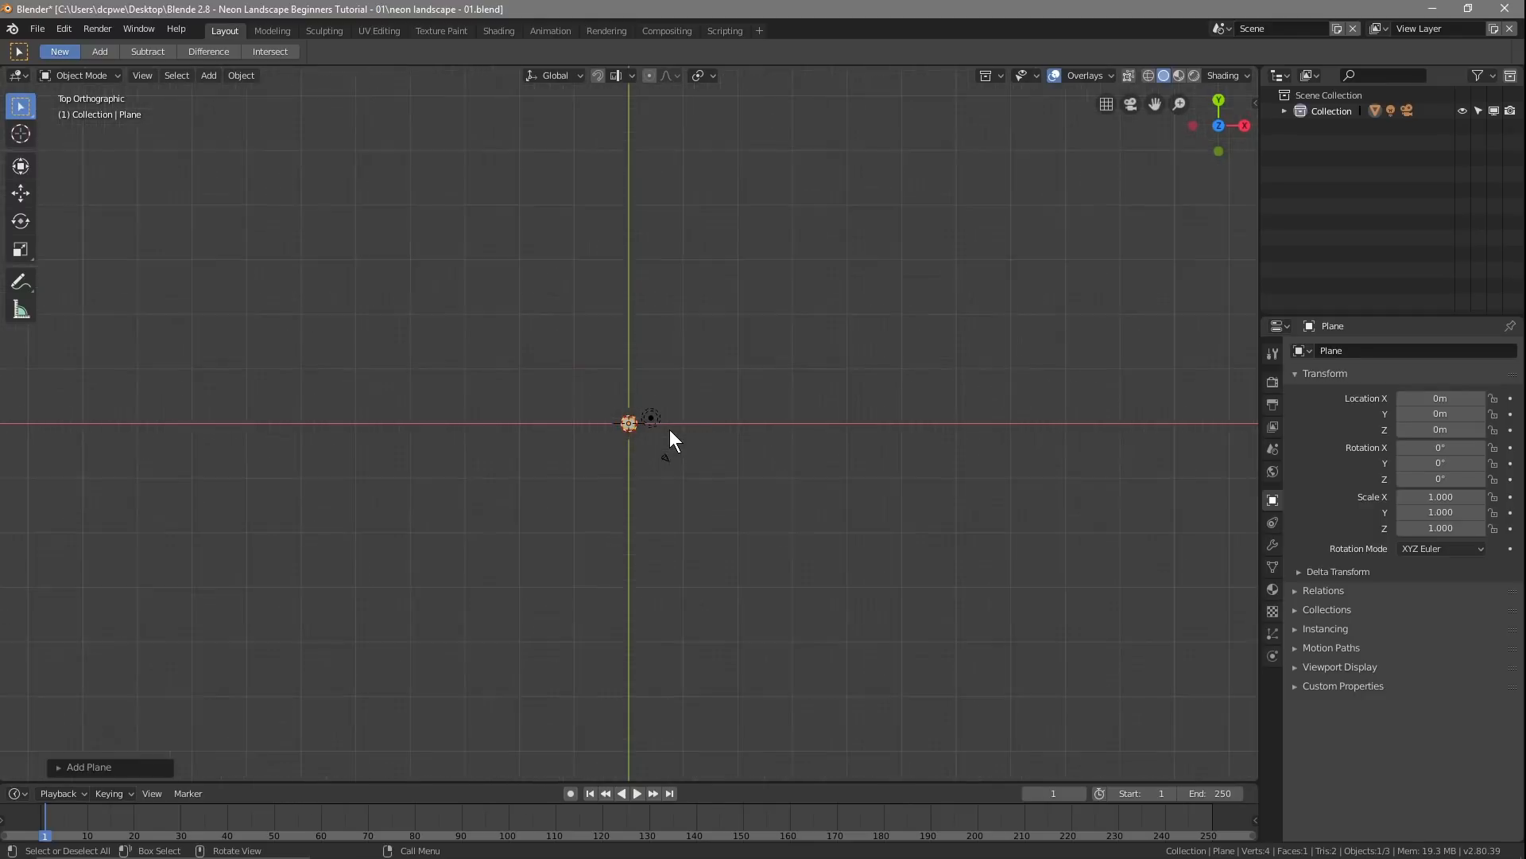
pyautogui.scroll(5, 670, 431)
# Step: Select the plane in the scene collection and set its scale to 10 in X and 200 in Y
pyautogui.click(1284, 110)
pyautogui.click(1332, 159)
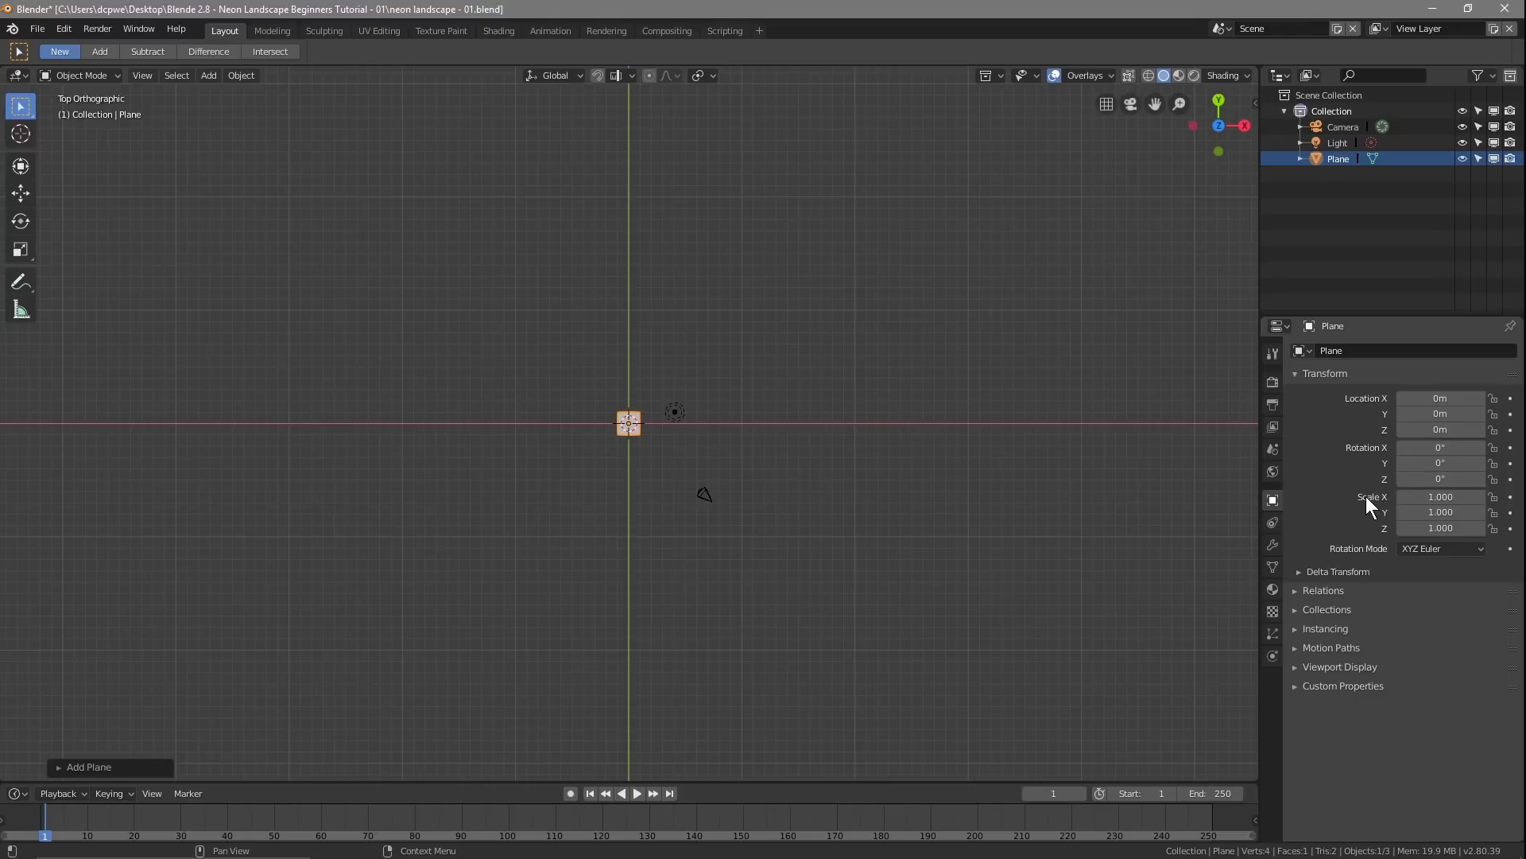
pyautogui.click(1466, 501)
pyautogui.write('10')
pyautogui.press('Return')
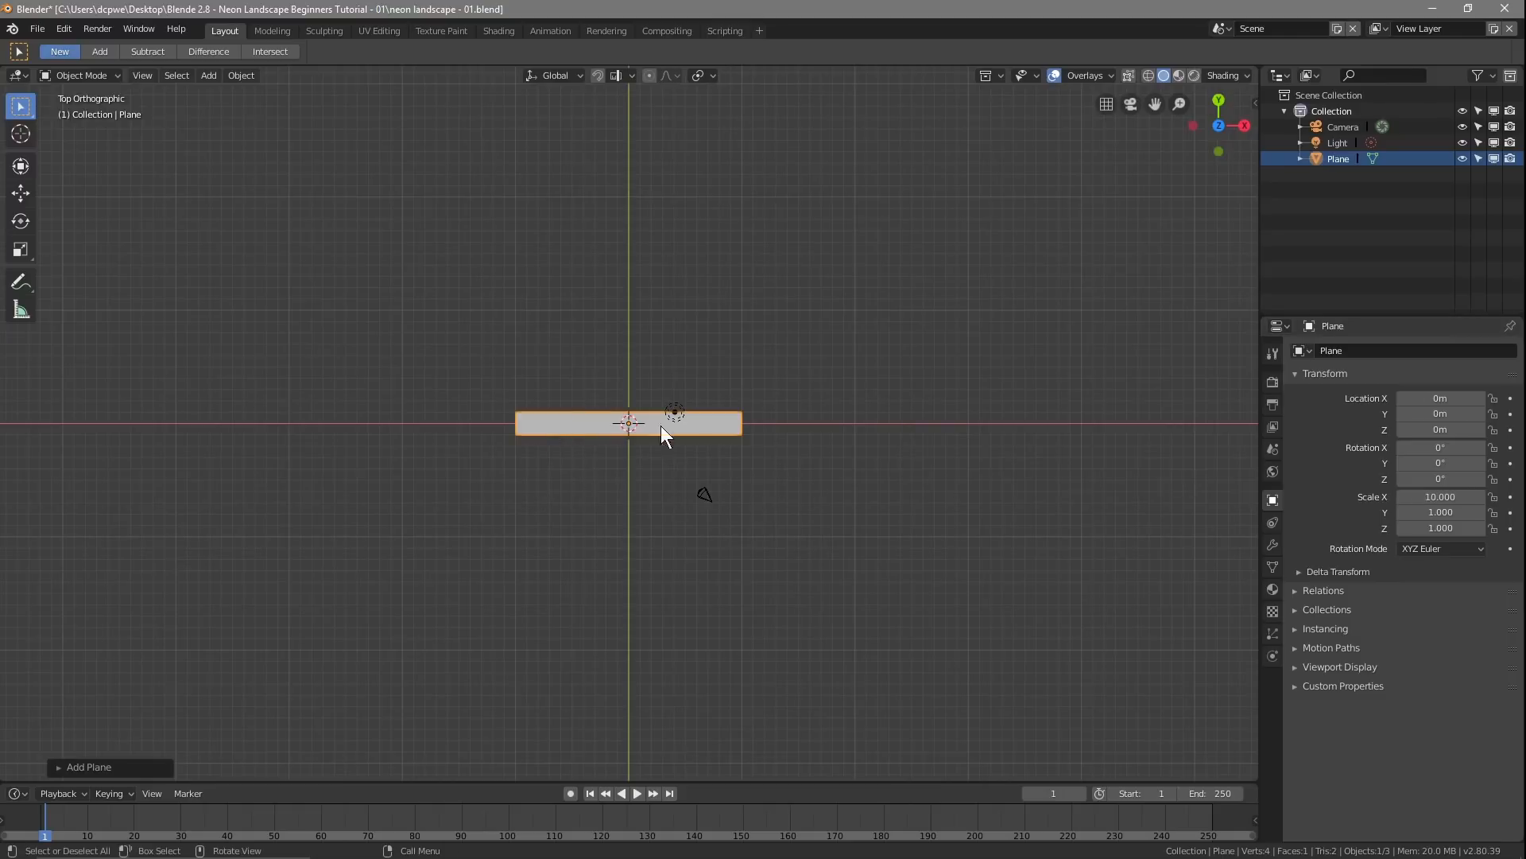
pyautogui.click(1438, 515)
pyautogui.write('200')
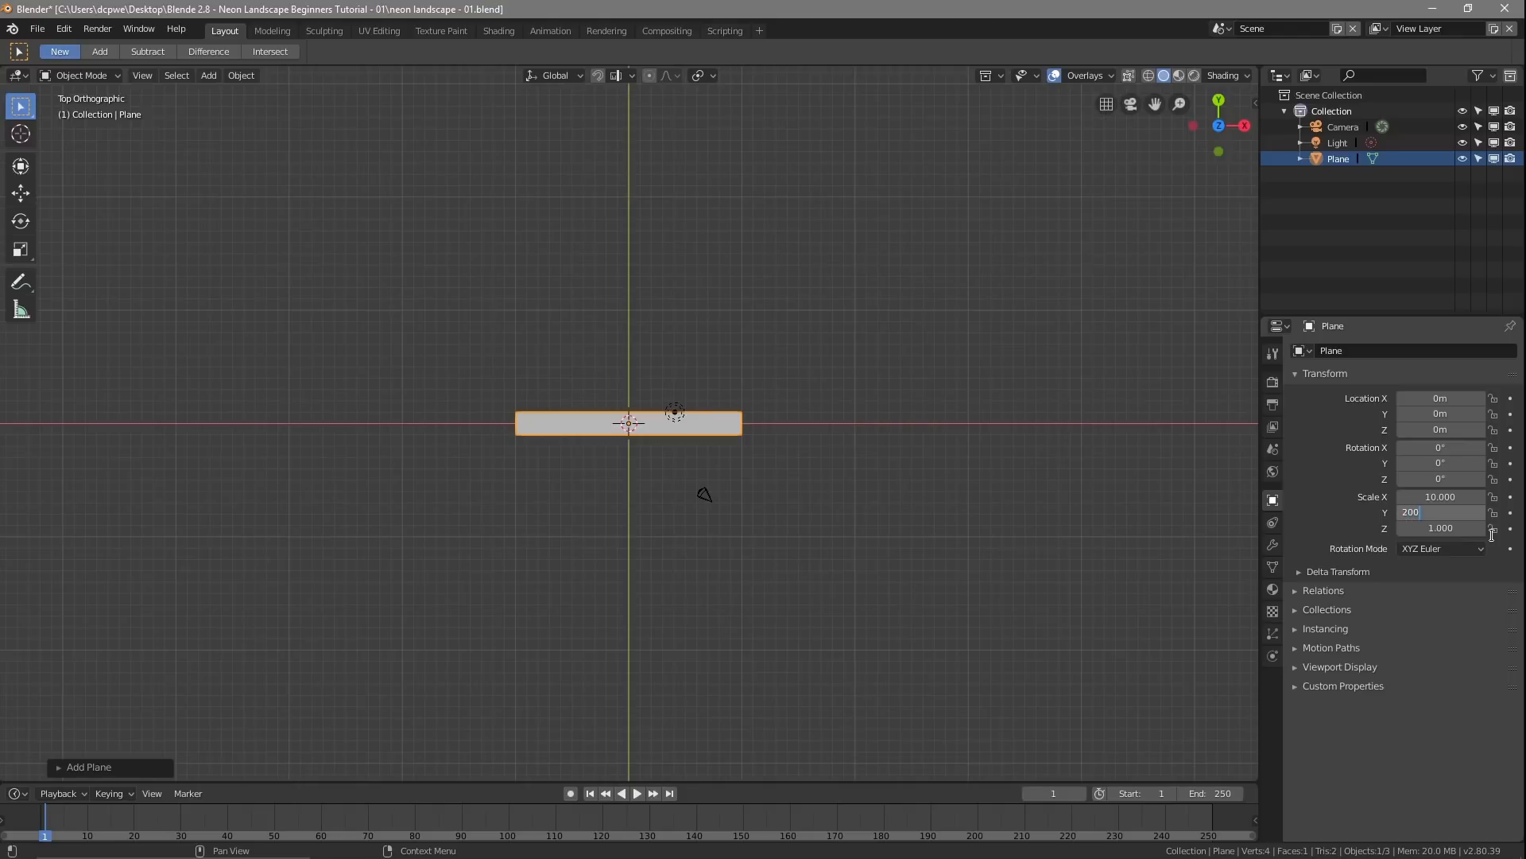
pyautogui.press('Return')
pyautogui.scroll(-8, 874, 395)
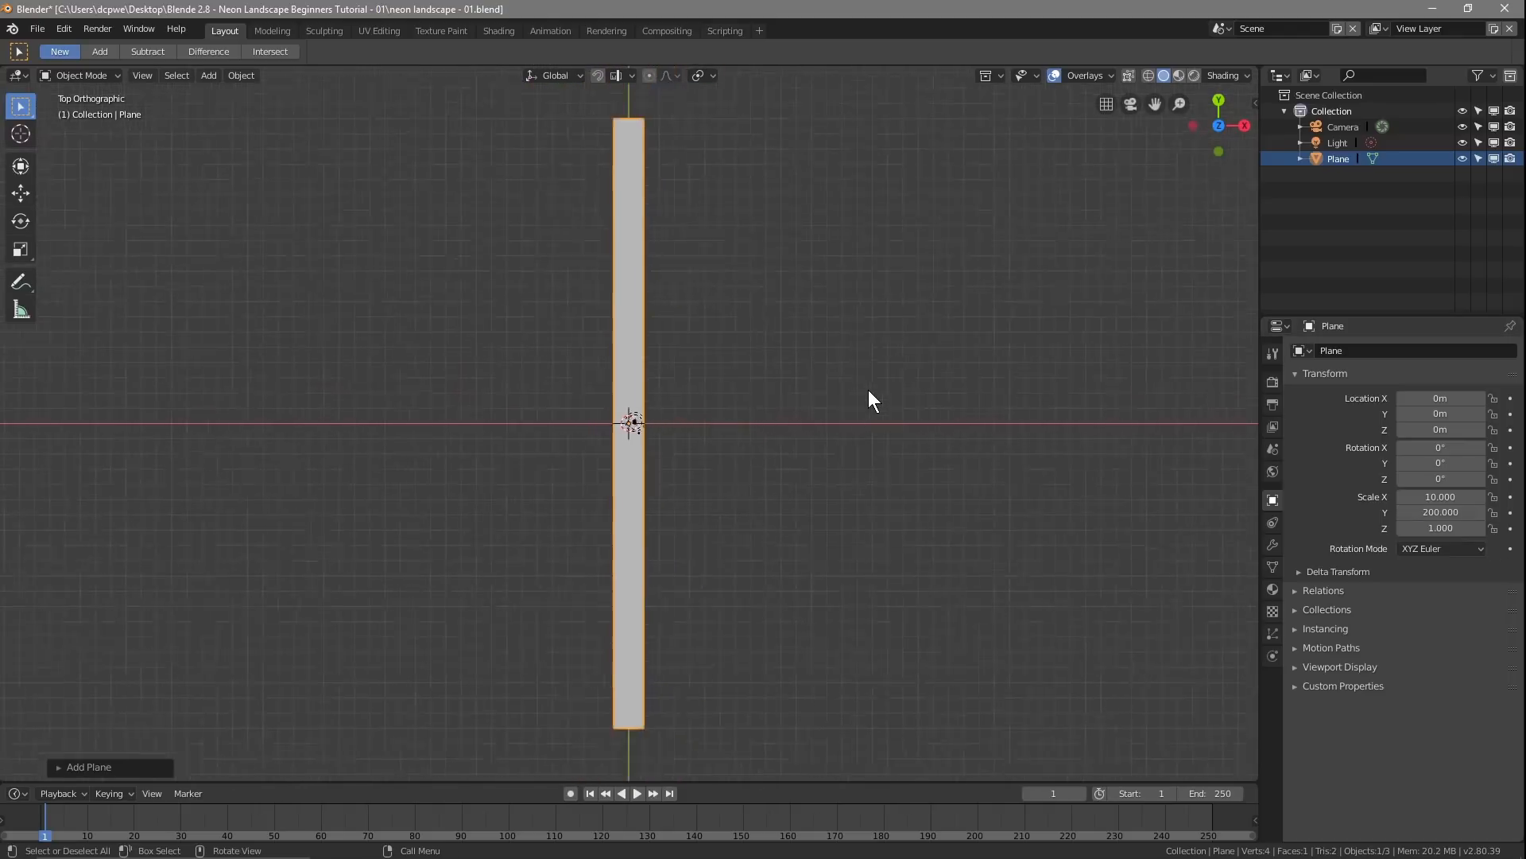
pyautogui.scroll(2, 868, 390)
pyautogui.scroll(-2, 868, 391)
# Step: Put the plane into Edit Mode and subdivide all of its edges six times
pyautogui.scroll(10, 580, 230)
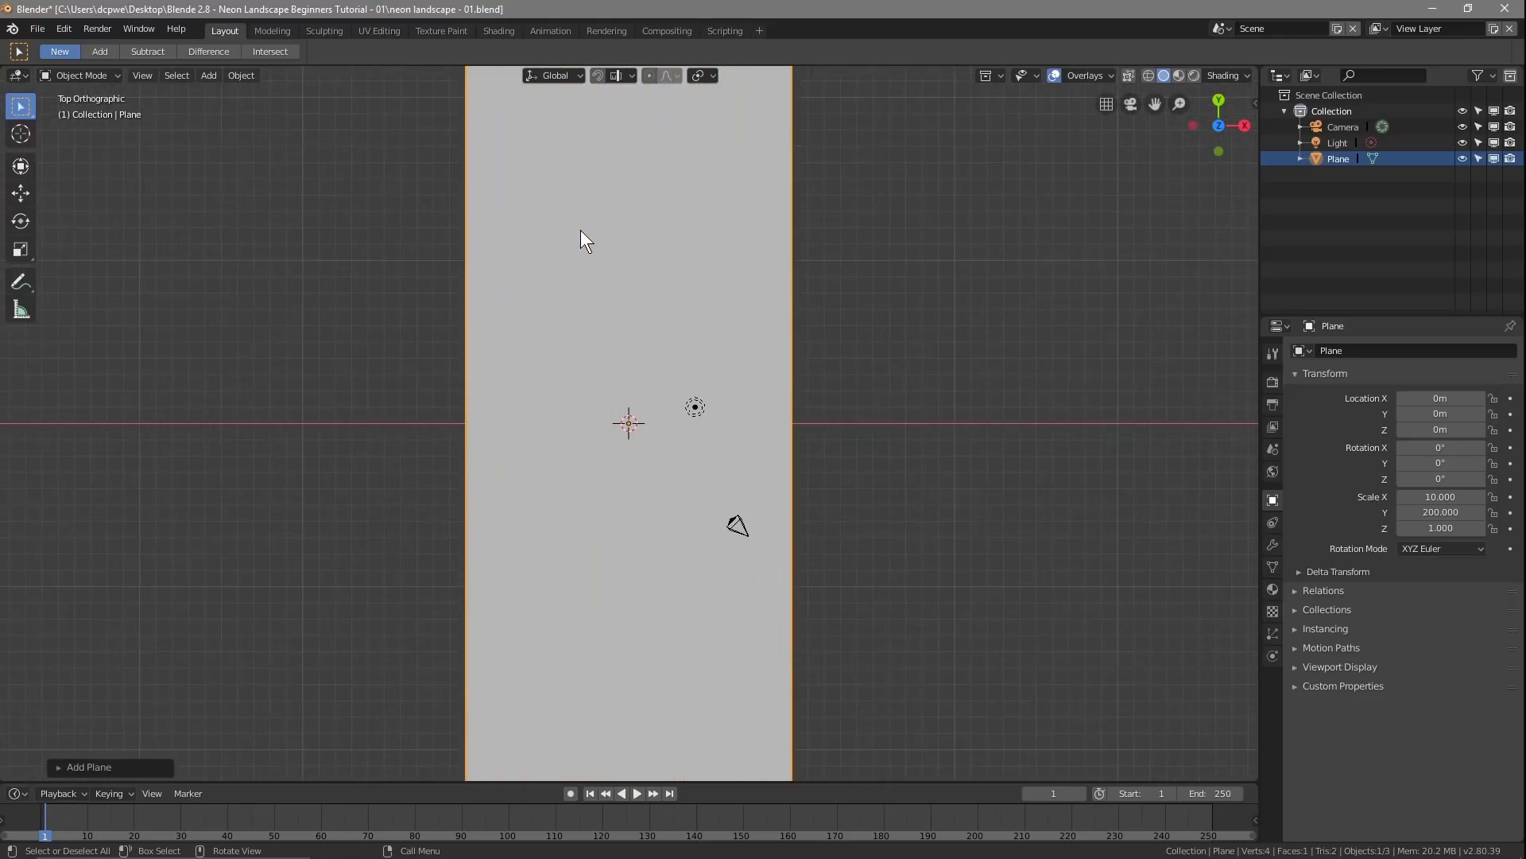
pyautogui.scroll(2, 580, 230)
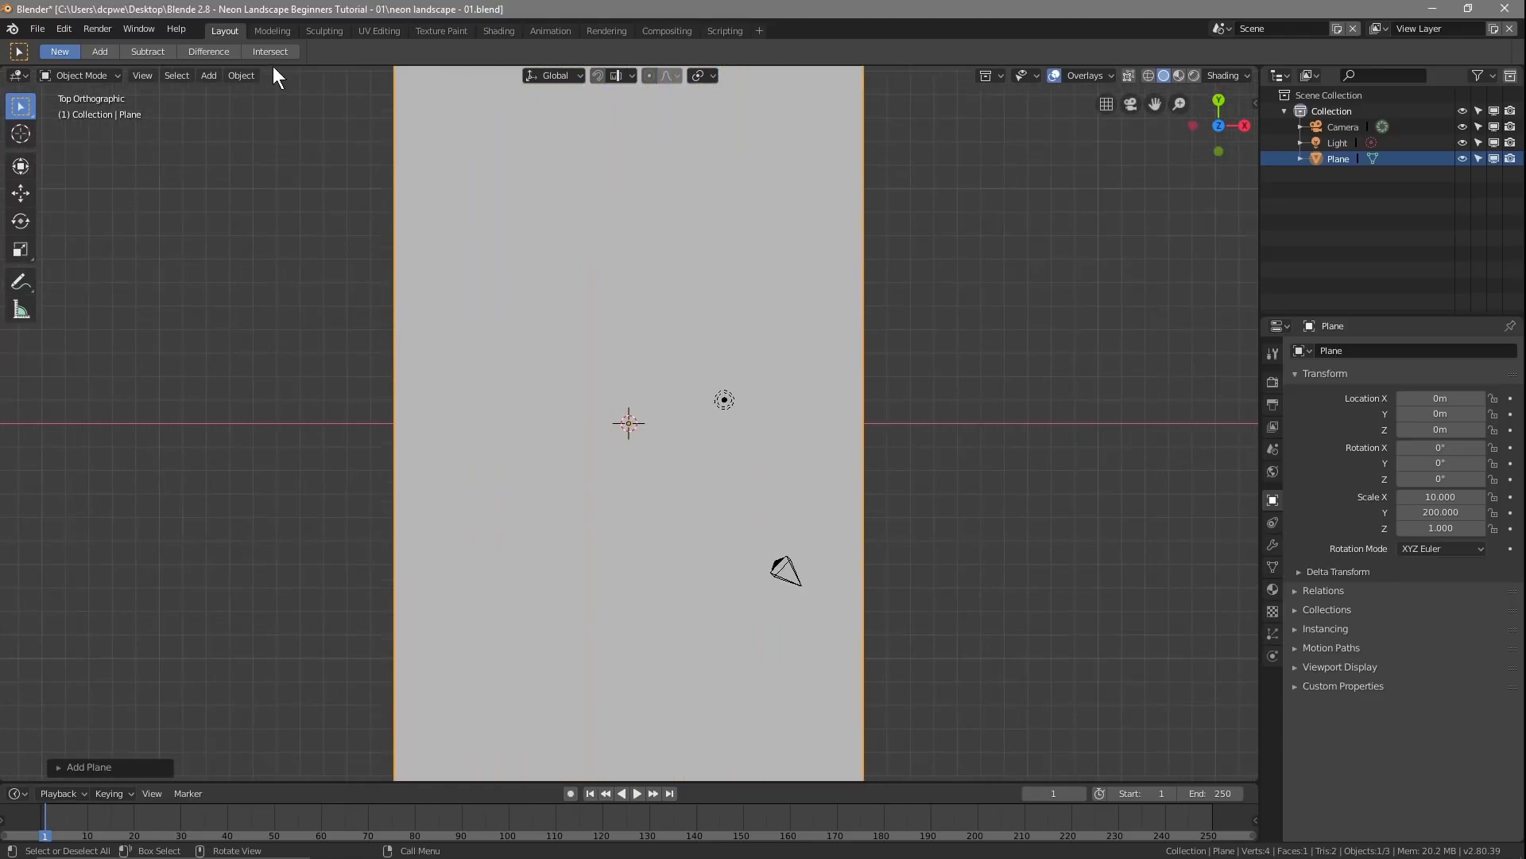
pyautogui.click(88, 74)
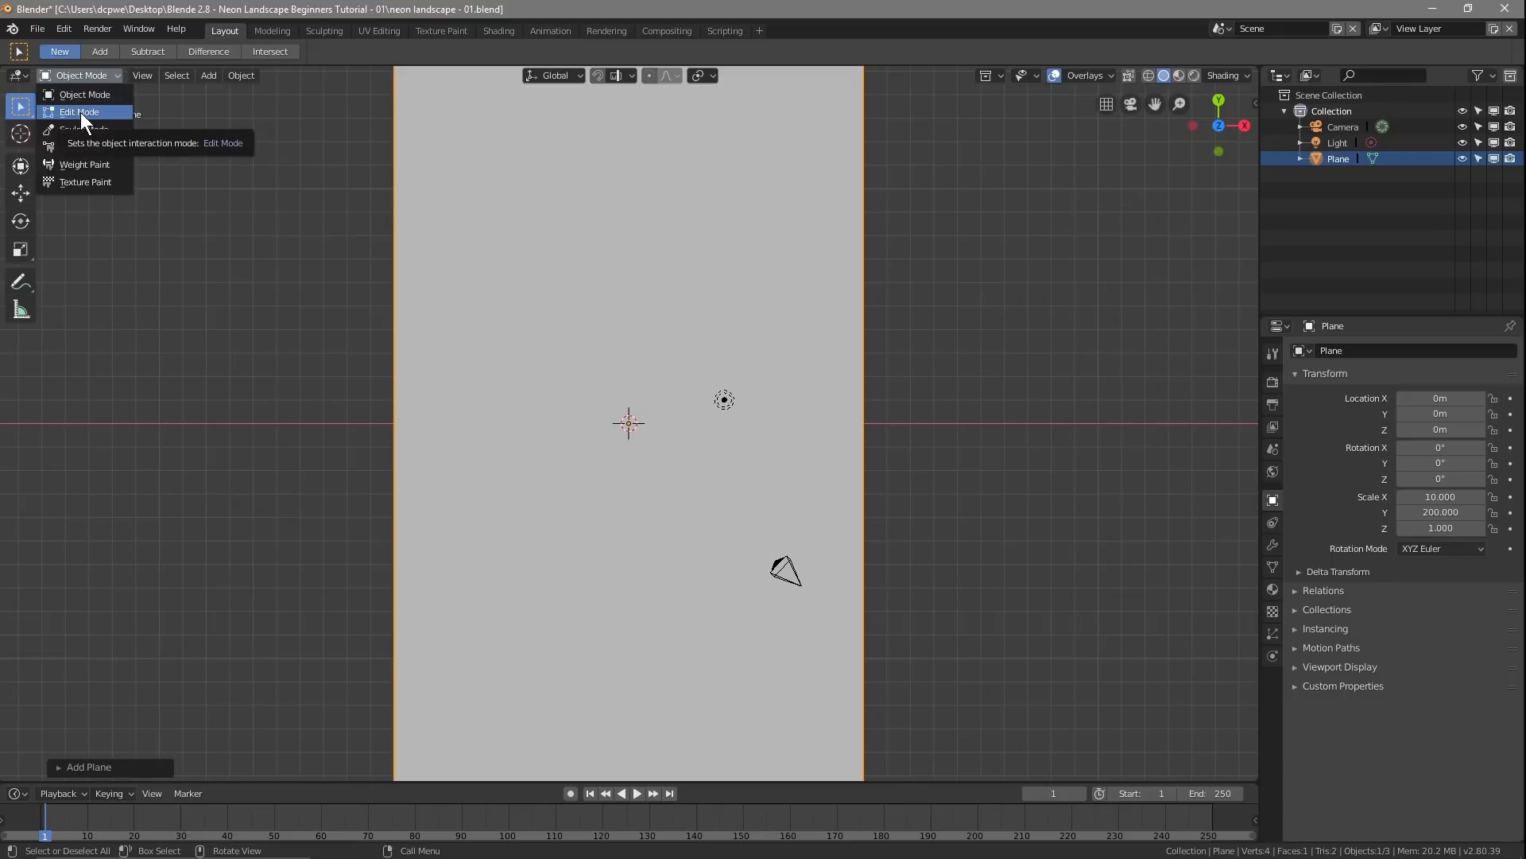
pyautogui.click(80, 112)
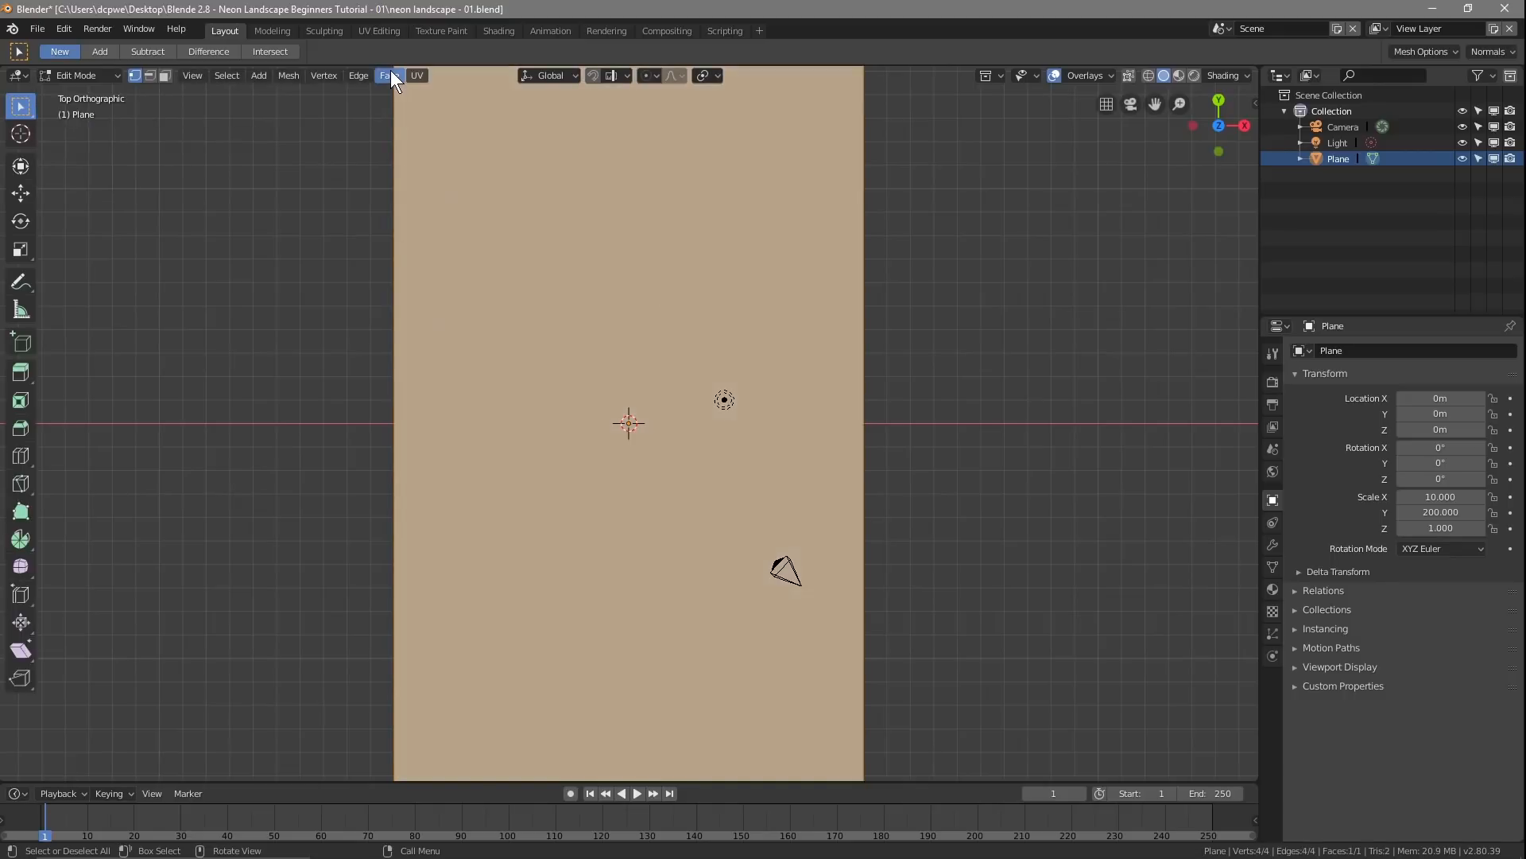
pyautogui.click(366, 74)
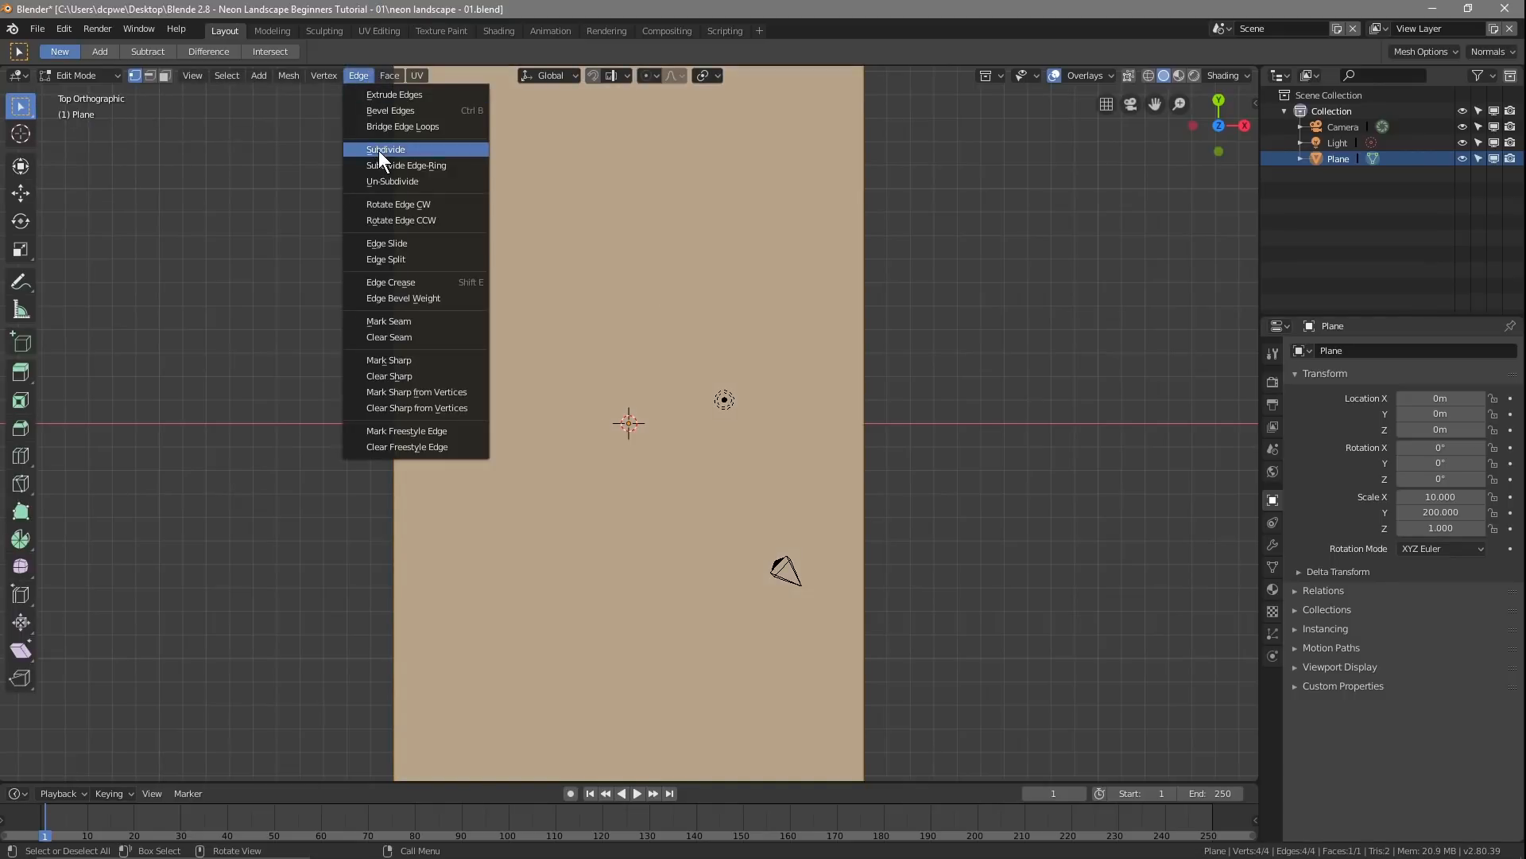
pyautogui.click(379, 150)
pyautogui.click(359, 74)
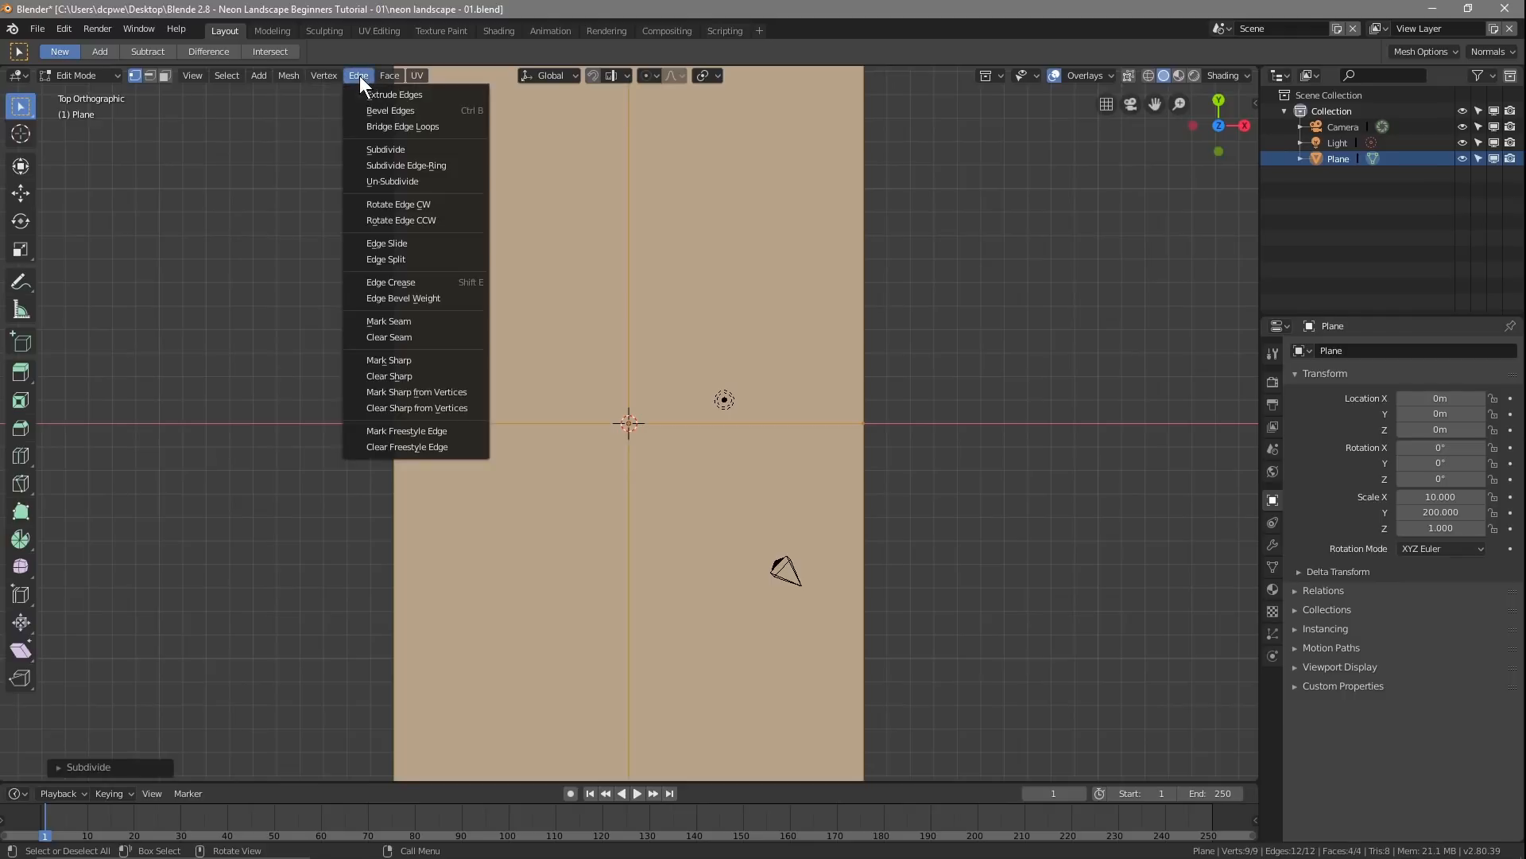
pyautogui.click(369, 149)
pyautogui.click(358, 76)
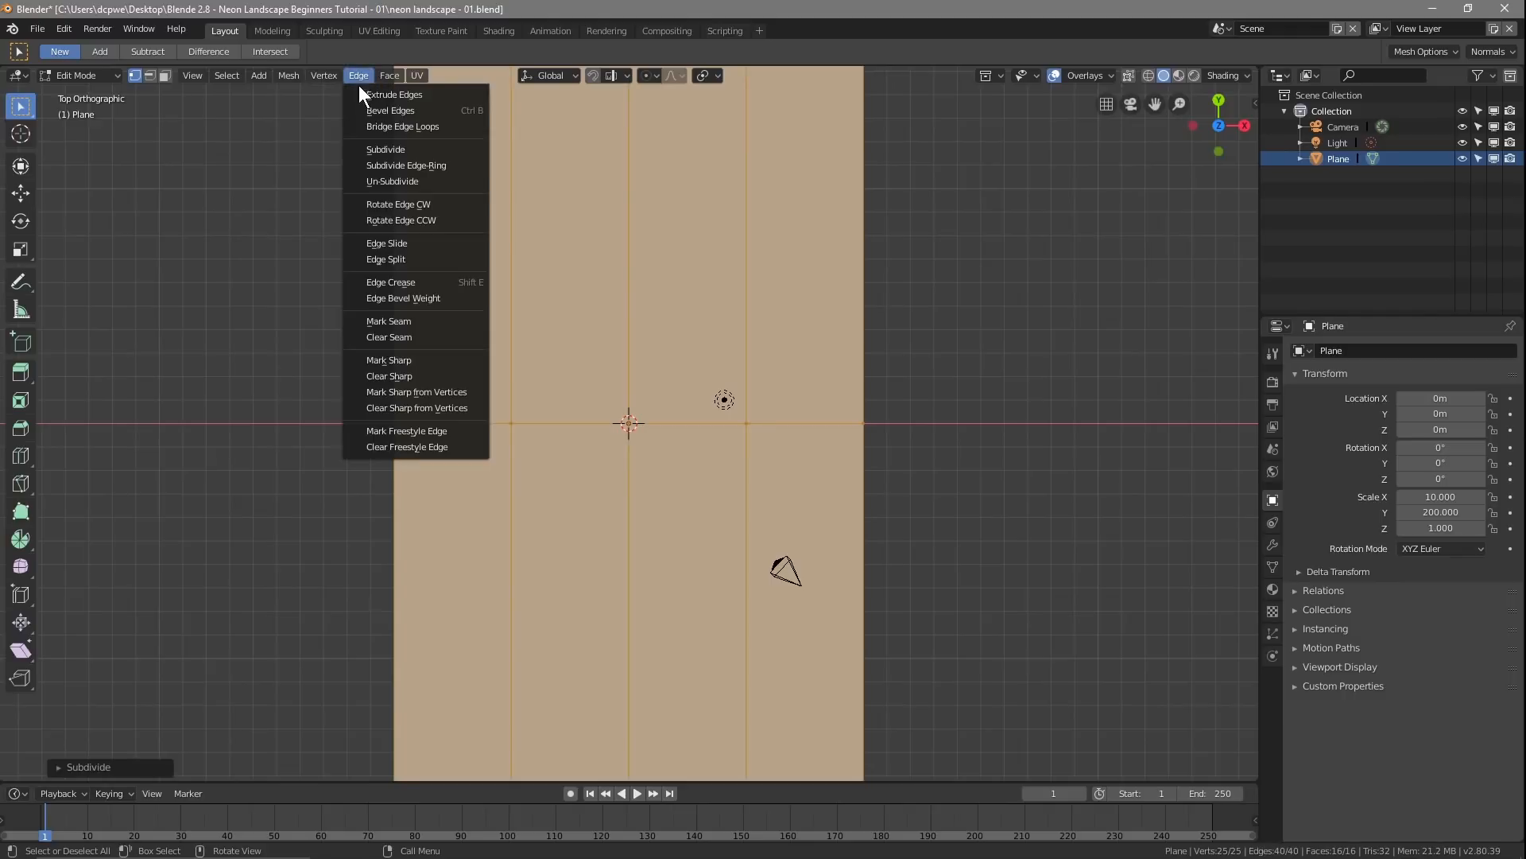
pyautogui.click(377, 148)
pyautogui.click(366, 77)
pyautogui.click(377, 148)
pyautogui.click(360, 77)
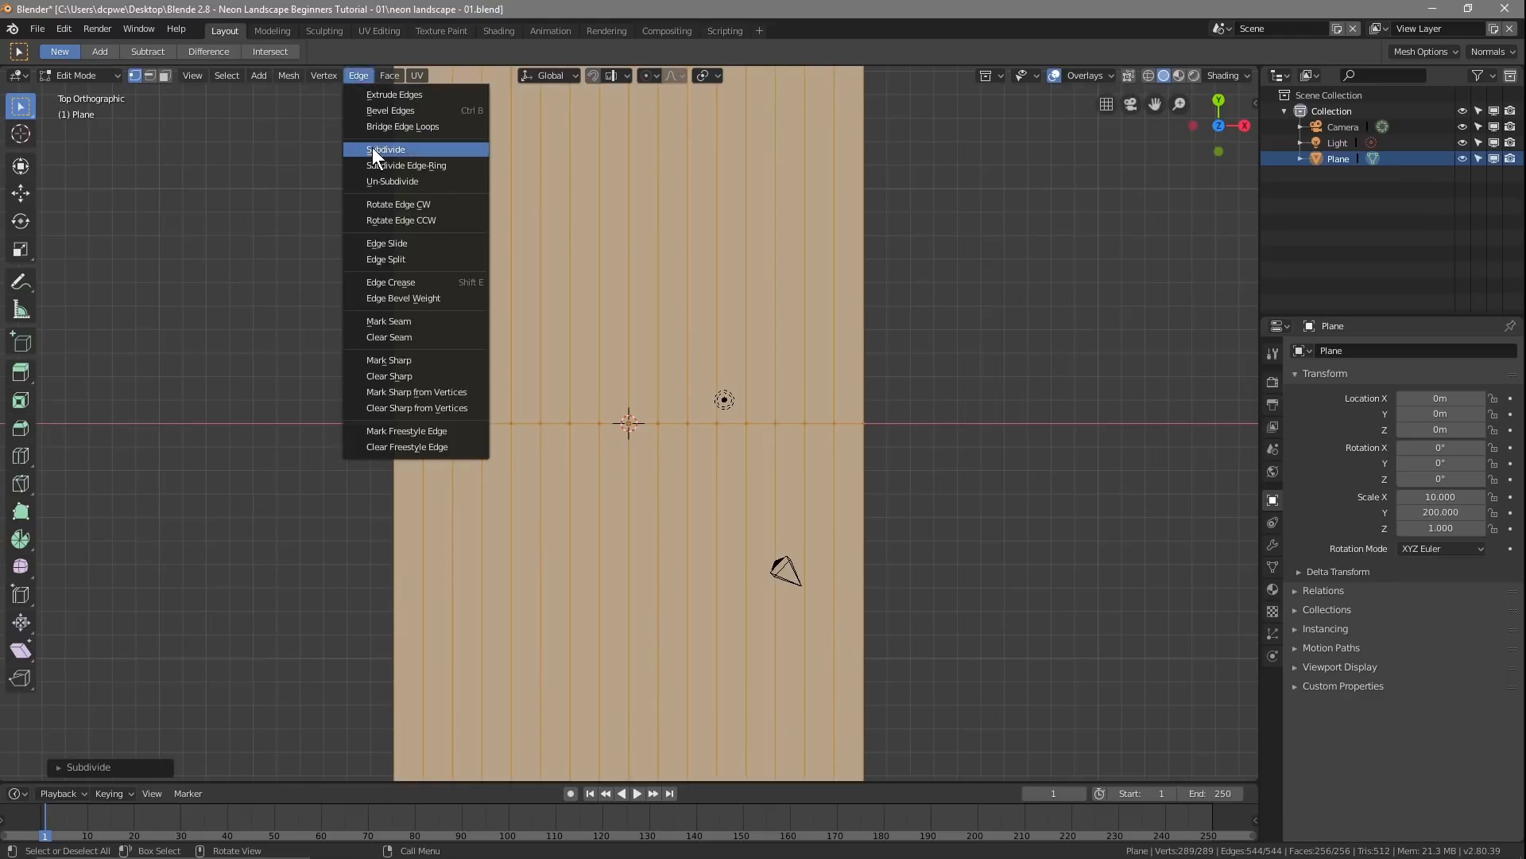
pyautogui.click(372, 149)
pyautogui.click(359, 76)
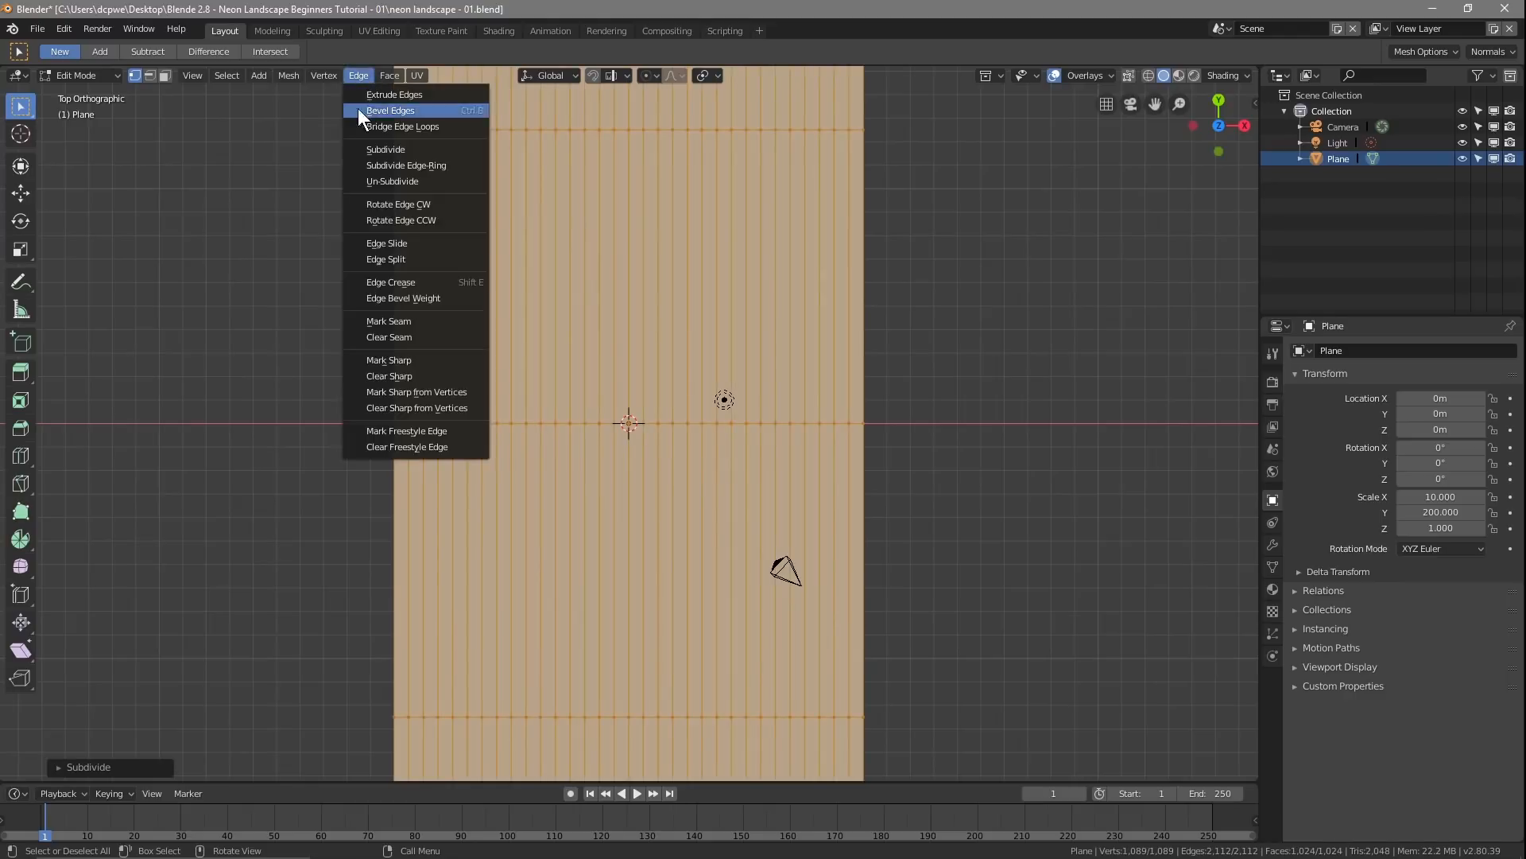
pyautogui.click(370, 149)
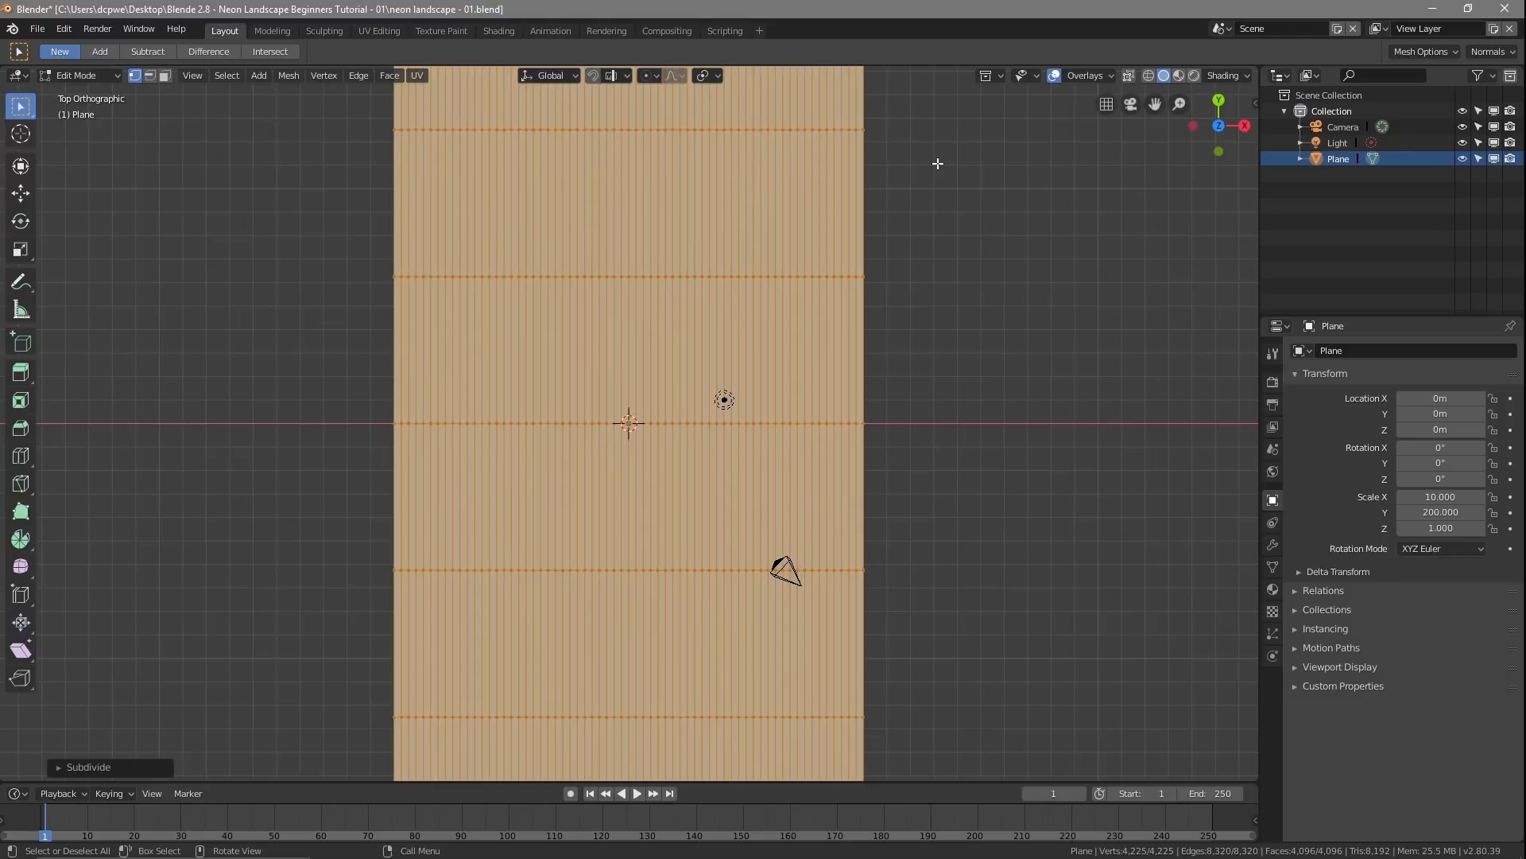
# Step: Examine the subdivision grid at the far +Y end of the plane
pyautogui.scroll(-15, 942, 172)
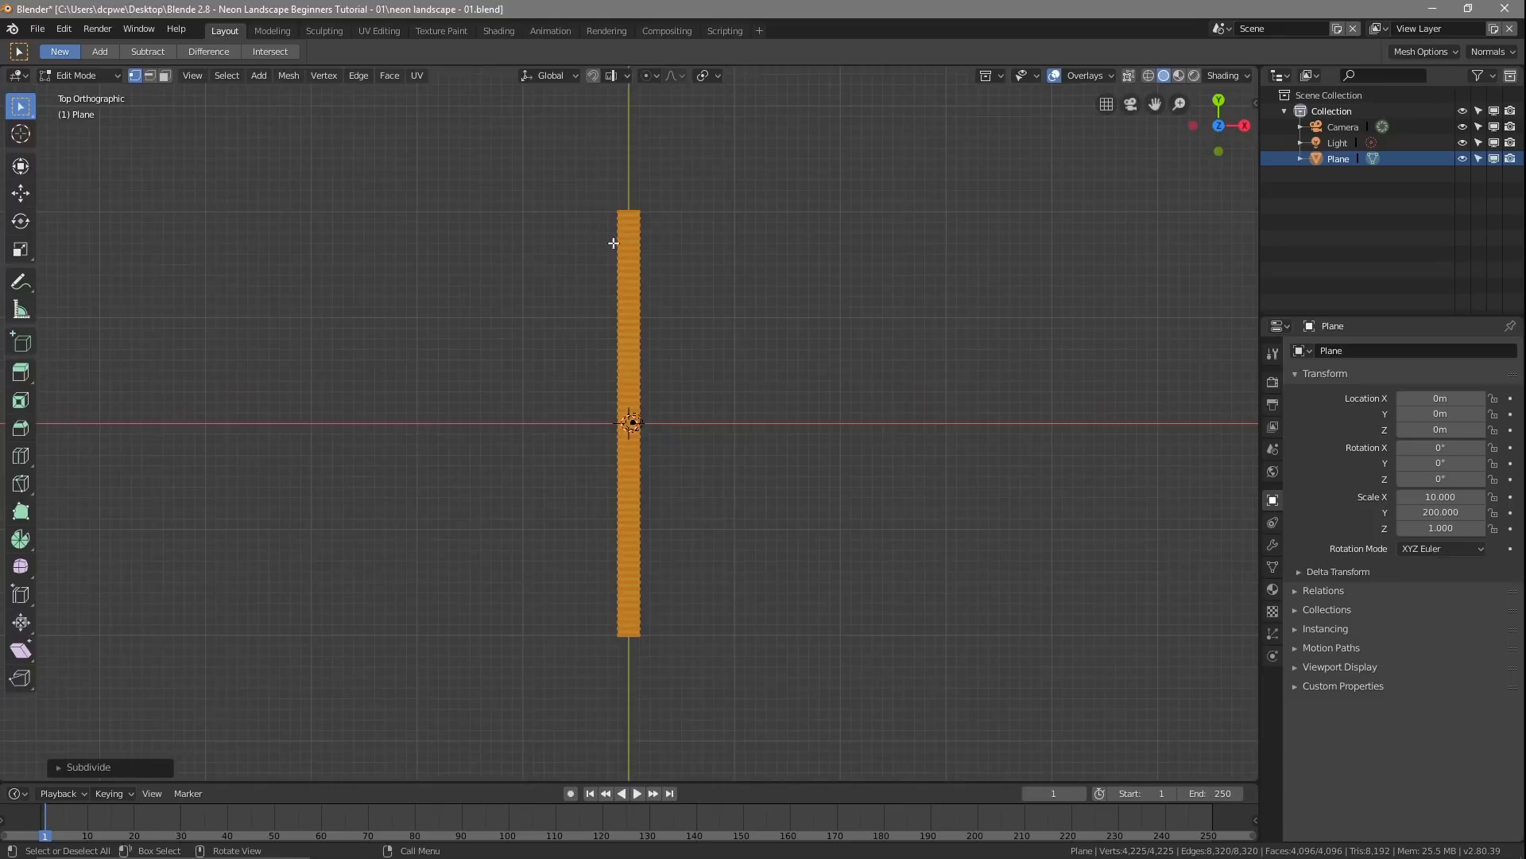
pyautogui.keyDown('shift'); pyautogui.moveTo(705, 201); pyautogui.dragTo(732, 403, button='middle'); pyautogui.keyUp('shift')
pyautogui.scroll(10, 733, 403)
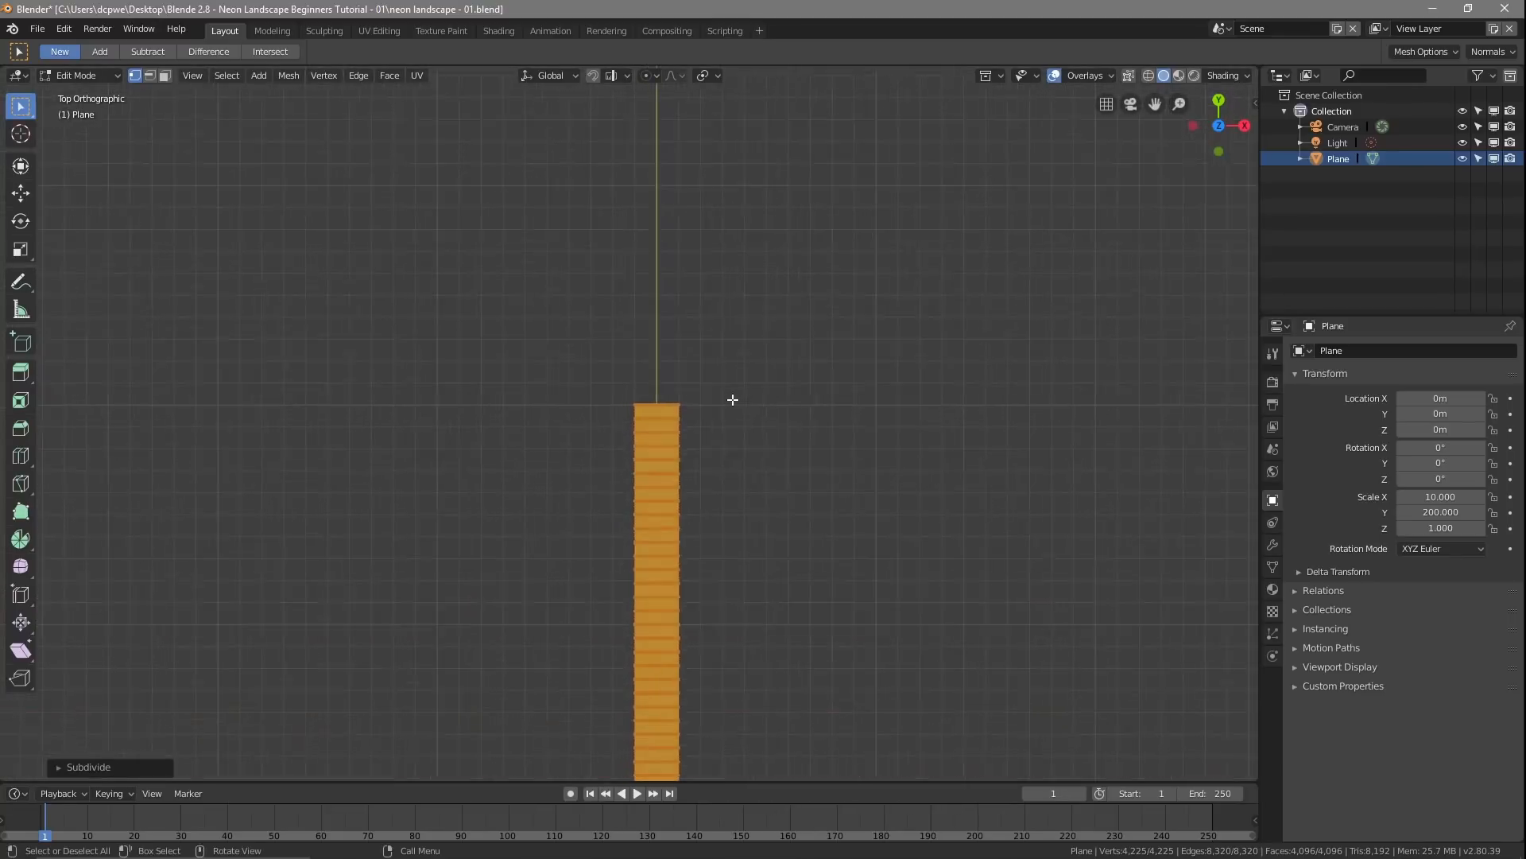
pyautogui.keyDown('shift'); pyautogui.moveTo(1005, 409); pyautogui.dragTo(879, 433, button='middle'); pyautogui.keyUp('shift')
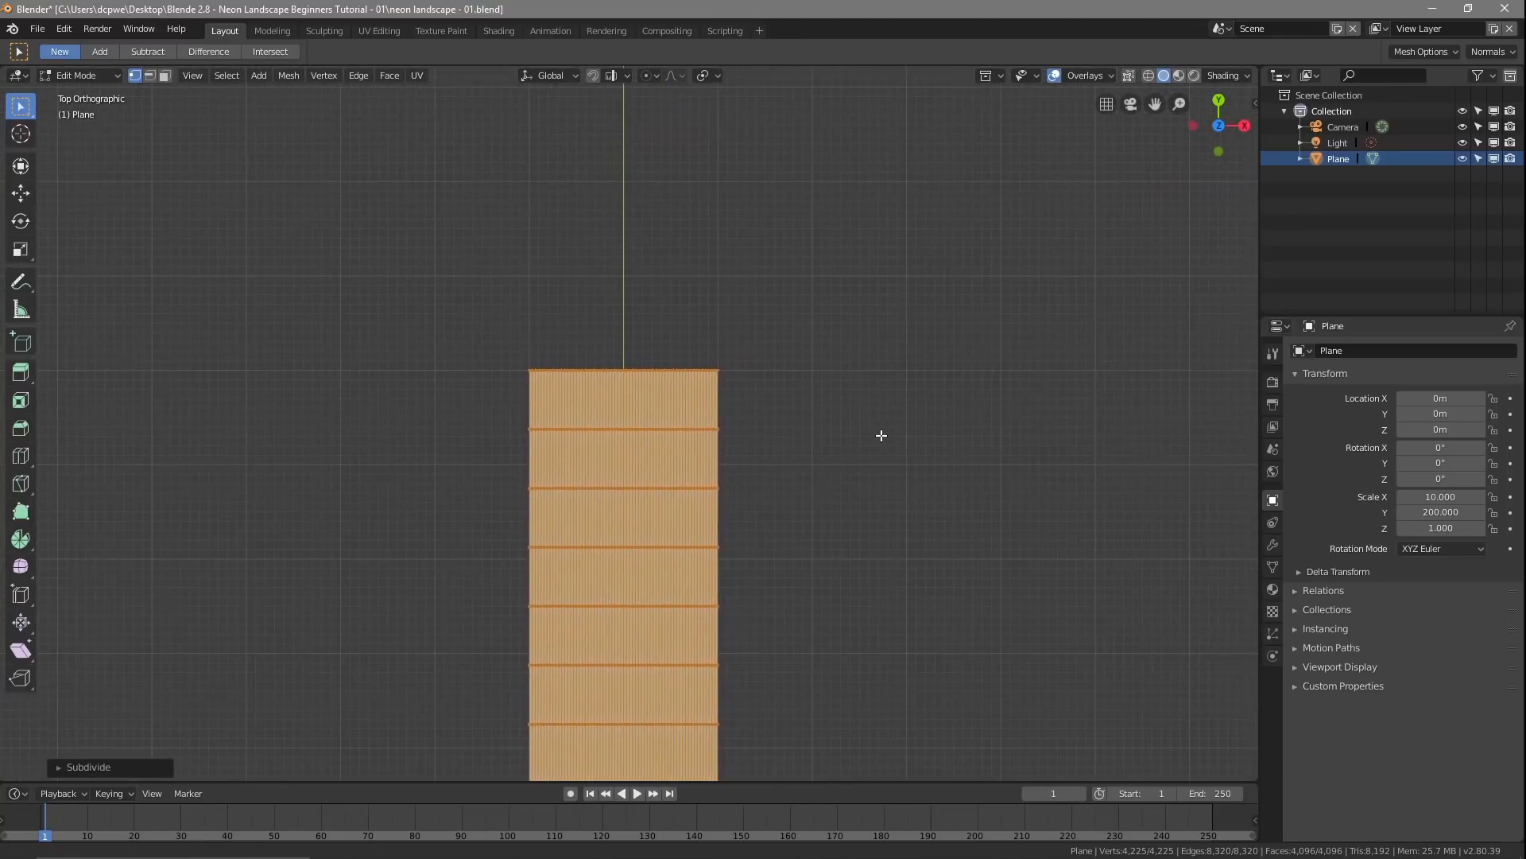
pyautogui.scroll(4, 824, 421)
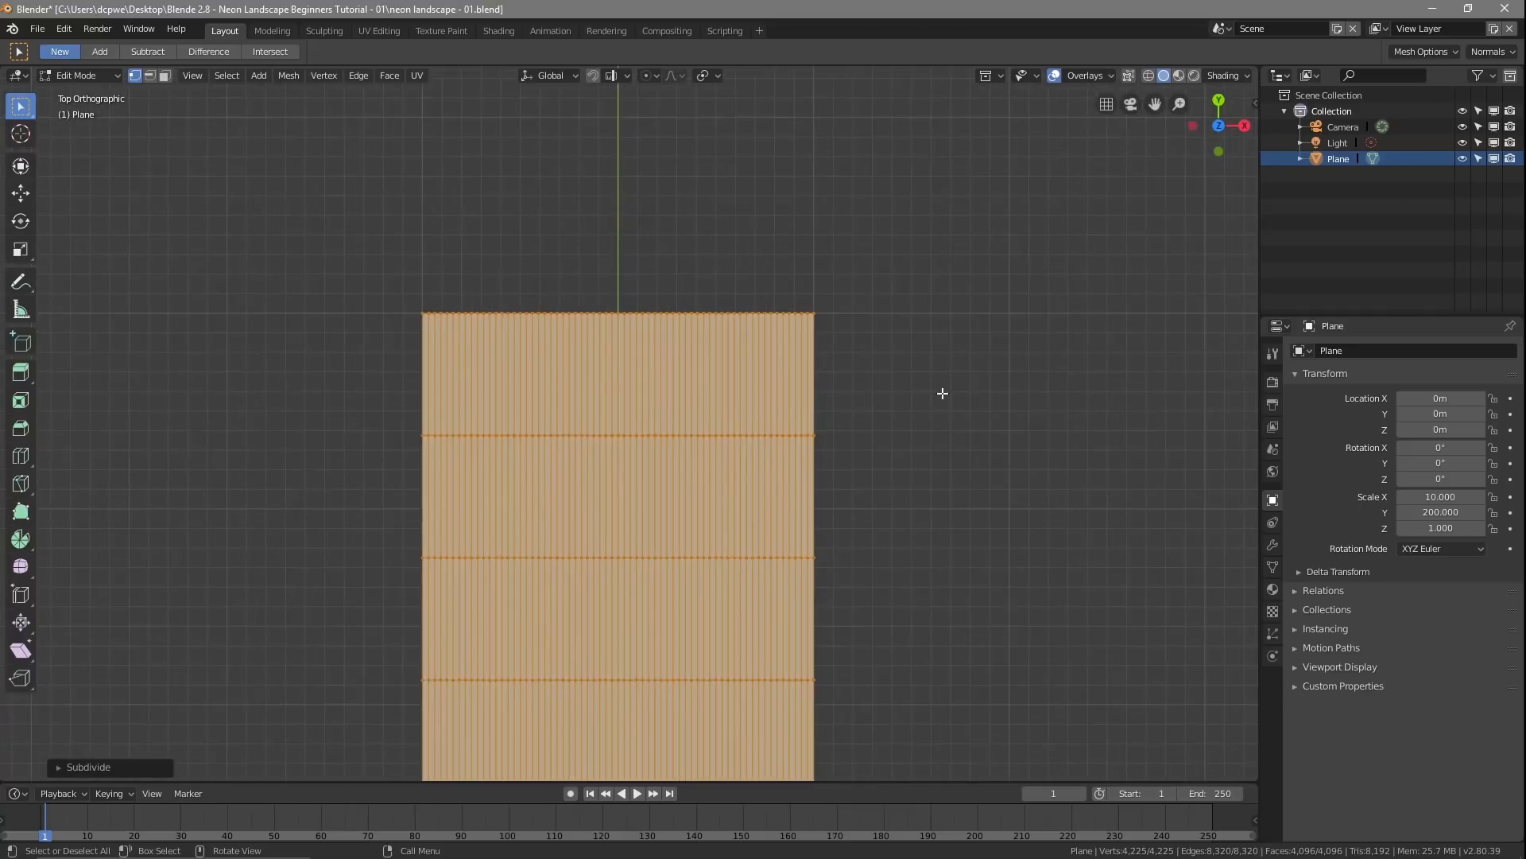
pyautogui.keyDown('shift'); pyautogui.moveTo(877, 358); pyautogui.dragTo(915, 370, button='middle'); pyautogui.keyUp('shift')
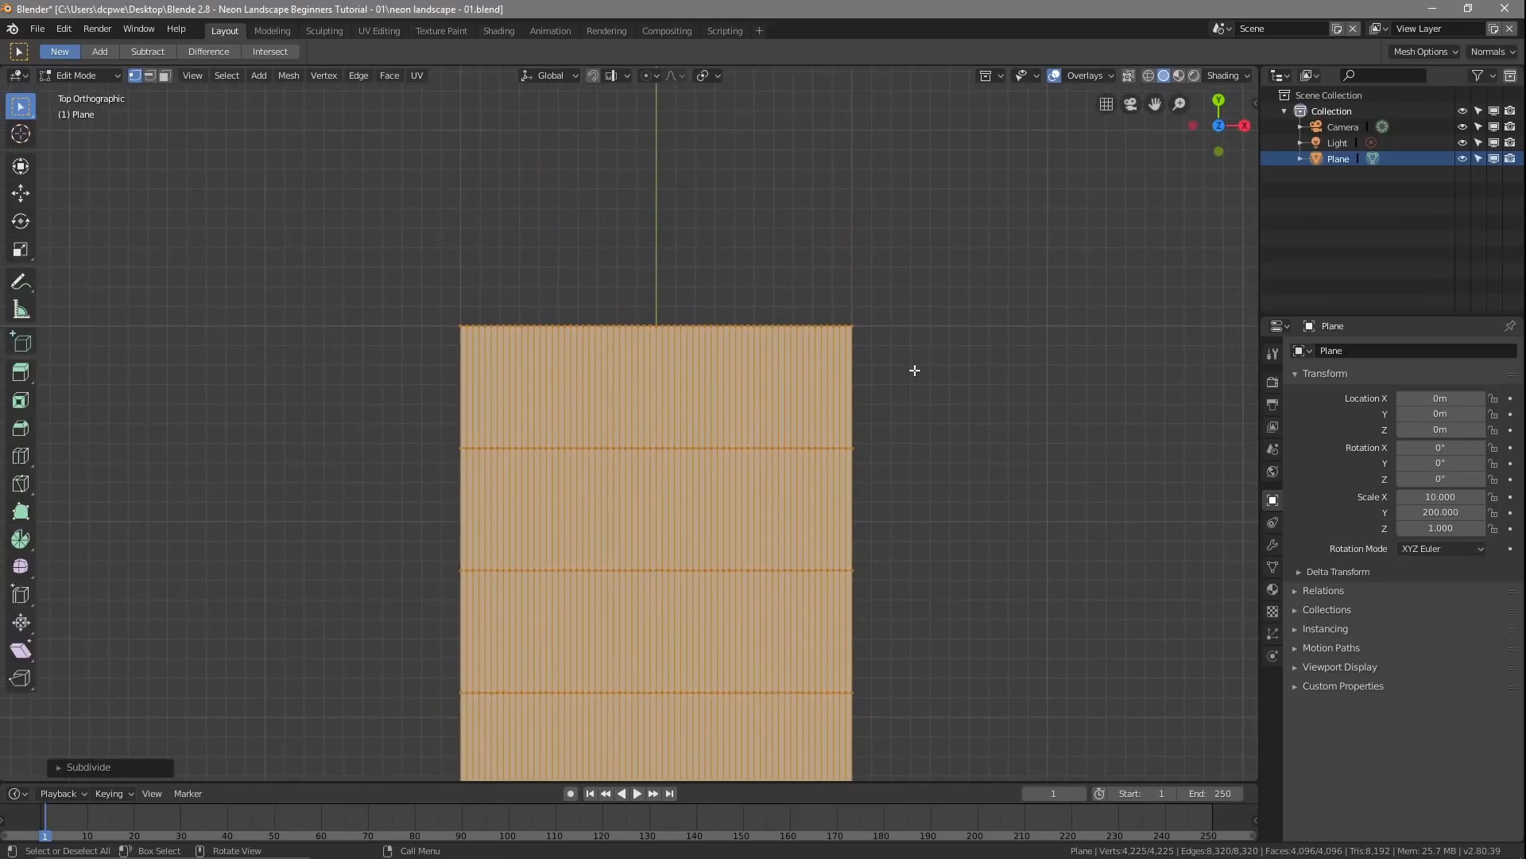
pyautogui.scroll(4, 593, 378)
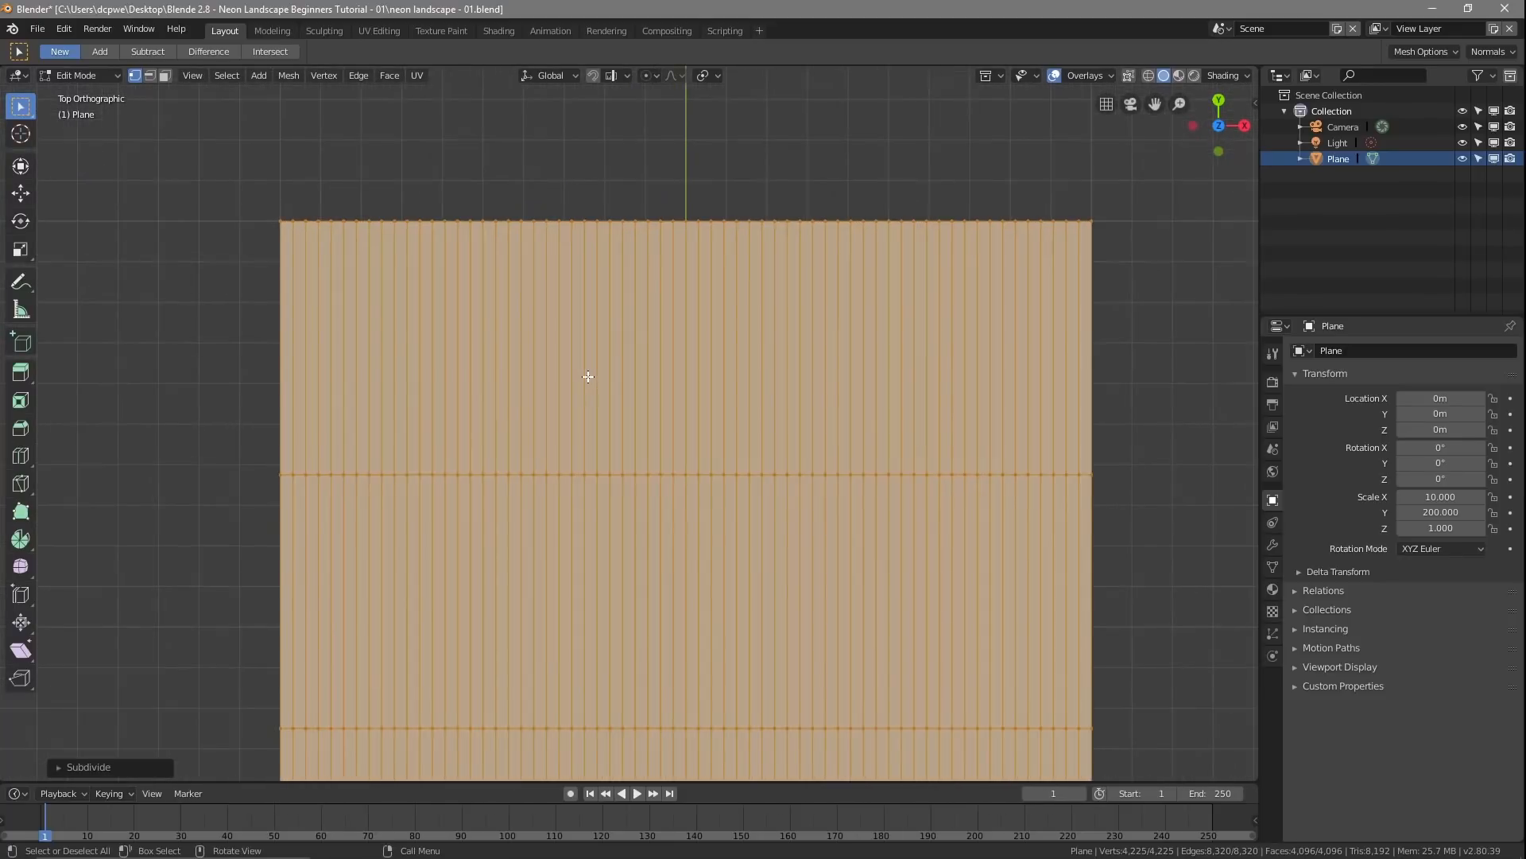
pyautogui.press('a')
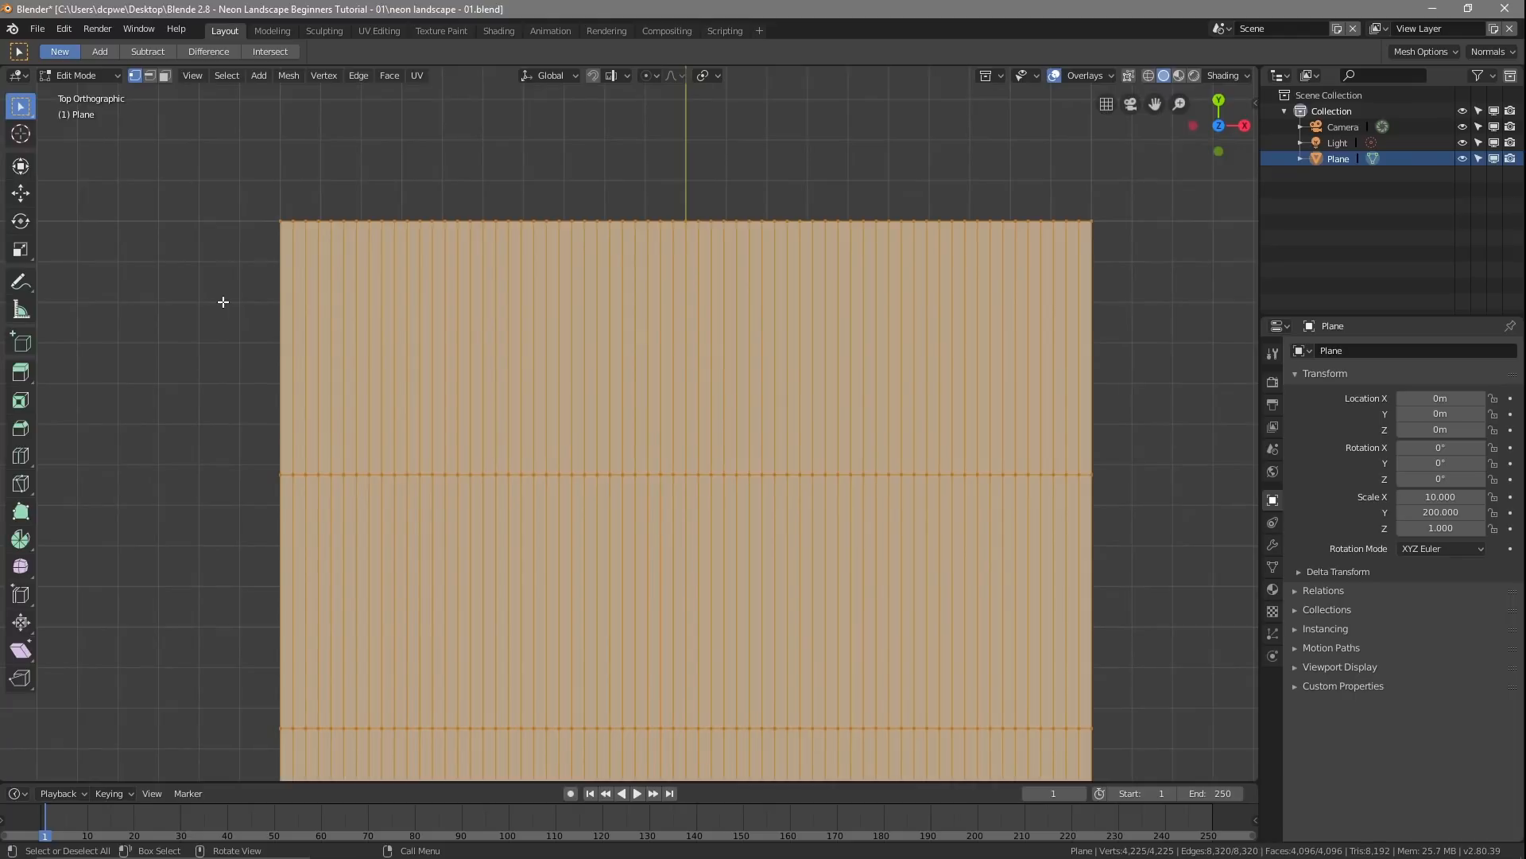
pyautogui.hotkey('alt', 'a')
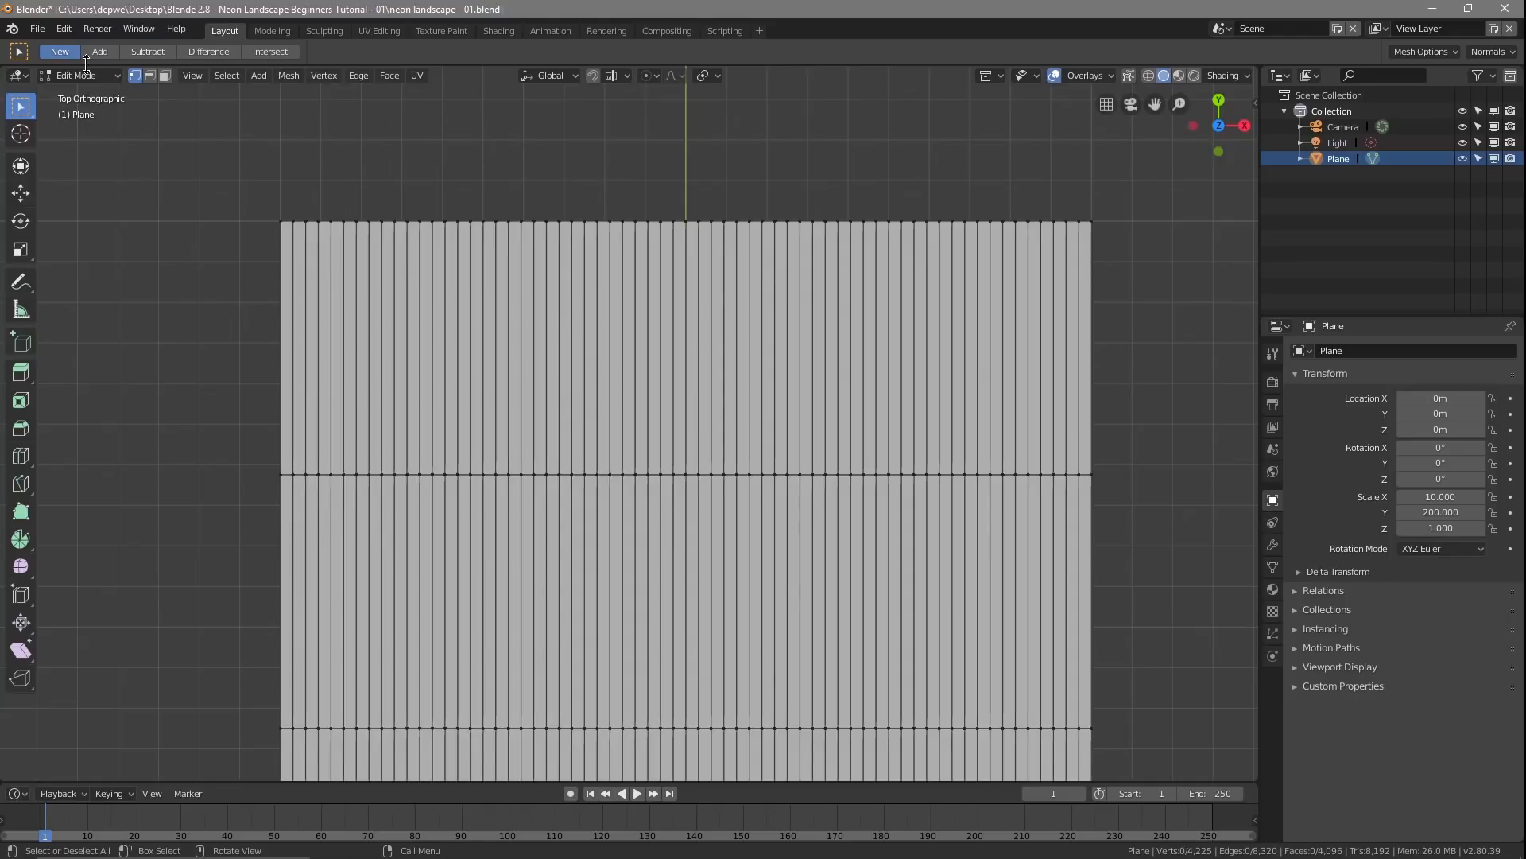
pyautogui.press('a')
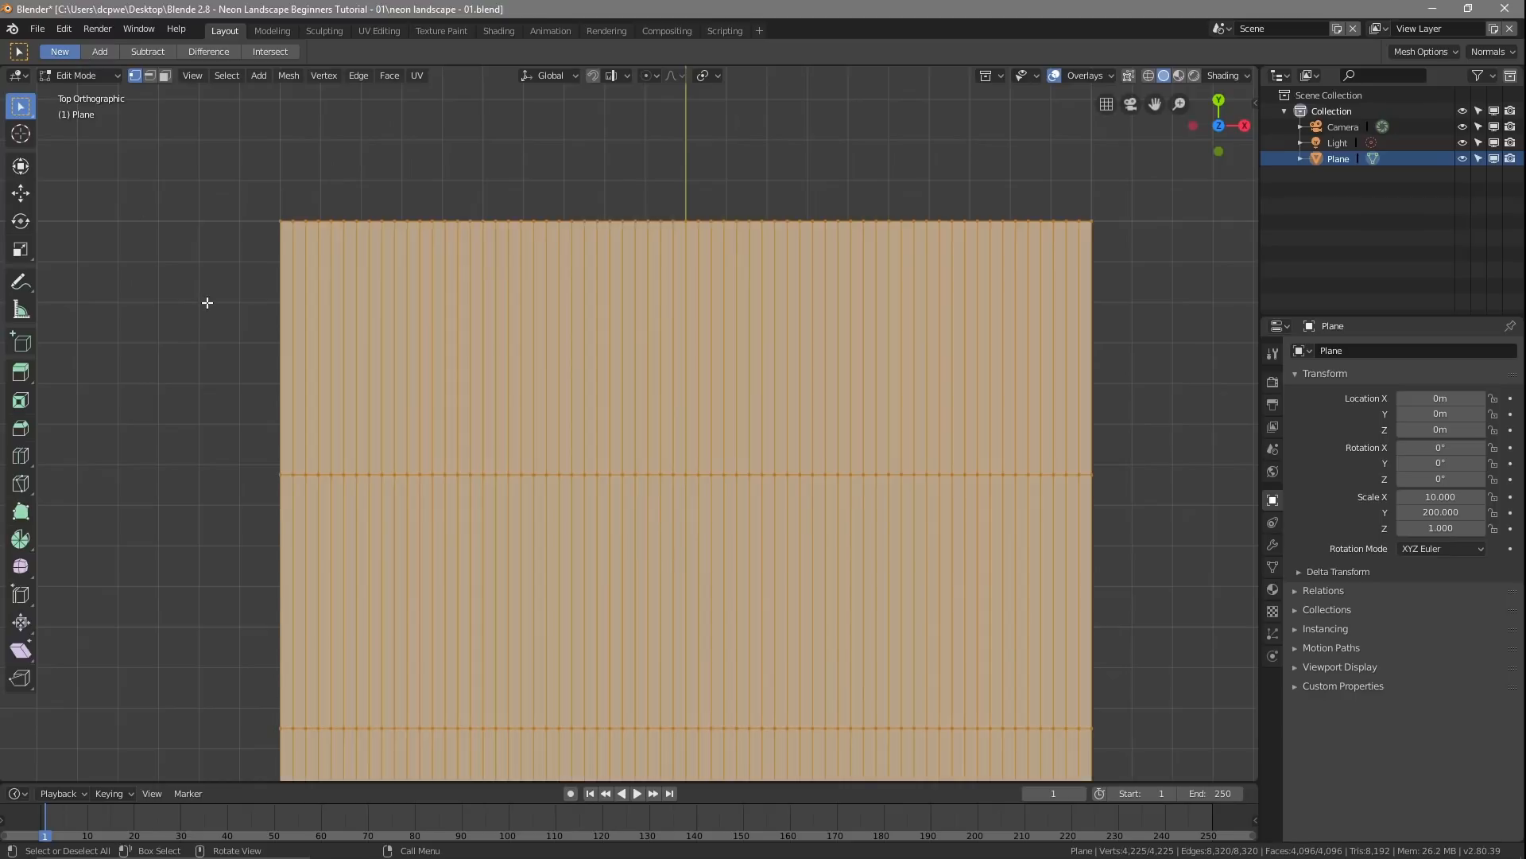
pyautogui.hotkey('alt', 'a')
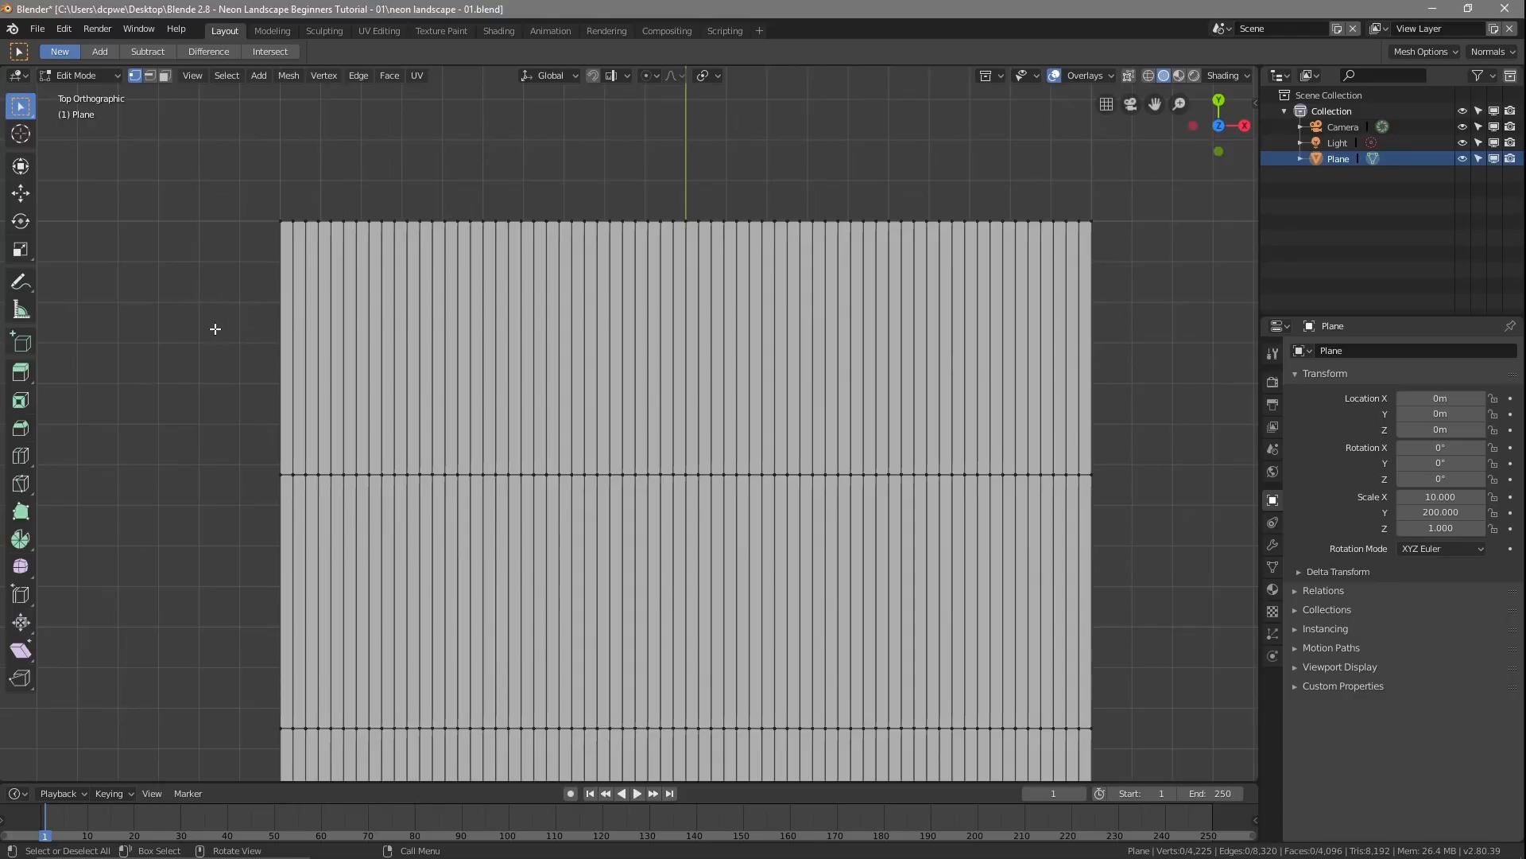
# Step: Select the whole plane mesh and subdivide all of its edges once more
pyautogui.press('a')
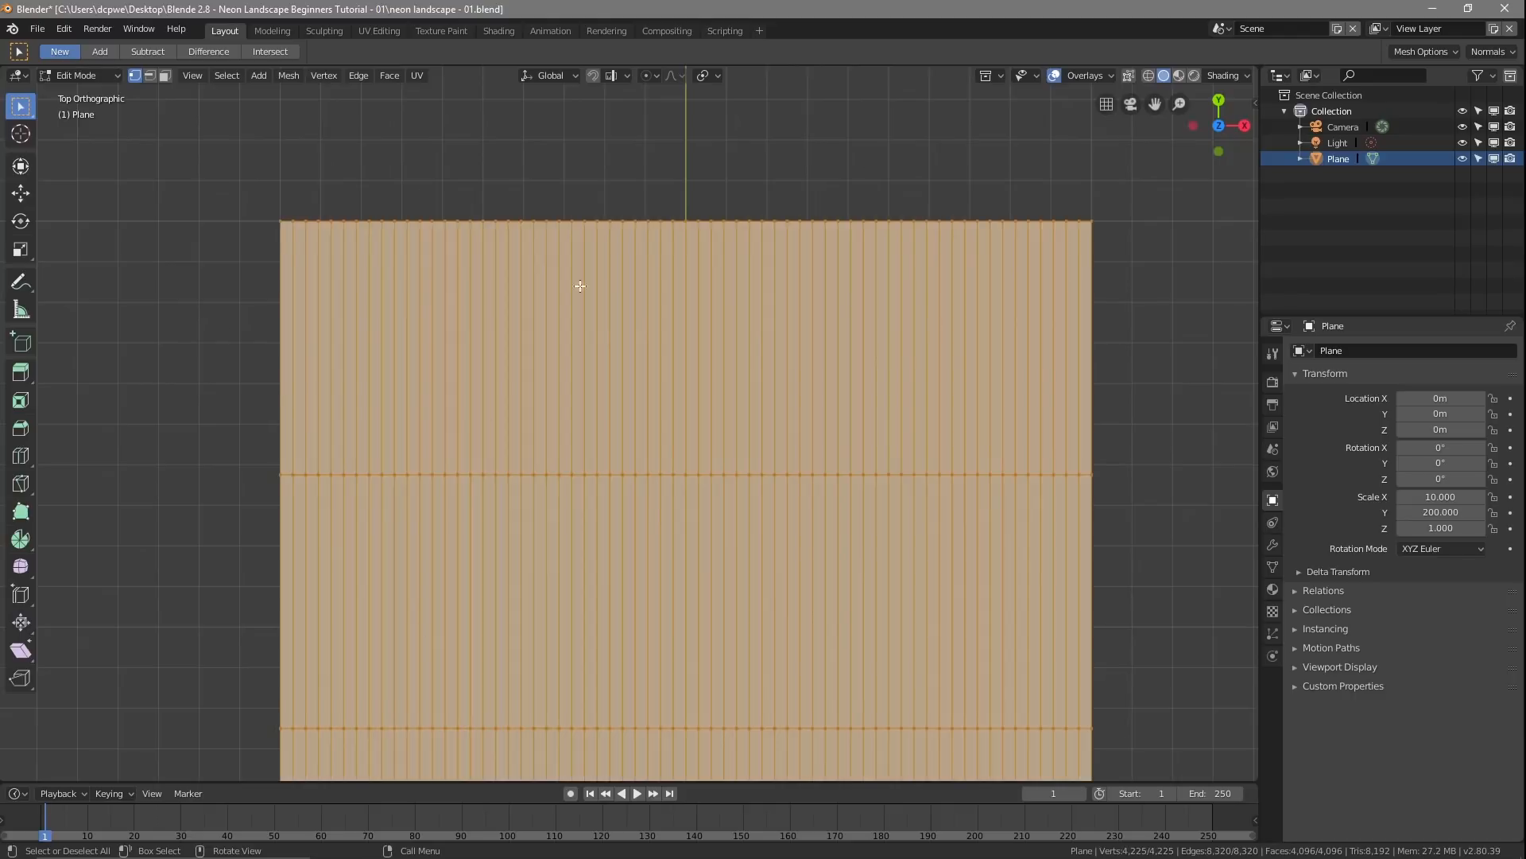
pyautogui.click(339, 77)
pyautogui.moveTo(355, 77)
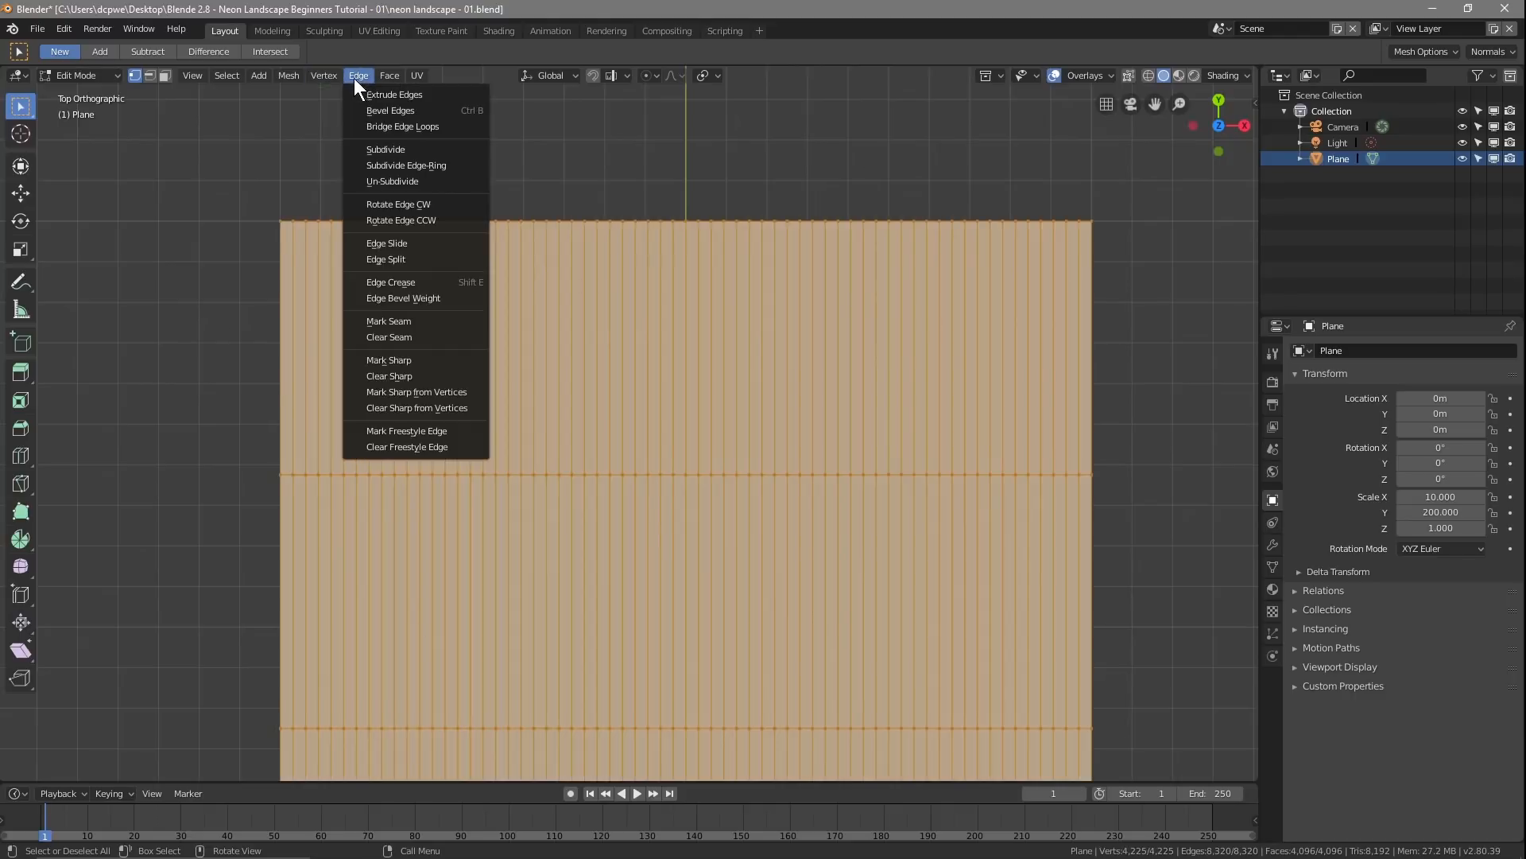
pyautogui.click(369, 149)
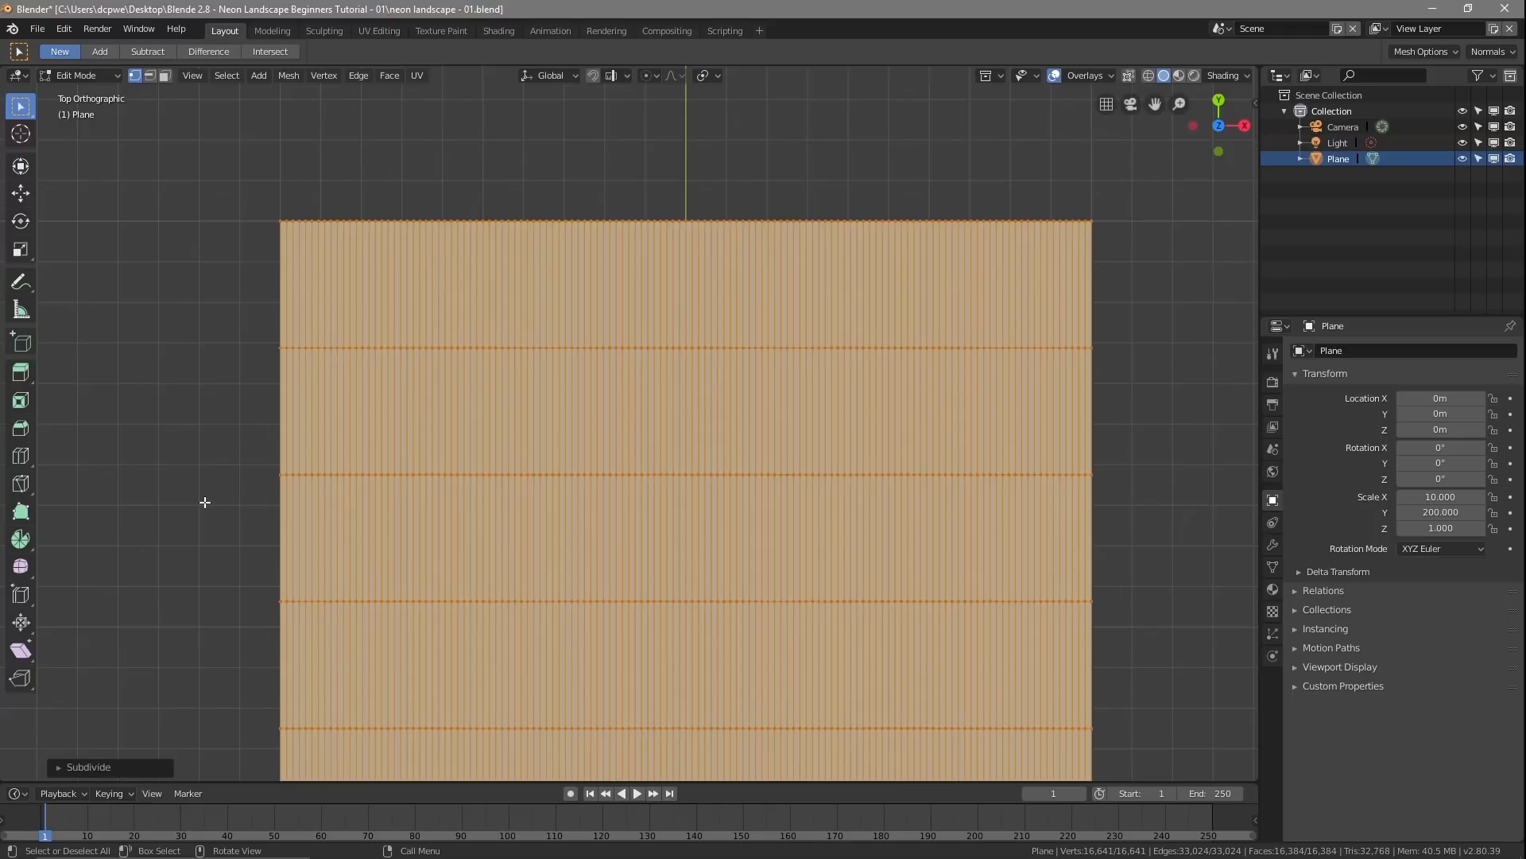
# Step: Clear the selection and pick five scattered vertices across the first two inner rows at the plane's +Y end
pyautogui.hotkey('alt', 'a')
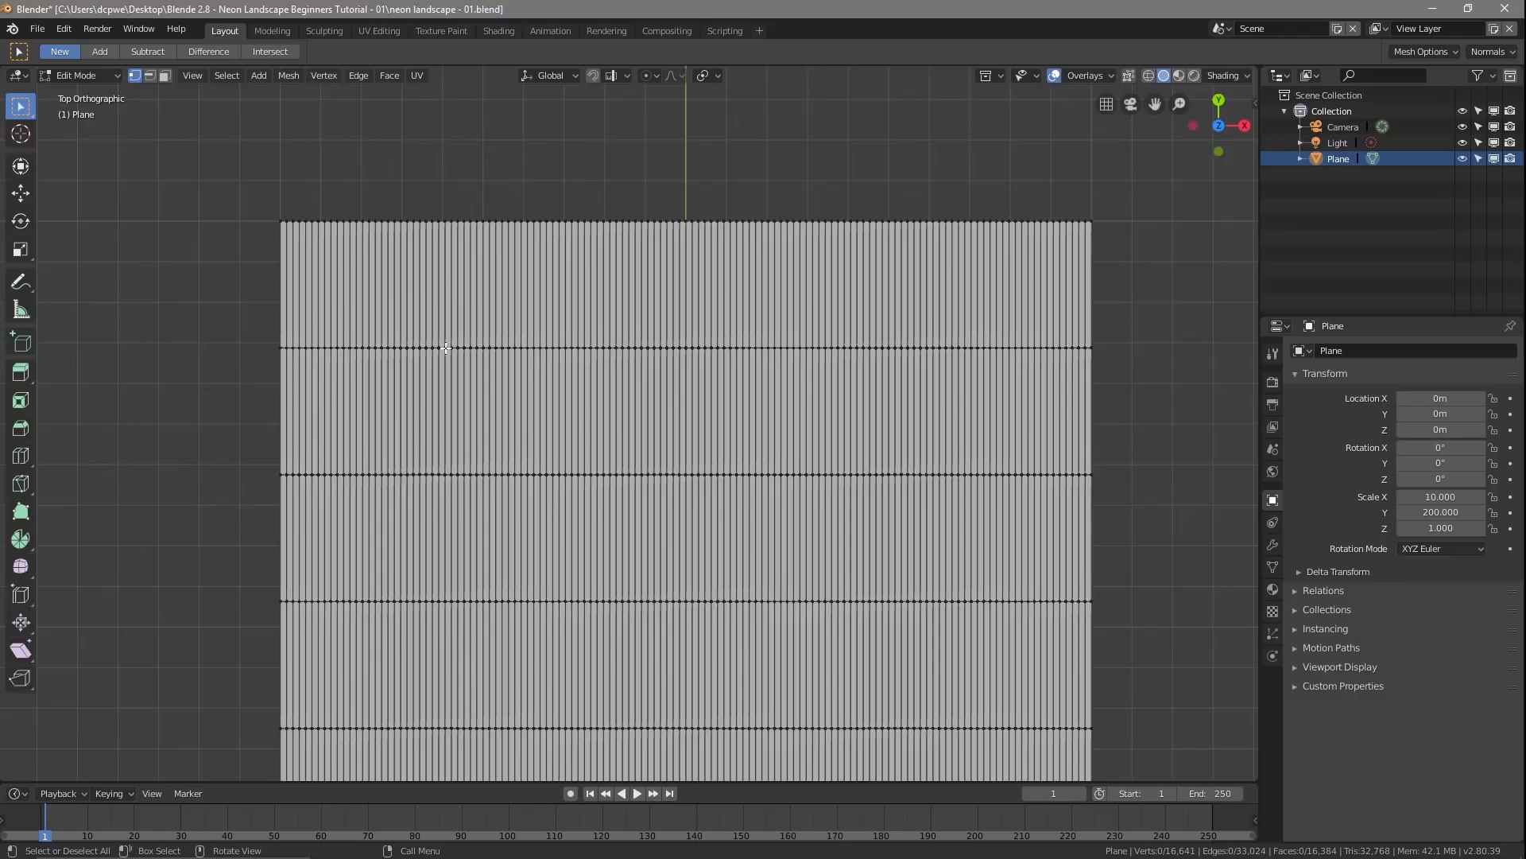
pyautogui.keyDown('shift'); pyautogui.click(338, 347); pyautogui.keyUp('shift')
pyautogui.keyDown('shift'); pyautogui.click(578, 348); pyautogui.keyUp('shift')
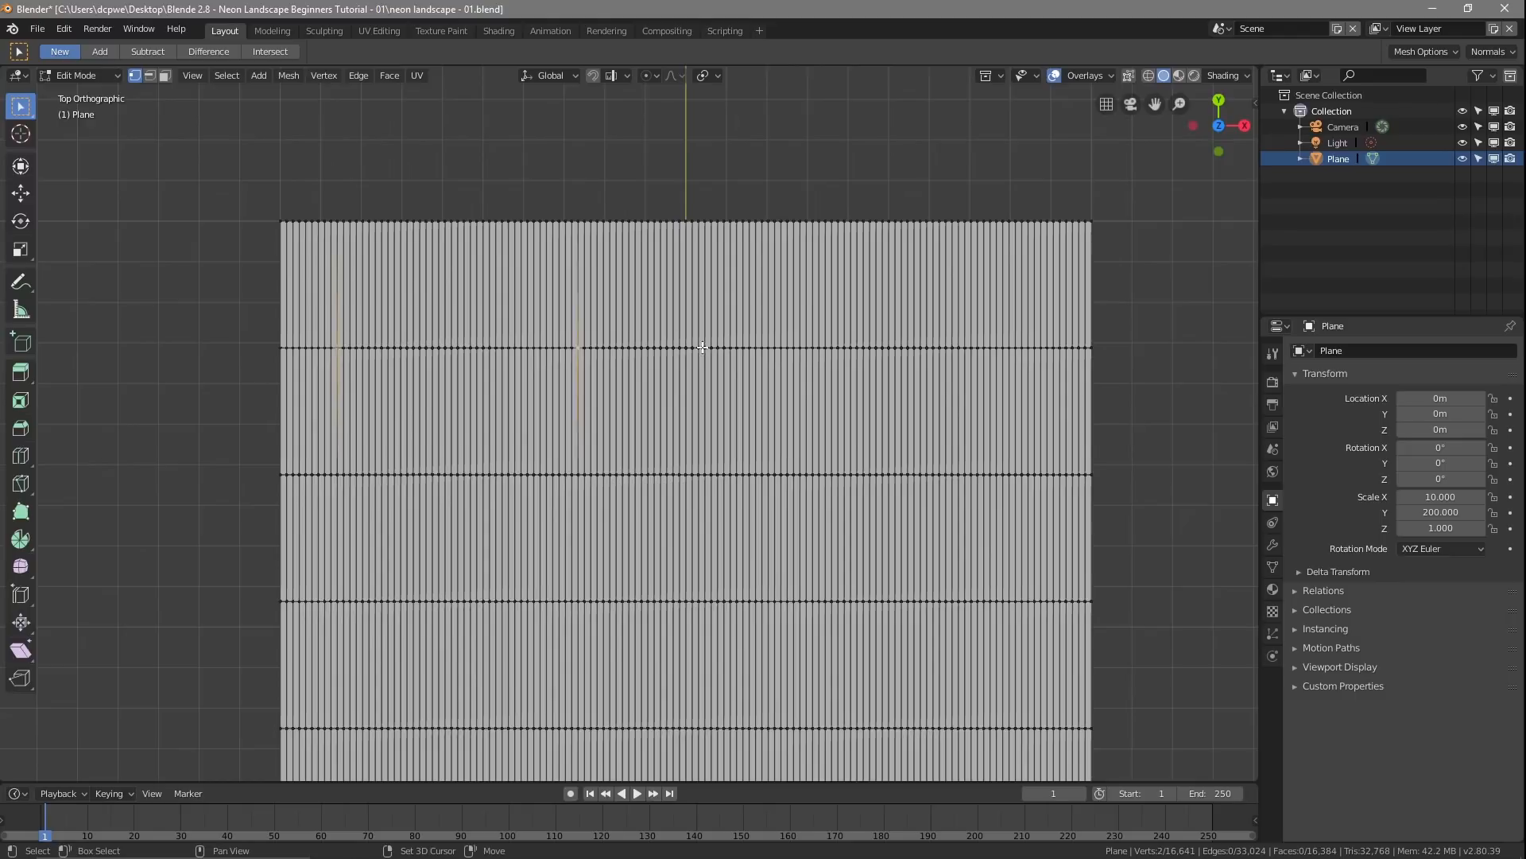
pyautogui.keyDown('shift'); pyautogui.click(736, 475); pyautogui.keyUp('shift')
pyautogui.keyDown('shift'); pyautogui.click(871, 348); pyautogui.keyUp('shift')
pyautogui.keyDown('shift'); pyautogui.click(1000, 475); pyautogui.keyUp('shift')
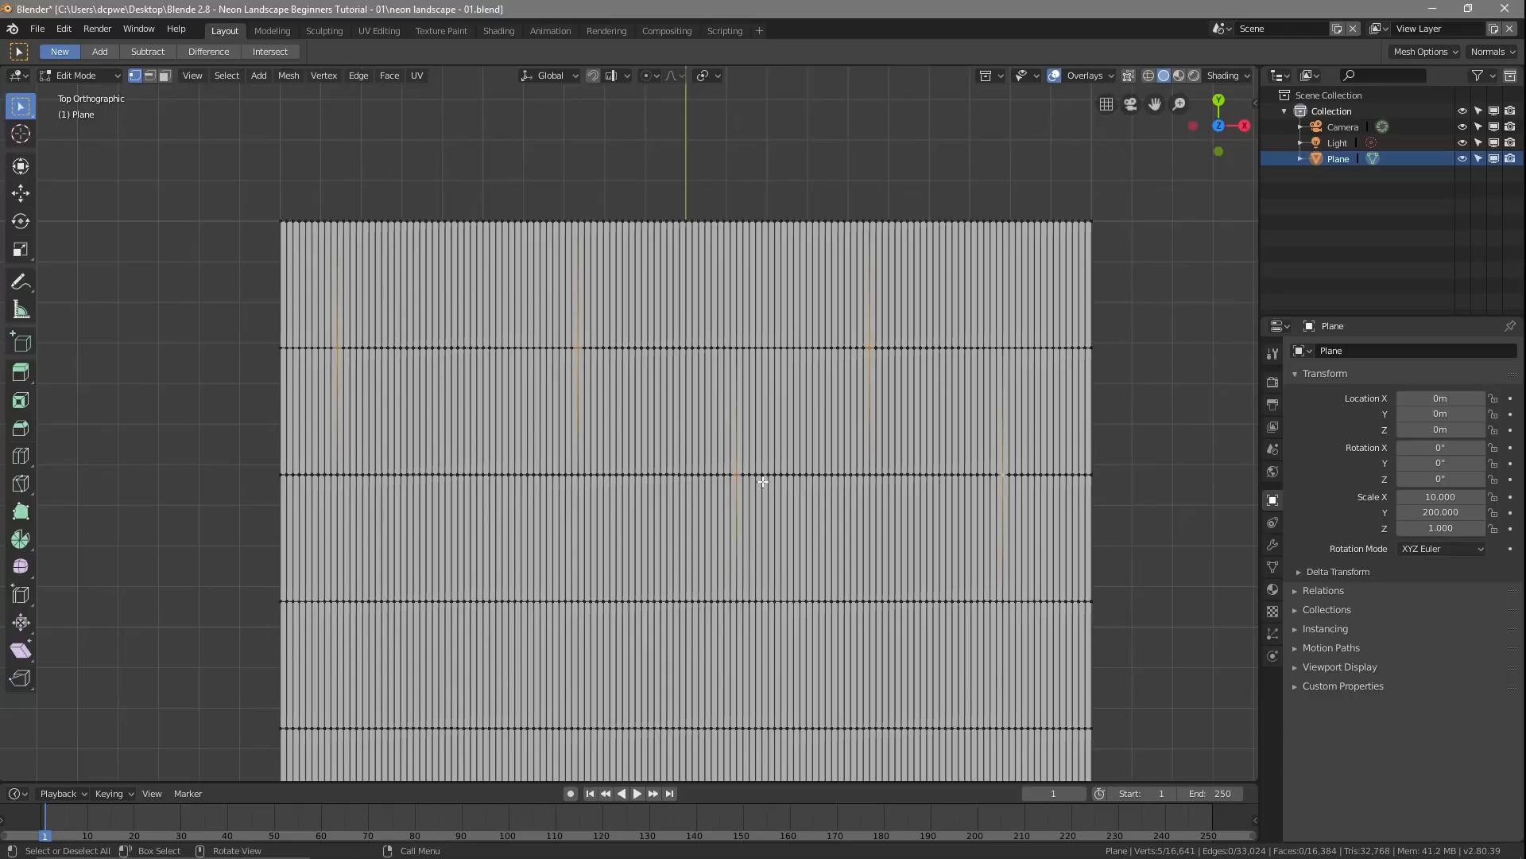
# Step: Add nine scattered vertices near both long sides to the selection, between the third and ninth inner rows from the +Y end
pyautogui.scroll(-6, 713, 510)
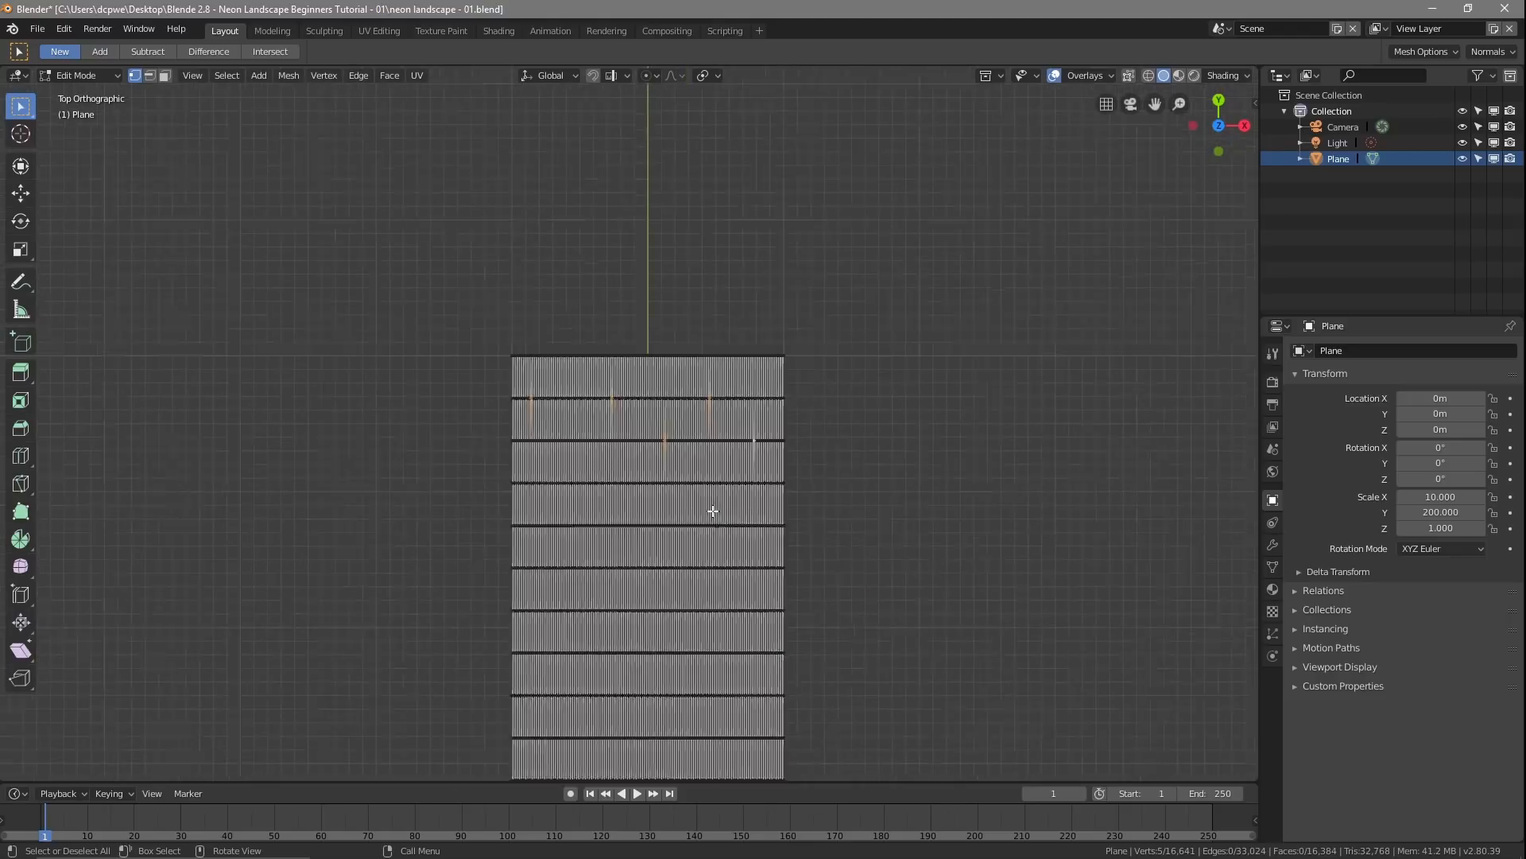
pyautogui.scroll(-1, 691, 487)
pyautogui.keyDown('shift'); pyautogui.moveTo(862, 515); pyautogui.dragTo(890, 327, button='middle'); pyautogui.keyUp('shift')
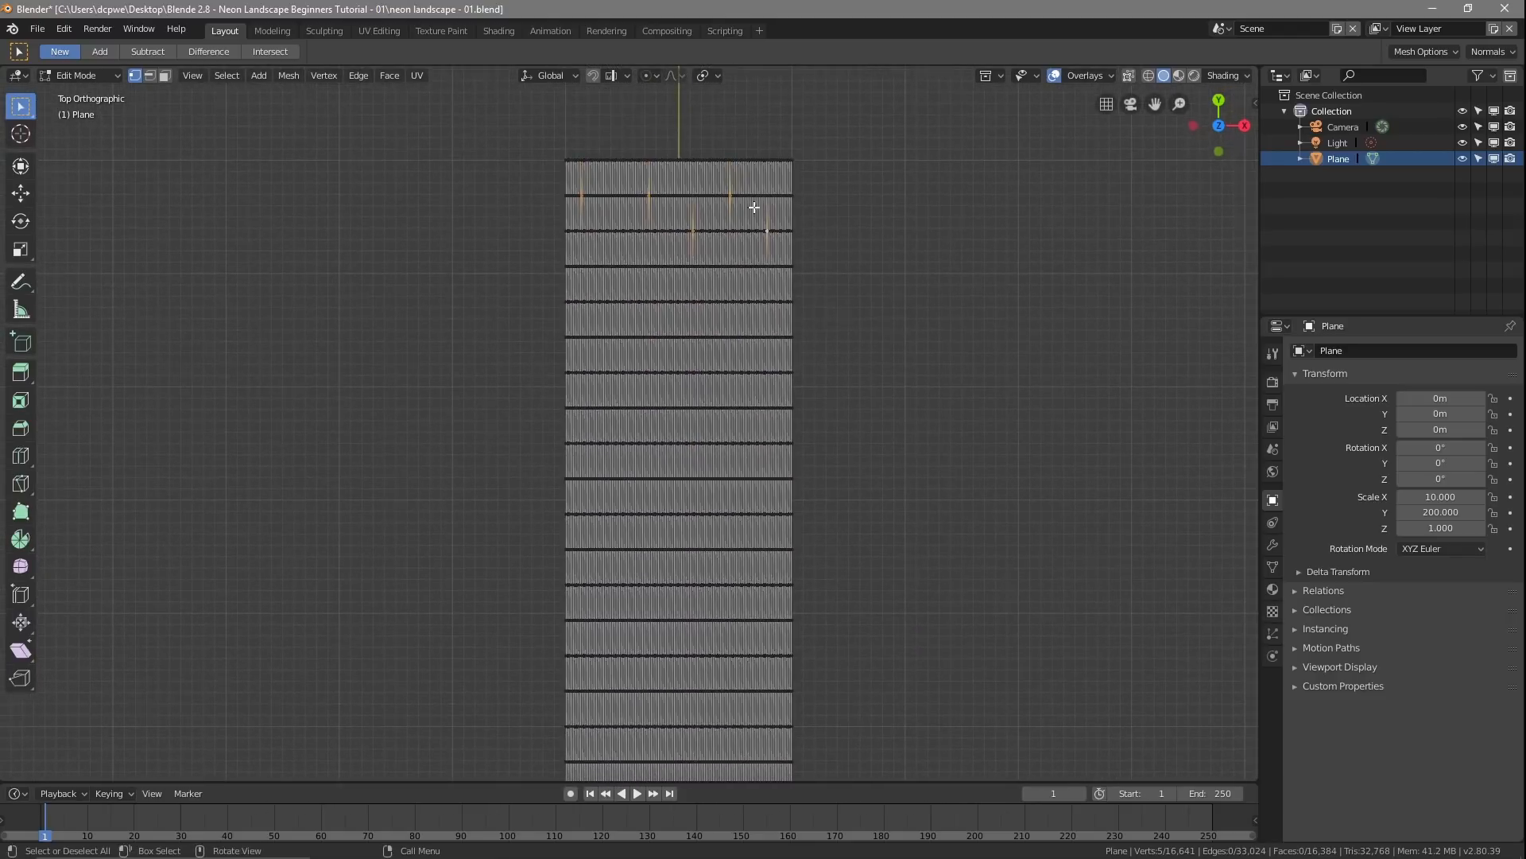
pyautogui.keyDown('shift'); pyautogui.click(588, 264); pyautogui.keyUp('shift')
pyautogui.keyDown('shift'); pyautogui.click(603, 303); pyautogui.keyUp('shift')
pyautogui.keyDown('shift'); pyautogui.click(588, 368); pyautogui.keyUp('shift')
pyautogui.keyDown('shift'); pyautogui.click(756, 302); pyautogui.keyUp('shift')
pyautogui.keyDown('shift'); pyautogui.click(769, 337); pyautogui.keyUp('shift')
pyautogui.keyDown('shift'); pyautogui.click(776, 372); pyautogui.keyUp('shift')
pyautogui.keyDown('shift'); pyautogui.click(744, 408); pyautogui.keyUp('shift')
pyautogui.keyDown('shift'); pyautogui.click(769, 481); pyautogui.keyUp('shift')
pyautogui.keyDown('shift'); pyautogui.click(599, 408); pyautogui.keyUp('shift')
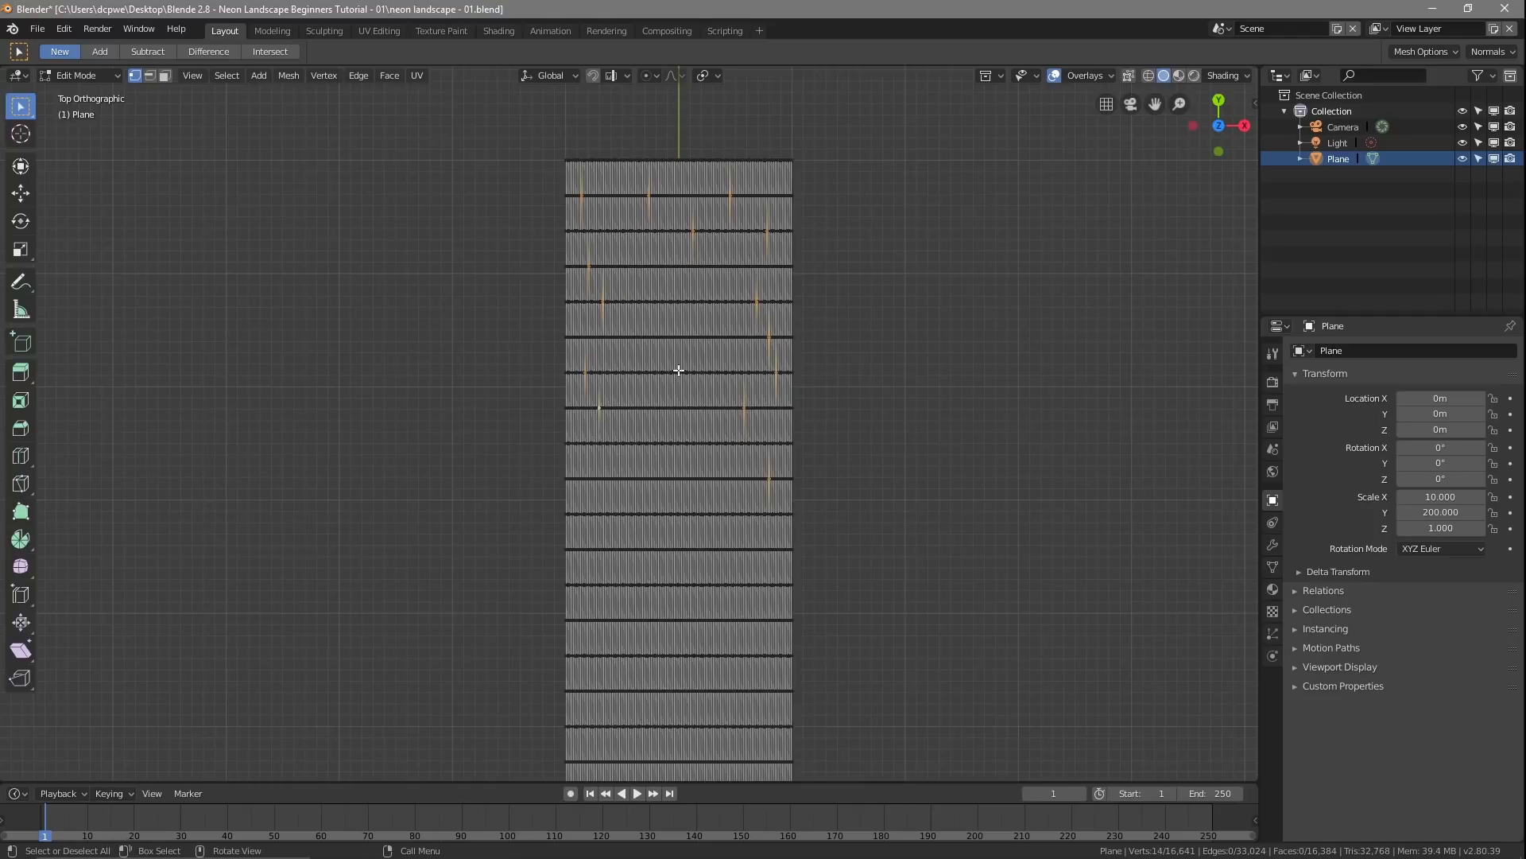
# Step: Extend the selection with irregularly spaced side vertices from about the eighth to the fifteenth row from the +Y end
pyautogui.keyDown('shift'); pyautogui.click(586, 441); pyautogui.keyUp('shift')
pyautogui.keyDown('shift'); pyautogui.click(597, 479); pyautogui.keyUp('shift')
pyautogui.keyDown('shift'); pyautogui.click(748, 552); pyautogui.keyUp('shift')
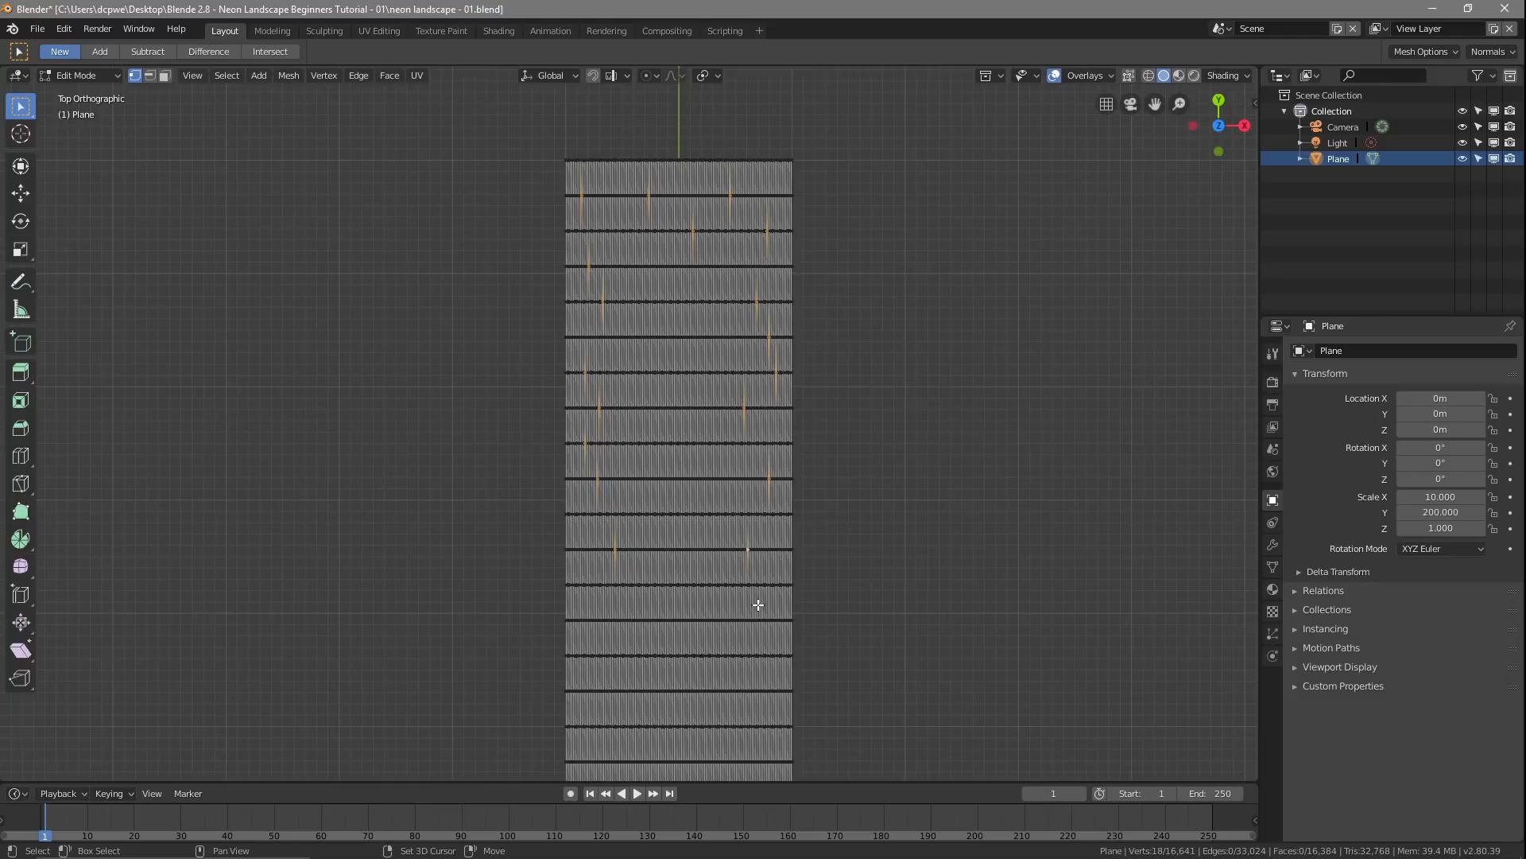
pyautogui.keyDown('shift'); pyautogui.click(765, 587); pyautogui.keyUp('shift')
pyautogui.keyDown('shift'); pyautogui.click(595, 620); pyautogui.keyUp('shift')
pyautogui.keyDown('shift'); pyautogui.click(602, 691); pyautogui.keyUp('shift')
# Step: Continue adding scattered vertices along both long sides down to about halfway between the +Y end and the origin
pyautogui.scroll(-6, 434, 596)
pyautogui.keyDown('shift'); pyautogui.moveTo(448, 600); pyautogui.dragTo(447, 409, button='middle'); pyautogui.keyUp('shift')
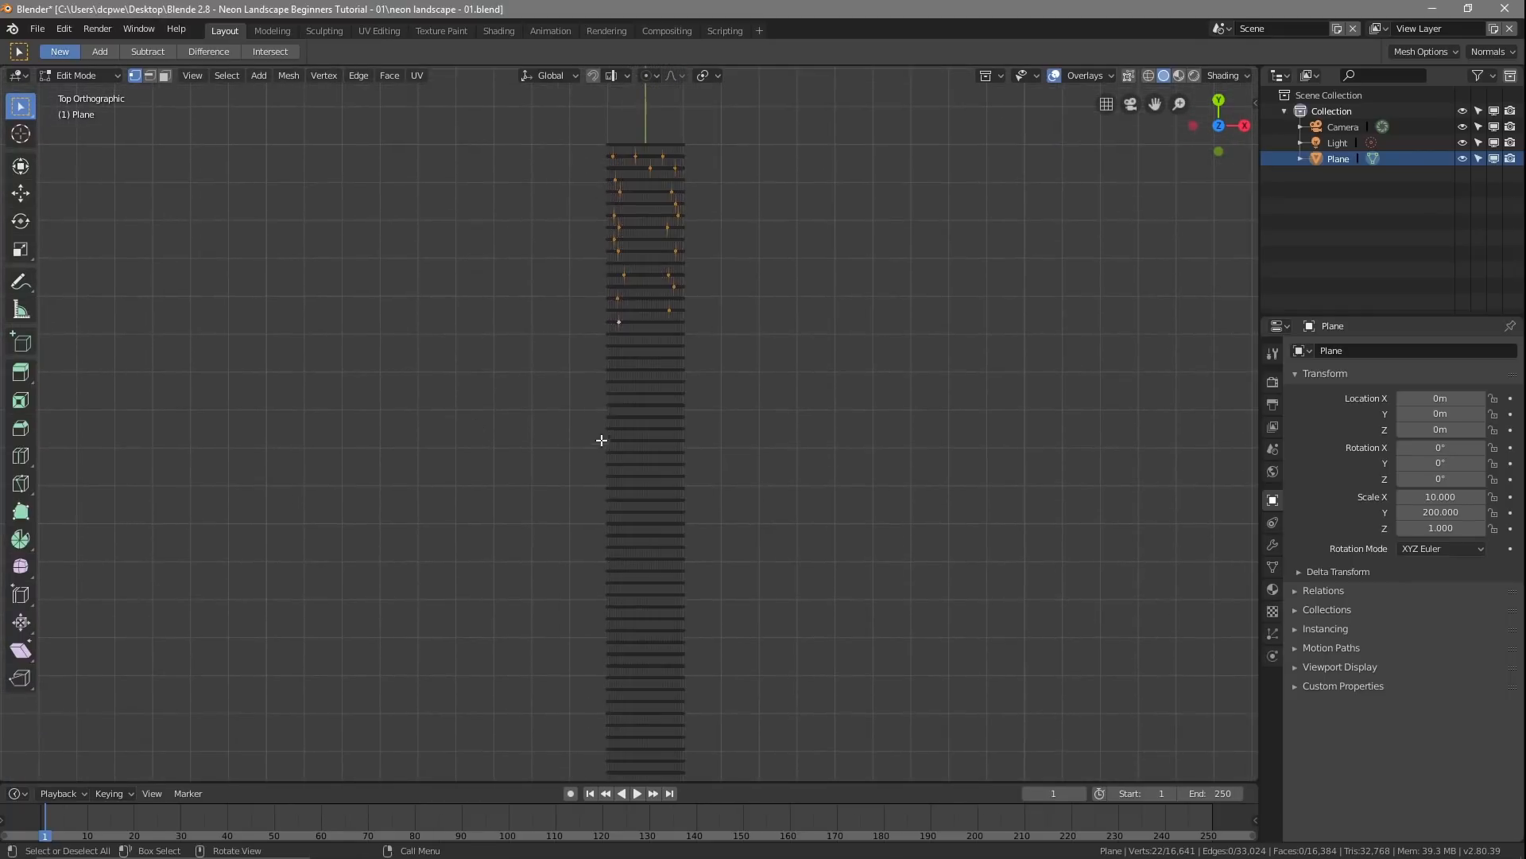
pyautogui.keyDown('shift'); pyautogui.click(620, 345); pyautogui.keyUp('shift')
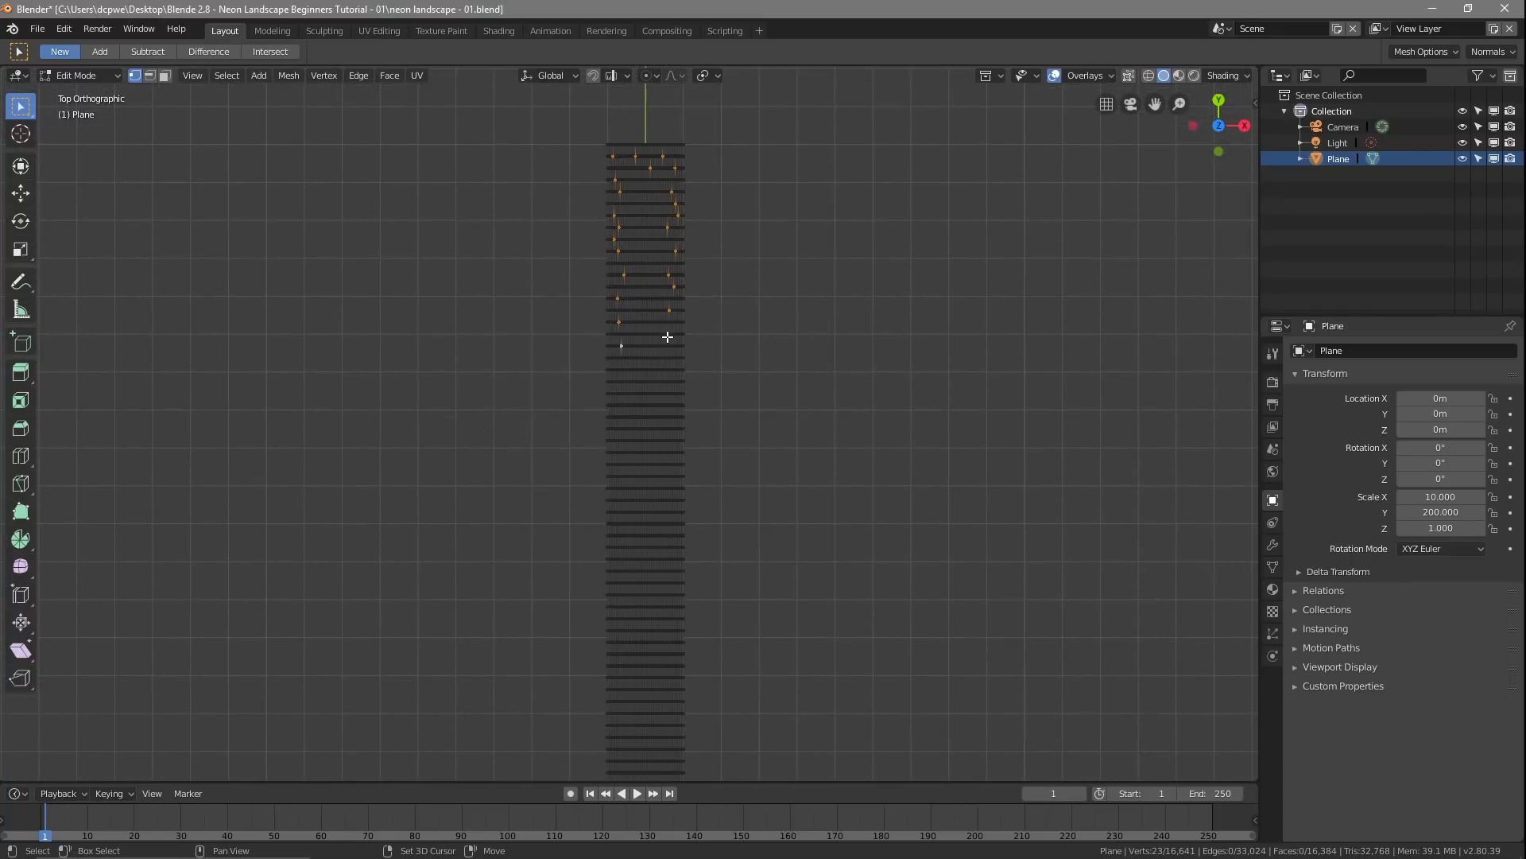
pyautogui.keyDown('shift'); pyautogui.click(662, 345); pyautogui.keyUp('shift')
pyautogui.keyDown('shift'); pyautogui.click(669, 381); pyautogui.keyUp('shift')
pyautogui.keyDown('shift'); pyautogui.click(673, 478); pyautogui.keyUp('shift')
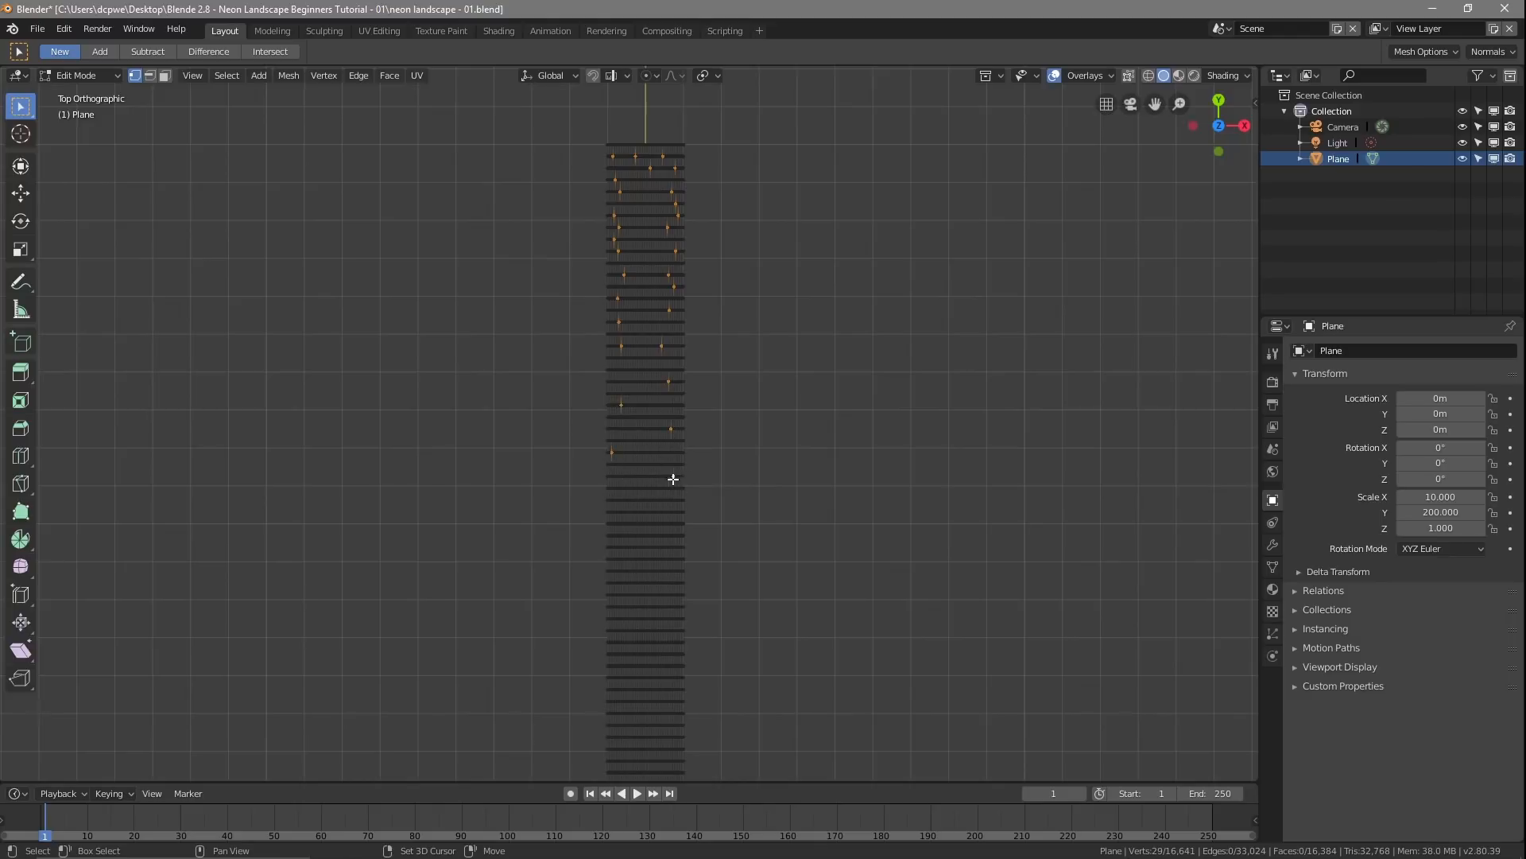
pyautogui.keyDown('shift'); pyautogui.click(623, 509); pyautogui.keyUp('shift')
pyautogui.keyDown('shift'); pyautogui.click(617, 488); pyautogui.keyUp('shift')
# Step: Add more irregularly spaced vertices near both long sides, continuing down to just above the X axis
pyautogui.keyDown('shift'); pyautogui.moveTo(493, 634); pyautogui.dragTo(469, 385, button='middle'); pyautogui.keyUp('shift')
pyautogui.keyDown('shift'); pyautogui.click(649, 272); pyautogui.keyUp('shift')
pyautogui.keyDown('shift'); pyautogui.click(596, 308); pyautogui.keyUp('shift')
pyautogui.keyDown('shift'); pyautogui.click(640, 309); pyautogui.keyUp('shift')
pyautogui.keyDown('shift'); pyautogui.click(643, 355); pyautogui.keyUp('shift')
pyautogui.keyDown('shift'); pyautogui.click(594, 368); pyautogui.keyUp('shift')
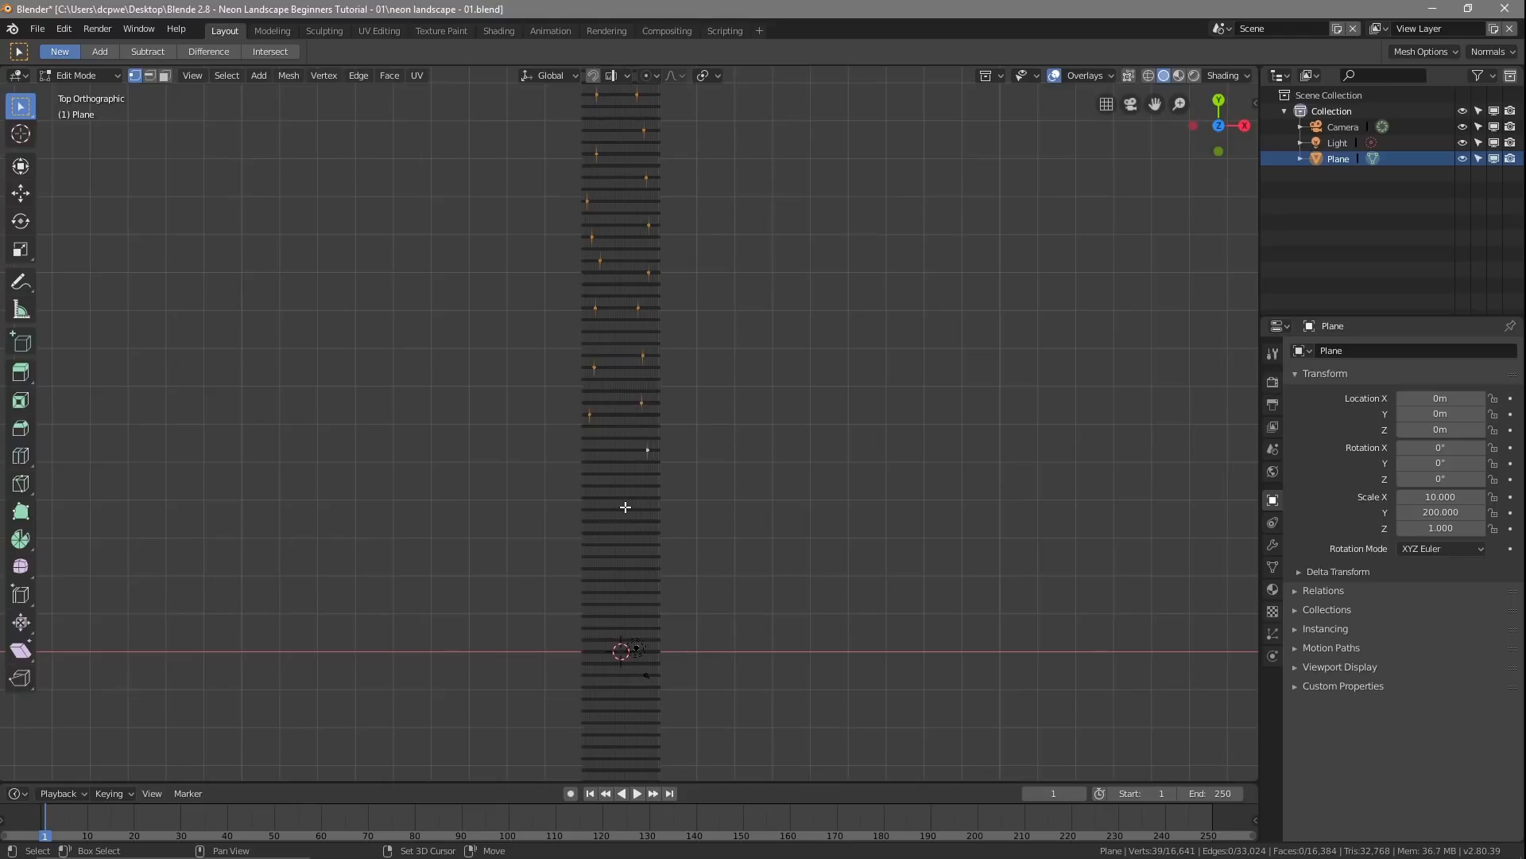
pyautogui.keyDown('shift'); pyautogui.click(597, 554); pyautogui.keyUp('shift')
pyautogui.keyDown('shift'); pyautogui.click(592, 604); pyautogui.keyUp('shift')
pyautogui.keyDown('shift'); pyautogui.click(644, 614); pyautogui.keyUp('shift')
# Step: Add scattered vertices near both long sides to the selection in the first half of the plane below the X axis
pyautogui.keyDown('shift'); pyautogui.moveTo(470, 625); pyautogui.dragTo(513, 236, button='middle'); pyautogui.keyUp('shift')
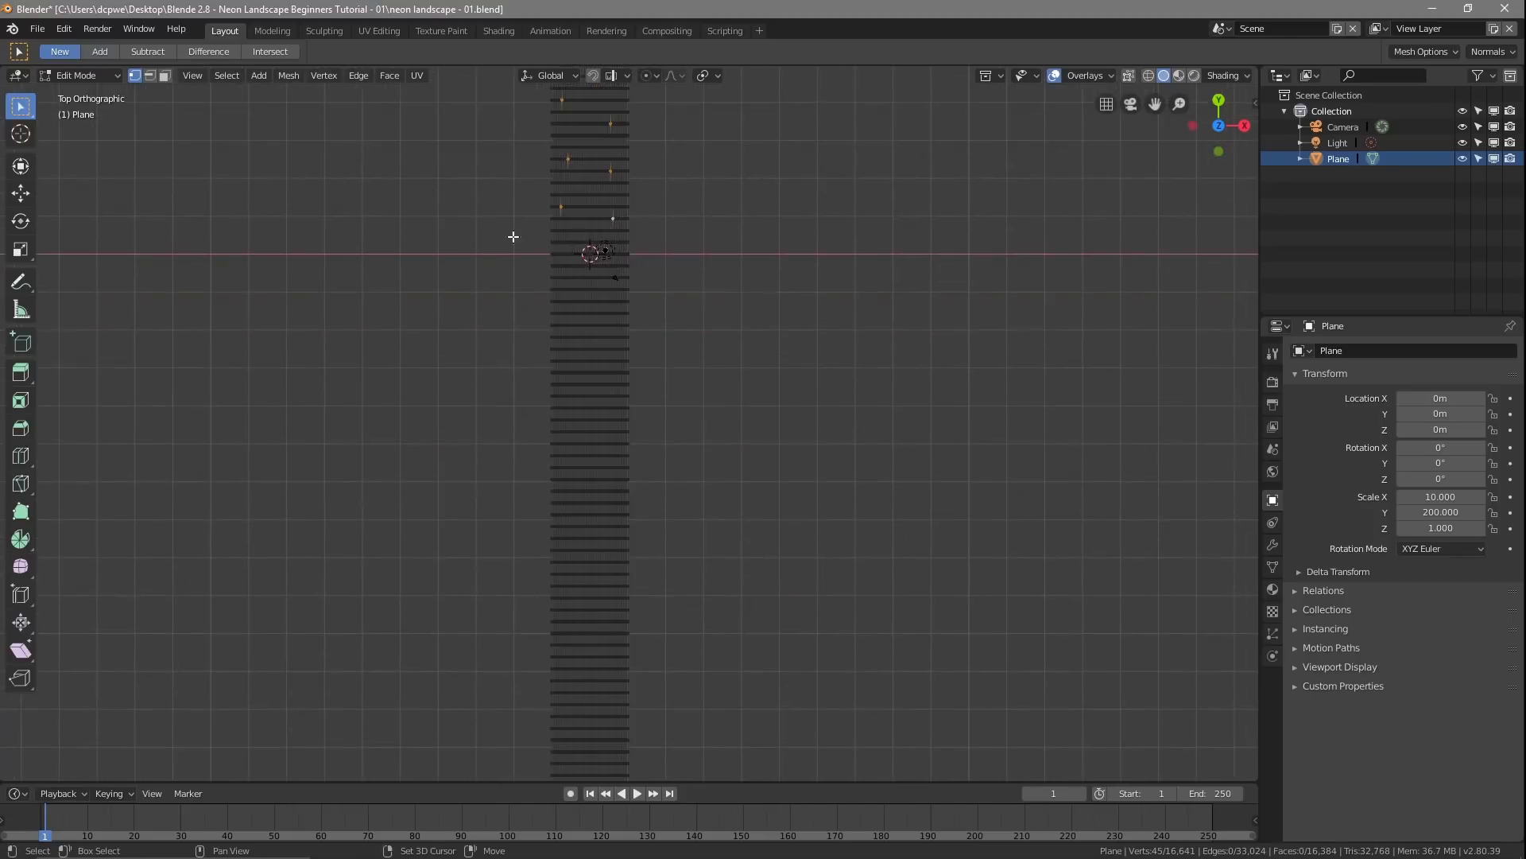
pyautogui.keyDown('shift'); pyautogui.click(614, 277); pyautogui.keyUp('shift')
pyautogui.keyDown('shift'); pyautogui.click(616, 349); pyautogui.keyUp('shift')
pyautogui.keyDown('shift'); pyautogui.click(562, 385); pyautogui.keyUp('shift')
pyautogui.keyDown('shift'); pyautogui.click(623, 442); pyautogui.keyUp('shift')
pyautogui.keyDown('shift'); pyautogui.click(616, 396); pyautogui.keyUp('shift')
pyautogui.keyDown('shift'); pyautogui.click(554, 480); pyautogui.keyUp('shift')
pyautogui.keyDown('shift'); pyautogui.click(615, 514); pyautogui.keyUp('shift')
pyautogui.keyDown('shift'); pyautogui.click(556, 562); pyautogui.keyUp('shift')
pyautogui.keyDown('shift'); pyautogui.click(613, 586); pyautogui.keyUp('shift')
pyautogui.keyDown('shift'); pyautogui.click(556, 625); pyautogui.keyUp('shift')
pyautogui.keyDown('shift'); pyautogui.click(616, 648); pyautogui.keyUp('shift')
# Step: Complete the selection with alternating side vertices along the last stretch down to the plane's -Y end
pyautogui.keyDown('shift'); pyautogui.moveTo(443, 664); pyautogui.dragTo(433, 295, button='middle'); pyautogui.keyUp('shift')
pyautogui.keyDown('shift'); pyautogui.click(557, 309); pyautogui.keyUp('shift')
pyautogui.keyDown('shift'); pyautogui.click(605, 323); pyautogui.keyUp('shift')
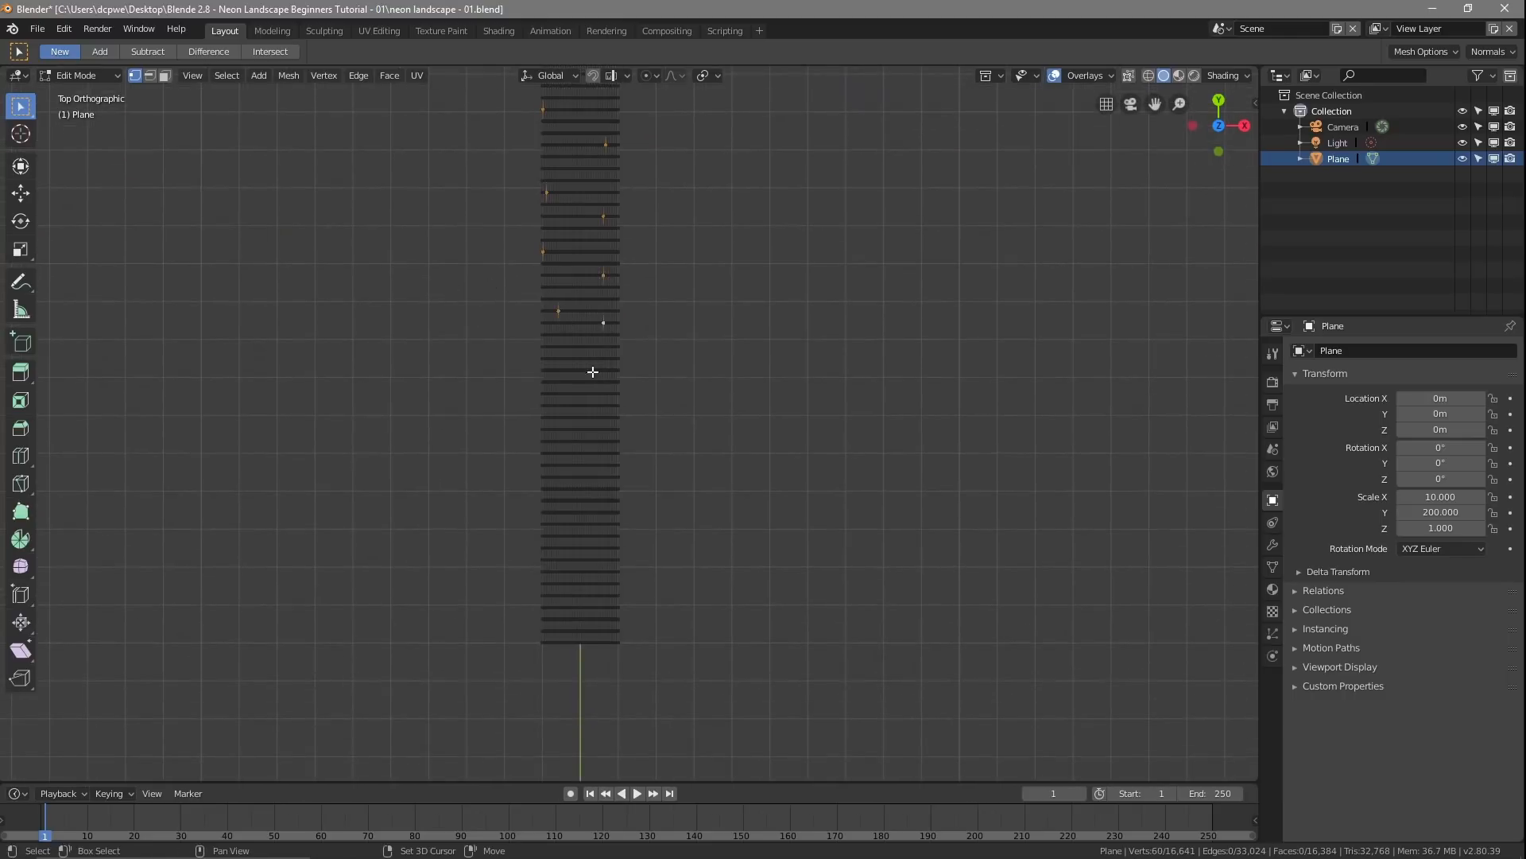
pyautogui.keyDown('shift'); pyautogui.click(553, 381); pyautogui.keyUp('shift')
pyautogui.keyDown('shift'); pyautogui.click(603, 361); pyautogui.keyUp('shift')
pyautogui.keyDown('shift'); pyautogui.click(611, 429); pyautogui.keyUp('shift')
pyautogui.keyDown('shift'); pyautogui.click(548, 429); pyautogui.keyUp('shift')
pyautogui.keyDown('shift'); pyautogui.click(546, 479); pyautogui.keyUp('shift')
pyautogui.keyDown('shift'); pyautogui.click(605, 481); pyautogui.keyUp('shift')
pyautogui.keyDown('shift'); pyautogui.click(613, 520); pyautogui.keyUp('shift')
pyautogui.keyDown('shift'); pyautogui.click(548, 536); pyautogui.keyUp('shift')
pyautogui.keyDown('shift'); pyautogui.click(611, 563); pyautogui.keyUp('shift')
pyautogui.keyDown('shift'); pyautogui.click(551, 583); pyautogui.keyUp('shift')
pyautogui.keyDown('shift'); pyautogui.click(612, 609); pyautogui.keyUp('shift')
# Step: Bring the whole plane back into view and save the project file
pyautogui.scroll(-7, 783, 361)
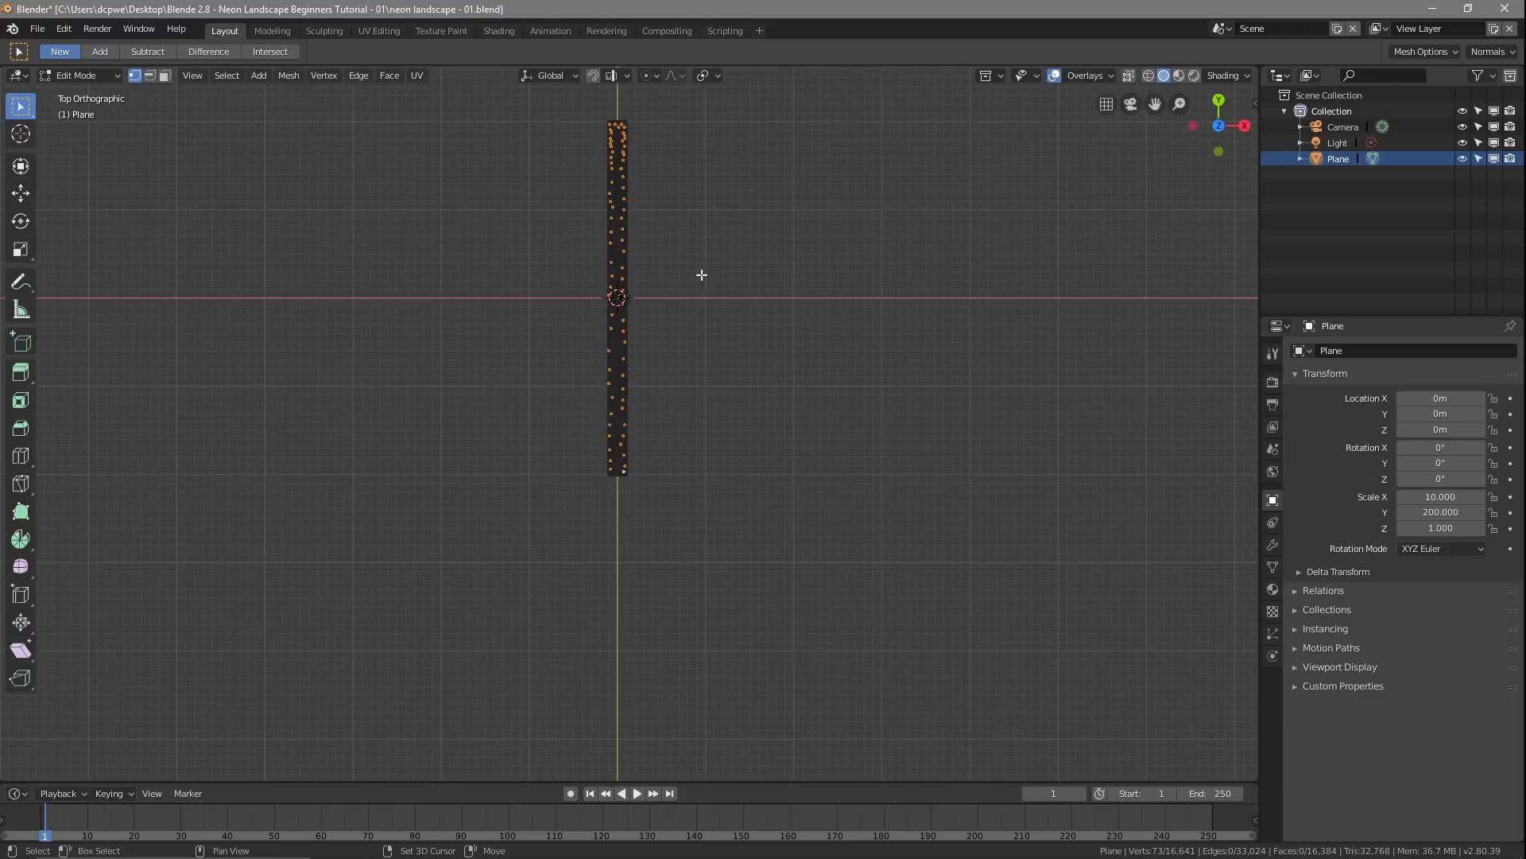
pyautogui.keyDown('shift'); pyautogui.moveTo(702, 275); pyautogui.dragTo(729, 442, button='middle'); pyautogui.keyUp('shift')
pyautogui.scroll(4, 729, 443)
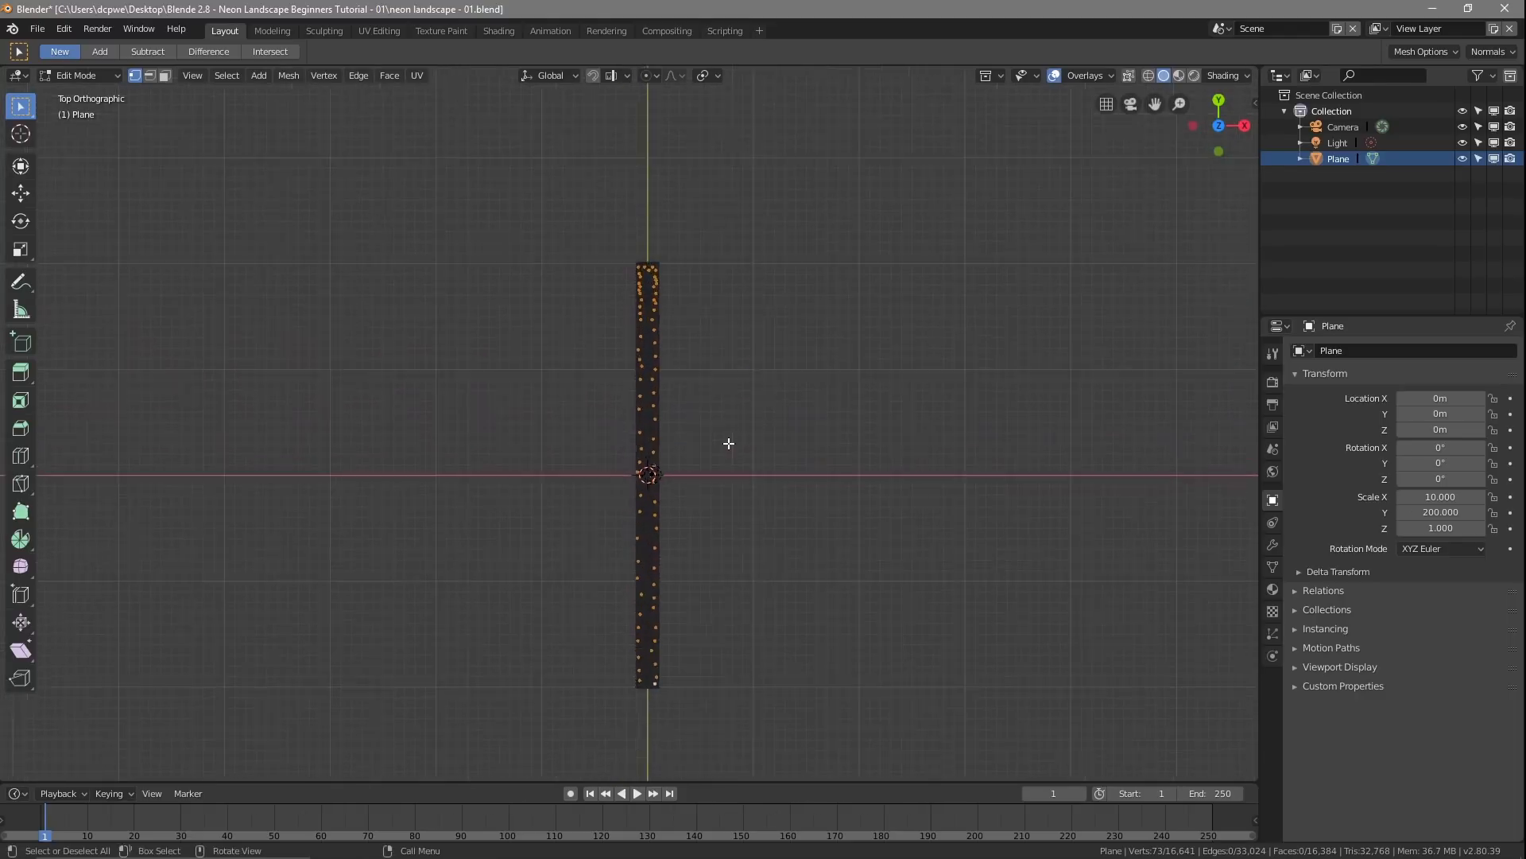
pyautogui.click(40, 31)
pyautogui.click(75, 151)
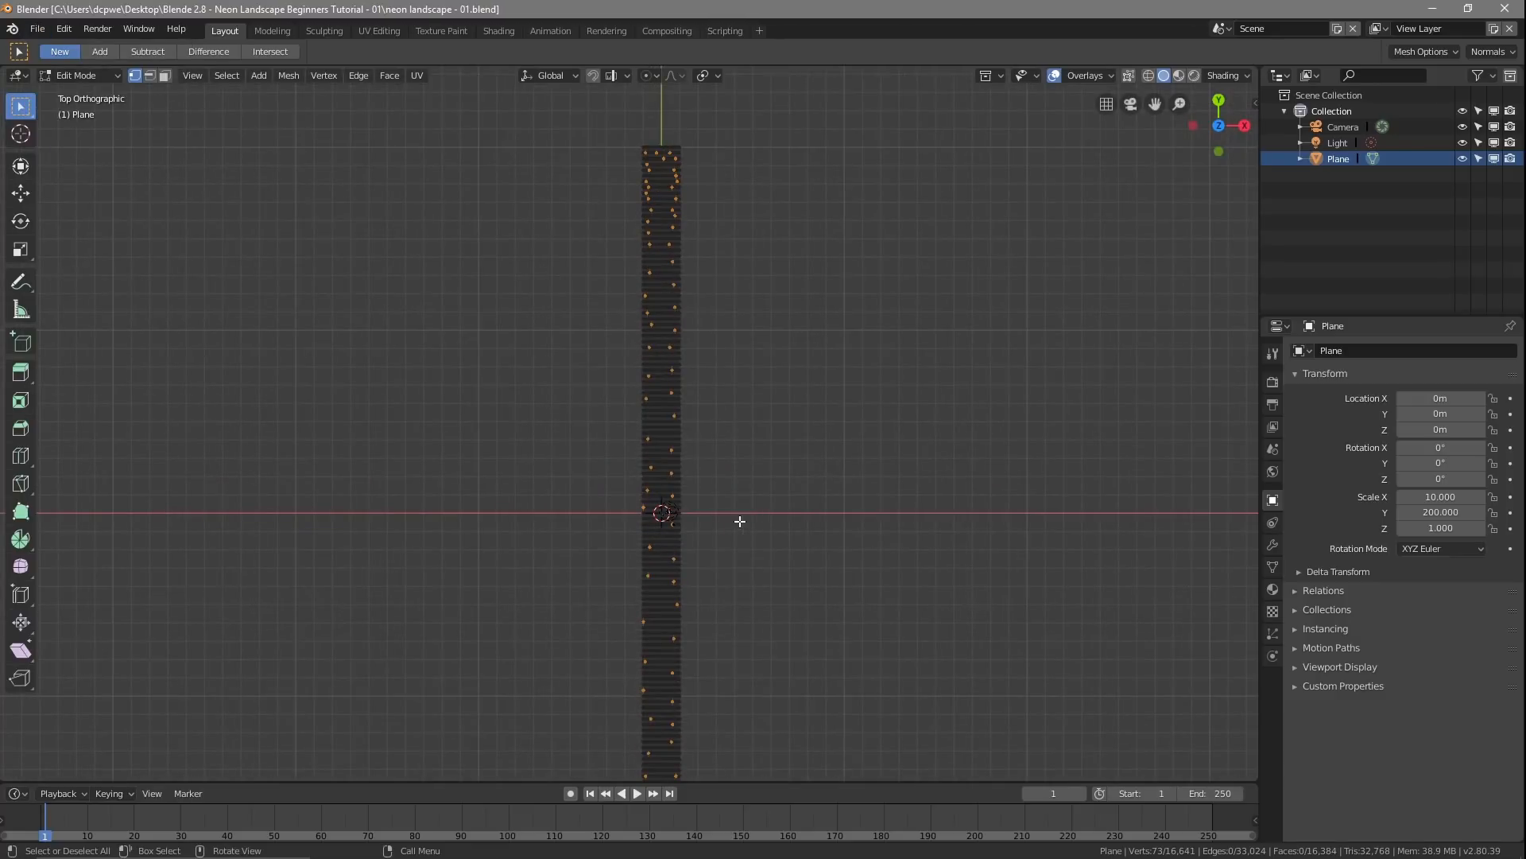
# Step: Orbit to a perspective view along the plane and enable proportional editing with the Random falloff
pyautogui.moveTo(739, 521); pyautogui.dragTo(881, 374, button='middle')
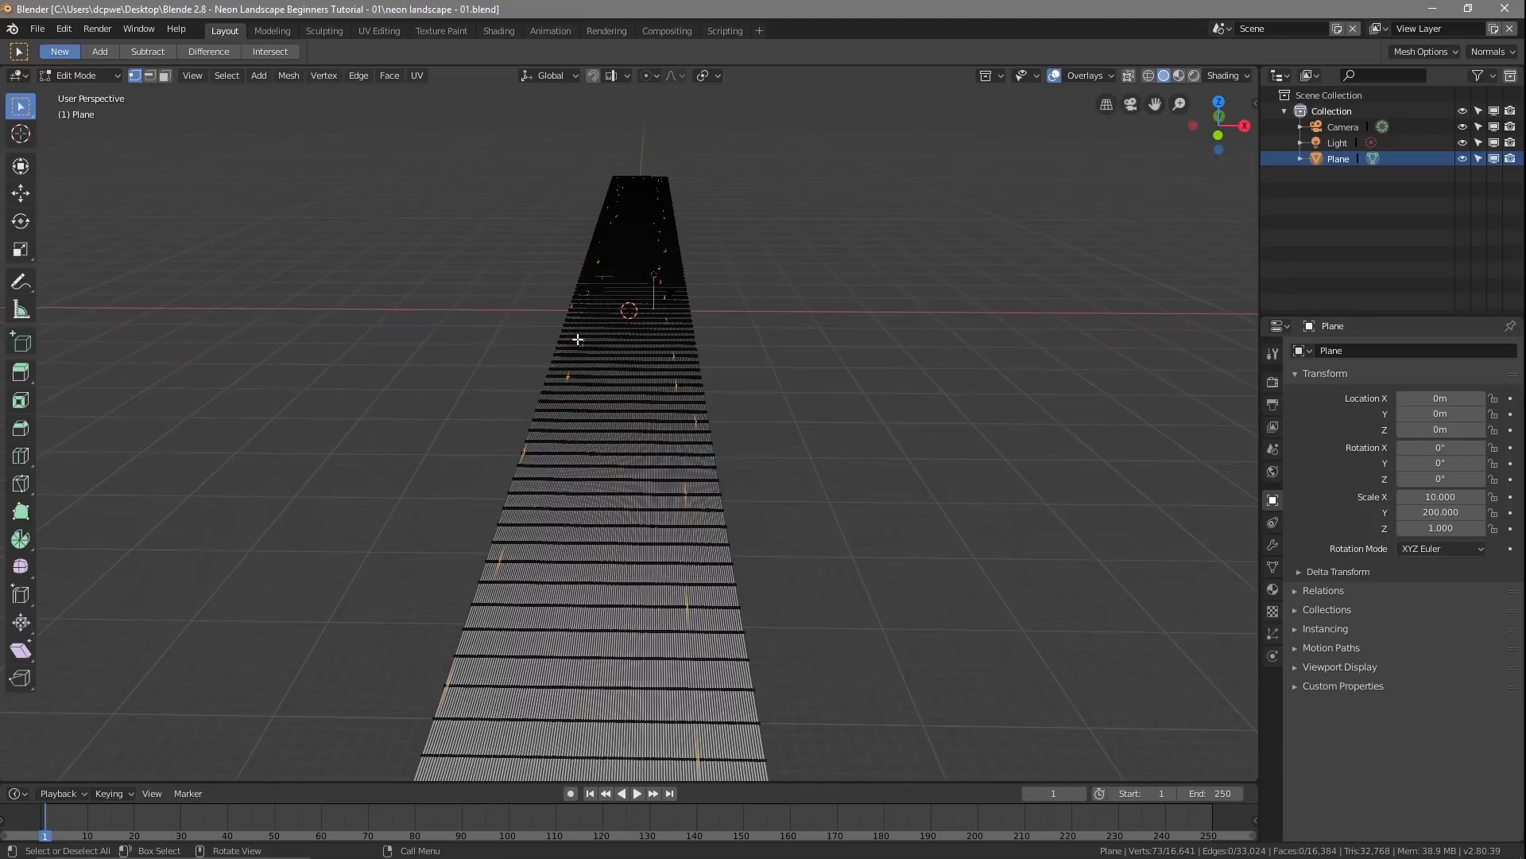
pyautogui.click(652, 76)
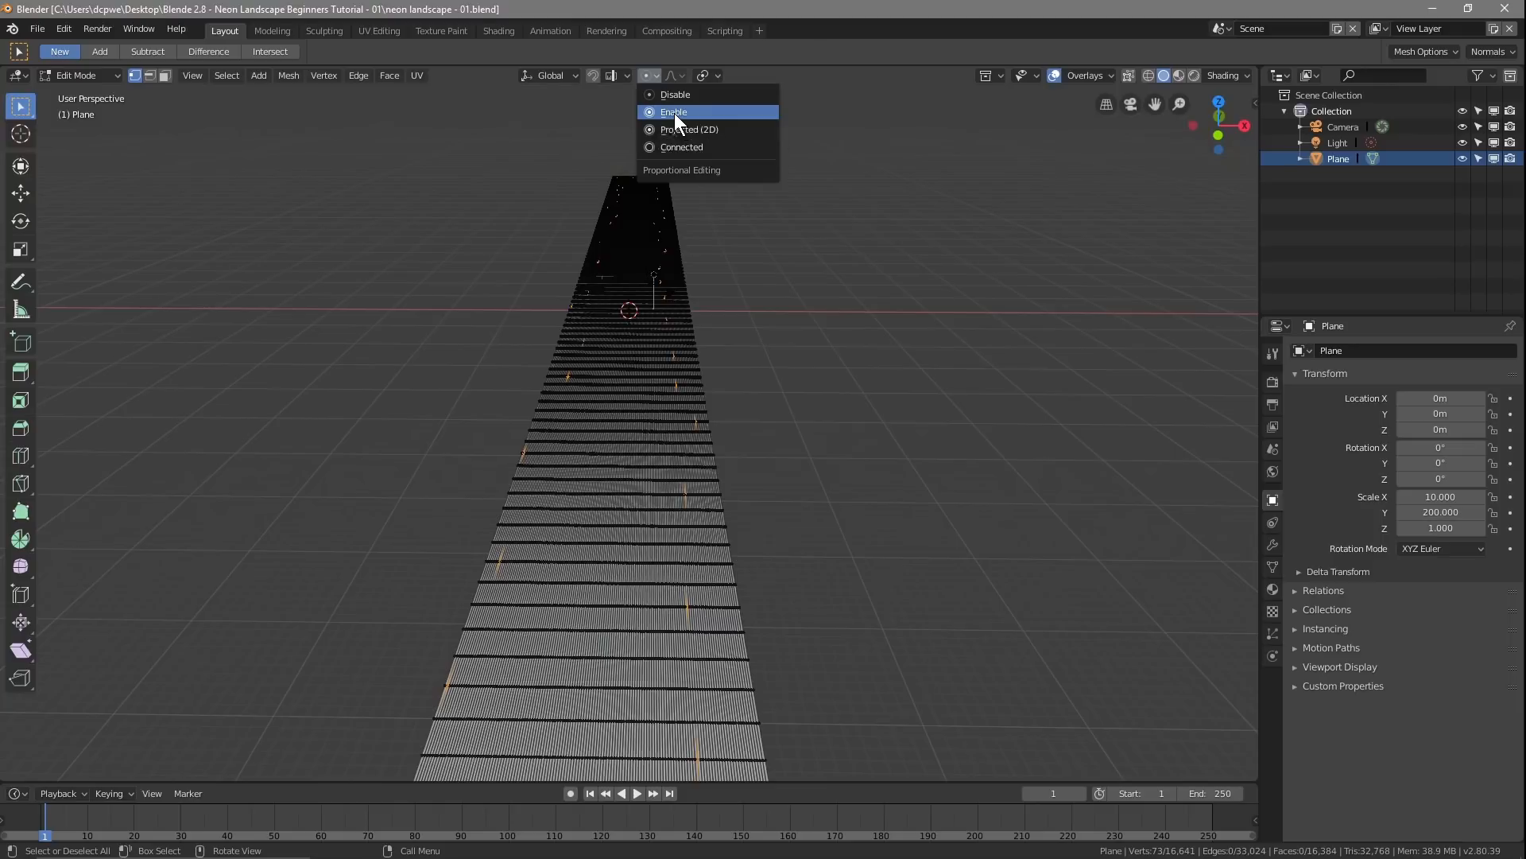
pyautogui.click(674, 112)
pyautogui.click(677, 75)
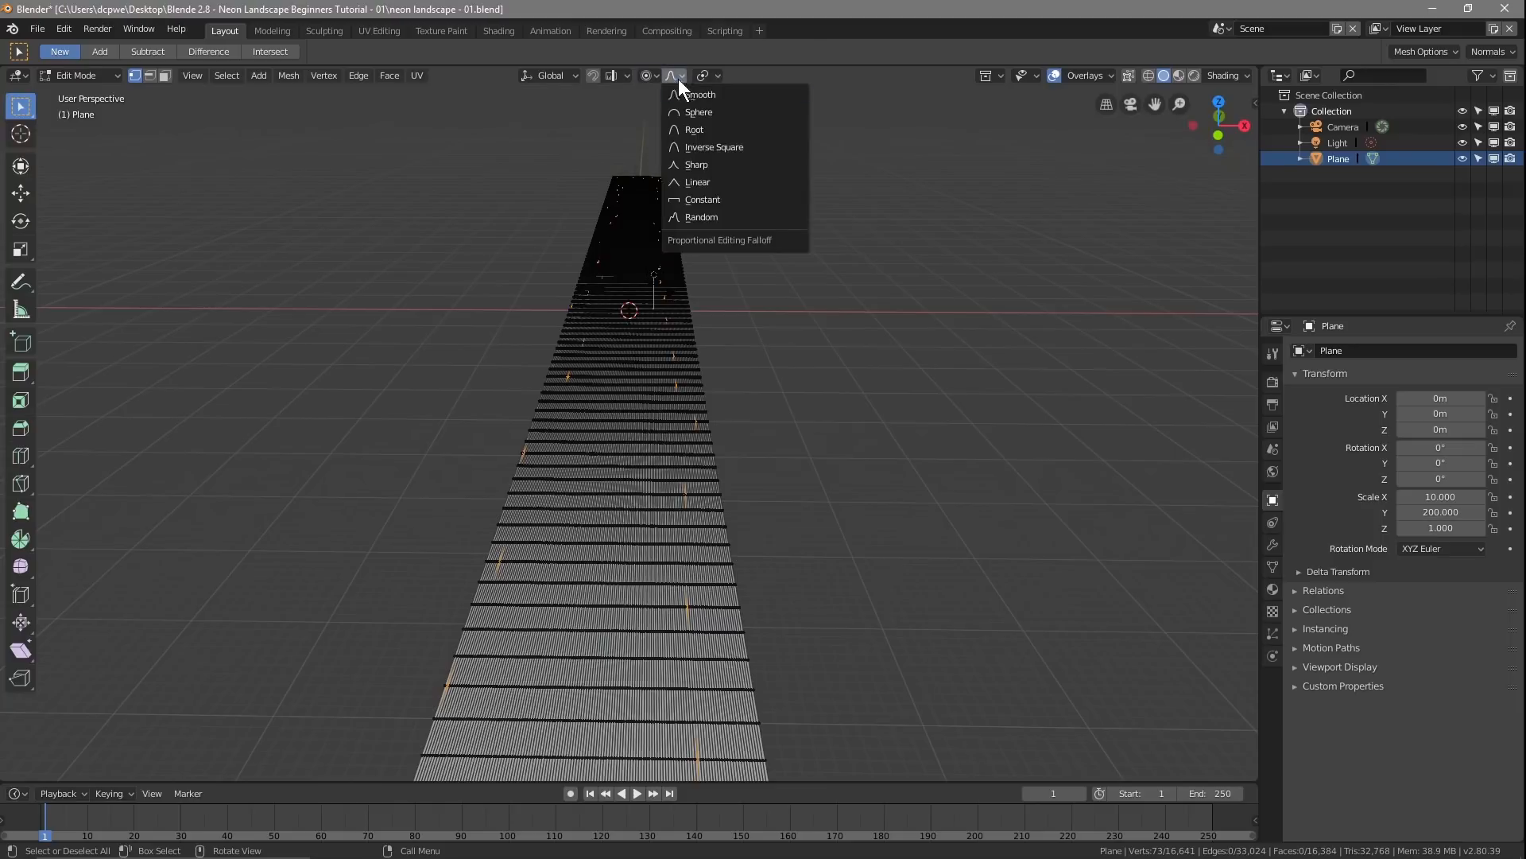
pyautogui.click(710, 217)
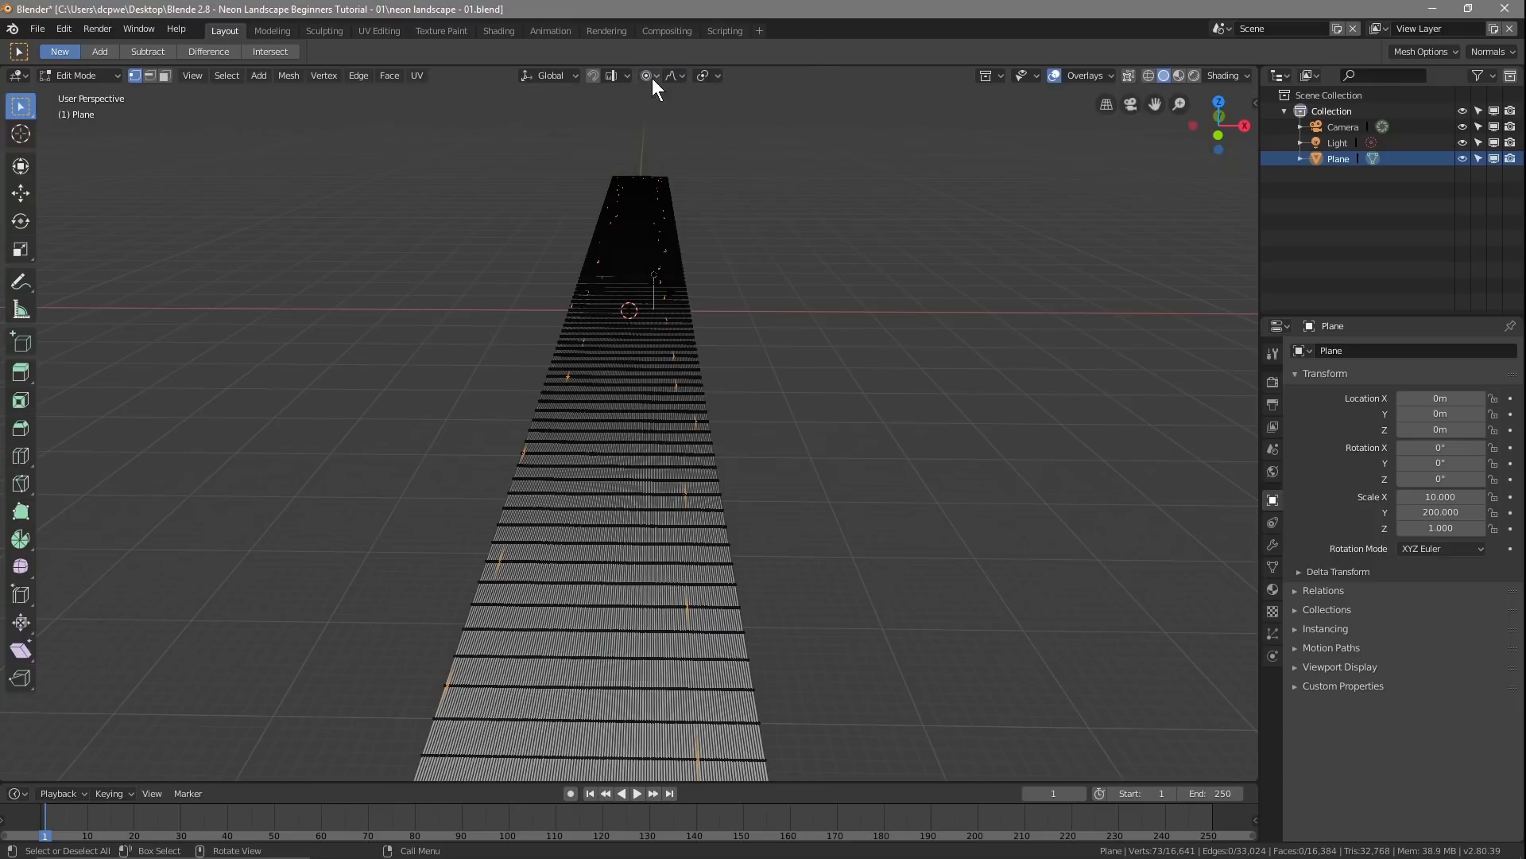
pyautogui.click(653, 76)
pyautogui.click(671, 79)
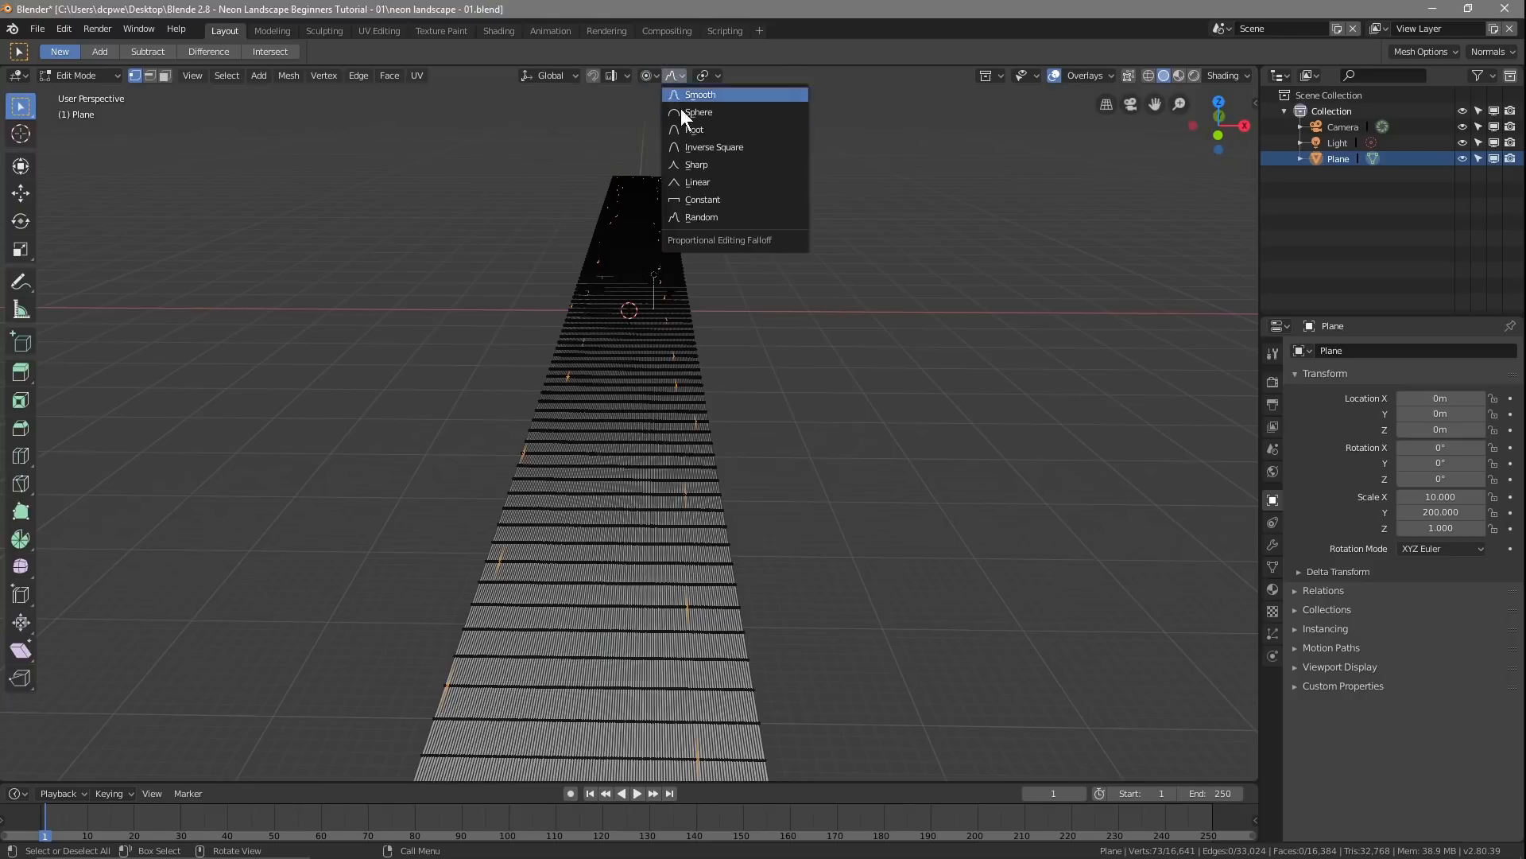
pyautogui.click(688, 215)
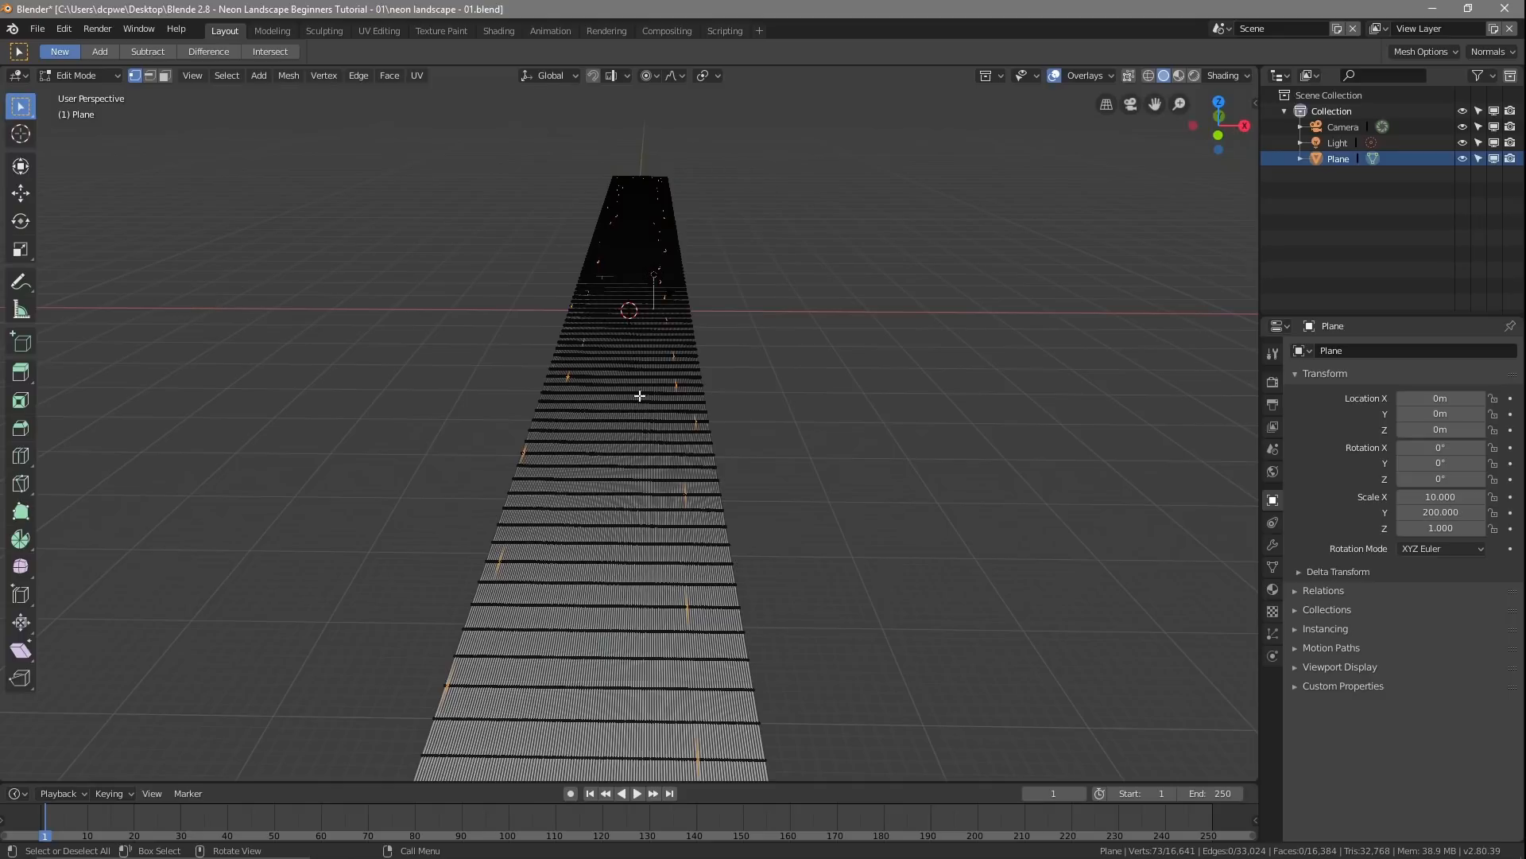
# Step: Raise the selected vertices about 6.87 m along Z with Random proportional editing at a proportional size of about 5.05
pyautogui.press('g')
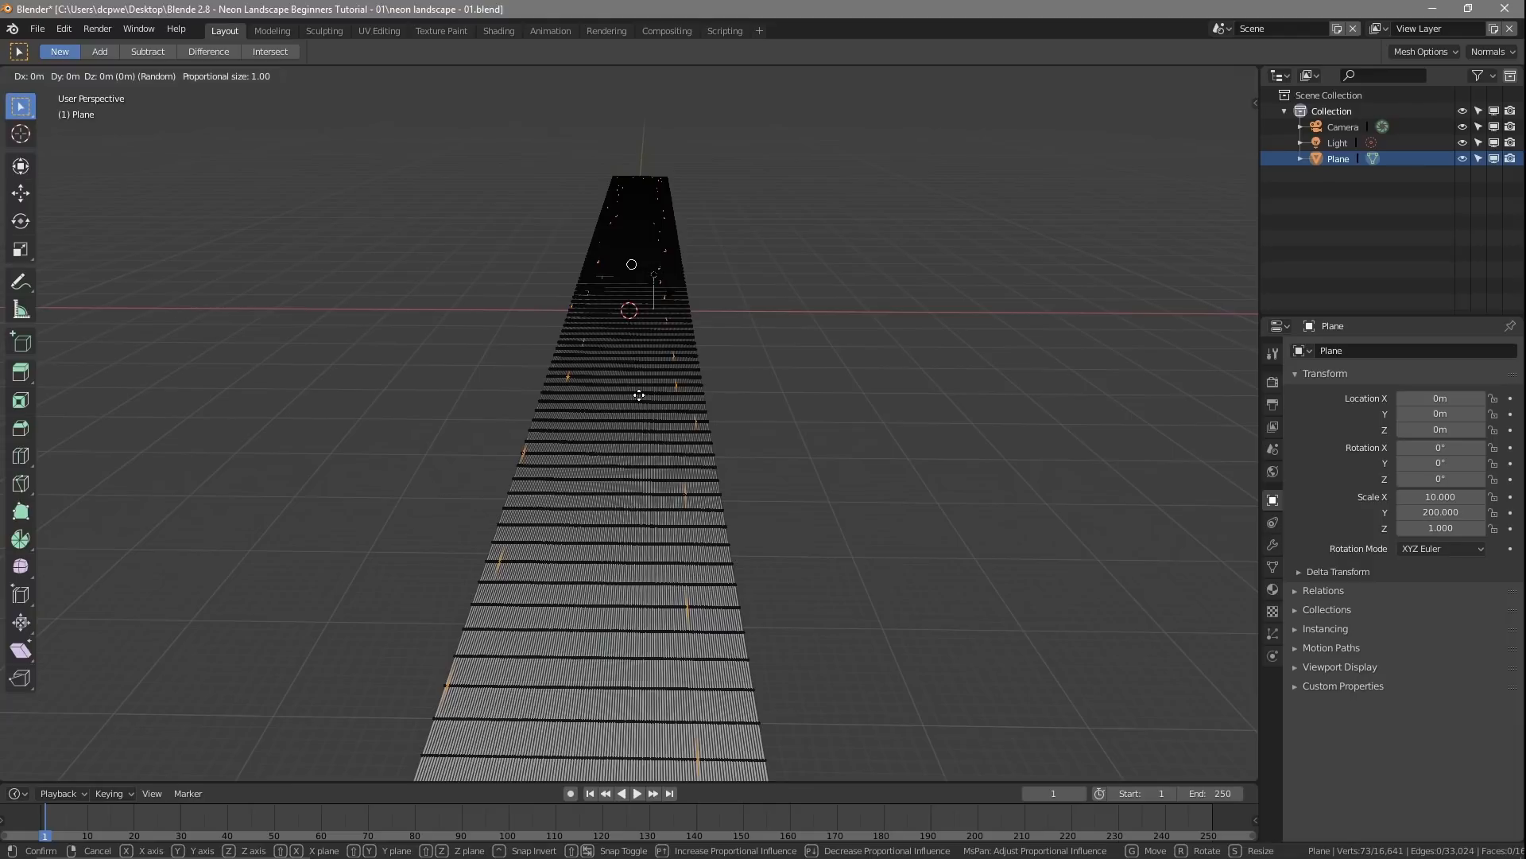
pyautogui.press('Escape')
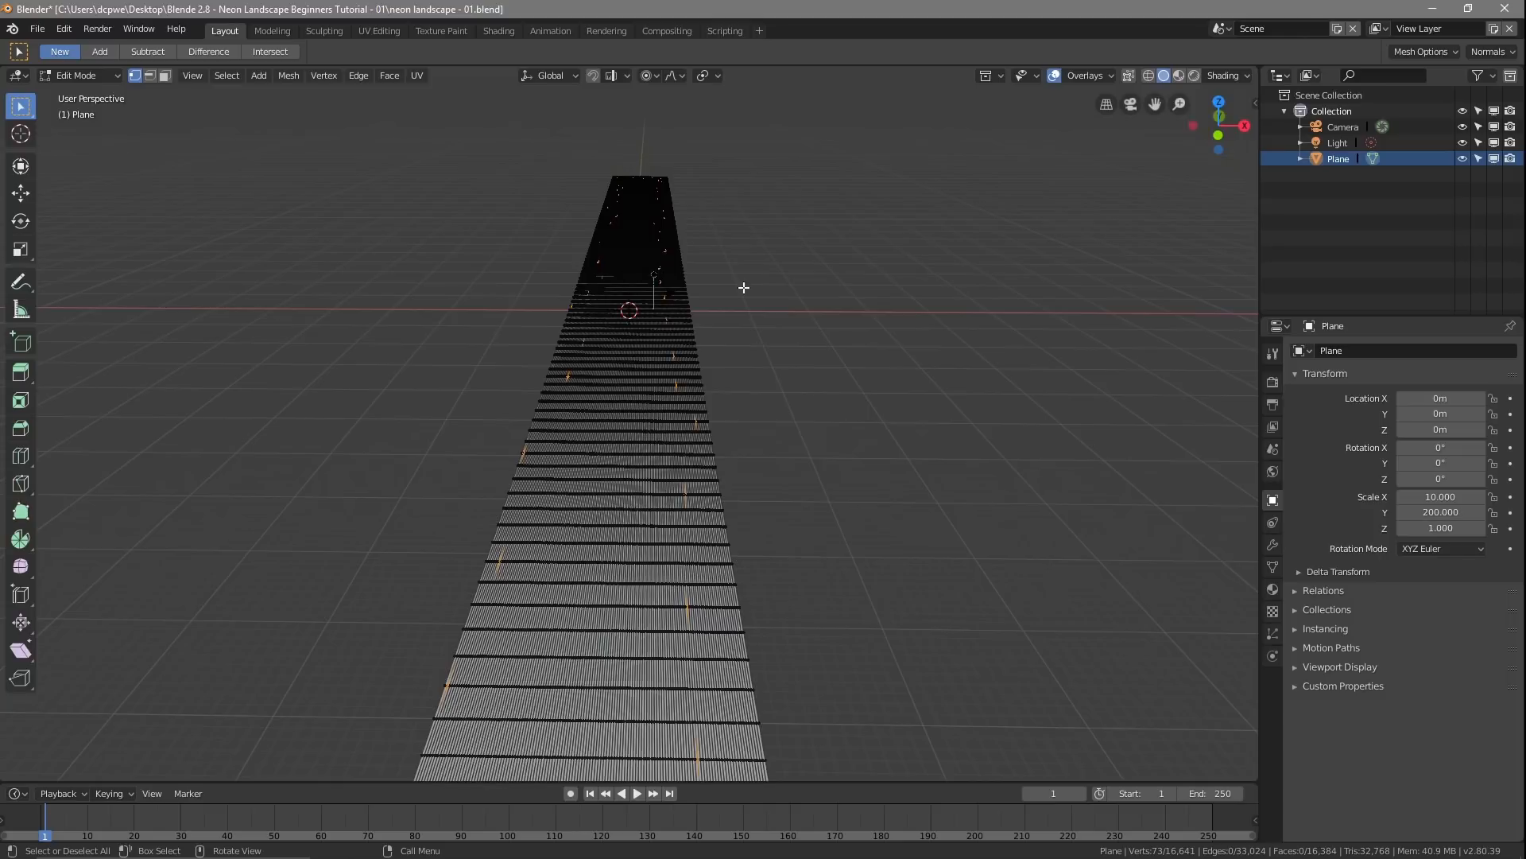
pyautogui.press('g')
pyautogui.scroll(-14, 743, 287)
pyautogui.scroll(-8, 744, 287)
pyautogui.scroll(-1, 743, 287)
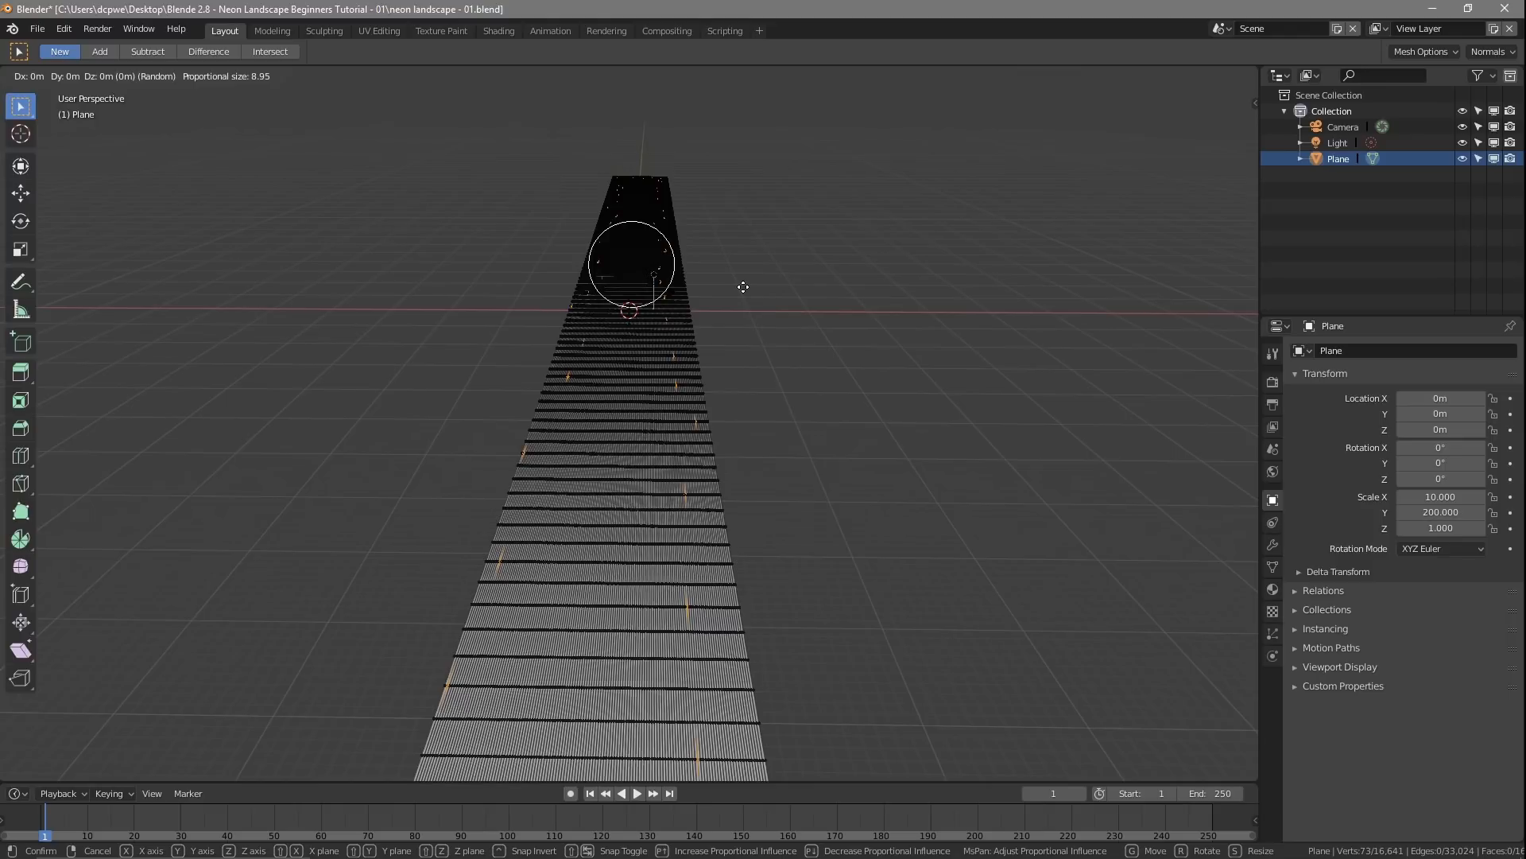
pyautogui.press('z')
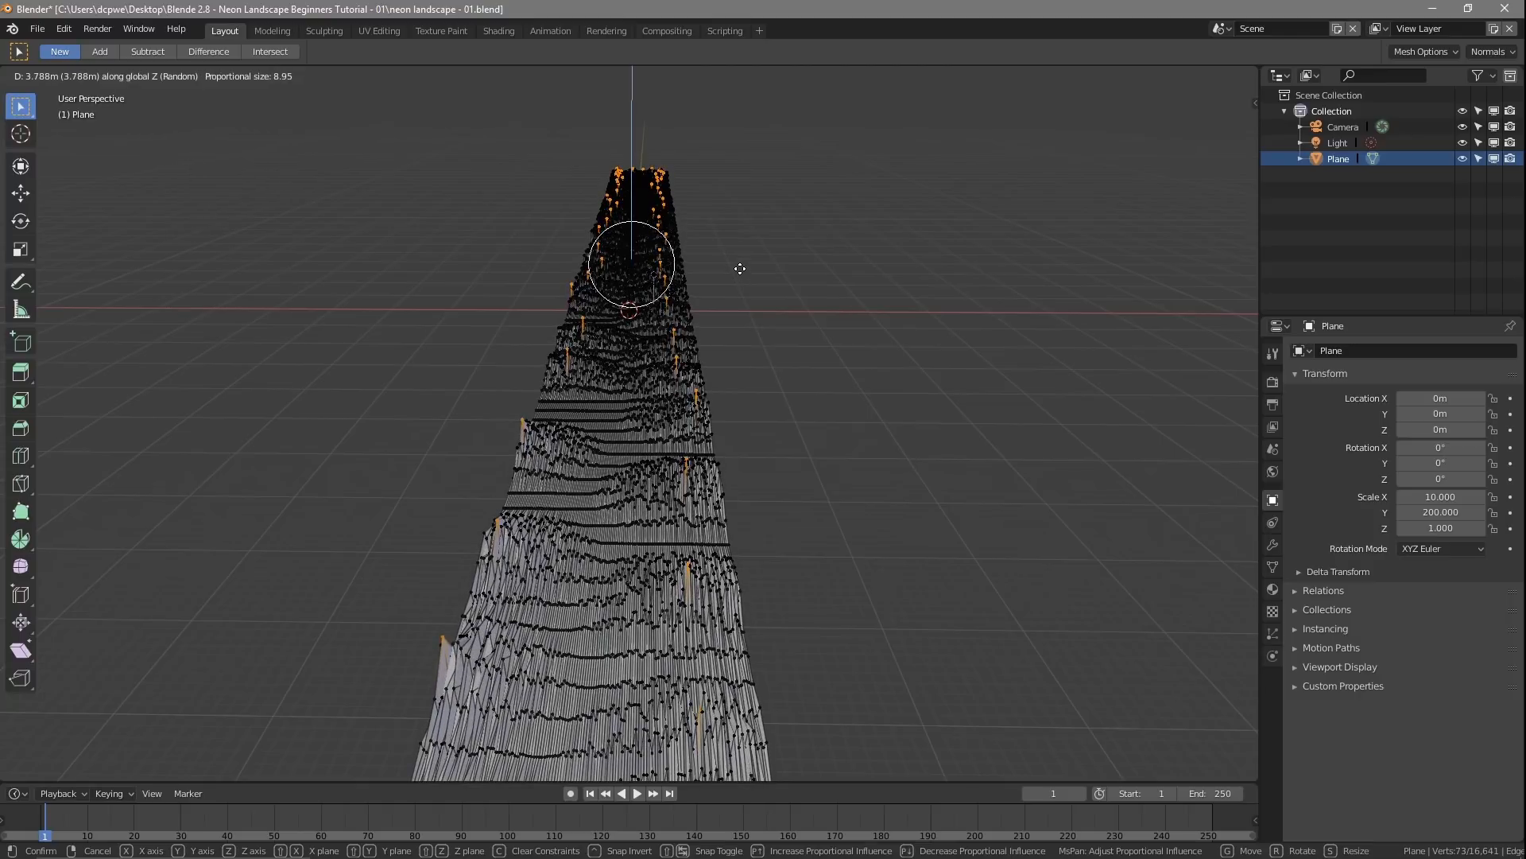
pyautogui.scroll(3, 739, 265)
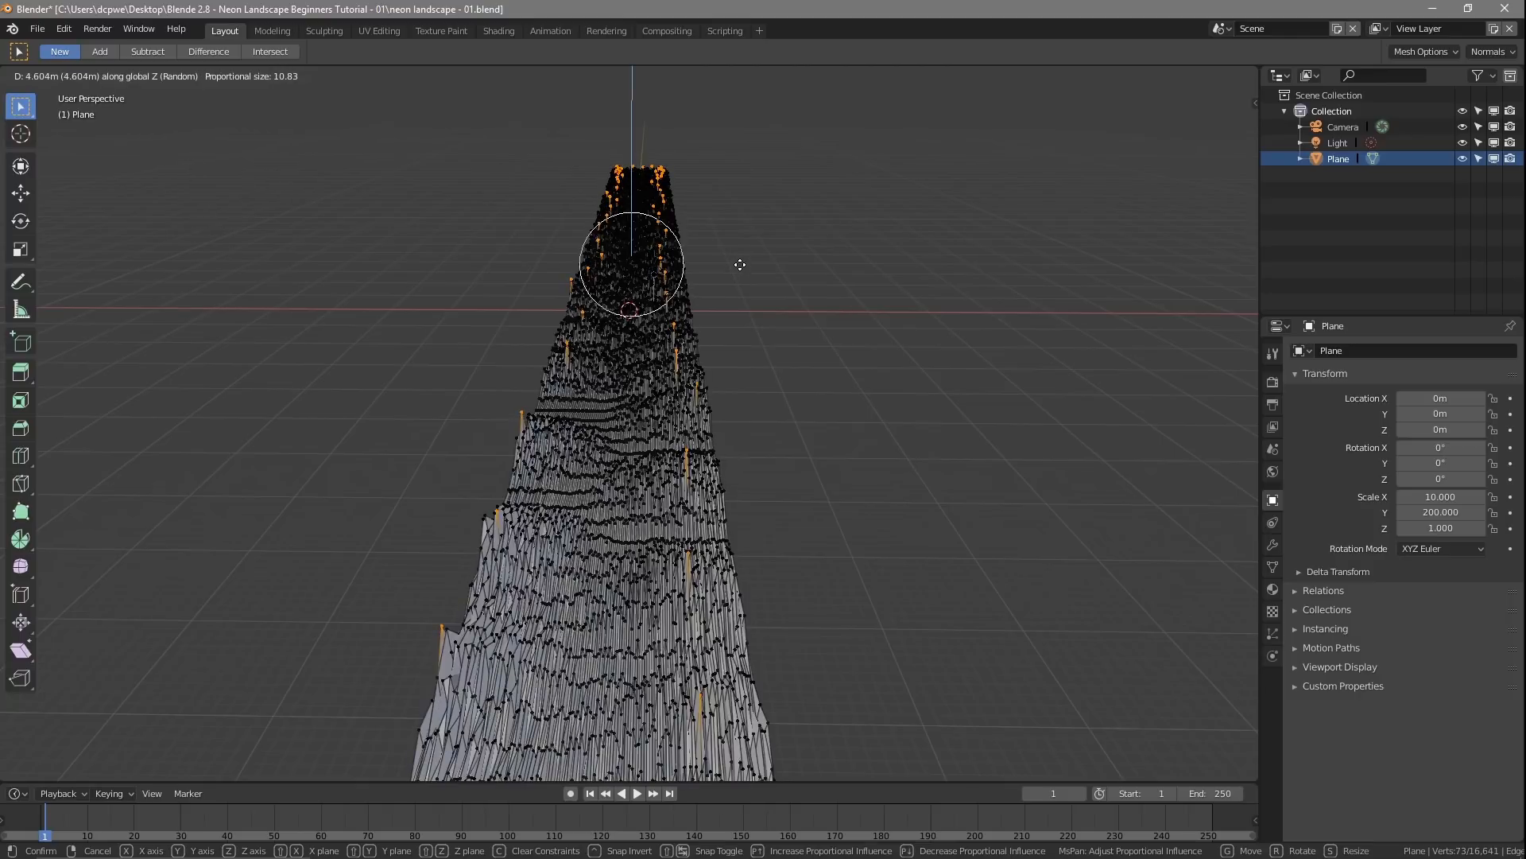
pyautogui.scroll(-1, 740, 265)
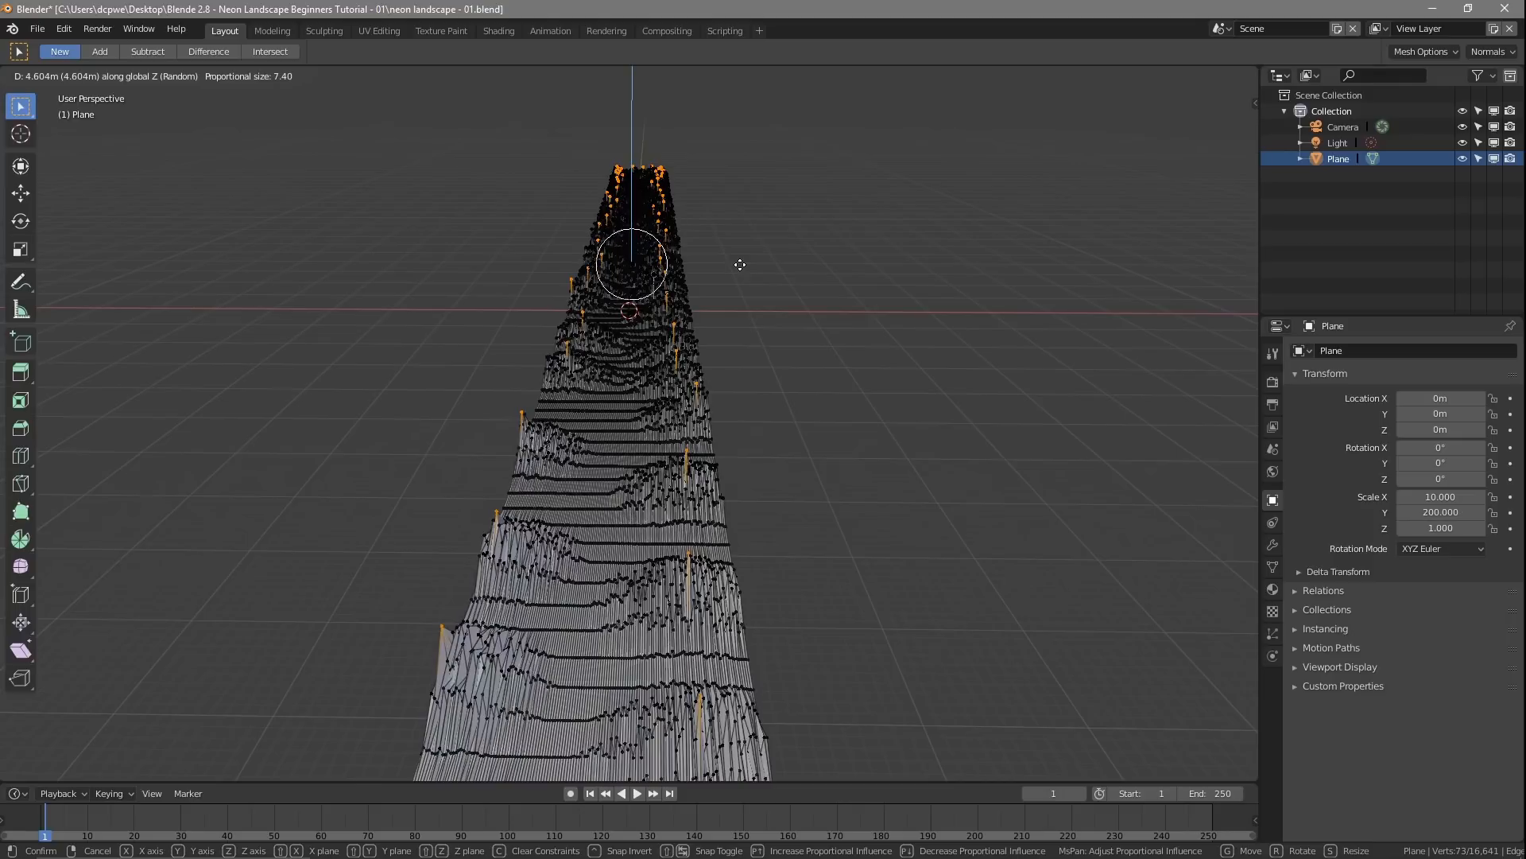
pyautogui.scroll(4, 739, 265)
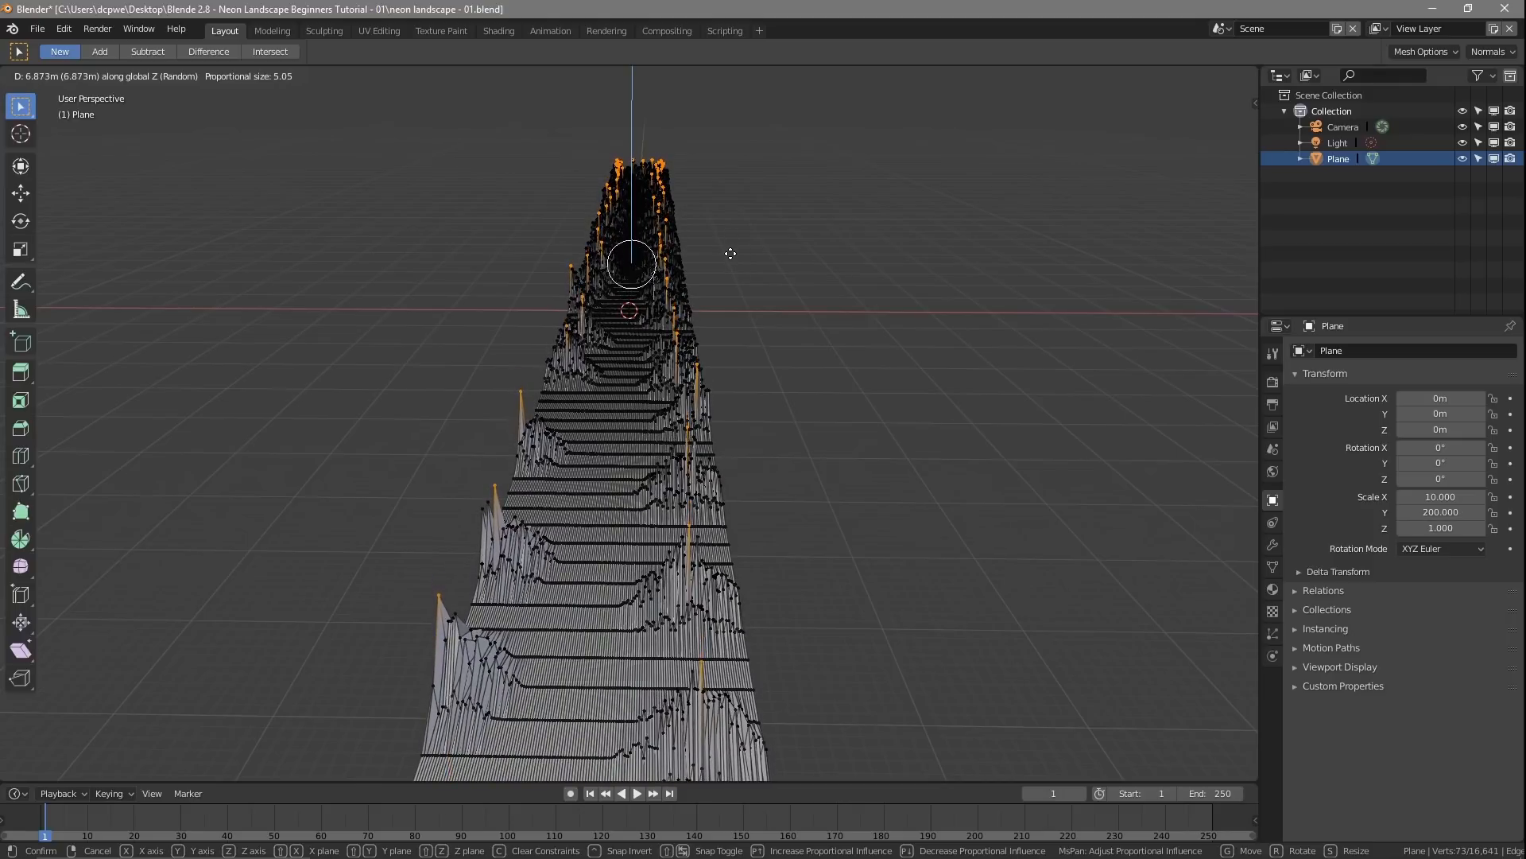
pyautogui.scroll(1, 730, 253)
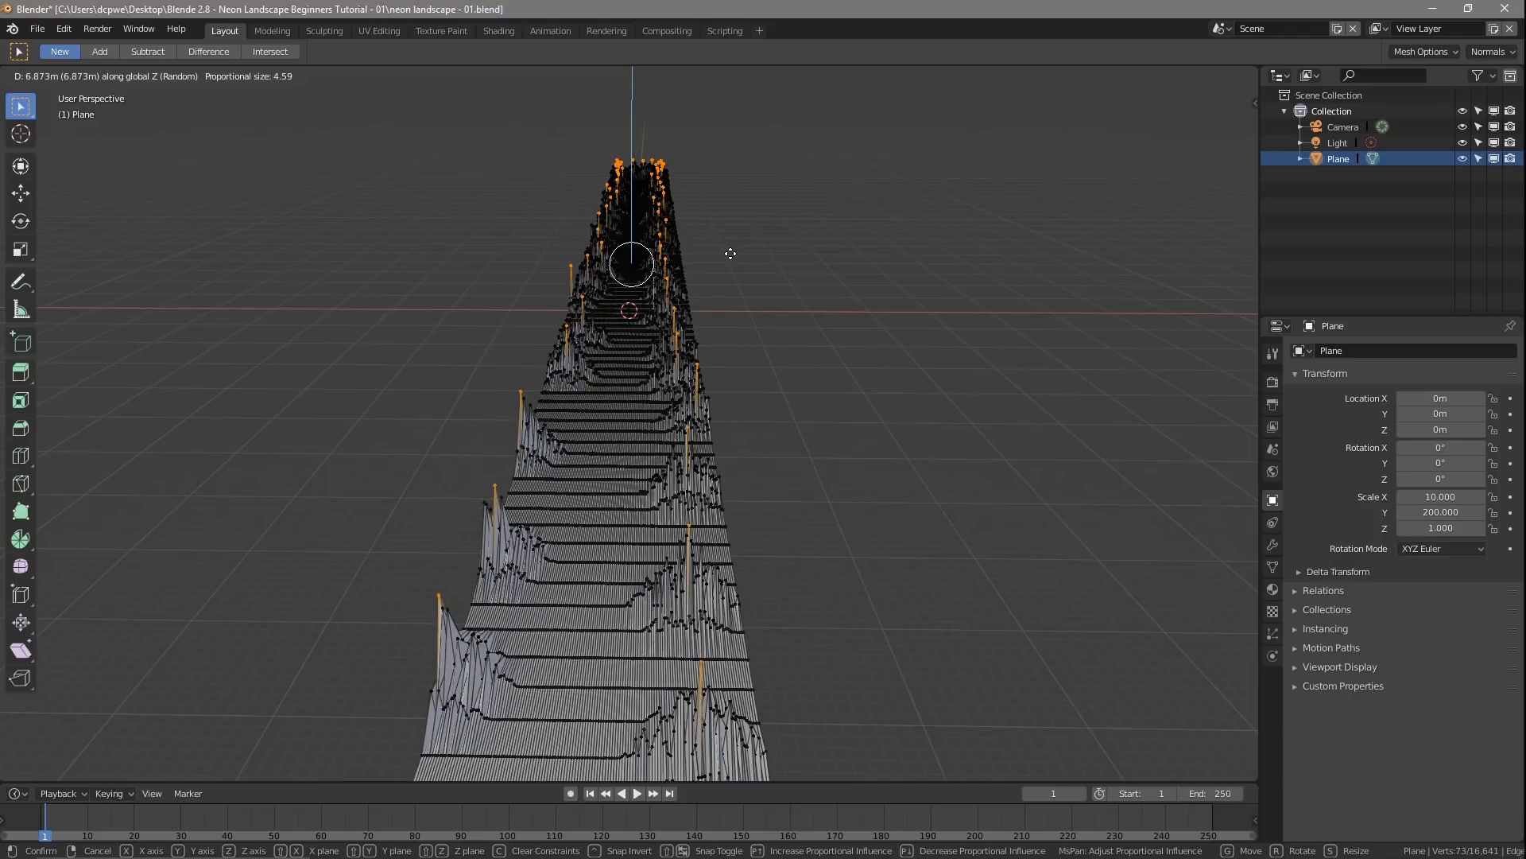
pyautogui.scroll(-12, 731, 253)
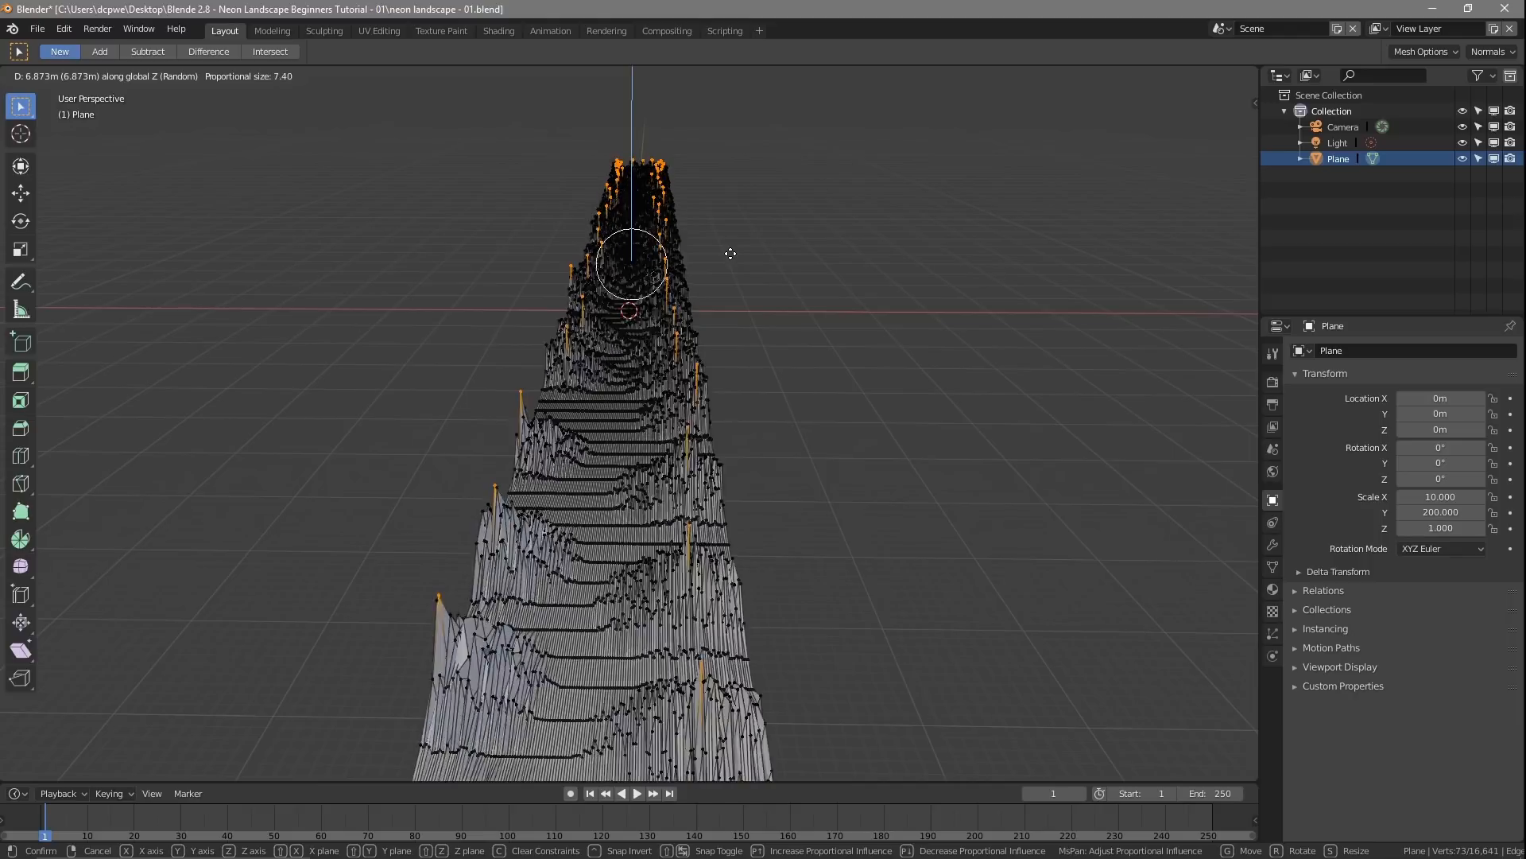
pyautogui.scroll(-1, 730, 252)
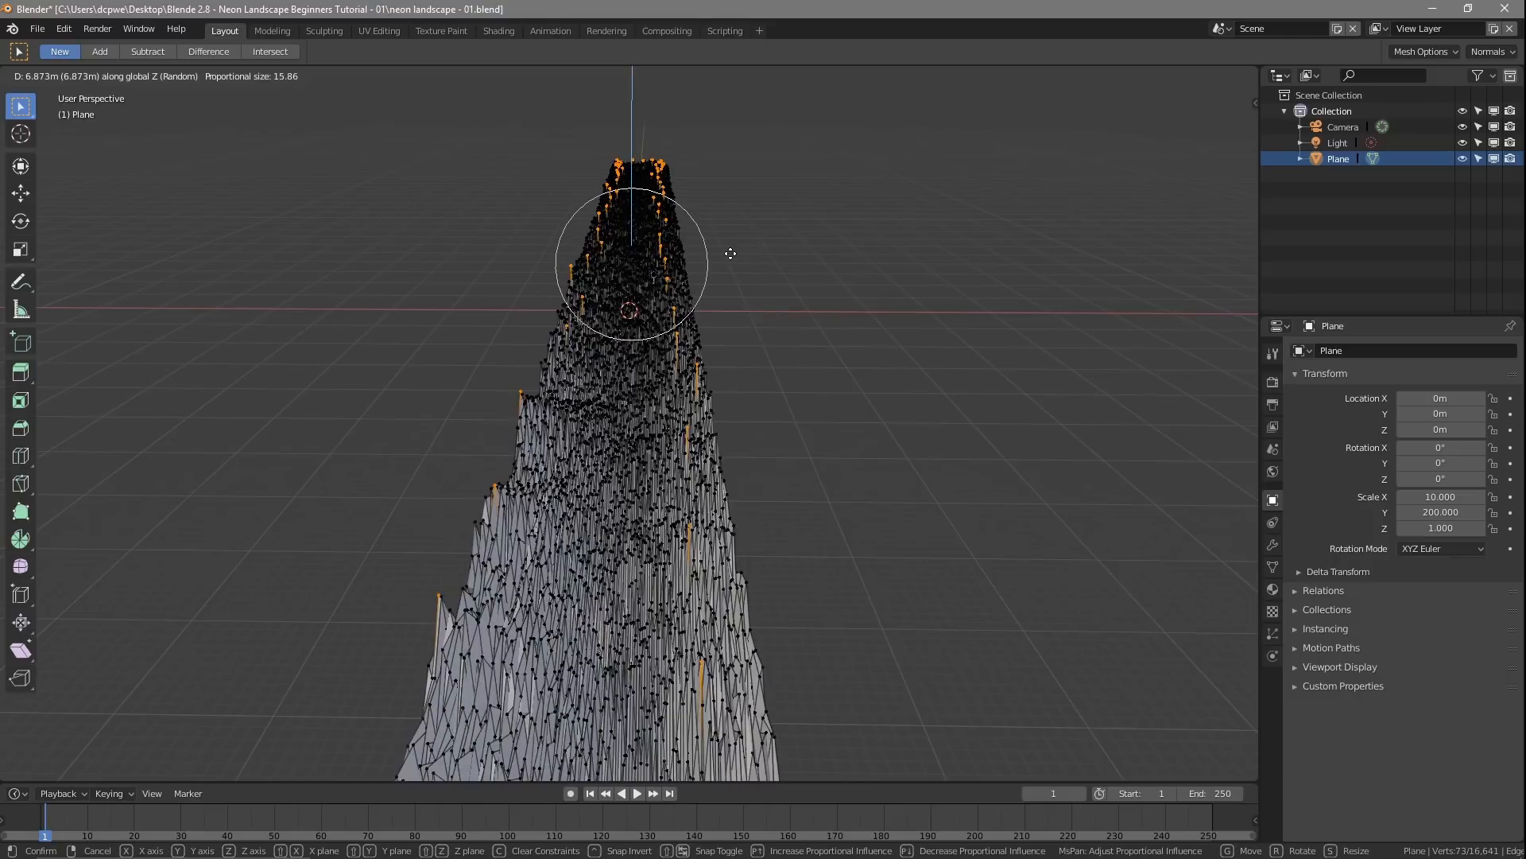
pyautogui.scroll(7, 731, 252)
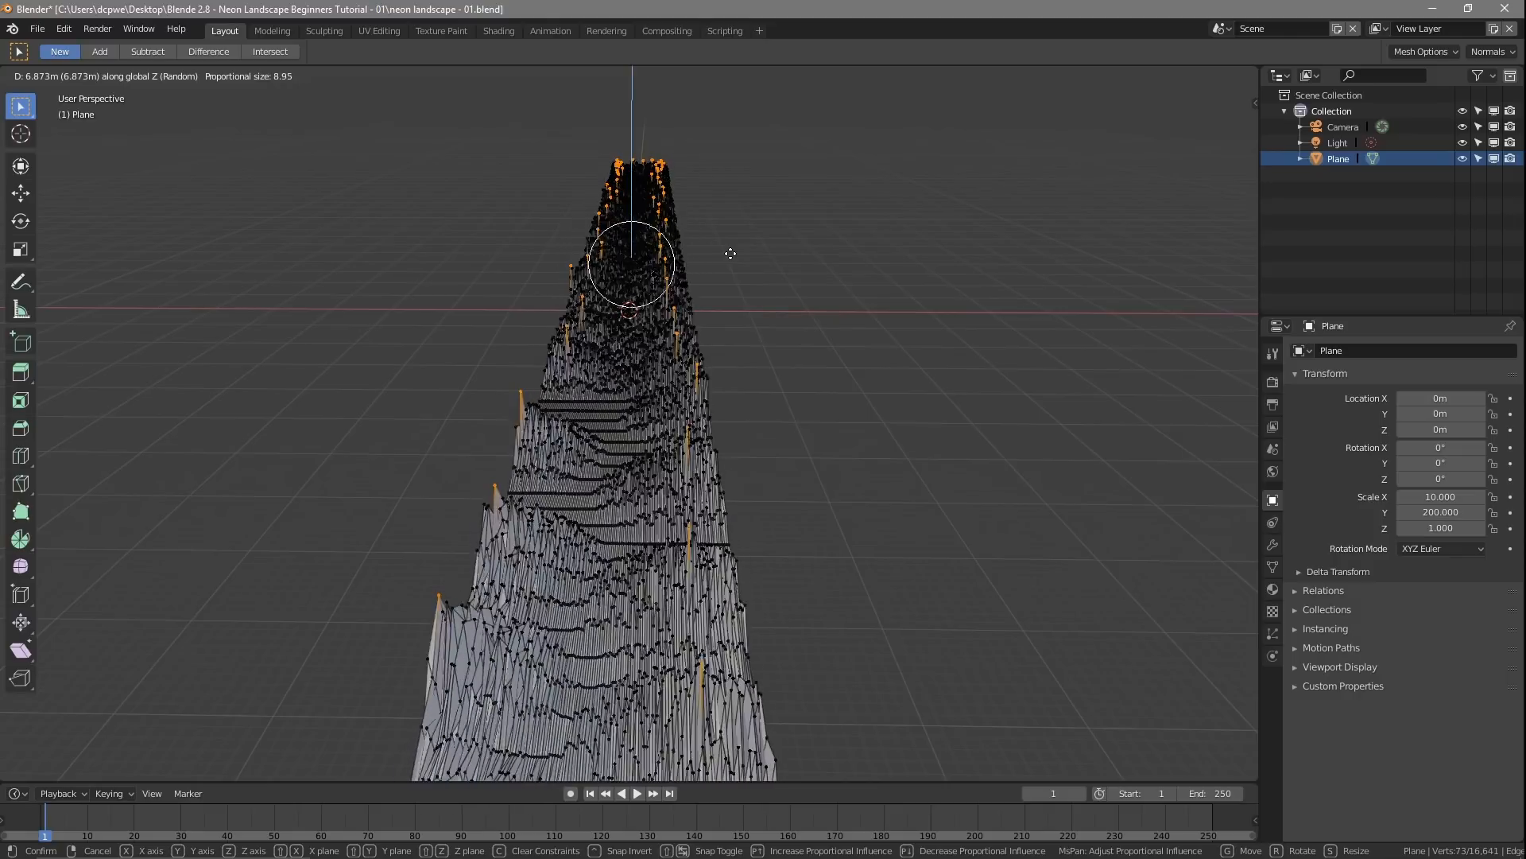
pyautogui.scroll(8, 731, 252)
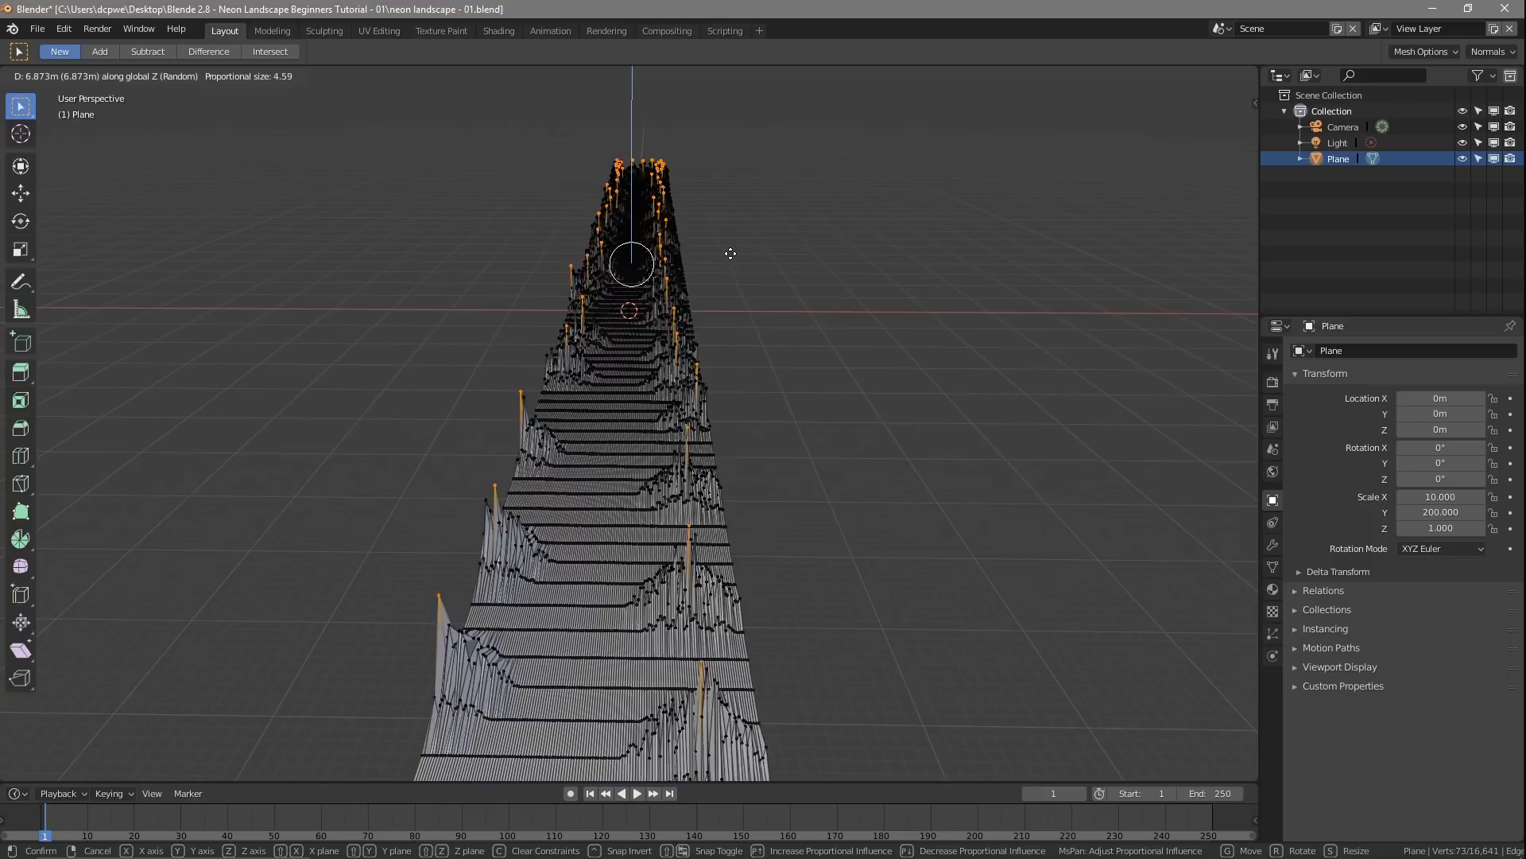
pyautogui.scroll(-2, 730, 253)
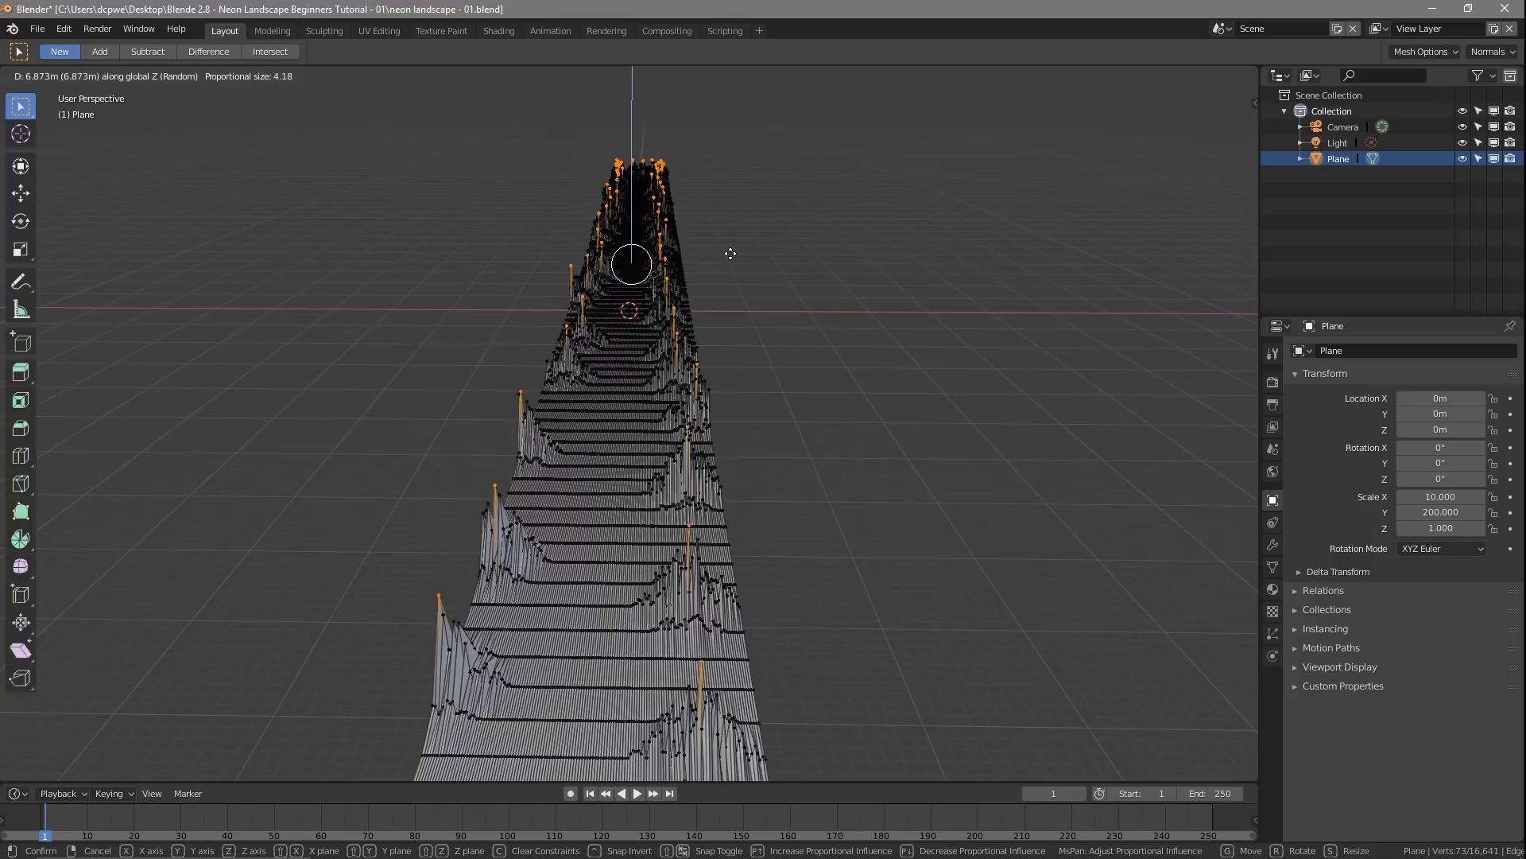
pyautogui.scroll(-1, 730, 253)
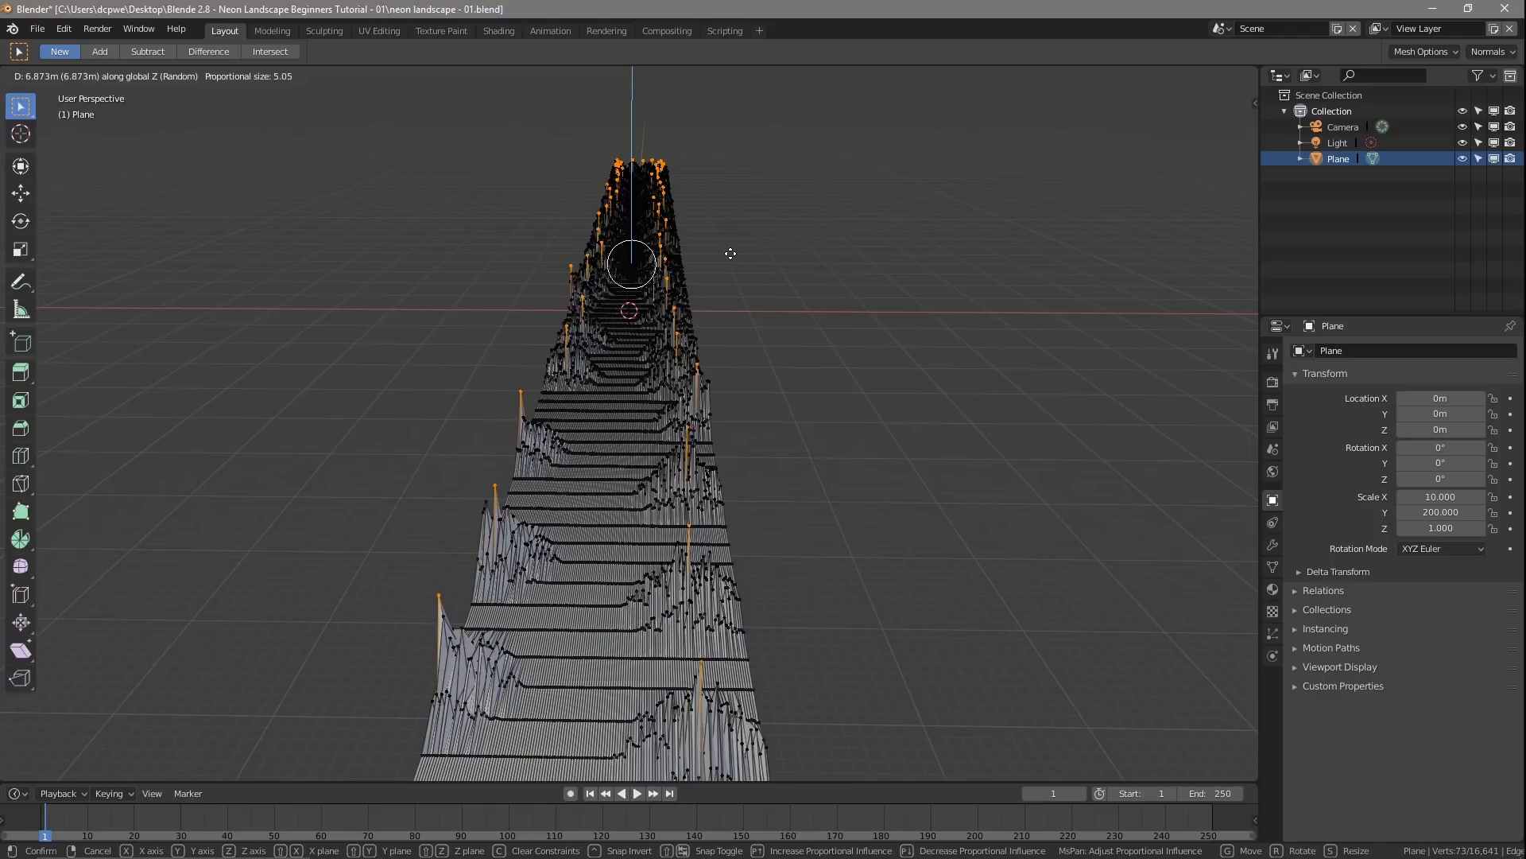
pyautogui.click(731, 253)
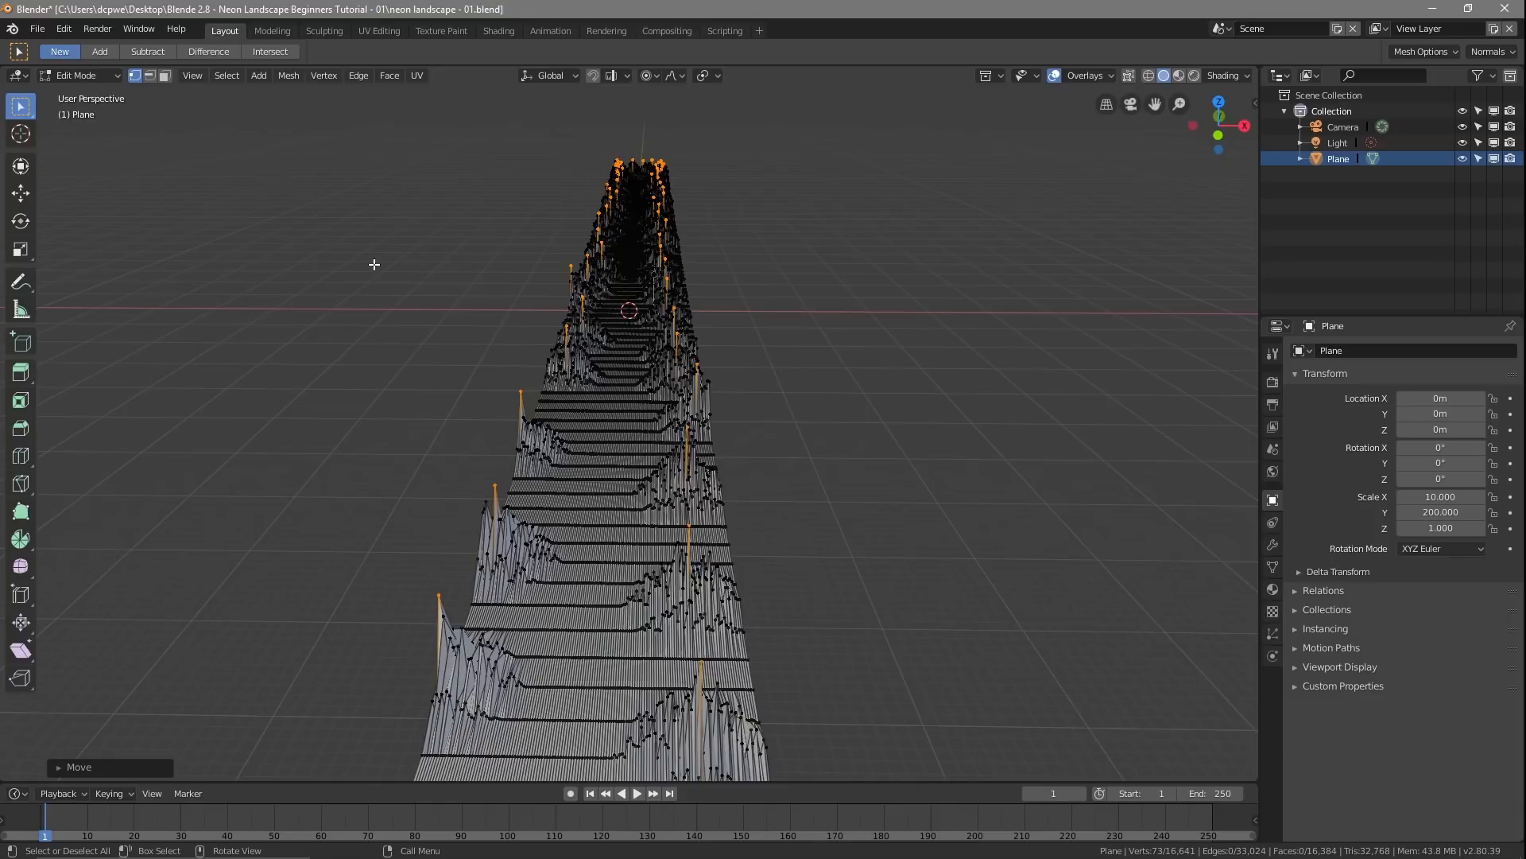
# Step: Return to Object Mode and align the camera to a low view looking along the valley between the mountain ridges
pyautogui.press('Tab')
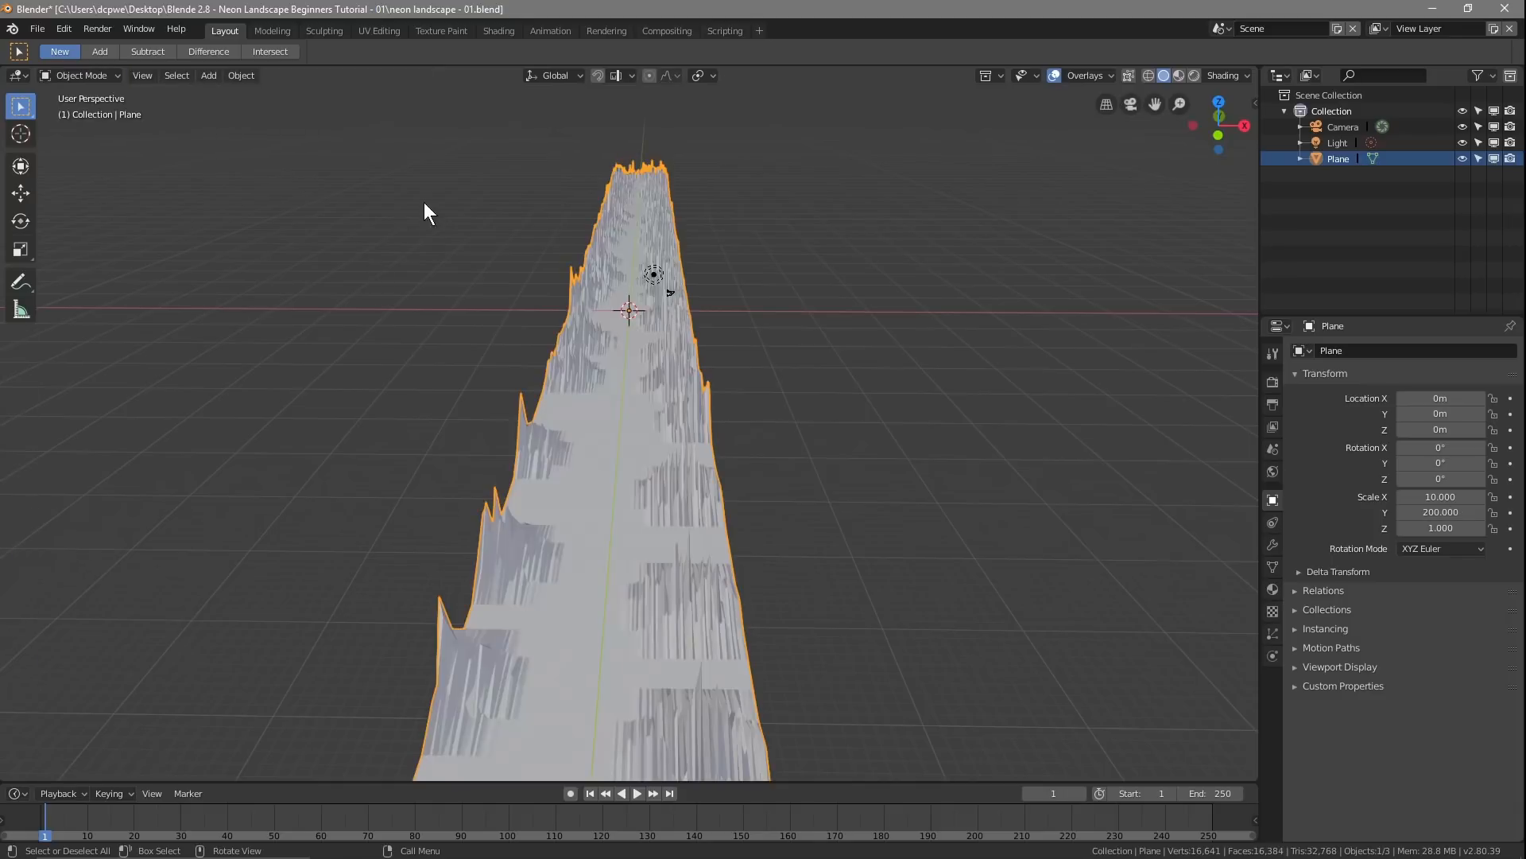
pyautogui.moveTo(682, 487); pyautogui.dragTo(768, 461, button='middle')
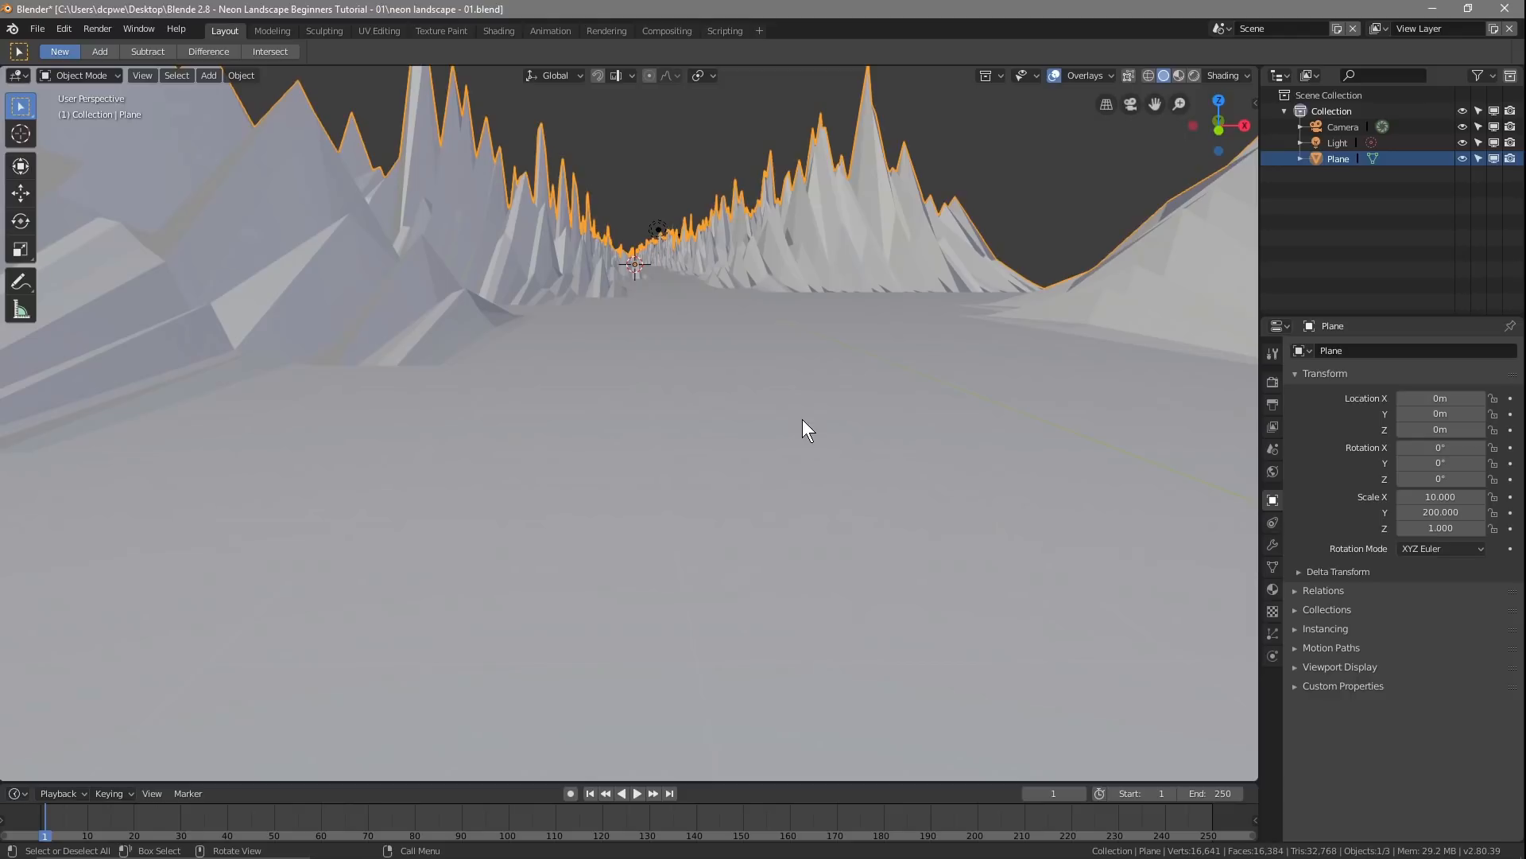
pyautogui.scroll(-8, 803, 418)
pyautogui.moveTo(685, 466); pyautogui.dragTo(633, 482, button='middle')
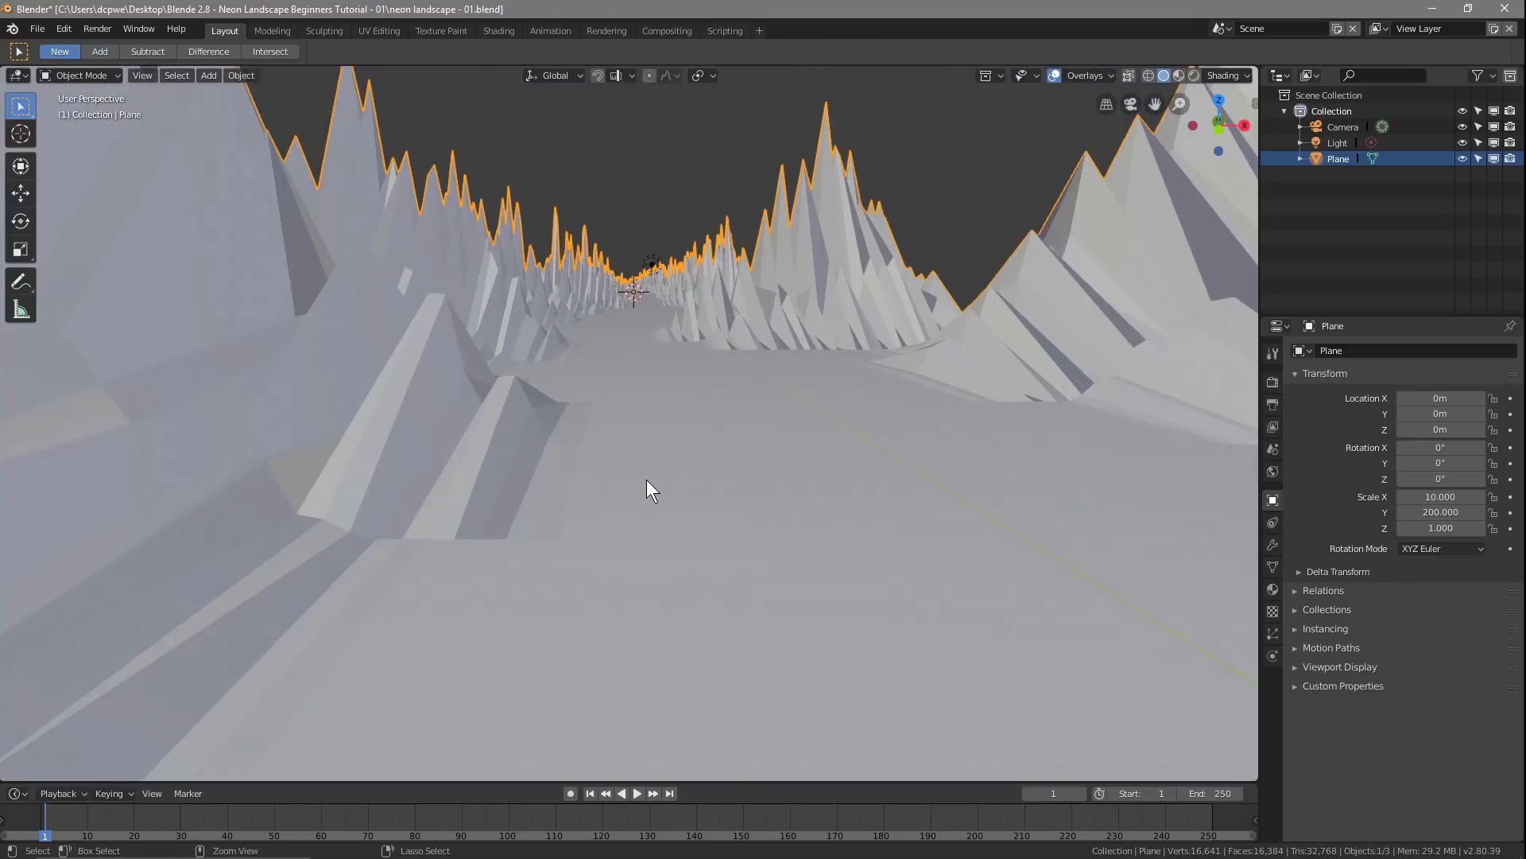
pyautogui.press('ctrl+alt+KP_0')
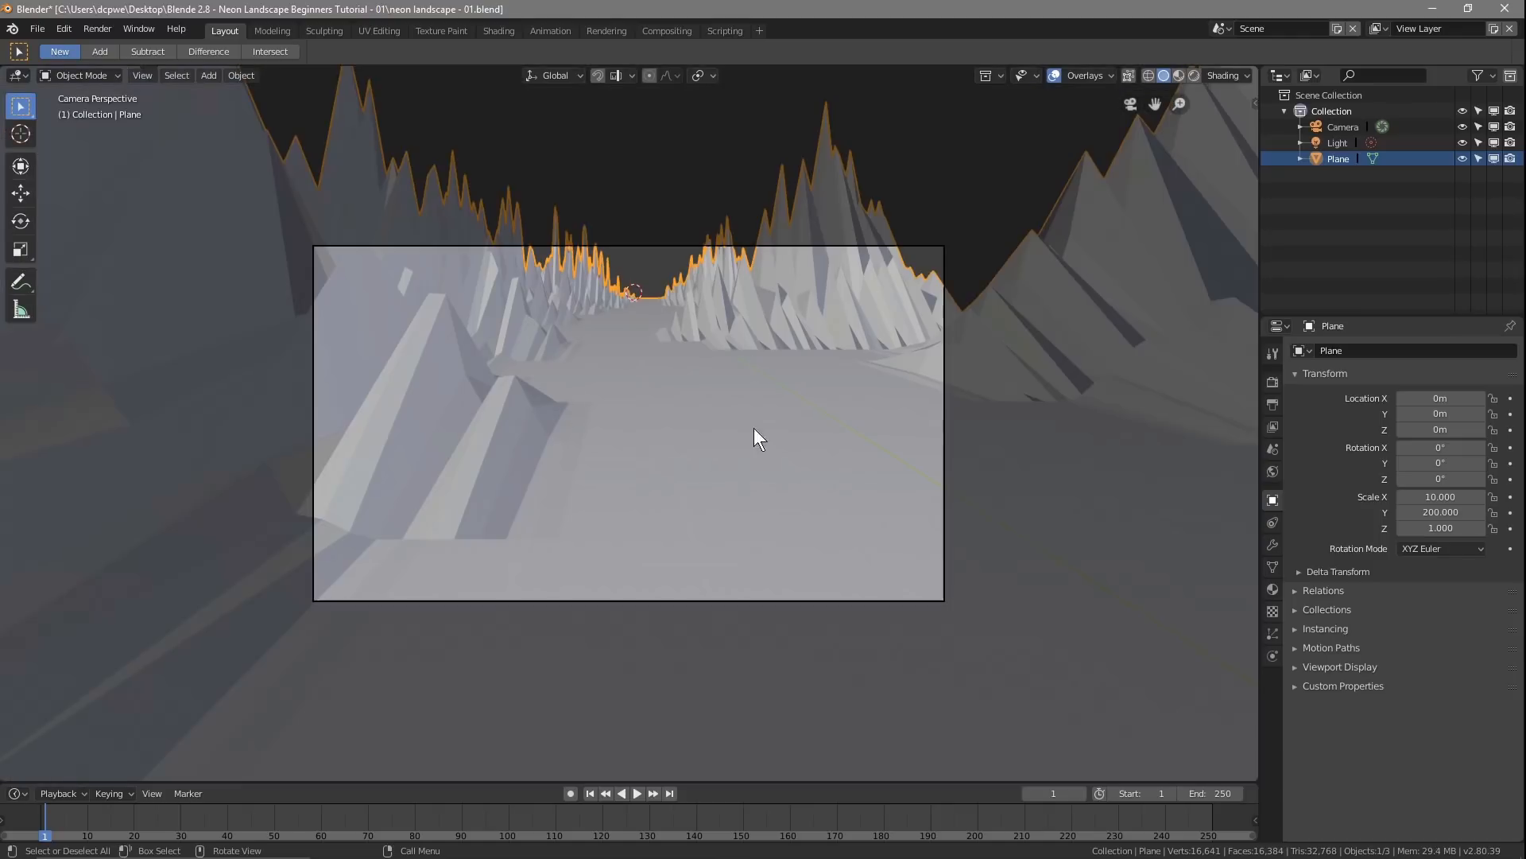
# Step: From the top view, move the camera to about X 0.27 m, Y -200.77 m, centred just beyond the terrain's -Y end
pyautogui.press('KP_7')
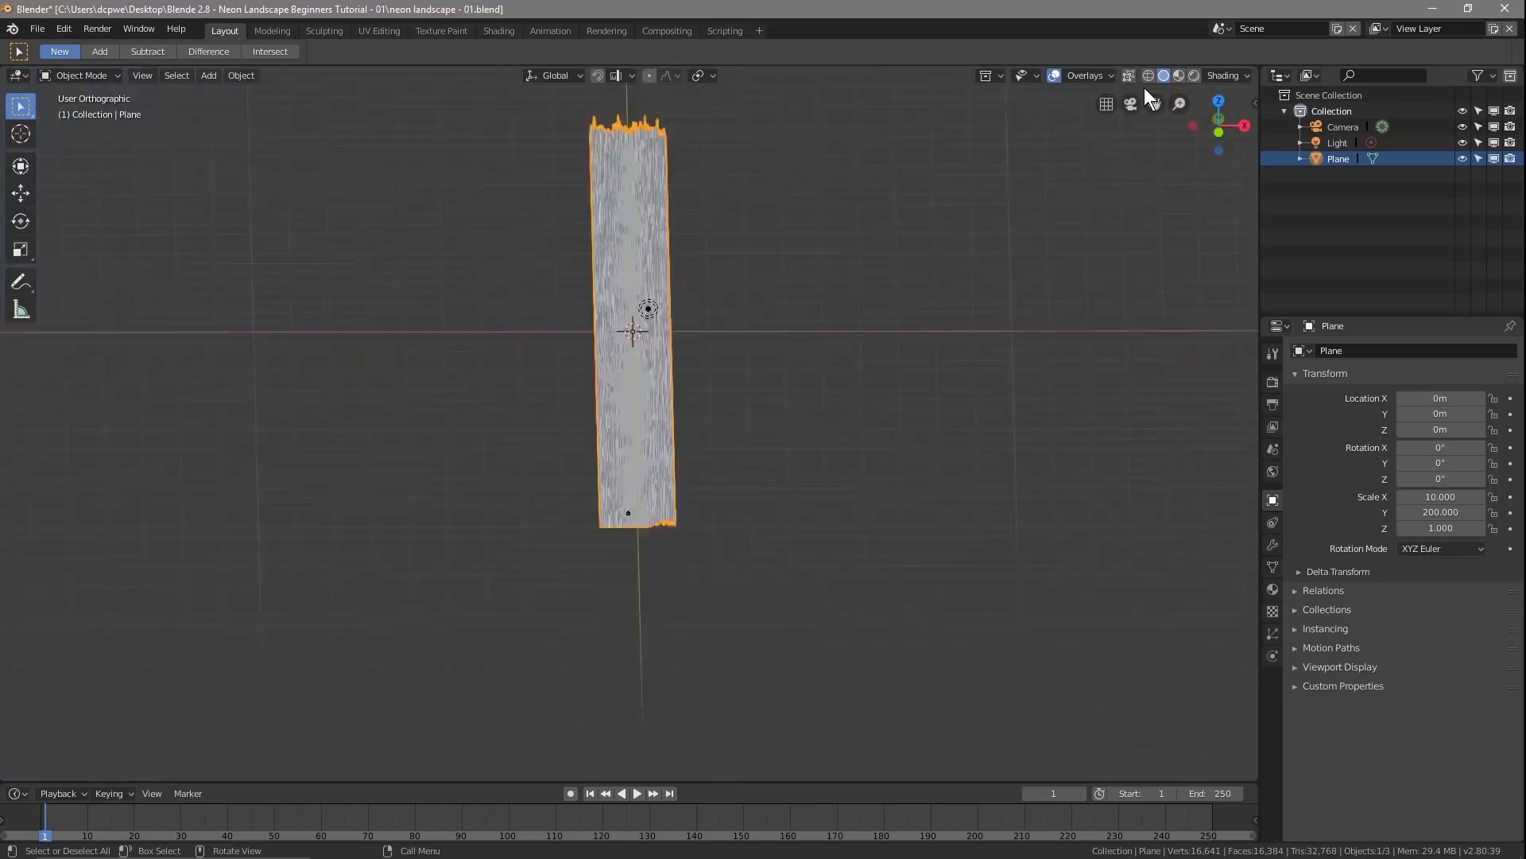
pyautogui.scroll(-4, 893, 405)
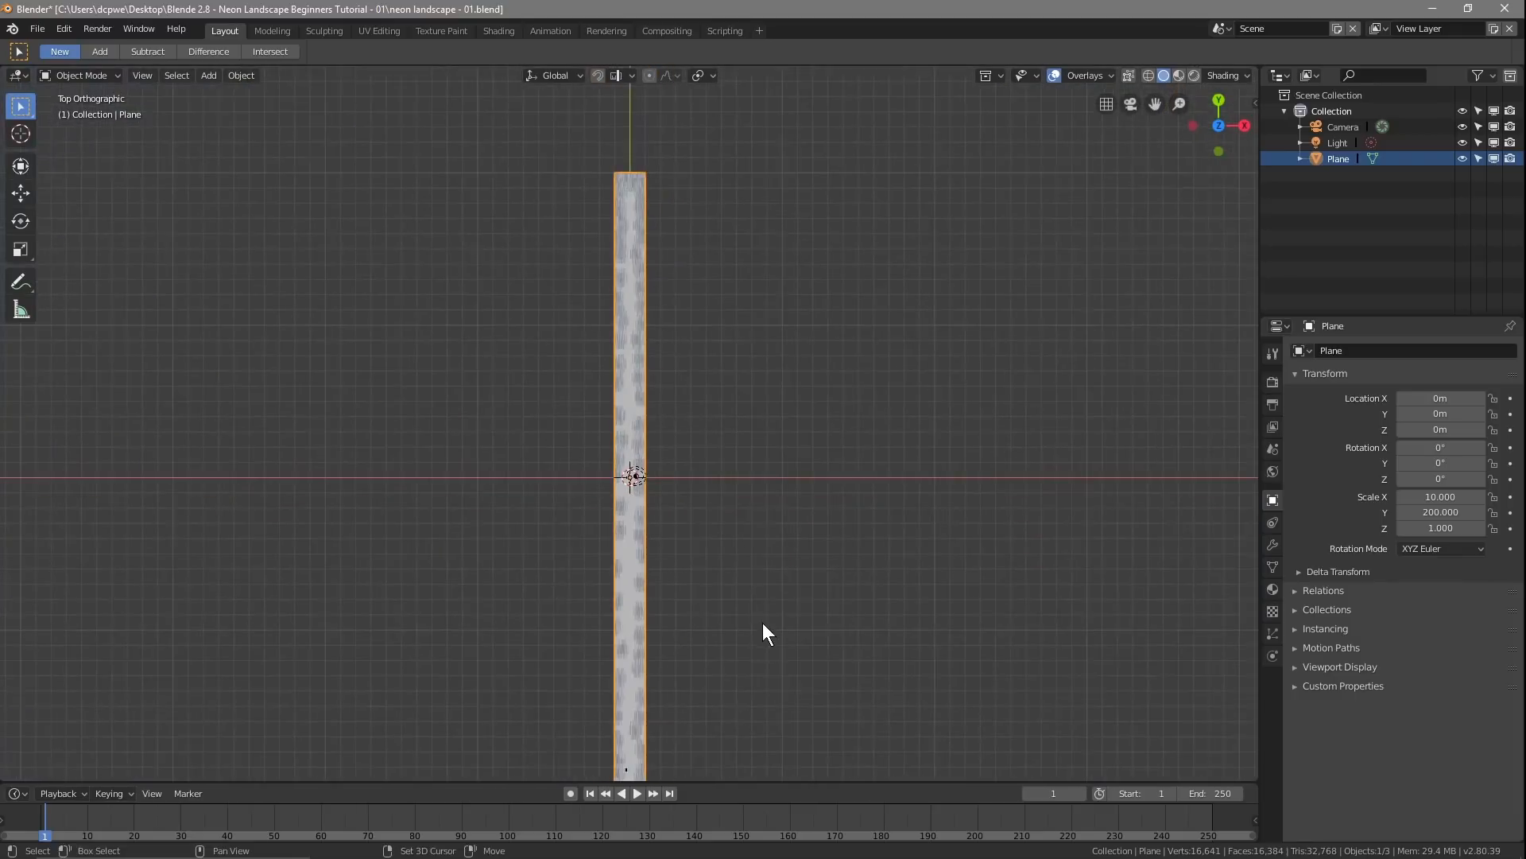
pyautogui.keyDown('shift'); pyautogui.moveTo(762, 635); pyautogui.dragTo(765, 366, button='middle'); pyautogui.keyUp('shift')
pyautogui.scroll(4, 727, 484)
pyautogui.scroll(5, 771, 499)
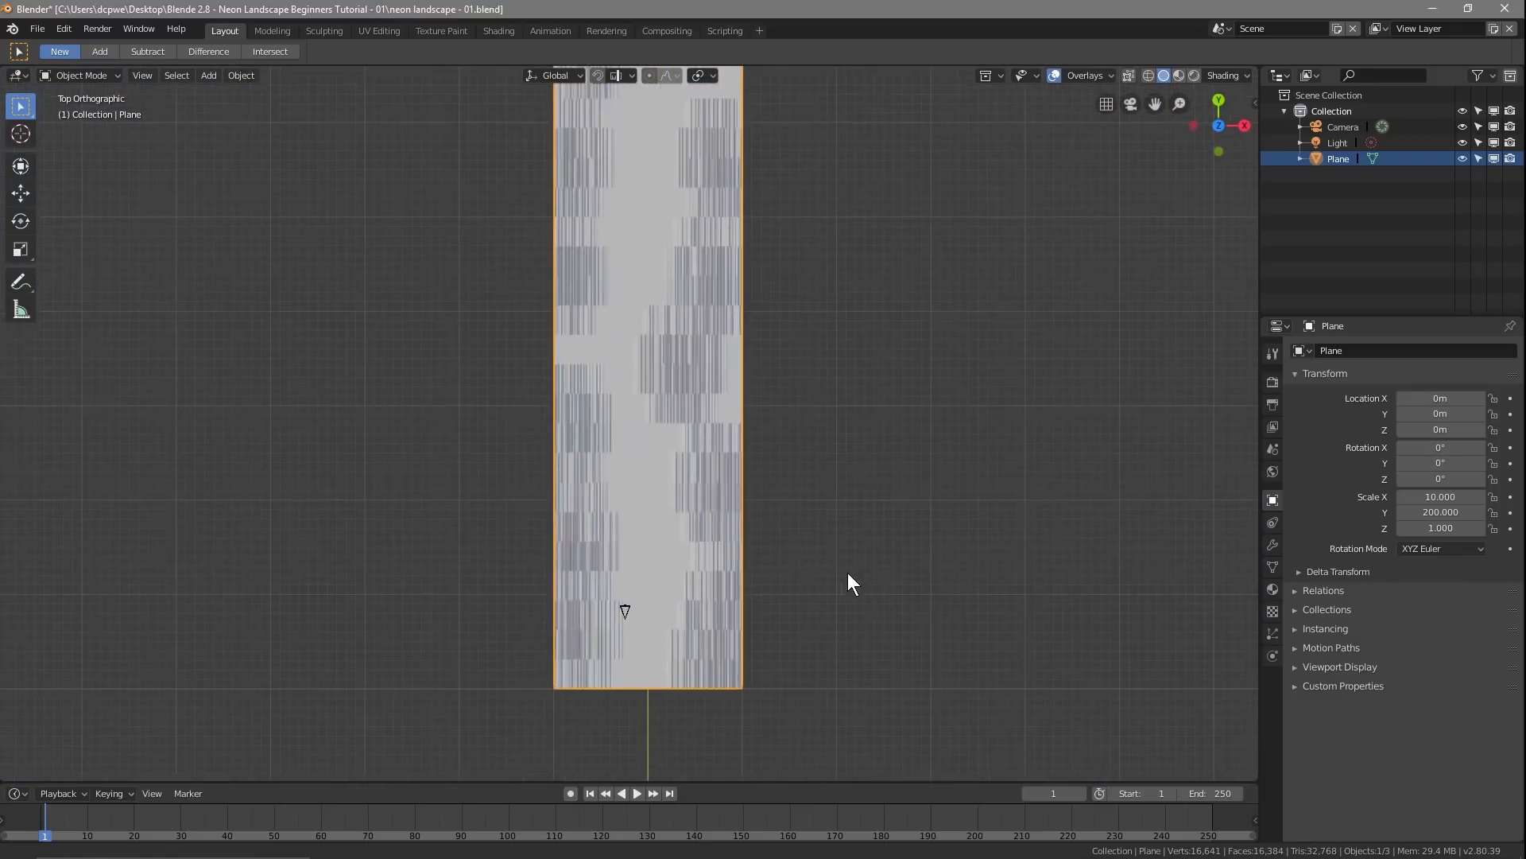
pyautogui.keyDown('shift'); pyautogui.moveTo(849, 586); pyautogui.dragTo(848, 405, button='middle'); pyautogui.keyUp('shift')
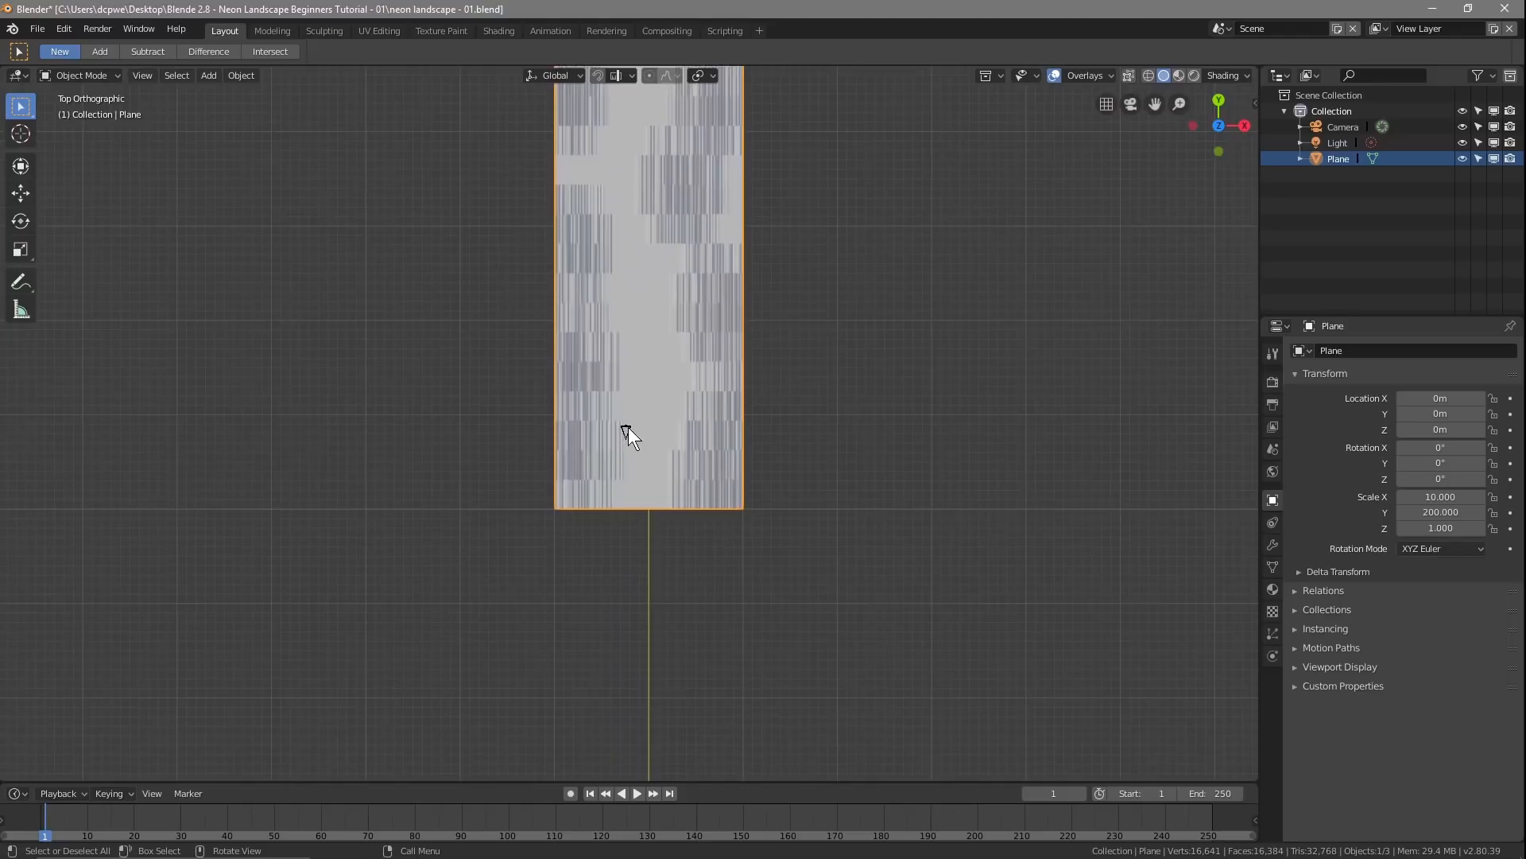
pyautogui.click(21, 193)
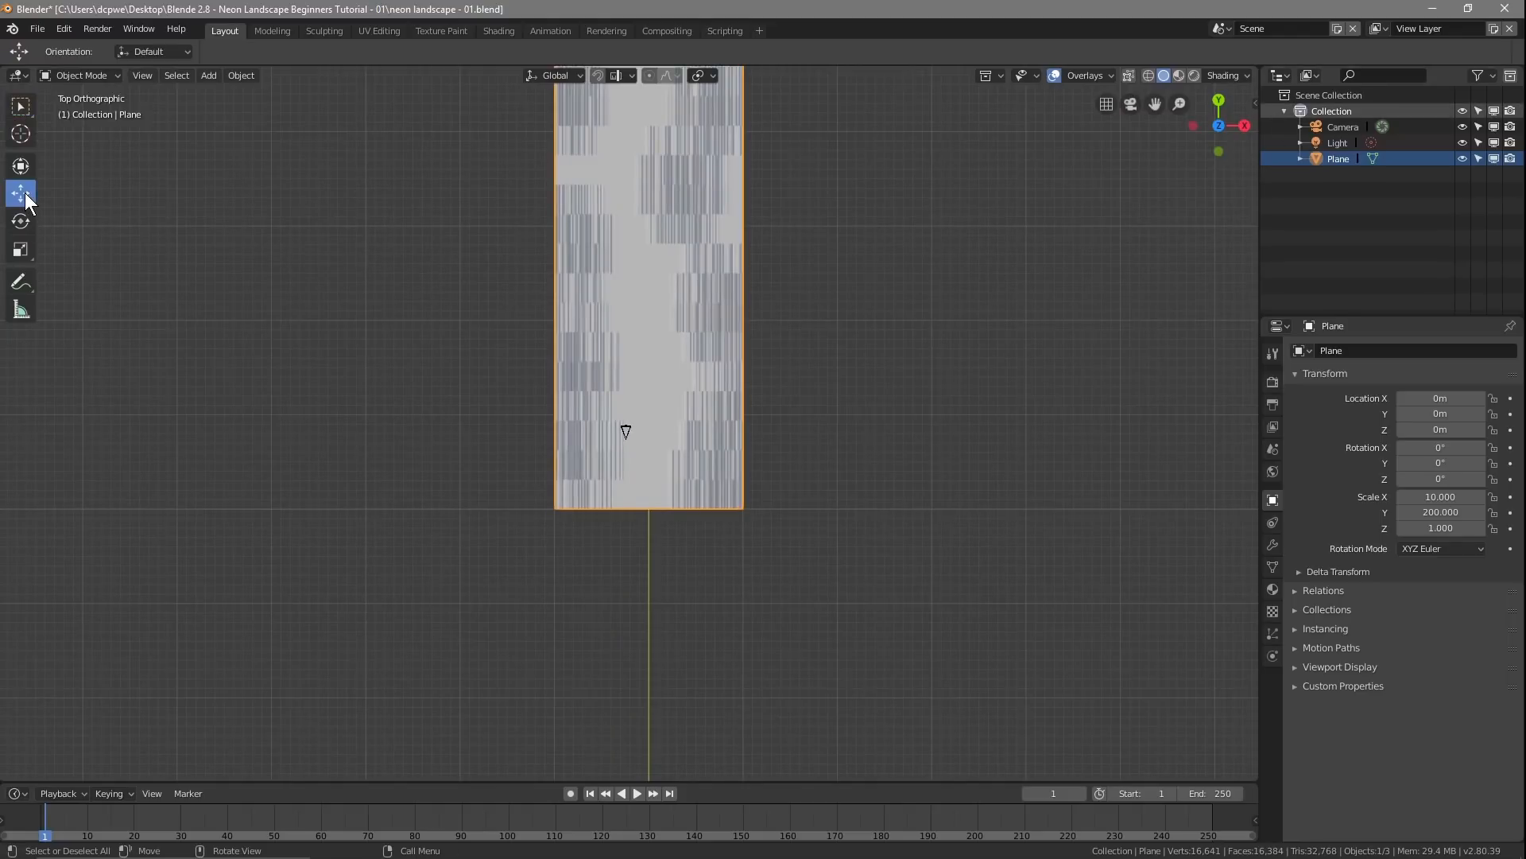
pyautogui.click(1339, 127)
pyautogui.moveTo(684, 439); pyautogui.dragTo(707, 434)
pyautogui.moveTo(652, 375); pyautogui.dragTo(650, 452)
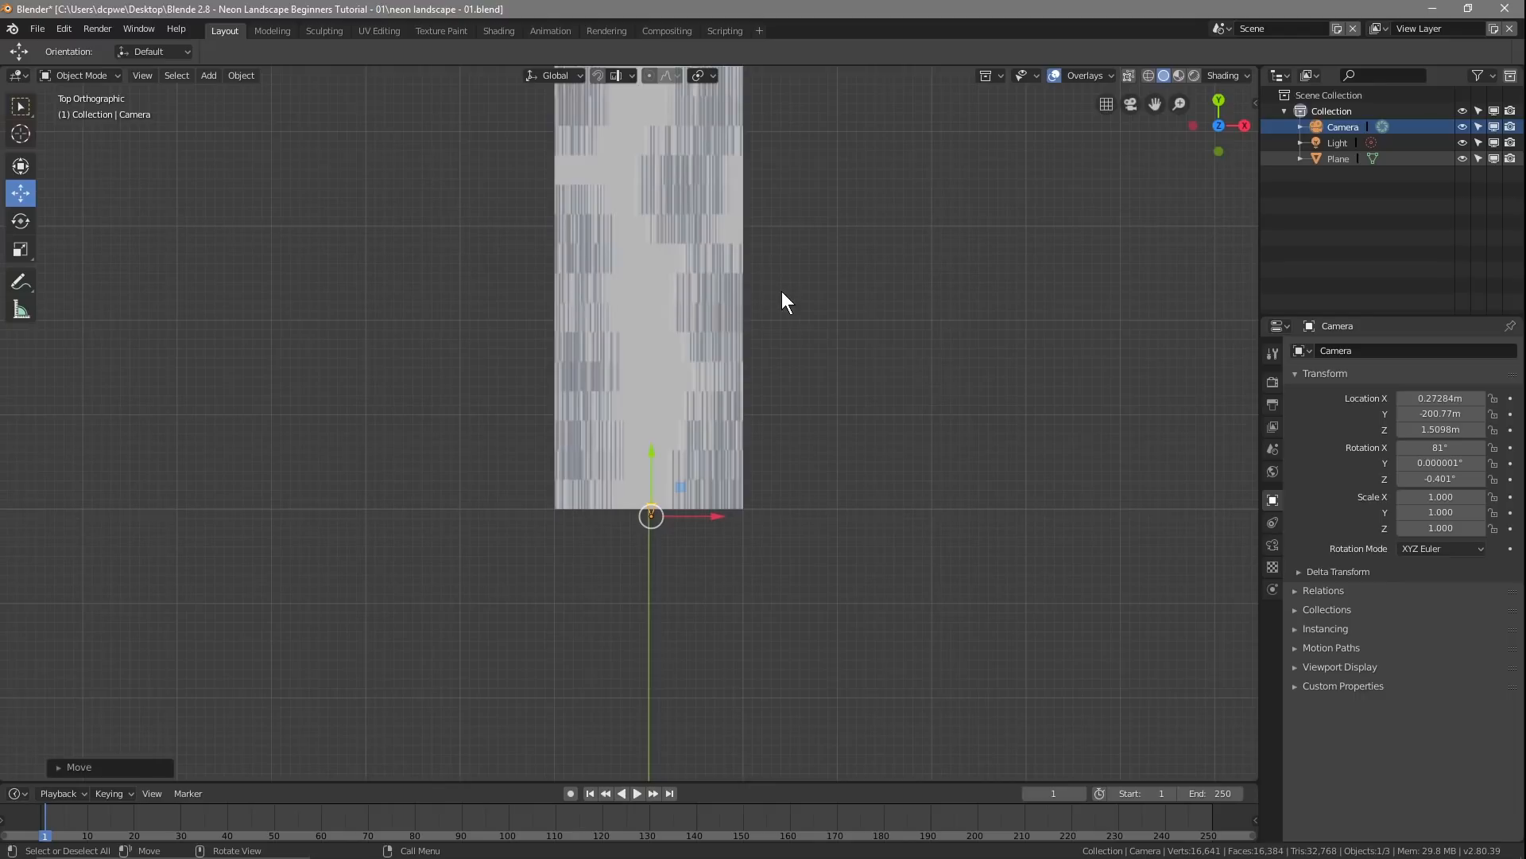
# Step: Check the terrain's framing through the camera and save the project file
pyautogui.press('KP_0')
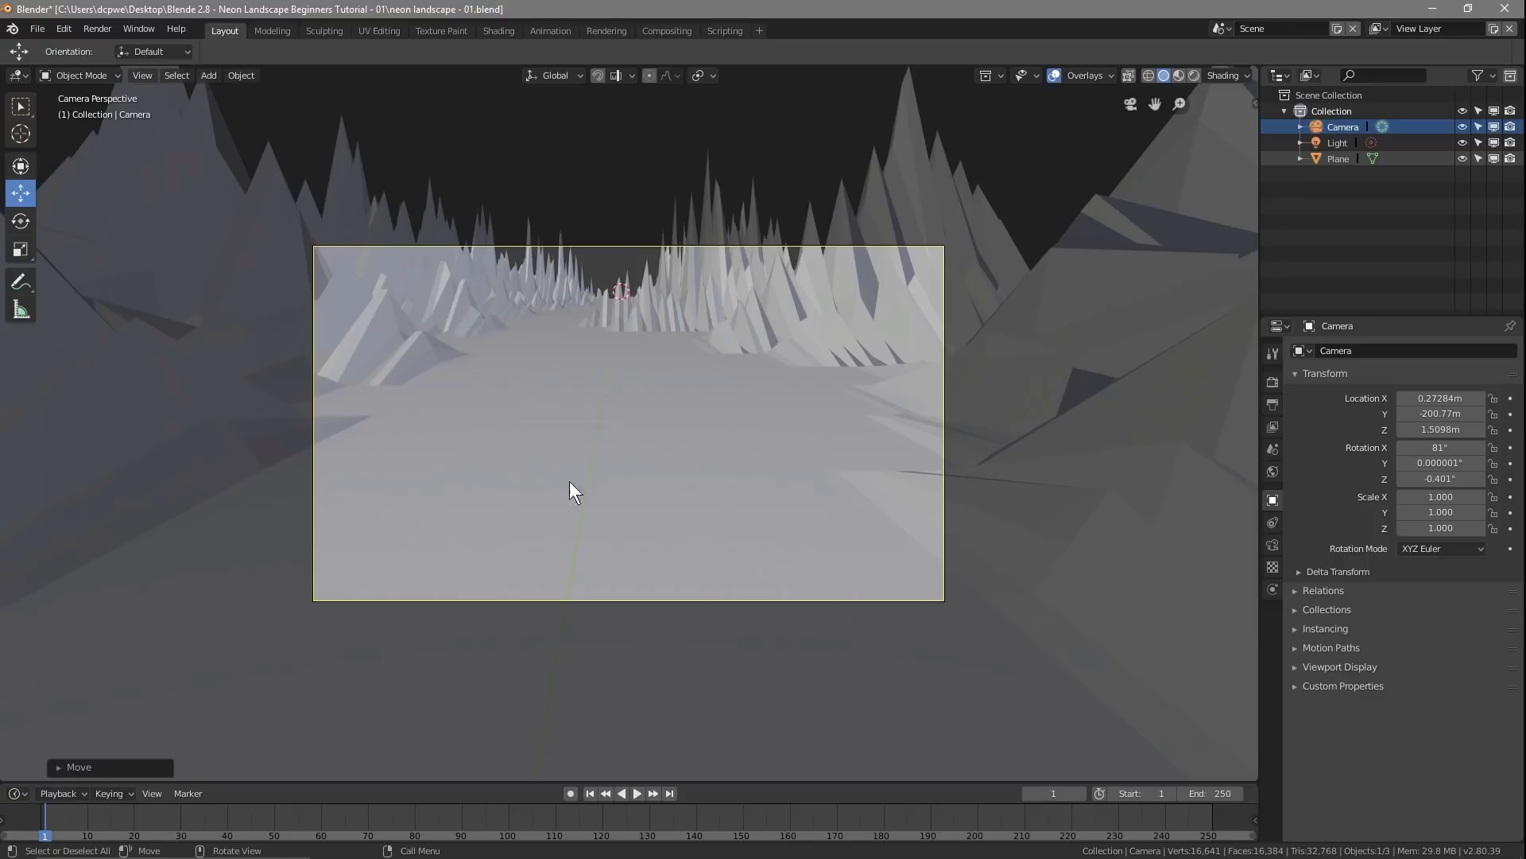
pyautogui.middleClick(633, 380)
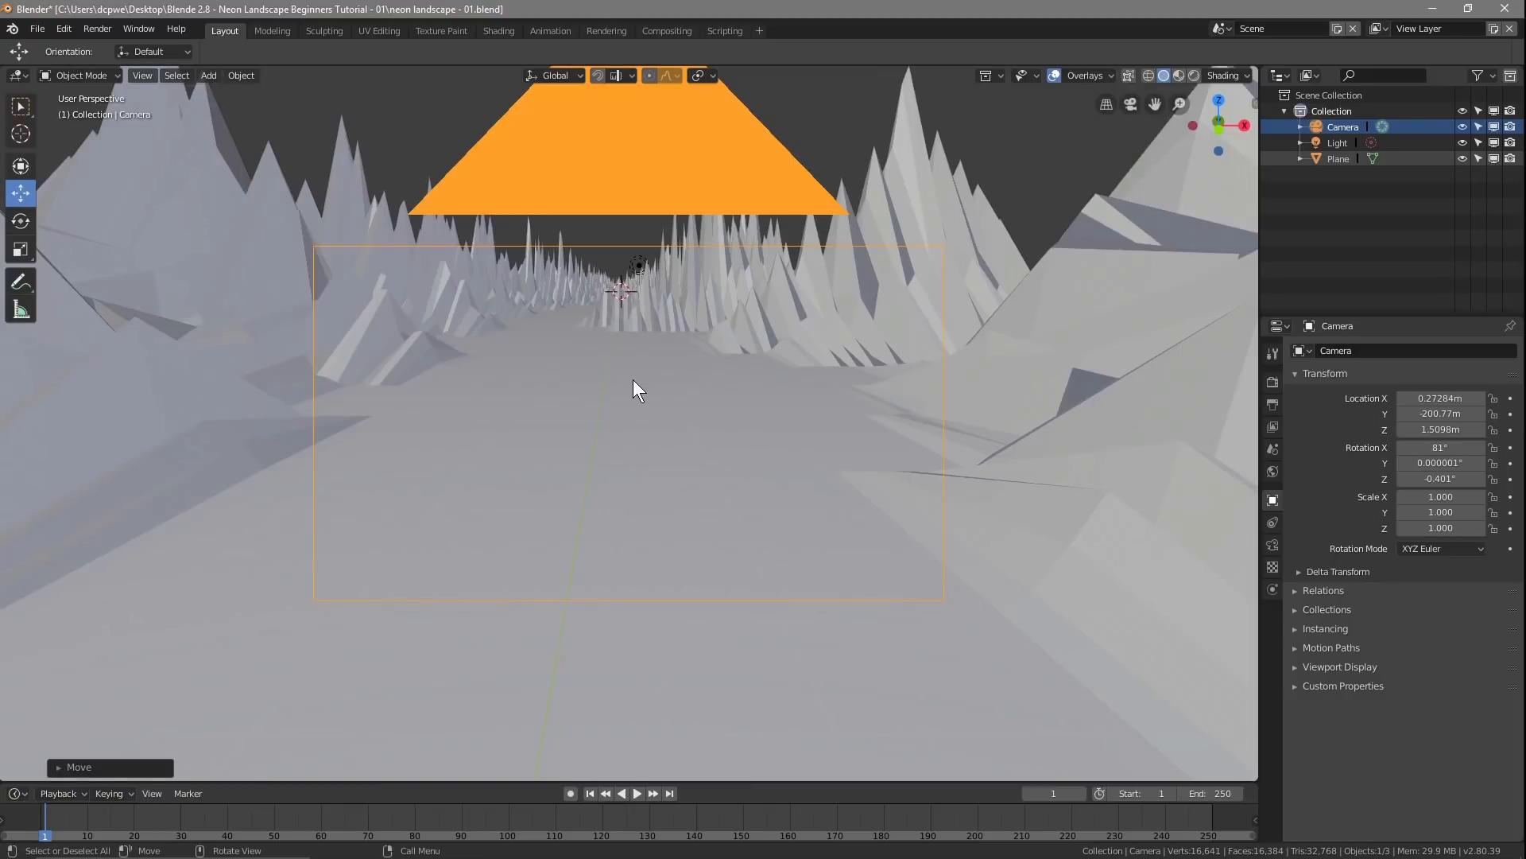
pyautogui.scroll(-5, 628, 434)
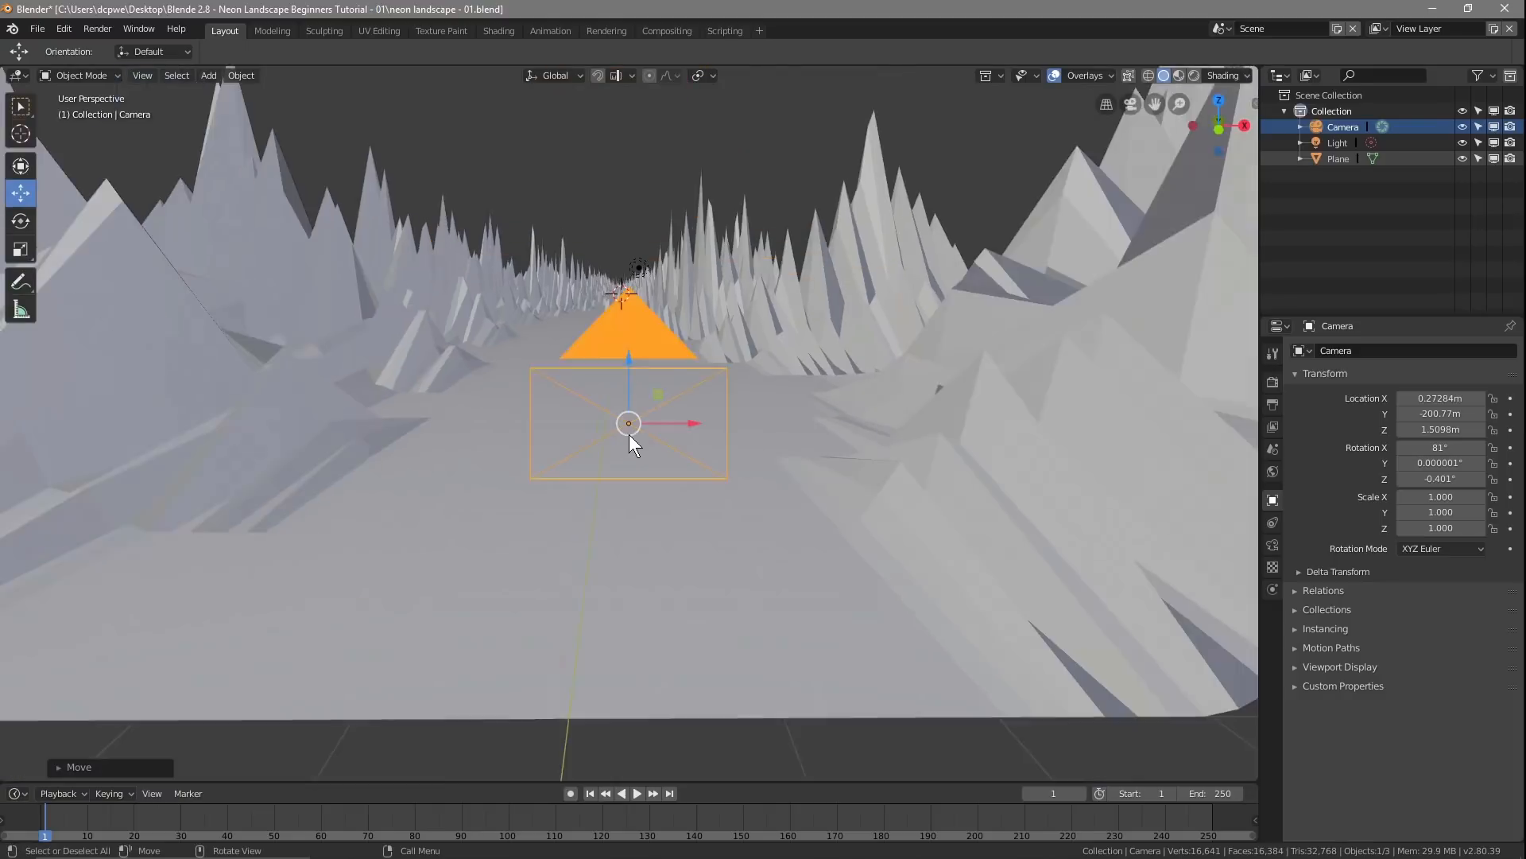
pyautogui.moveTo(630, 450); pyautogui.dragTo(644, 489, button='middle')
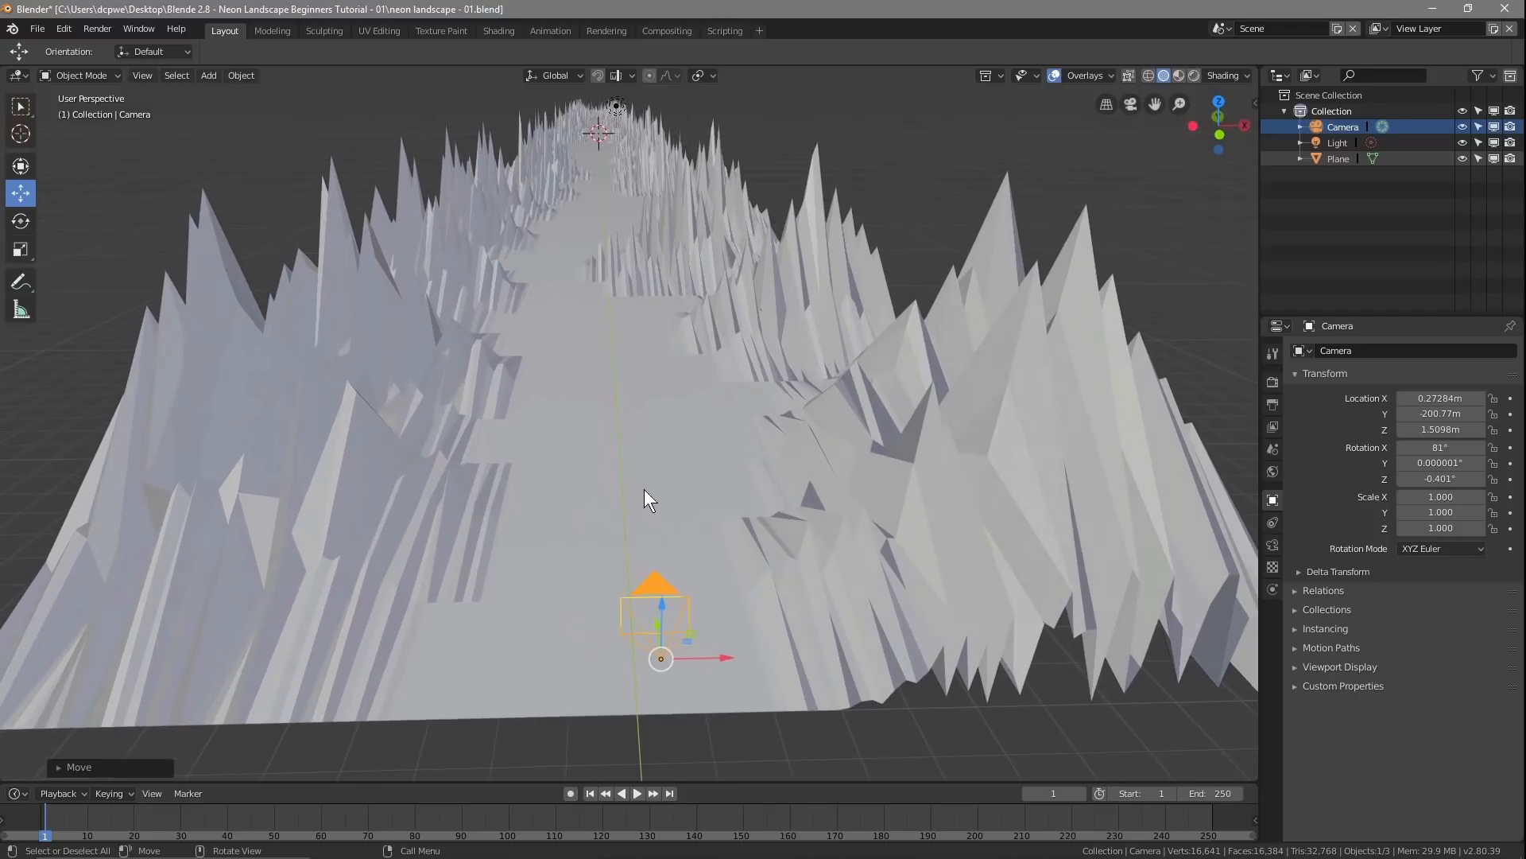
pyautogui.click(40, 29)
pyautogui.click(60, 150)
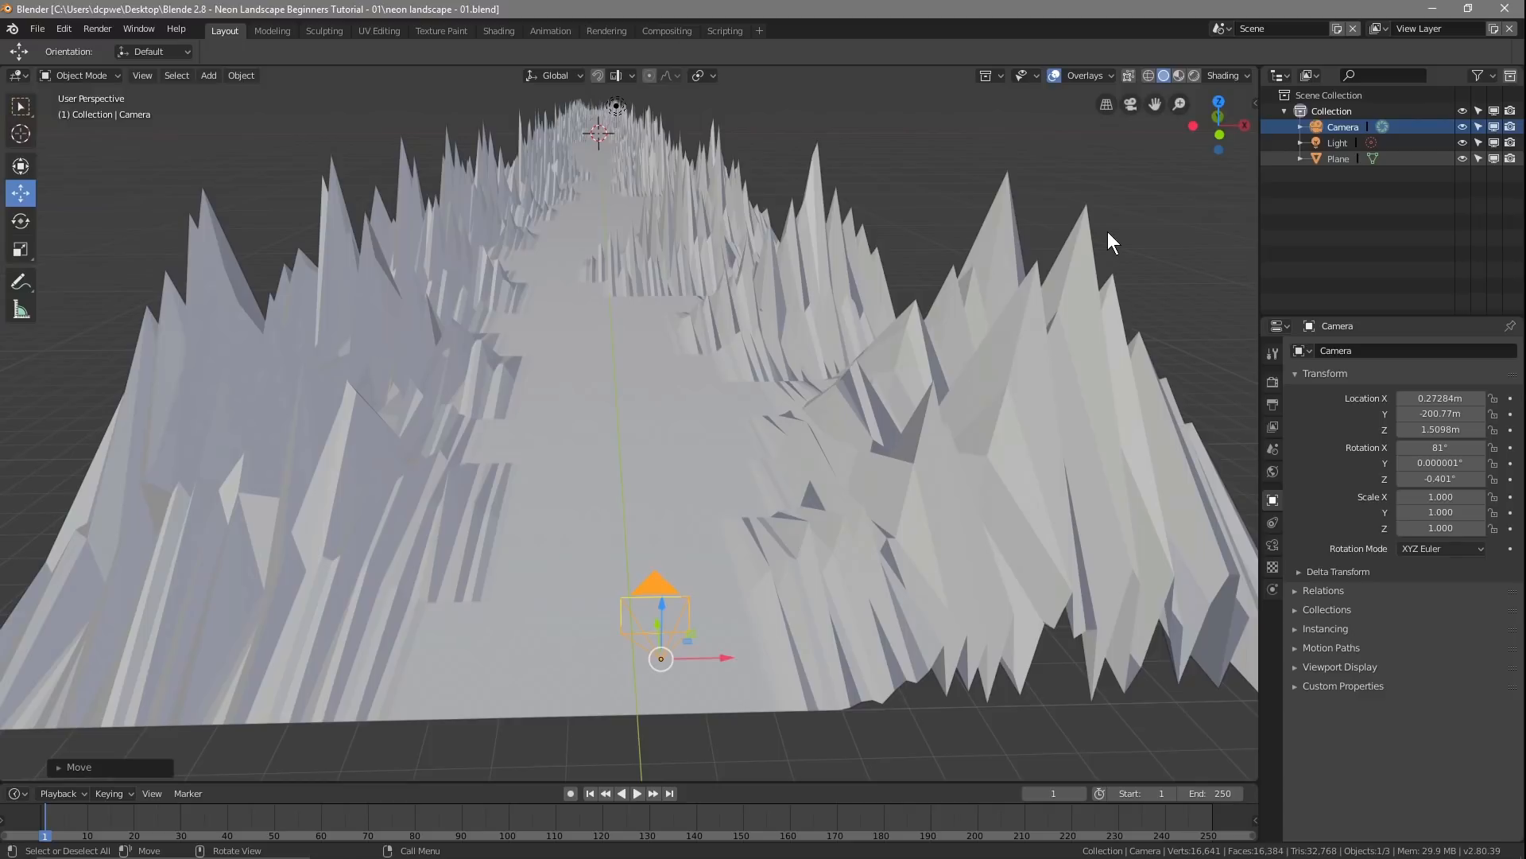
# Step: Show the viewport in rendered shading and duplicate the terrain plane in place
pyautogui.click(1194, 76)
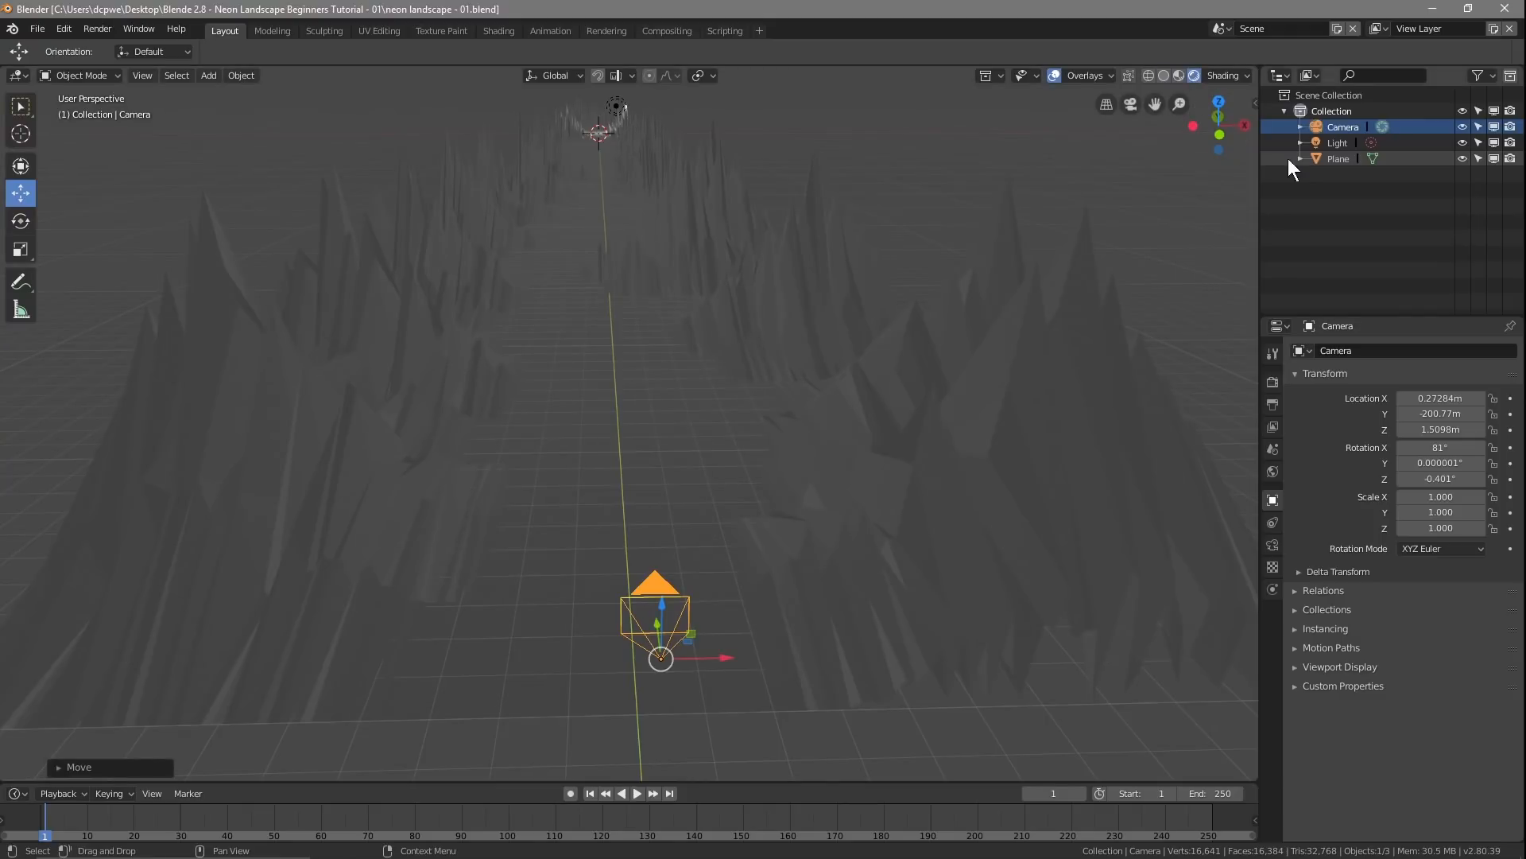
pyautogui.click(1314, 159)
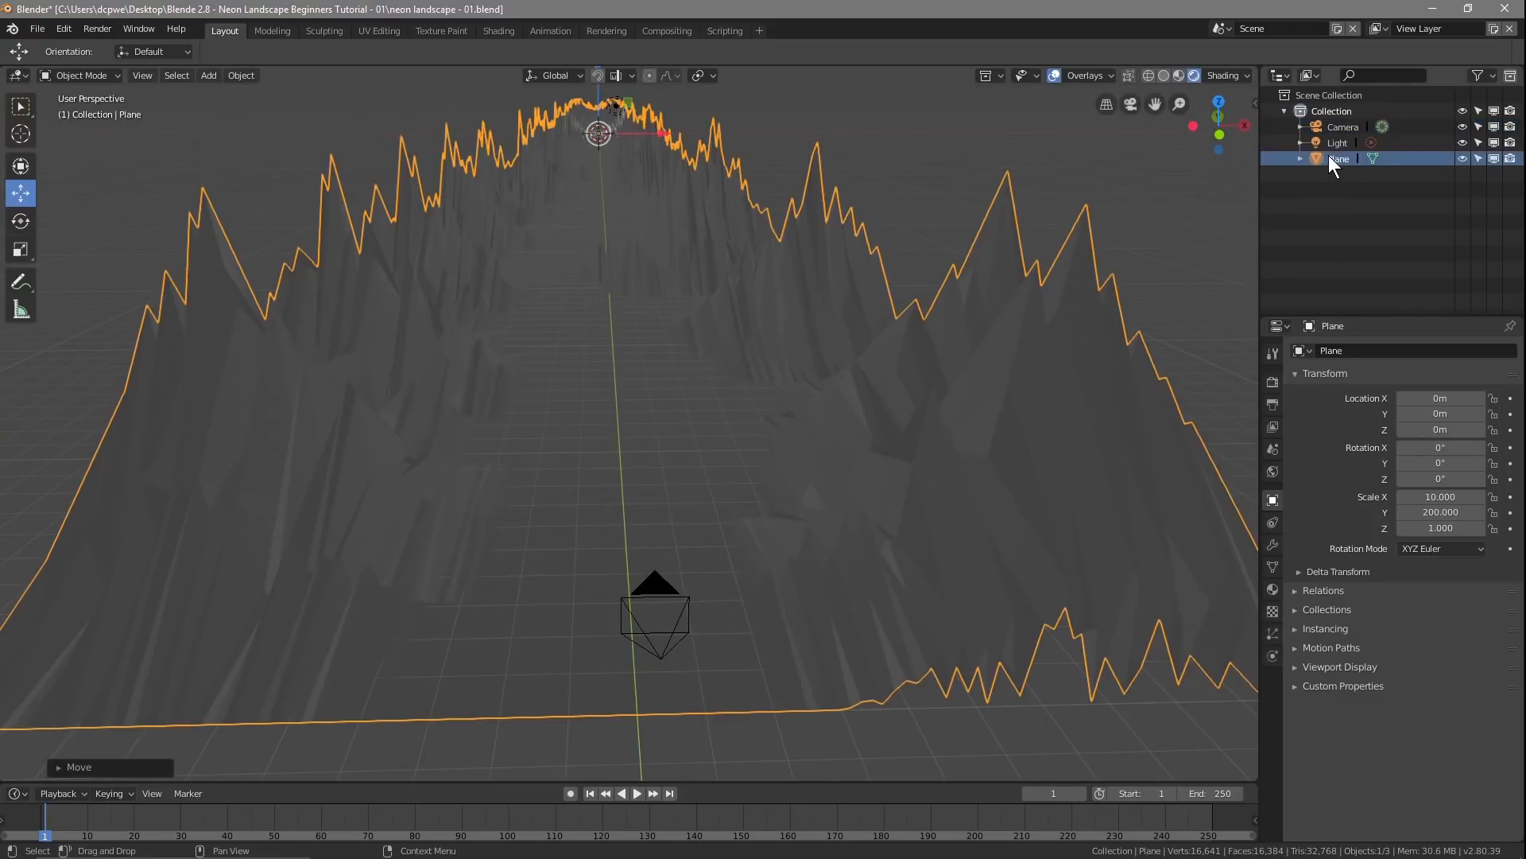
pyautogui.hotkey('shift', 'd')
pyautogui.rightClick(919, 294)
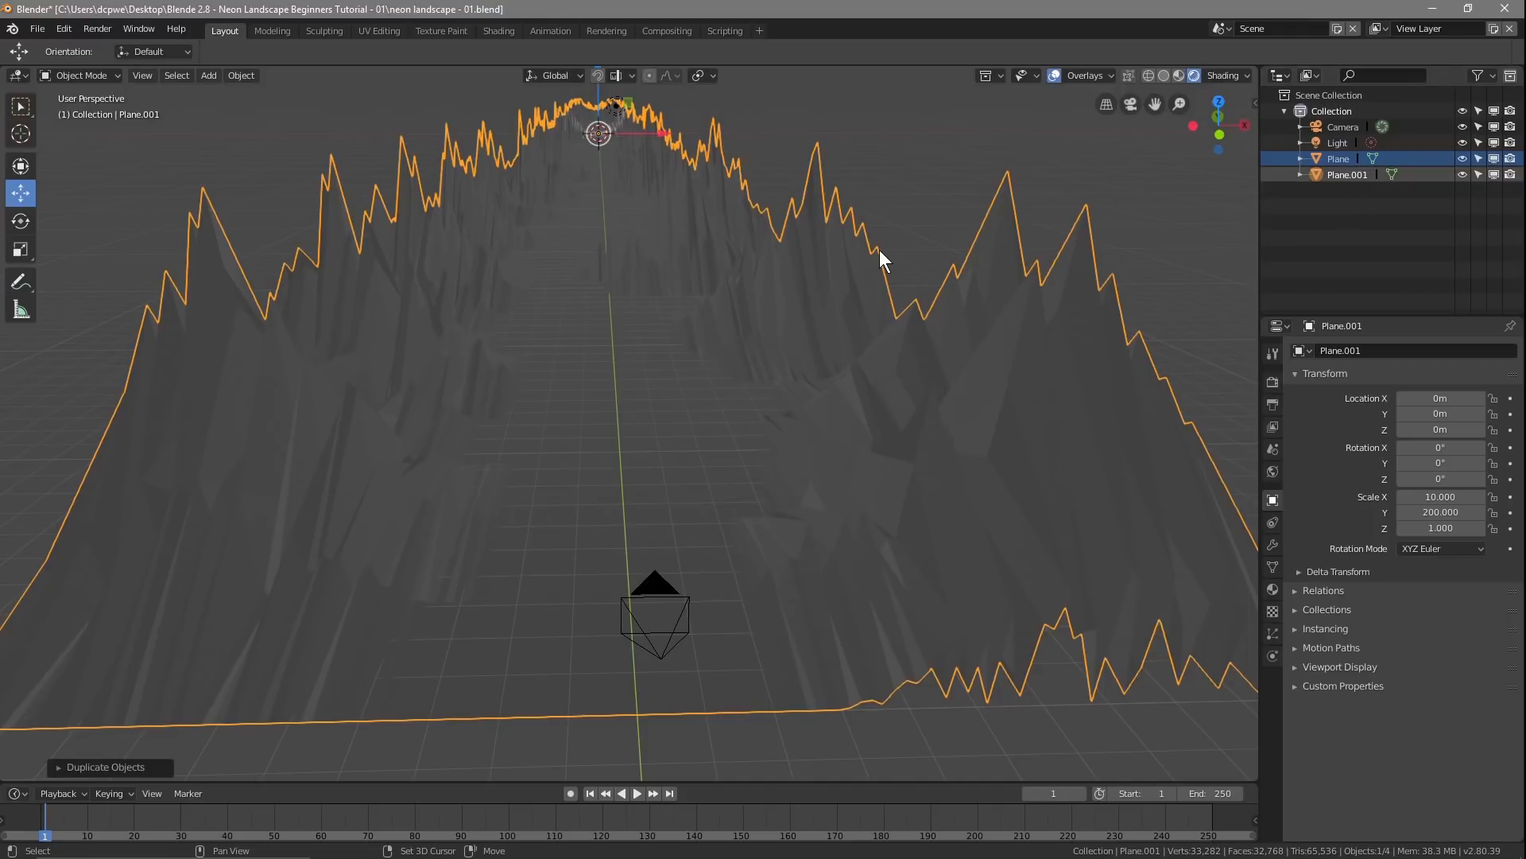
# Step: Select the original Plane and give it a new material
pyautogui.click(1334, 160)
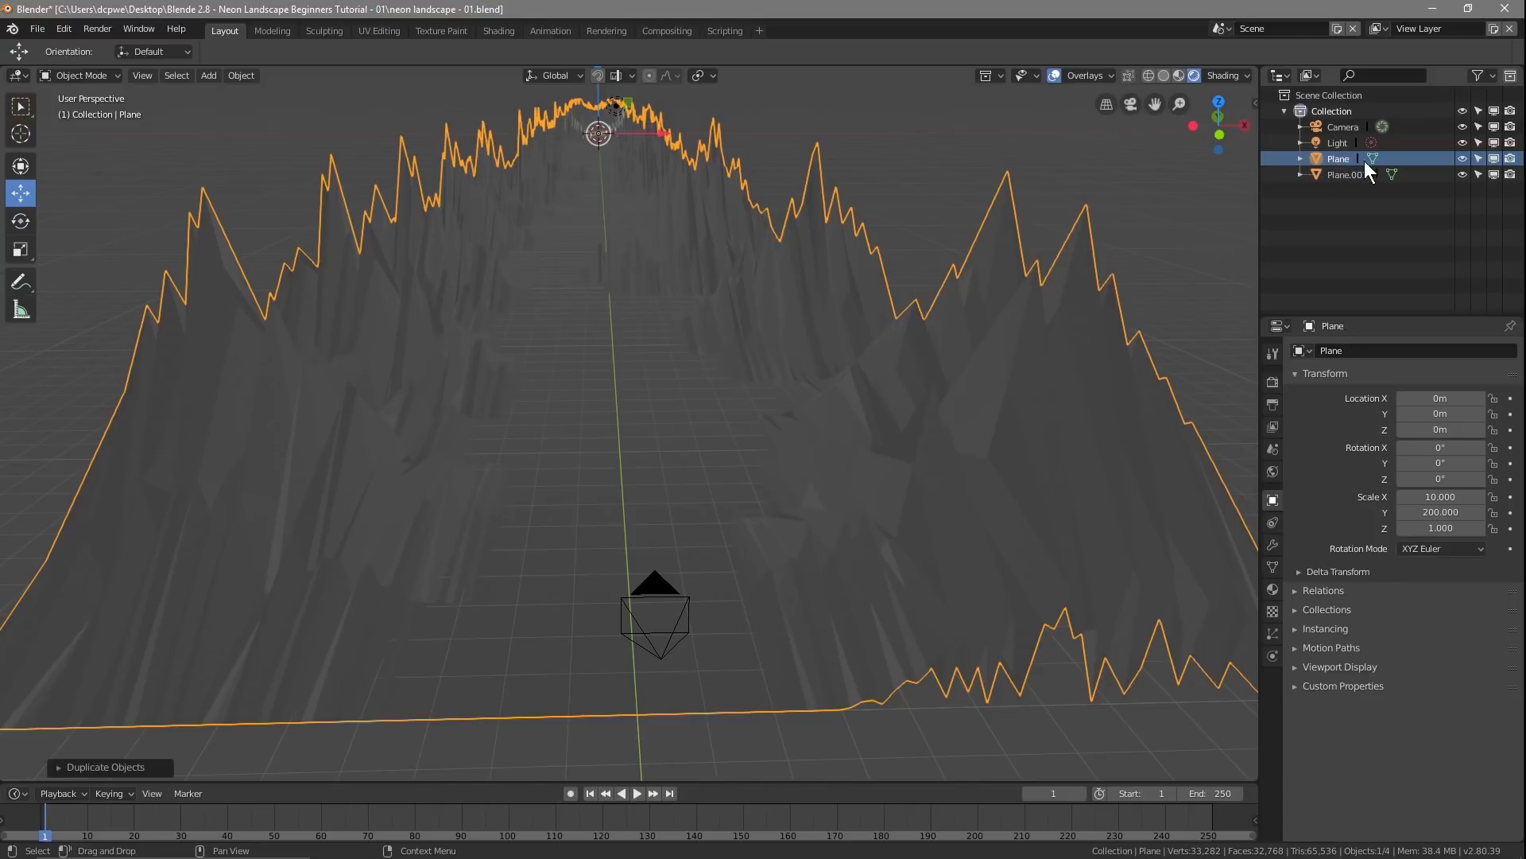
pyautogui.click(1272, 589)
pyautogui.click(1400, 421)
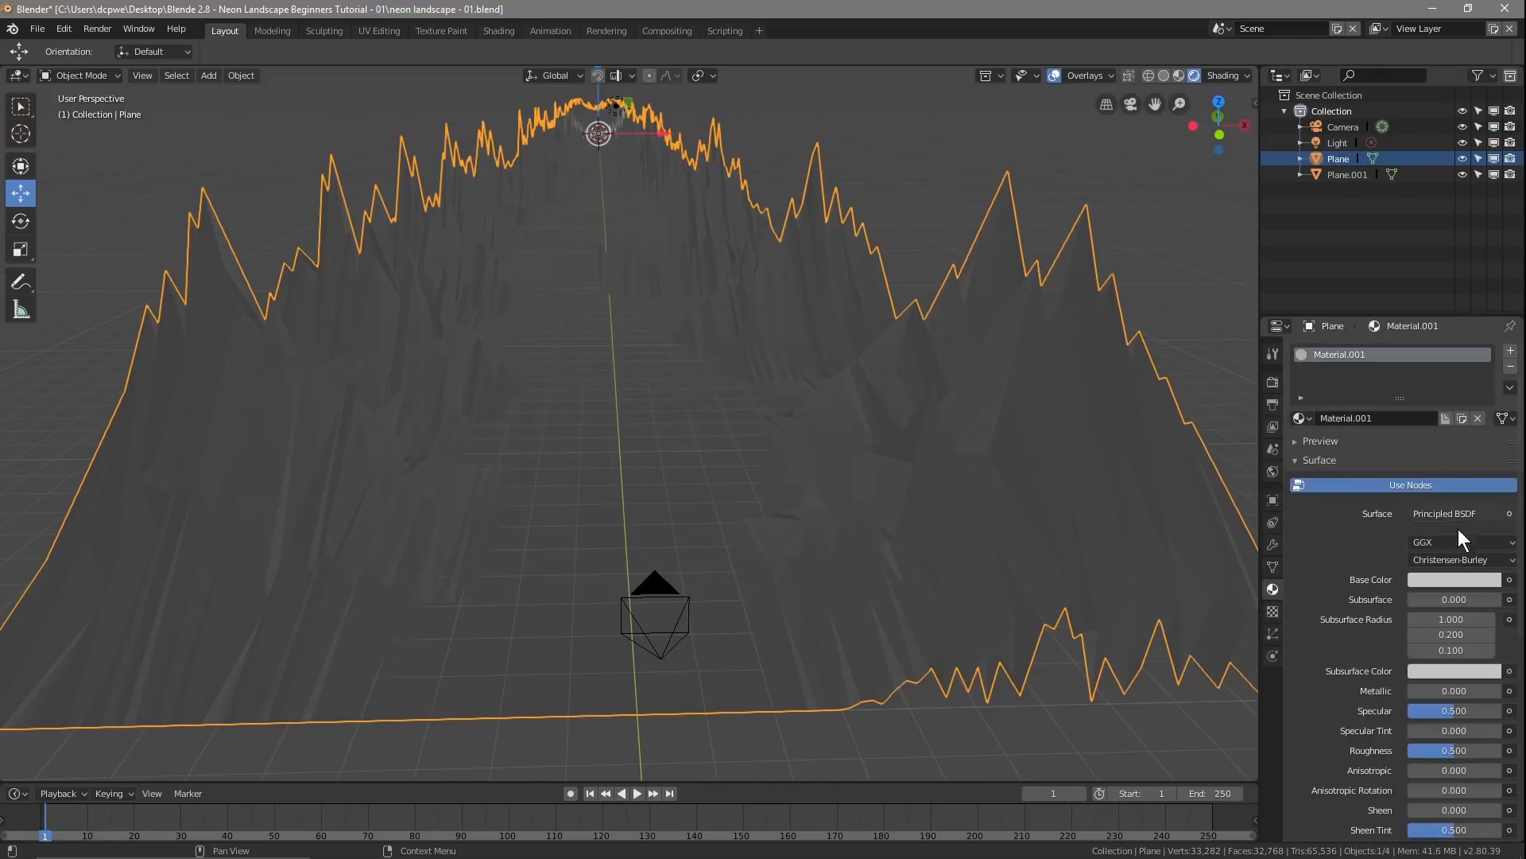
# Step: Set the base color of the original Plane's material to black
pyautogui.click(1458, 579)
pyautogui.moveTo(1486, 417); pyautogui.dragTo(1483, 467)
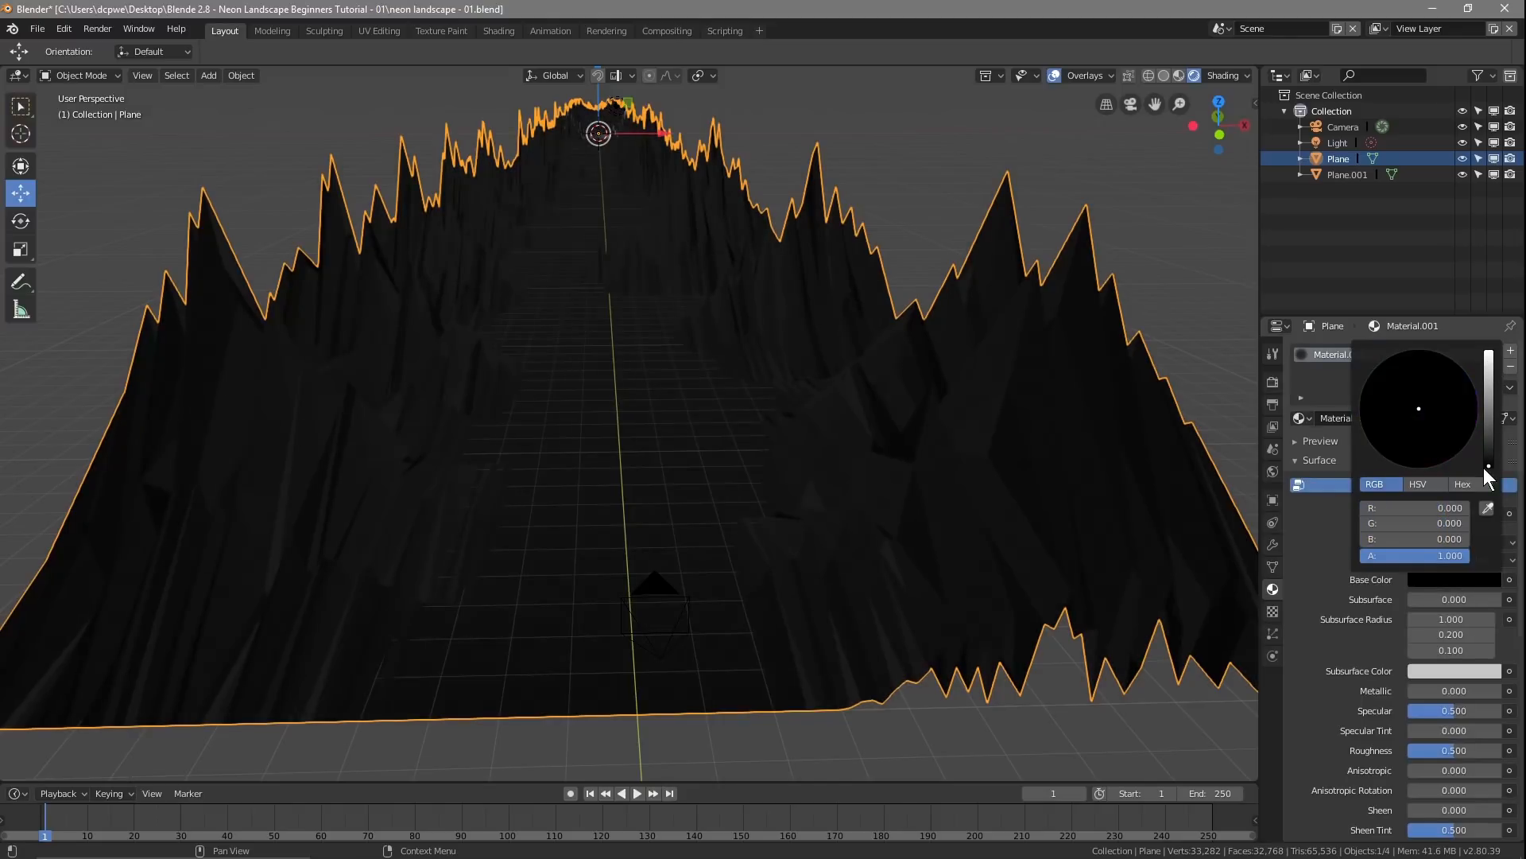
# Step: Rename the original Plane as "Land" and its duplicate Plane.001 as "Land Neon 1"
pyautogui.click(1335, 175)
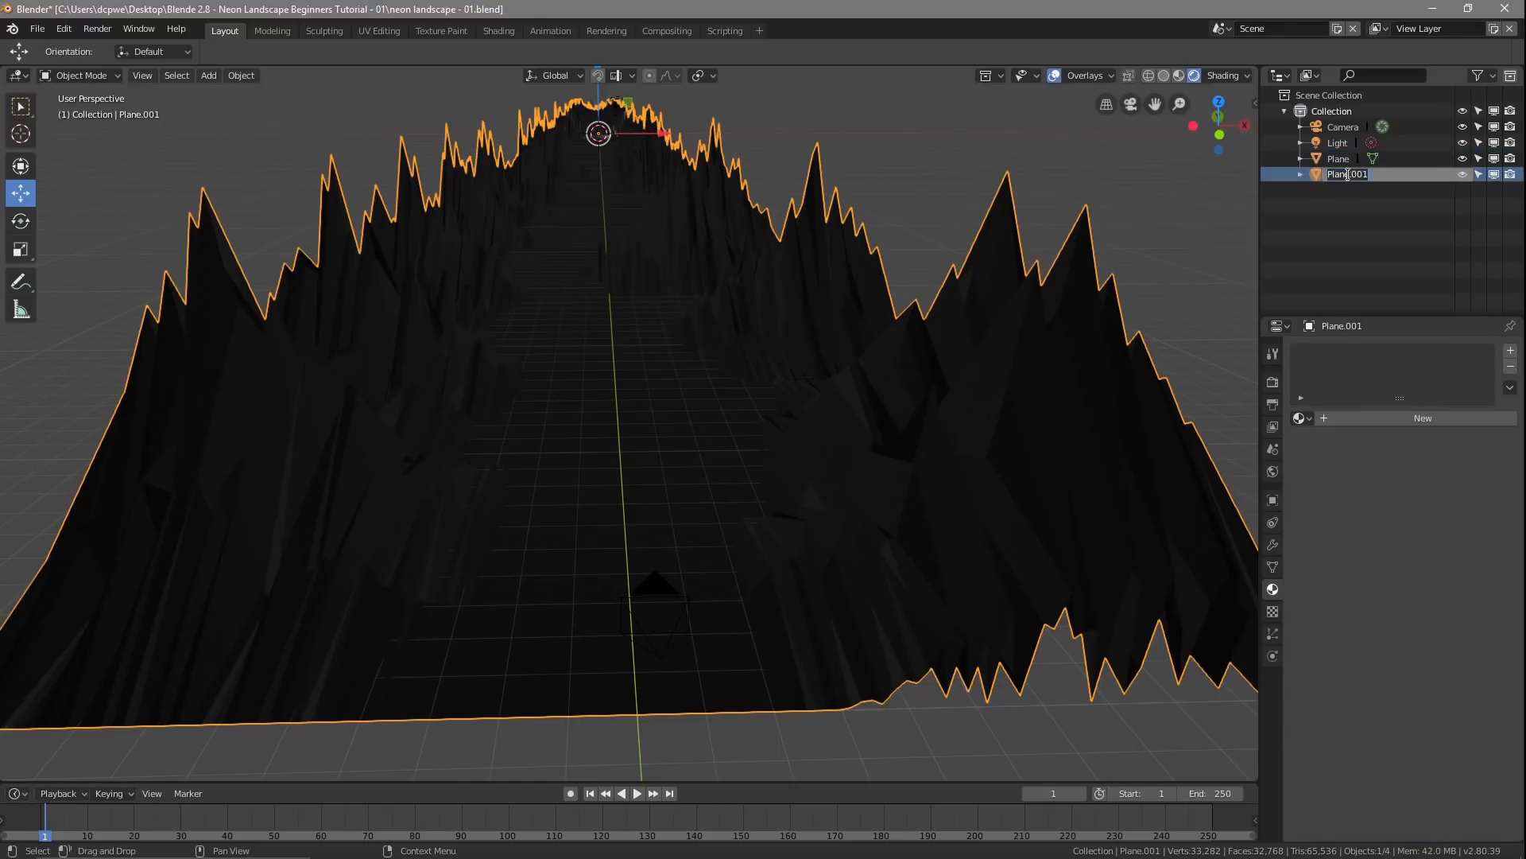
pyautogui.doubleClick(1339, 158)
pyautogui.write('Land')
pyautogui.press('Return')
pyautogui.doubleClick(1350, 174)
pyautogui.write('Land Ne')
pyautogui.press('Return')
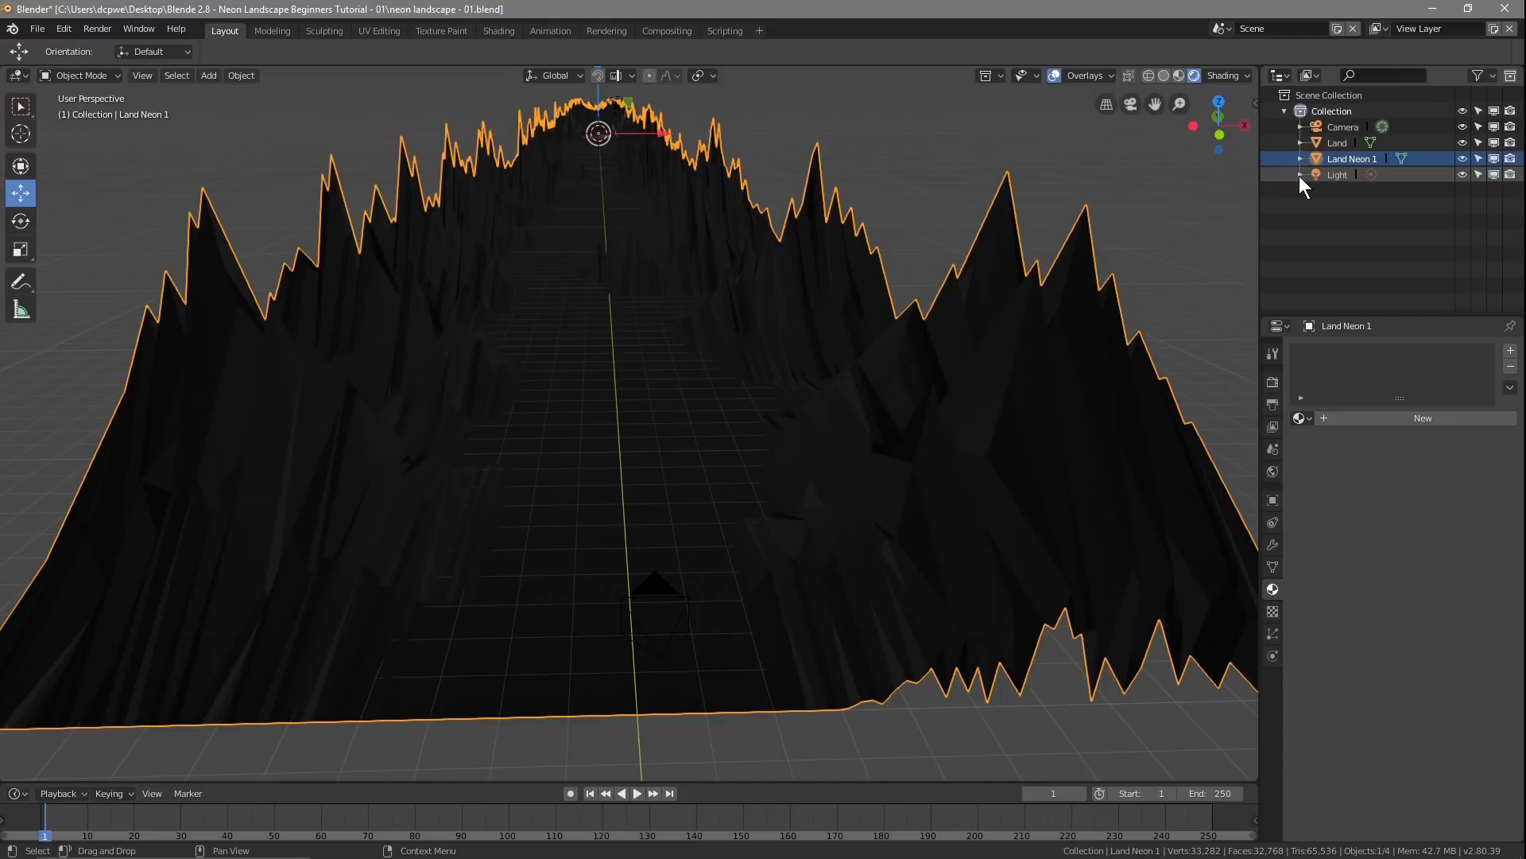
pyautogui.click(1334, 143)
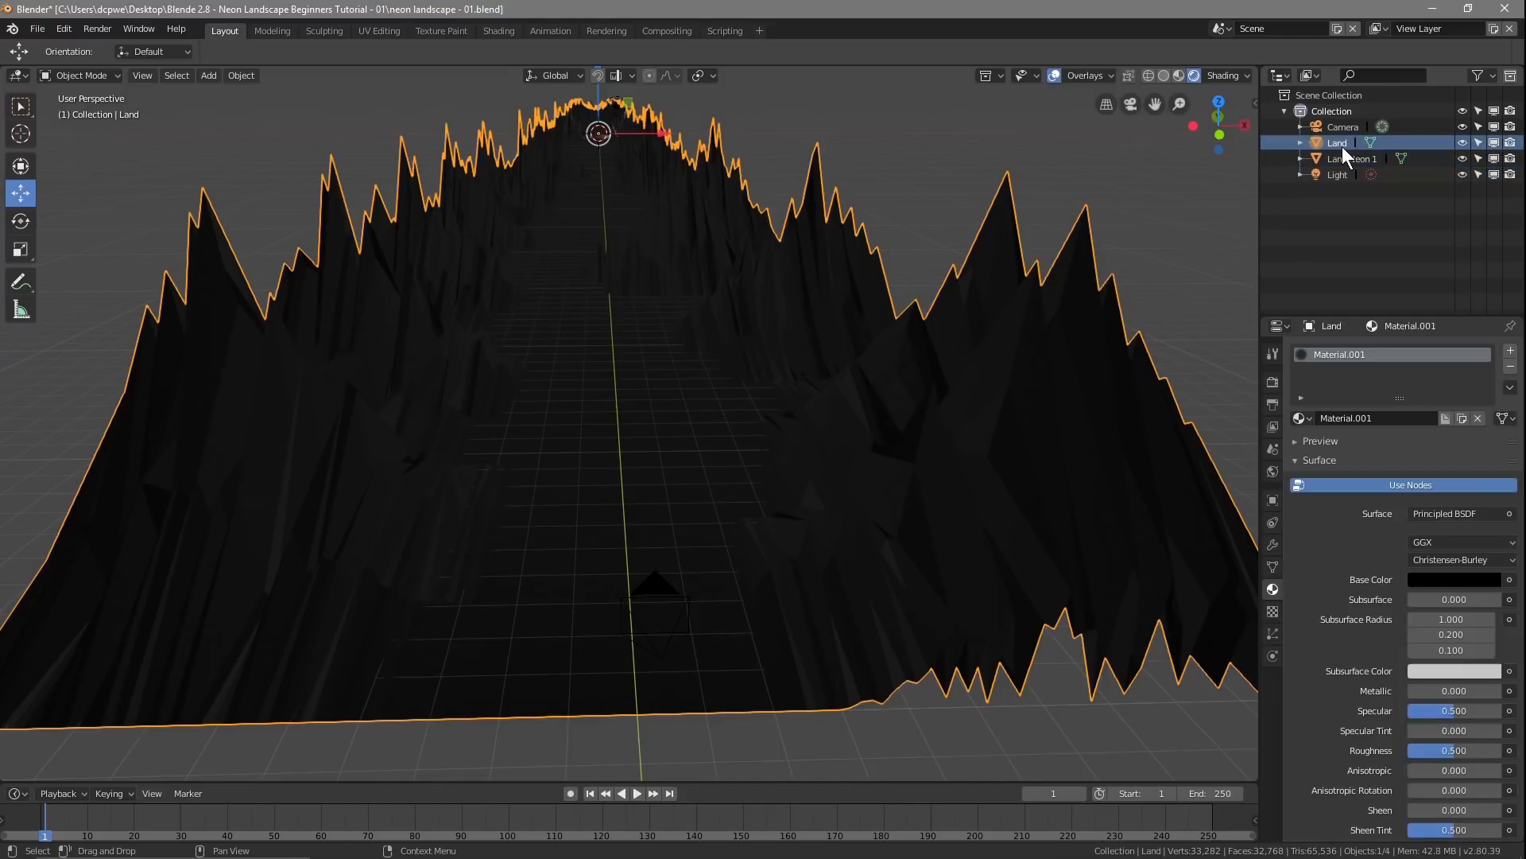
# Step: Give Land Neon 1 a new material and add a Wireframe modifier to it
pyautogui.click(1330, 159)
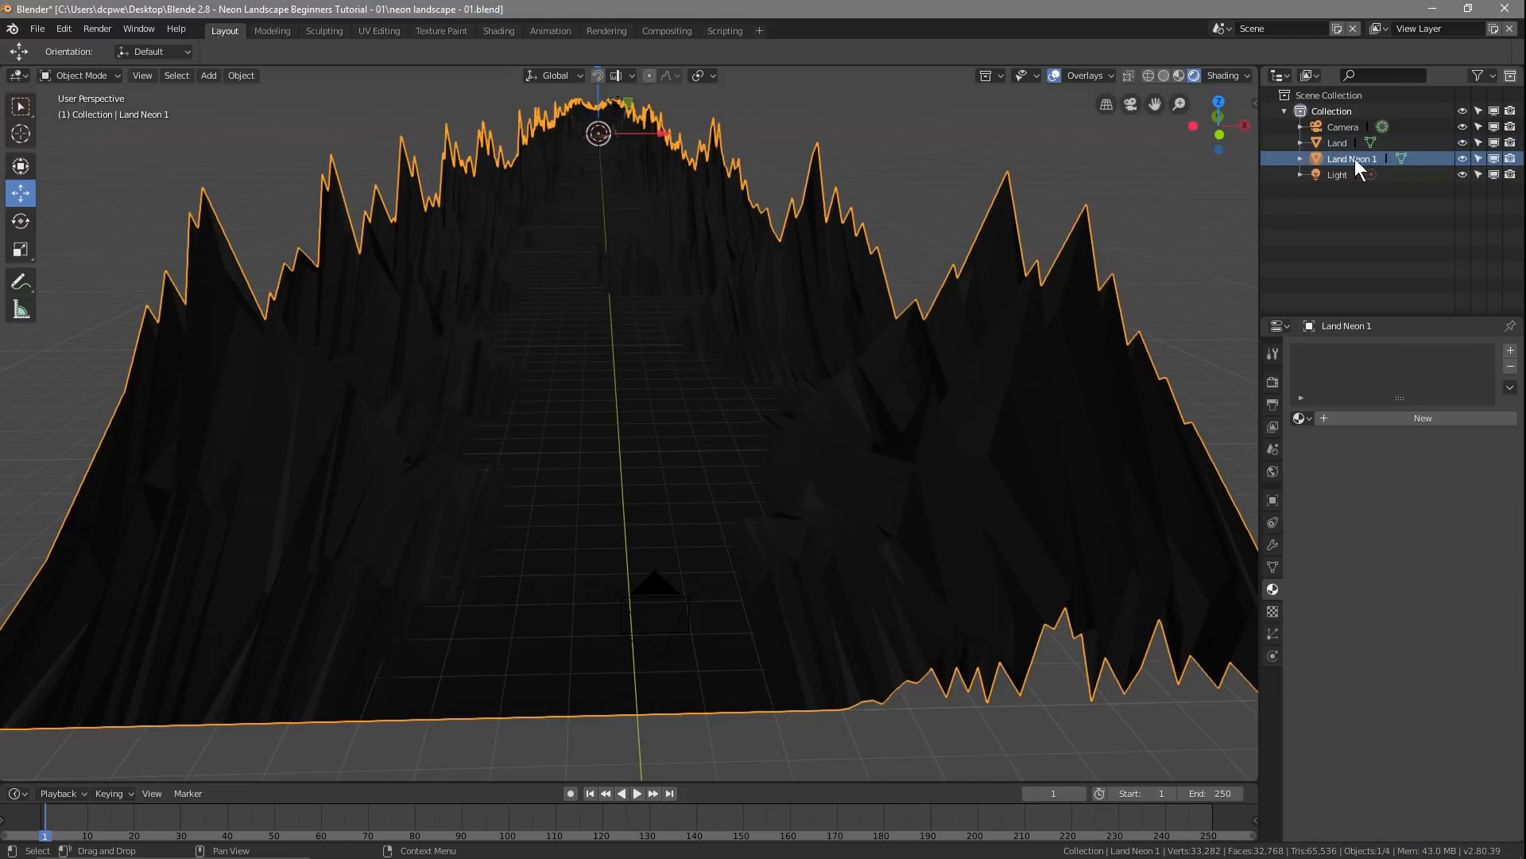
pyautogui.click(1388, 418)
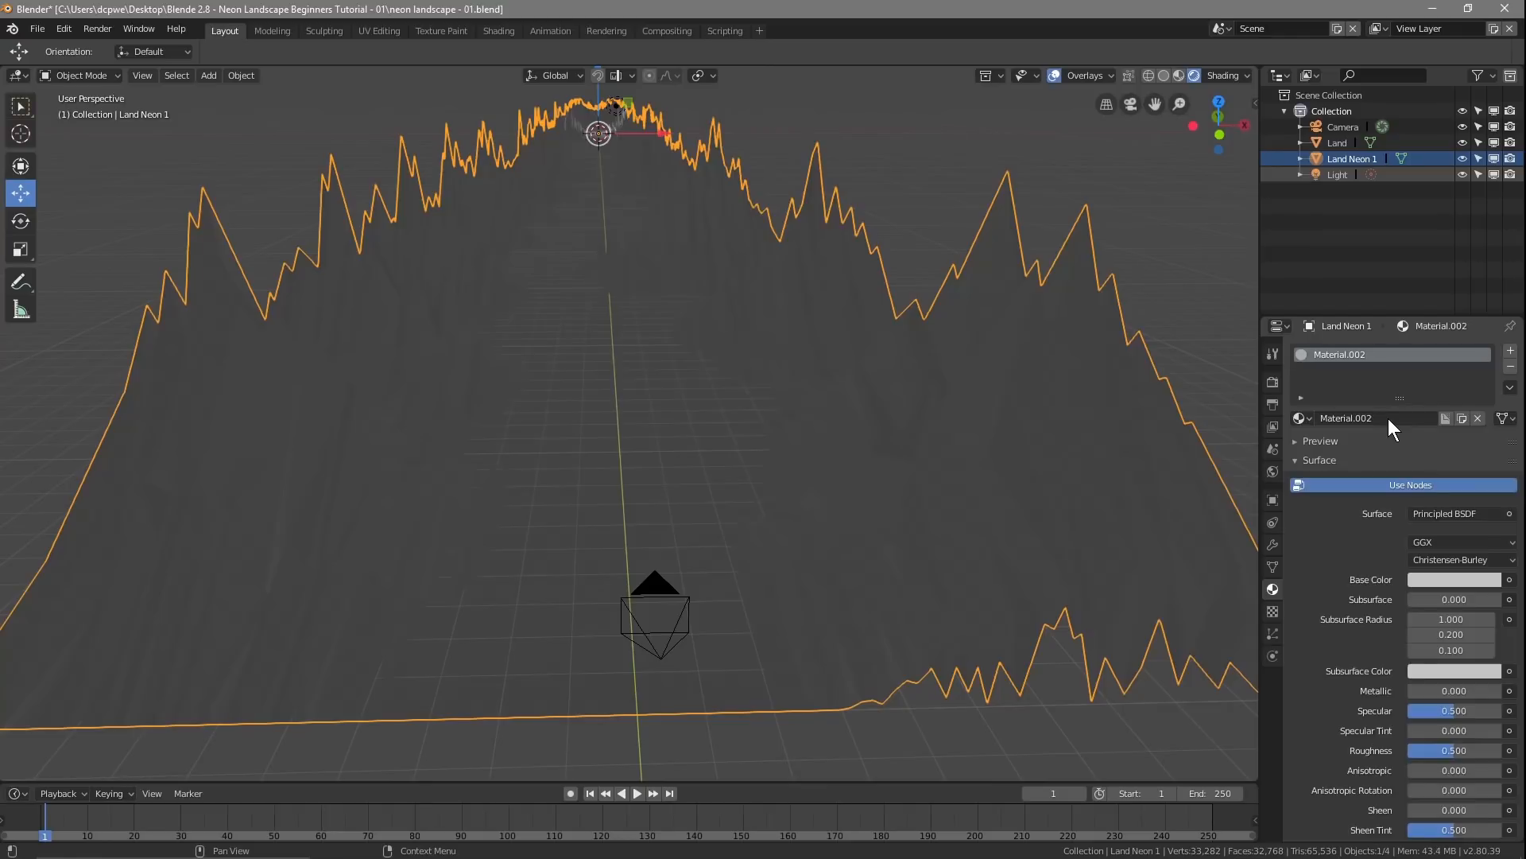
pyautogui.click(1274, 546)
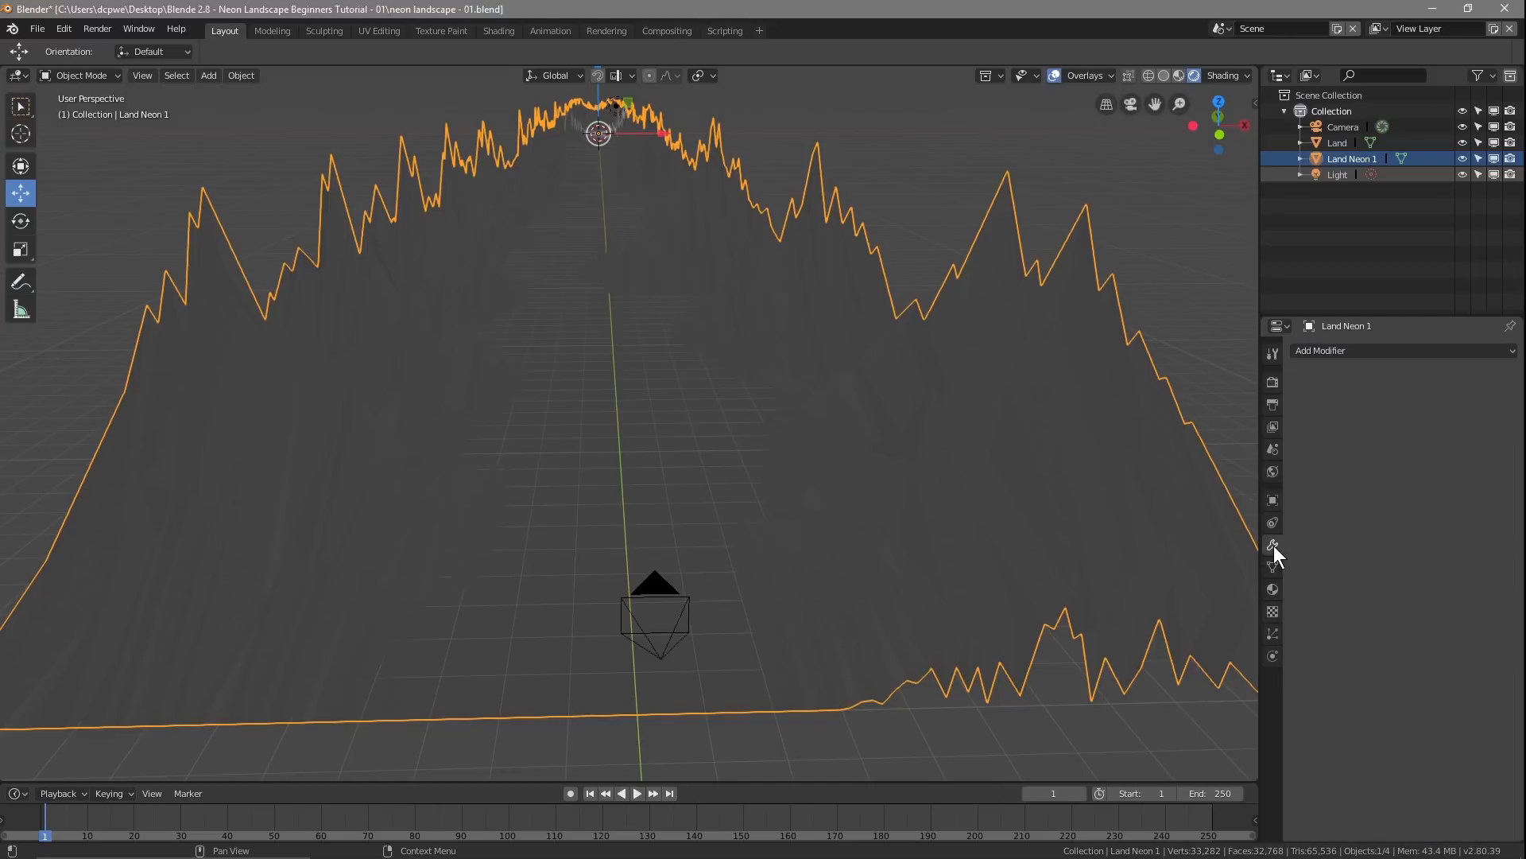
pyautogui.click(1324, 350)
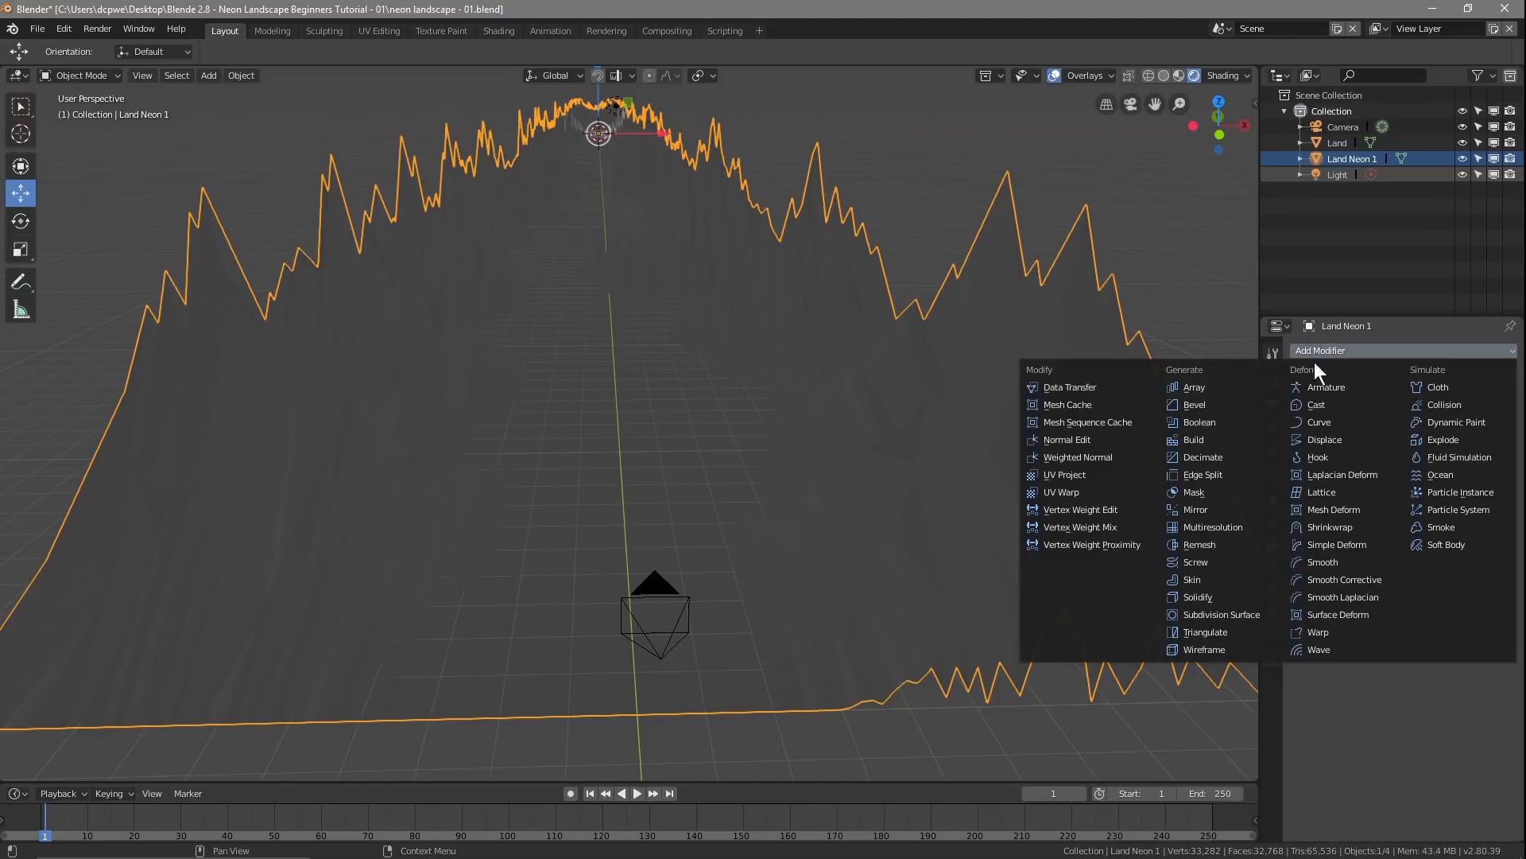
pyautogui.click(1202, 648)
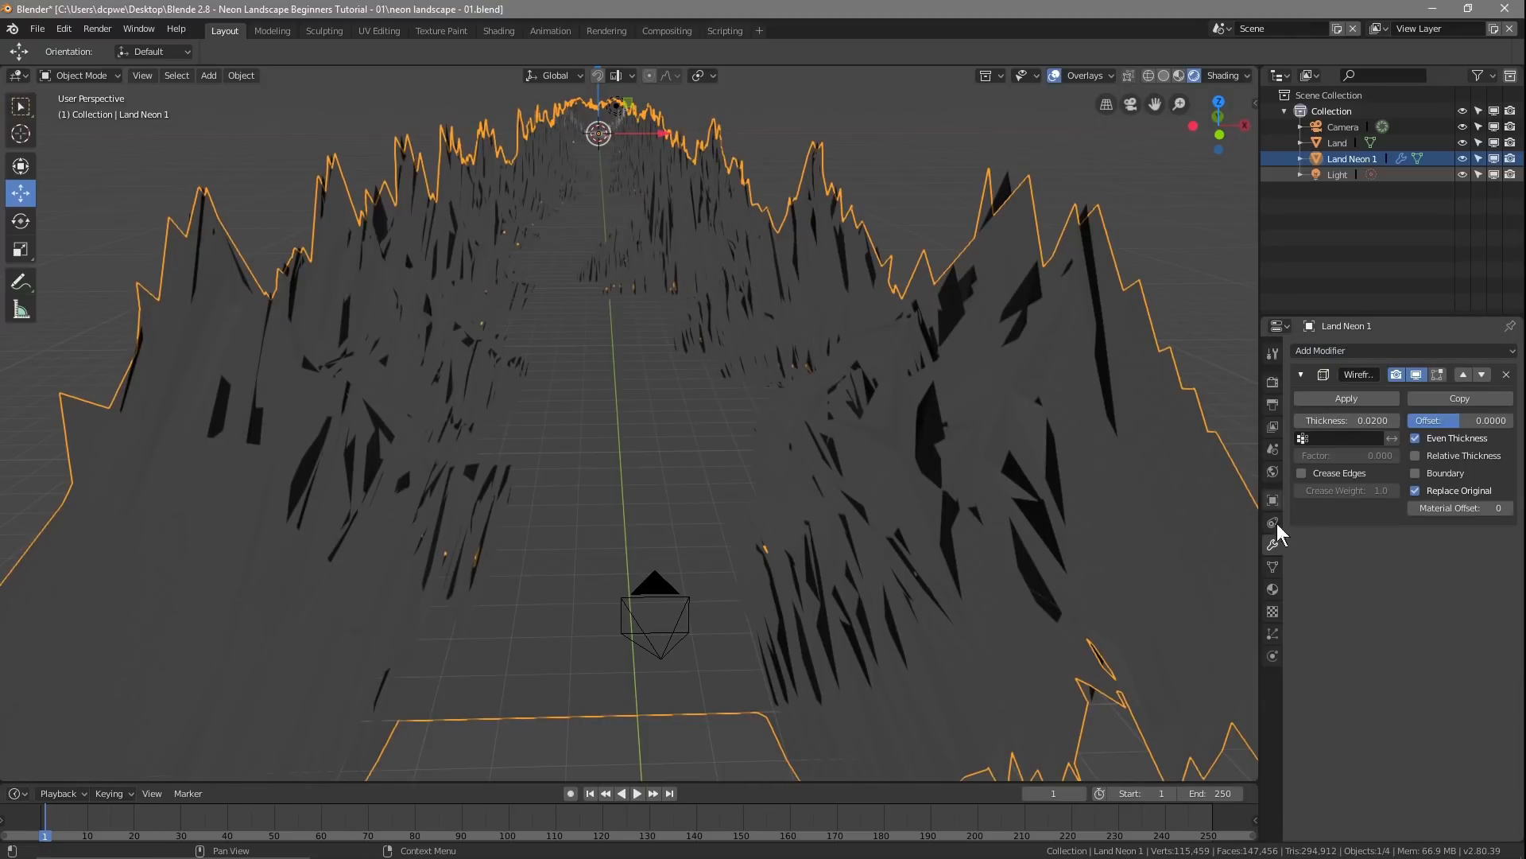
# Step: Change the surface of Land Neon 1's material to Emission with a fully saturated red color
pyautogui.click(1270, 588)
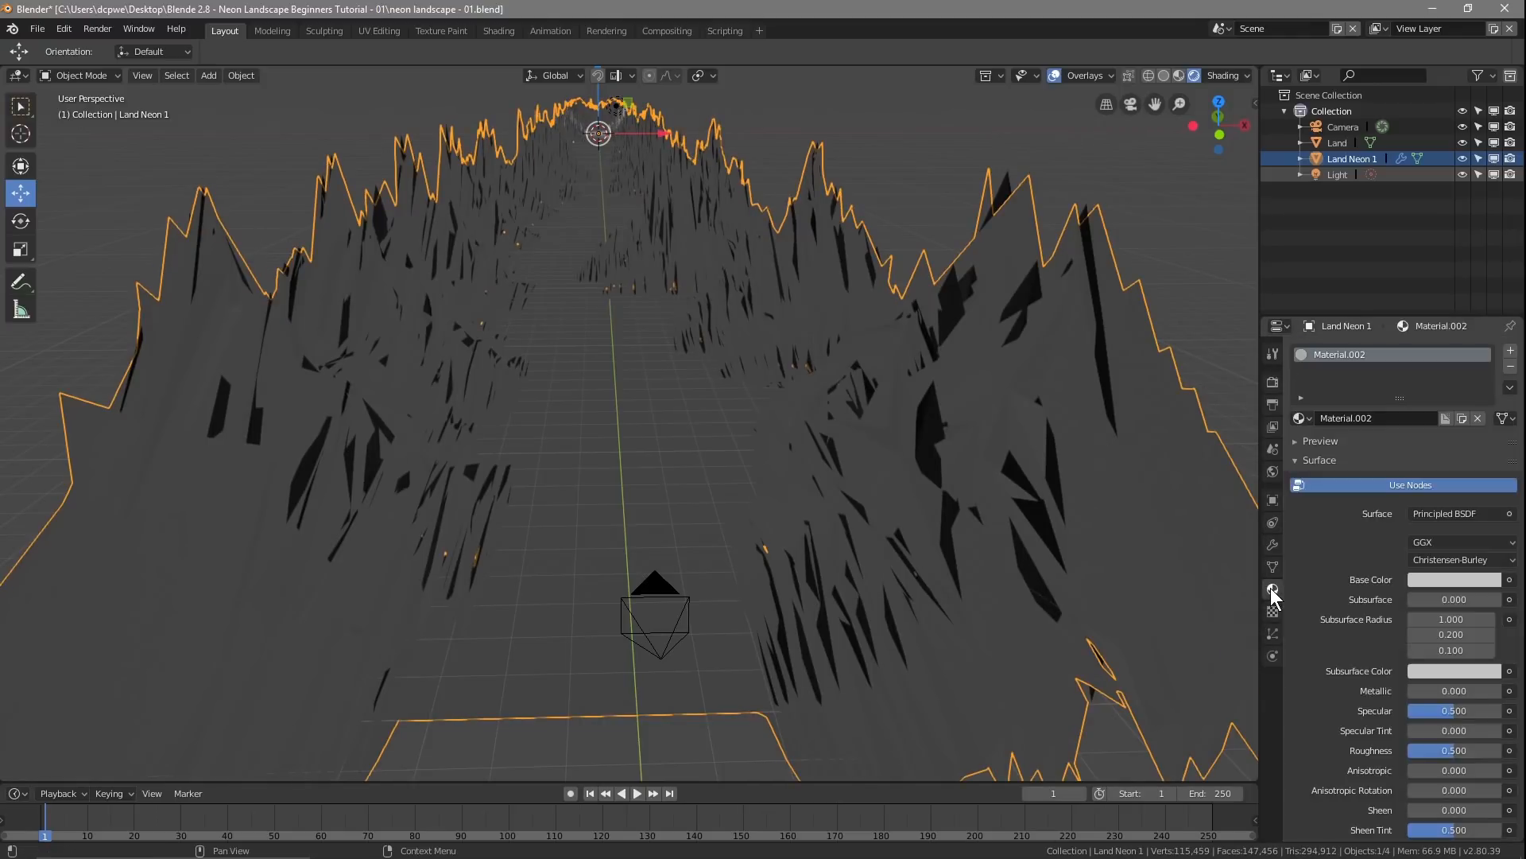
pyautogui.click(1448, 513)
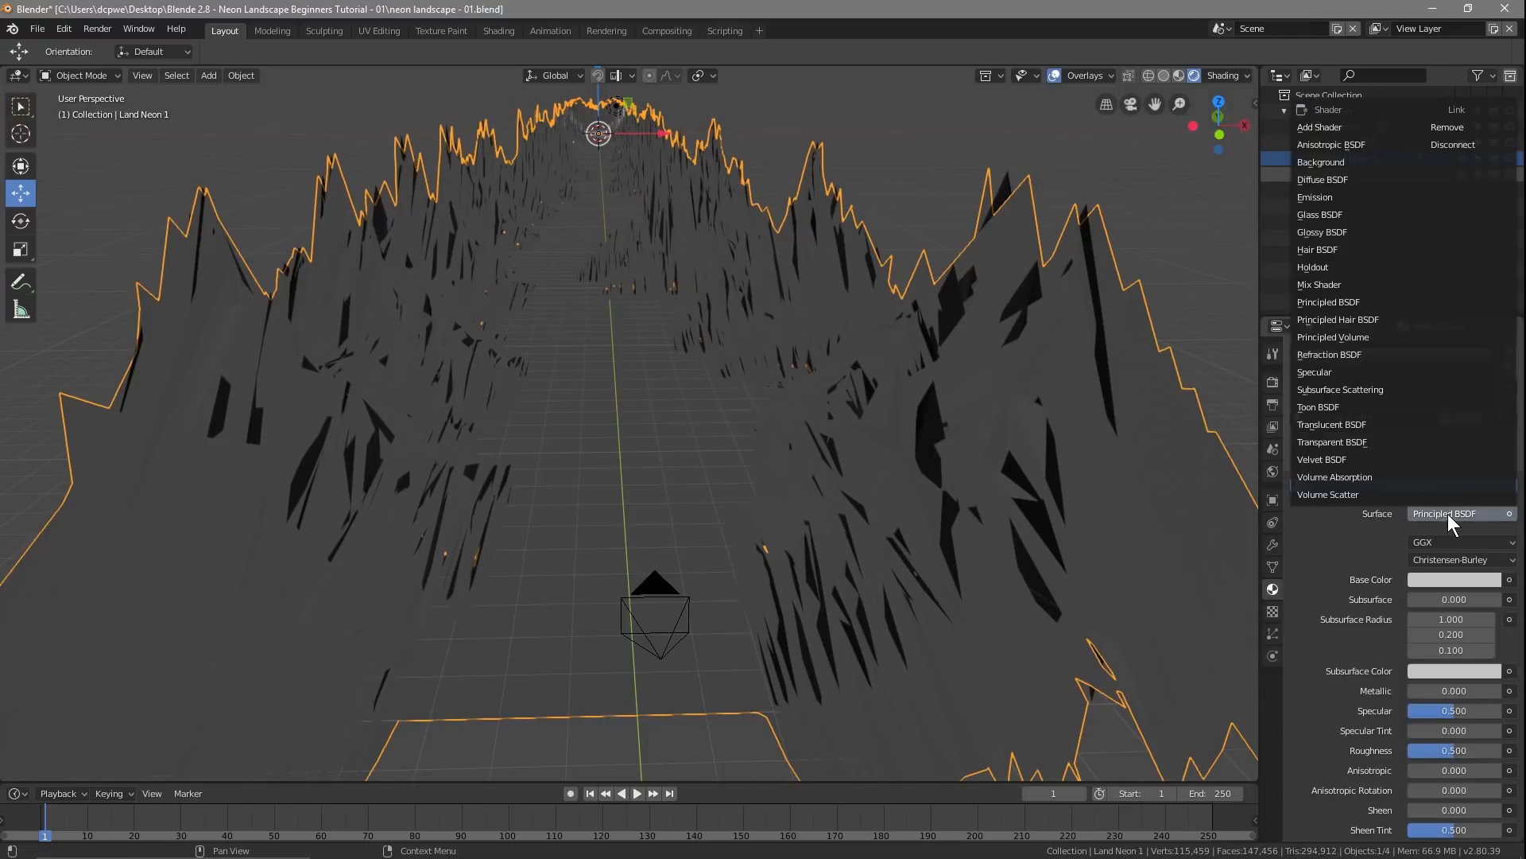
pyautogui.click(1323, 200)
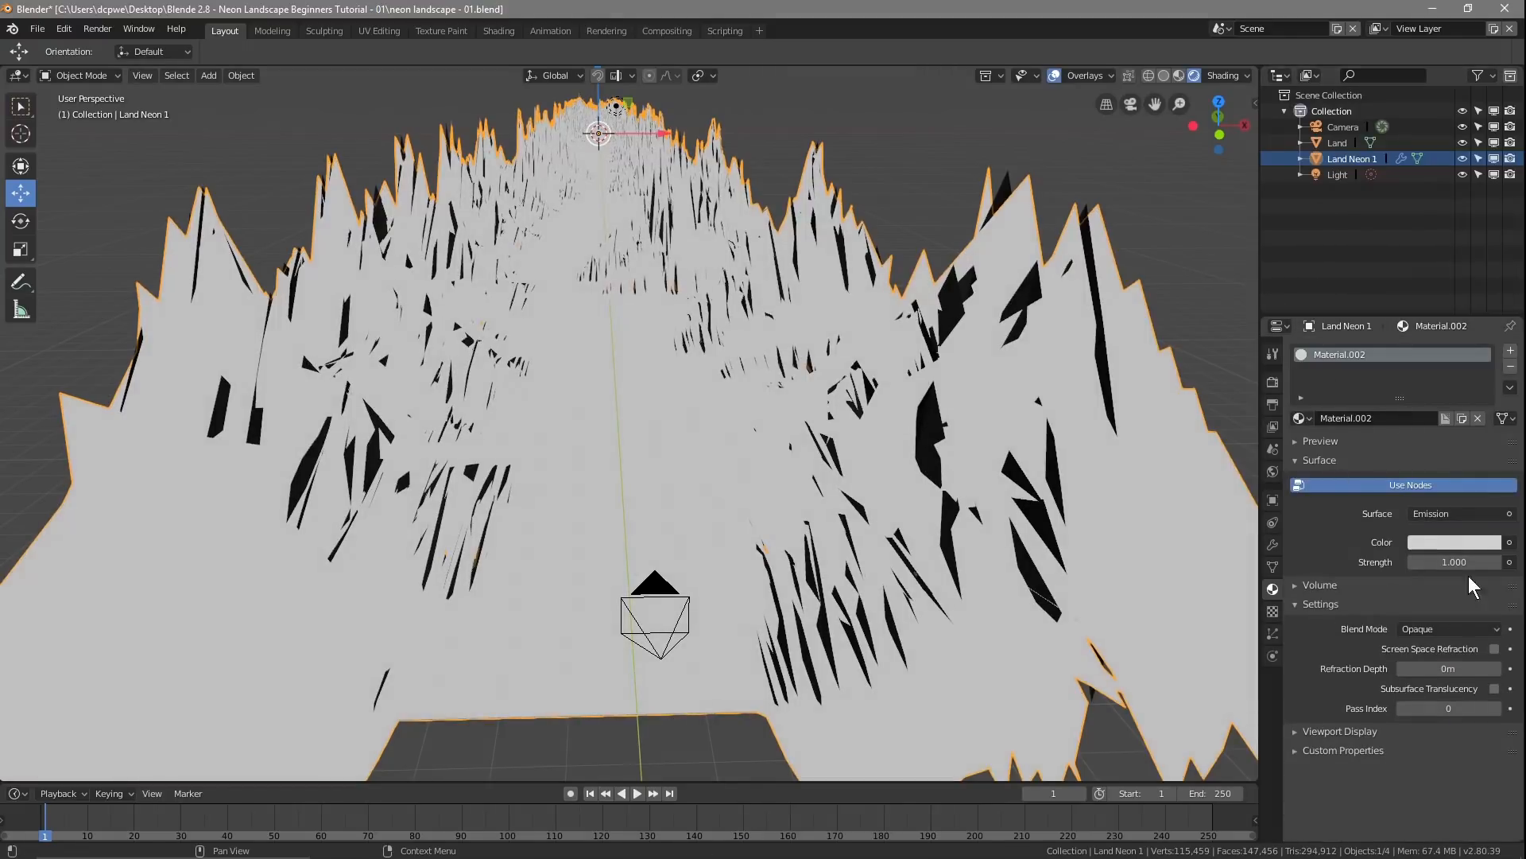
pyautogui.click(1466, 545)
pyautogui.moveTo(1391, 364); pyautogui.dragTo(1466, 407)
pyautogui.moveTo(1474, 394)
pyautogui.mouseDown()
pyautogui.moveTo(1475, 357)
pyautogui.moveTo(1431, 315)
pyautogui.moveTo(1473, 347)
pyautogui.moveTo(1471, 390)
pyautogui.moveTo(1369, 382)
pyautogui.moveTo(1370, 407)
pyautogui.moveTo(1414, 430)
pyautogui.mouseUp()
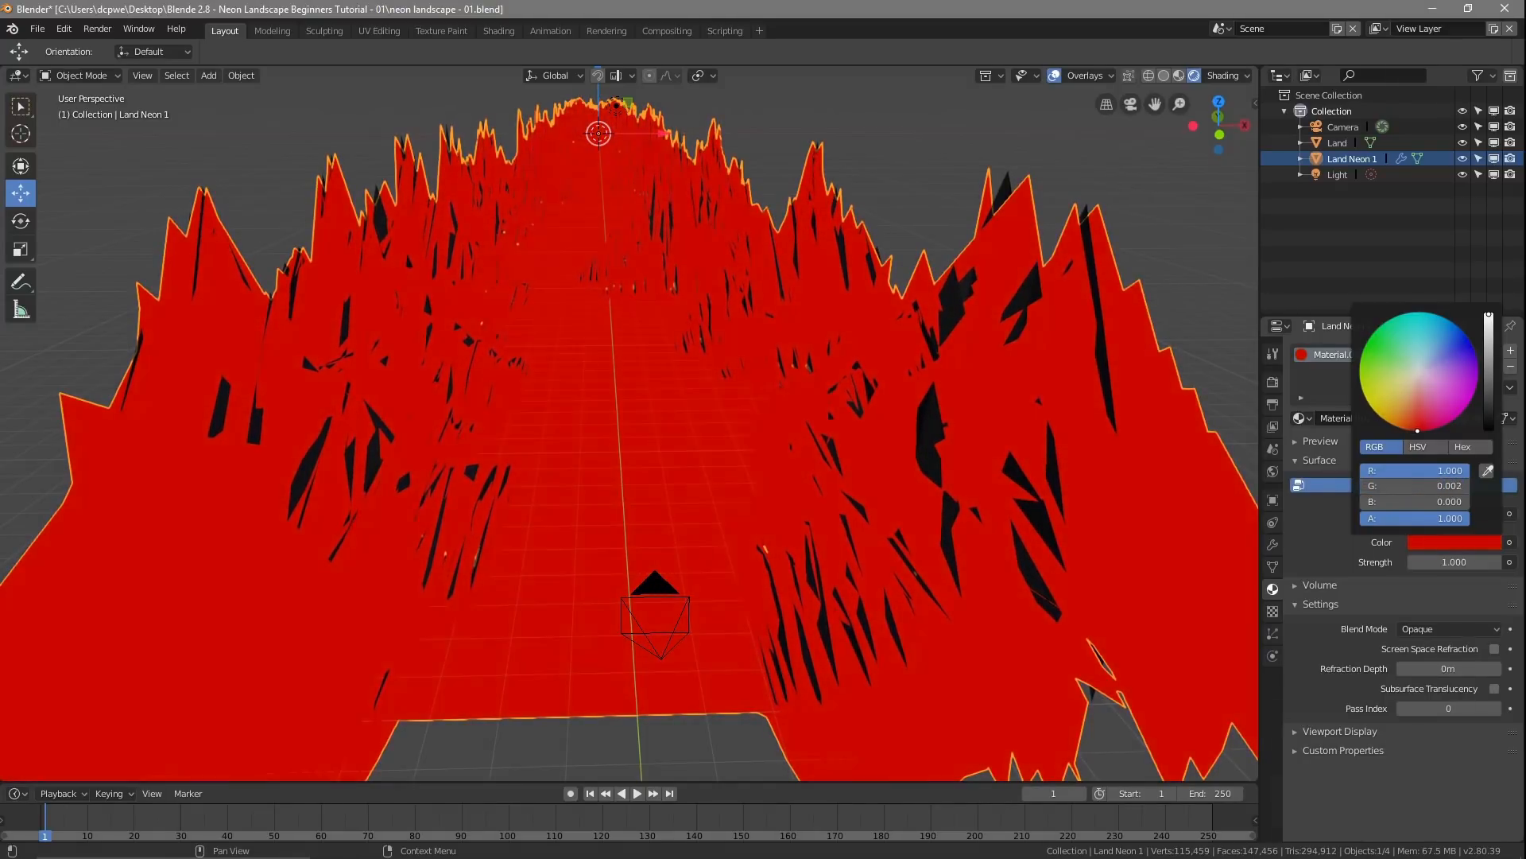
pyautogui.moveTo(1417, 431); pyautogui.dragTo(1417, 431)
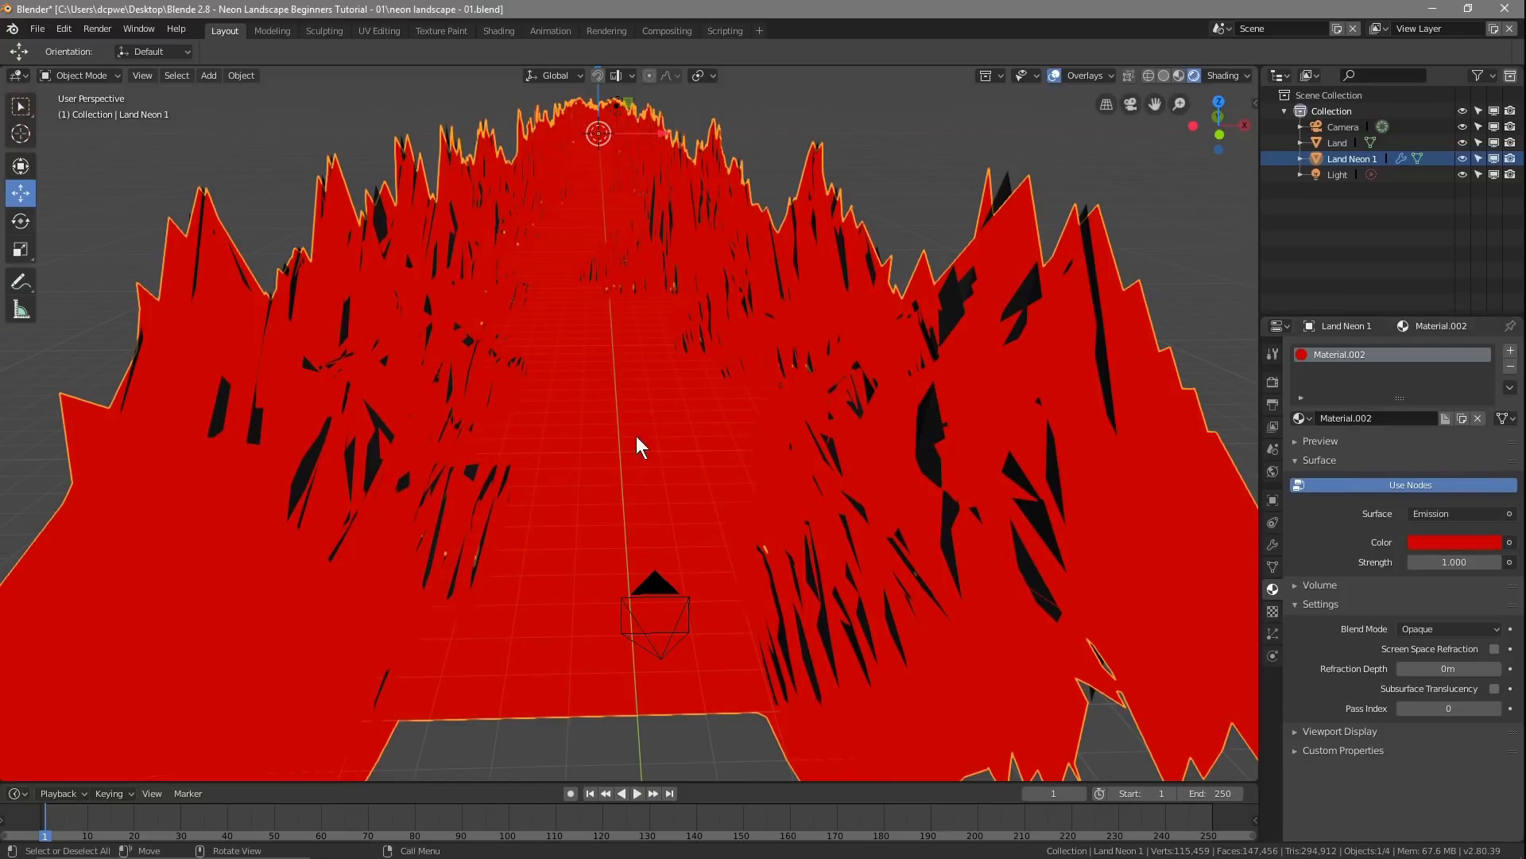
# Step: Set the thickness of Land Neon 1's Wireframe modifier to 0.0010
pyautogui.moveTo(609, 404); pyautogui.dragTo(582, 345, button='middle')
pyautogui.scroll(3, 604, 388)
pyautogui.scroll(3, 582, 345)
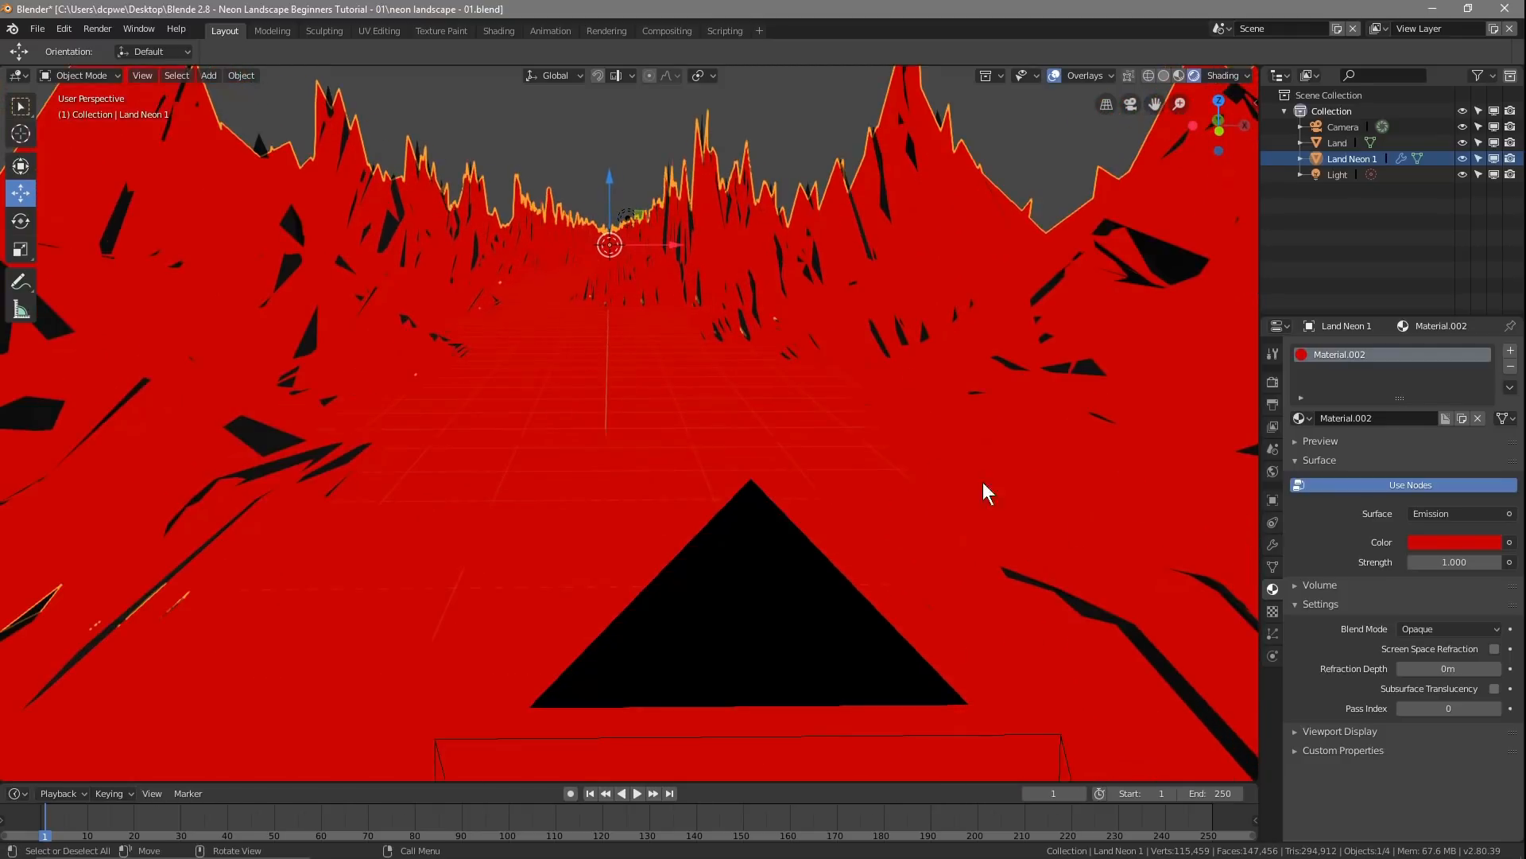
pyautogui.scroll(-3, 831, 450)
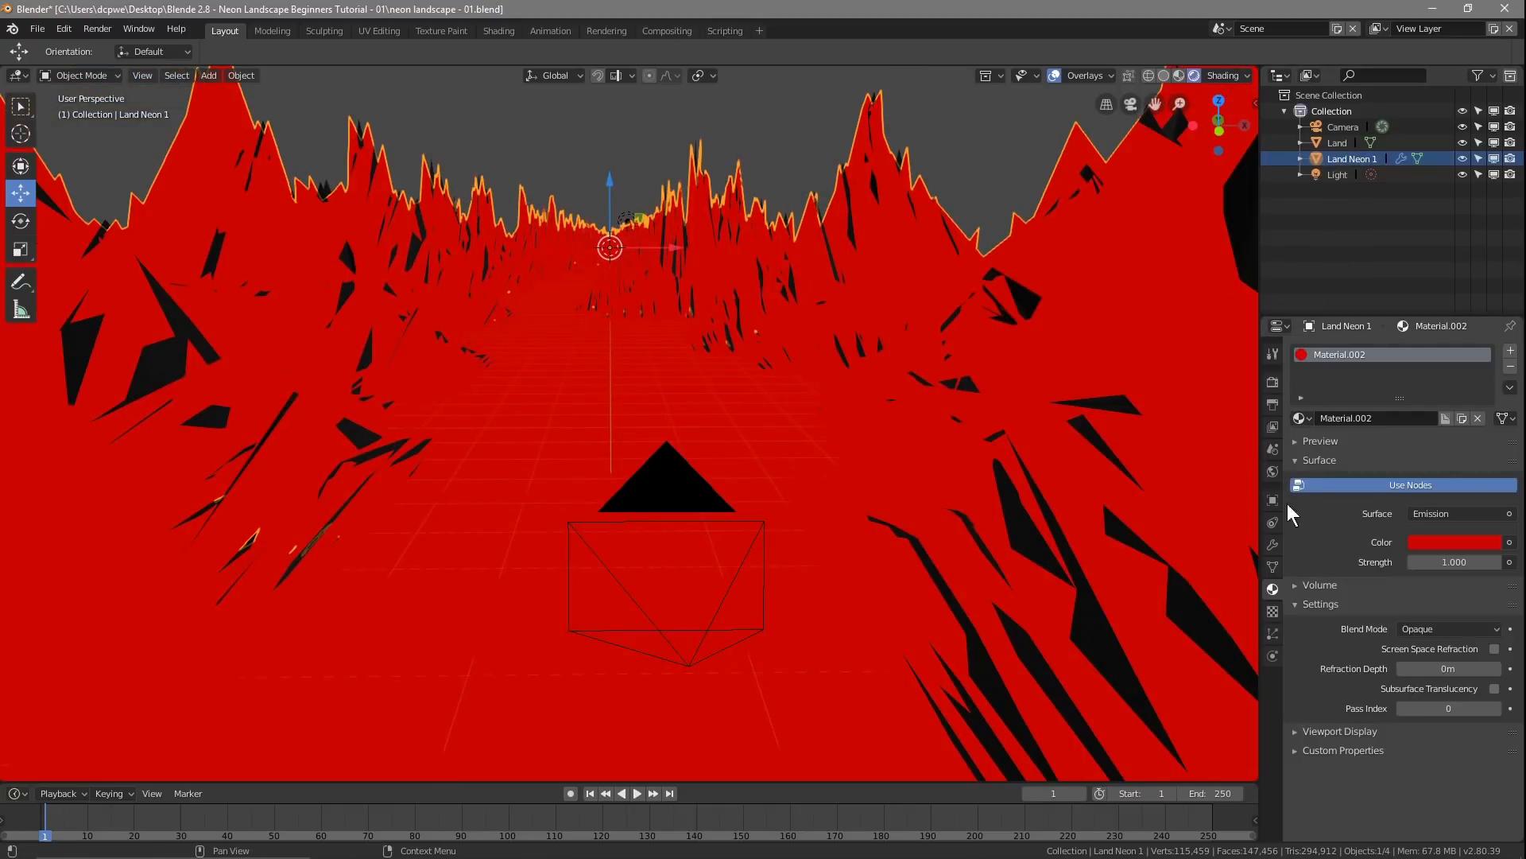
pyautogui.click(1272, 544)
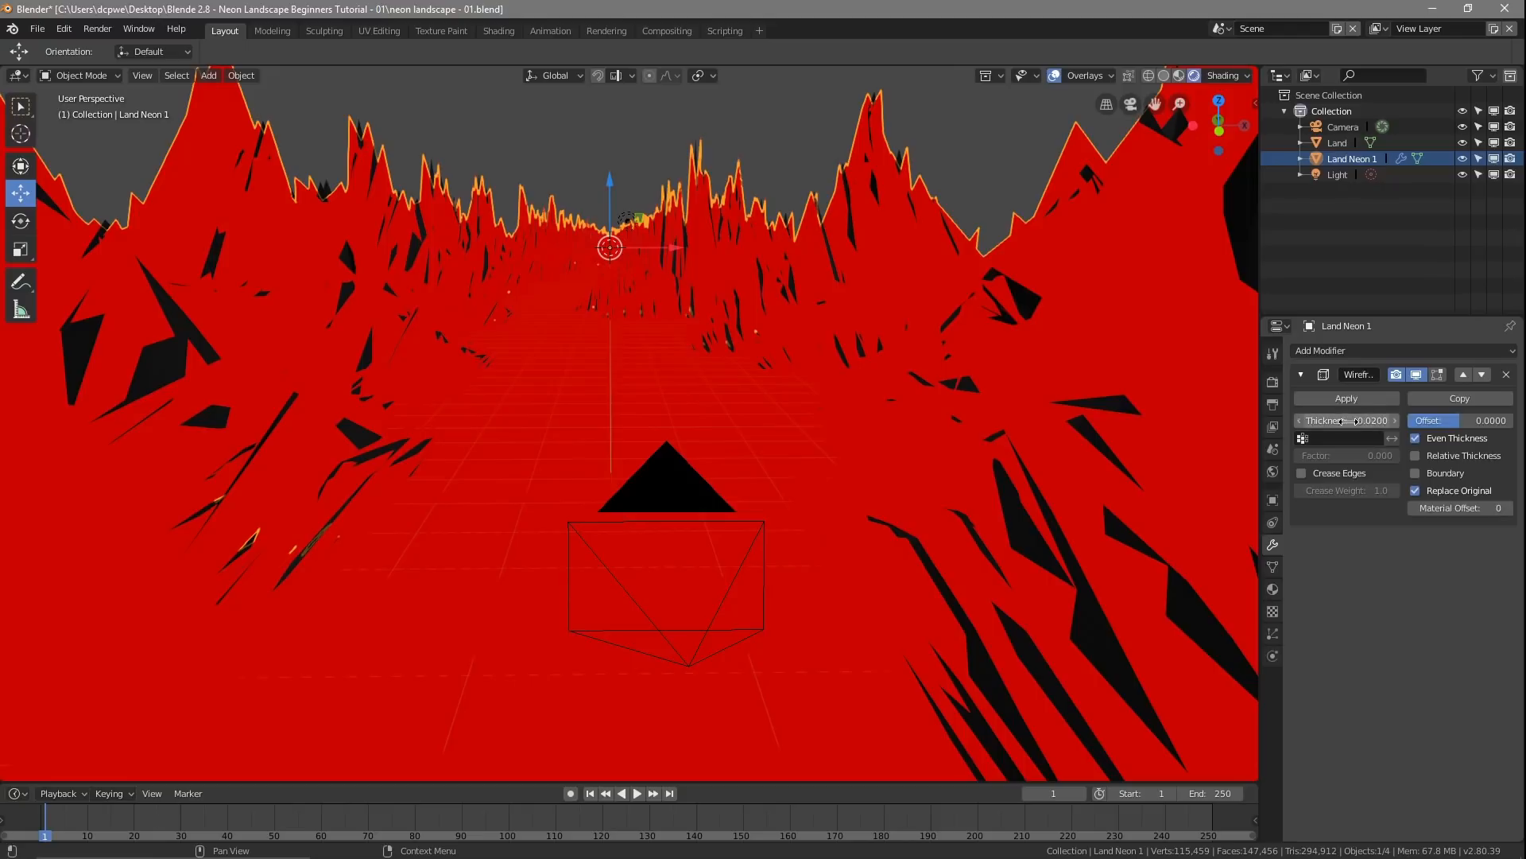
pyautogui.moveTo(1352, 420); pyautogui.dragTo(1298, 430)
pyautogui.click(1393, 422)
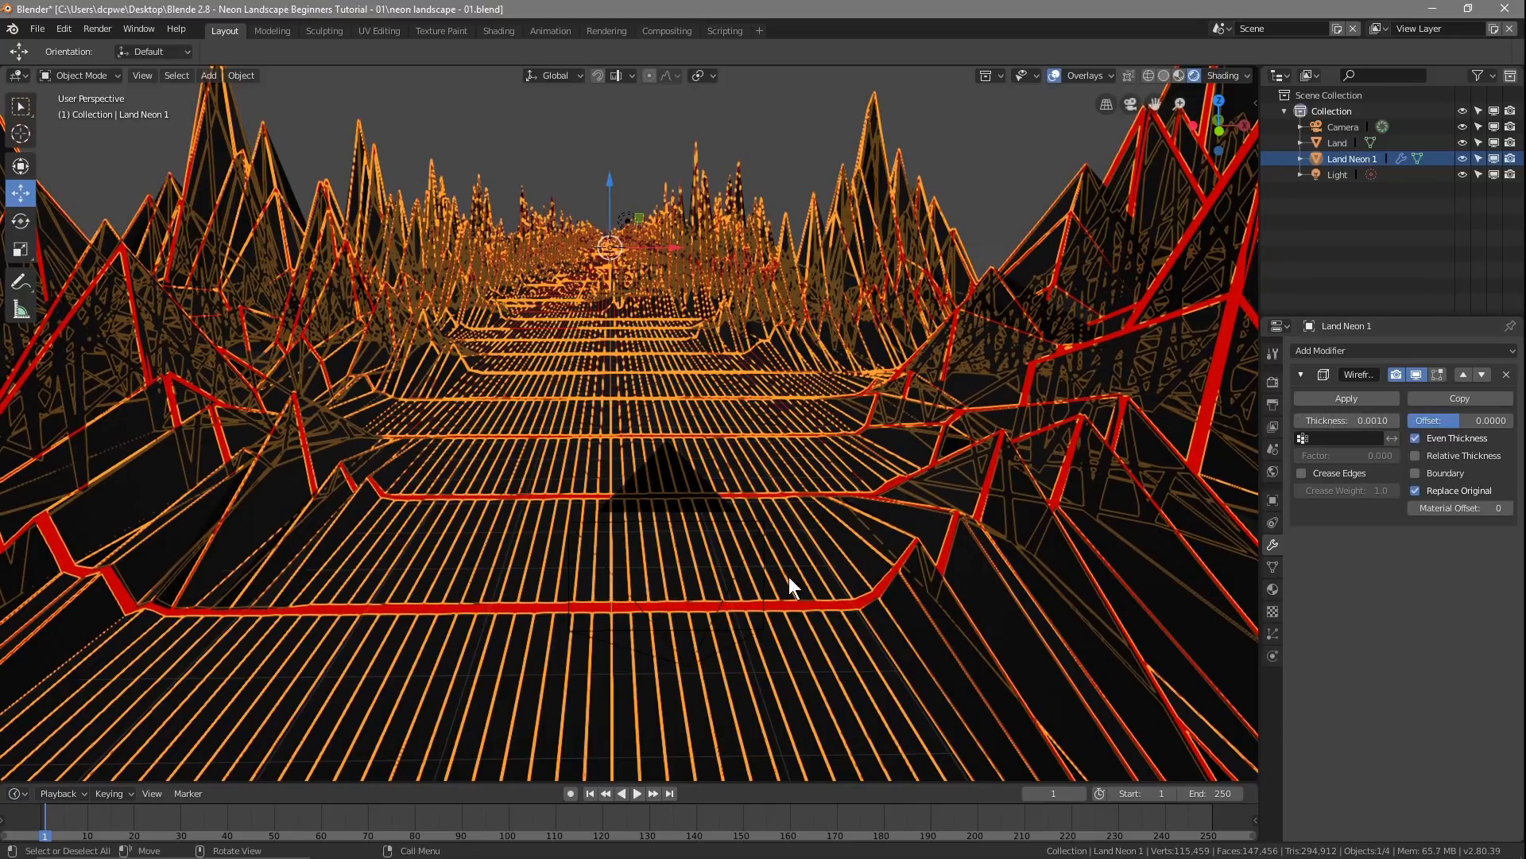
# Step: Save the project file and render a test image from the camera, closing the render window after viewing it
pyautogui.click(28, 27)
pyautogui.click(62, 149)
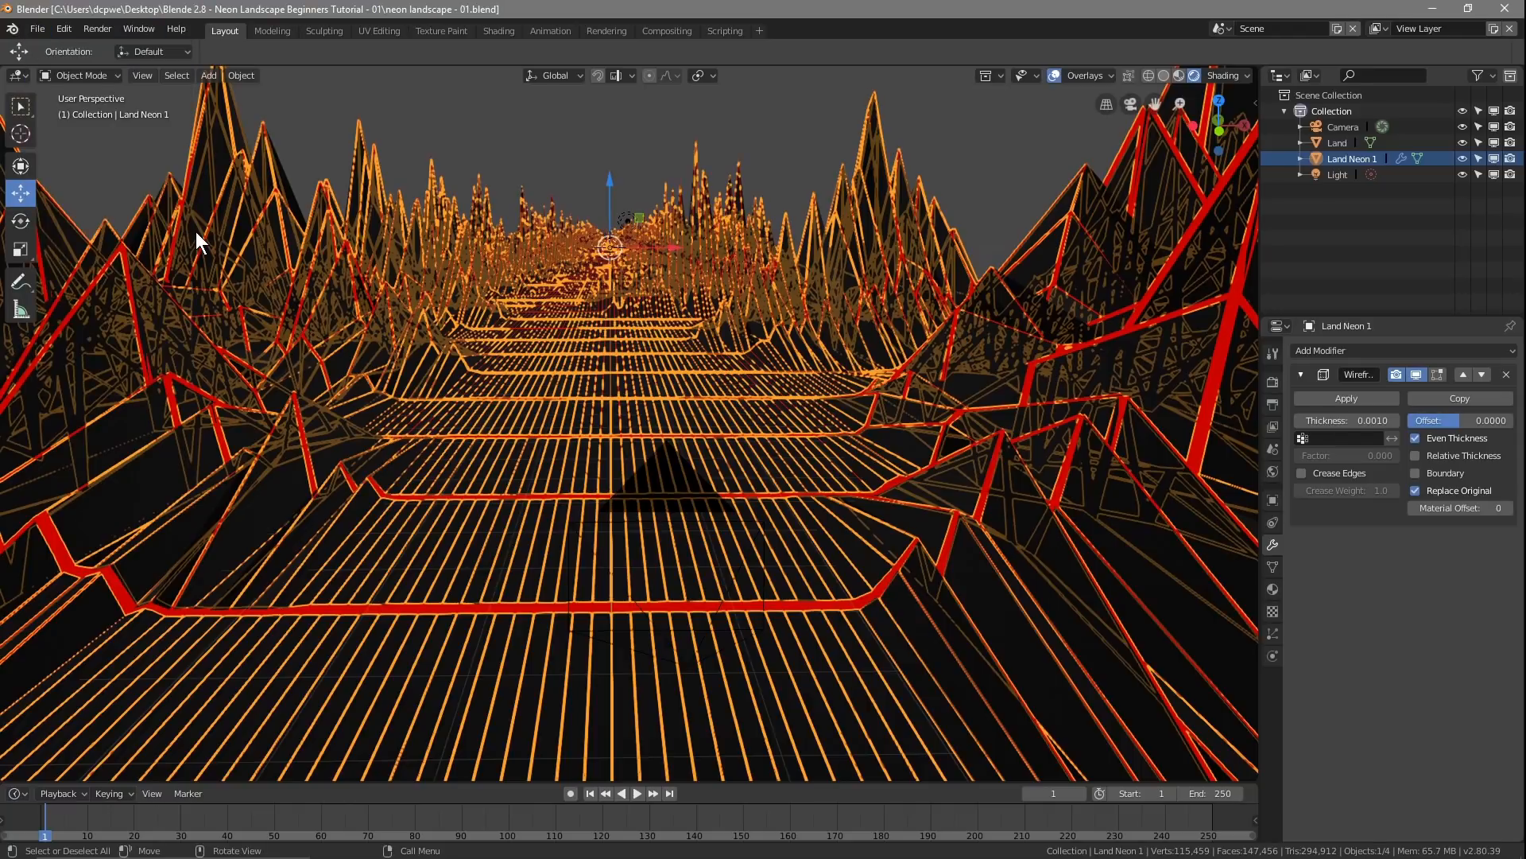
pyautogui.press('F12')
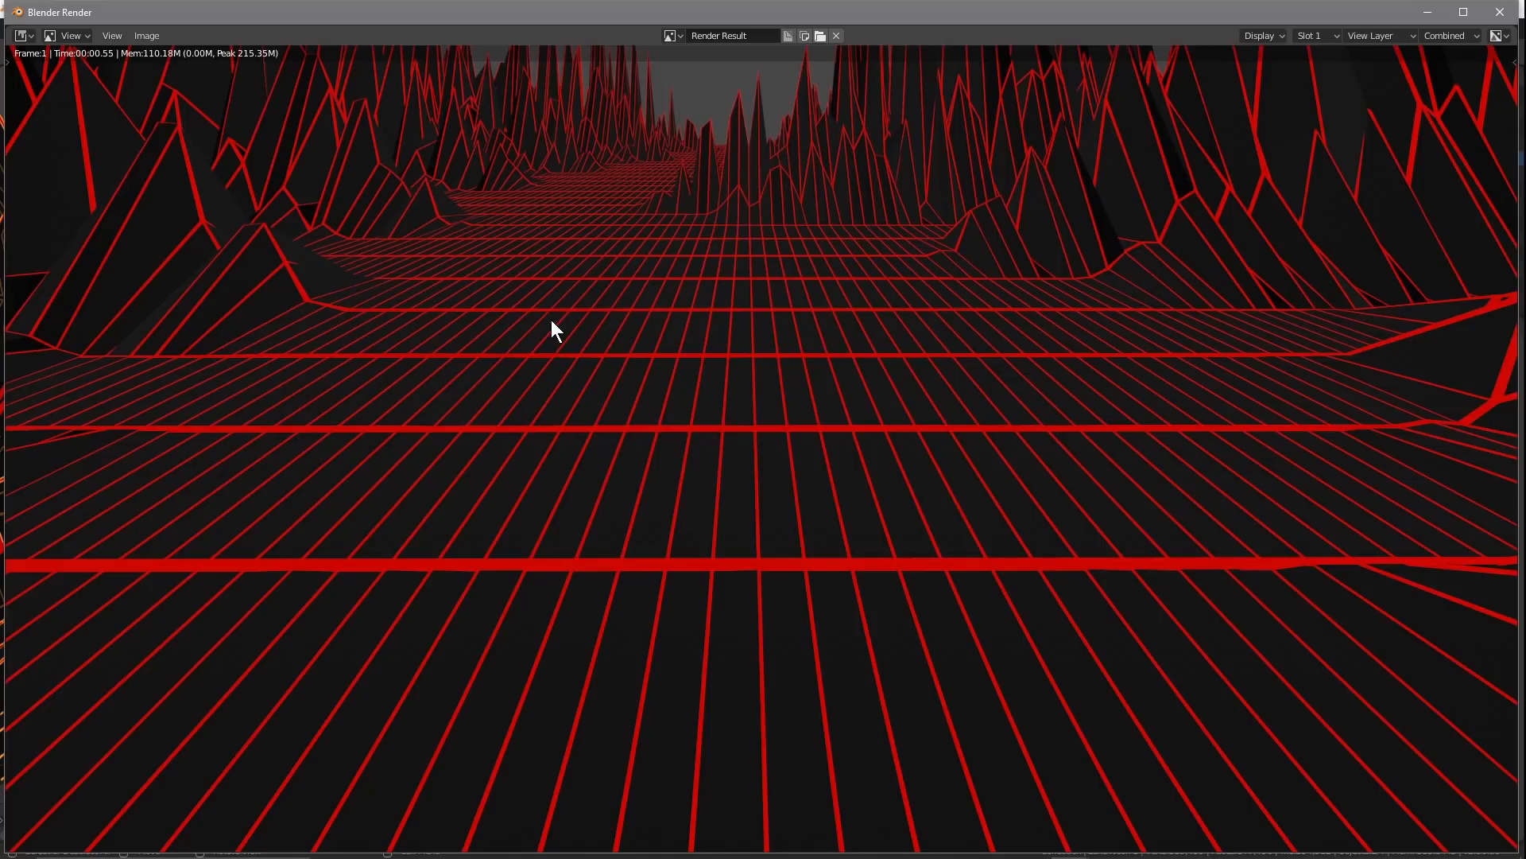
pyautogui.click(1500, 12)
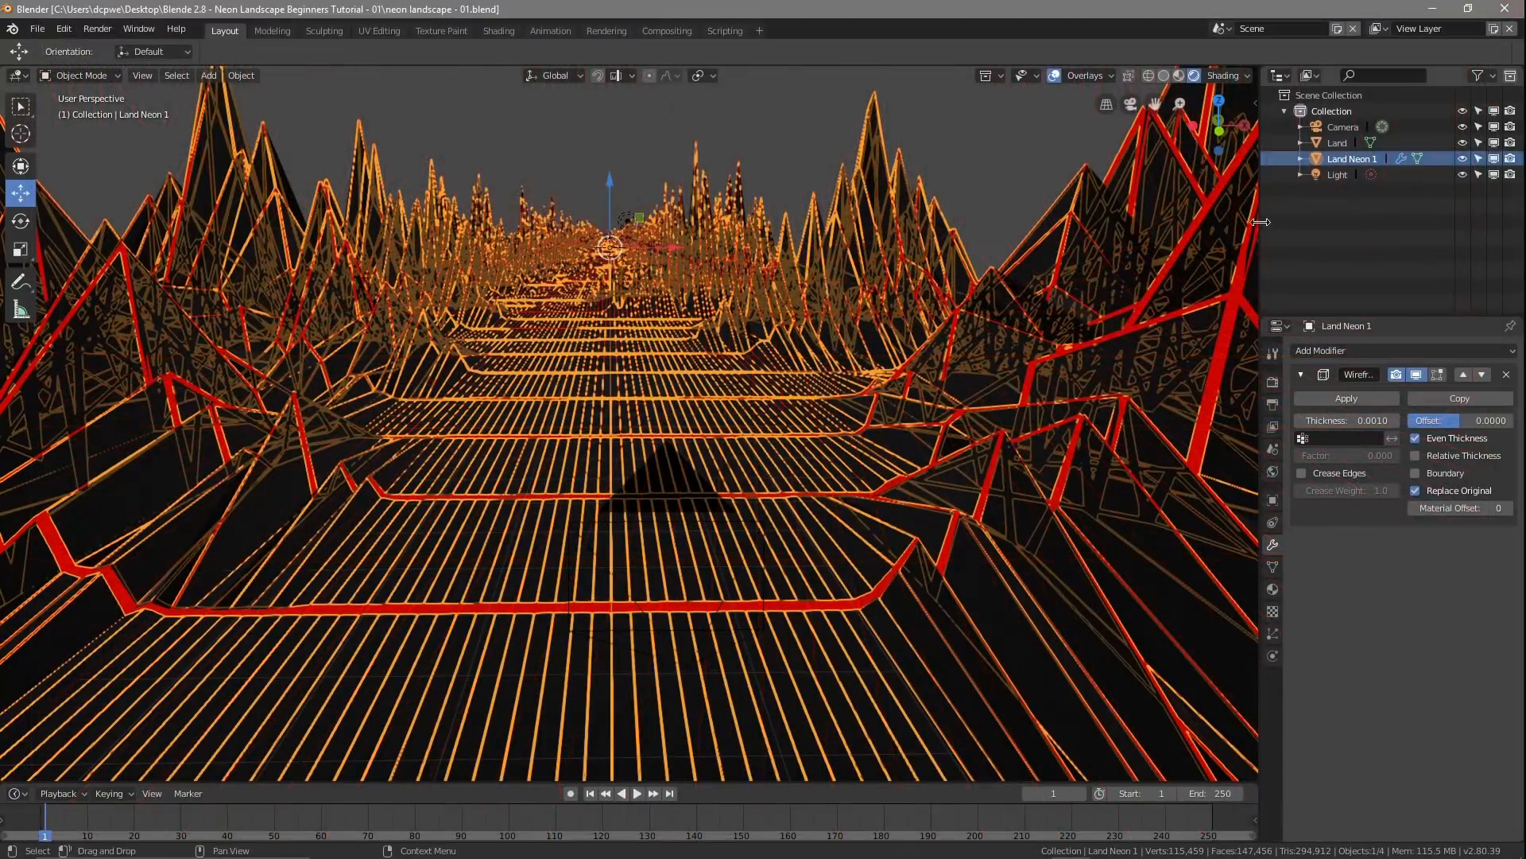
# Step: Duplicate Land Neon 1 in place and rename the copy as "Land Neon 2"
pyautogui.click(1336, 162)
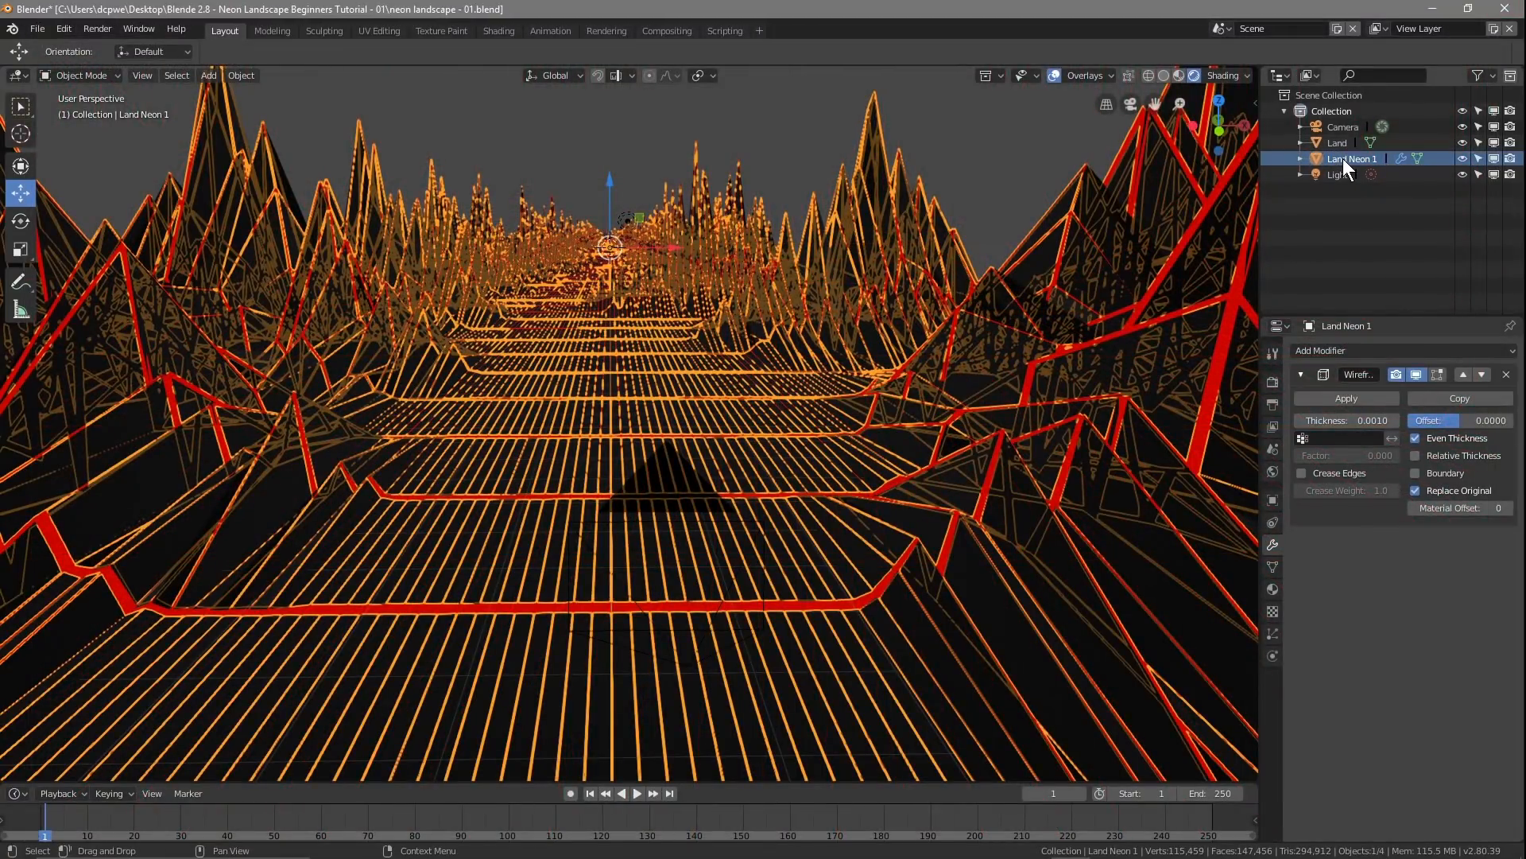
pyautogui.hotkey('shift', 'd')
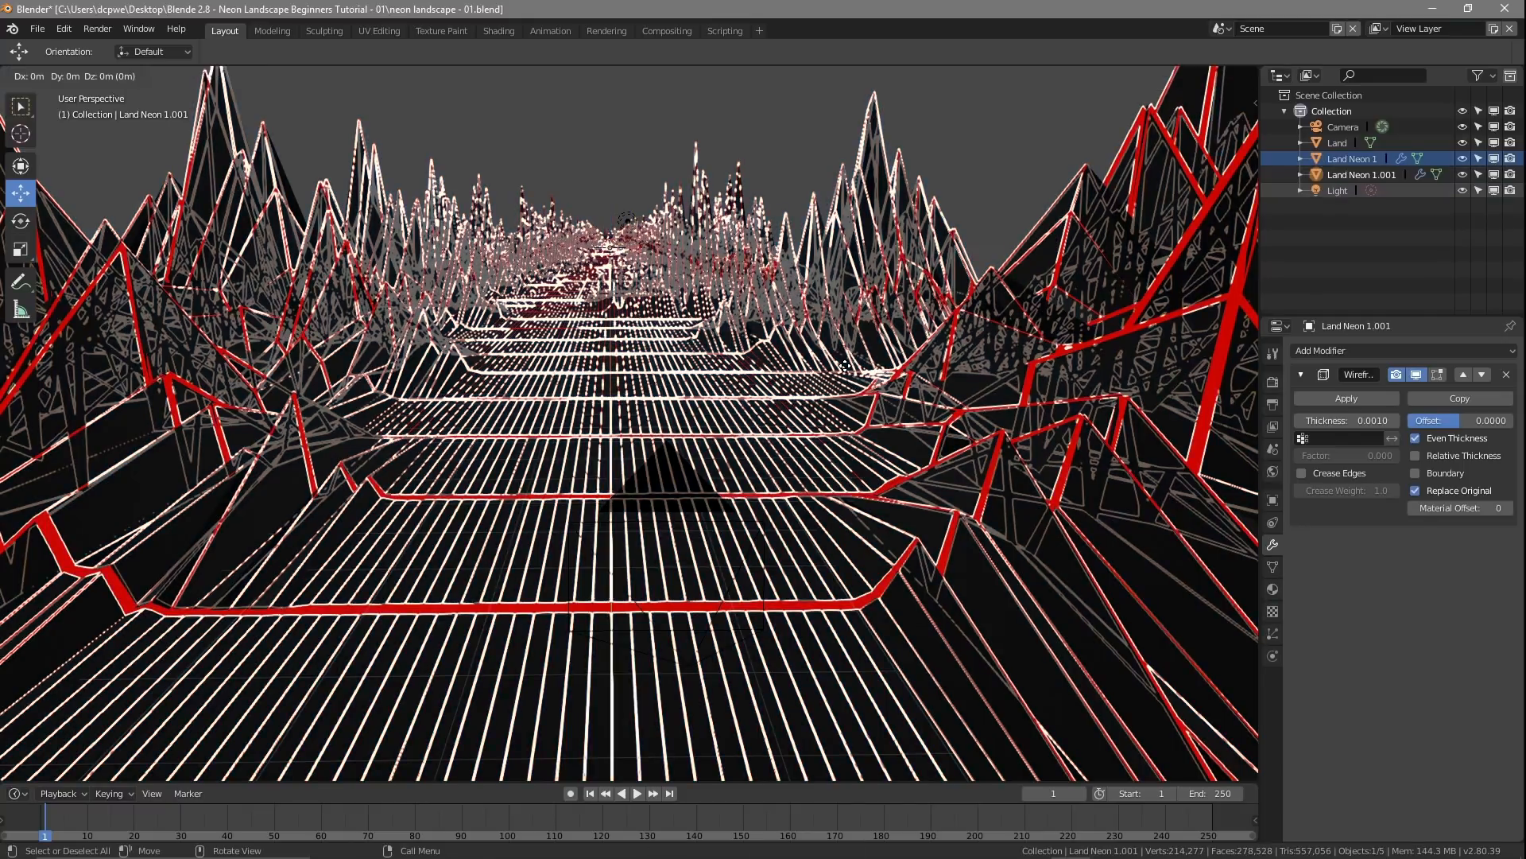
pyautogui.rightClick(845, 365)
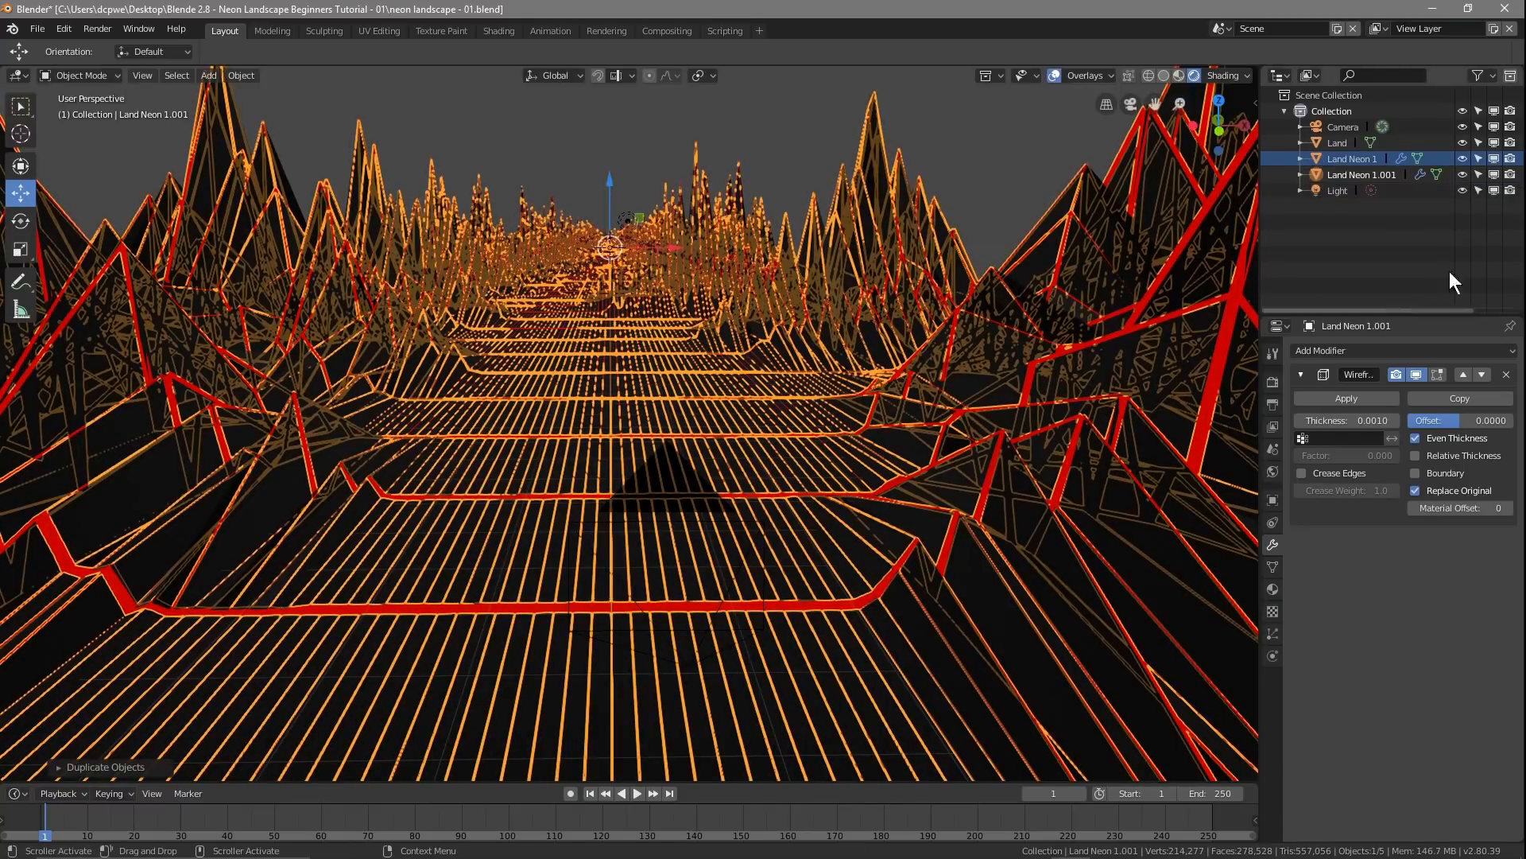
pyautogui.click(1356, 175)
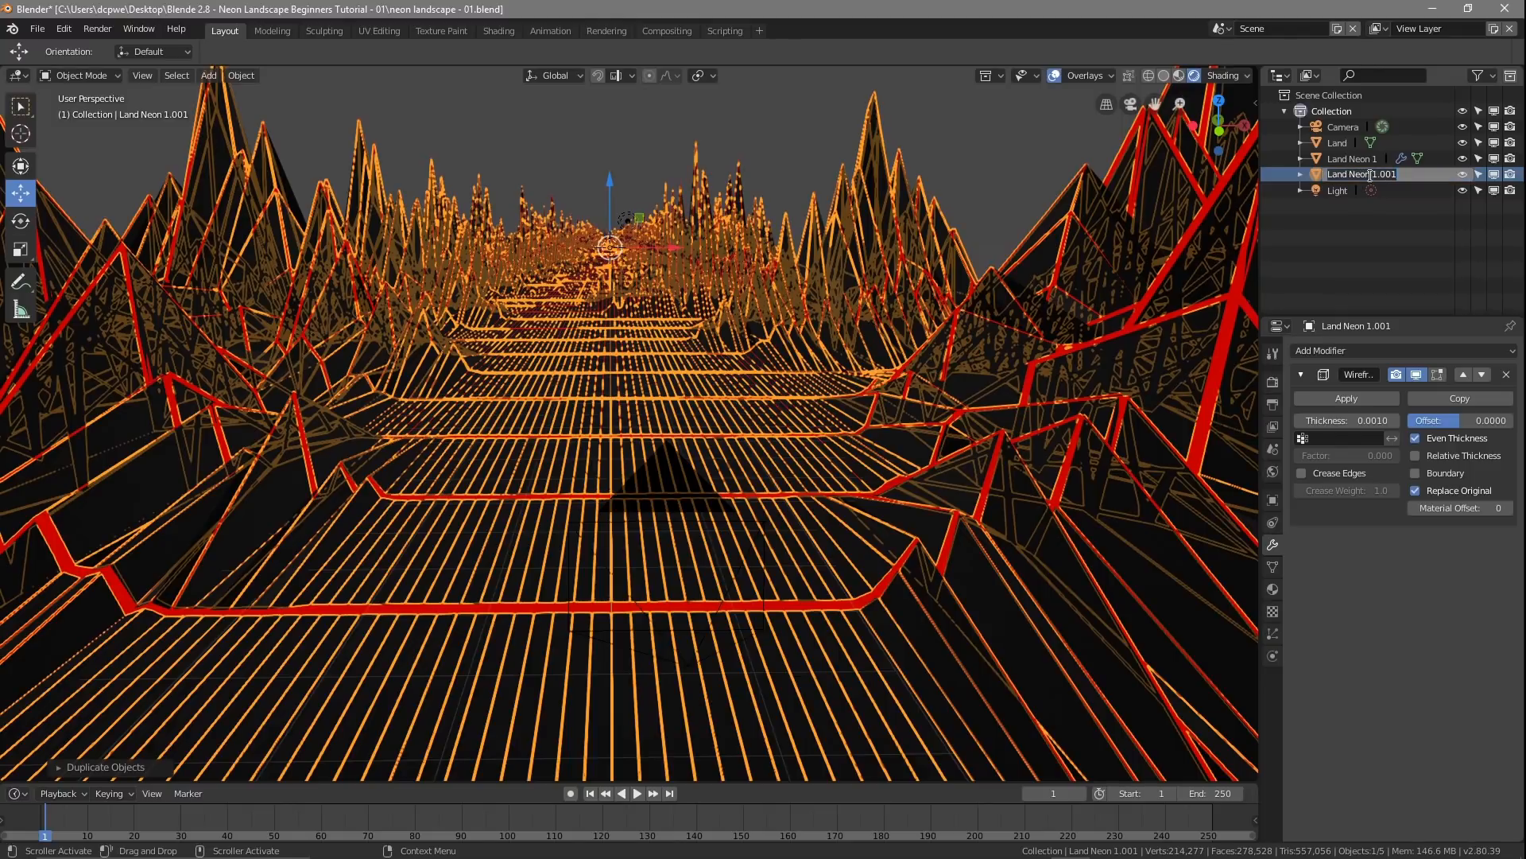
pyautogui.doubleClick(1372, 172)
pyautogui.moveTo(1371, 173); pyautogui.dragTo(1434, 182)
pyautogui.write('2')
pyautogui.press('Return')
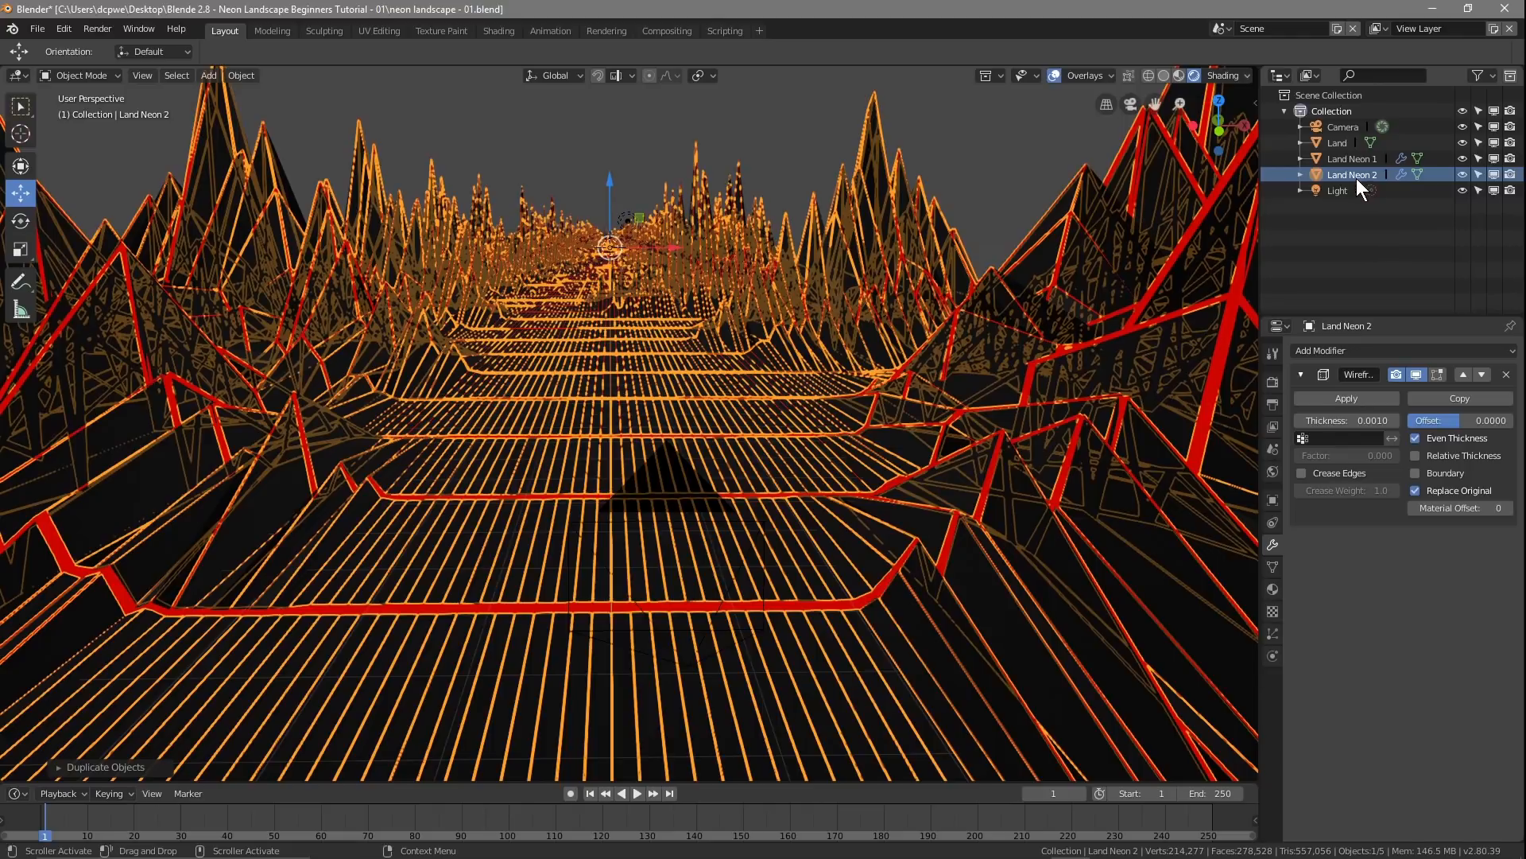
# Step: Remove the shared red material from Land Neon 2 and create a new material for it
pyautogui.click(1274, 588)
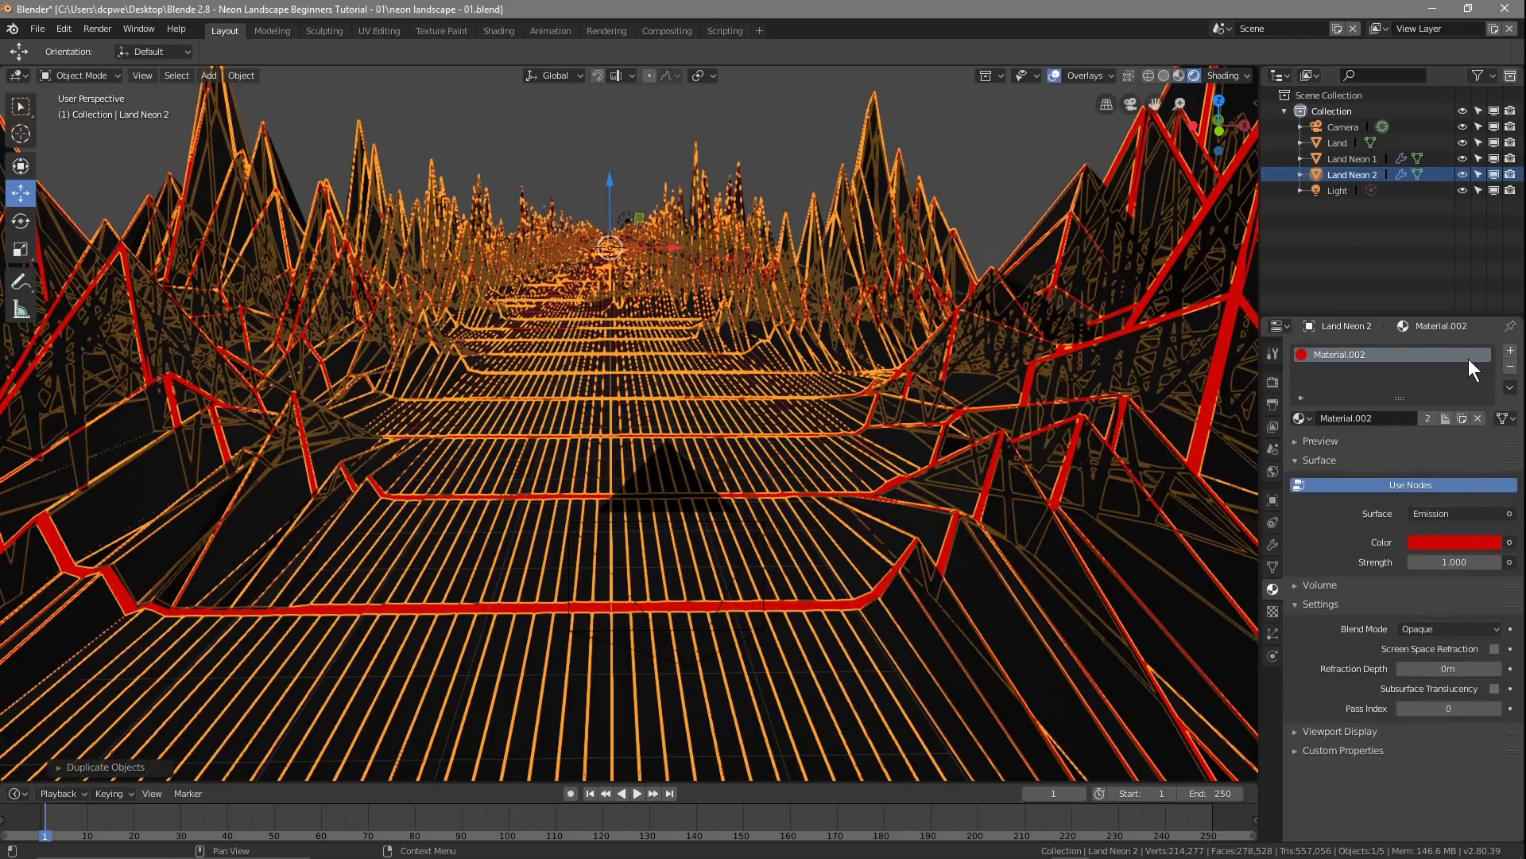
pyautogui.click(1510, 368)
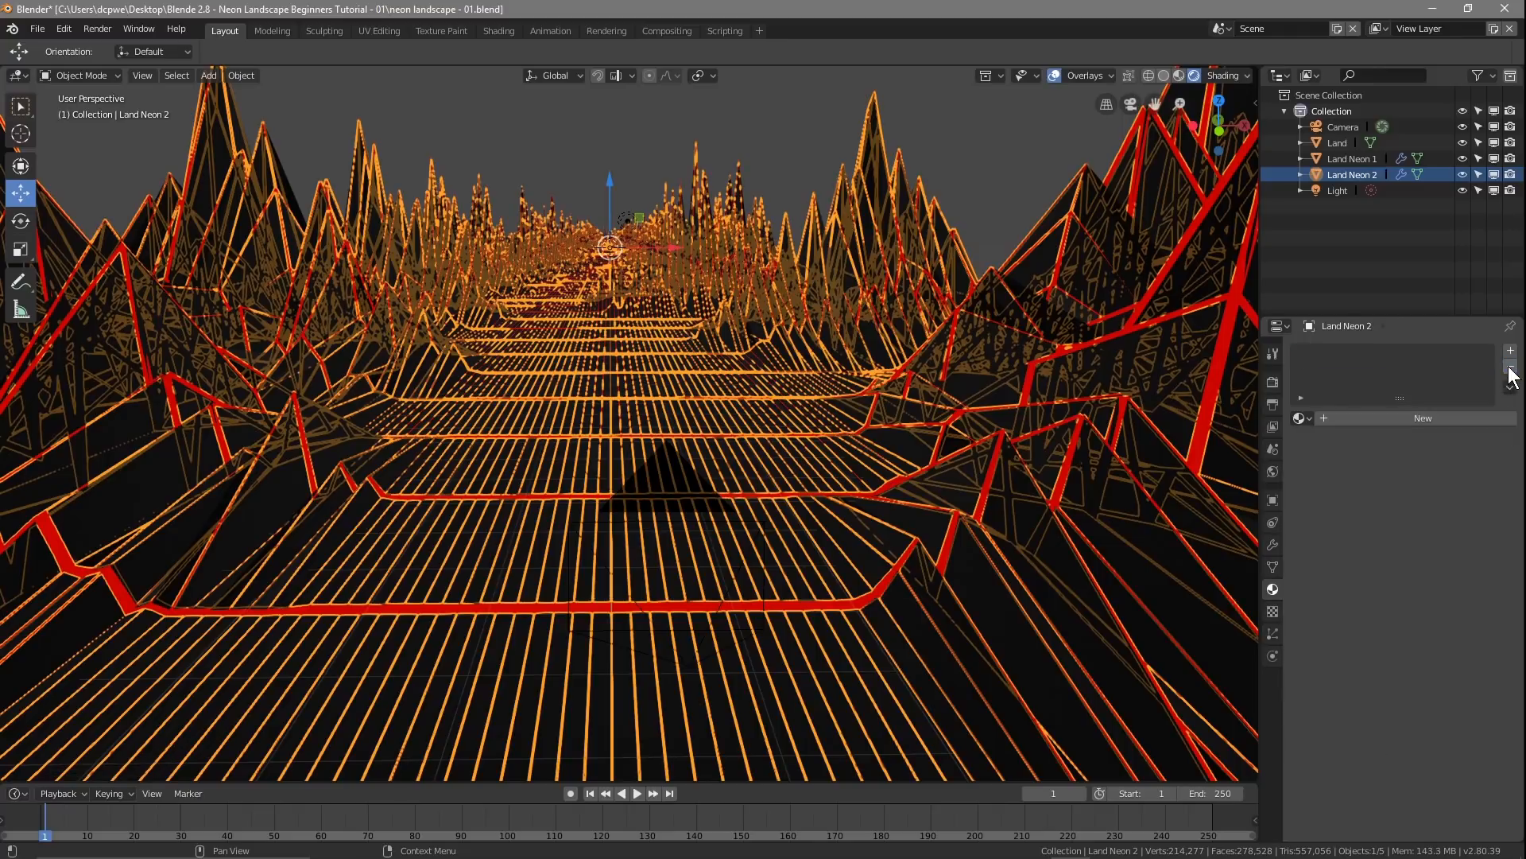
pyautogui.click(1420, 417)
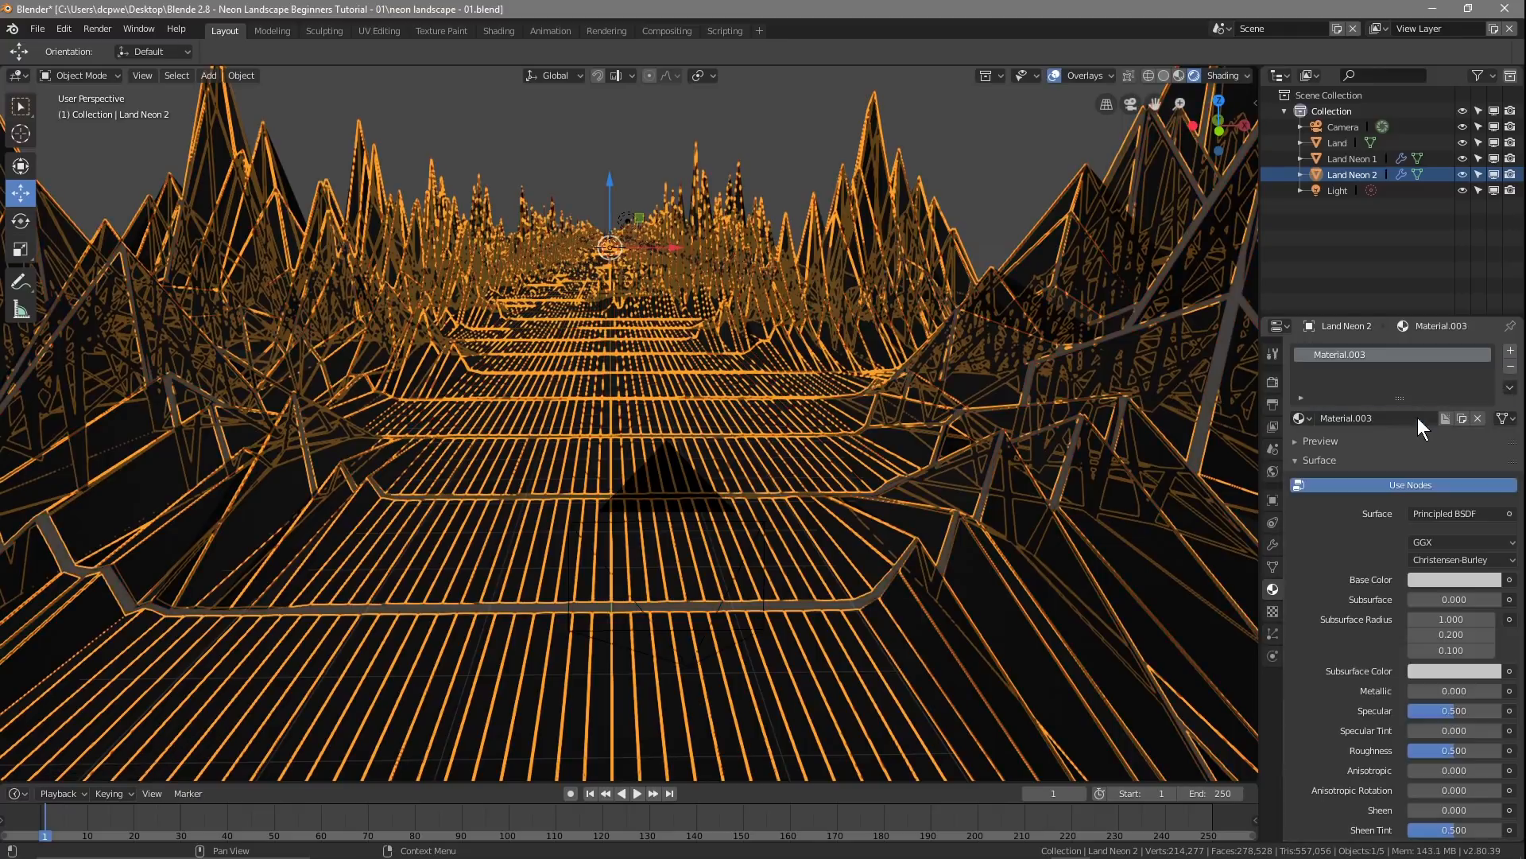
# Step: Change the surface of Land Neon 2's material to Emission with a yellow color, about R 1.000, G 0.450, B 0.000
pyautogui.click(1441, 579)
pyautogui.click(1440, 514)
pyautogui.click(1353, 198)
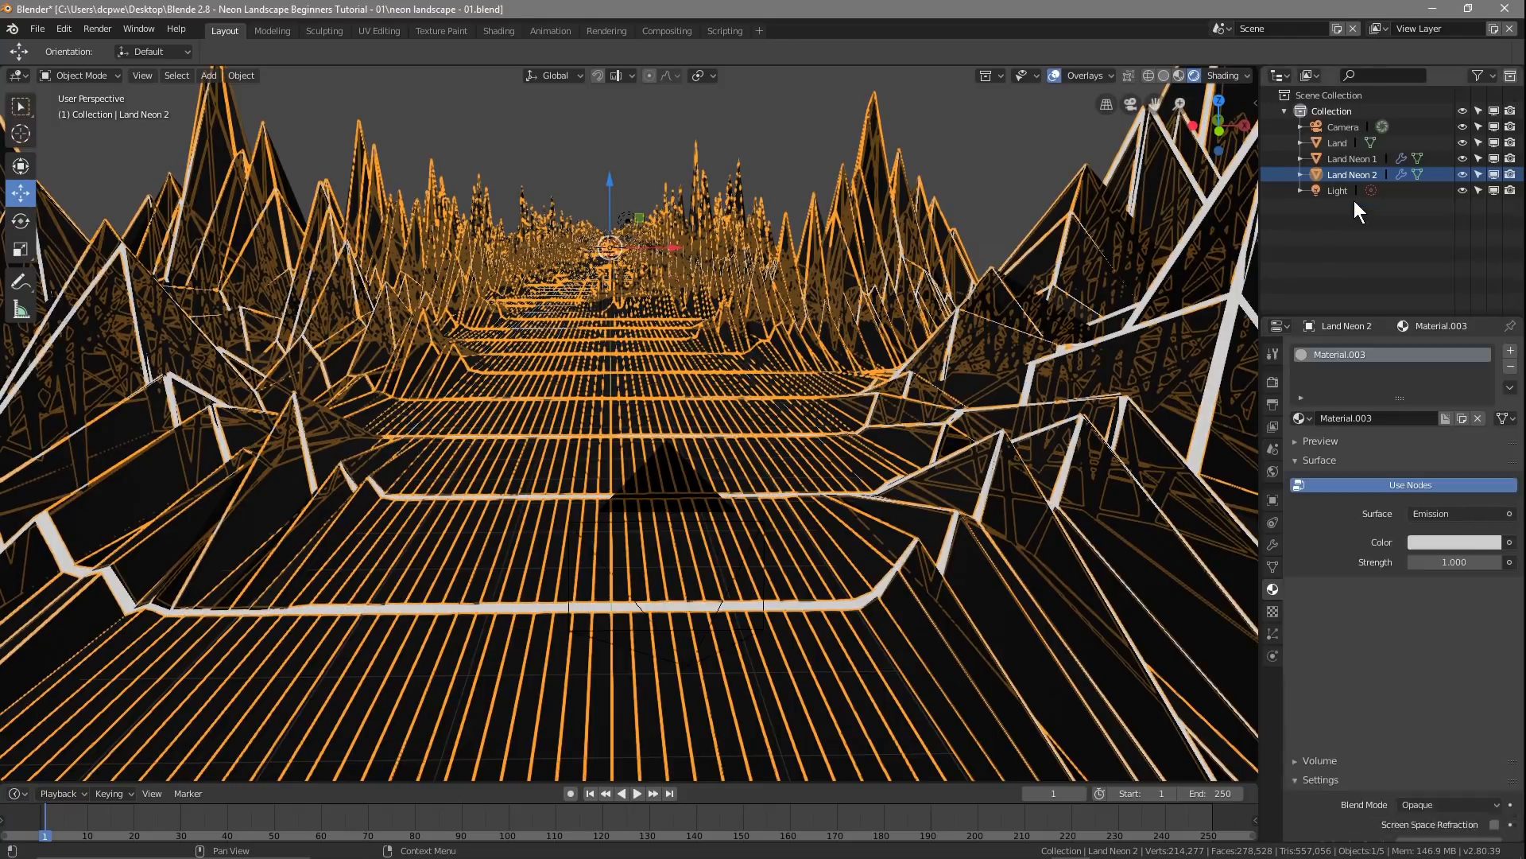
pyautogui.click(1436, 542)
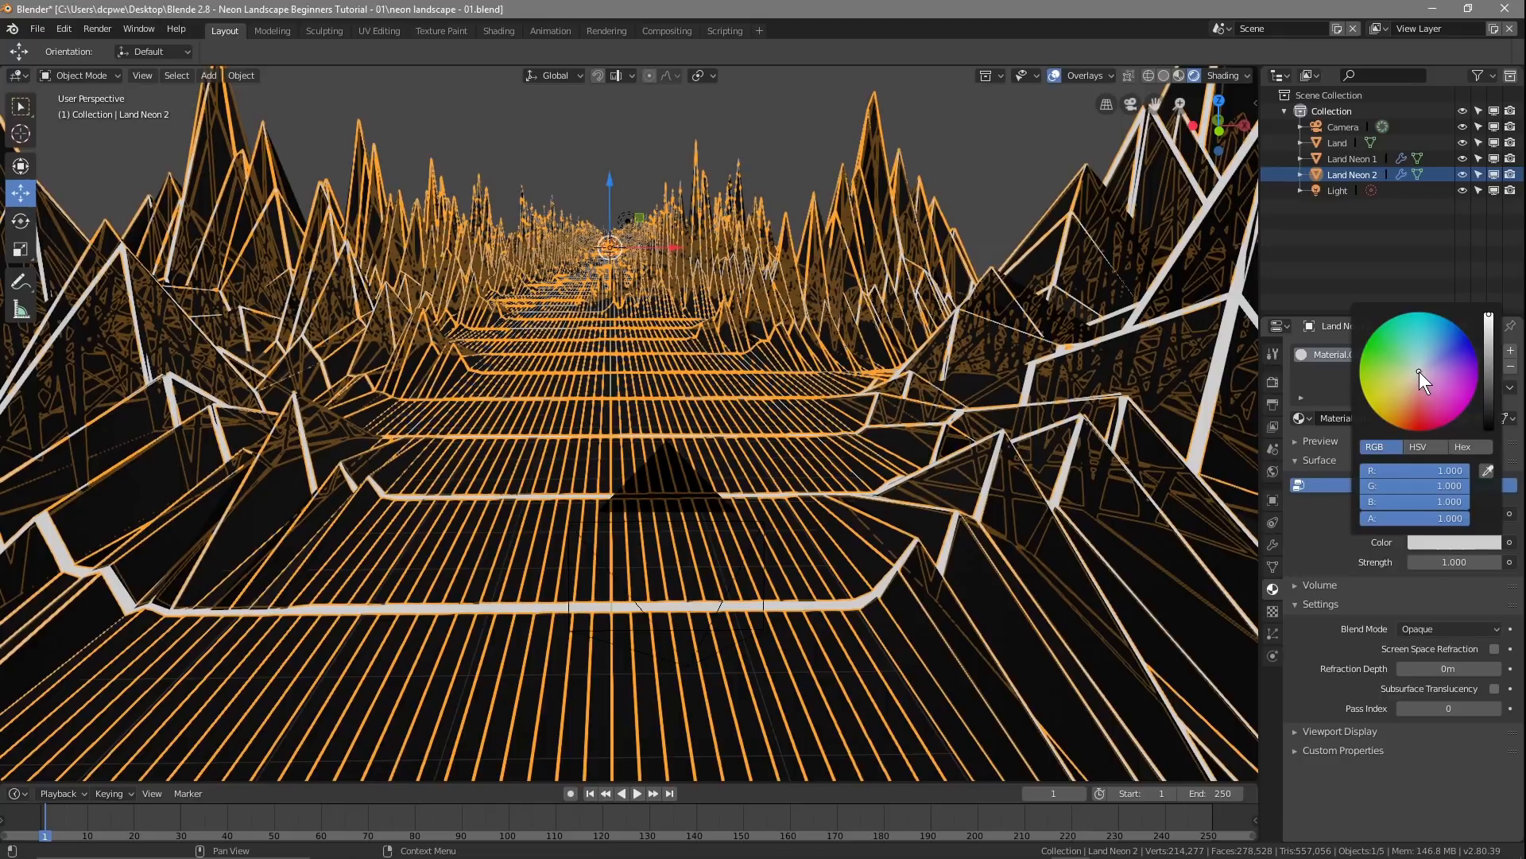
pyautogui.moveTo(1419, 370); pyautogui.dragTo(1378, 415)
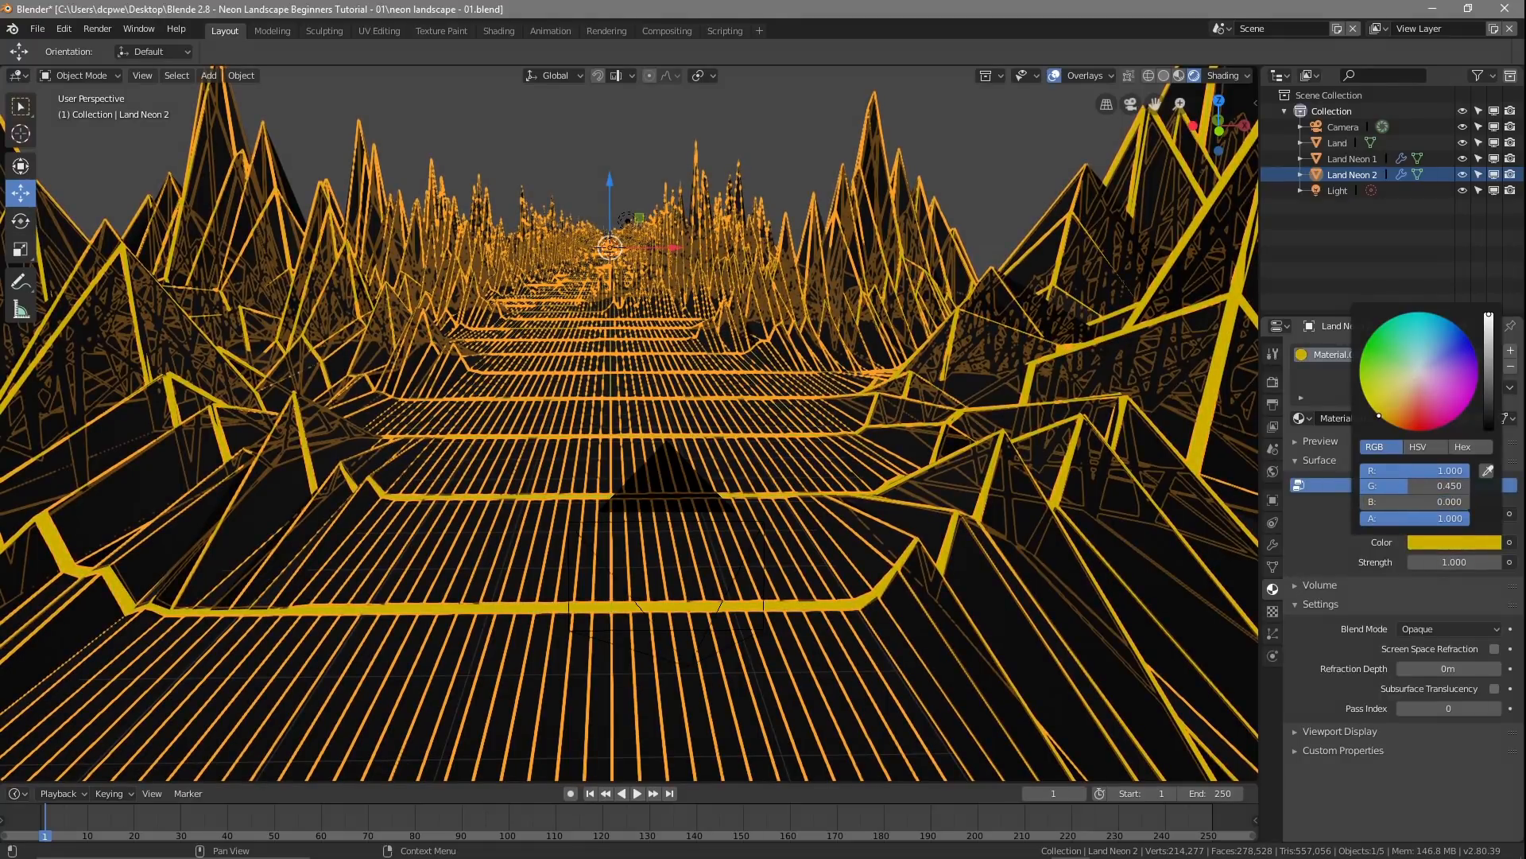
pyautogui.moveTo(1378, 415); pyautogui.dragTo(1380, 415)
# Step: Set Land Neon 2's X location to 0.02 m and save the project file
pyautogui.click(1272, 499)
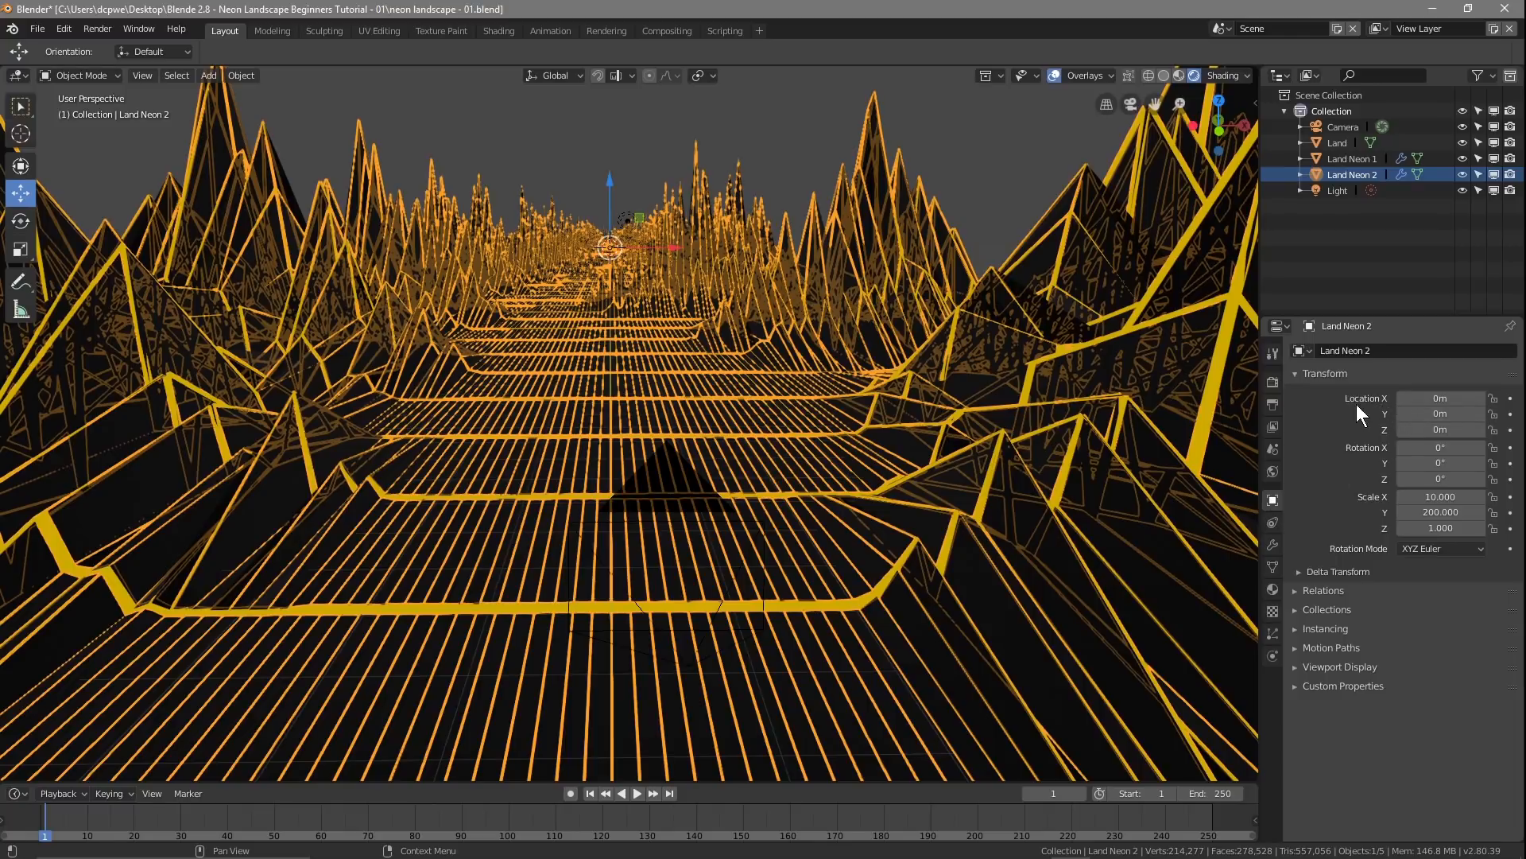
pyautogui.click(1480, 398)
pyautogui.click(1480, 398)
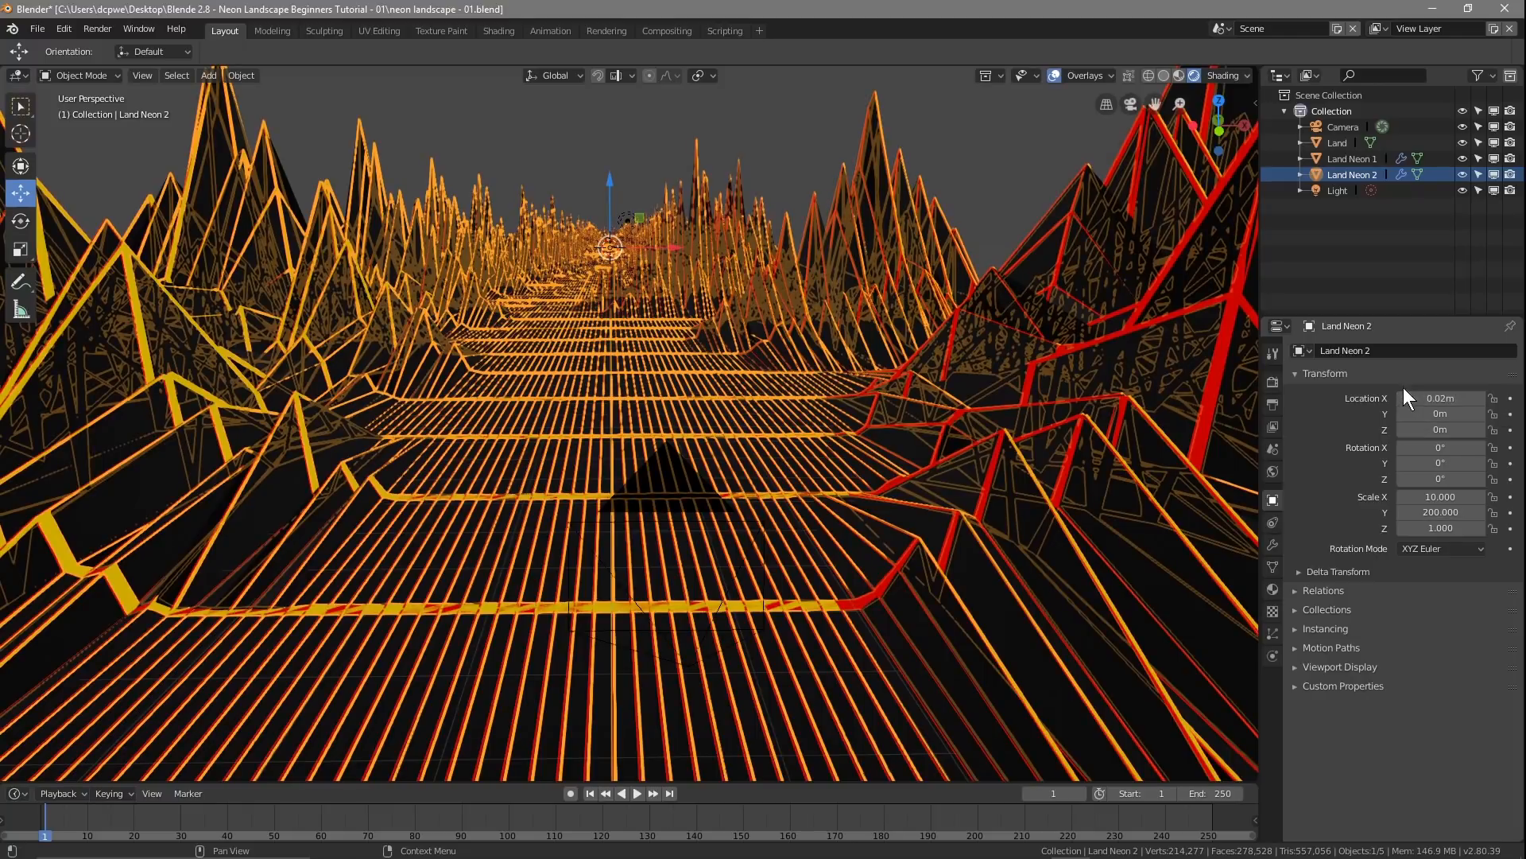
pyautogui.click(37, 29)
pyautogui.click(56, 156)
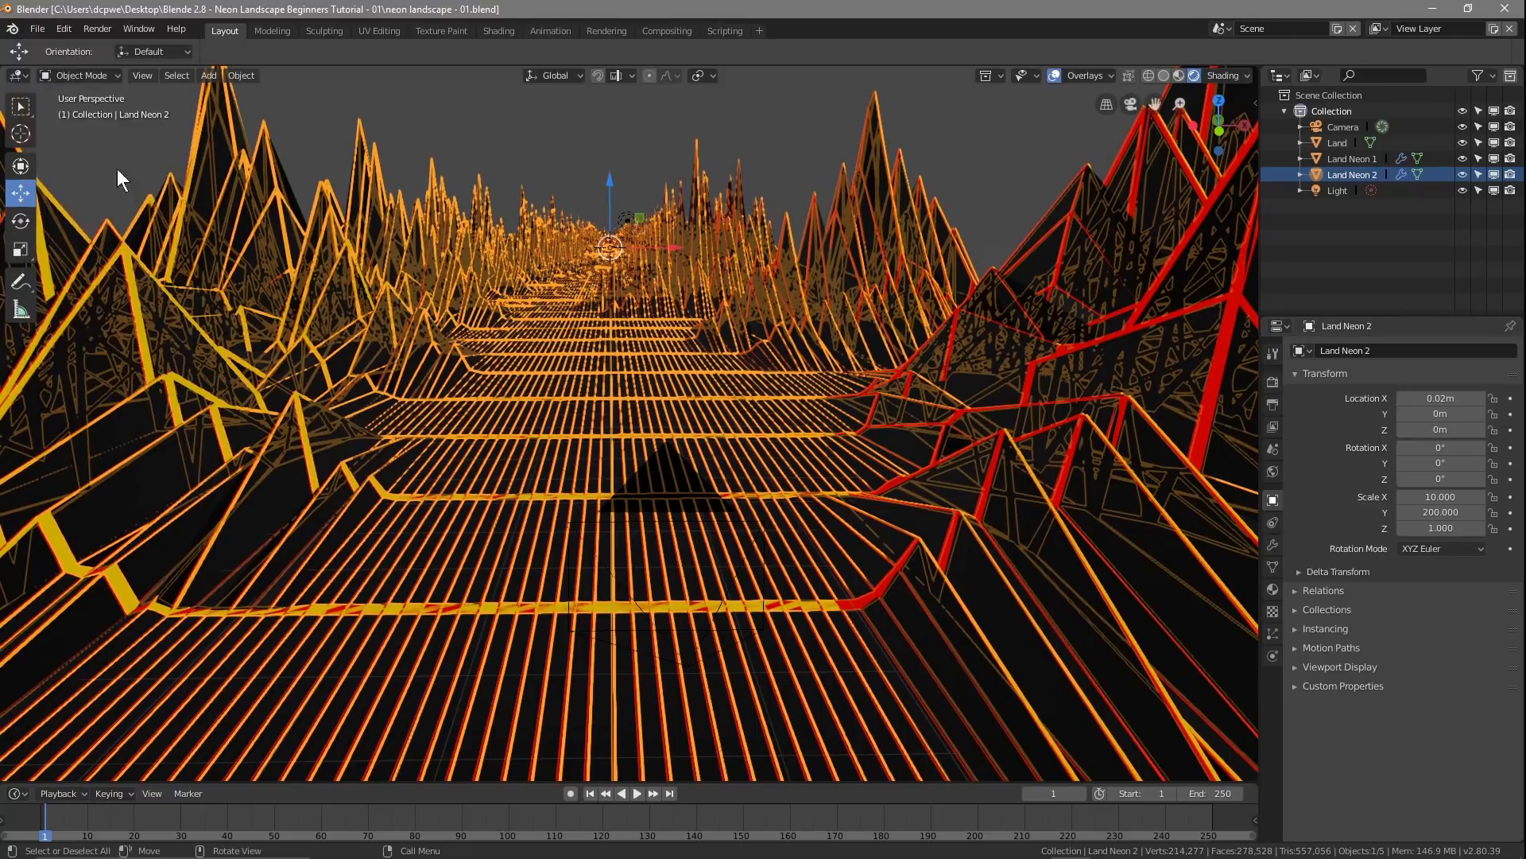
# Step: Enable Bloom in the Eevee render settings and darken the world background color to black
pyautogui.click(1274, 382)
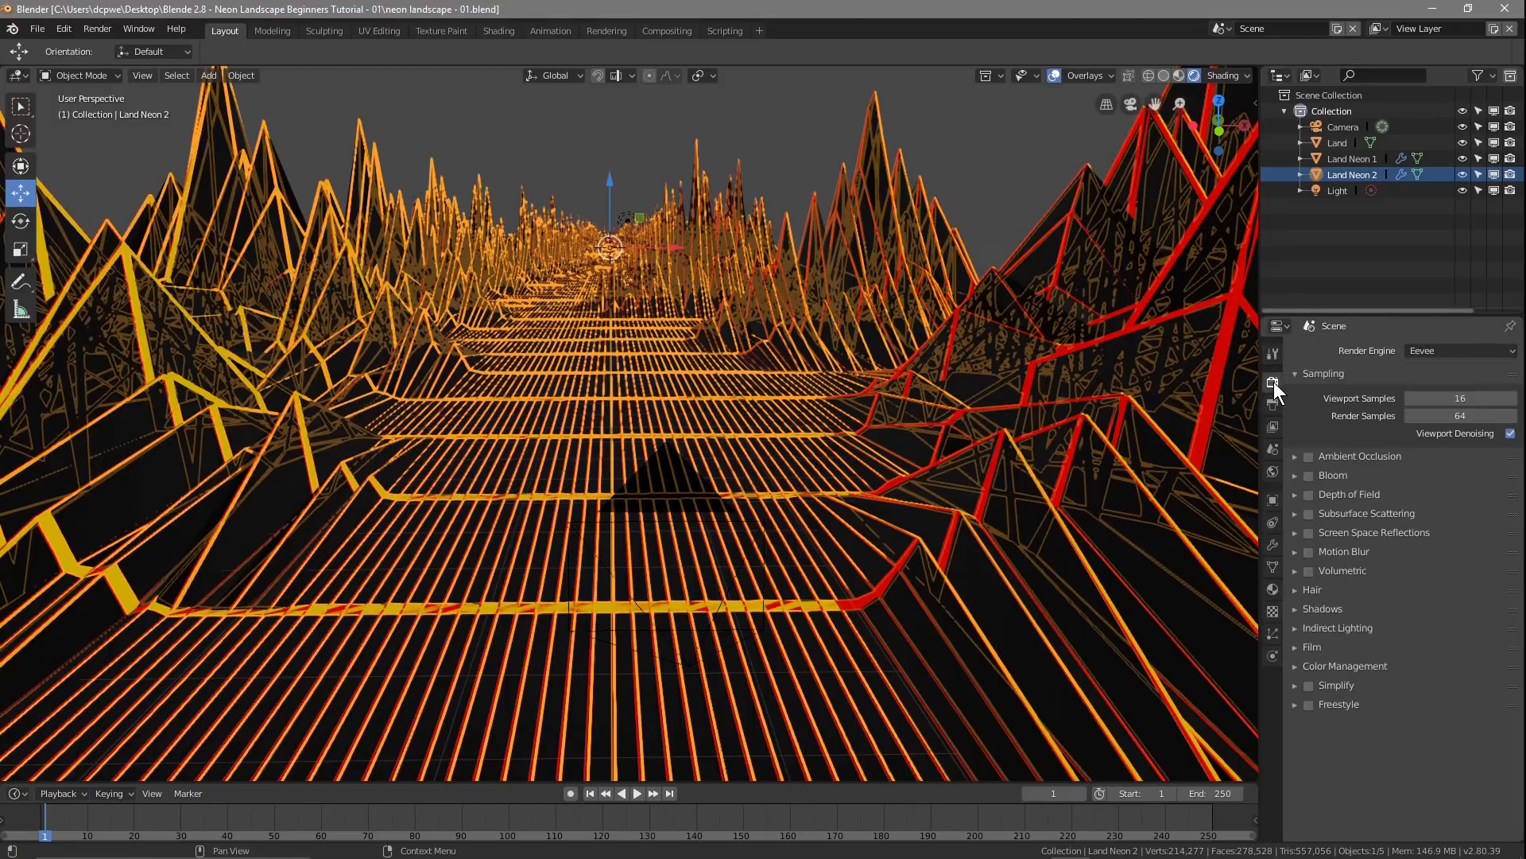
pyautogui.click(1308, 474)
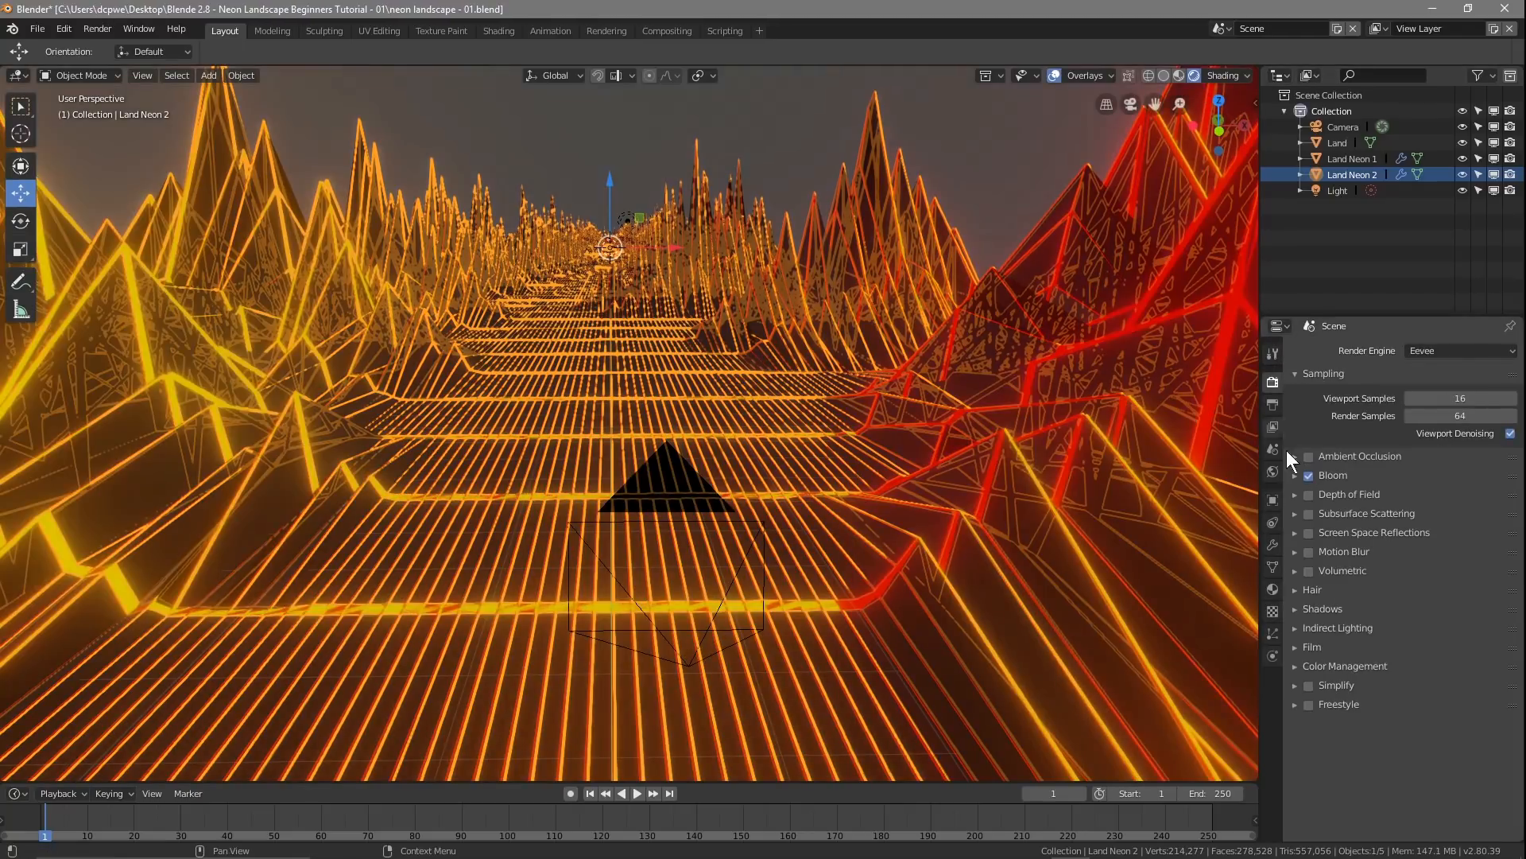
pyautogui.click(1274, 471)
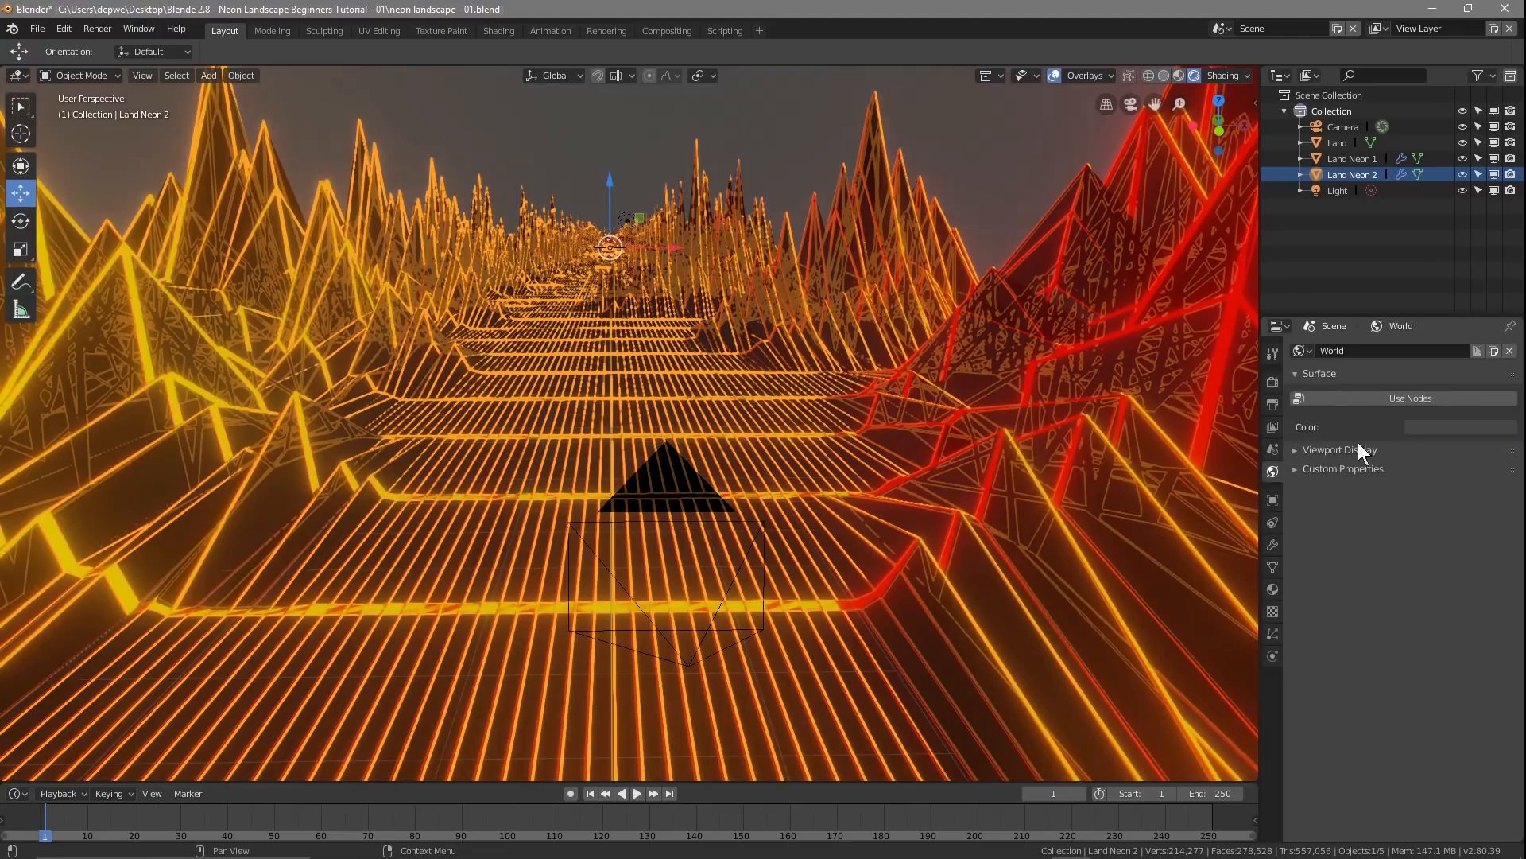
pyautogui.click(1466, 428)
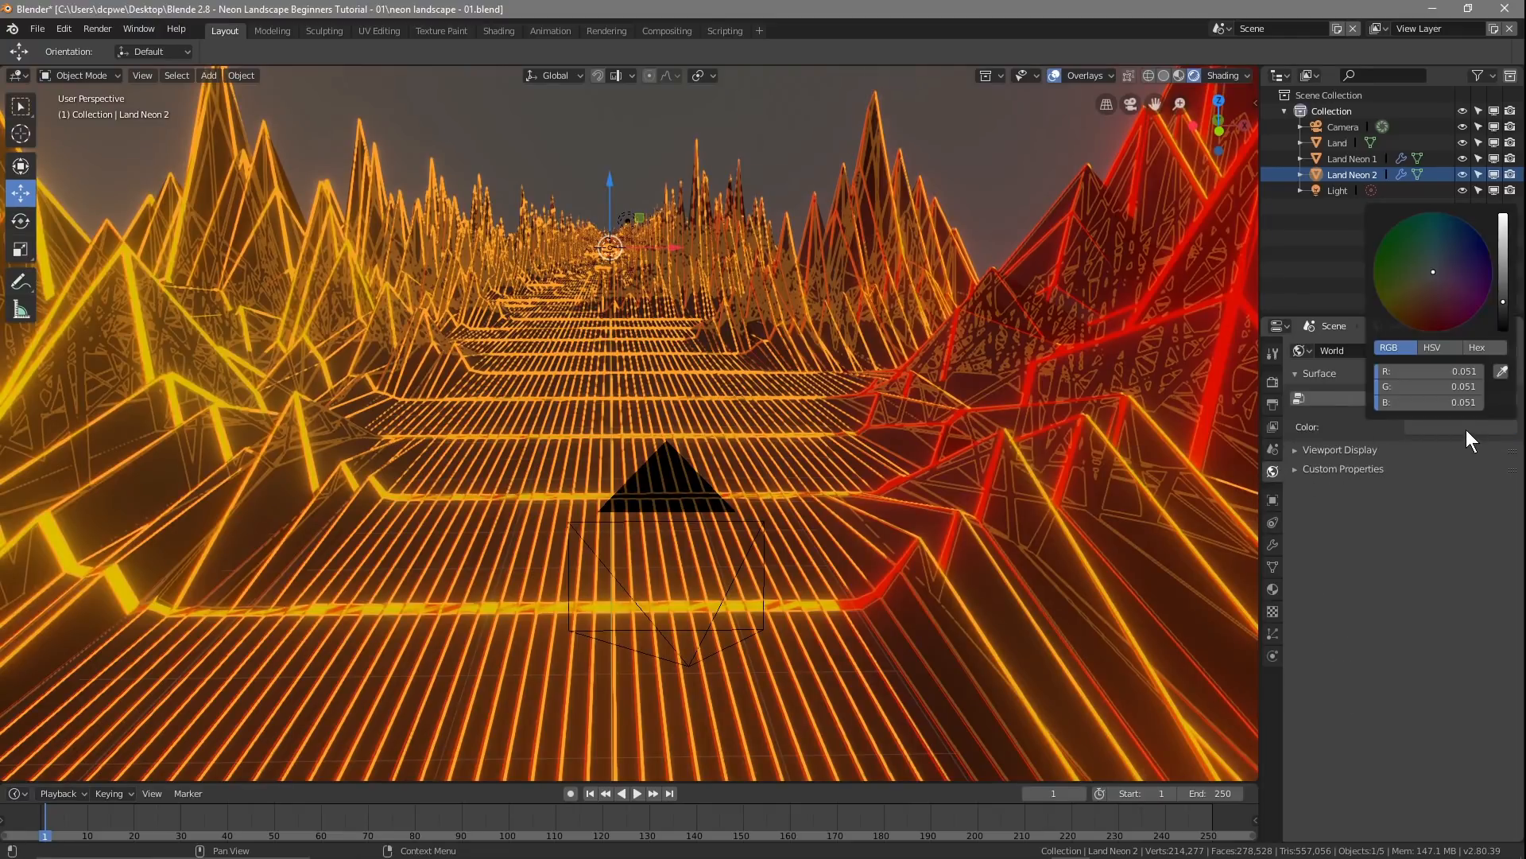
pyautogui.moveTo(1502, 305); pyautogui.dragTo(1502, 330)
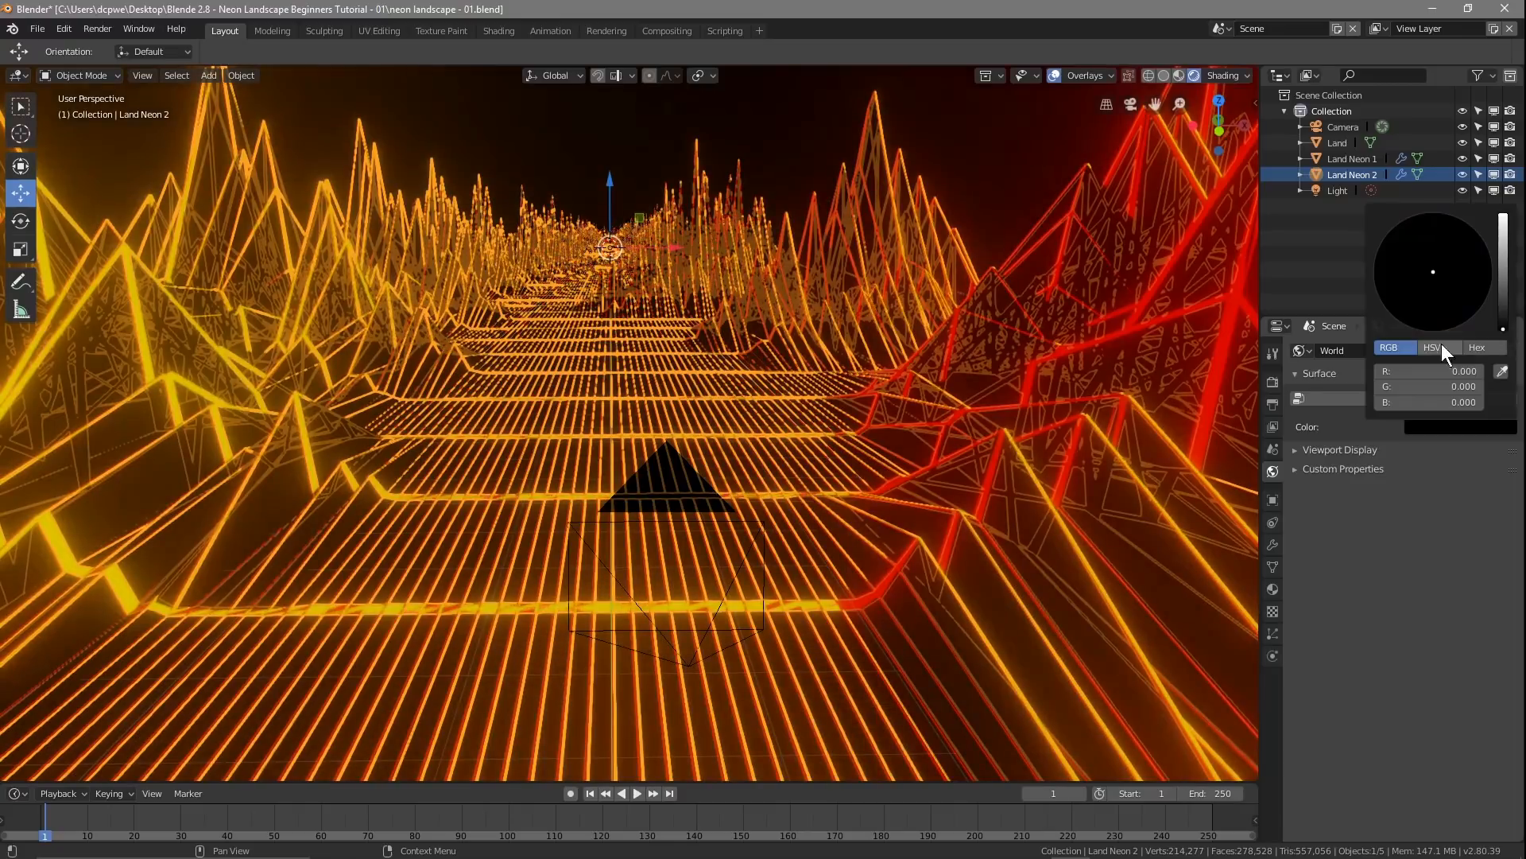
# Step: Save the project file, render the current frame as a test, and close the render window
pyautogui.hotkey('ctrl', 's')
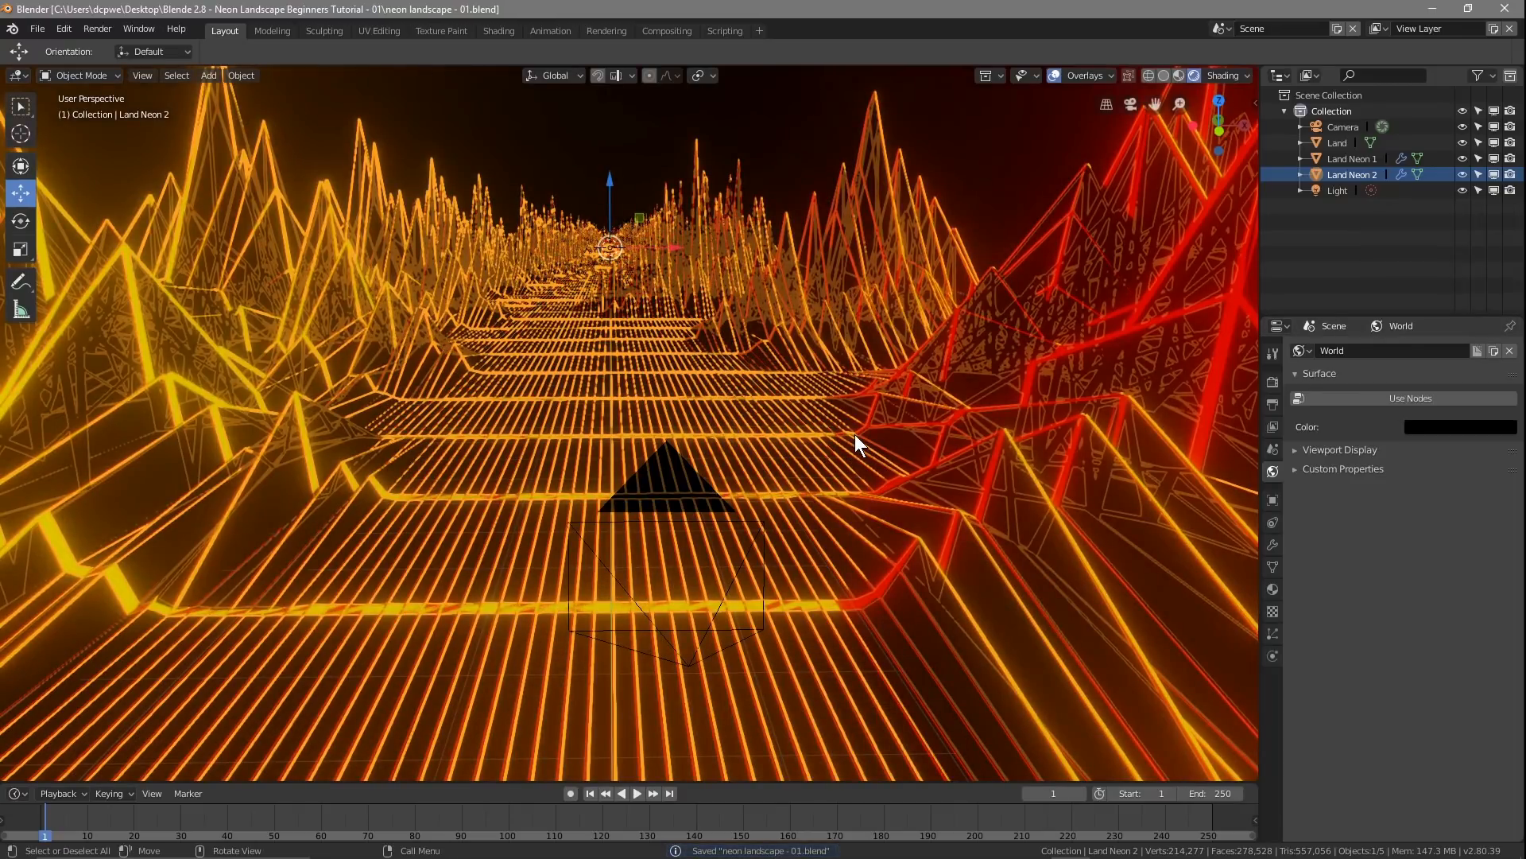
pyautogui.press('F12')
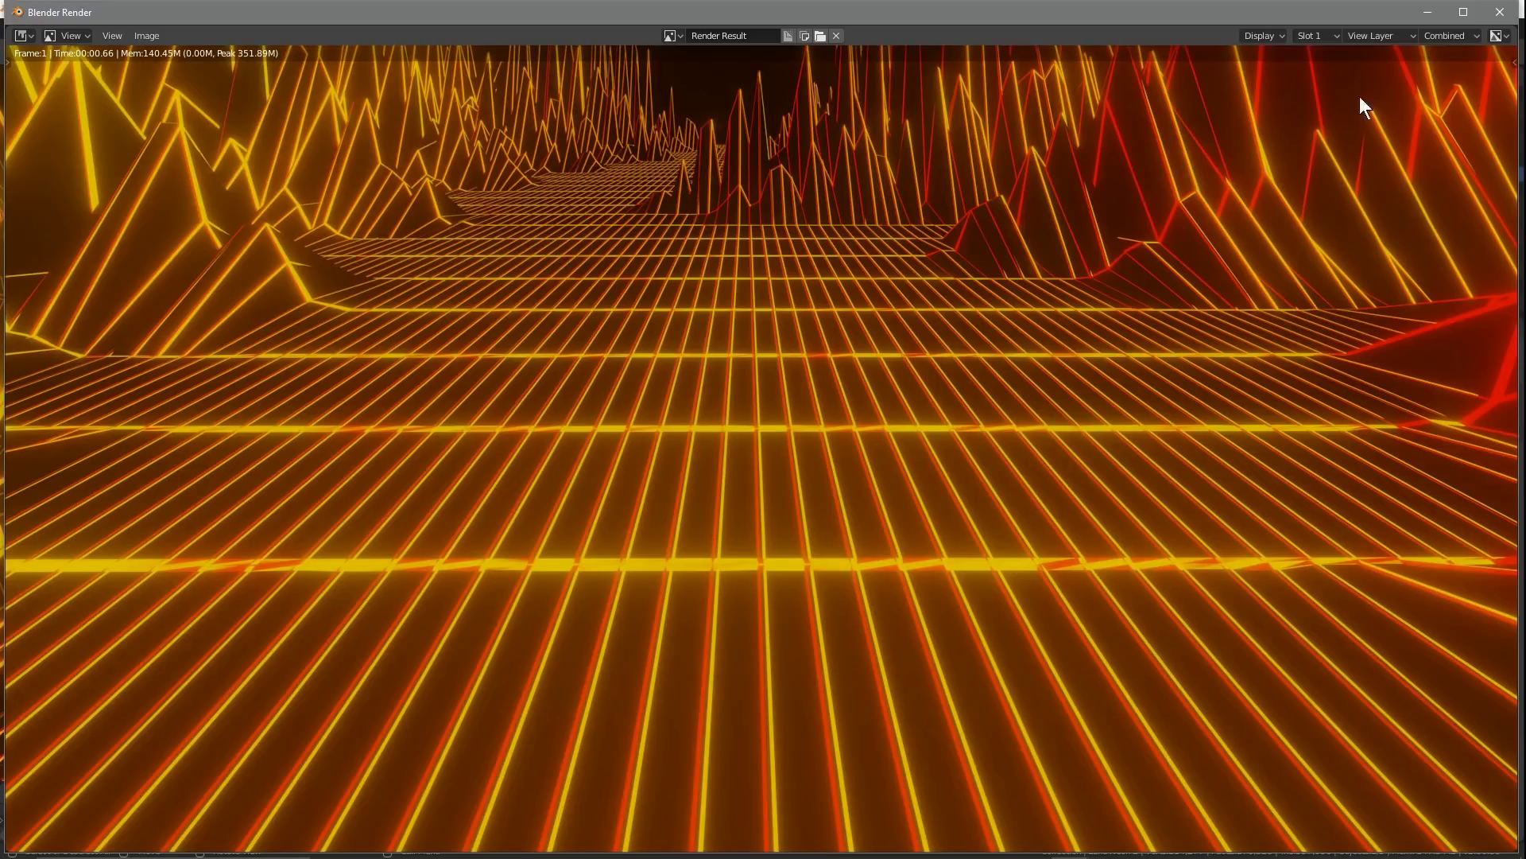
pyautogui.click(1500, 12)
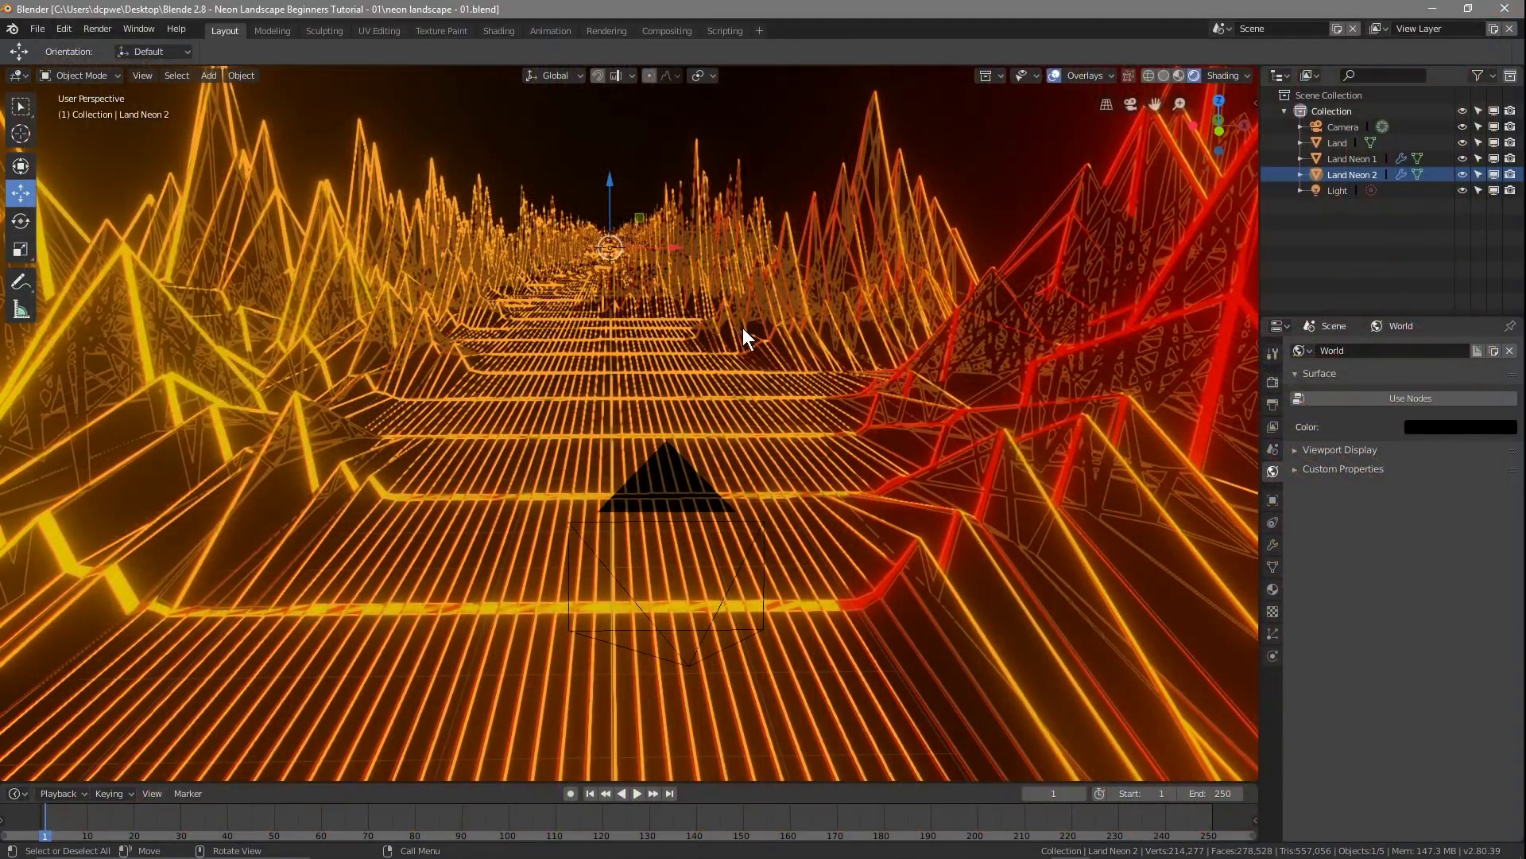
# Step: Look through the camera, set its focal length to 36 mm, and render a test frame
pyautogui.press('KP_0')
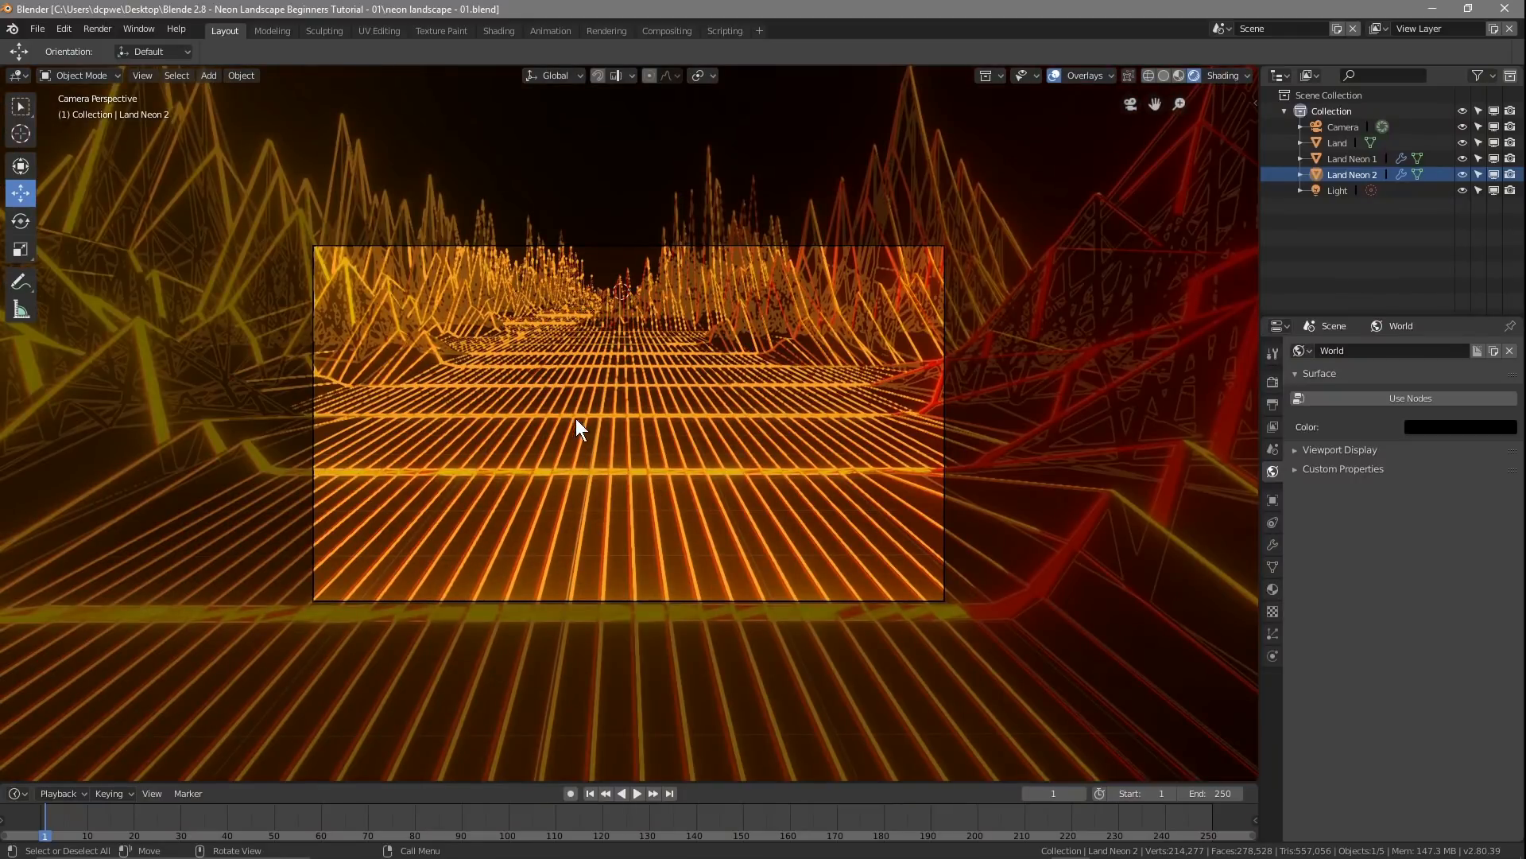
pyautogui.scroll(2, 570, 418)
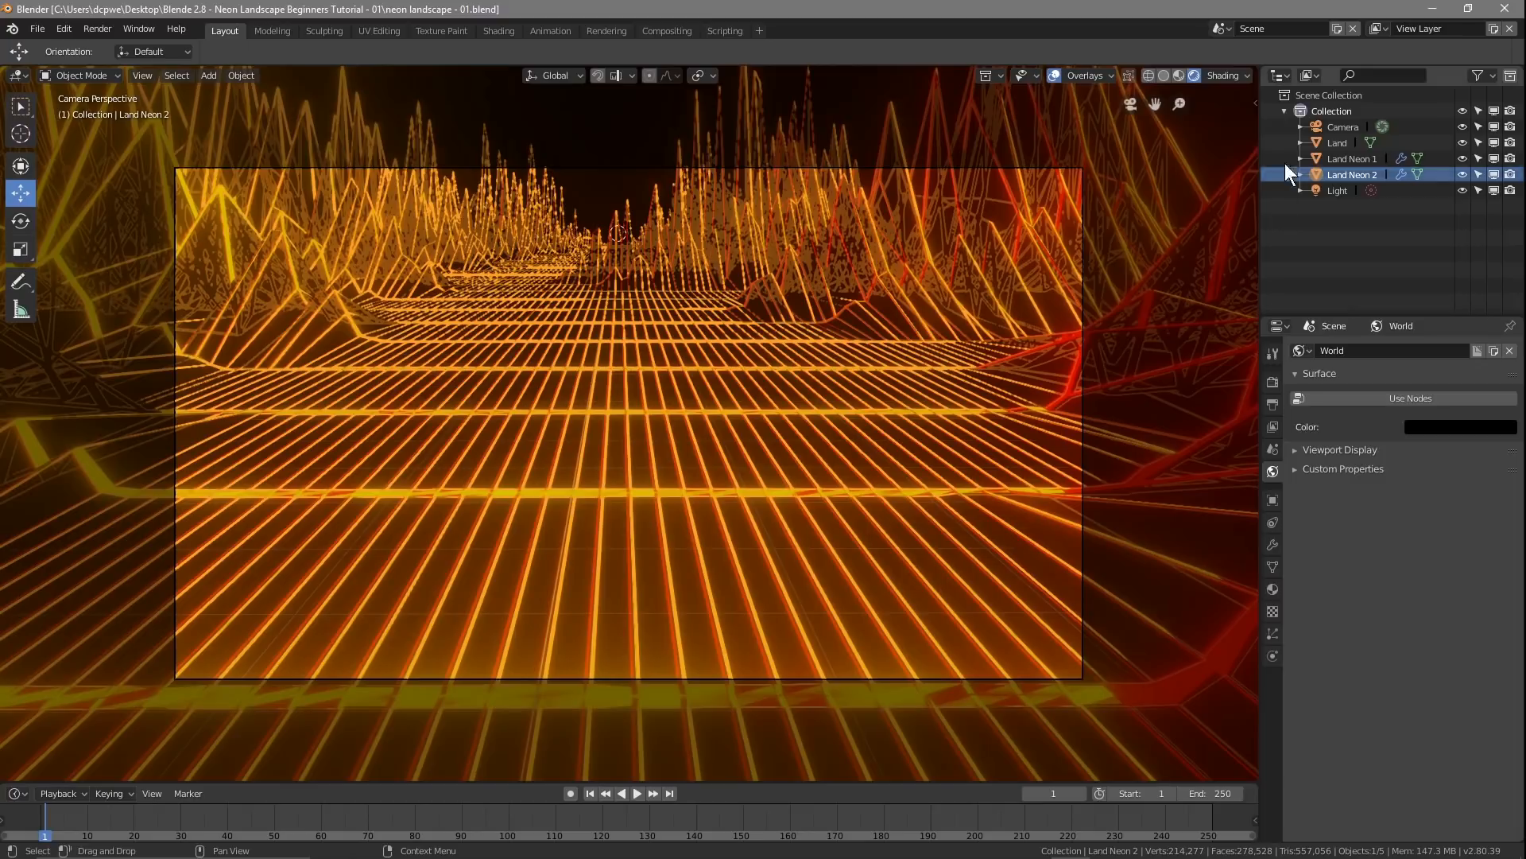
pyautogui.click(1324, 129)
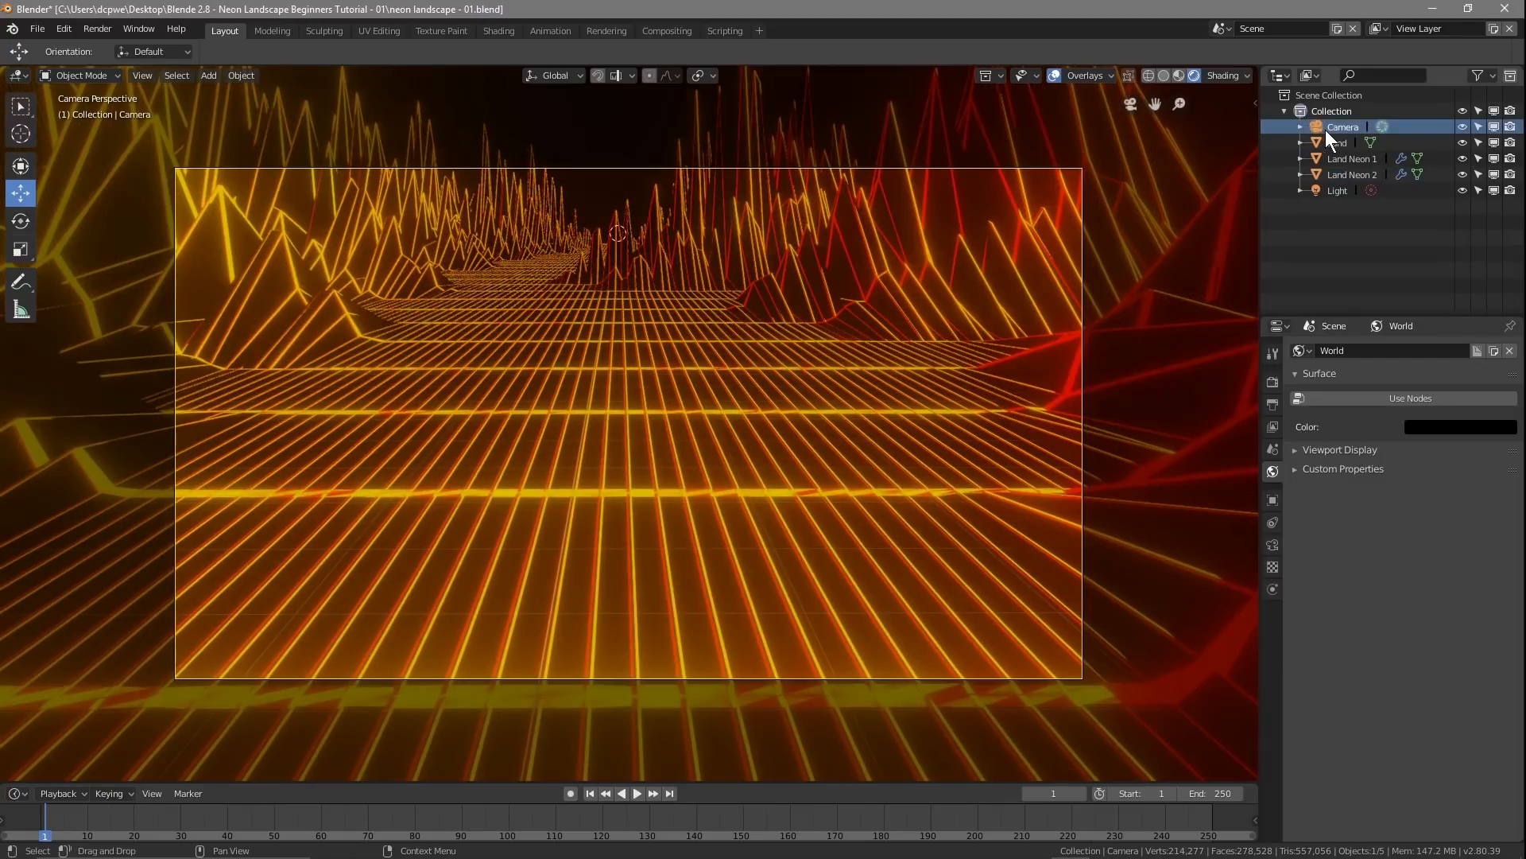
pyautogui.click(1272, 546)
pyautogui.moveTo(1447, 428); pyautogui.dragTo(1370, 429)
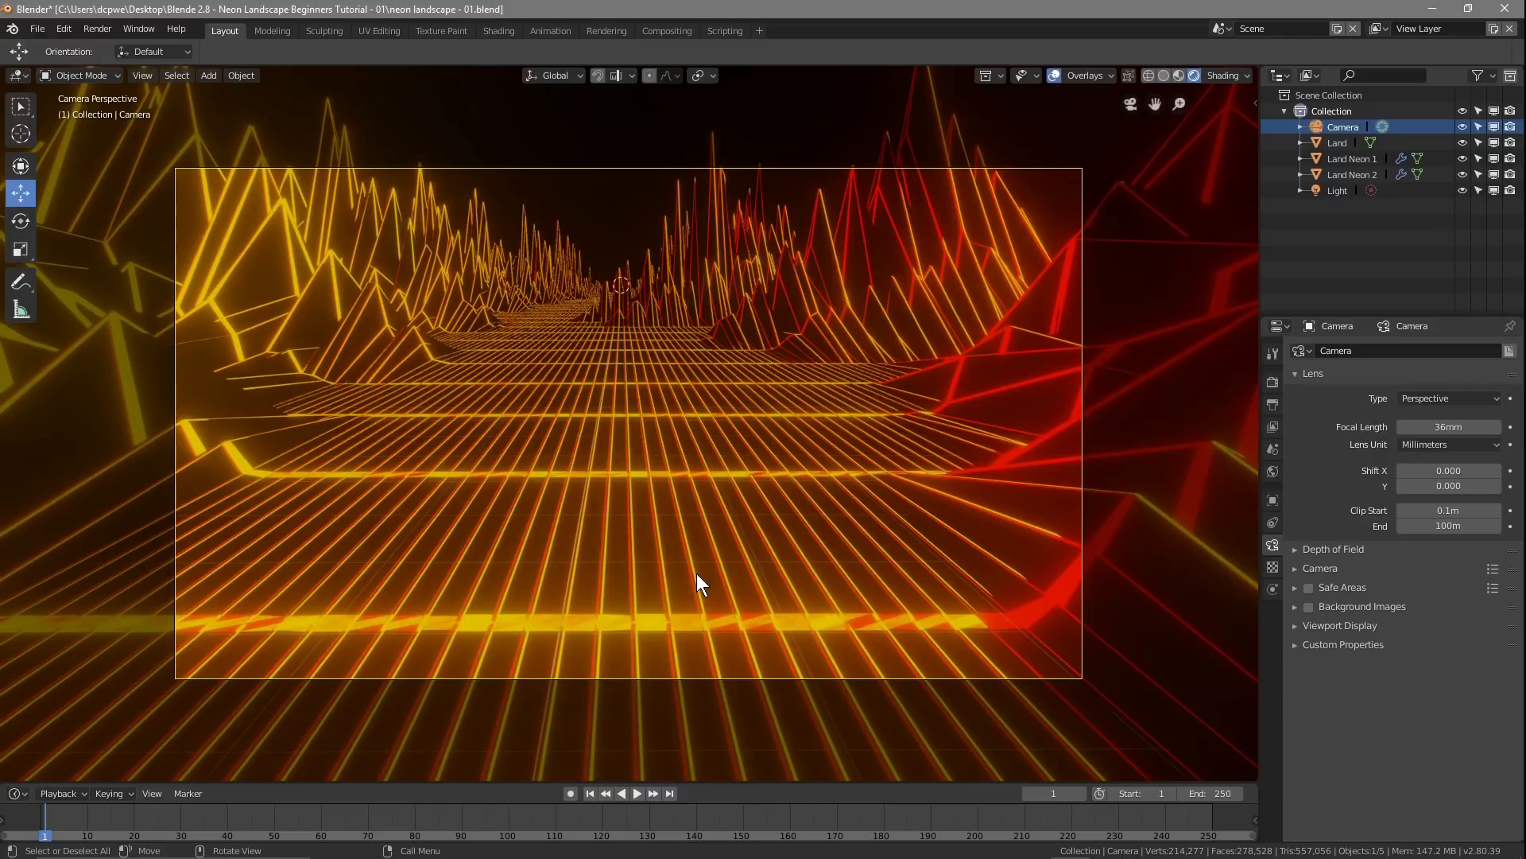
pyautogui.press('F12')
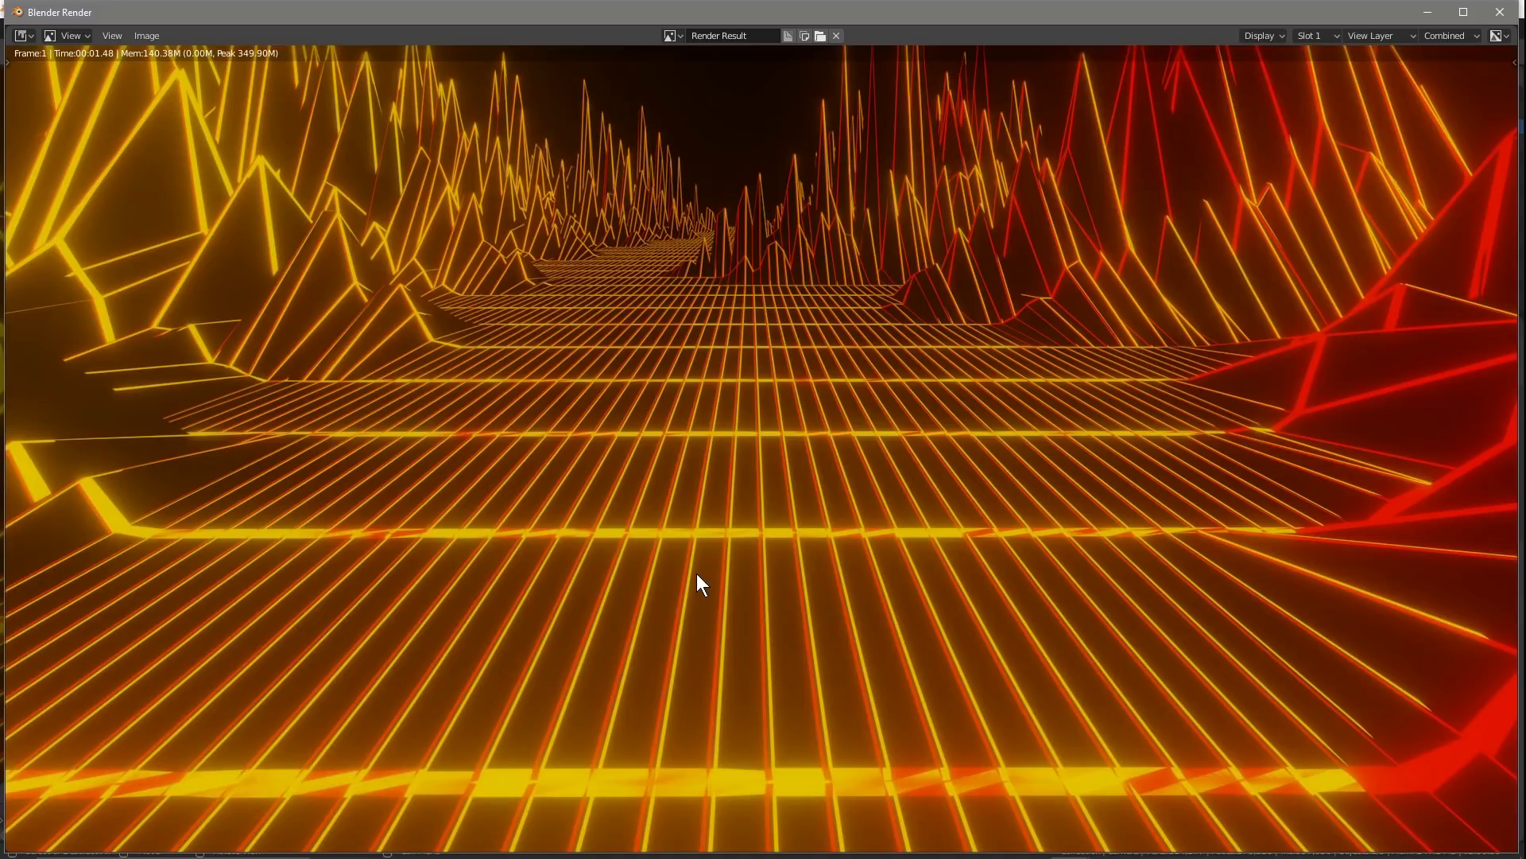
pyautogui.press('Escape')
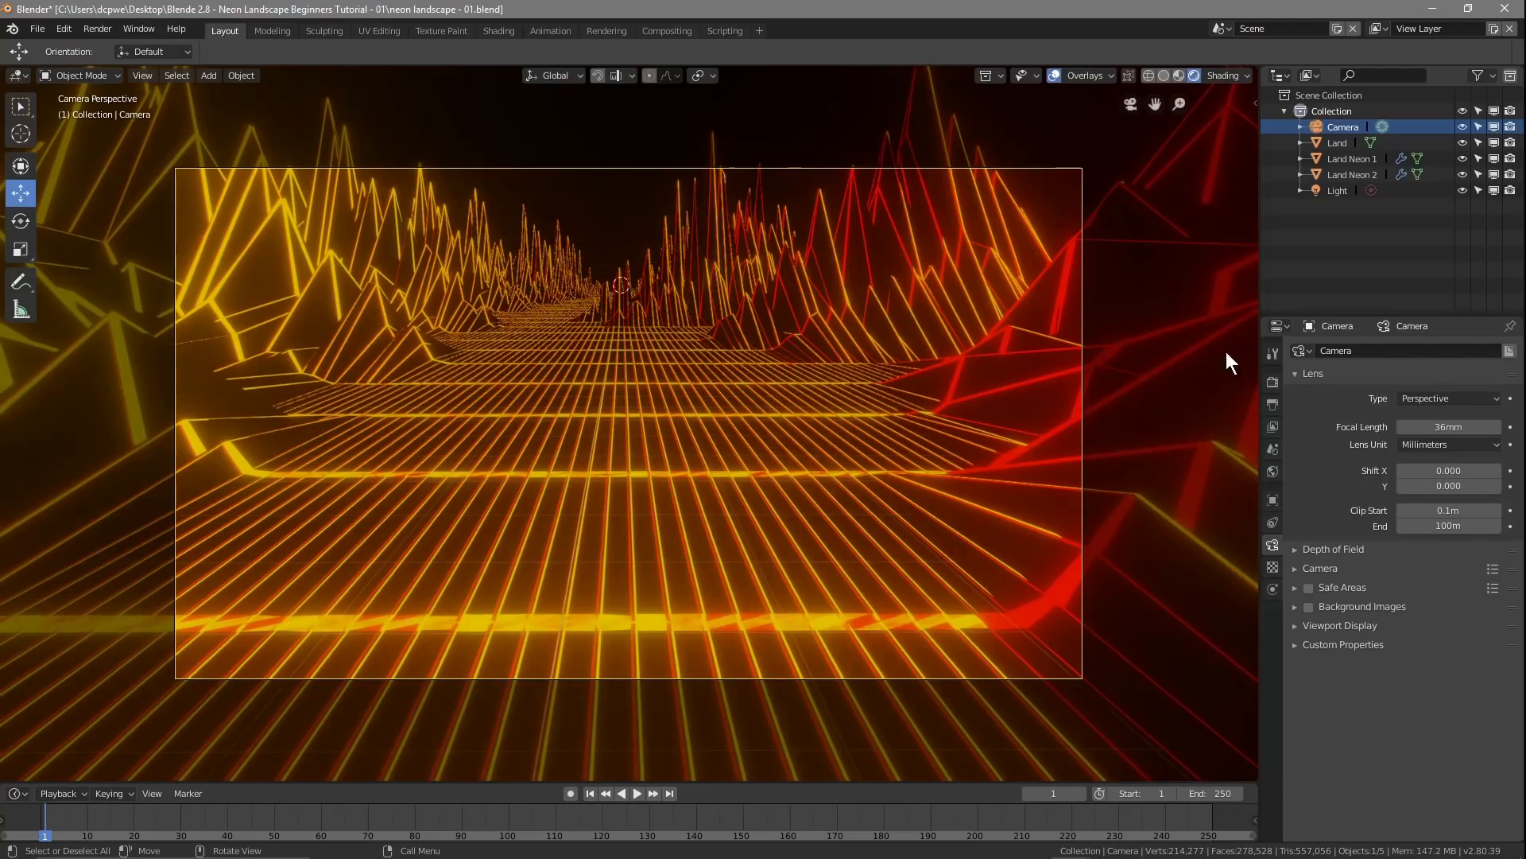
# Step: Set the Bloom radius to 7.065 and render a test frame to check the glow
pyautogui.click(1272, 383)
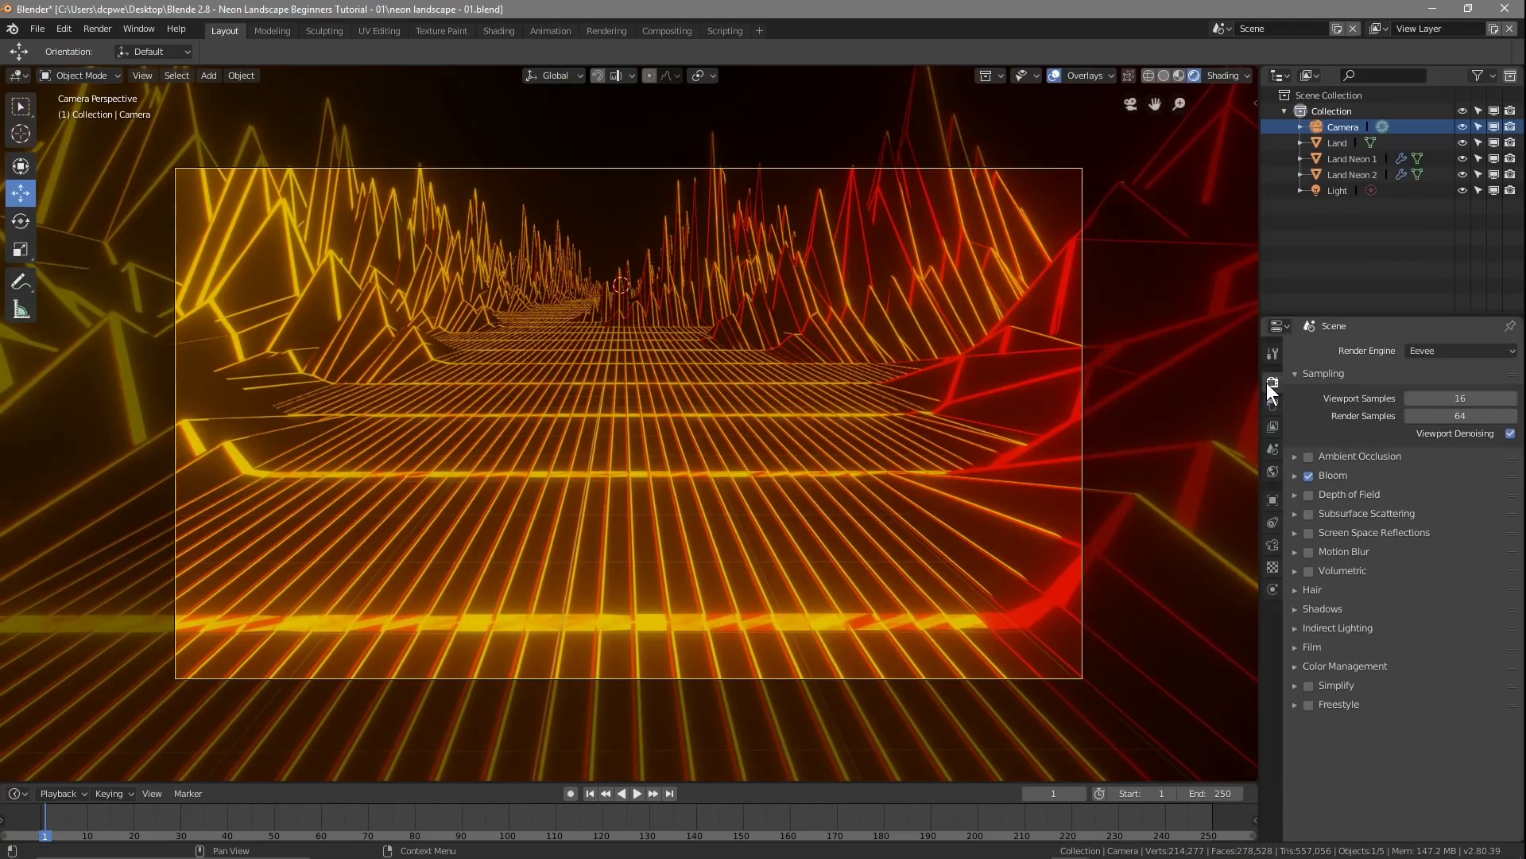
pyautogui.click(1296, 476)
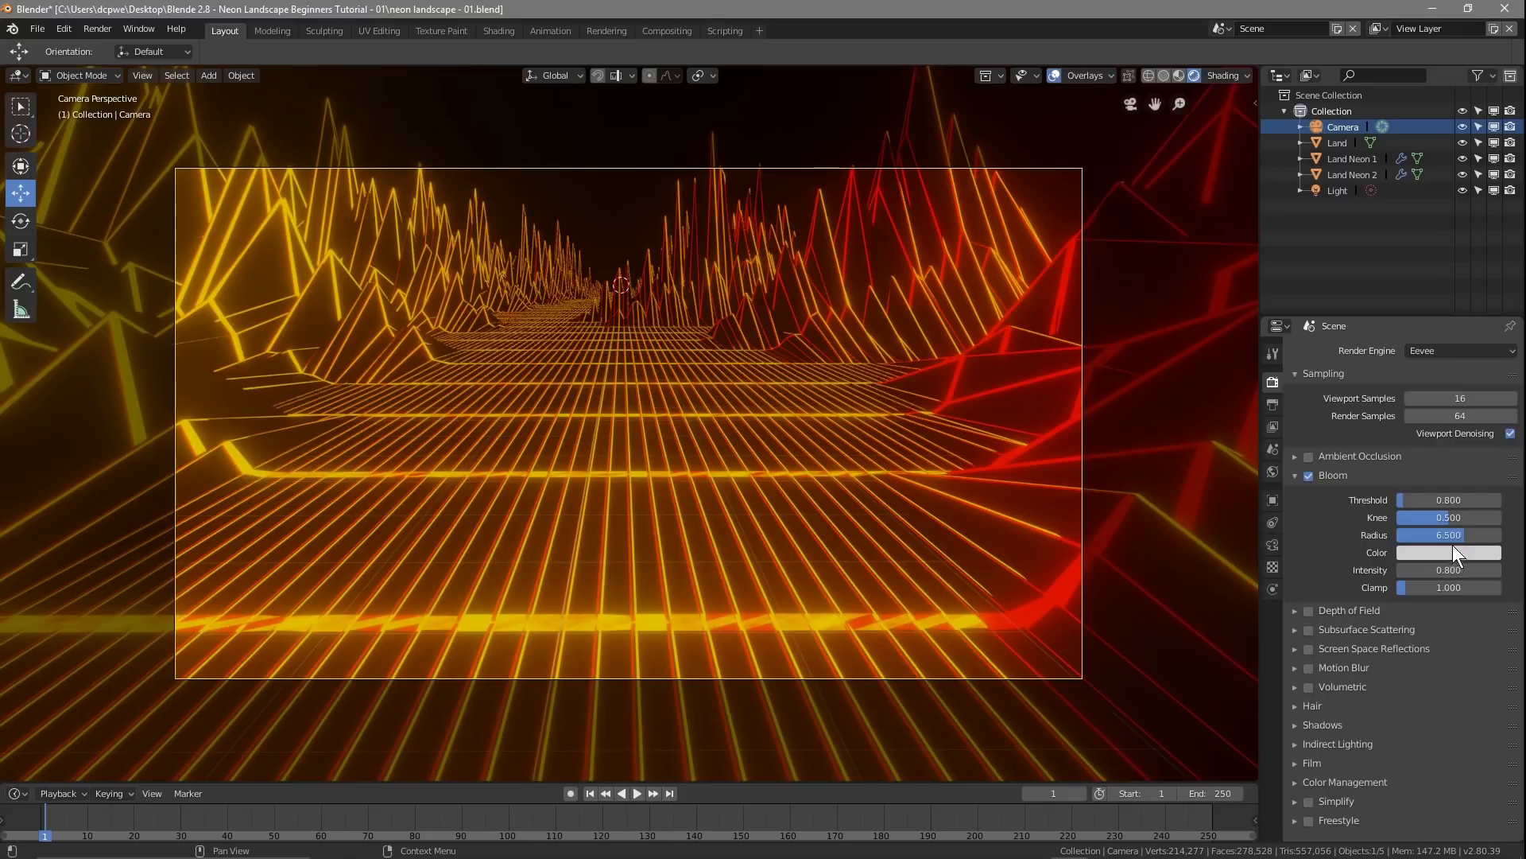
pyautogui.moveTo(1465, 535)
pyautogui.mouseDown()
pyautogui.moveTo(1397, 535)
pyautogui.moveTo(1491, 535)
pyautogui.moveTo(1479, 535)
pyautogui.mouseUp()
pyautogui.moveTo(1469, 535); pyautogui.dragTo(1470, 535)
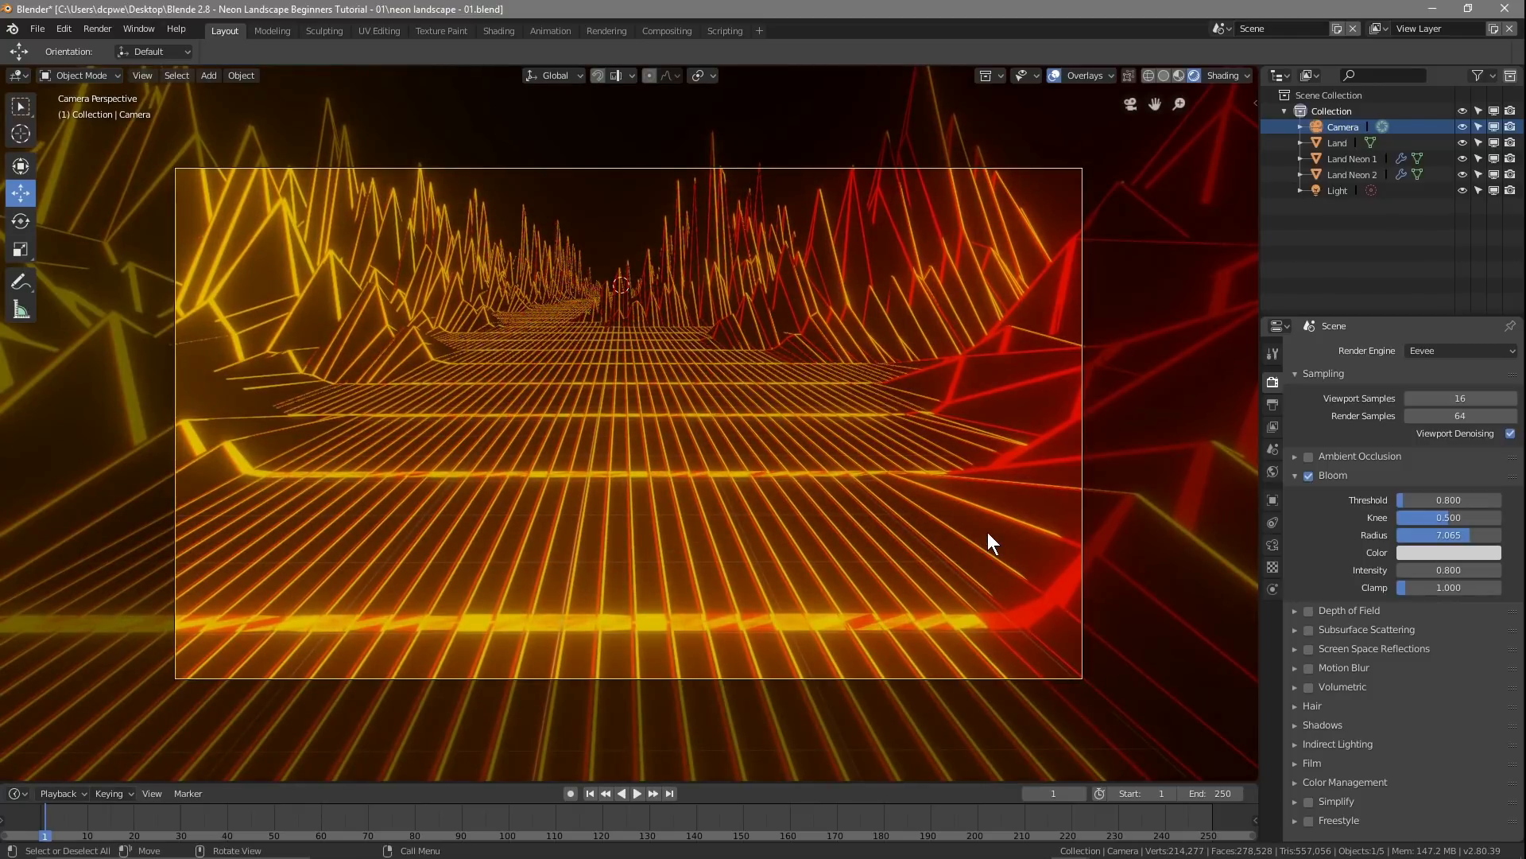
pyautogui.press('F12')
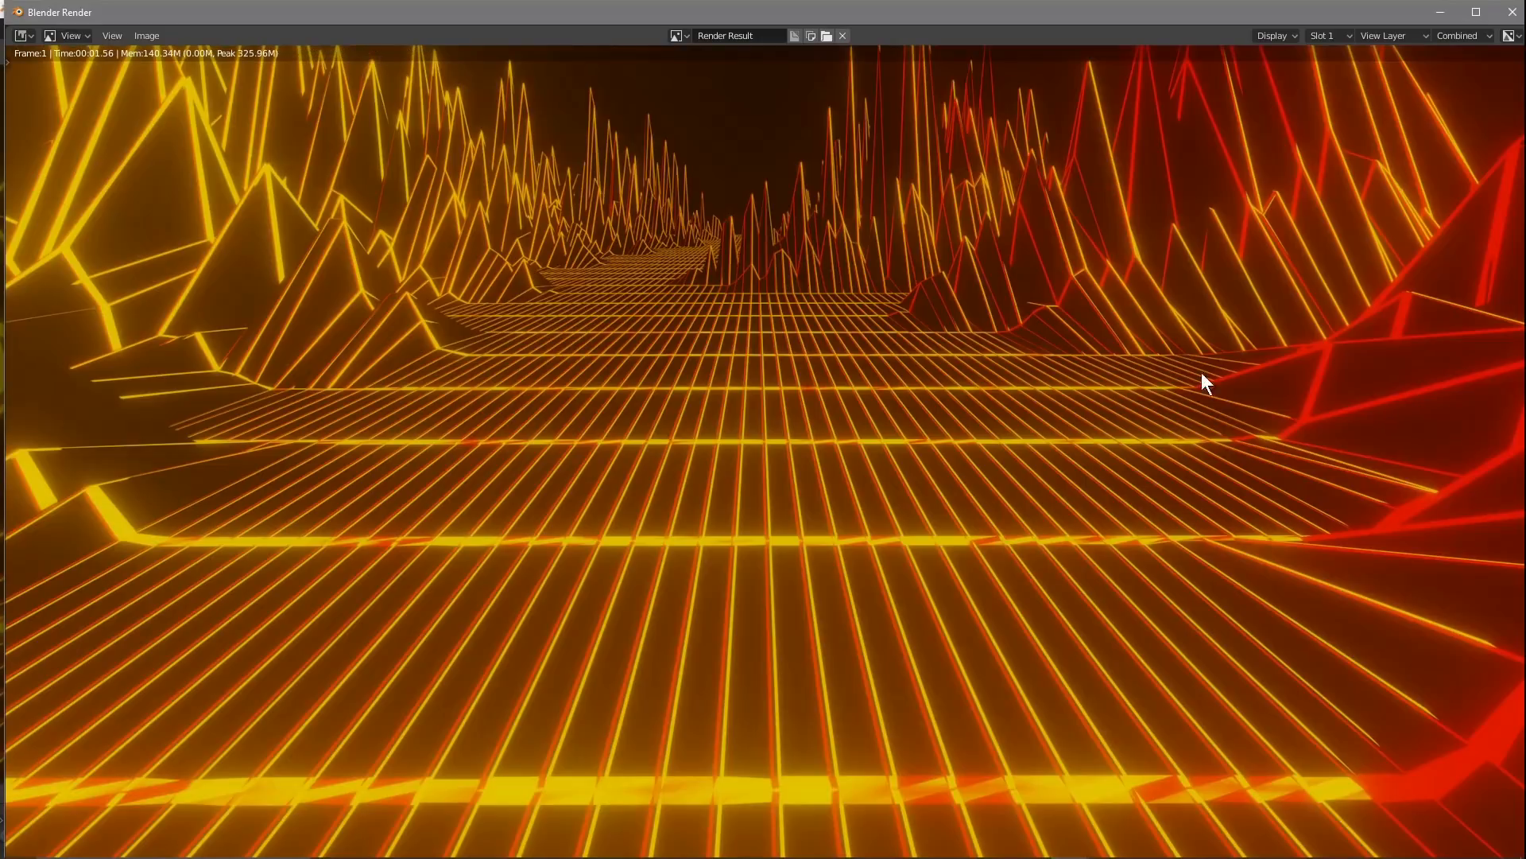
pyautogui.click(1511, 14)
# Step: Change Land Neon 1's emission color to magenta, about R 1.000, G 0.000, B 0.960, and render a test frame
pyautogui.click(1356, 175)
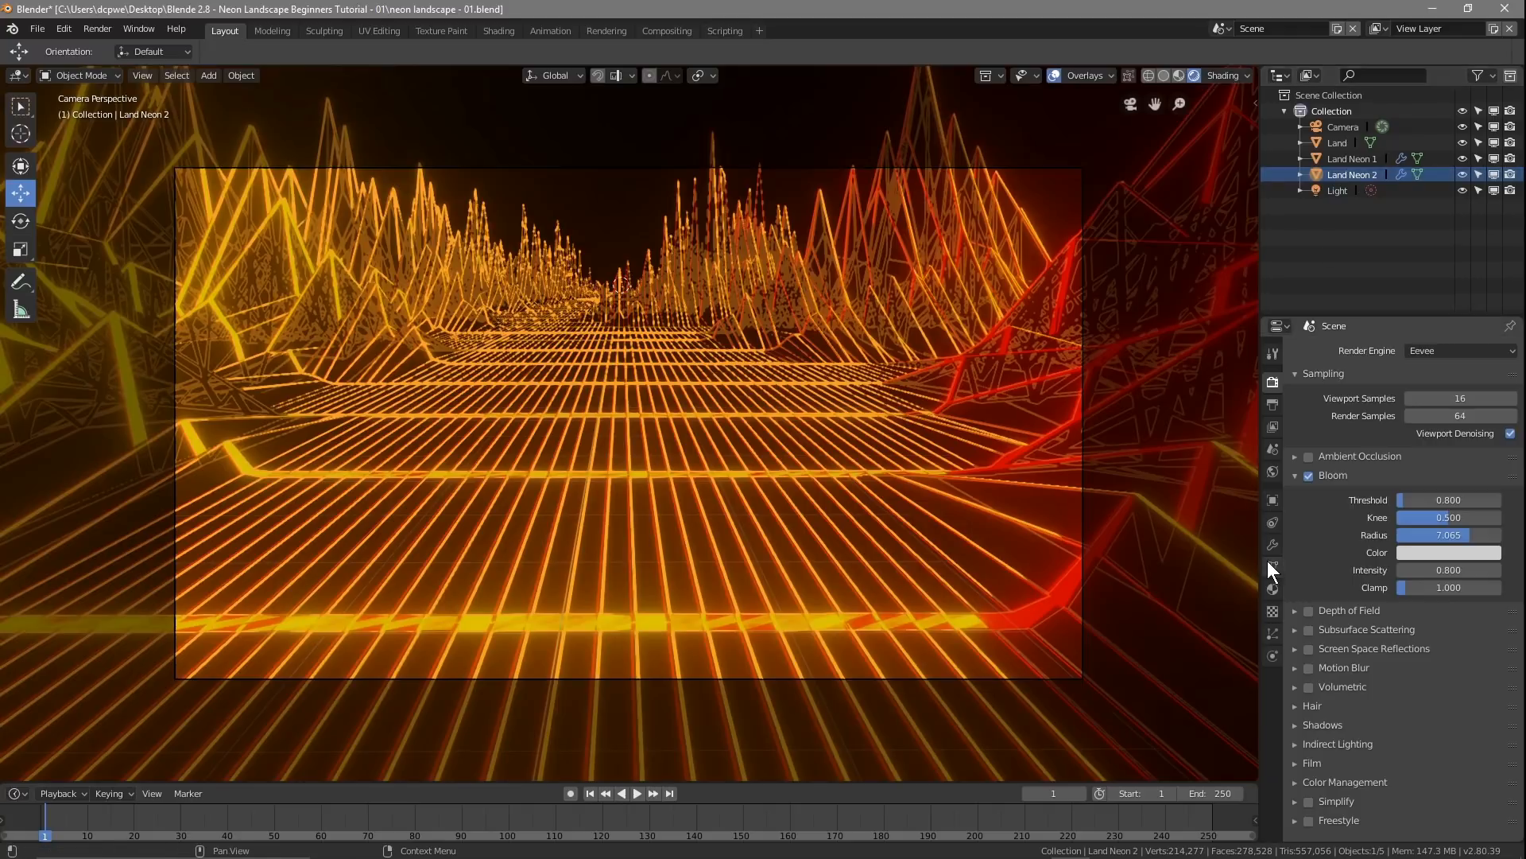
pyautogui.click(1273, 589)
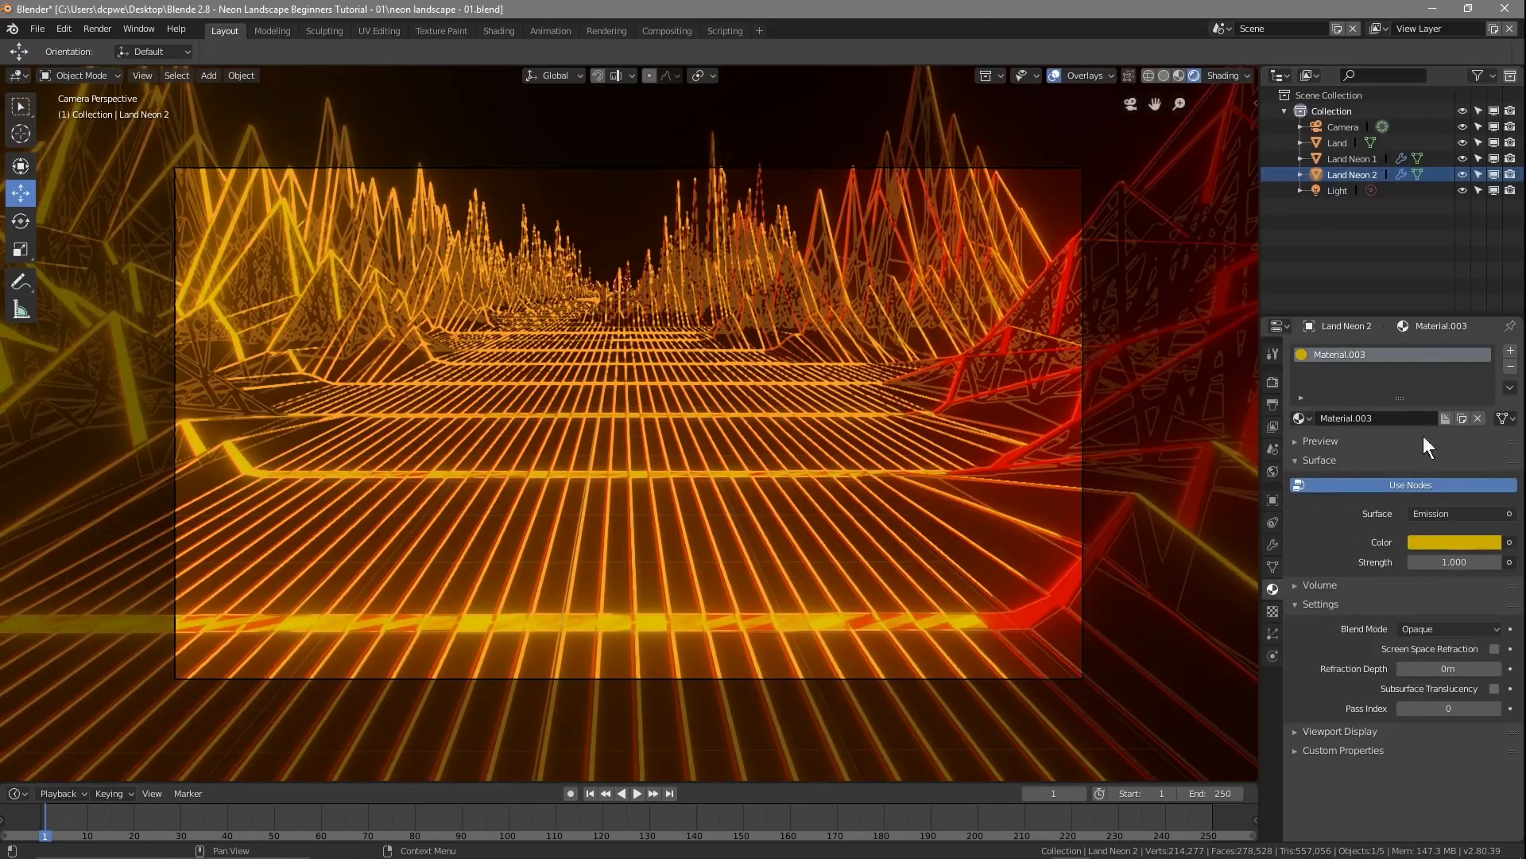
pyautogui.click(1359, 159)
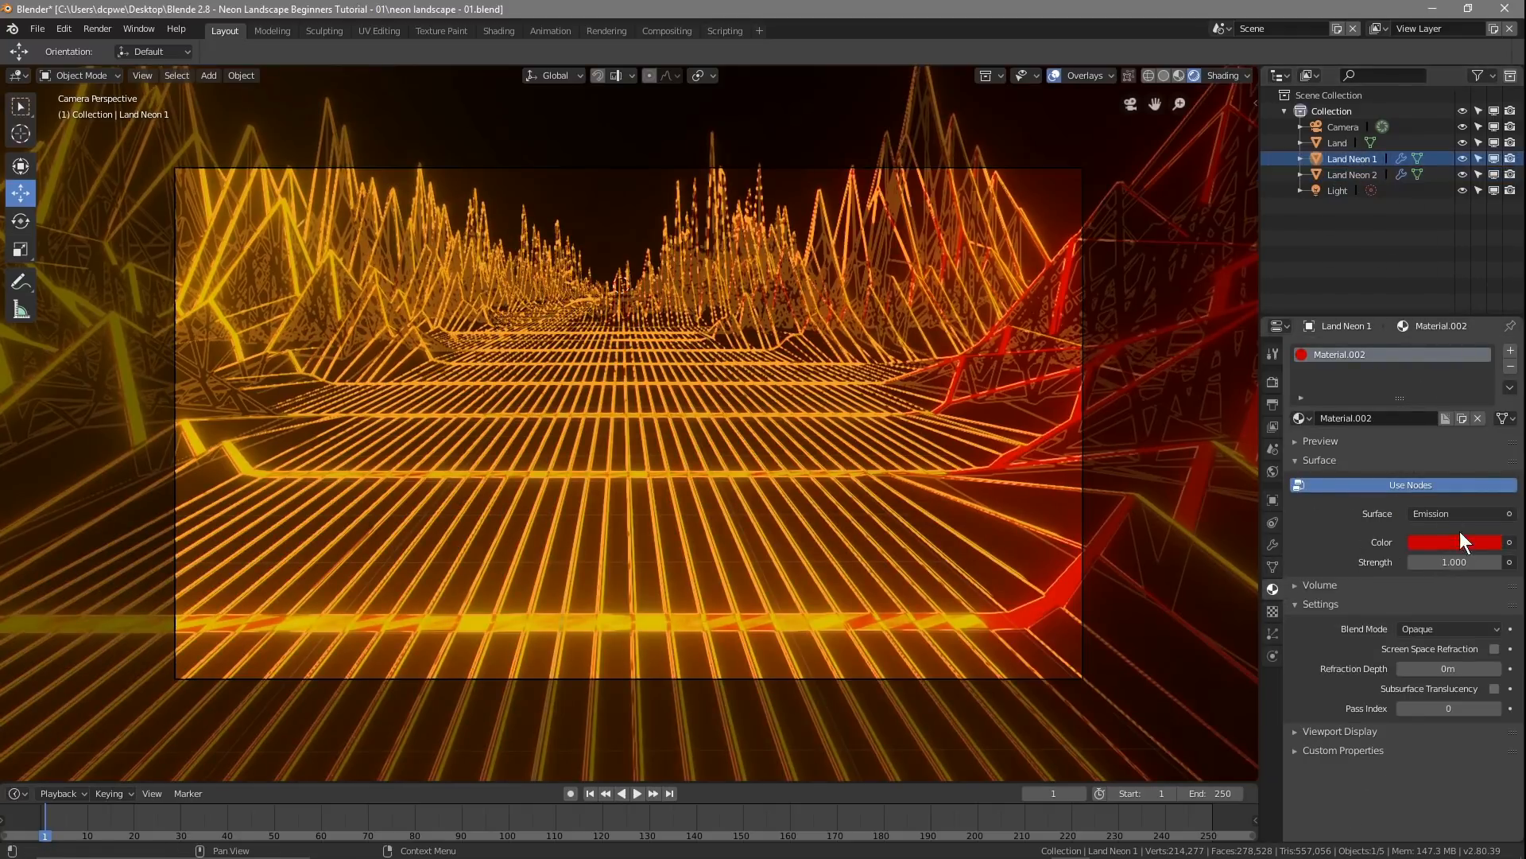
pyautogui.click(1465, 544)
pyautogui.moveTo(1412, 424); pyautogui.dragTo(1470, 402)
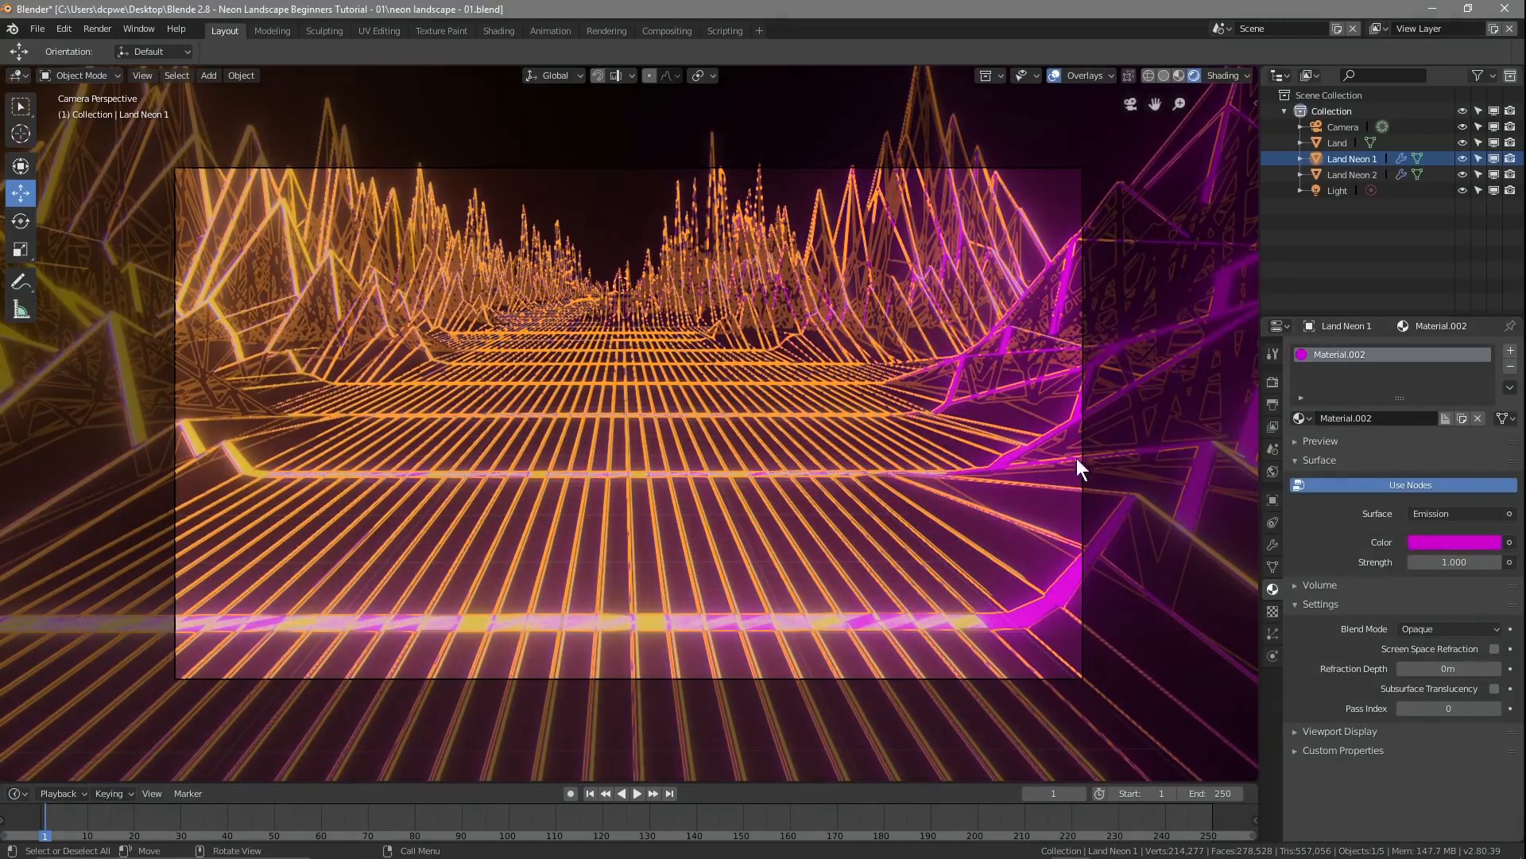
pyautogui.press('F12')
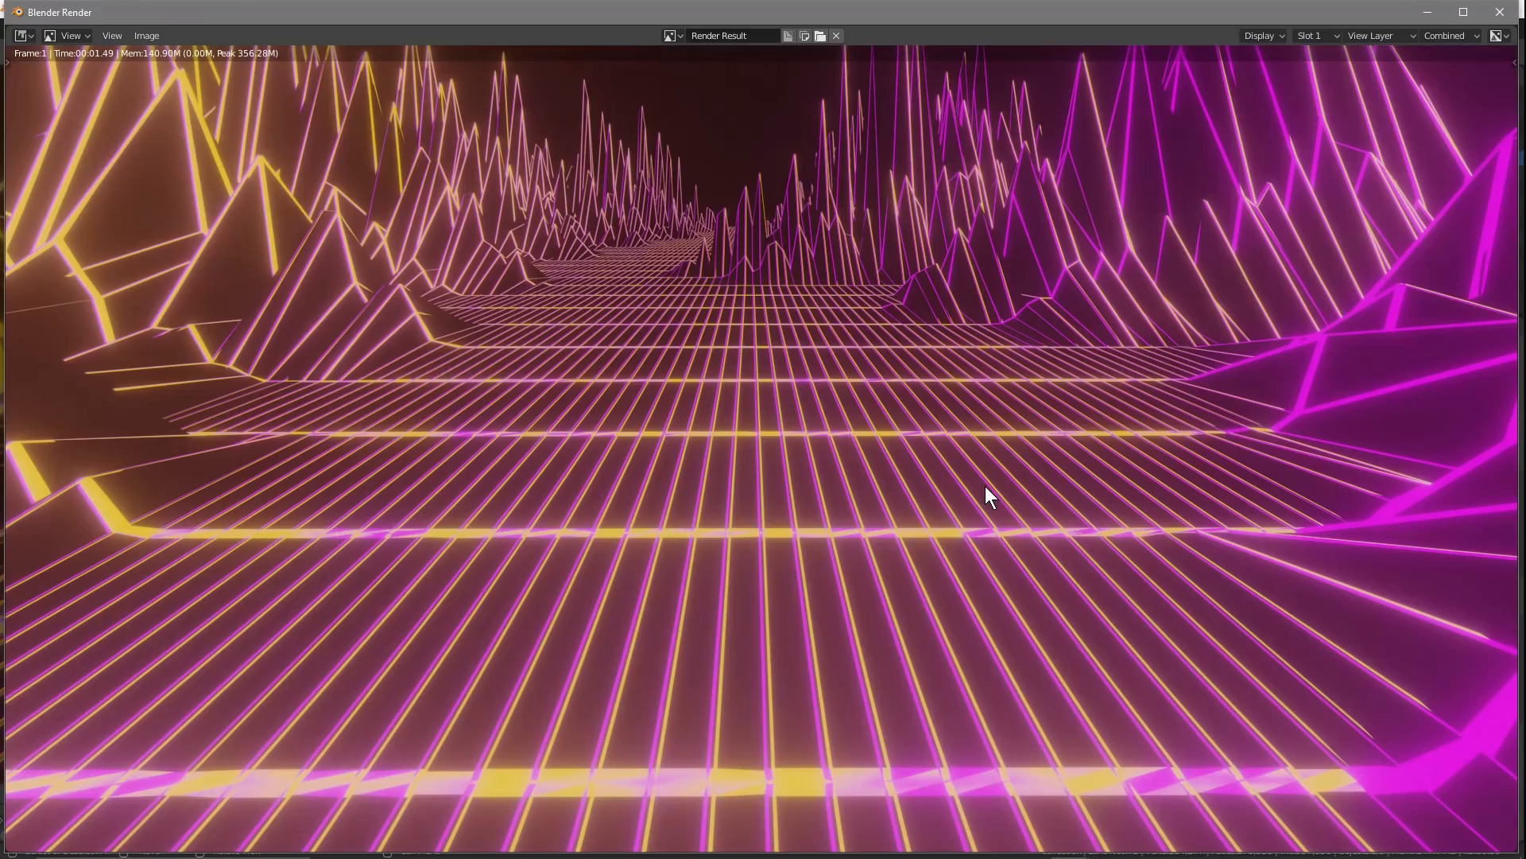
pyautogui.click(1500, 12)
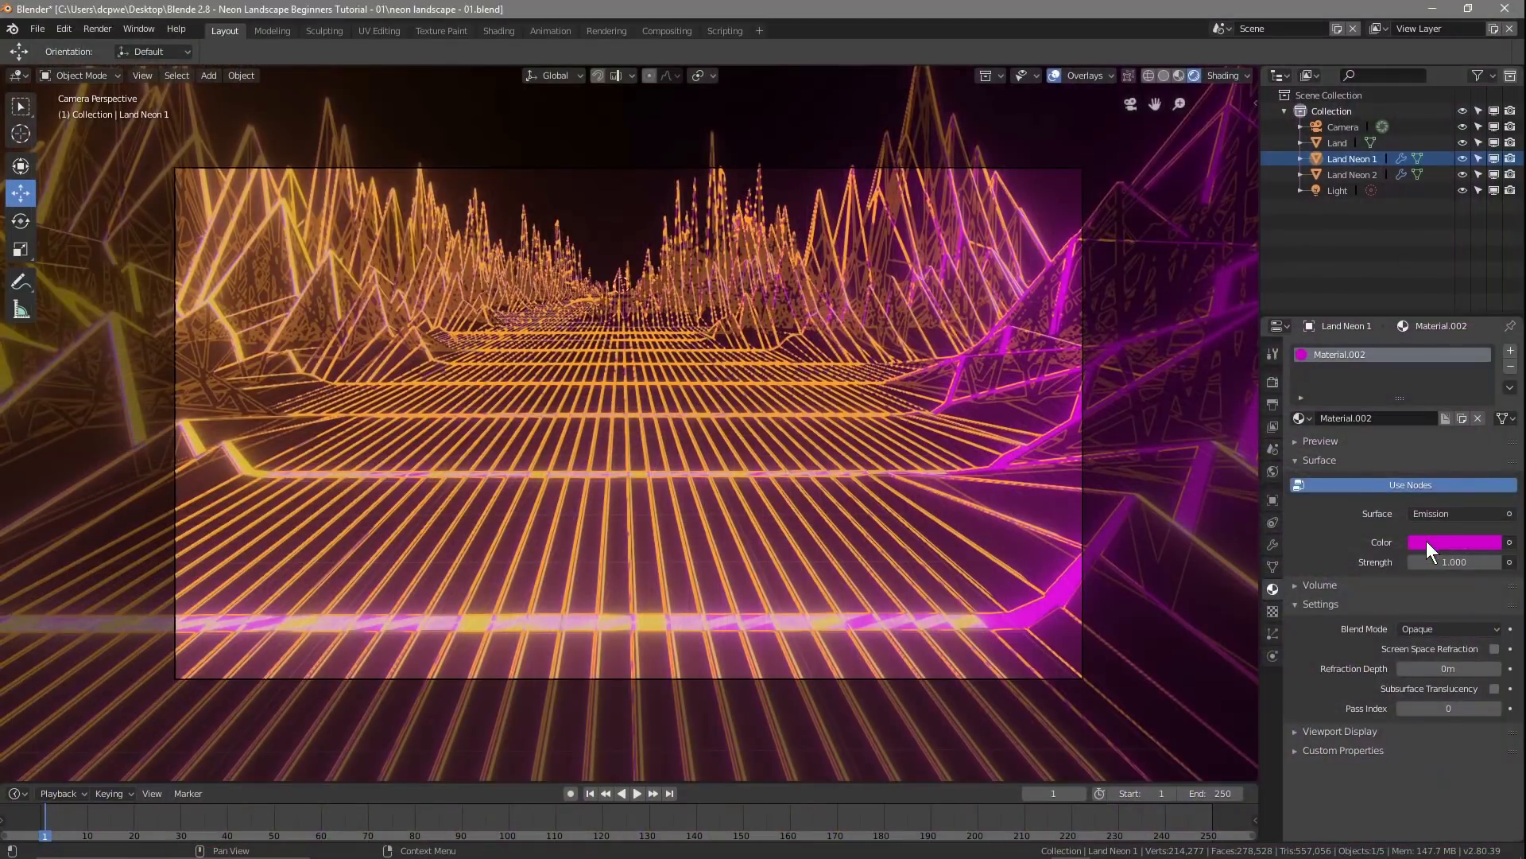
# Step: Change the emission color of Land Neon 2's material from the color wheel to bright green
pyautogui.click(1349, 174)
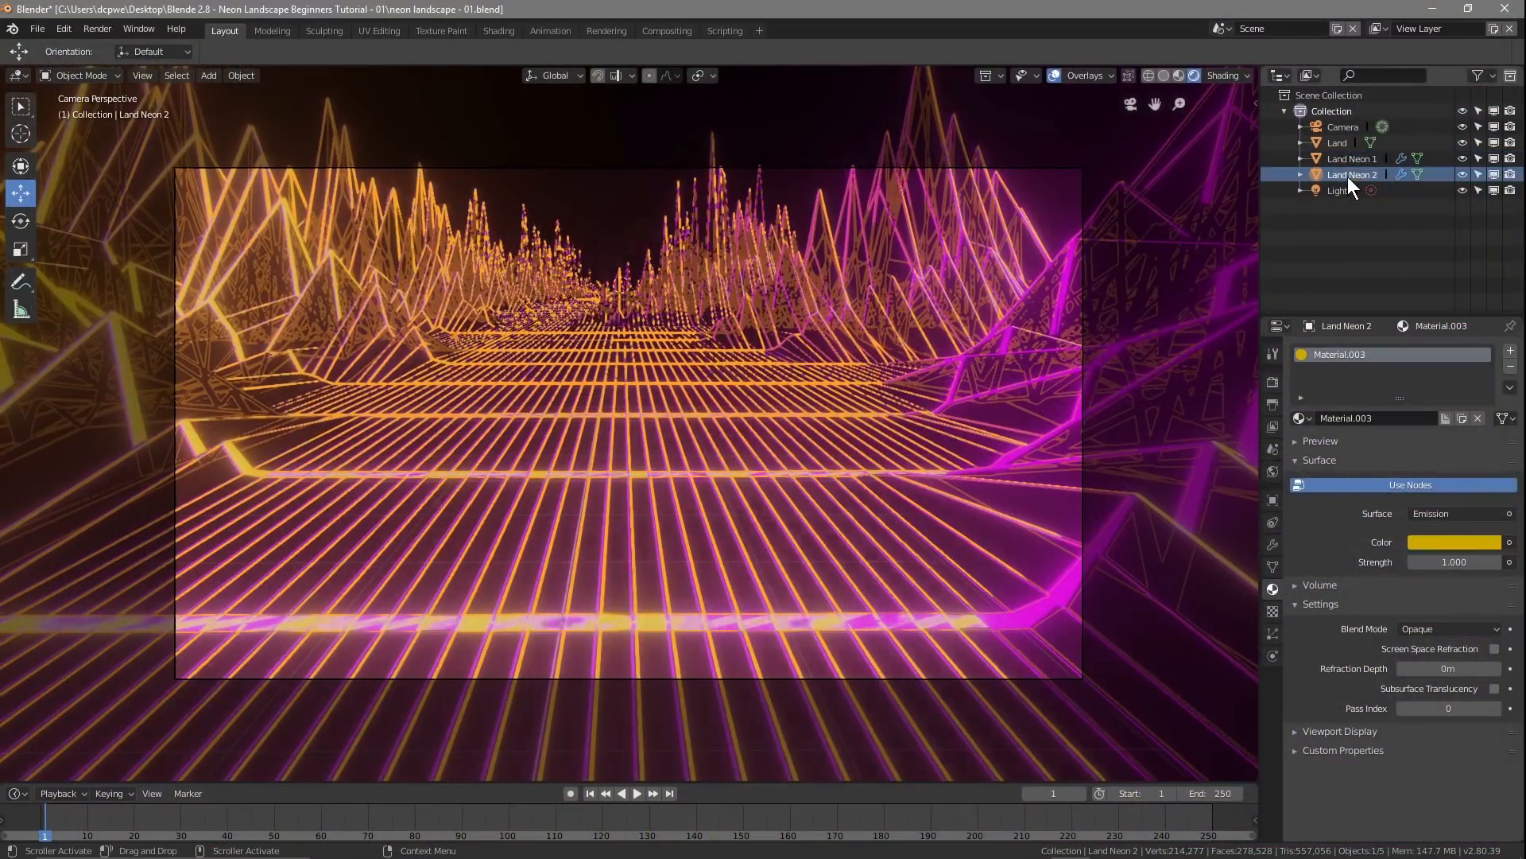
pyautogui.click(1443, 544)
pyautogui.moveTo(1386, 410); pyautogui.dragTo(1360, 364)
# Step: Switch to the desktop, play the reference video 0001-0400.avi to view its neon colors, and return to Blender
pyautogui.click(1431, 10)
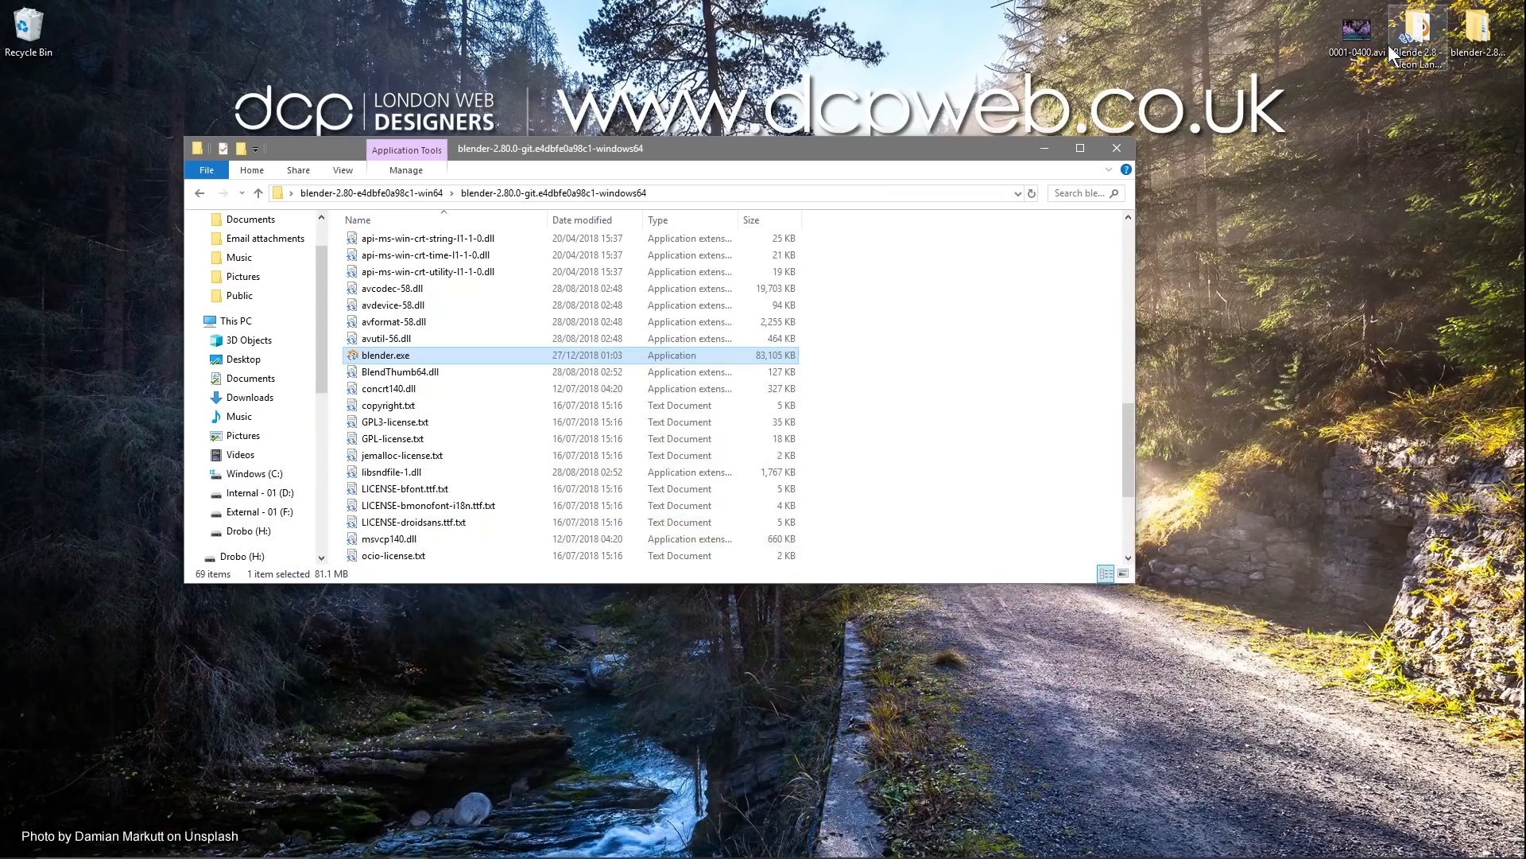
pyautogui.doubleClick(1361, 41)
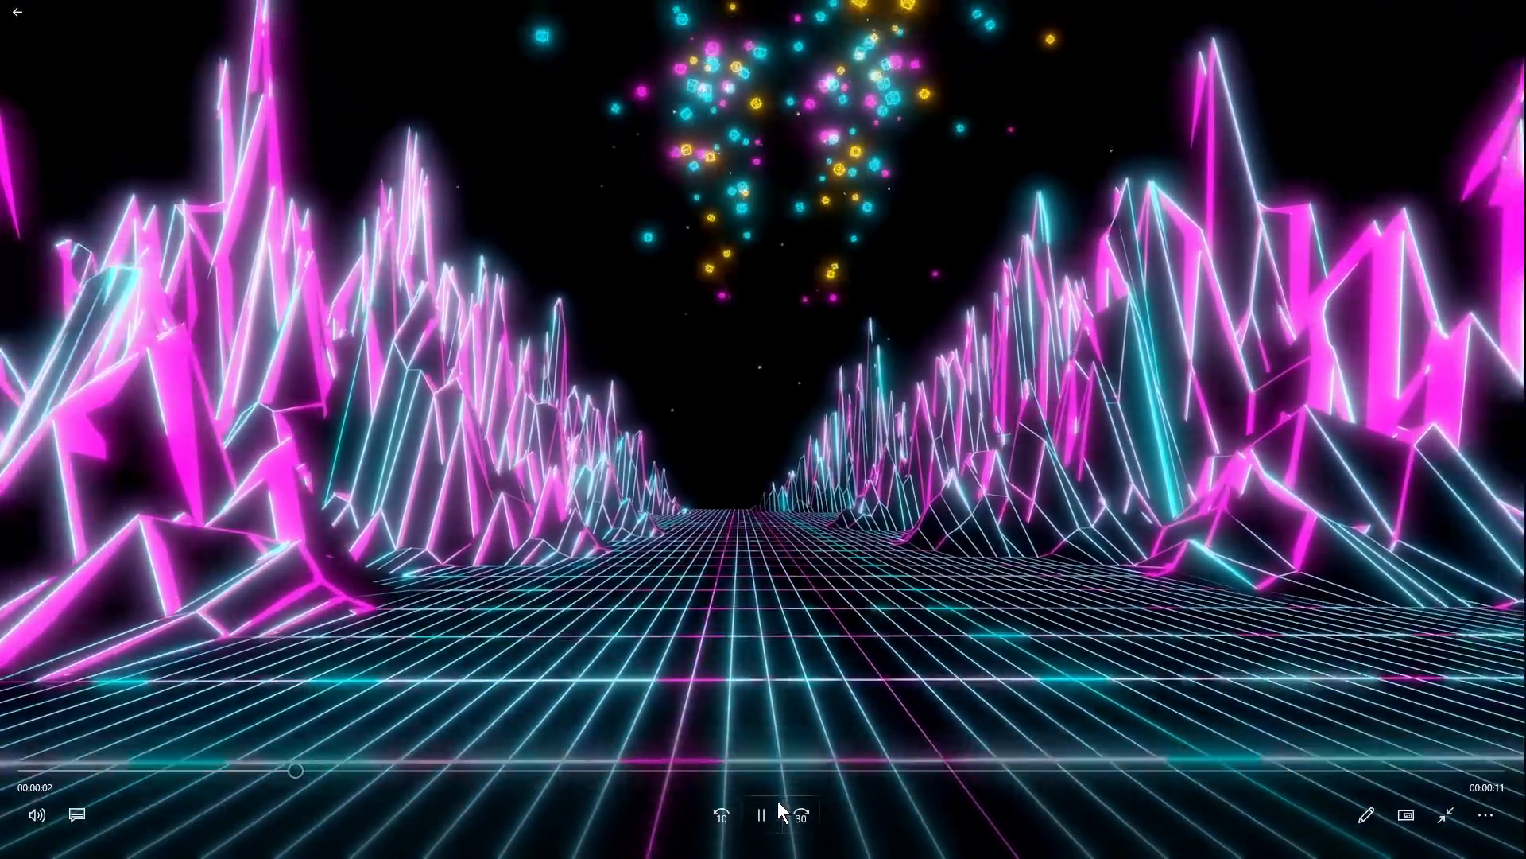
pyautogui.click(777, 809)
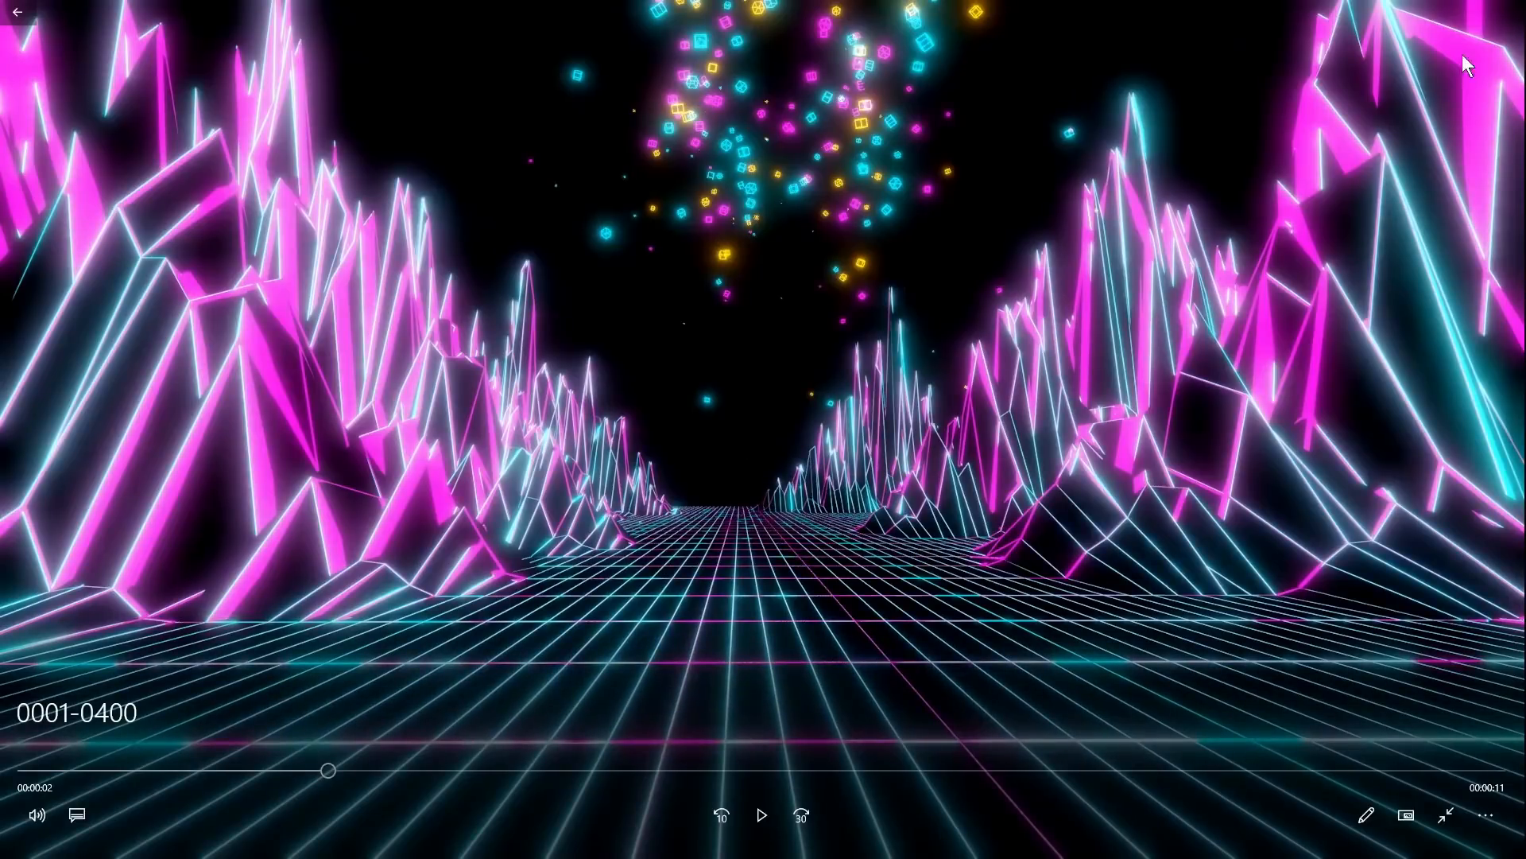
pyautogui.click(1507, 12)
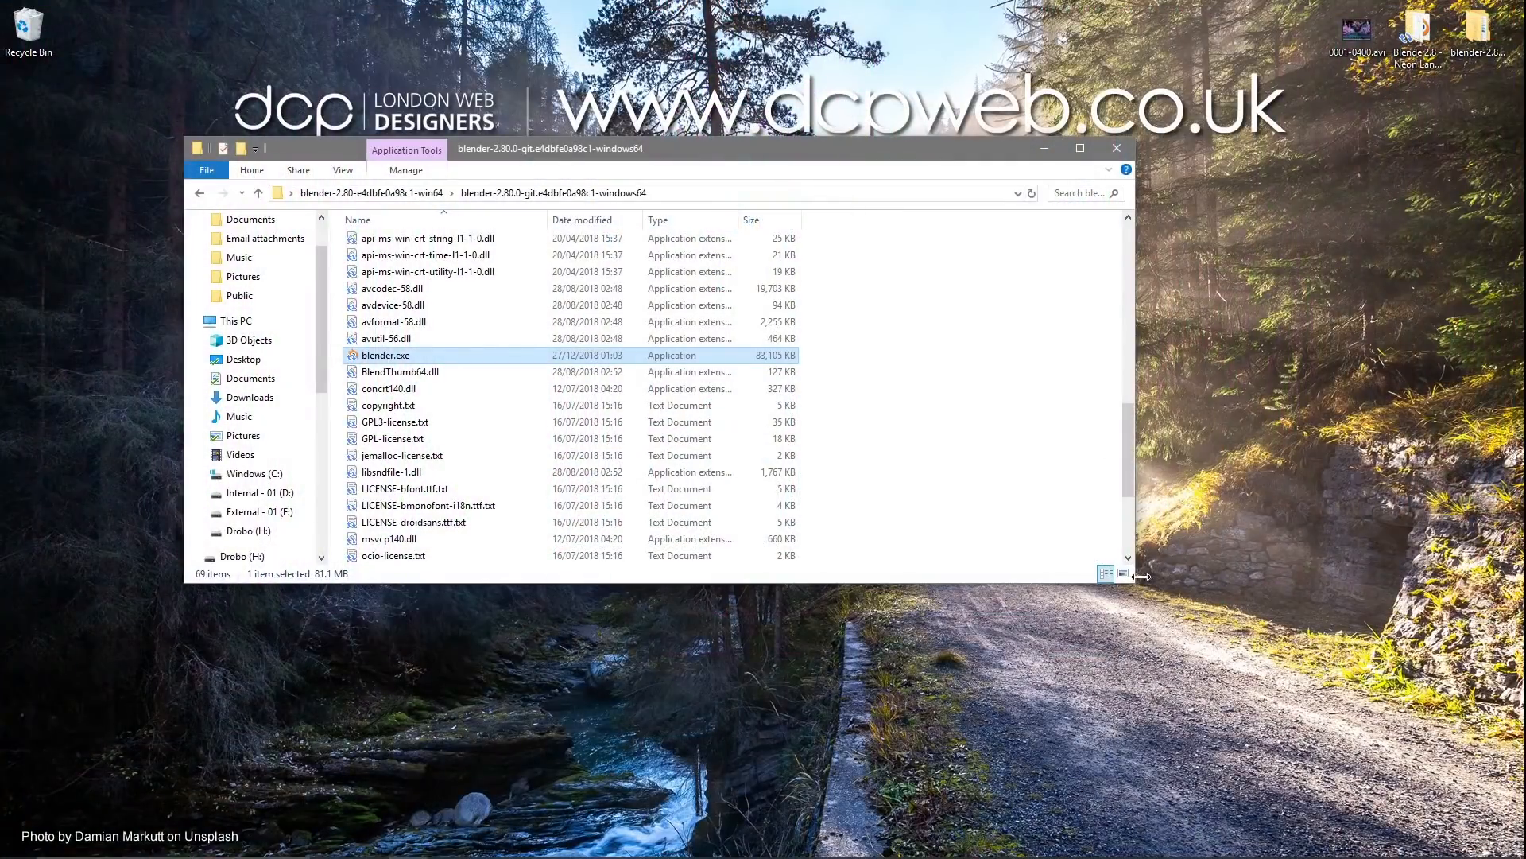
pyautogui.click(1070, 849)
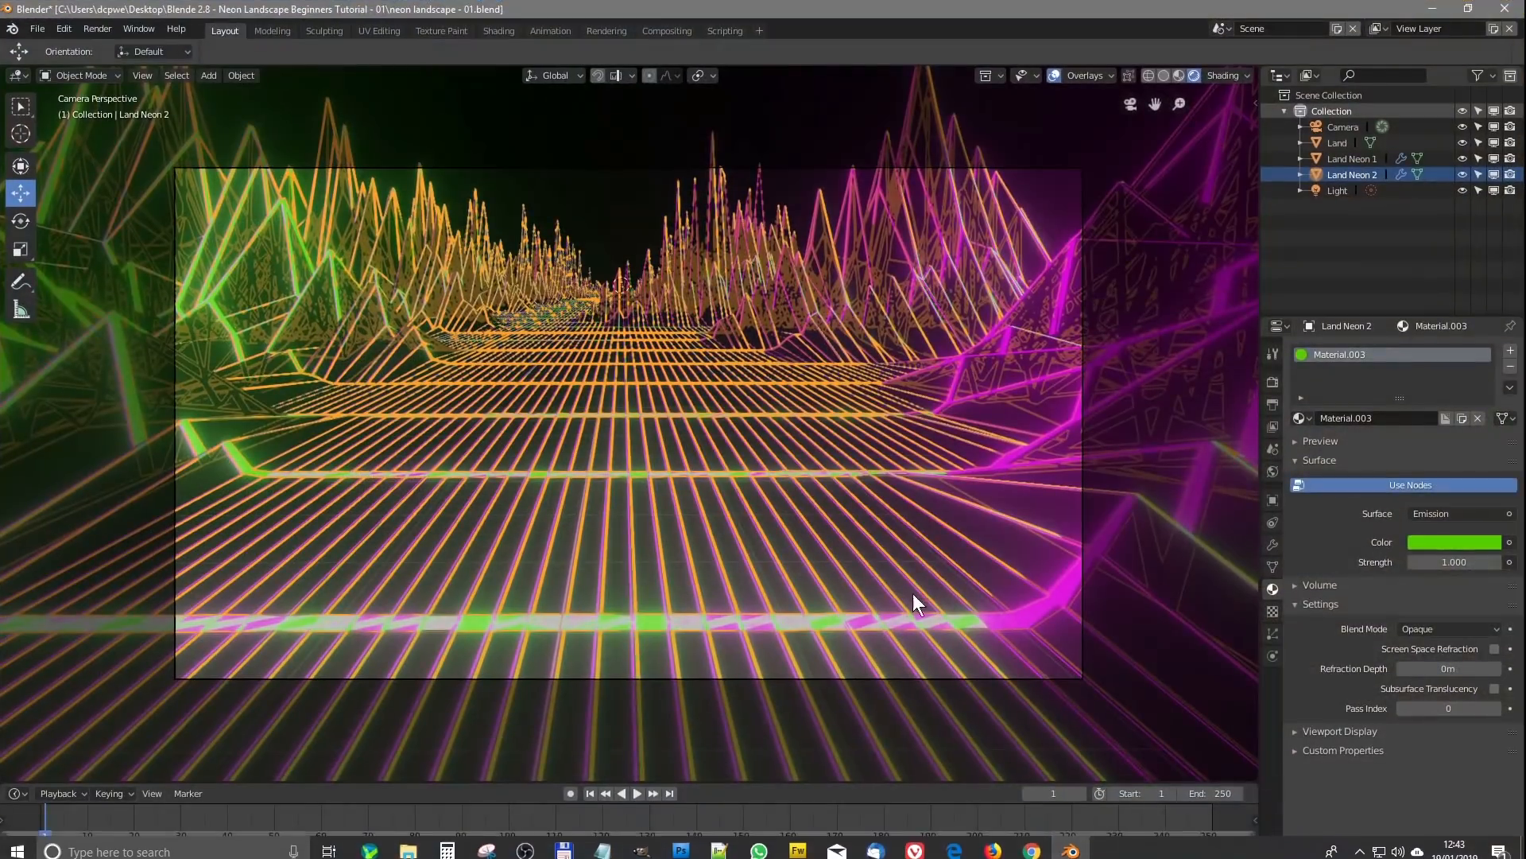
# Step: Check Land Neon 1's emission color and render a test frame of the green and magenta landscape
pyautogui.click(1351, 158)
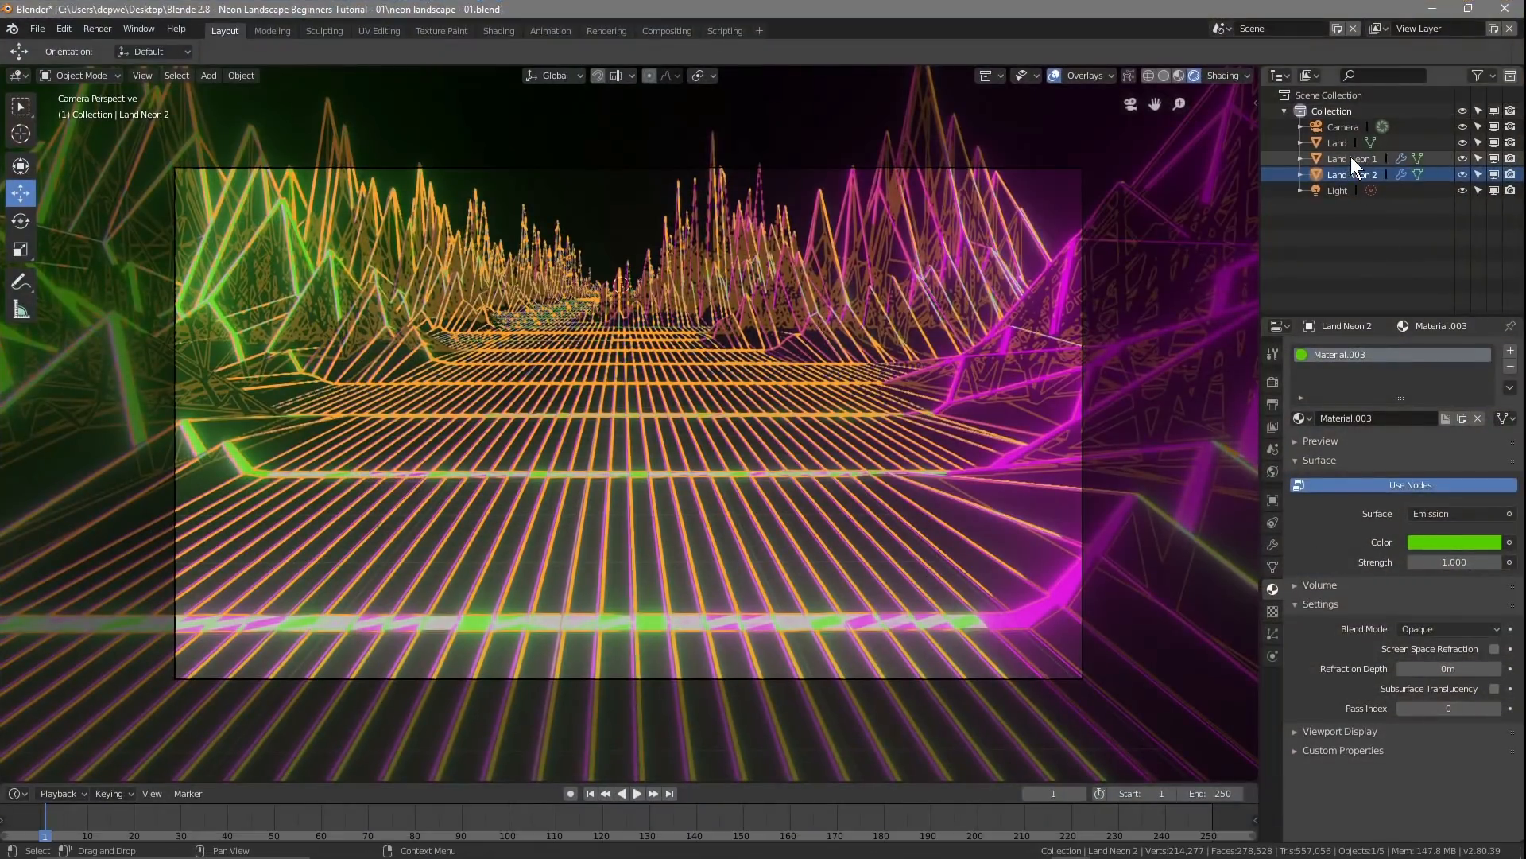
pyautogui.click(1436, 541)
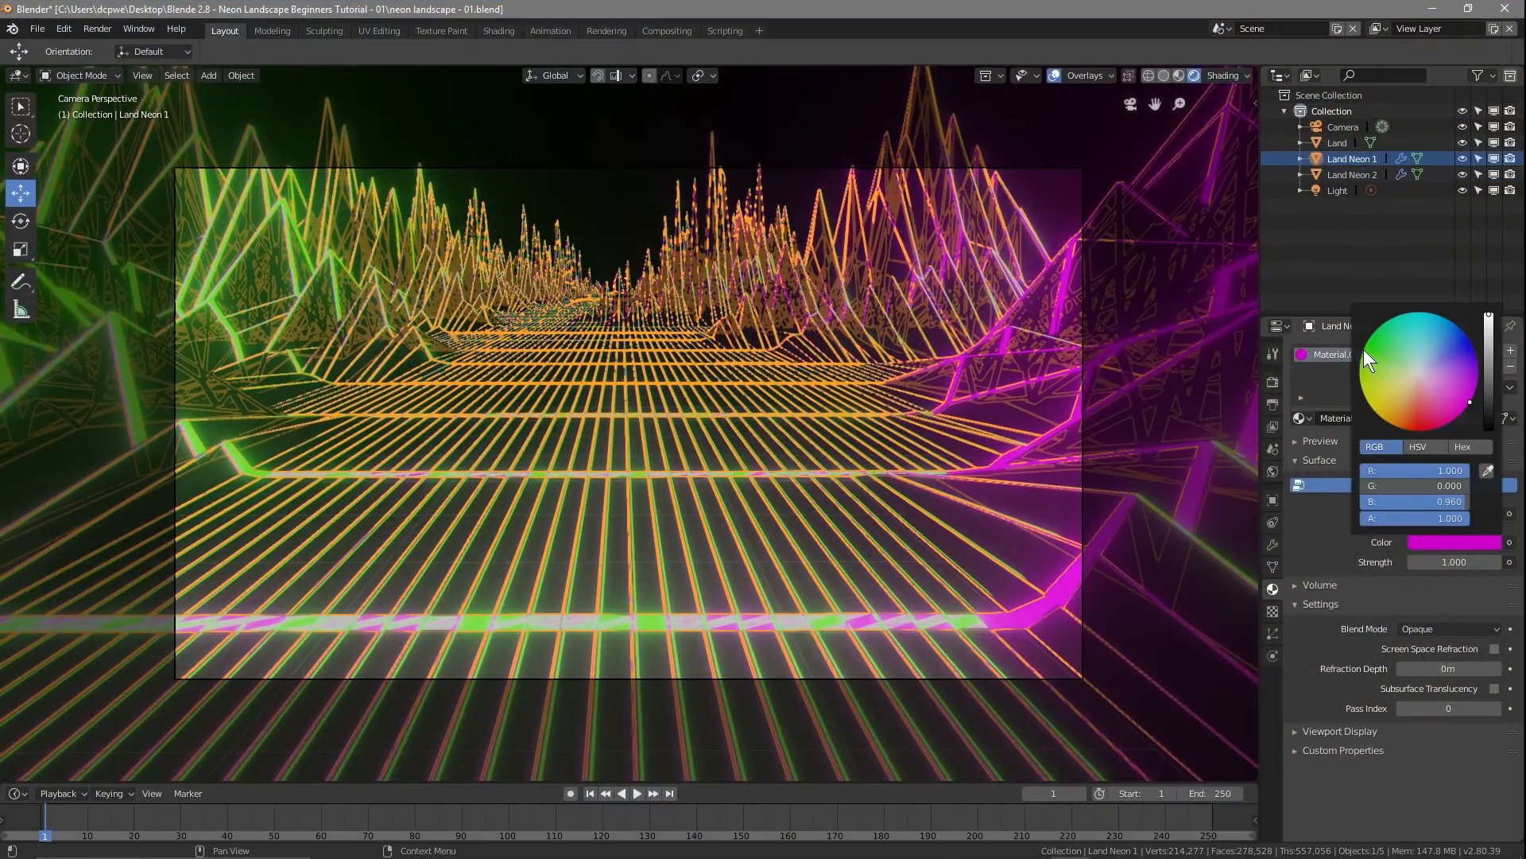
pyautogui.press('F12')
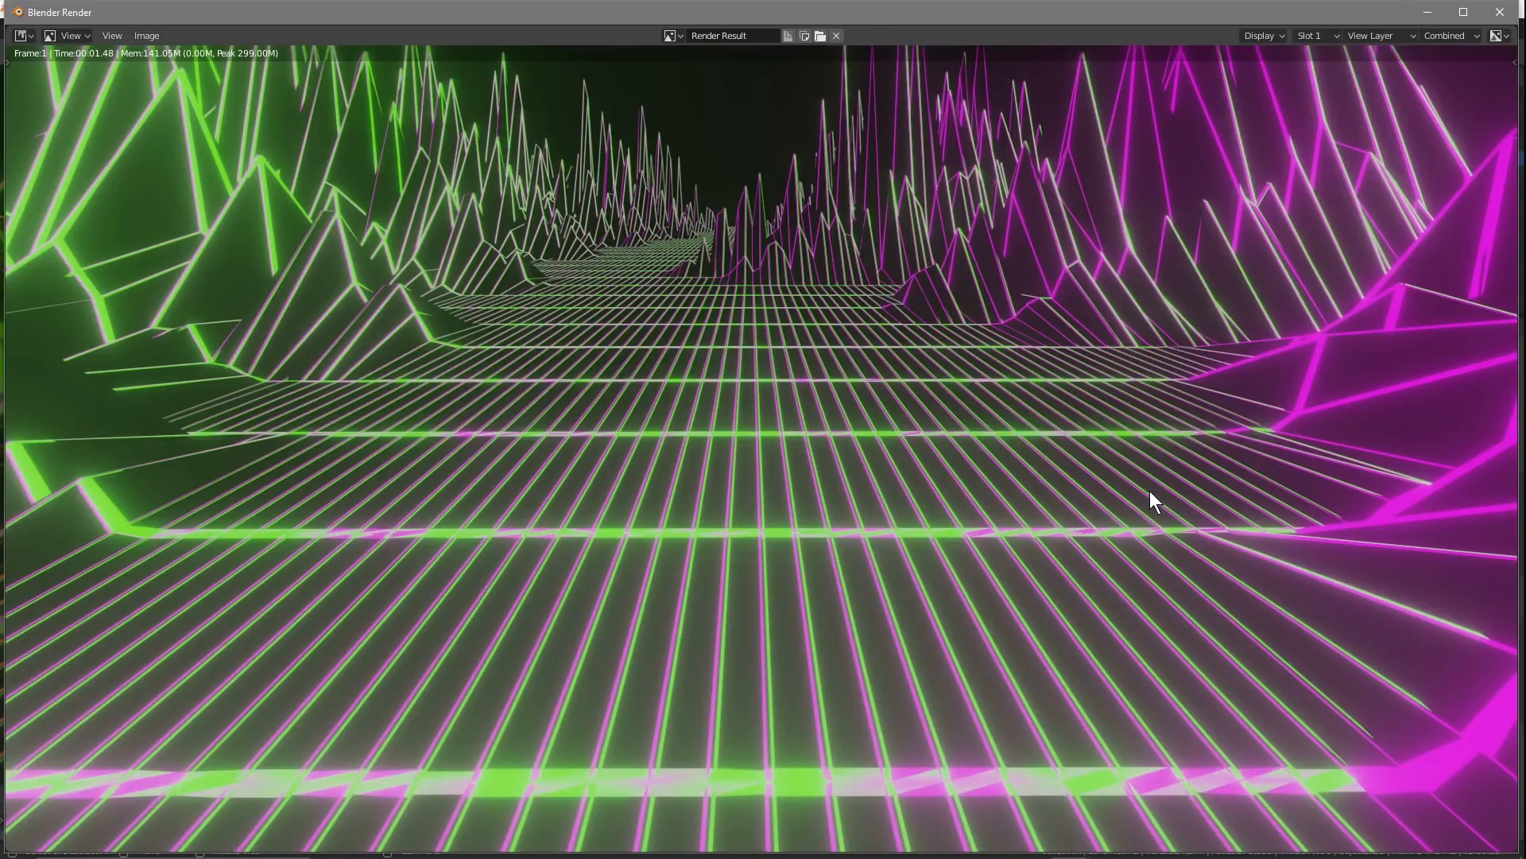
pyautogui.click(1500, 12)
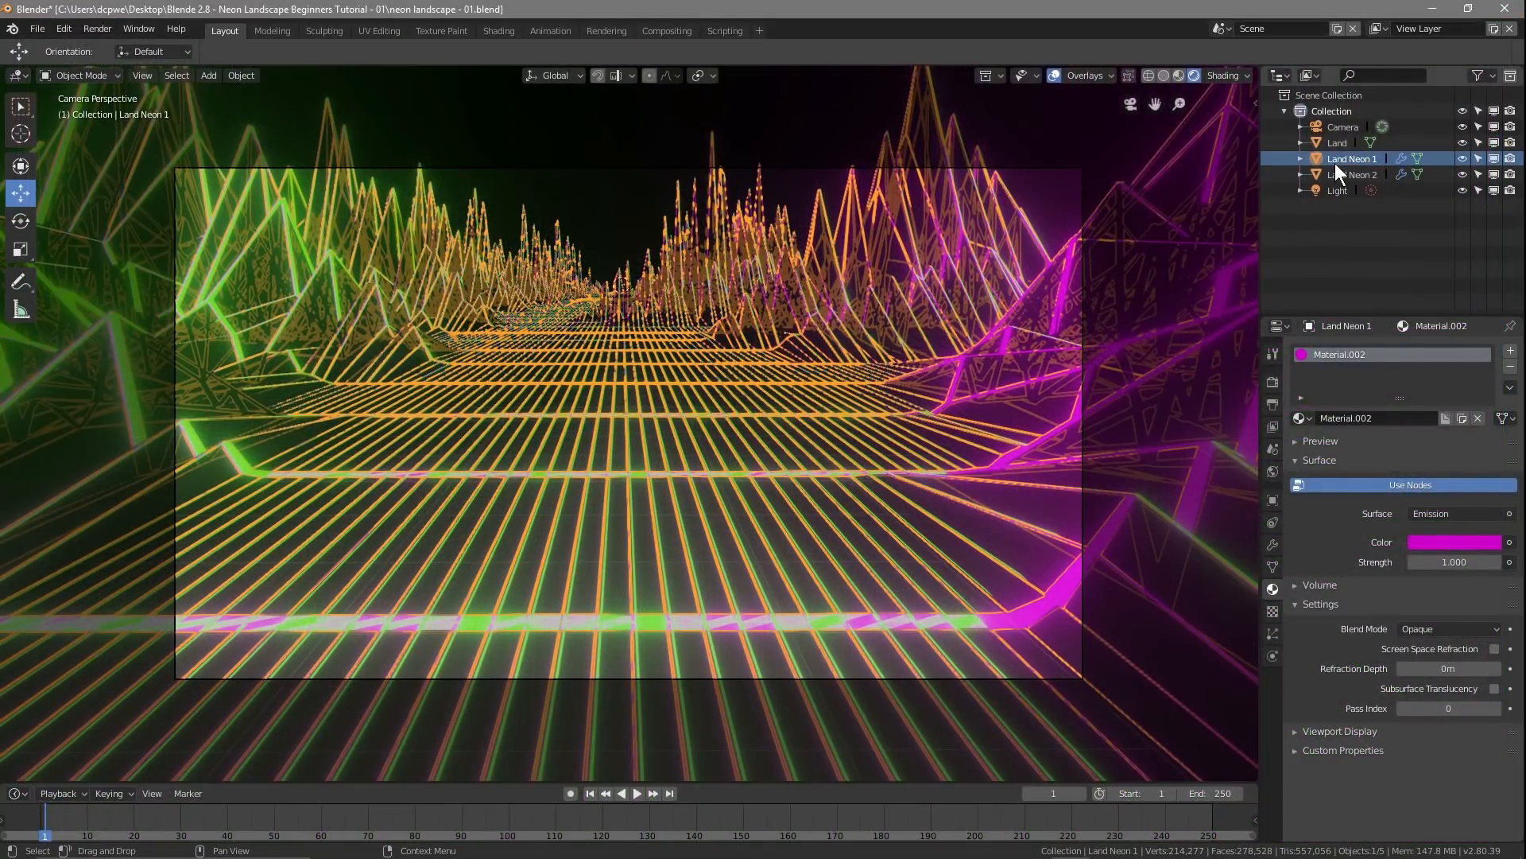
# Step: Set the offset of Land Neon 1's Wireframe modifier to -0.0480 and render a test frame
pyautogui.click(1274, 543)
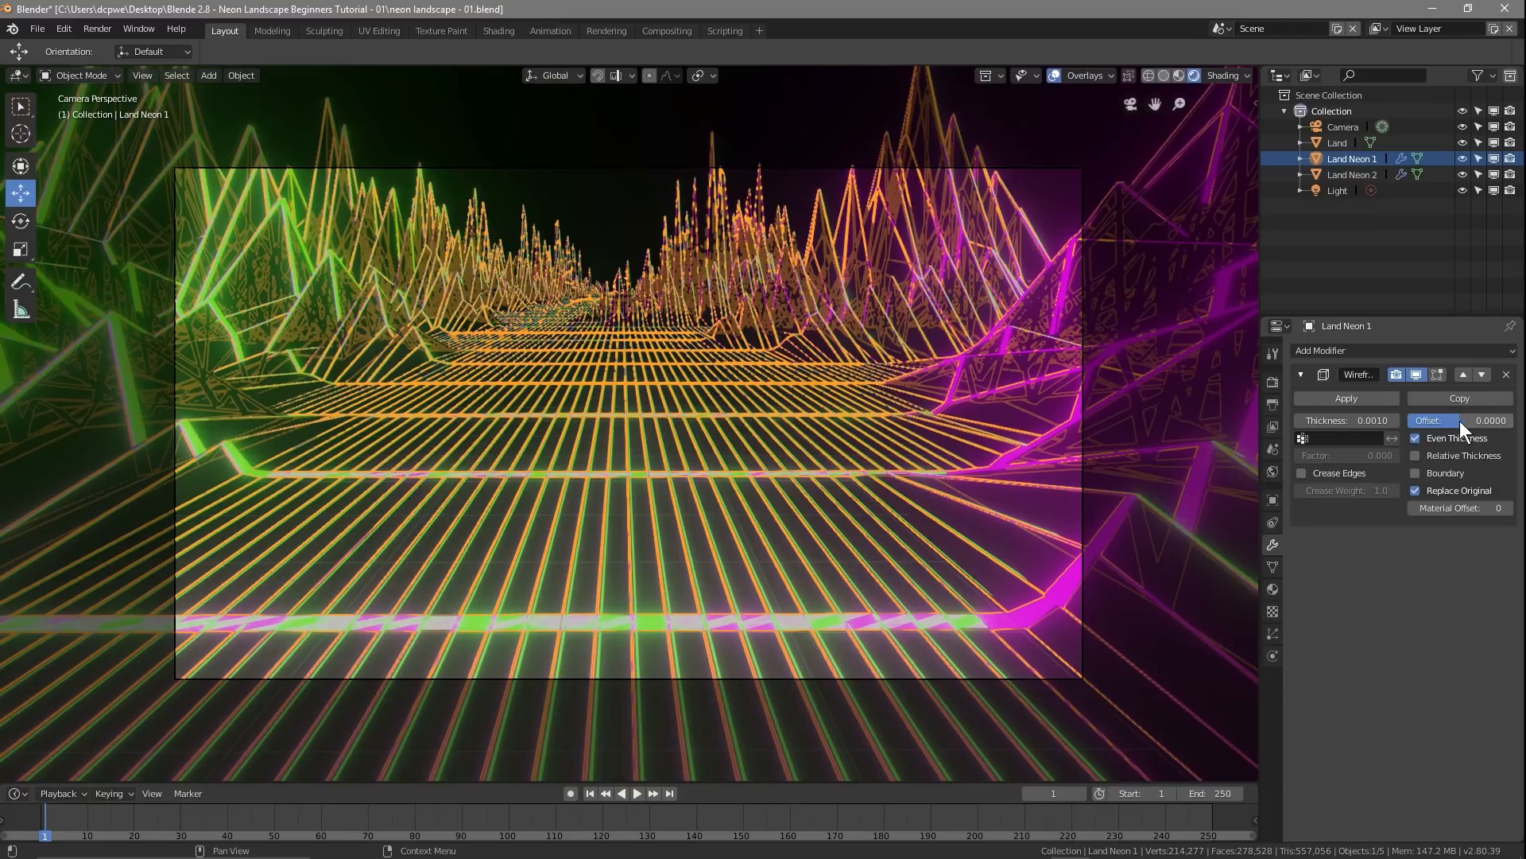
pyautogui.moveTo(1459, 421)
pyautogui.mouseDown()
pyautogui.moveTo(1507, 421)
pyautogui.moveTo(1392, 421)
pyautogui.moveTo(1493, 421)
pyautogui.moveTo(1429, 421)
pyautogui.moveTo(1477, 421)
pyautogui.moveTo(1462, 421)
pyautogui.mouseUp()
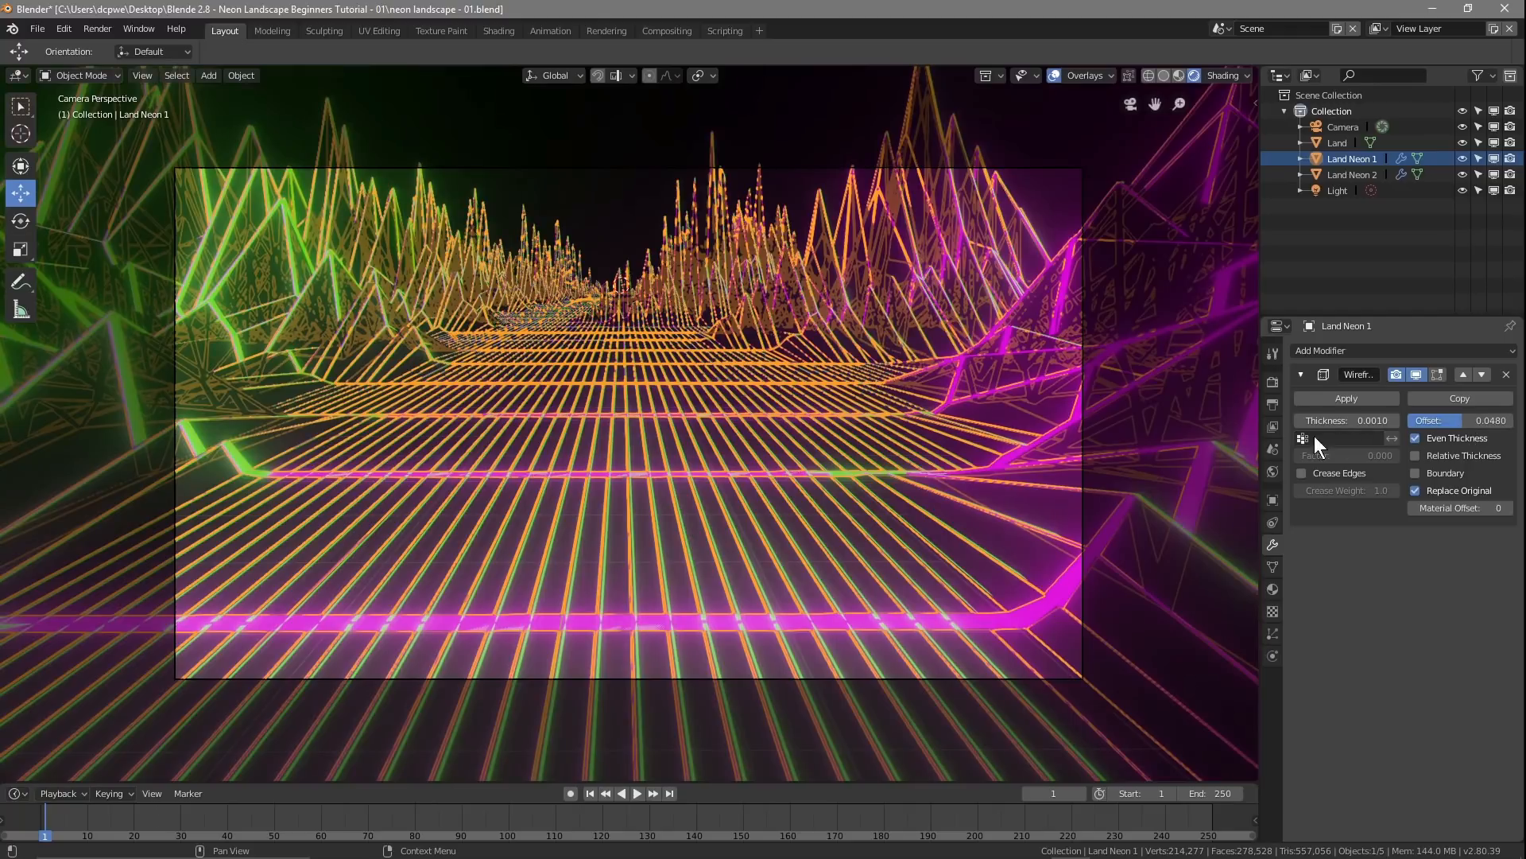
pyautogui.moveTo(1455, 424); pyautogui.dragTo(1437, 442)
pyautogui.press('F12')
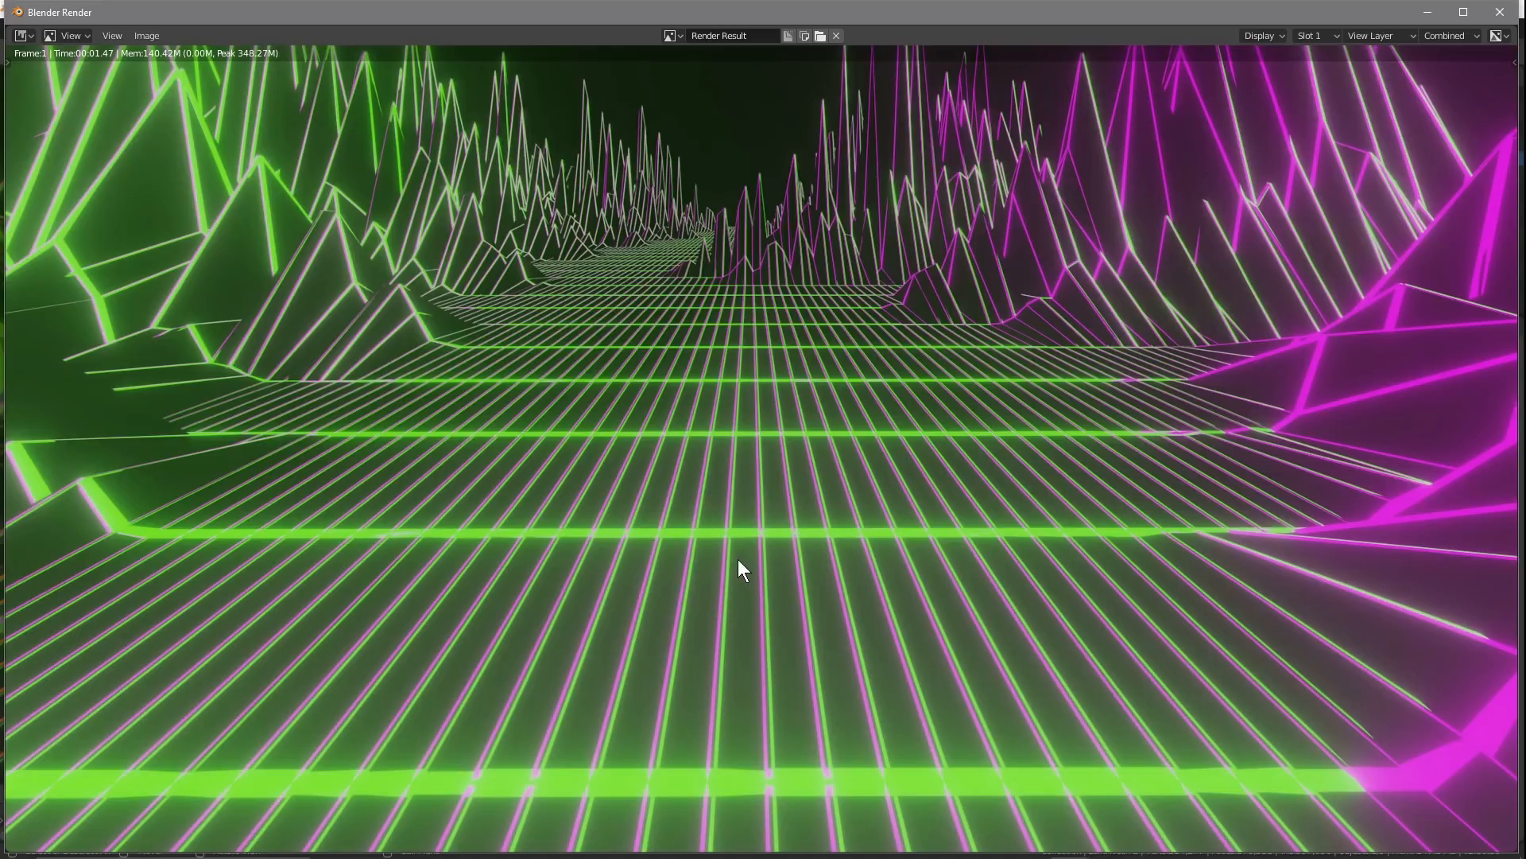
pyautogui.click(1500, 12)
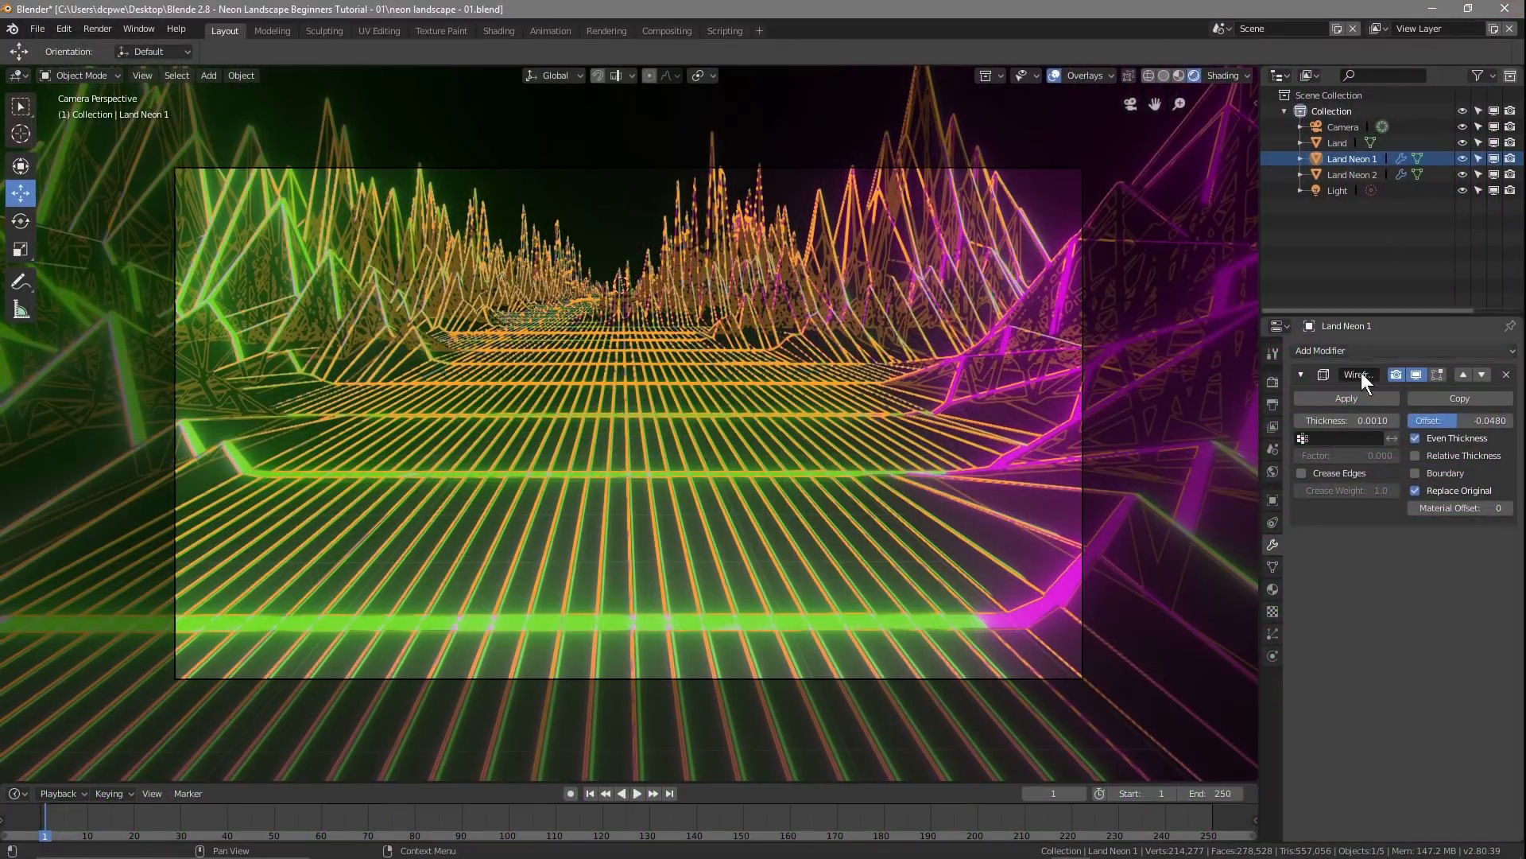
# Step: Increase Land Neon 1's wireframe thickness to 0.0020 and render a test frame to check it
pyautogui.click(1394, 420)
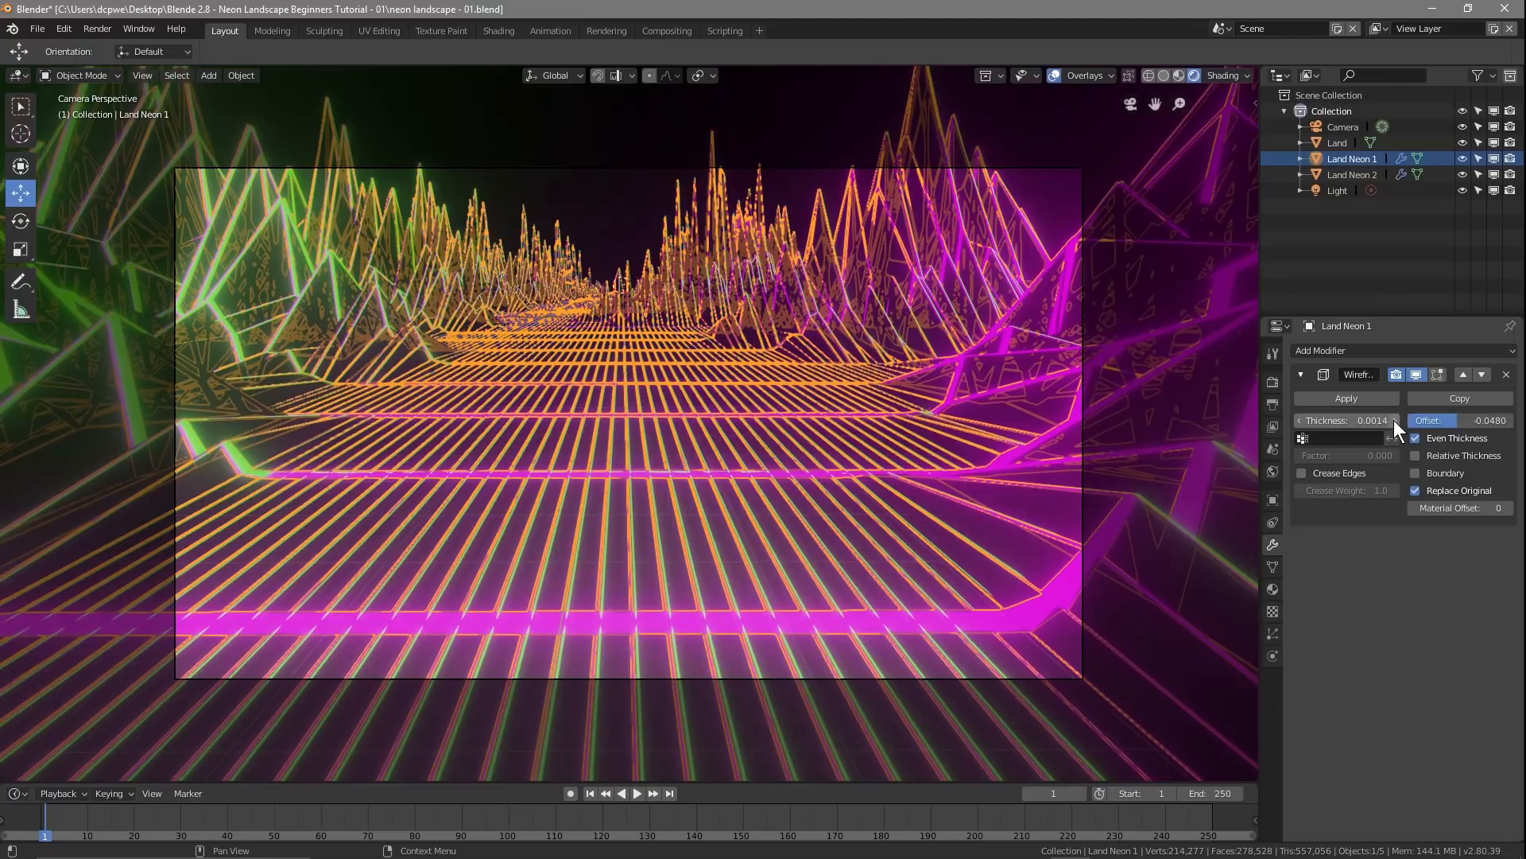
pyautogui.click(1394, 420)
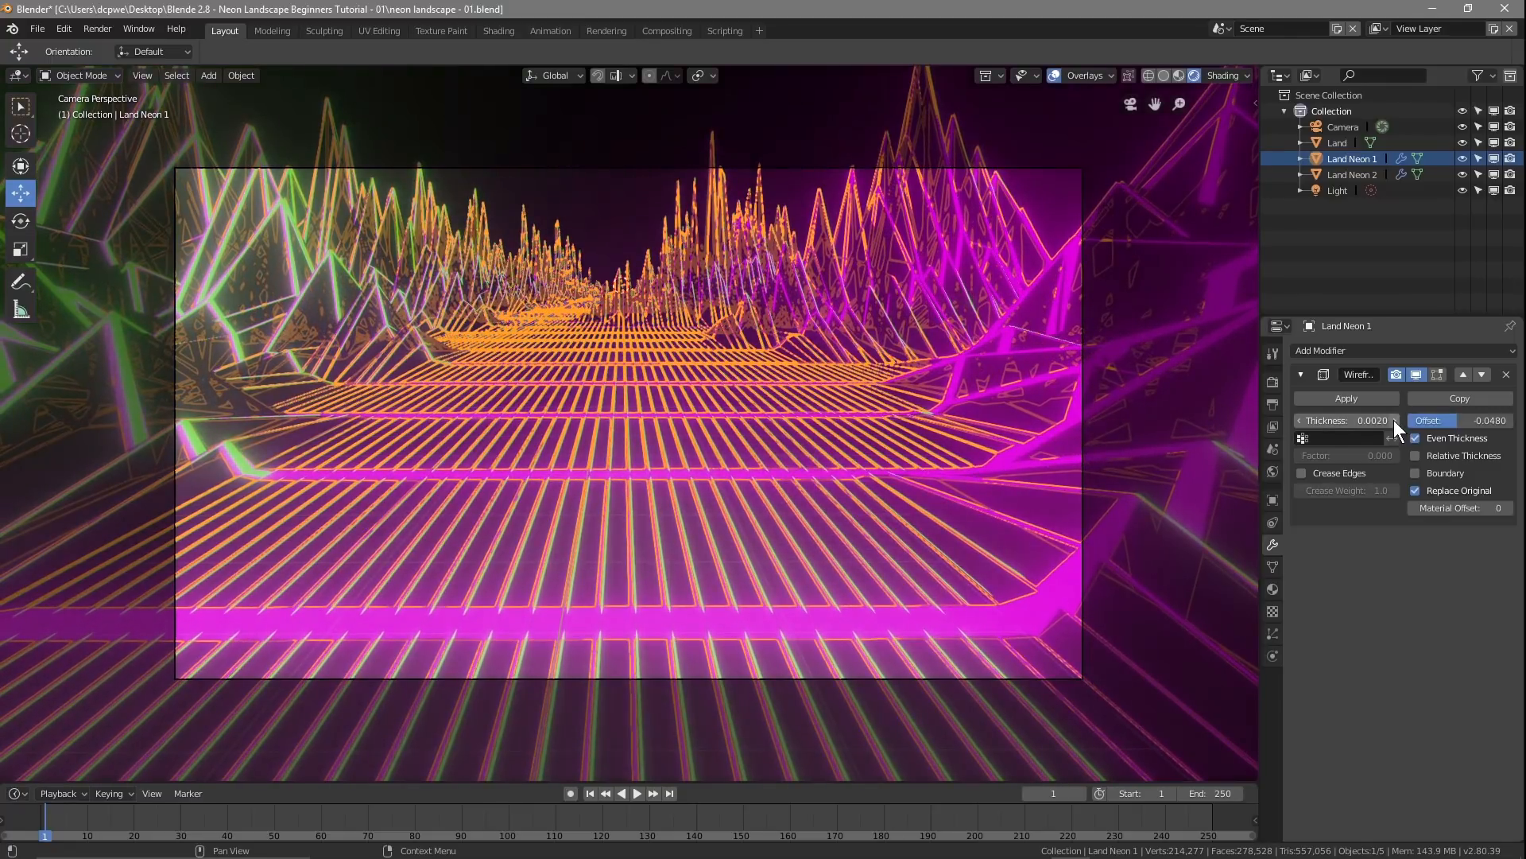
pyautogui.press('F12')
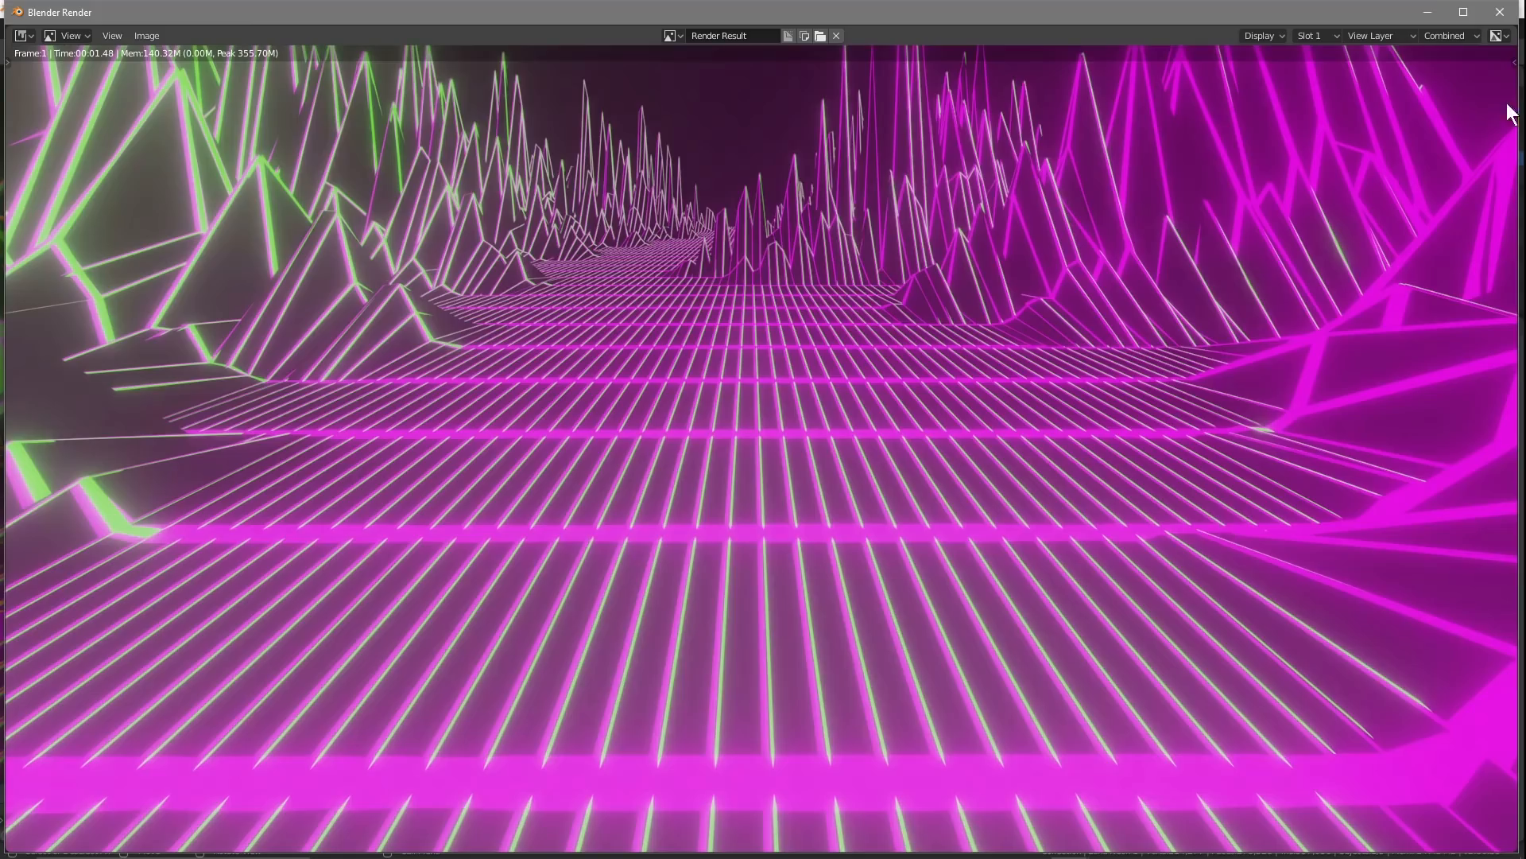
pyautogui.click(1501, 12)
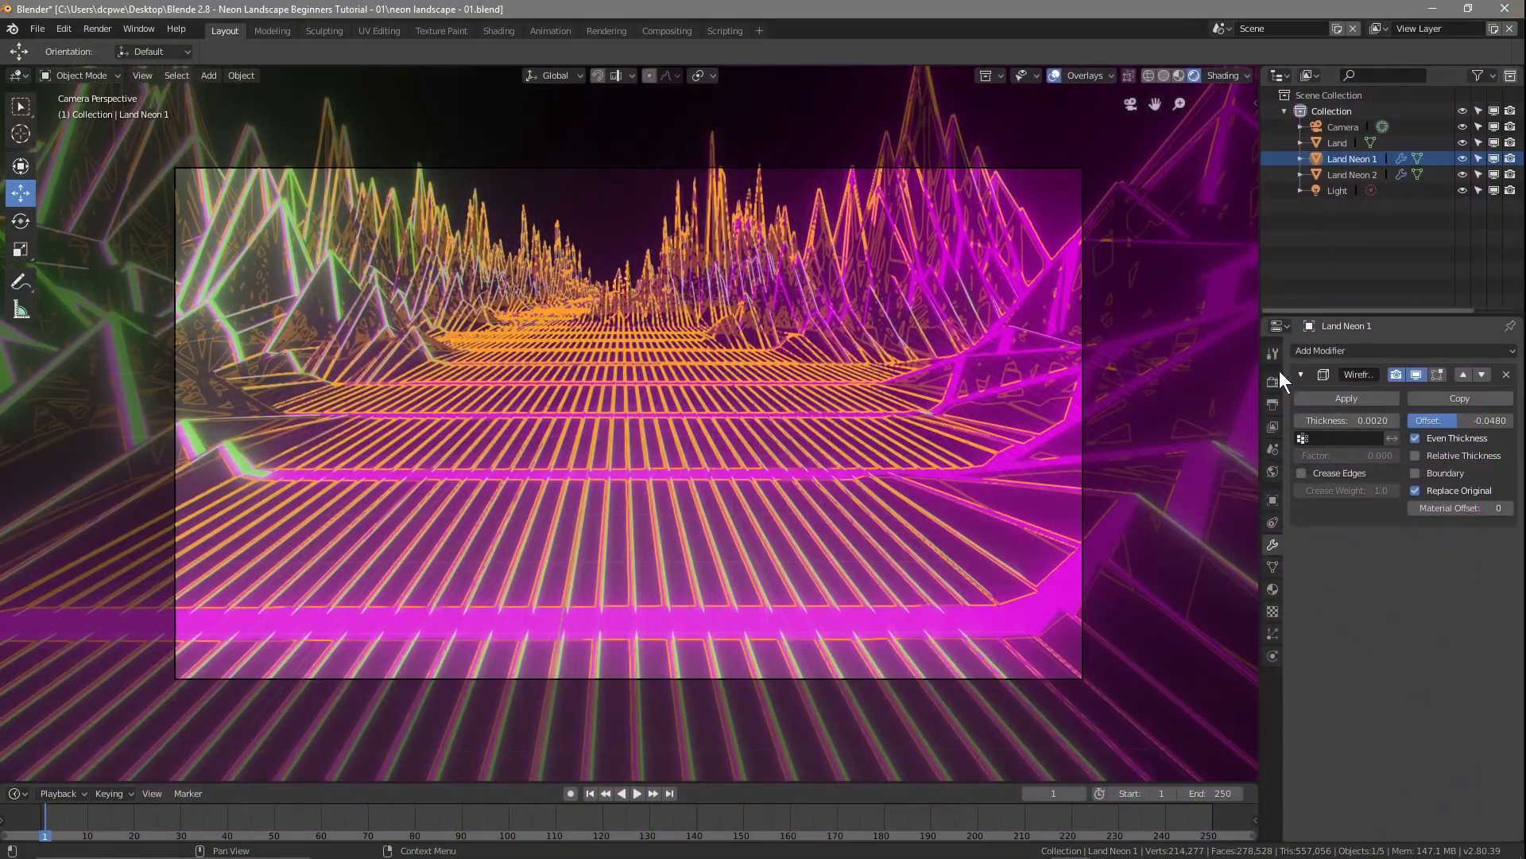
# Step: Increase the thickness of Land Neon 2's Wireframe modifier to 0.0020
pyautogui.click(1350, 174)
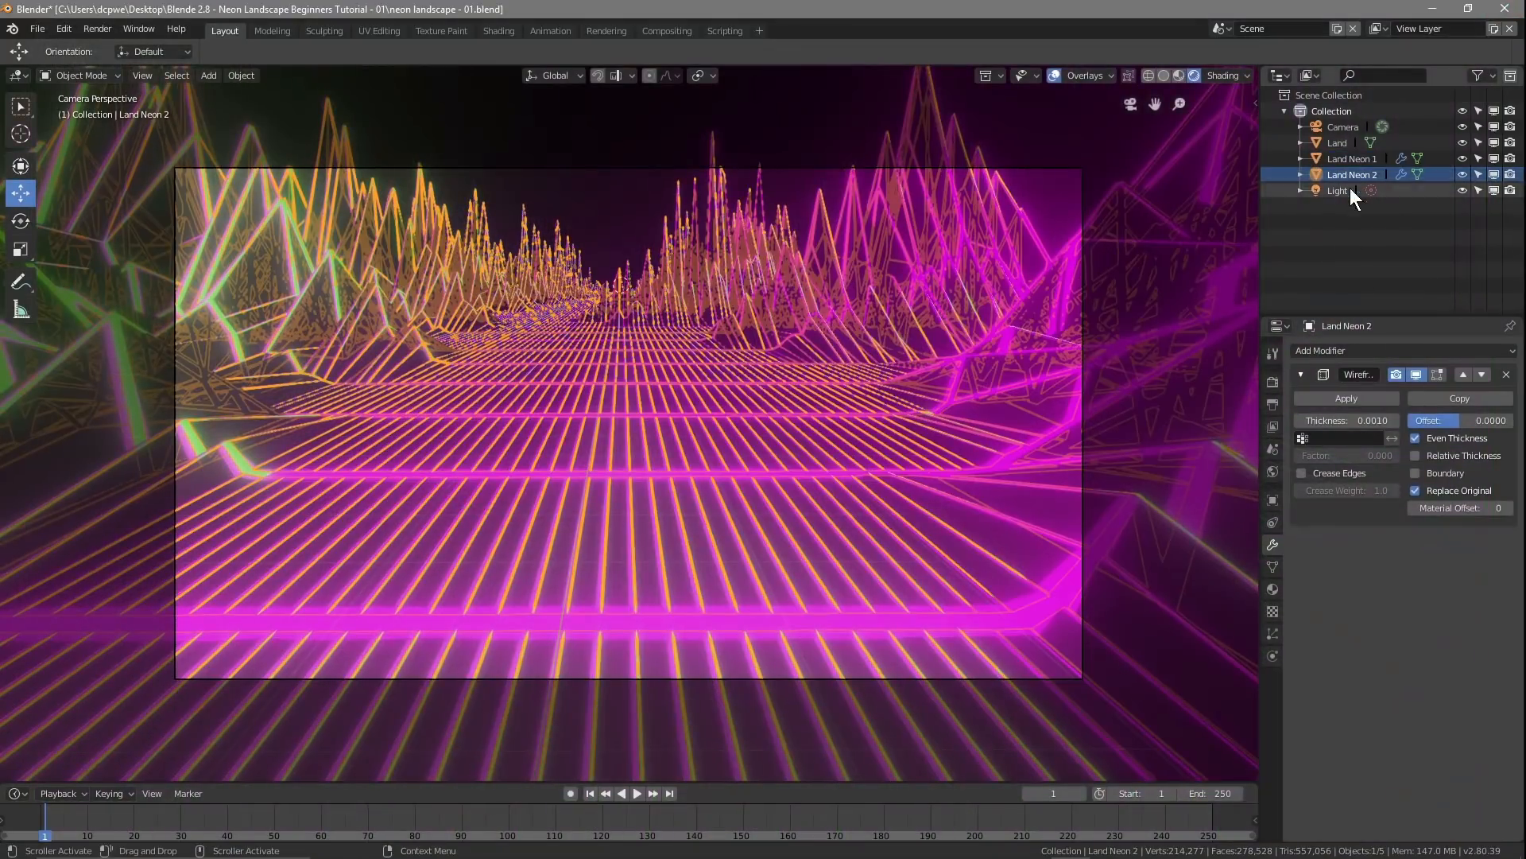
pyautogui.click(1396, 419)
pyautogui.click(1396, 419)
pyautogui.click(1396, 419)
pyautogui.click(1396, 419)
pyautogui.click(1396, 419)
pyautogui.click(1396, 419)
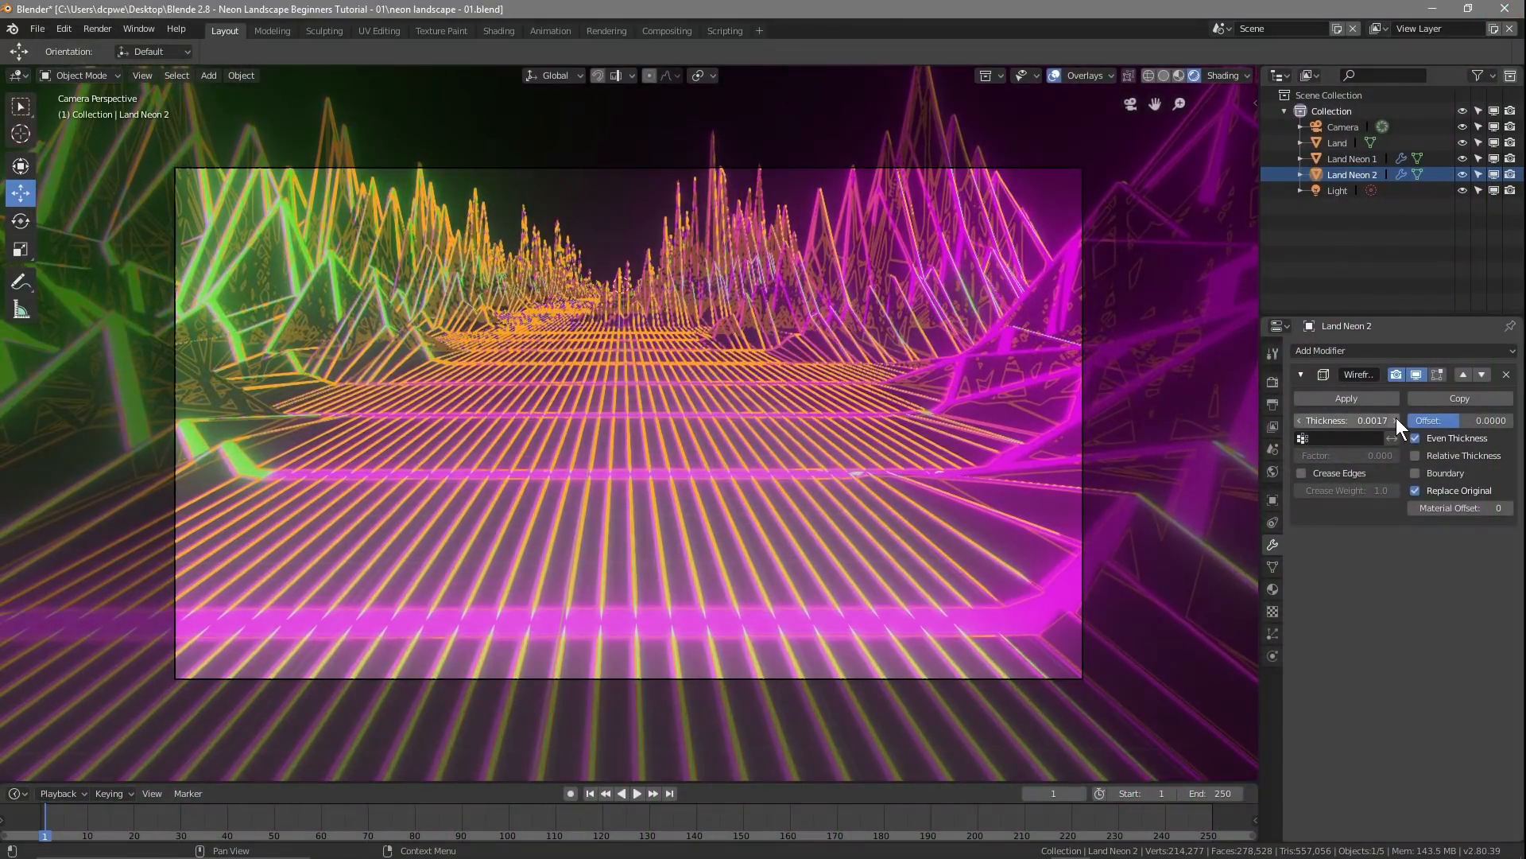
pyautogui.click(1396, 418)
pyautogui.click(1396, 419)
# Step: Render a test frame with both wireframes thickened and save the Blender file
pyautogui.press('F12')
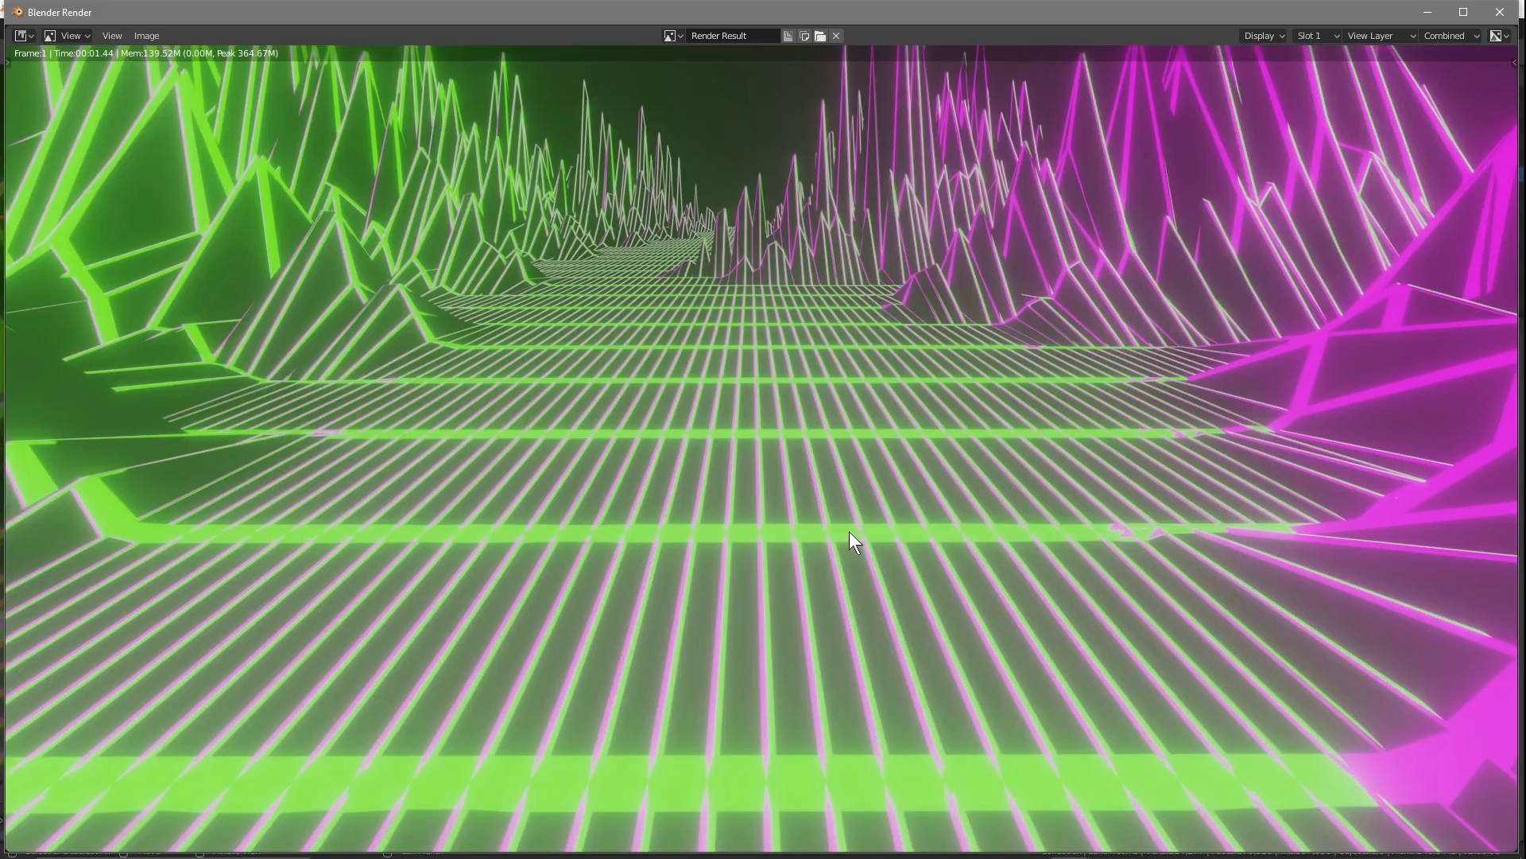
pyautogui.click(1500, 12)
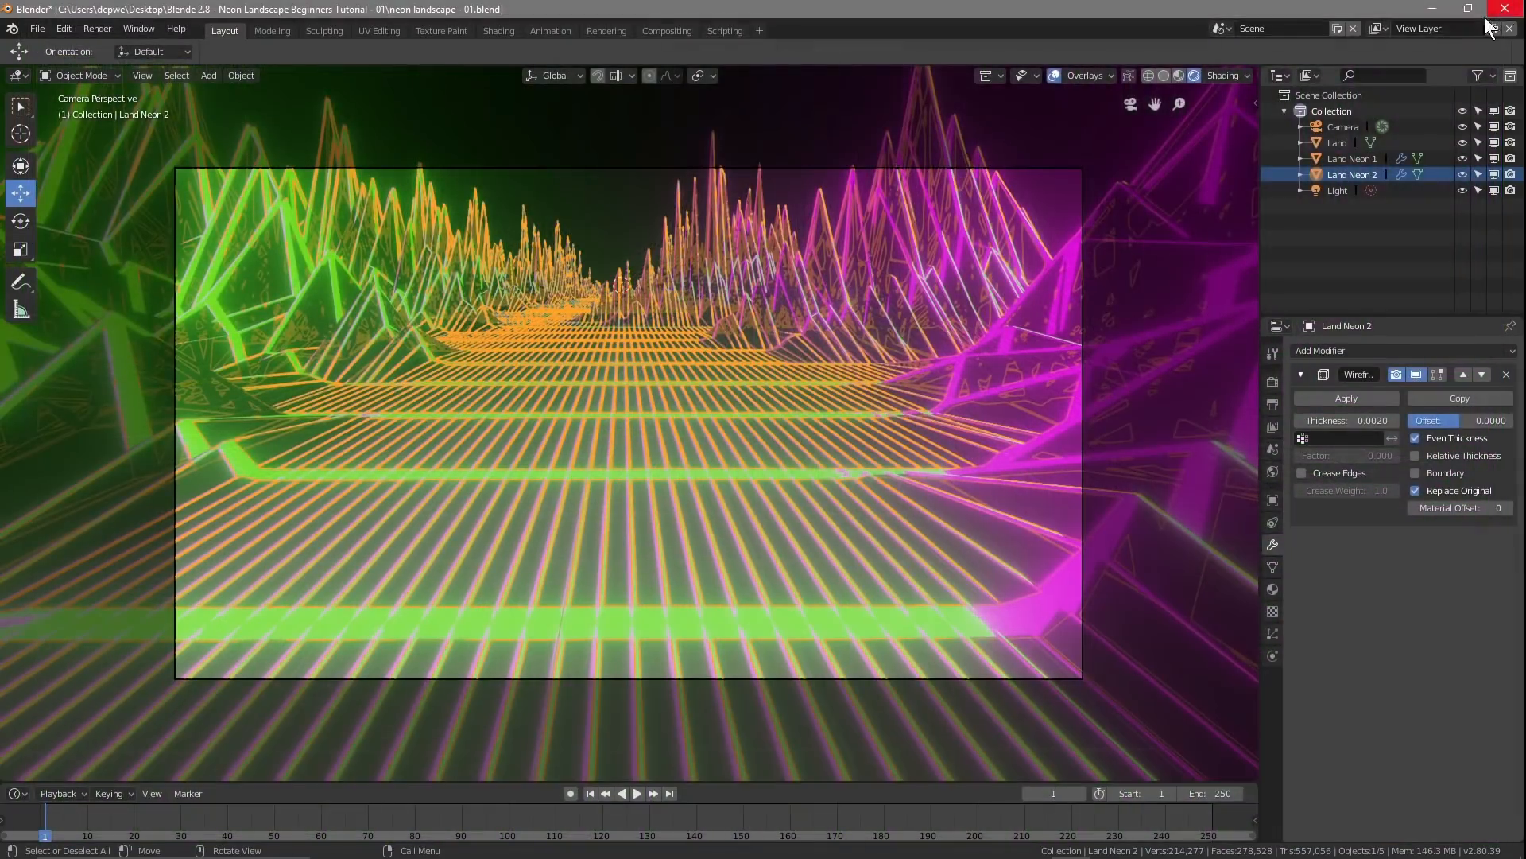
pyautogui.click(40, 32)
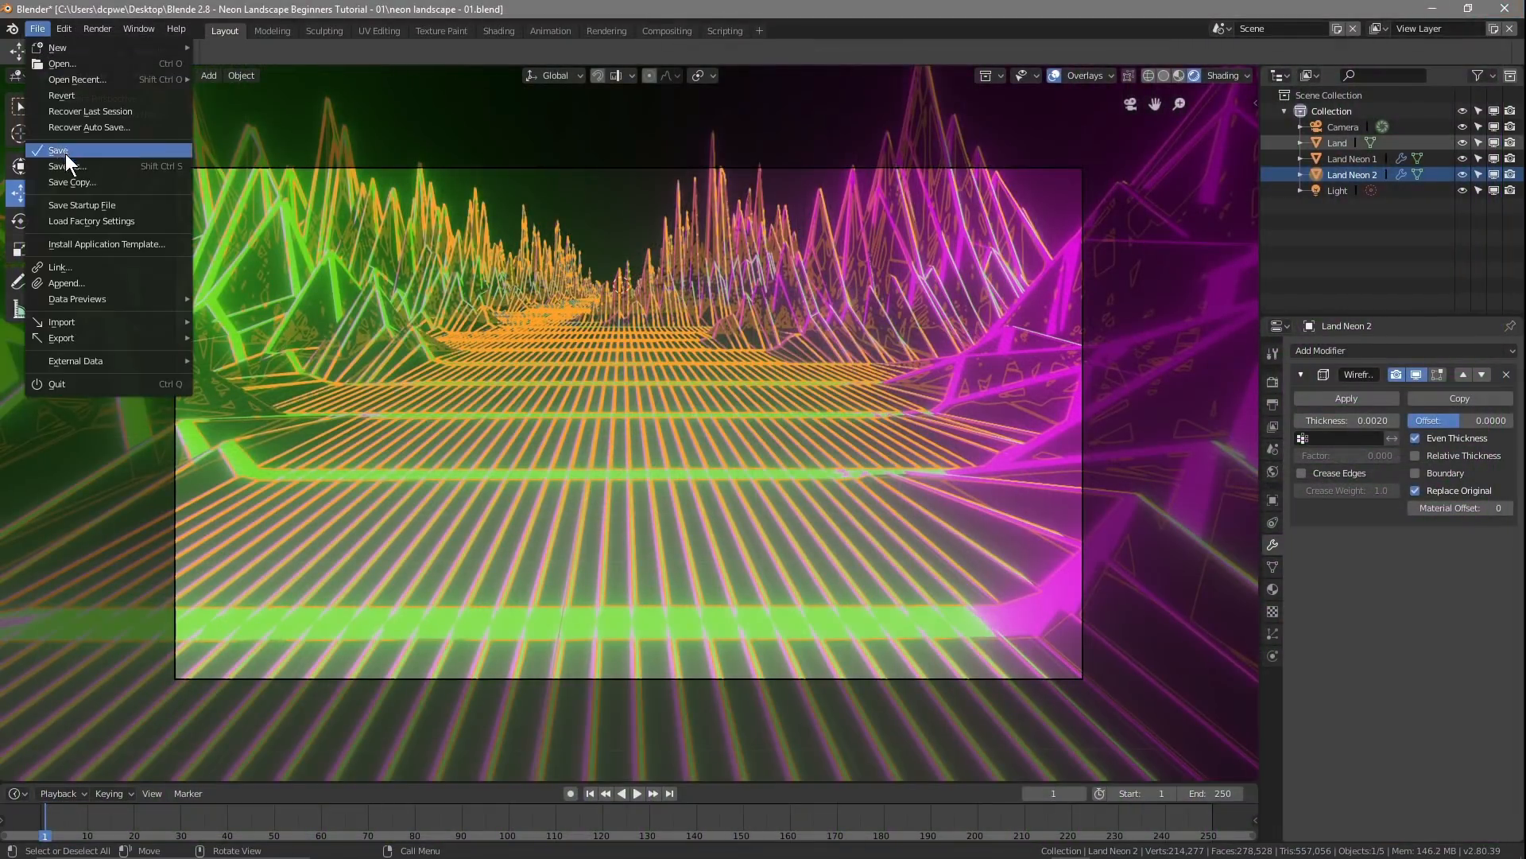
pyautogui.click(64, 151)
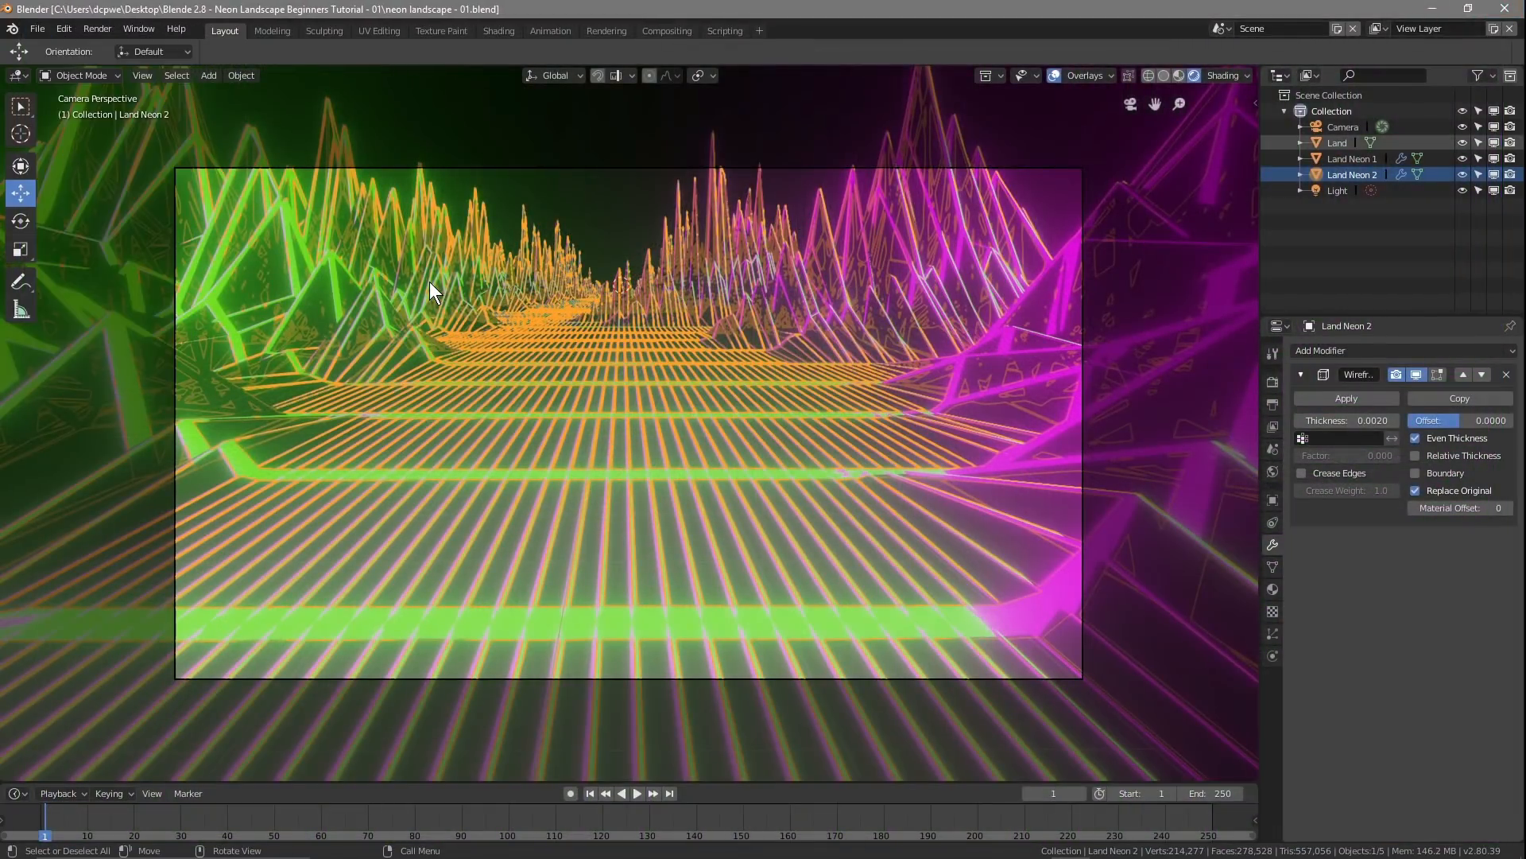
# Step: View the whole landscape strip from outside the camera, return to the camera view and render a test frame
pyautogui.moveTo(517, 346); pyautogui.dragTo(434, 315, button='middle')
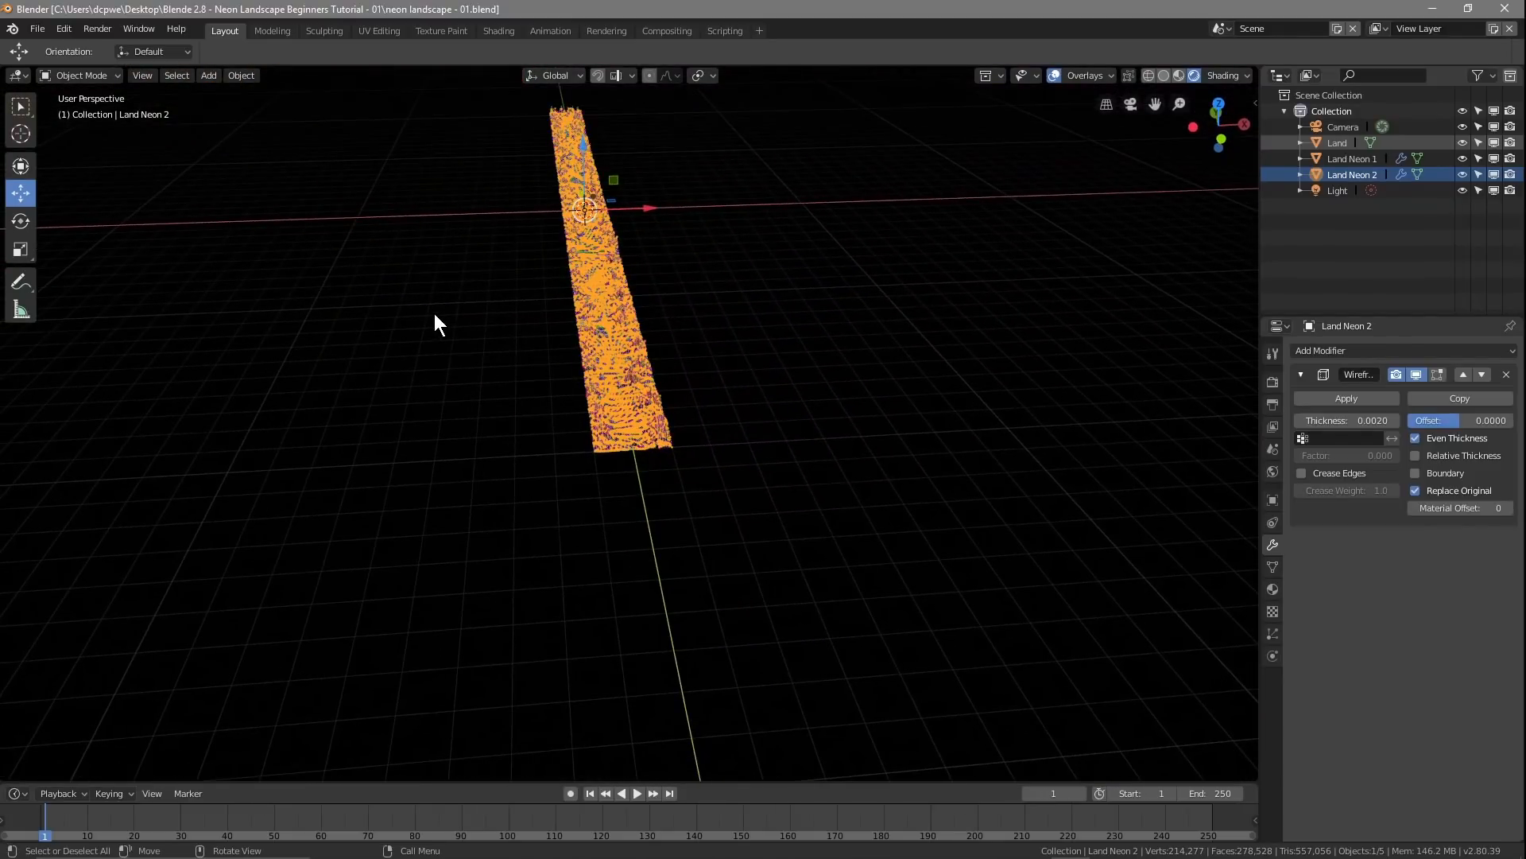
pyautogui.press('KP_0')
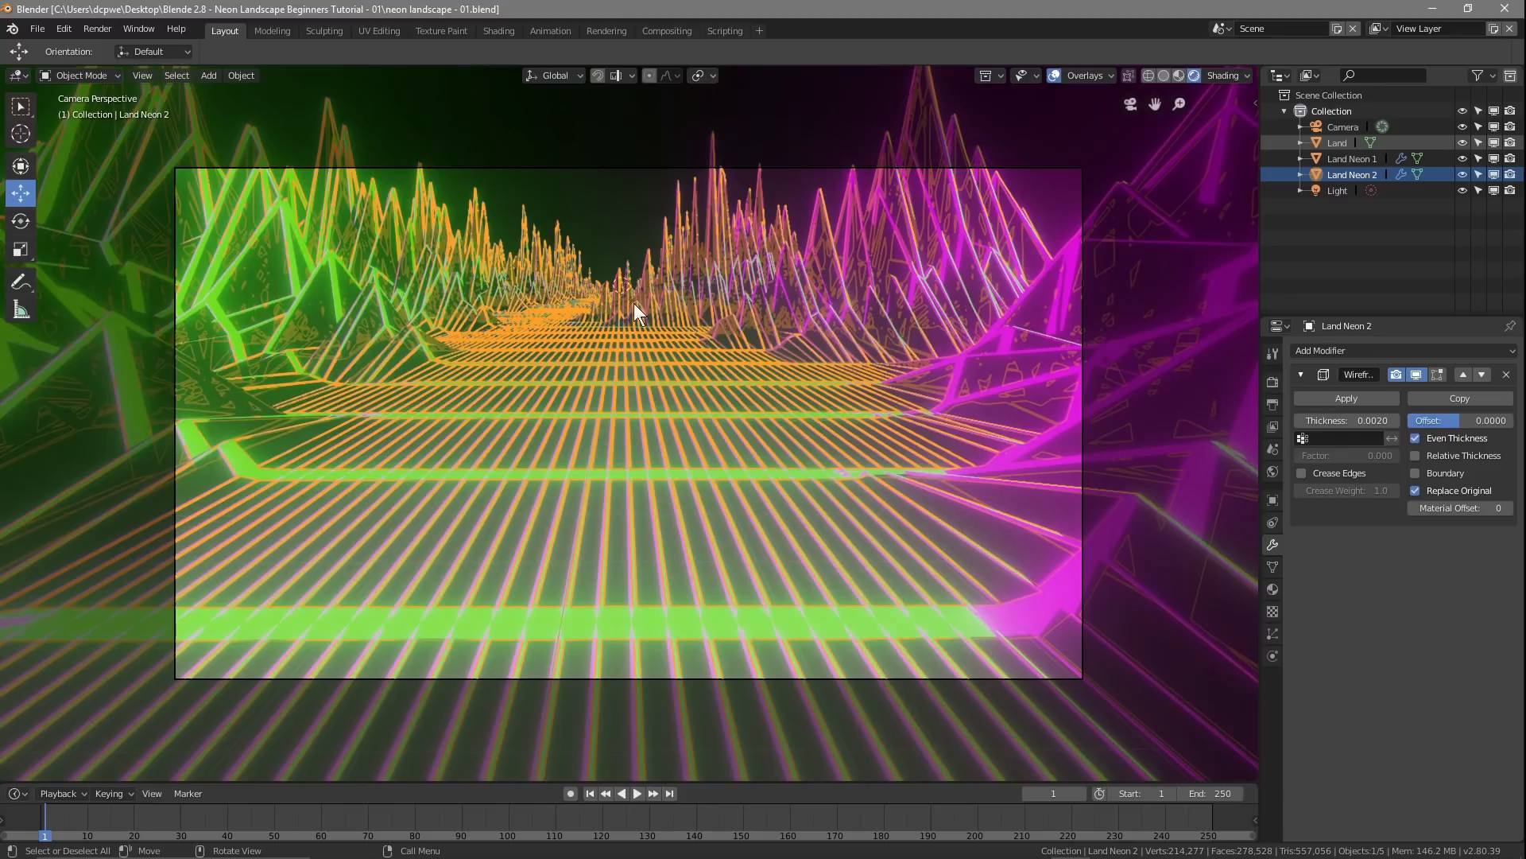
pyautogui.moveTo(629, 471)
pyautogui.keyDown('shift'); pyautogui.mouseDown(button='middle')
pyautogui.moveTo(665, 477)
pyautogui.moveTo(586, 449)
pyautogui.moveTo(651, 452)
pyautogui.moveTo(630, 460)
pyautogui.moveTo(622, 431)
pyautogui.moveTo(652, 472)
pyautogui.moveTo(624, 470)
pyautogui.moveTo(623, 336)
pyautogui.moveTo(619, 447)
pyautogui.mouseUp(button='middle'); pyautogui.keyUp('shift')
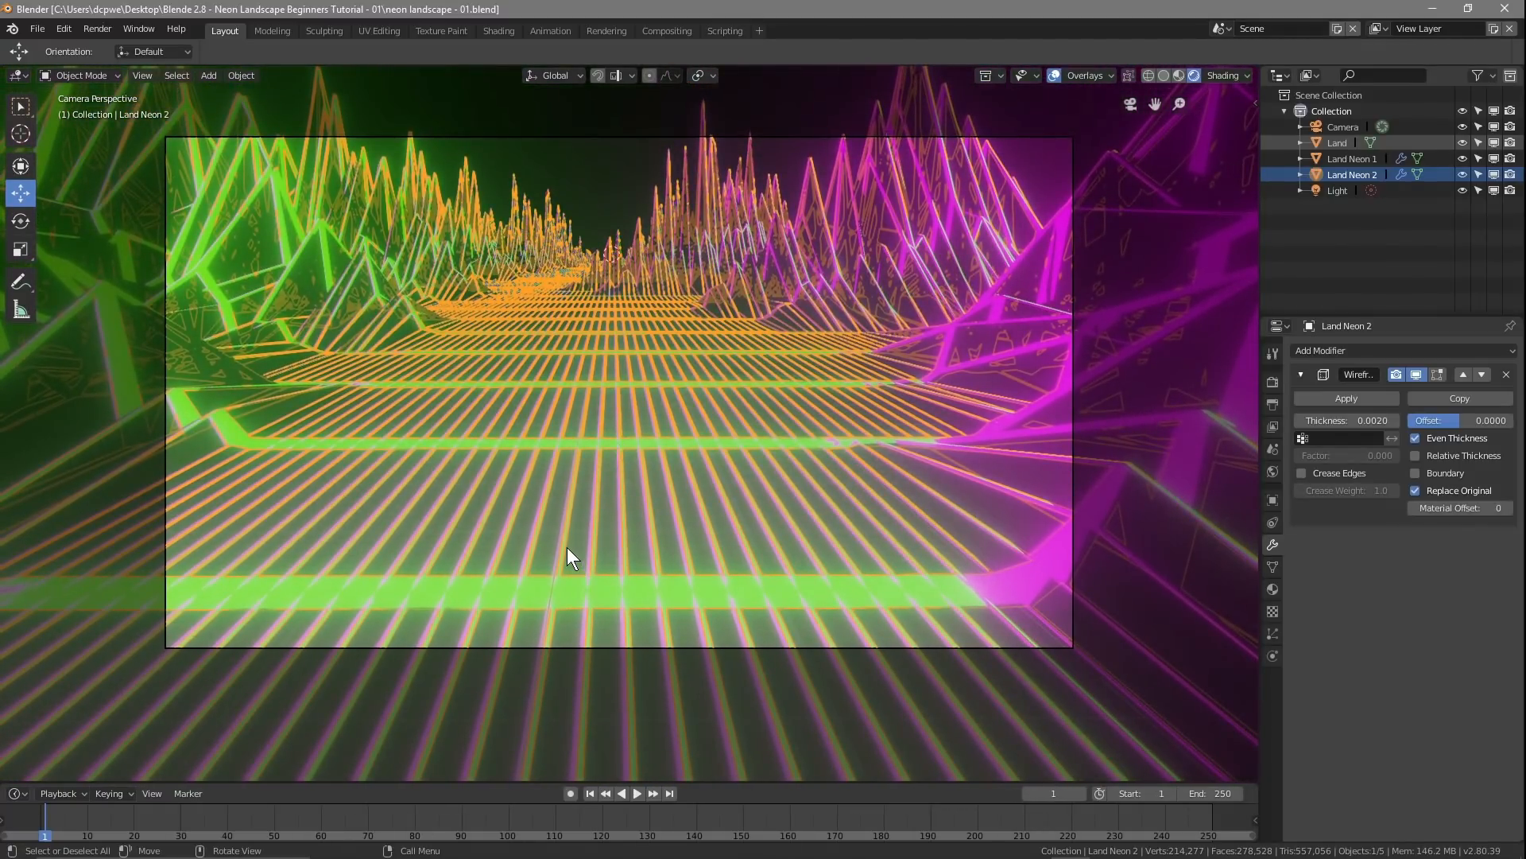
pyautogui.press('F12')
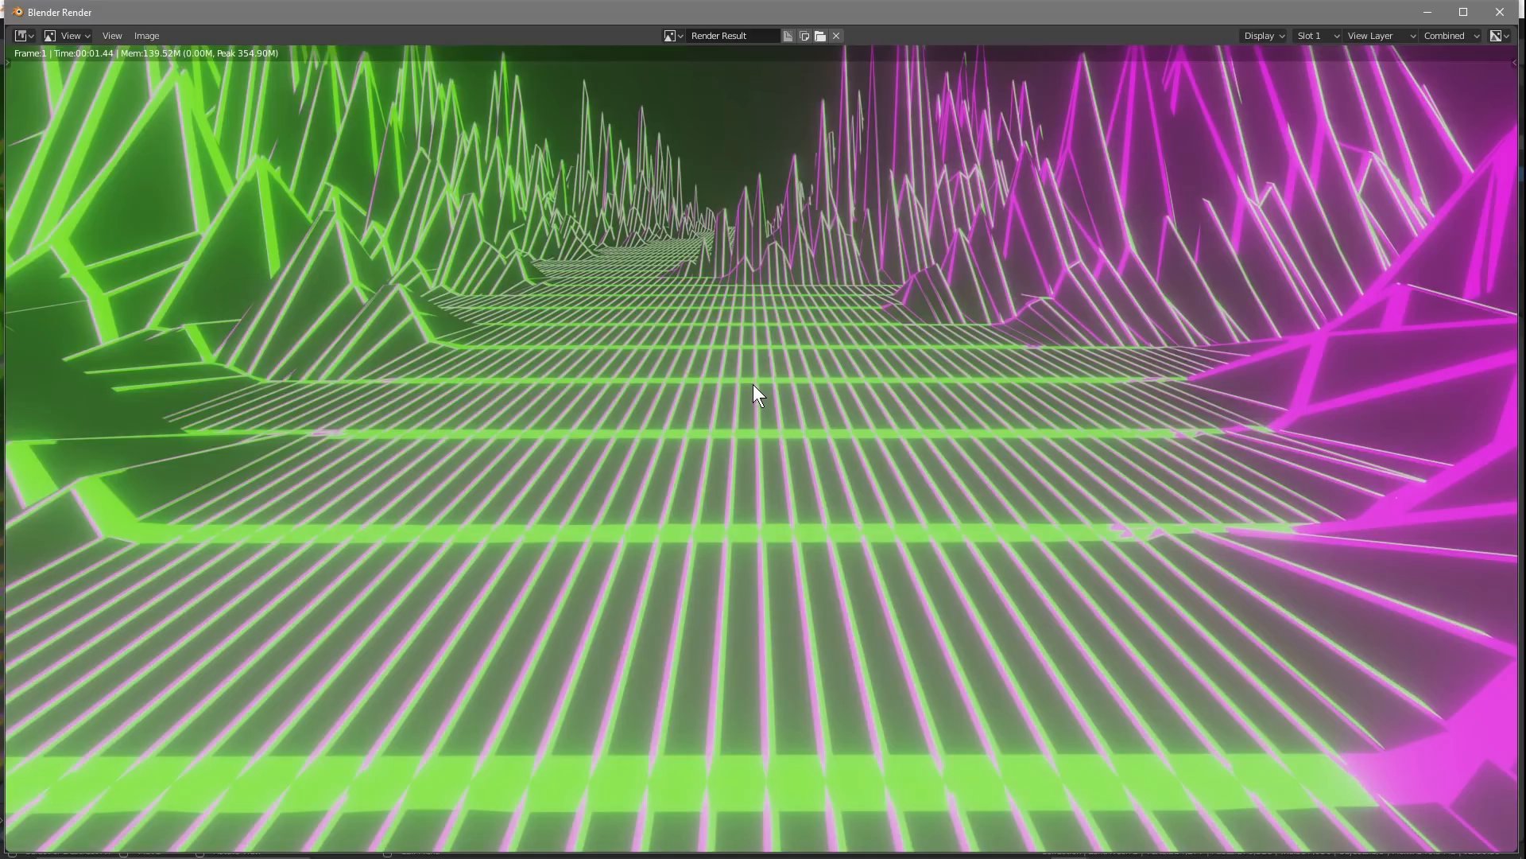
pyautogui.click(1513, 11)
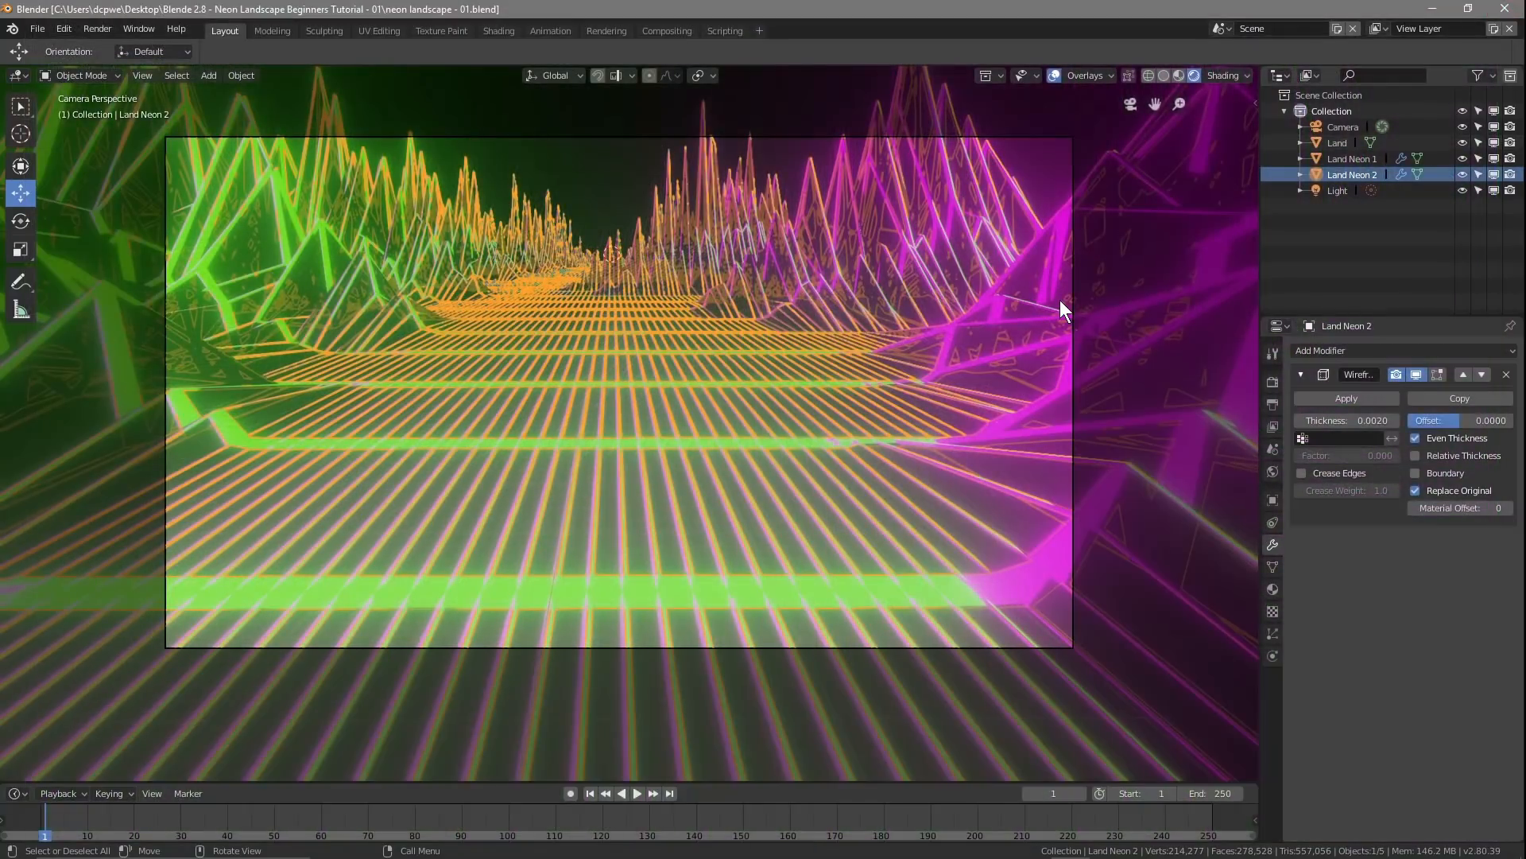
# Step: Reduce the Bloom radius to 5.048 and save the file after a test render
pyautogui.click(1273, 385)
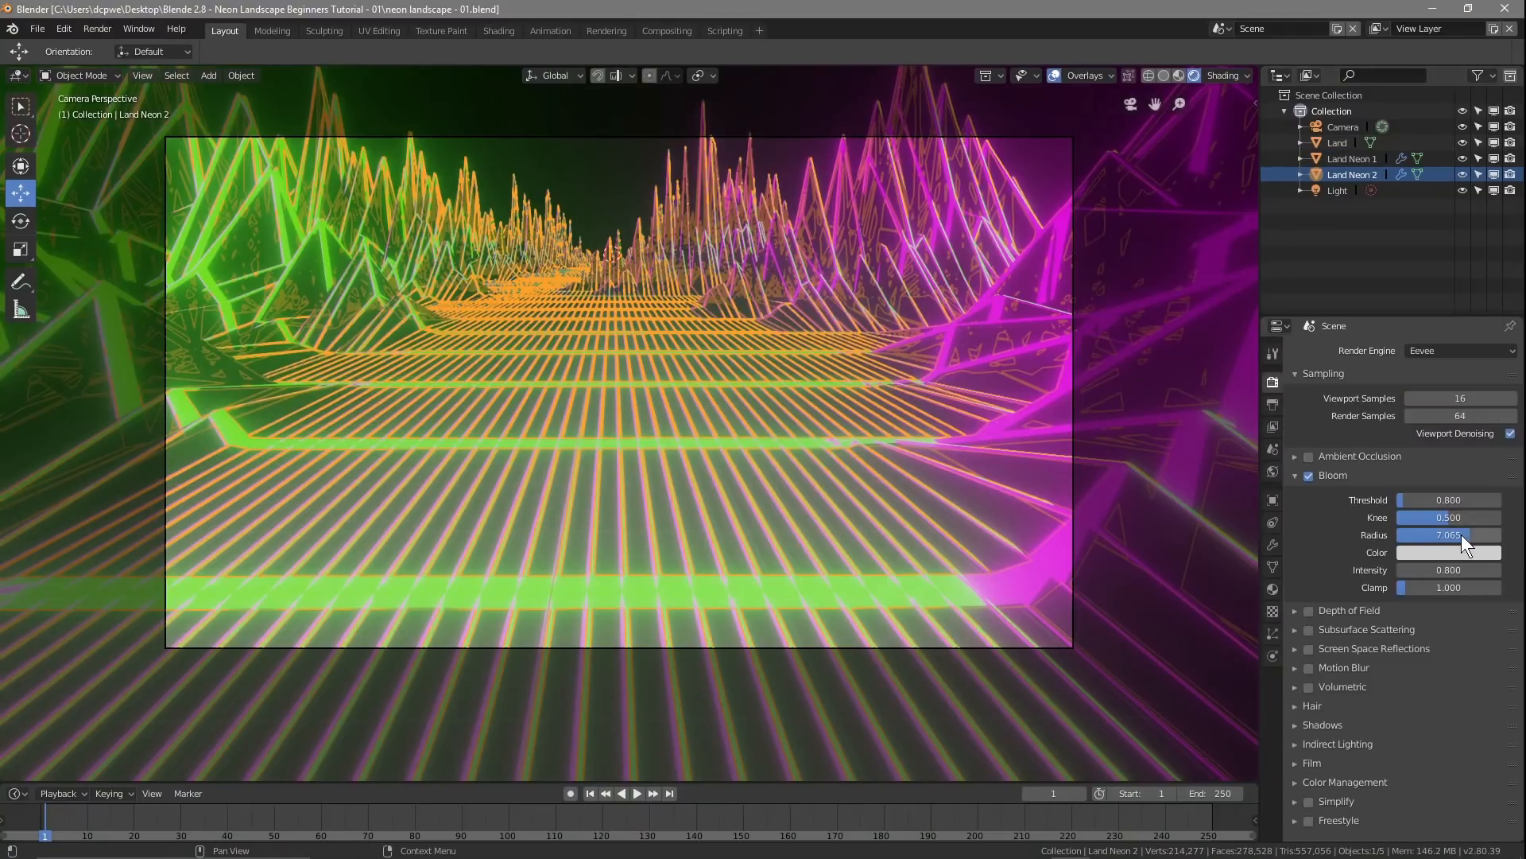
pyautogui.moveTo(1470, 535)
pyautogui.mouseDown()
pyautogui.moveTo(1403, 535)
pyautogui.moveTo(1453, 535)
pyautogui.mouseUp()
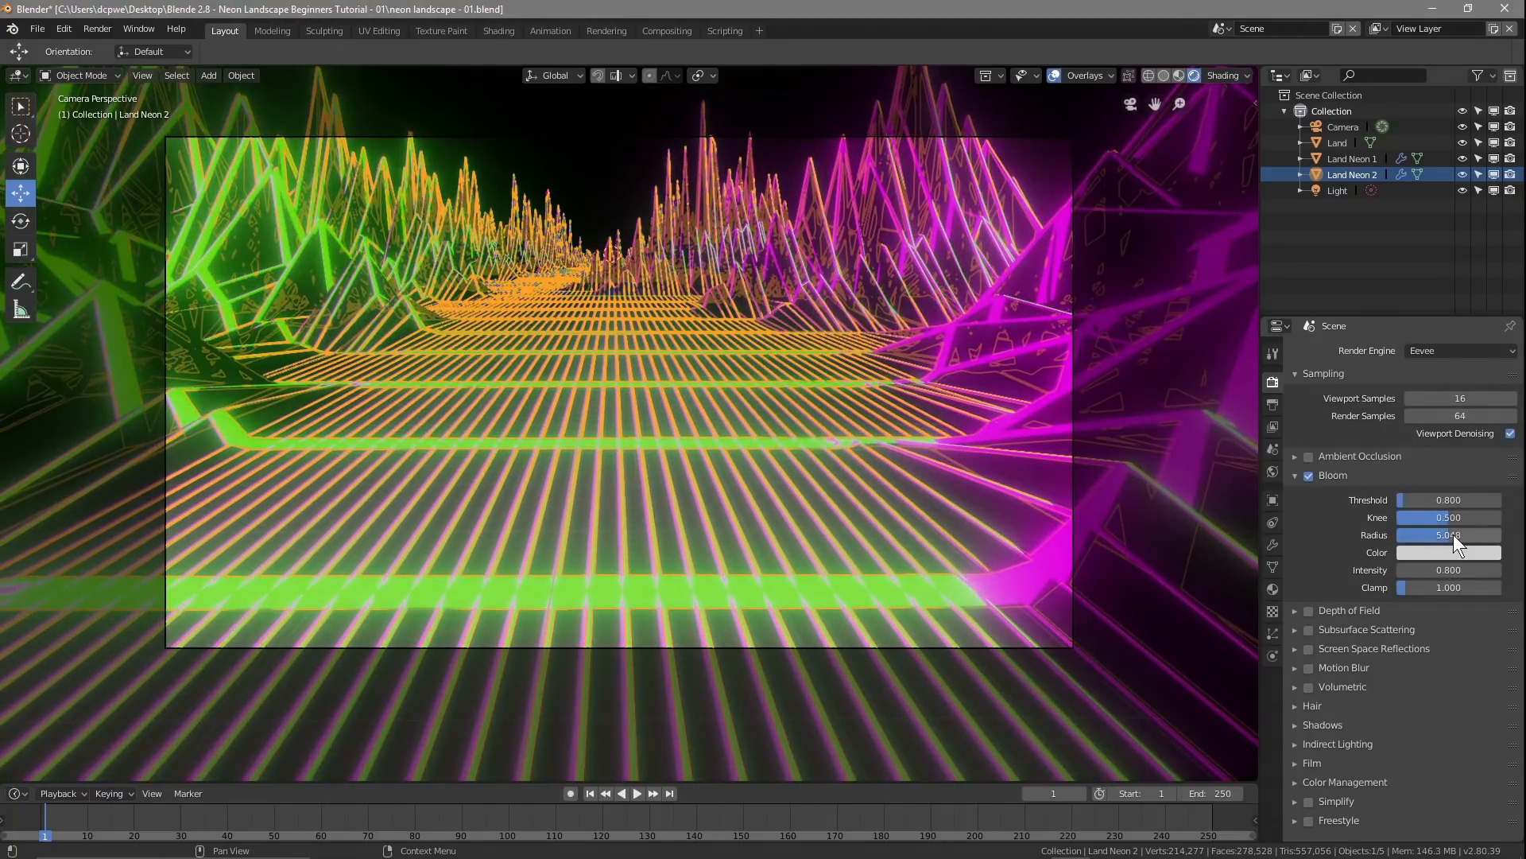
pyautogui.press('F12')
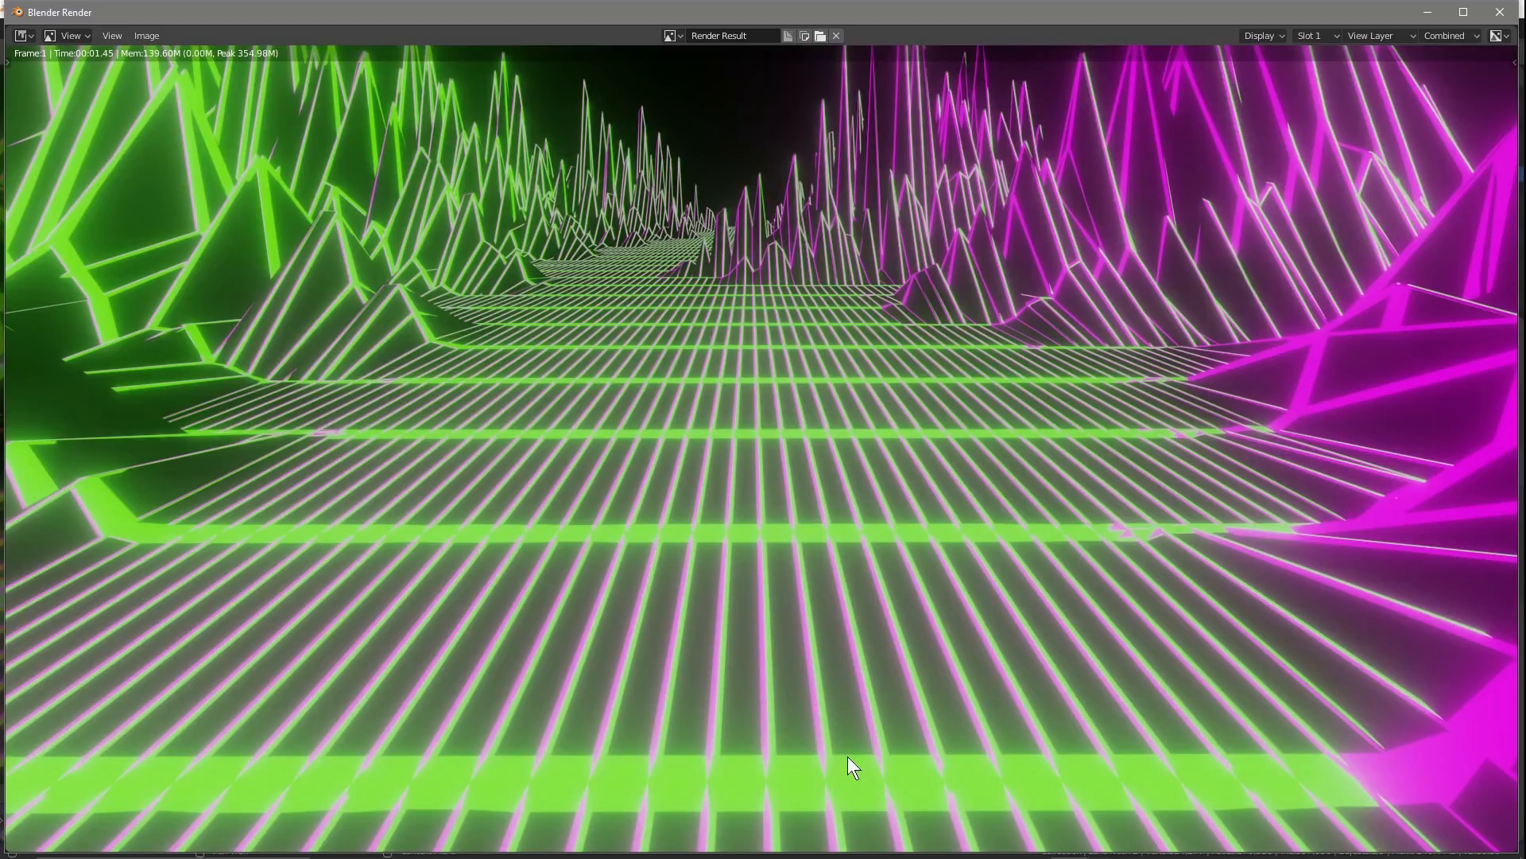
pyautogui.click(1500, 12)
pyautogui.click(37, 28)
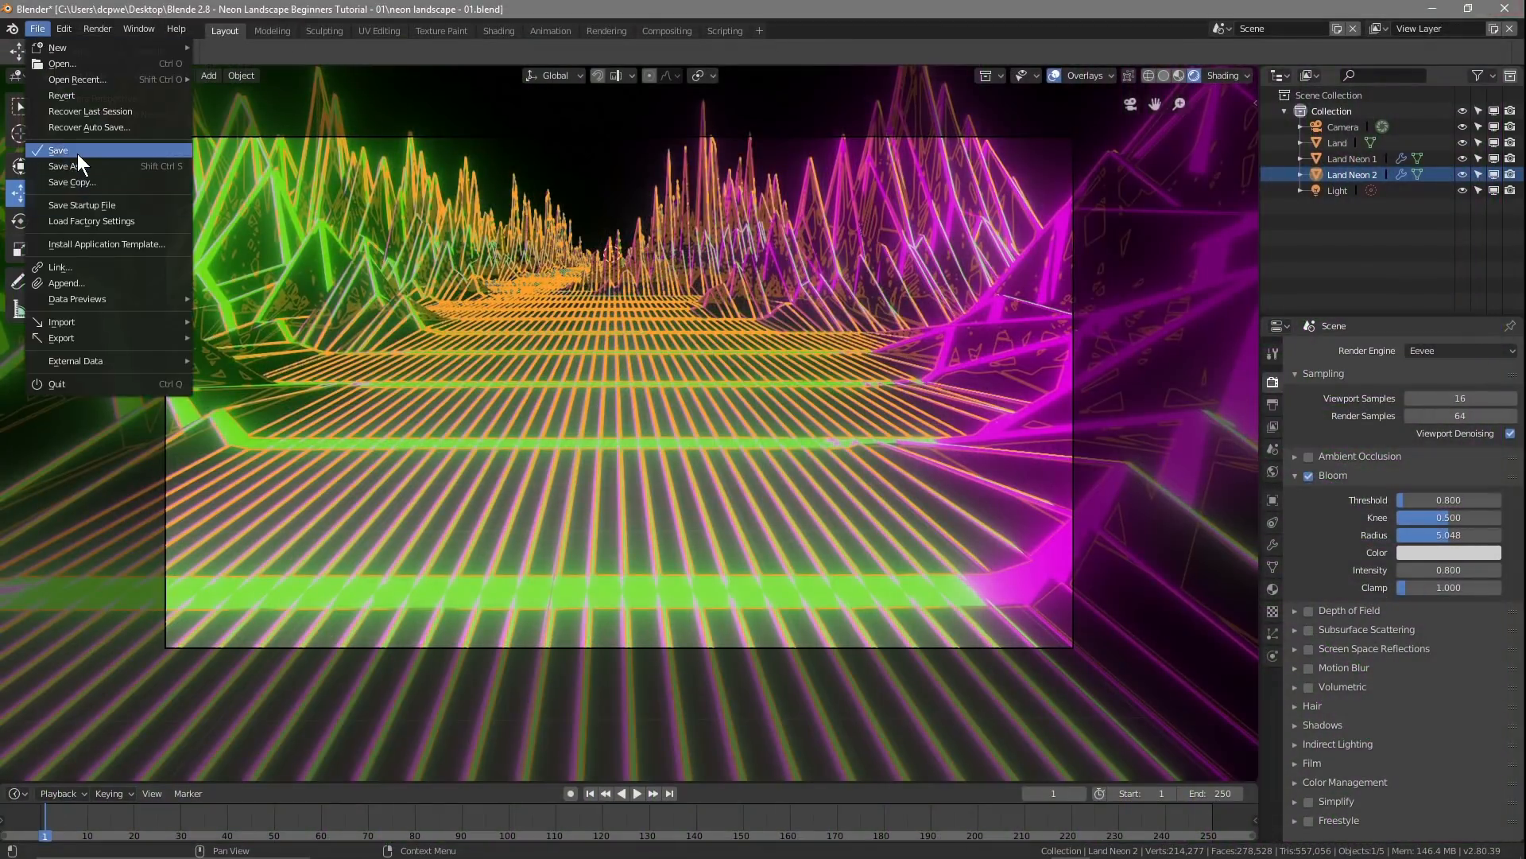
pyautogui.click(78, 154)
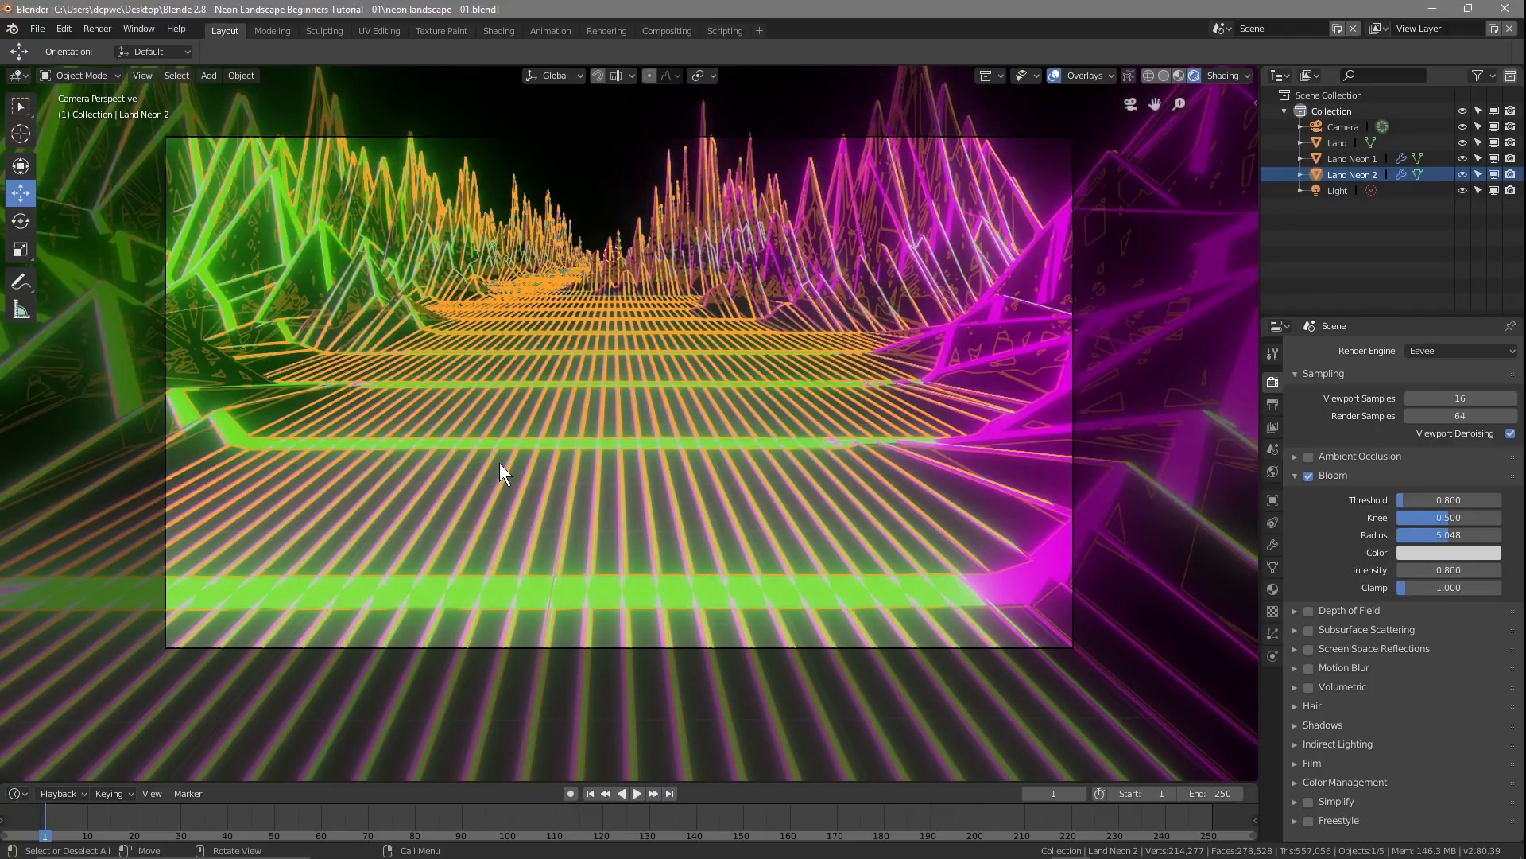
# Step: In a wireframe top view, add a plane and move it along X to -32.285 m, beside the landscape strip
pyautogui.press('KP_7')
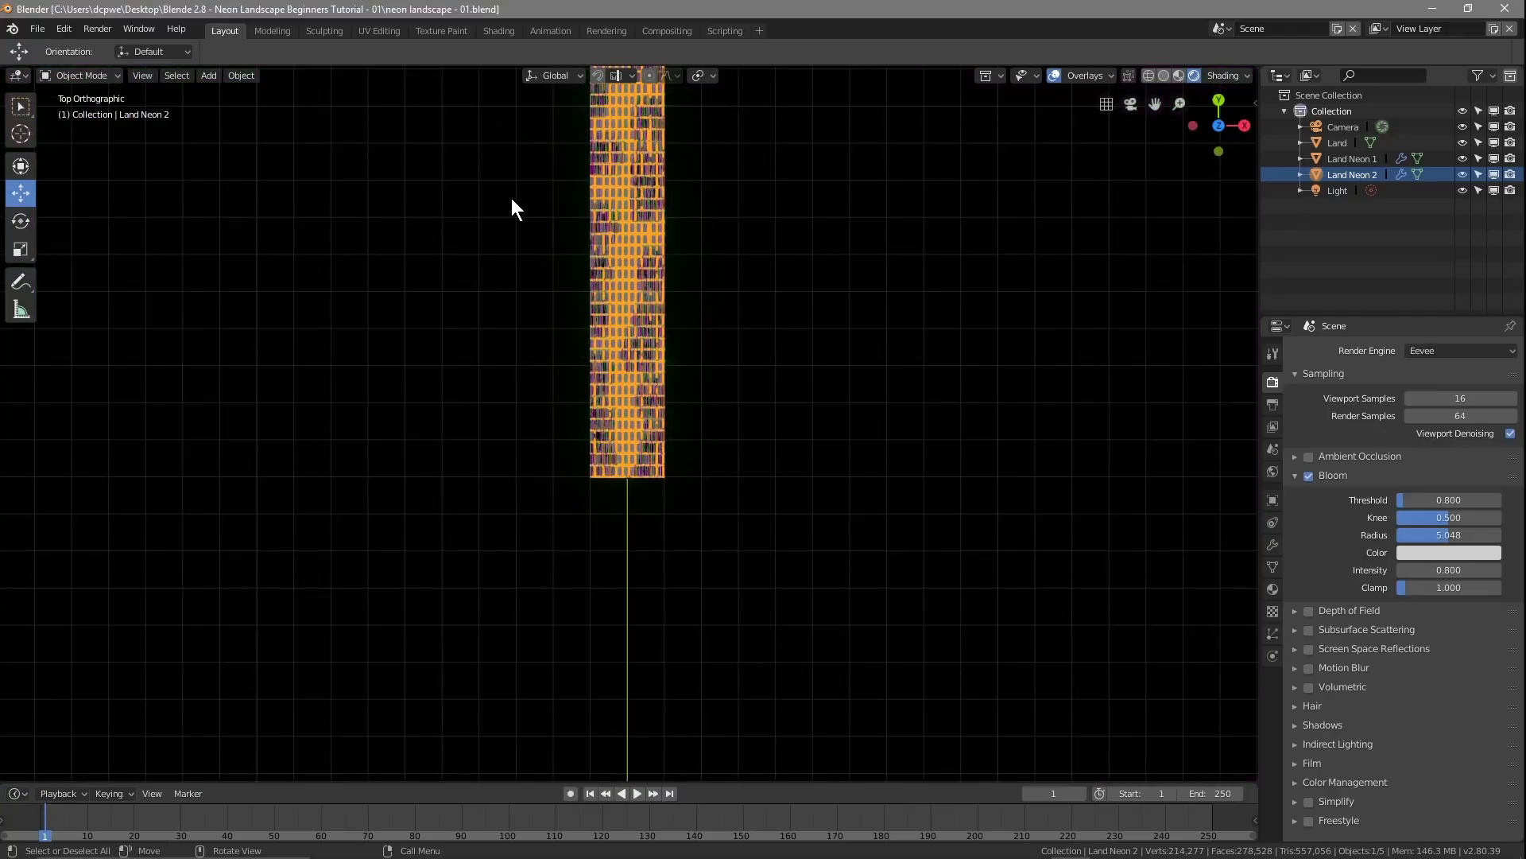
pyautogui.scroll(-6, 512, 198)
pyautogui.scroll(-2, 534, 224)
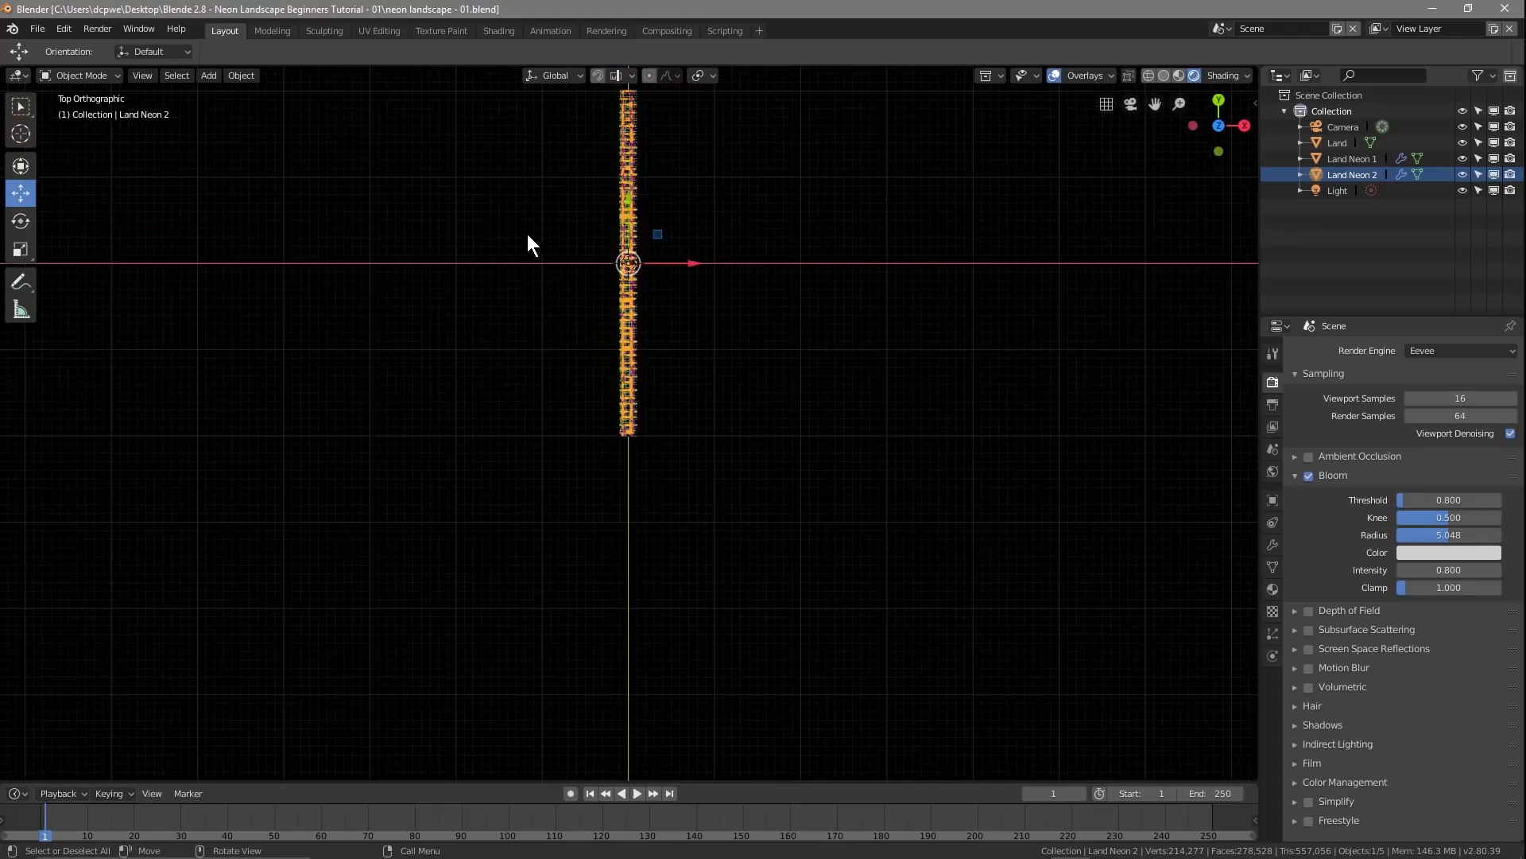
pyautogui.keyDown('shift'); pyautogui.moveTo(527, 246); pyautogui.dragTo(566, 361, button='middle'); pyautogui.keyUp('shift')
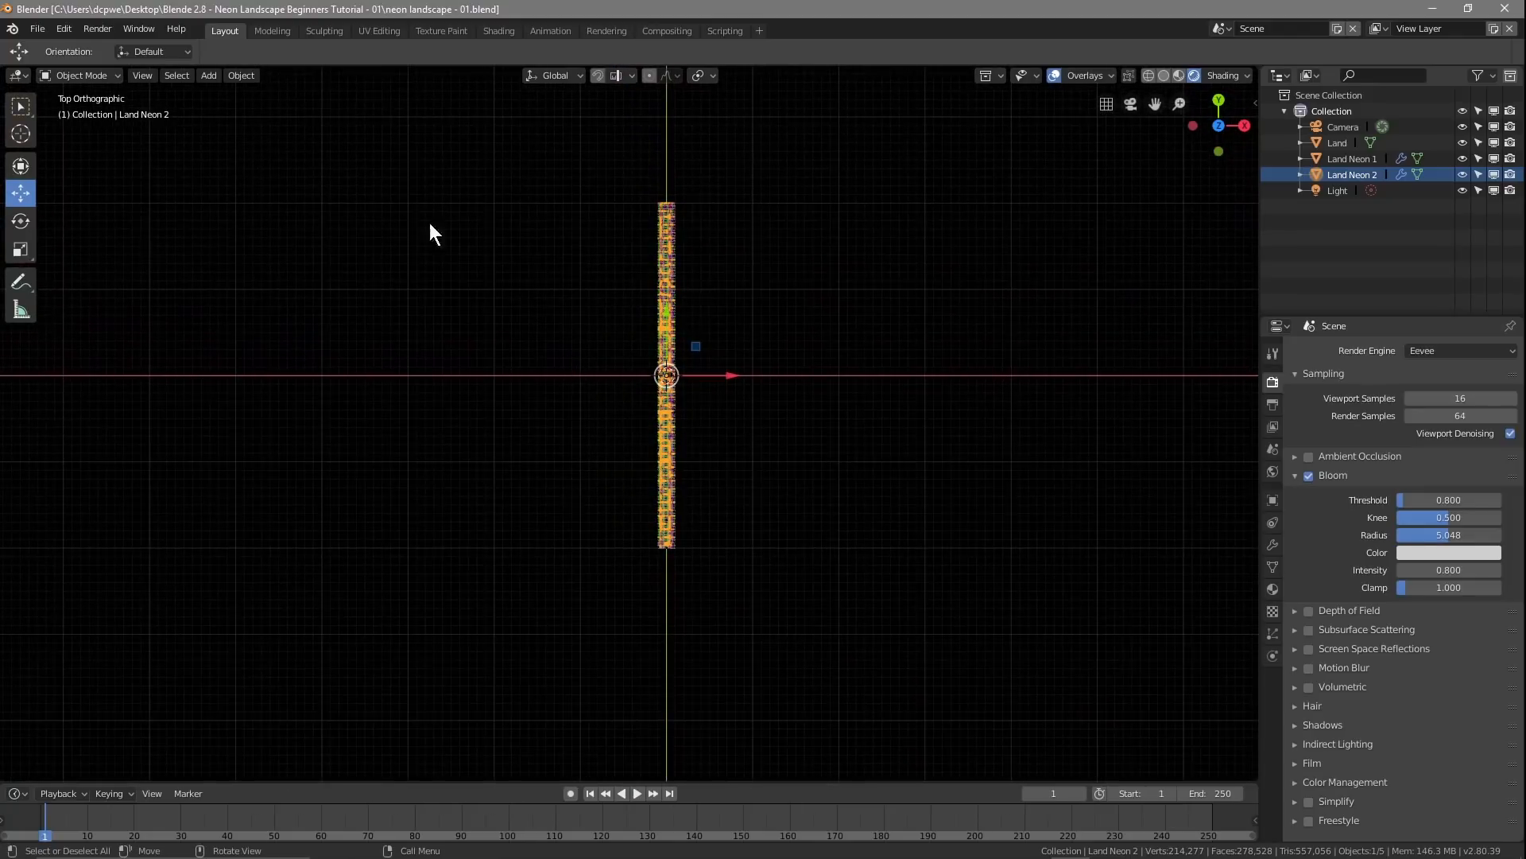
pyautogui.click(1147, 74)
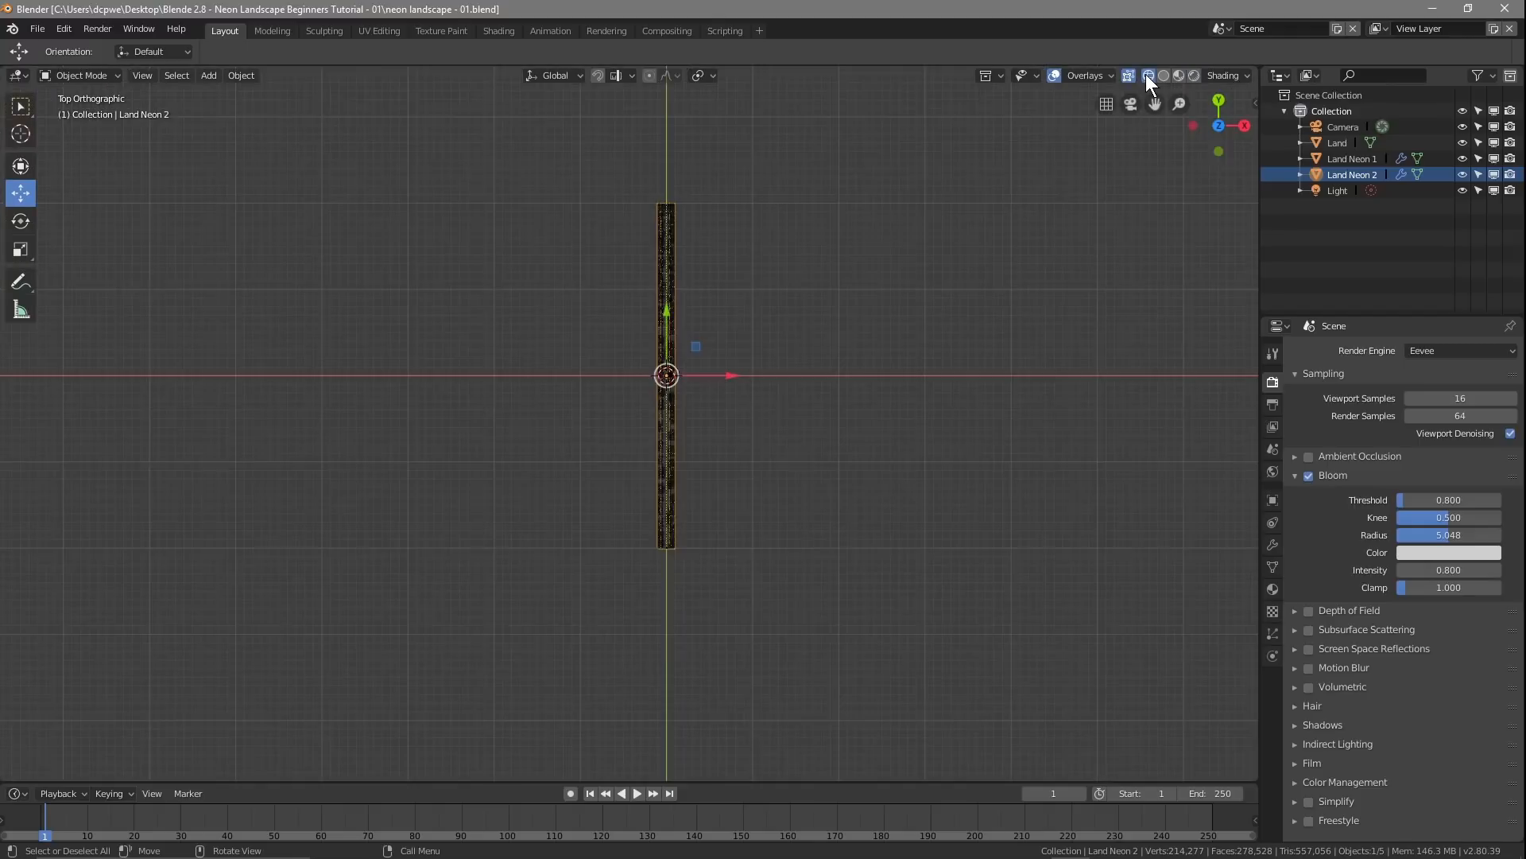
pyautogui.click(894, 369)
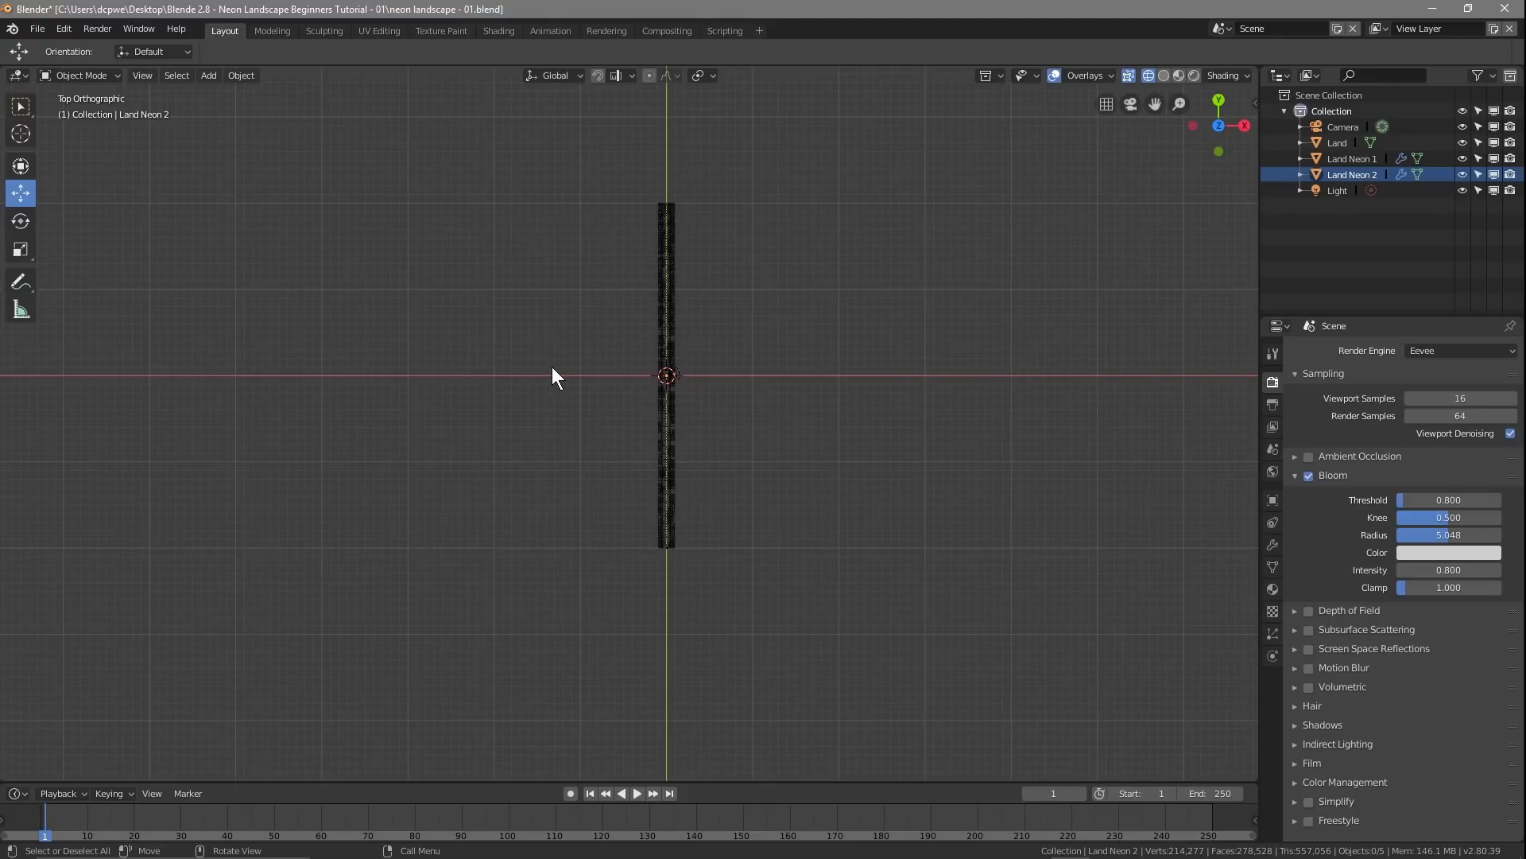
pyautogui.hotkey('shift', 'a')
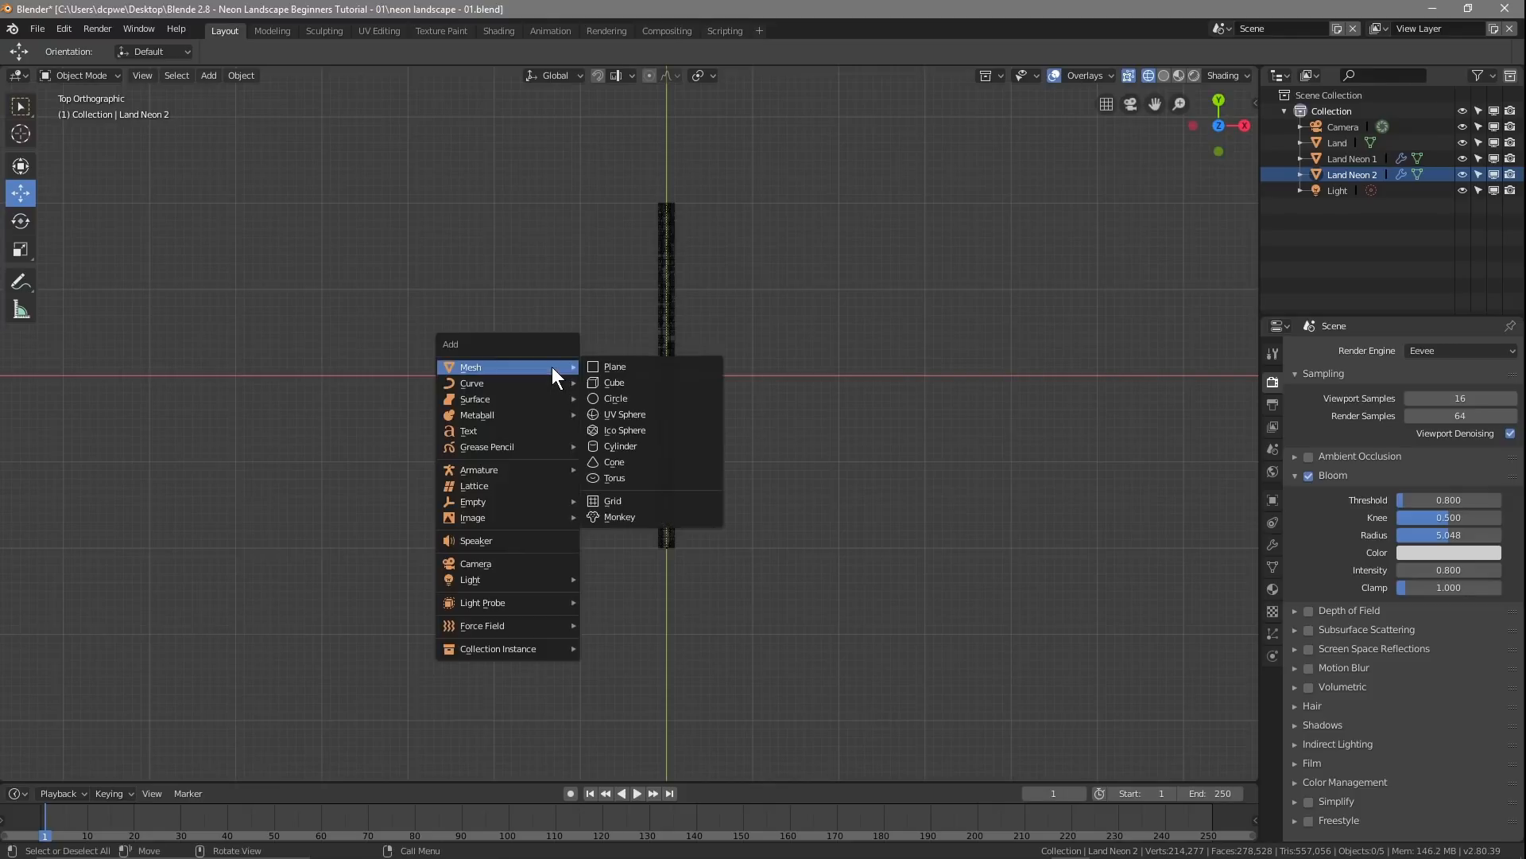
pyautogui.click(614, 373)
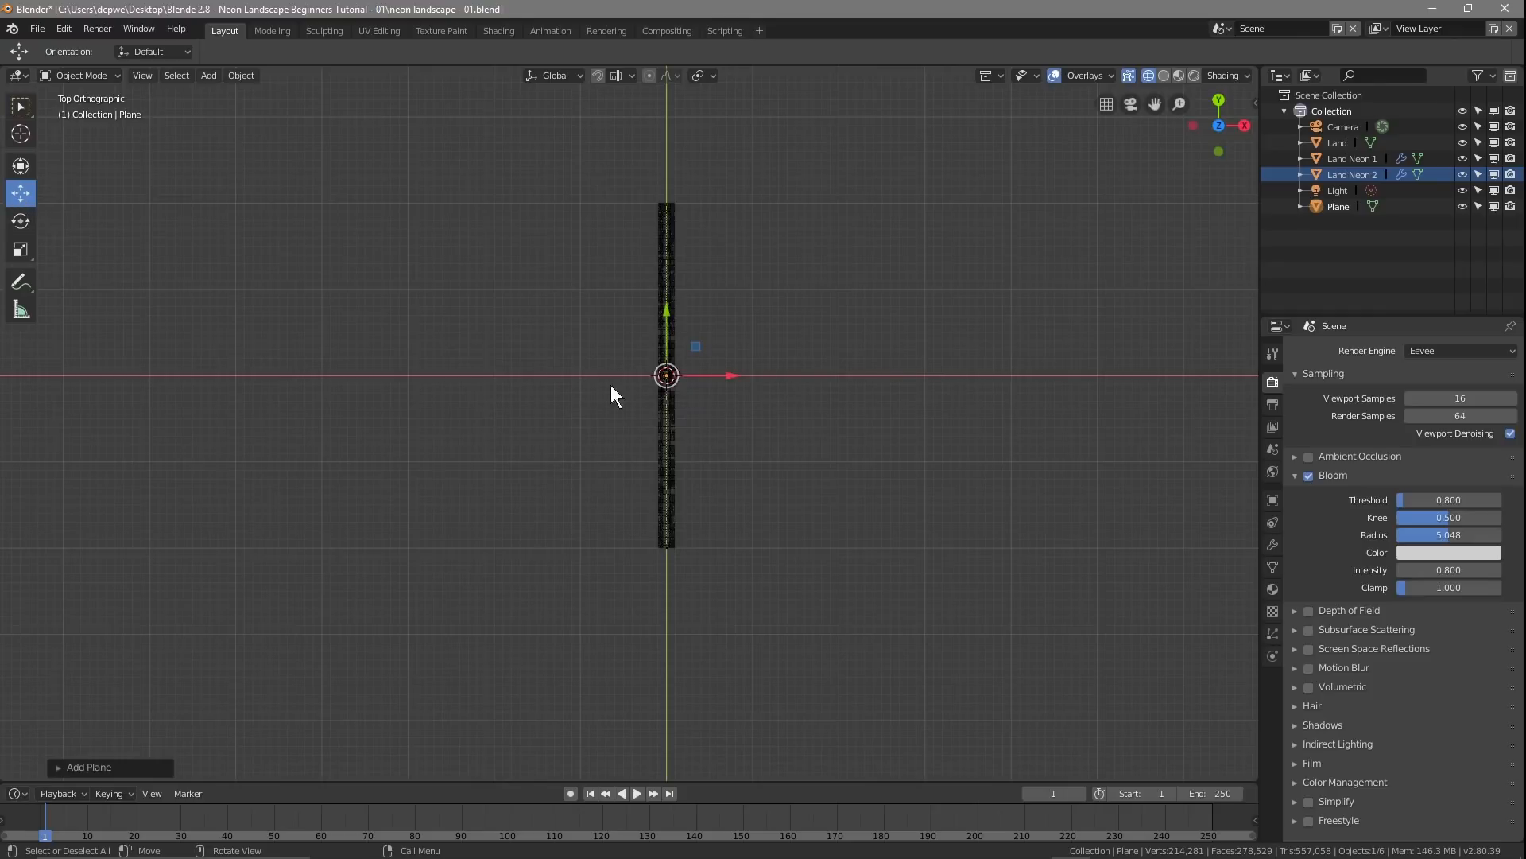
pyautogui.moveTo(736, 375); pyautogui.dragTo(703, 380)
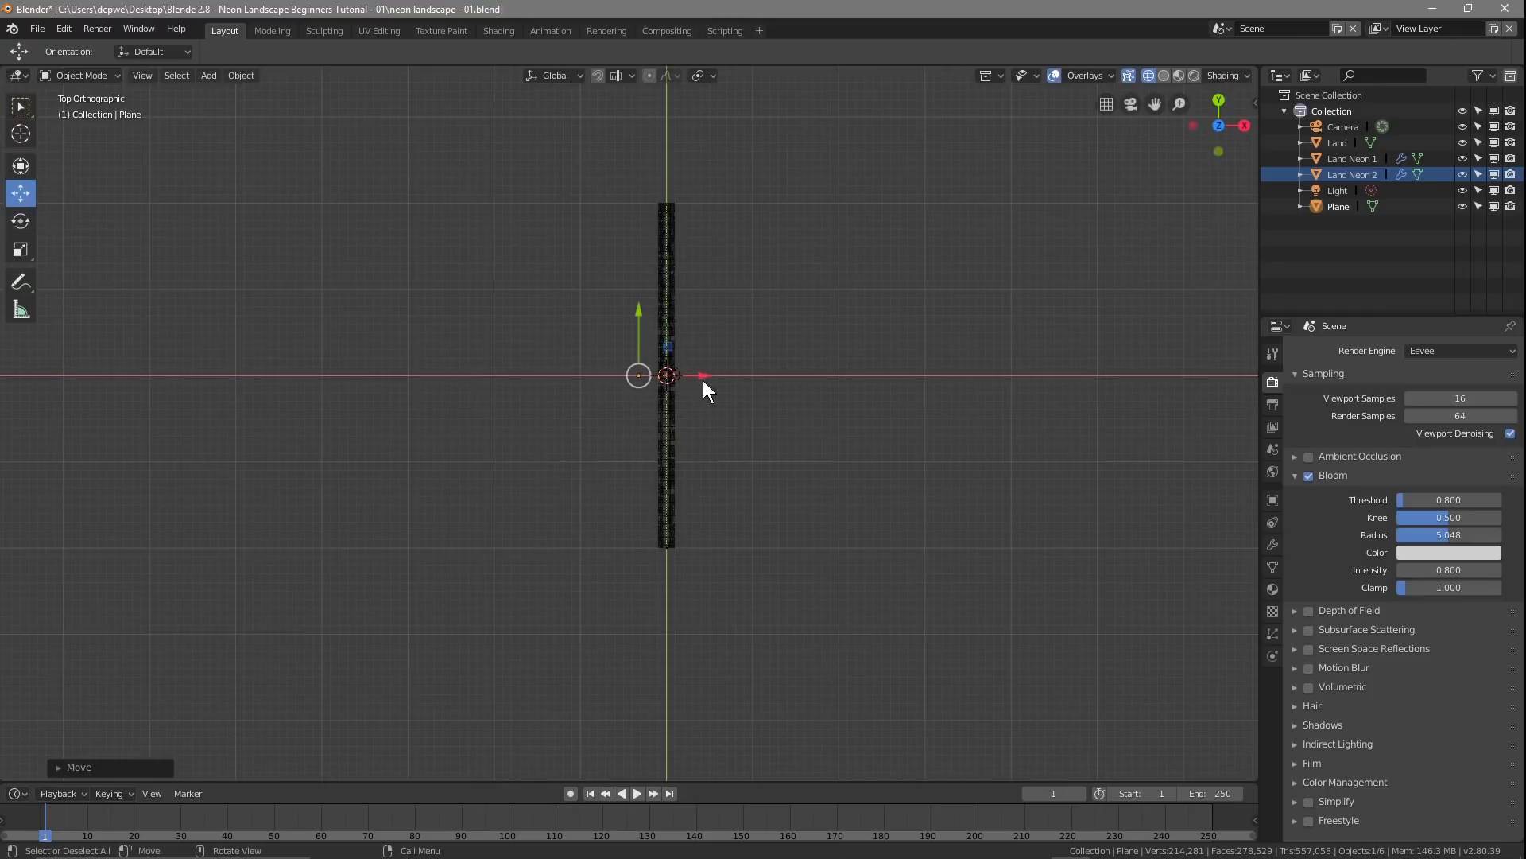
# Step: Scale the new plane to 5 along X and 180 along Y to form a long strip
pyautogui.scroll(6, 631, 426)
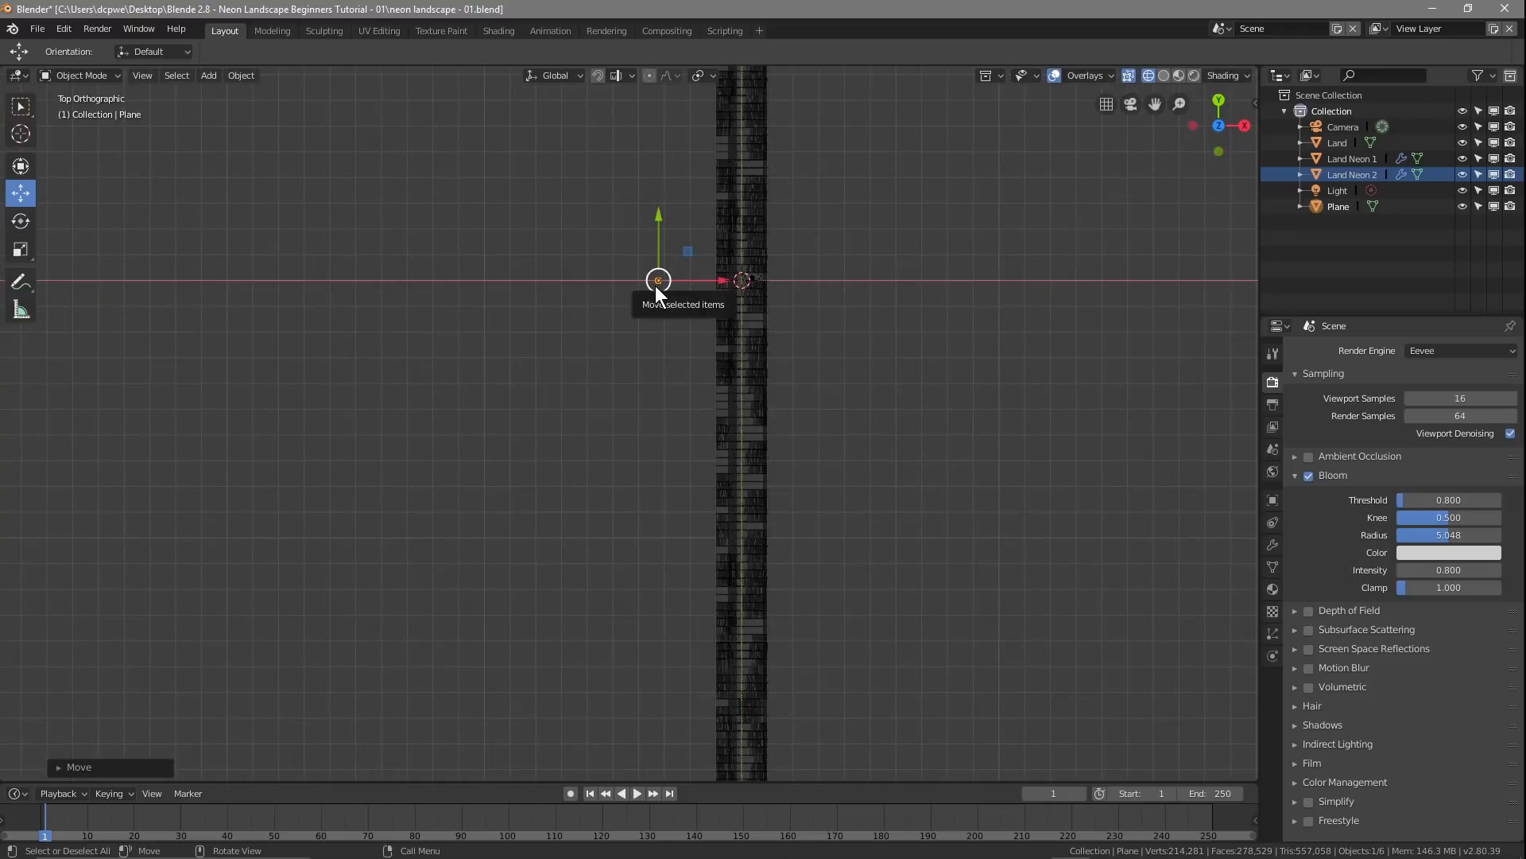
pyautogui.click(1272, 499)
pyautogui.click(1438, 498)
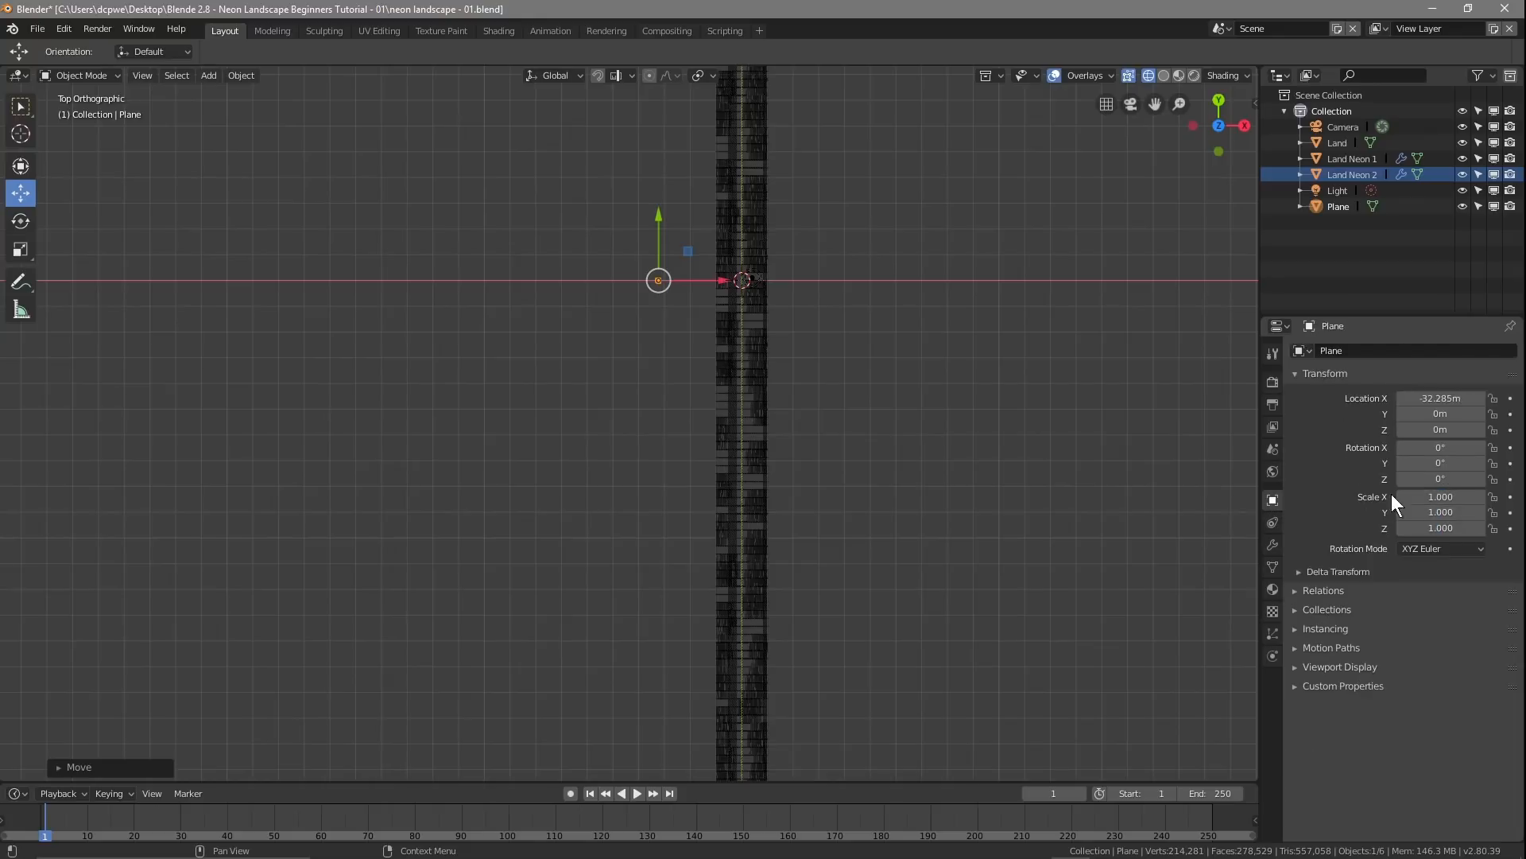
pyautogui.write('1.0')
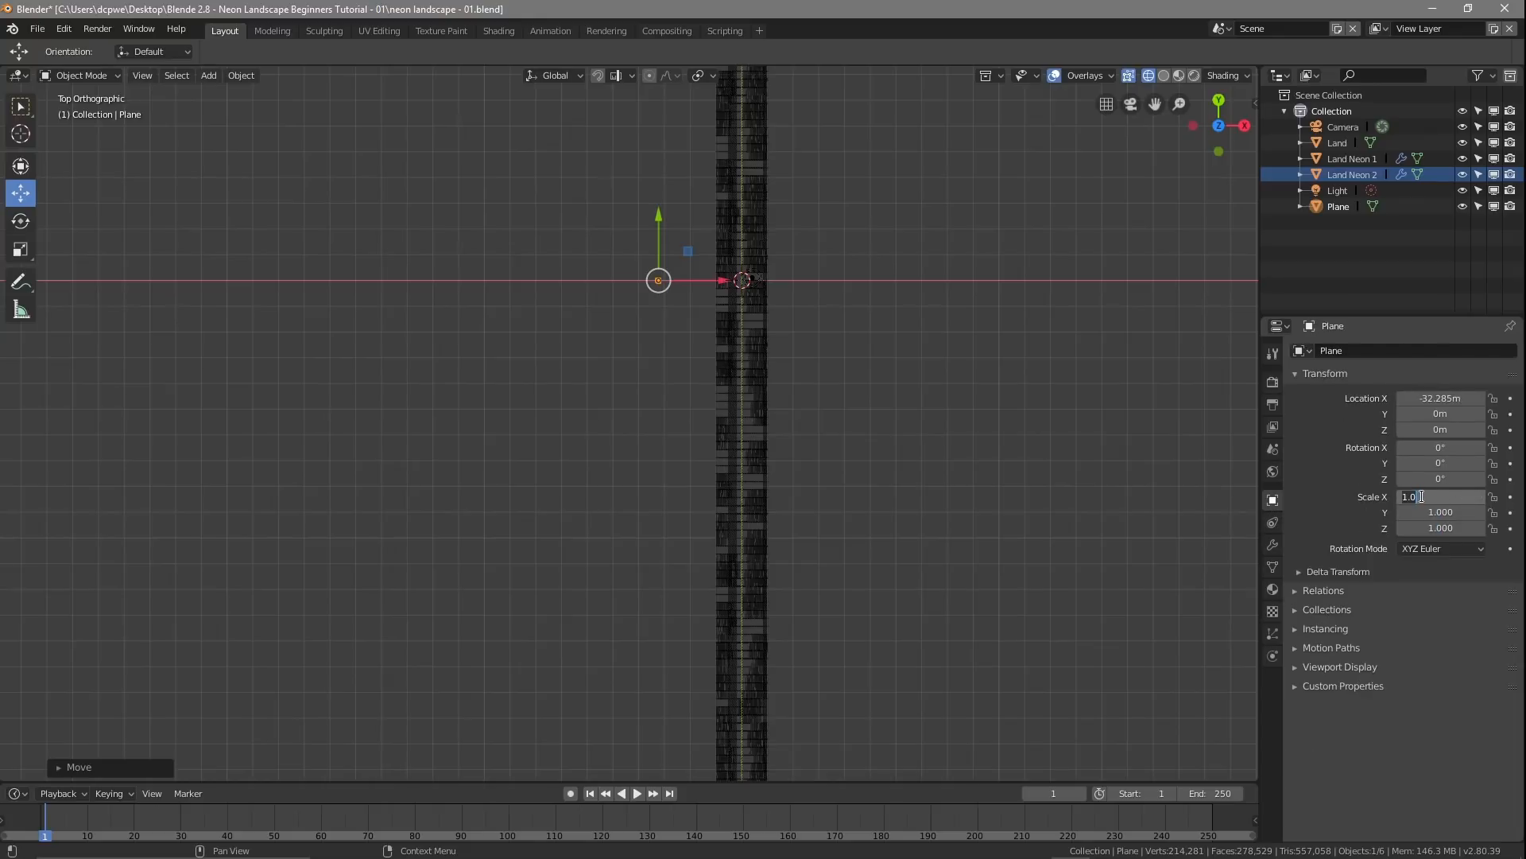
pyautogui.press('Return')
pyautogui.click(1439, 512)
pyautogui.write('1.0')
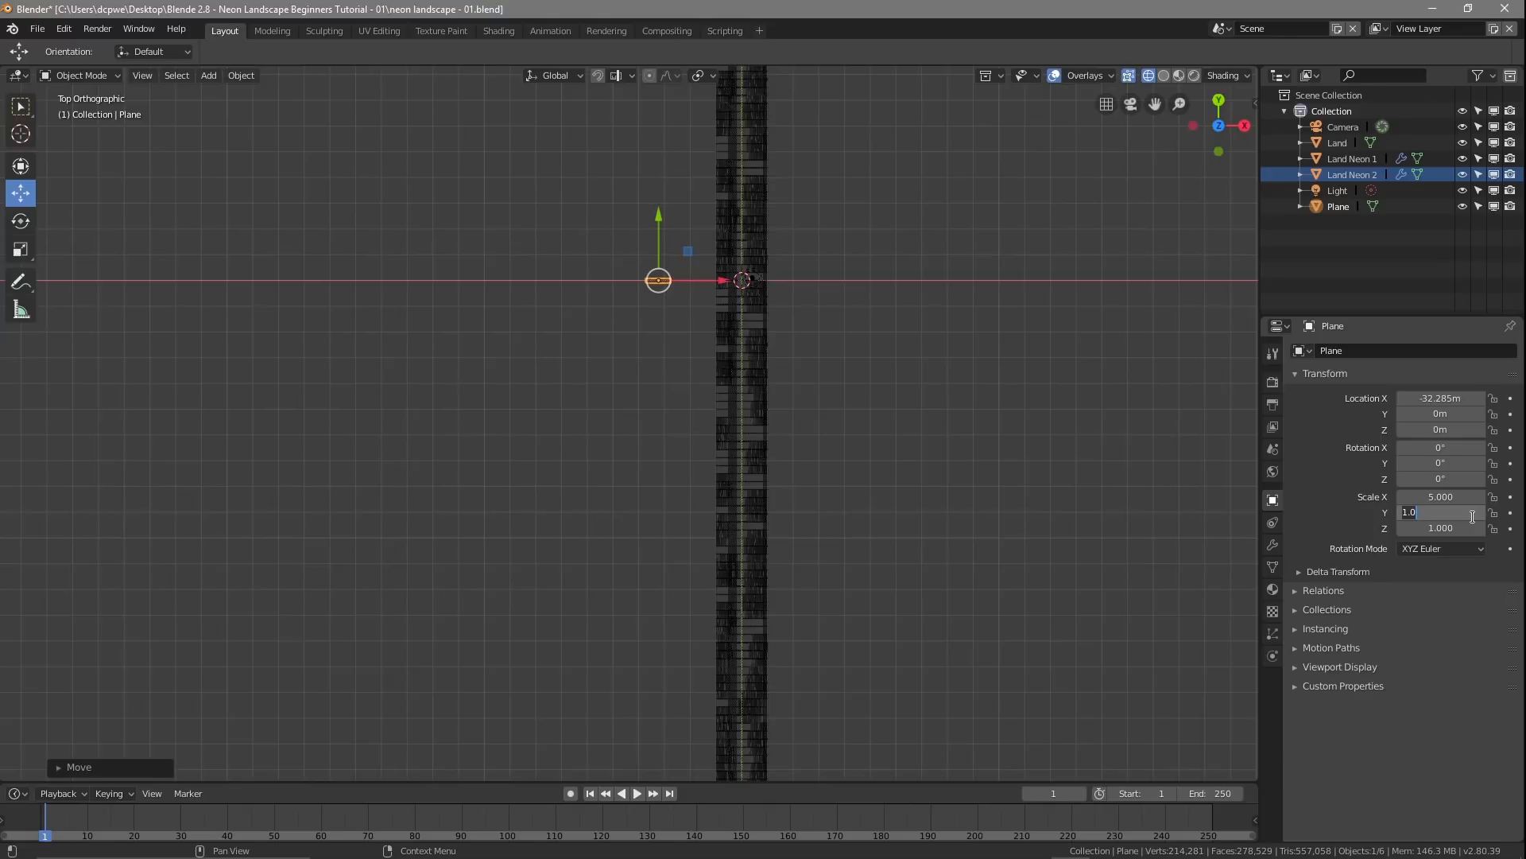
pyautogui.press('BackSpace')
pyautogui.press('BackSpace')
pyautogui.write('80')
pyautogui.press('Return')
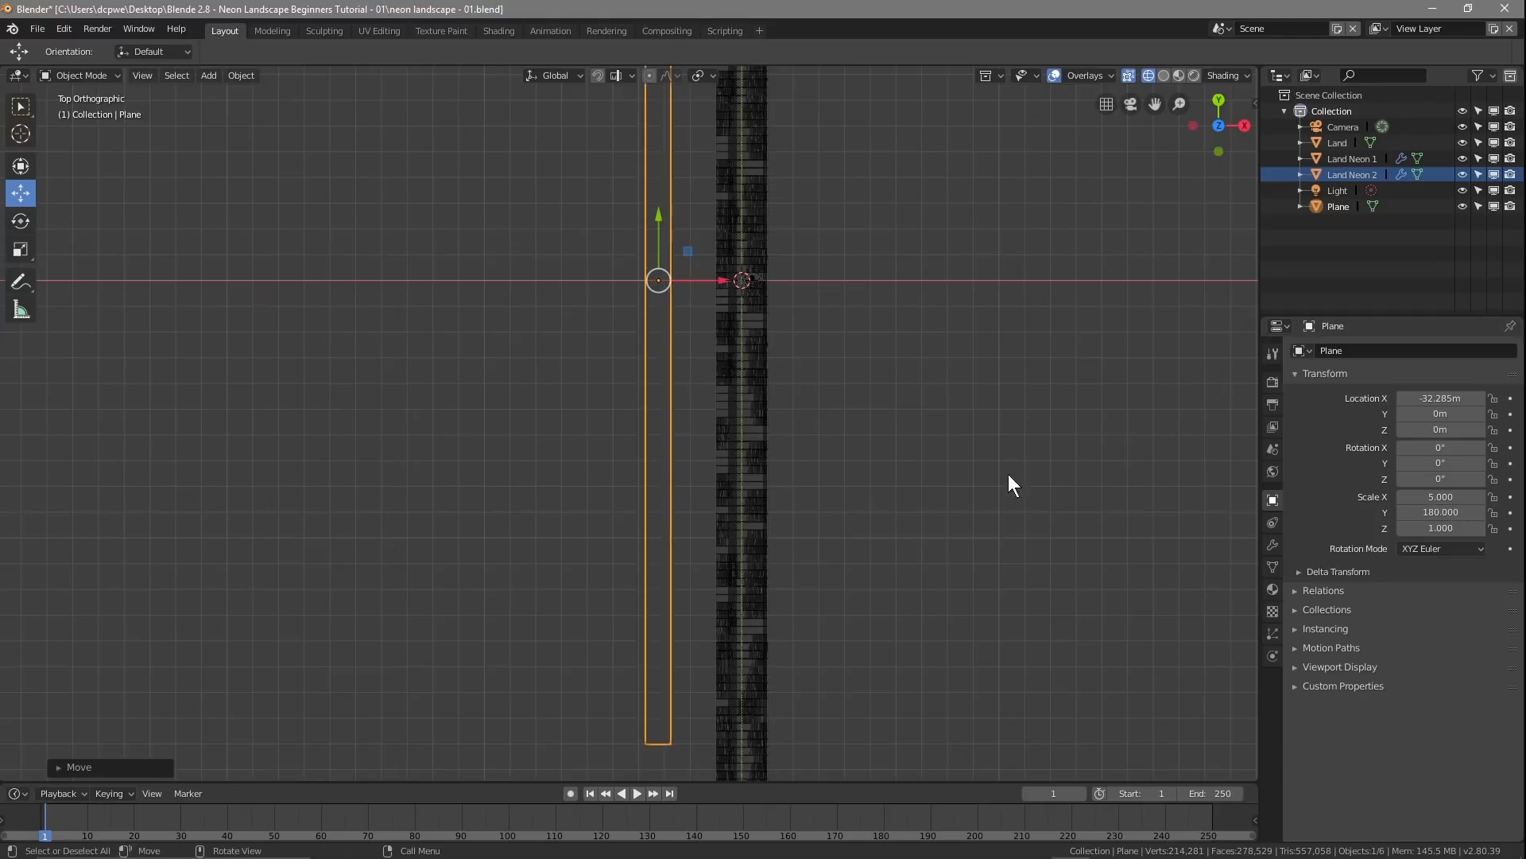
# Step: Move the plane along Y to about -9.993 m and check its near end against the end of the landscape strip
pyautogui.scroll(-3, 903, 470)
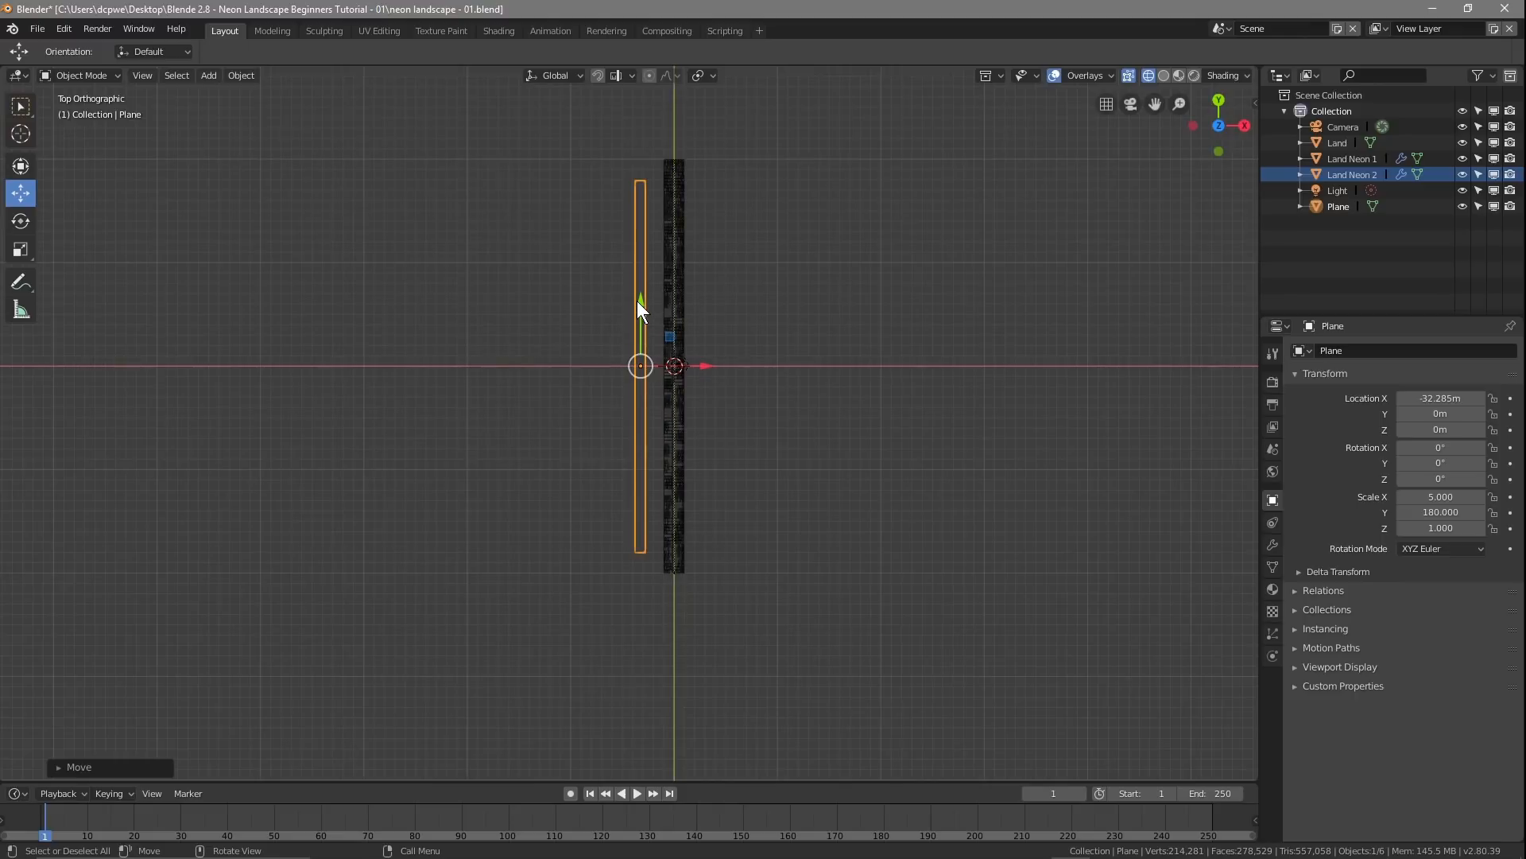
pyautogui.moveTo(639, 303); pyautogui.dragTo(636, 309)
pyautogui.scroll(6, 645, 619)
pyautogui.keyDown('shift'); pyautogui.moveTo(574, 612); pyautogui.dragTo(593, 296, button='middle'); pyautogui.keyUp('shift')
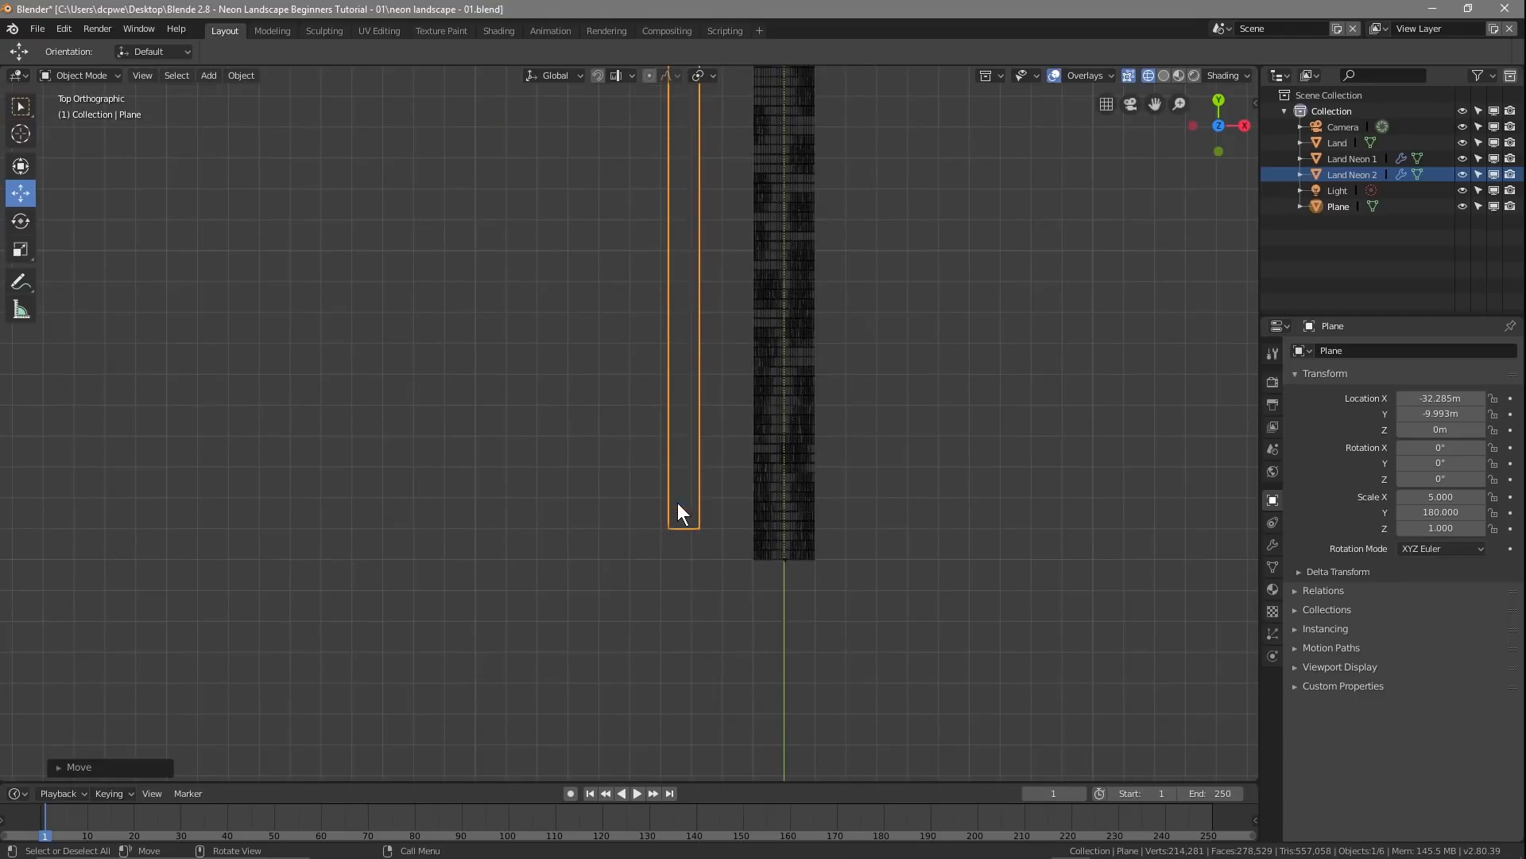
pyautogui.scroll(-8, 971, 288)
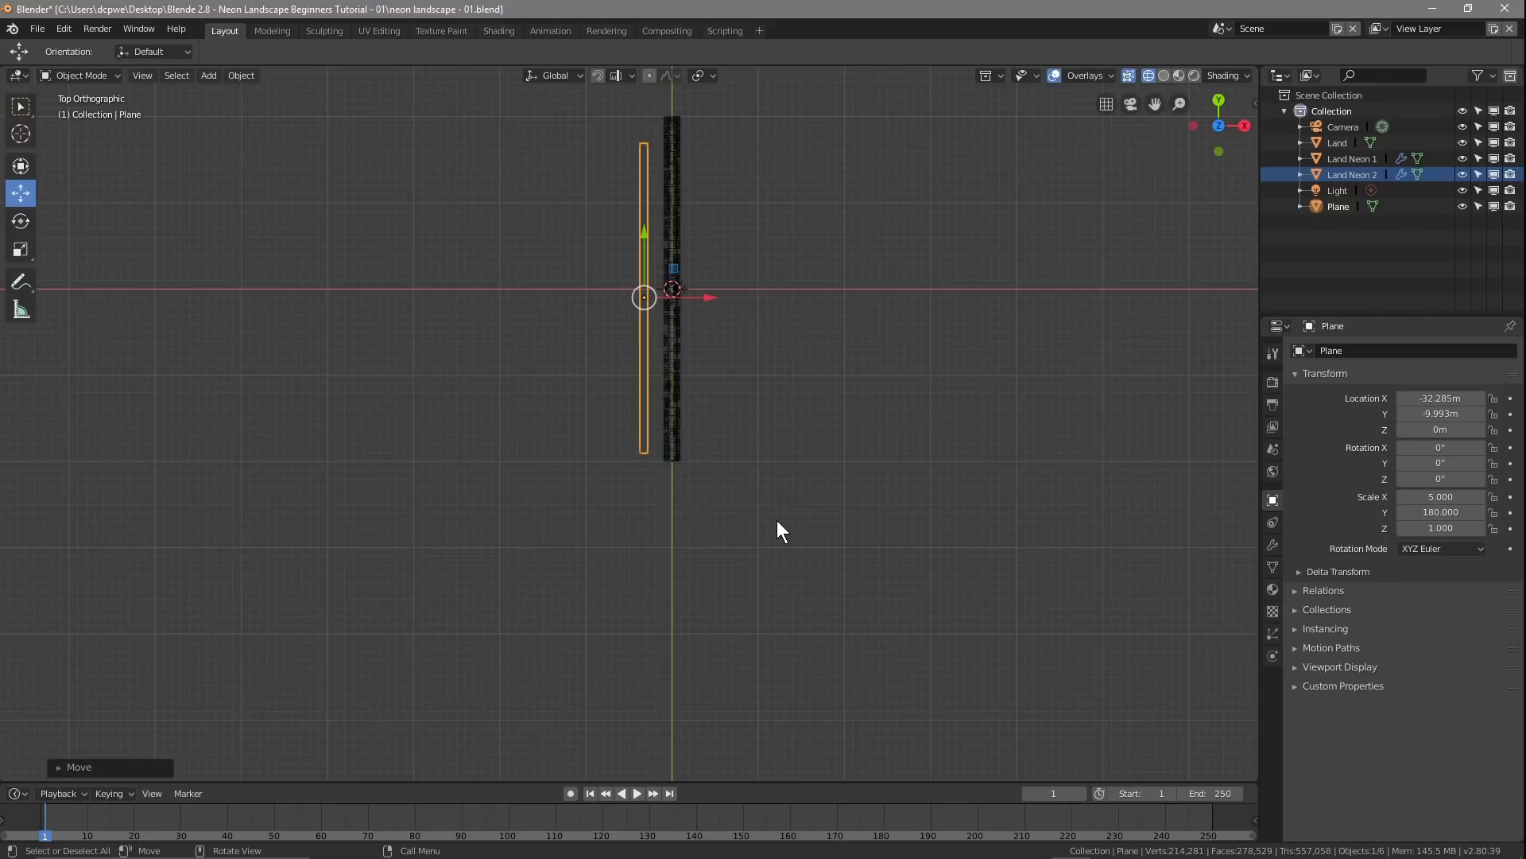
# Step: In a perspective view, raise the plane above the landscape to about 25.573 m on Z
pyautogui.press('KP_5')
pyautogui.scroll(-5, 761, 498)
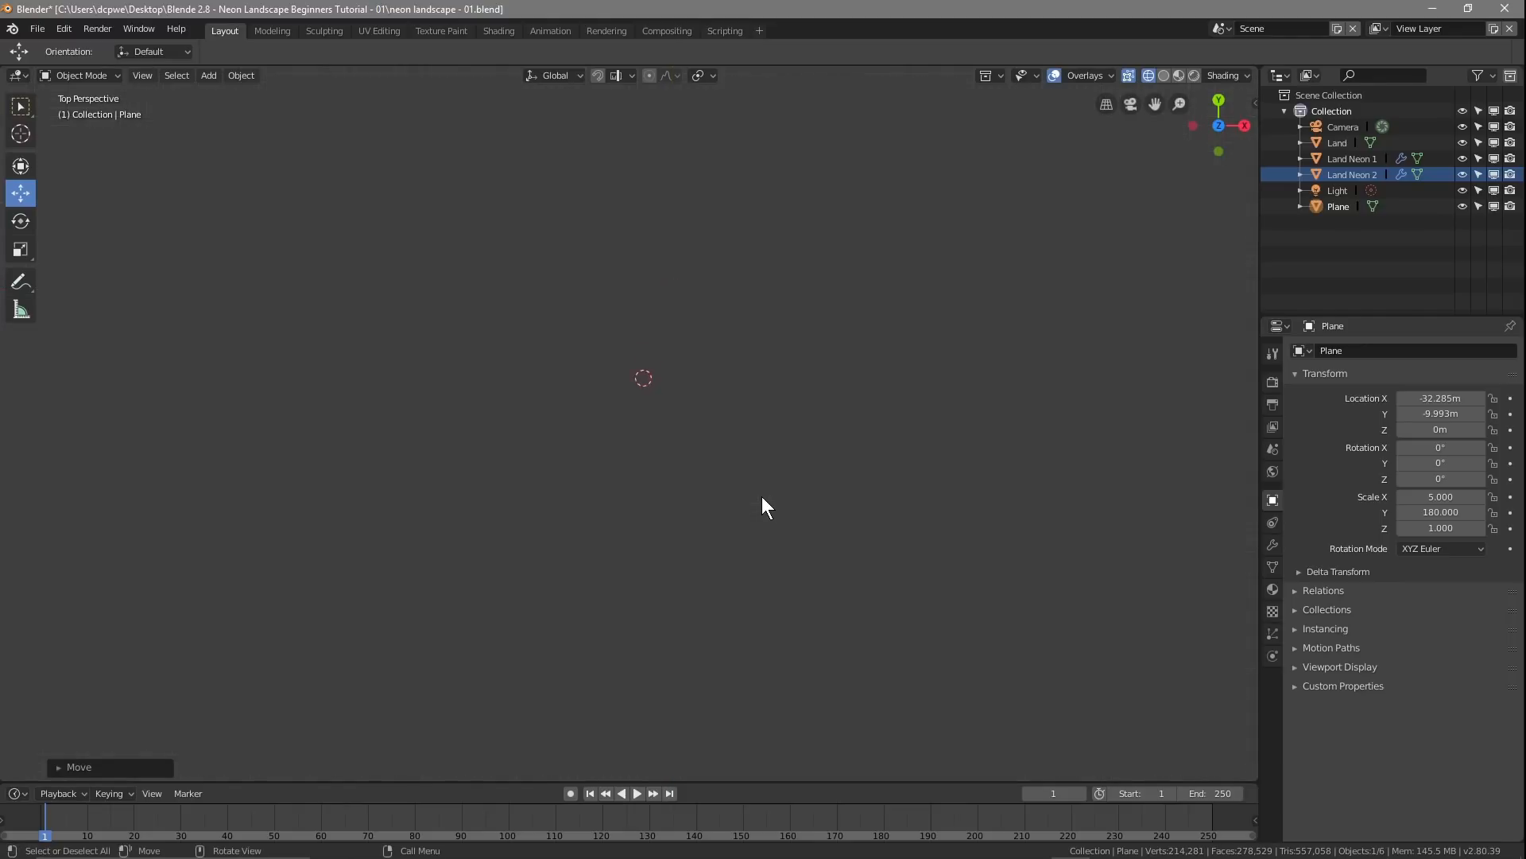
pyautogui.scroll(5, 755, 479)
pyautogui.scroll(3, 741, 477)
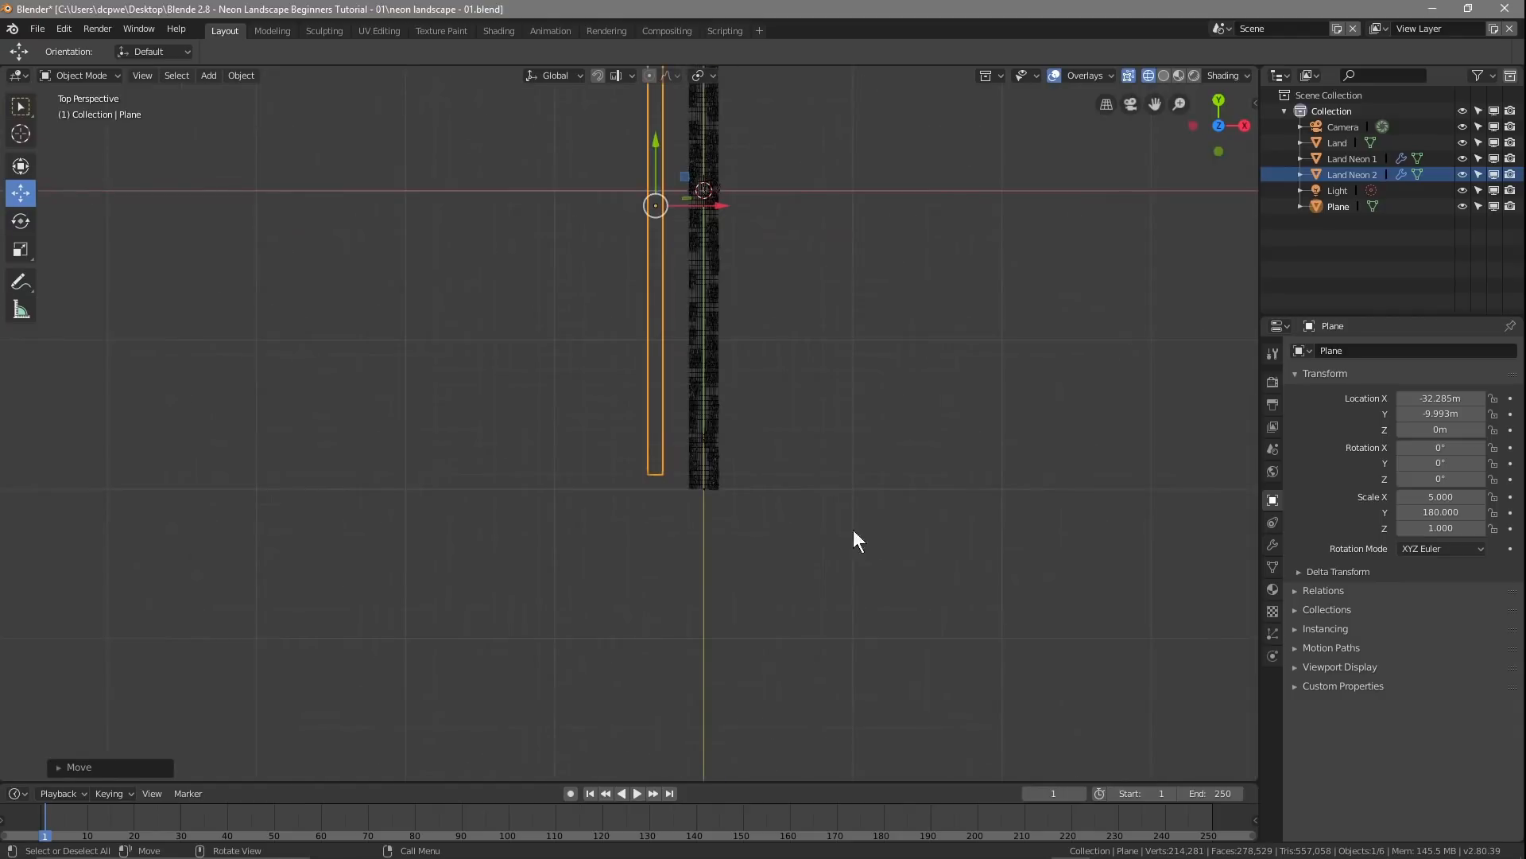
pyautogui.scroll(1, 793, 489)
pyautogui.moveTo(907, 531); pyautogui.dragTo(901, 398, button='middle')
pyautogui.scroll(4, 771, 509)
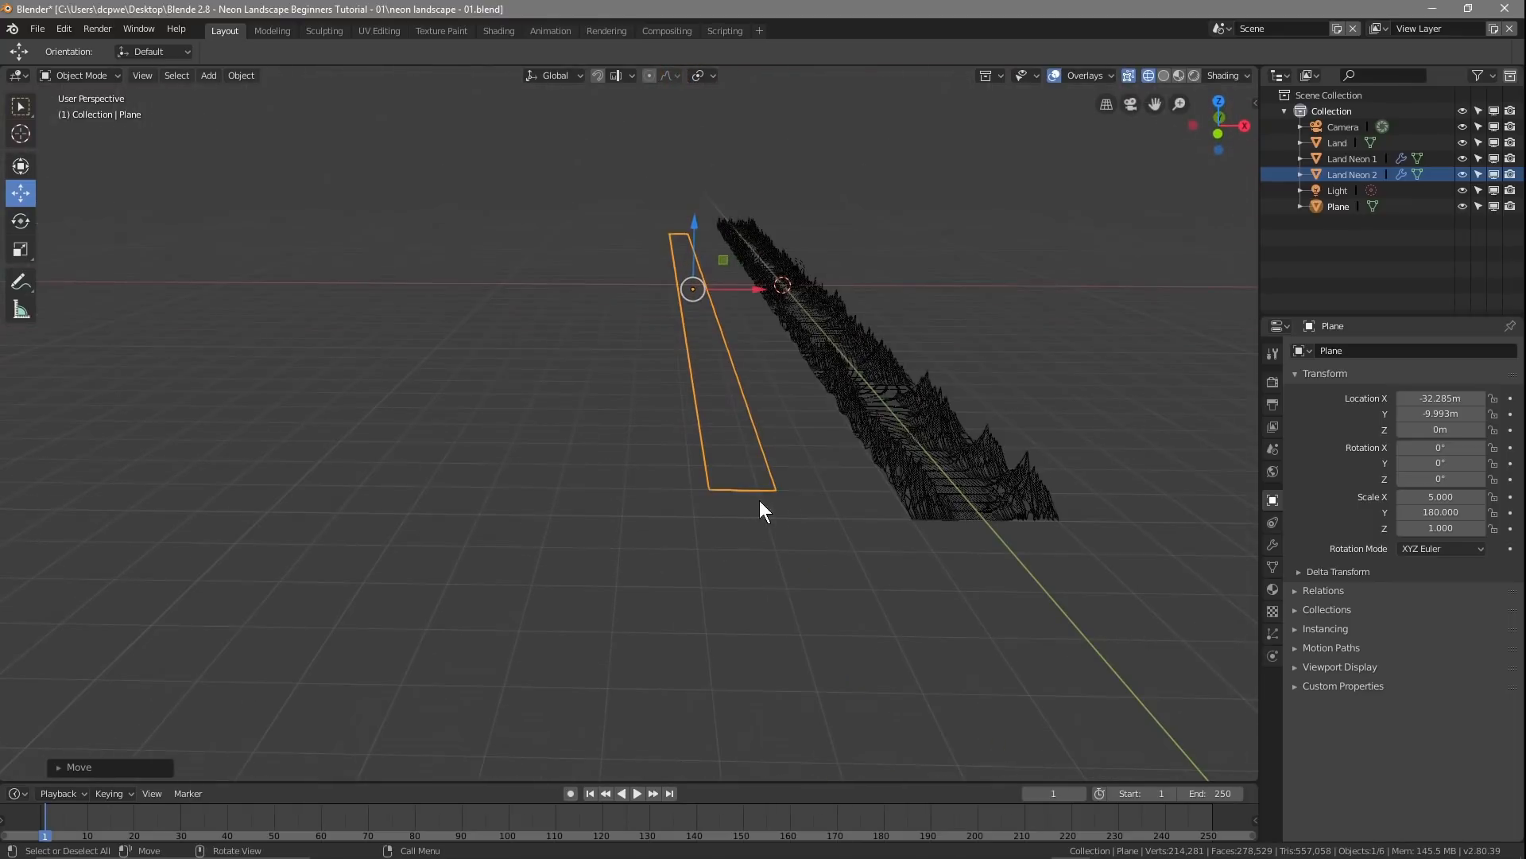
pyautogui.moveTo(699, 218); pyautogui.dragTo(701, 120)
# Step: In the front view, move the plane along X toward the landscape to about -10.187 m
pyautogui.moveTo(768, 278); pyautogui.dragTo(759, 394, button='middle')
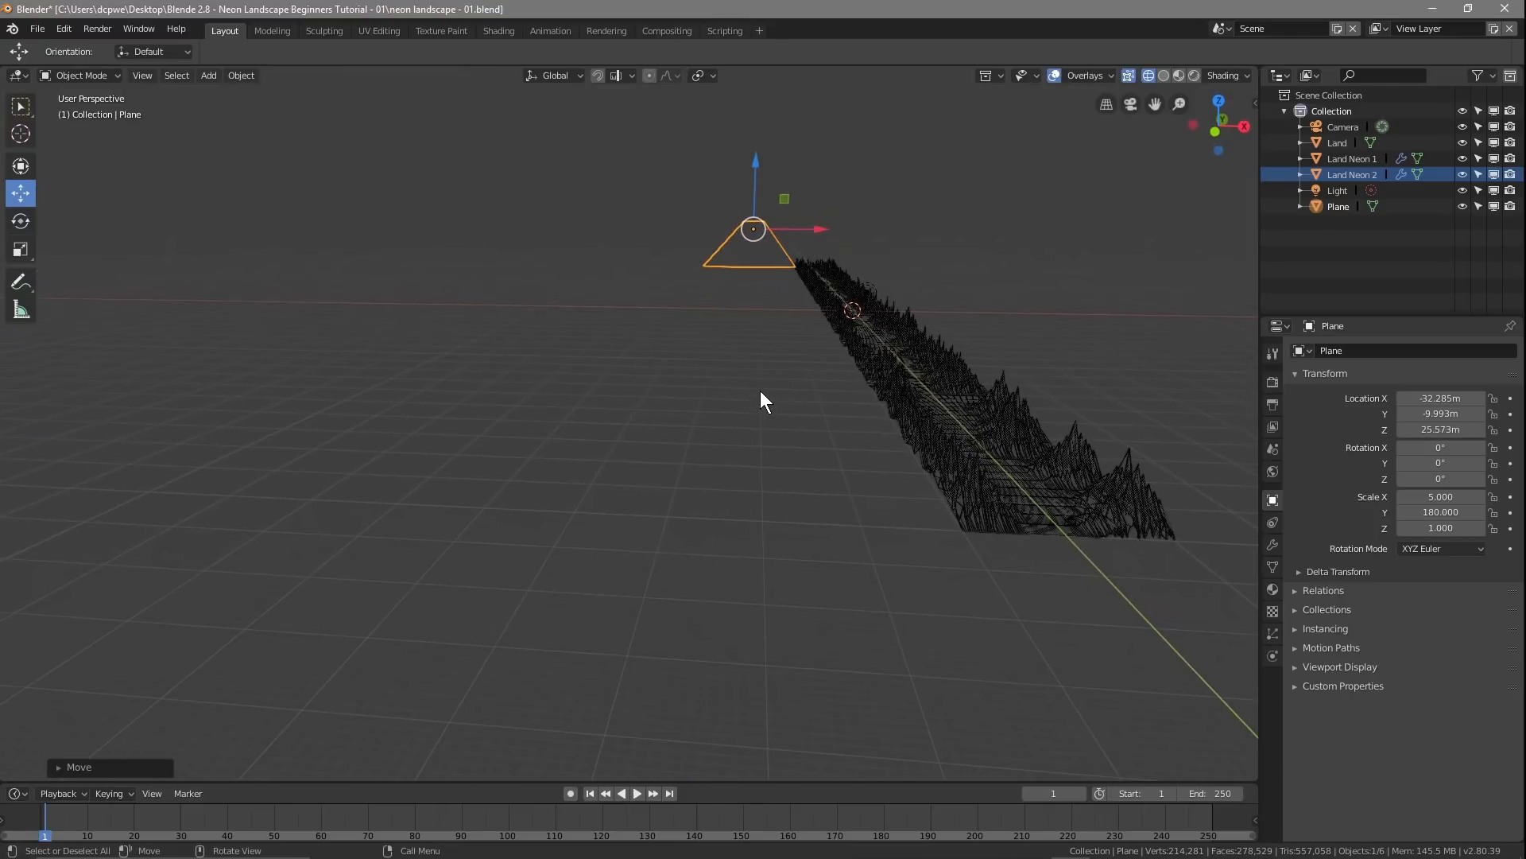
pyautogui.press('KP_3')
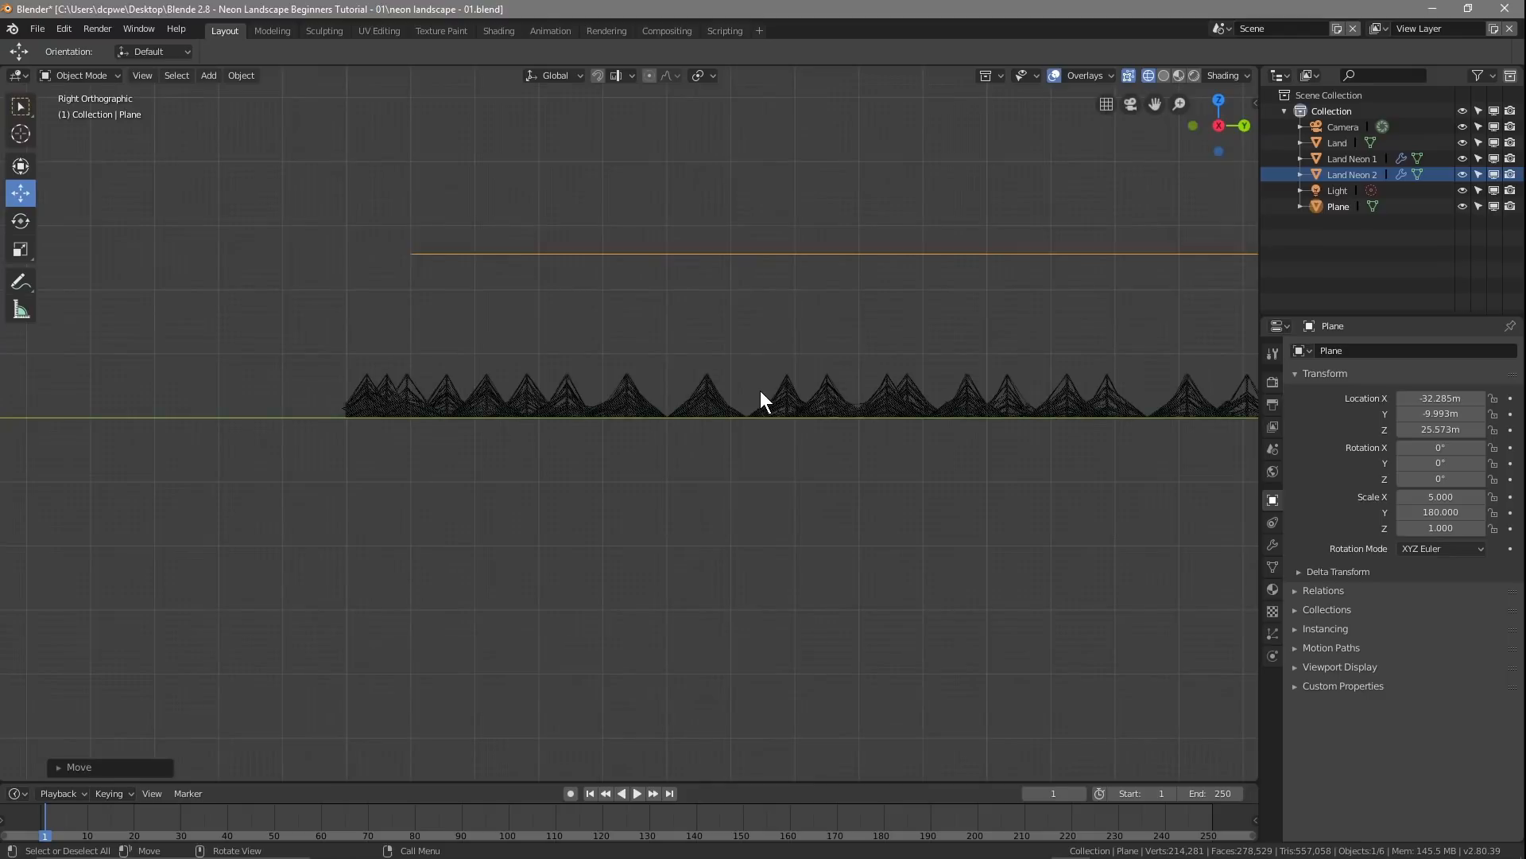
pyautogui.press('KP_1')
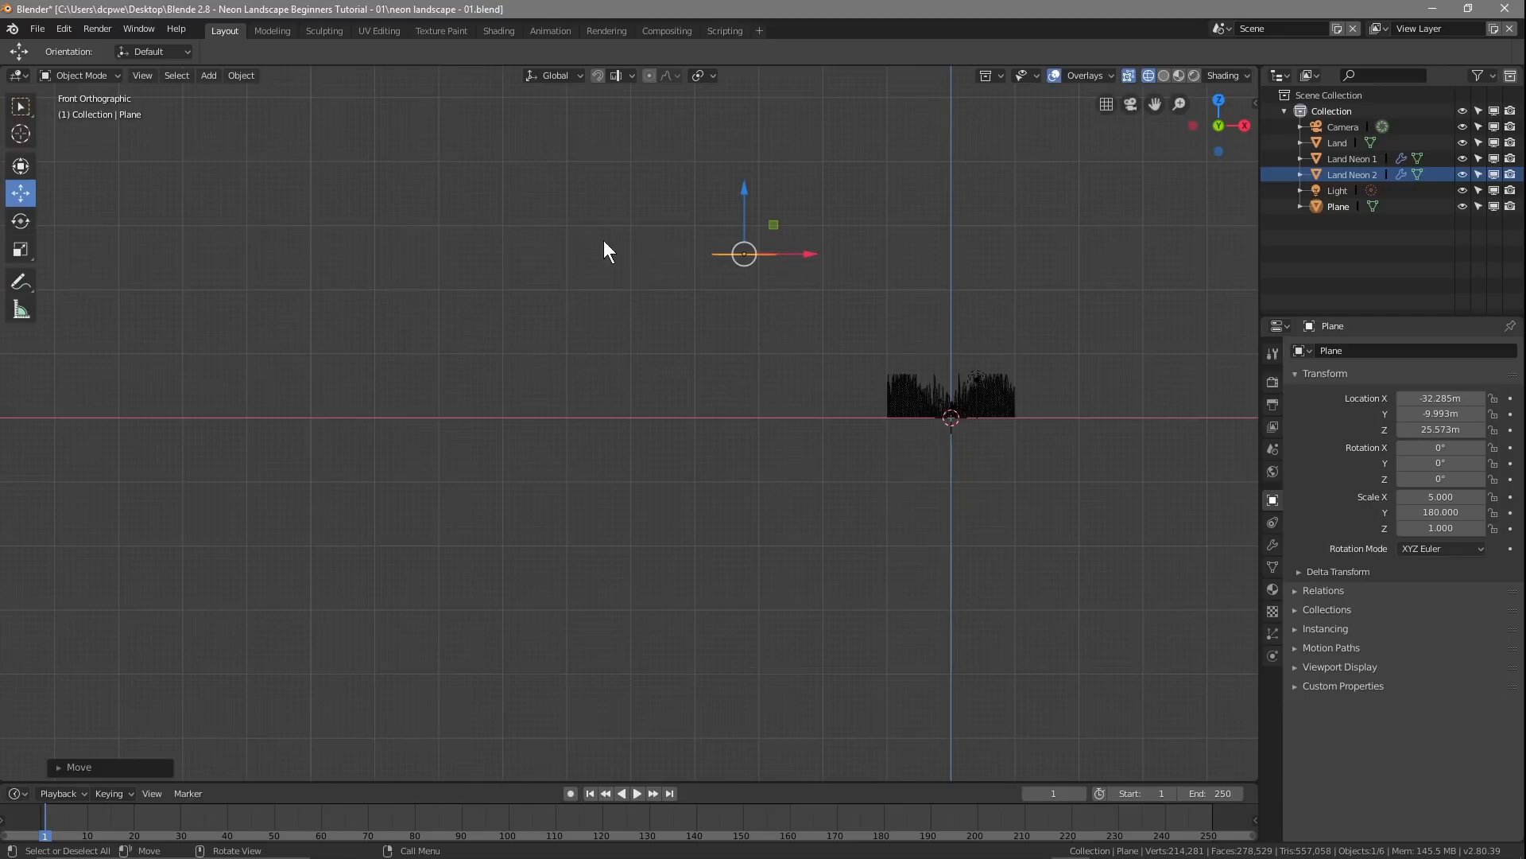
pyautogui.moveTo(800, 253); pyautogui.dragTo(932, 252)
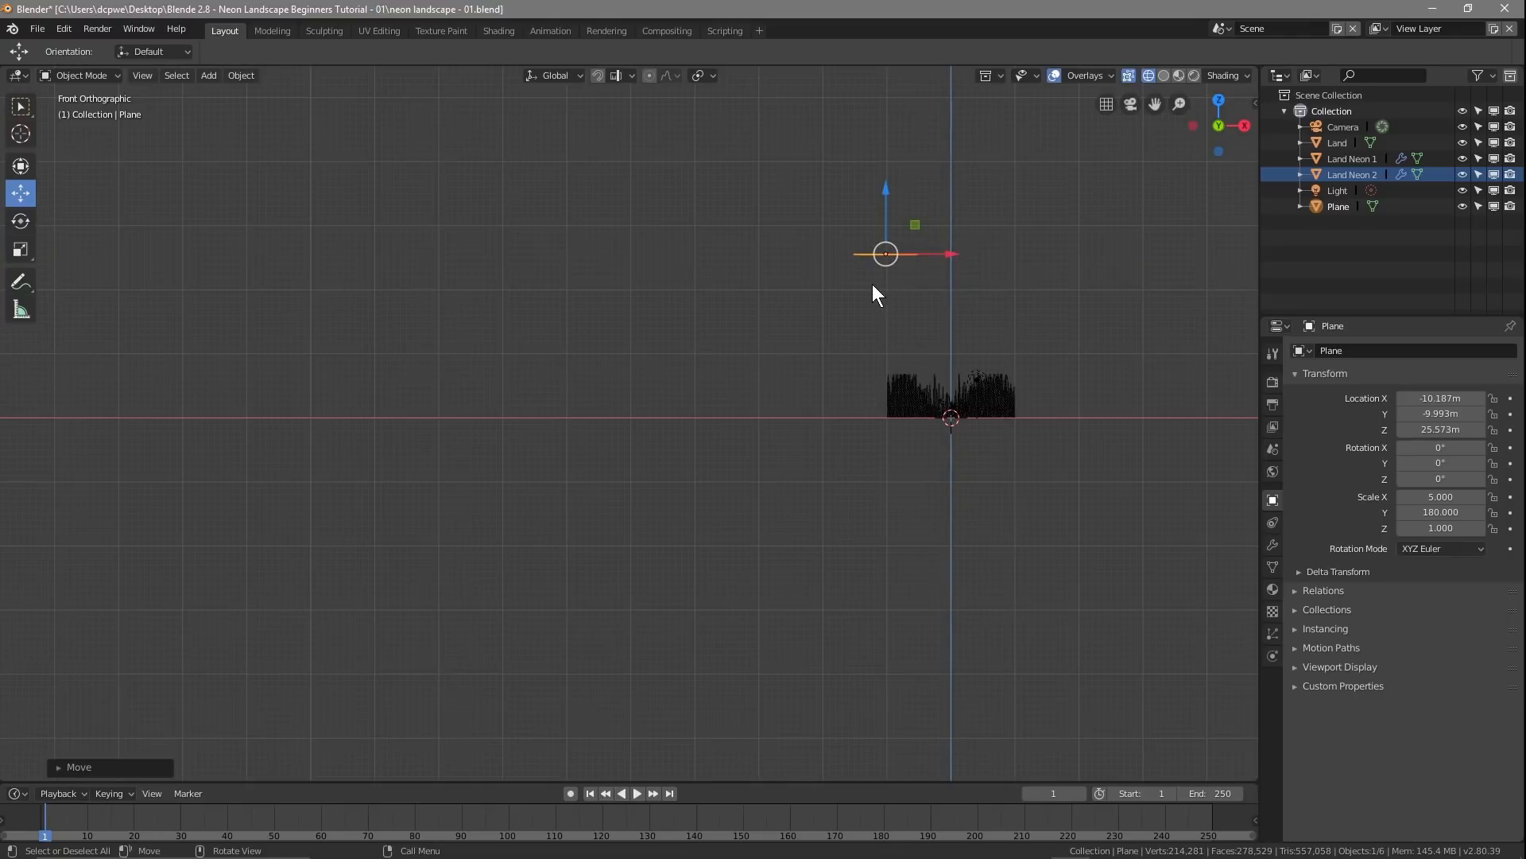
# Step: Rotate the plane around the global Y axis by about -45.1° so that it tilts over the landscape
pyautogui.click(20, 222)
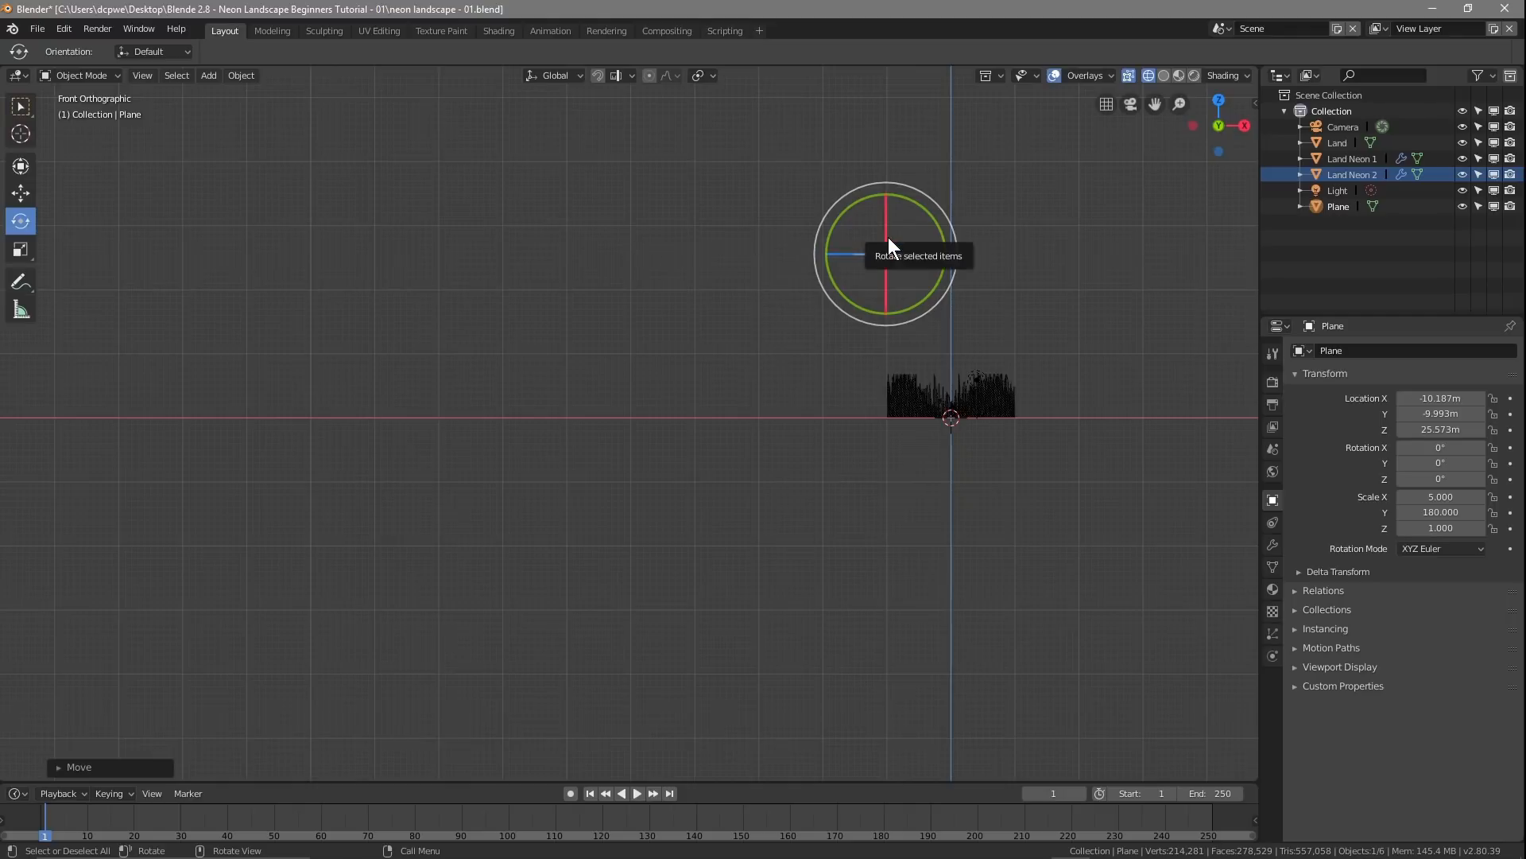
pyautogui.click(860, 236)
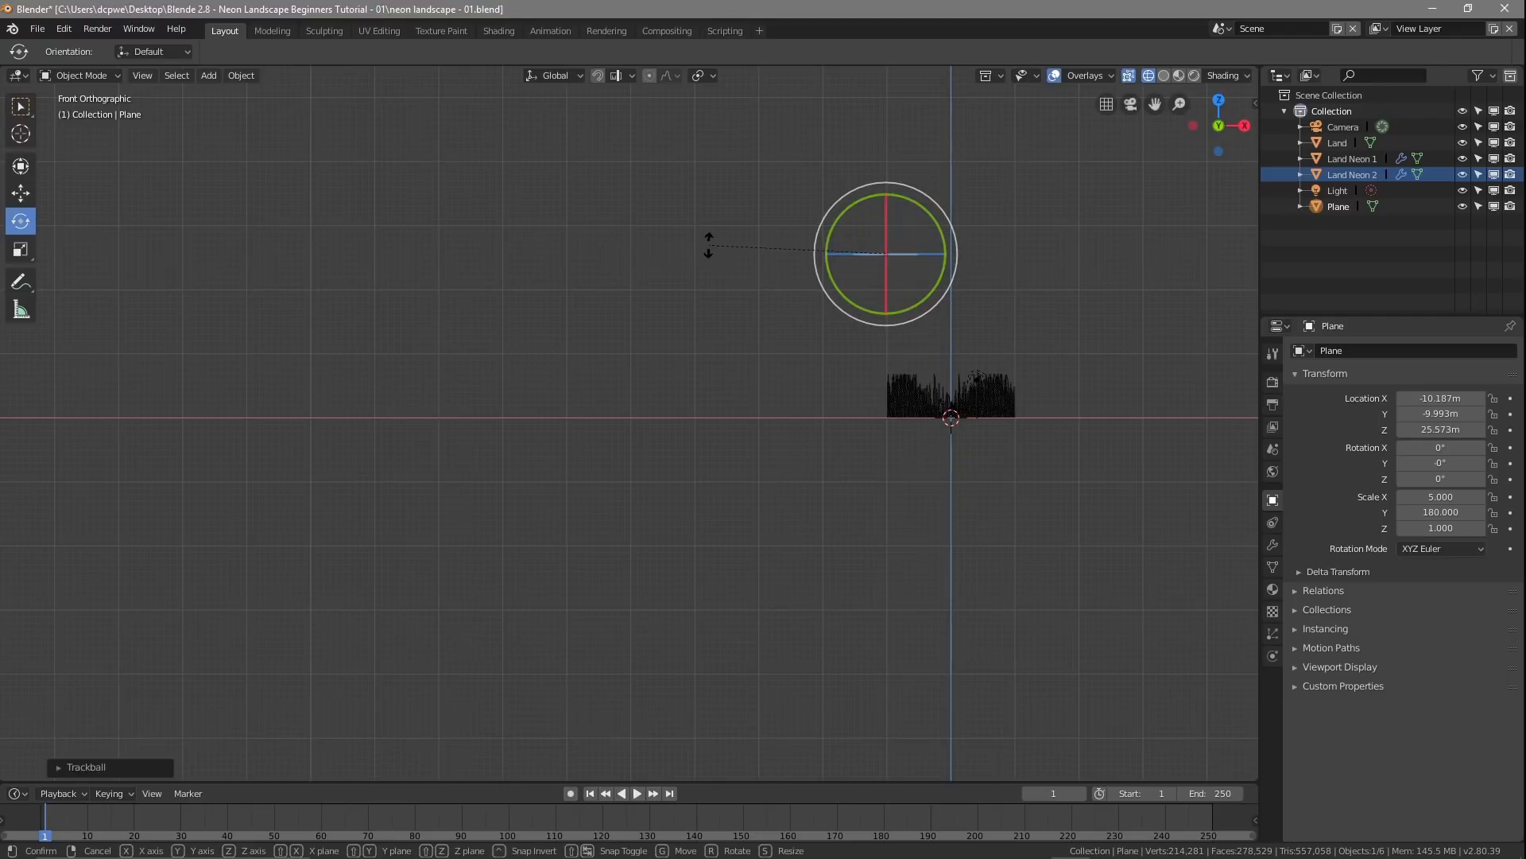
pyautogui.press('r')
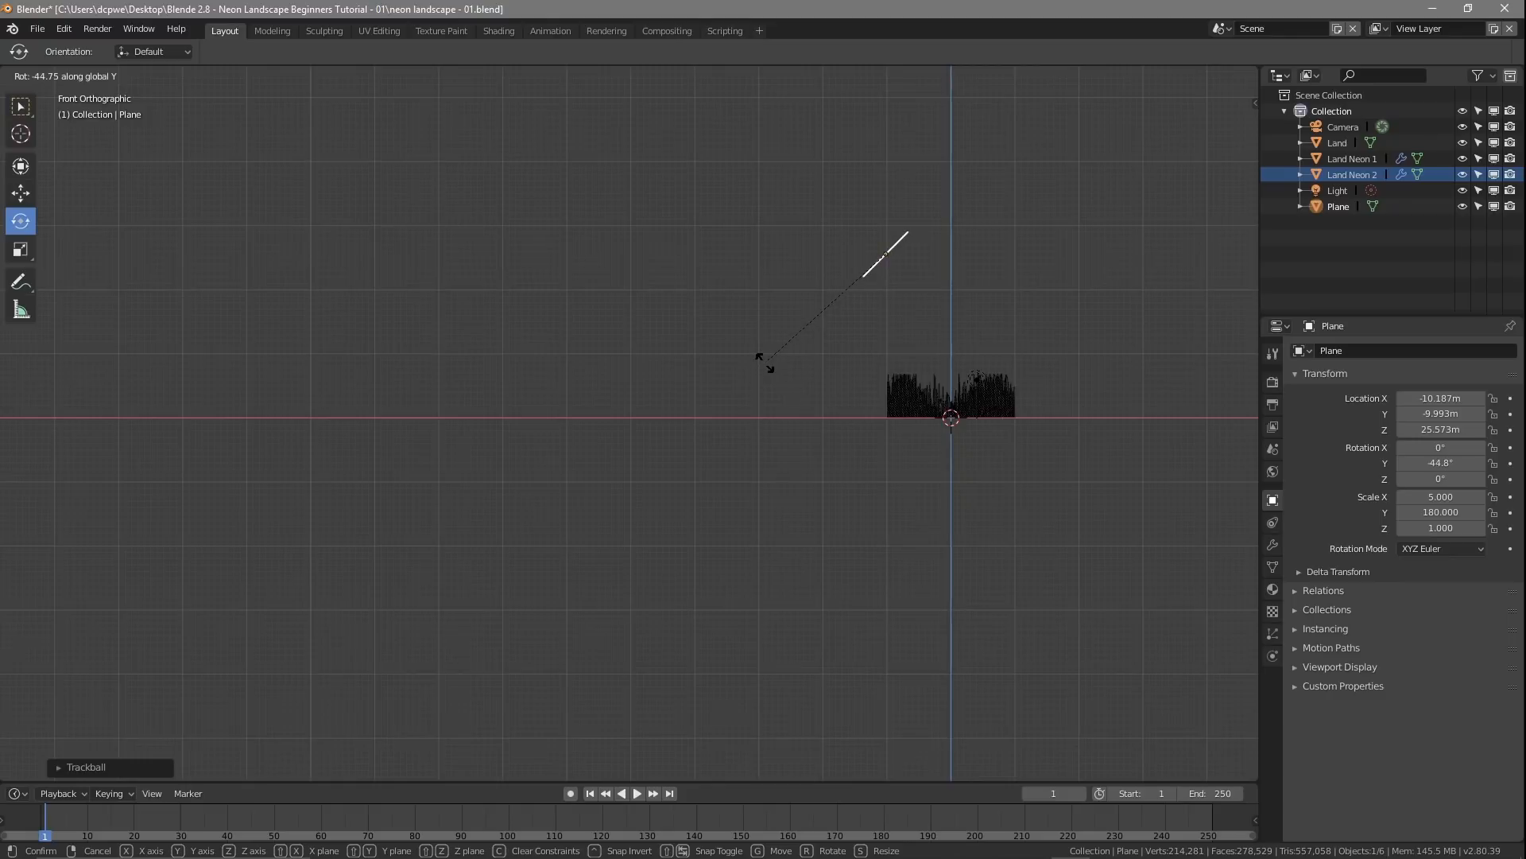
pyautogui.click(765, 364)
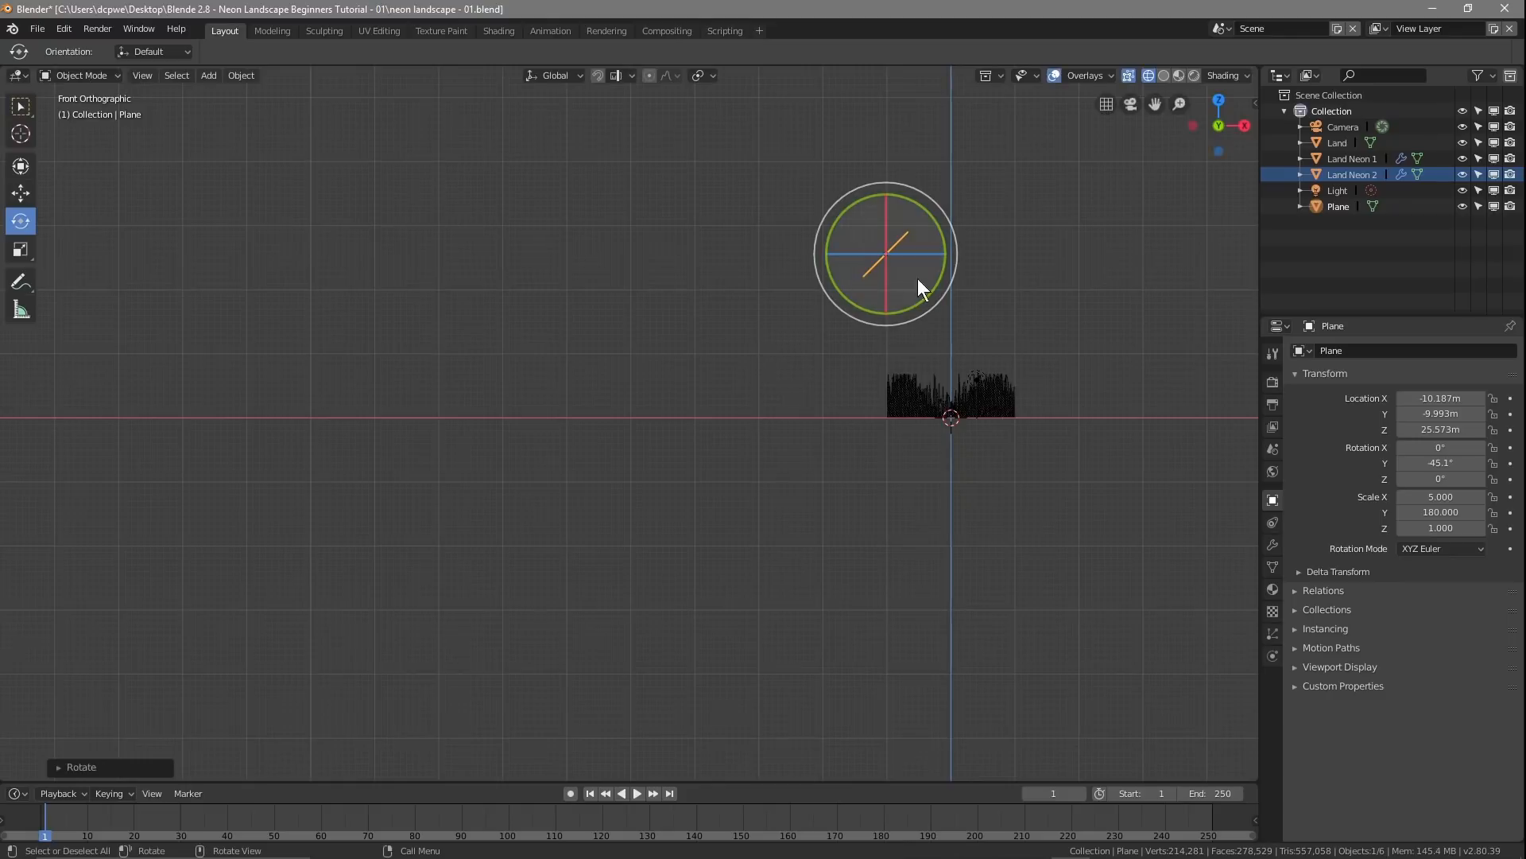
# Step: Set the plane's Y rotation to exactly -45° and save the Blender file
pyautogui.click(1452, 462)
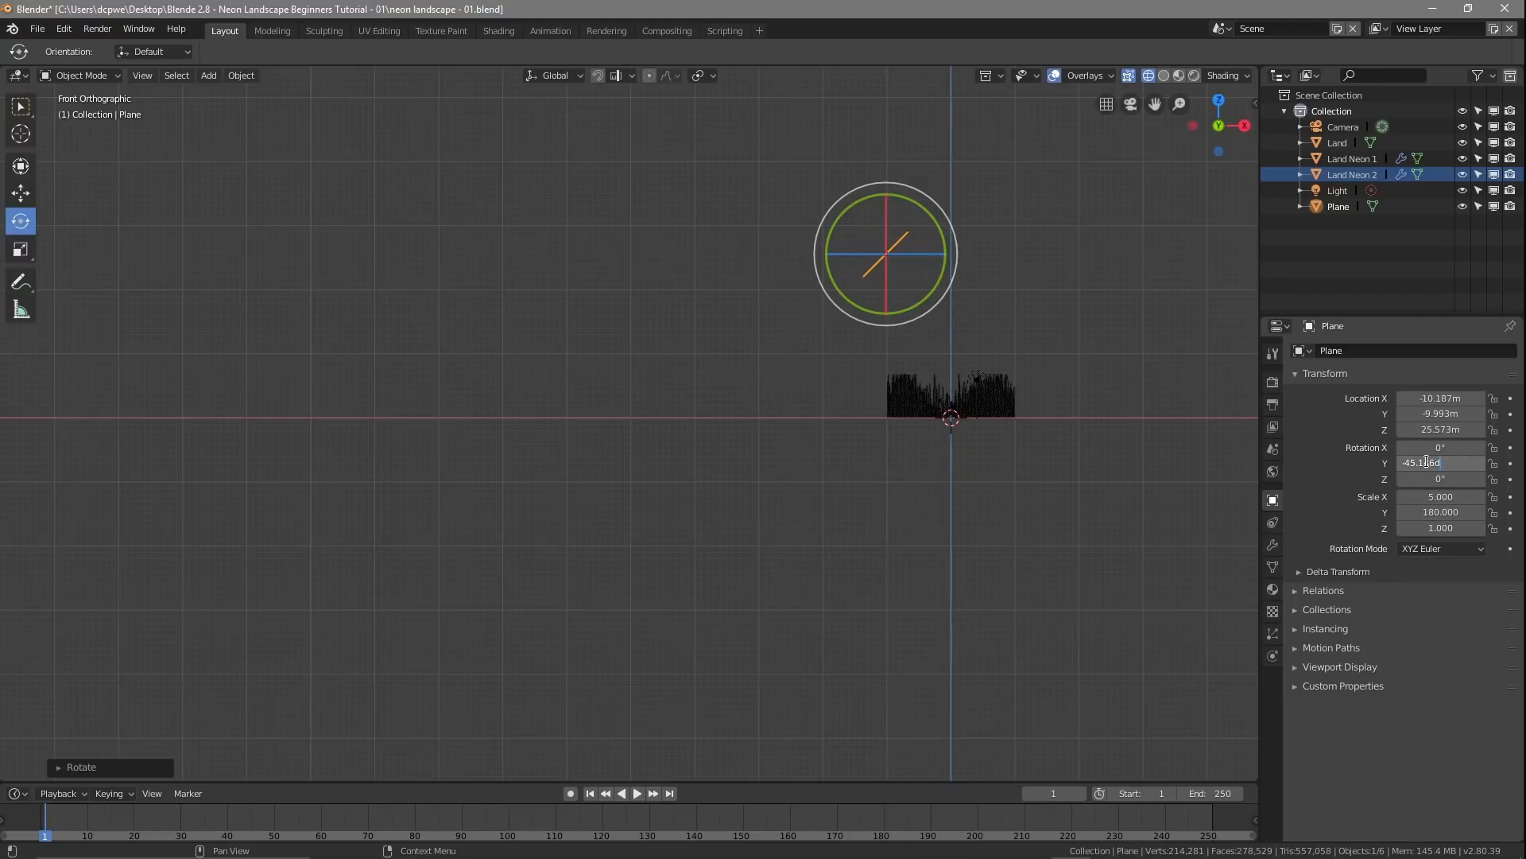
pyautogui.moveTo(1419, 463); pyautogui.dragTo(1507, 470)
pyautogui.press('BackSpace')
pyautogui.press('BackSpace')
pyautogui.press('Return')
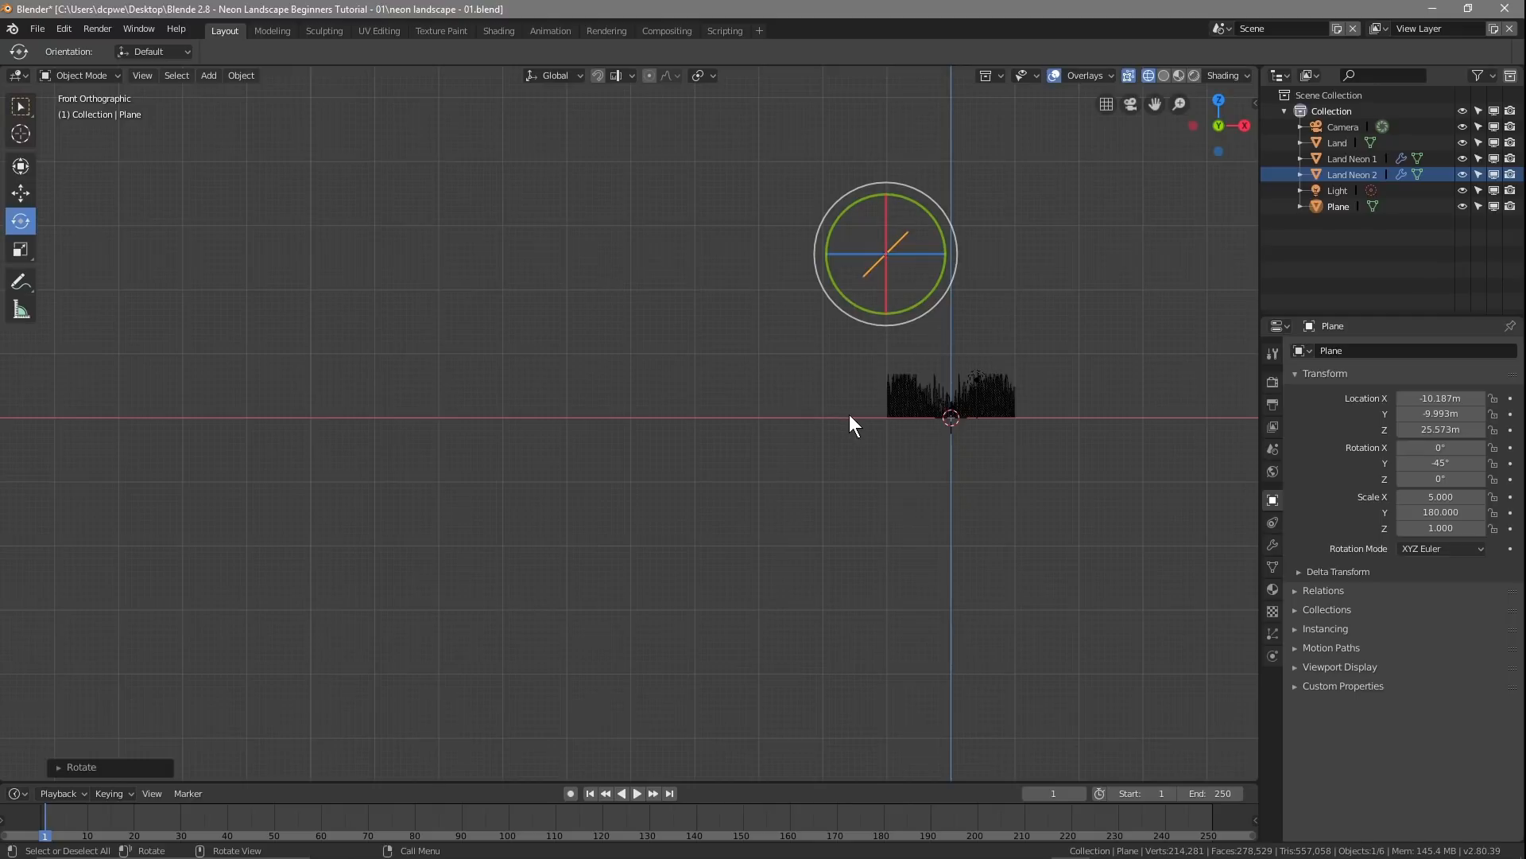
pyautogui.click(37, 28)
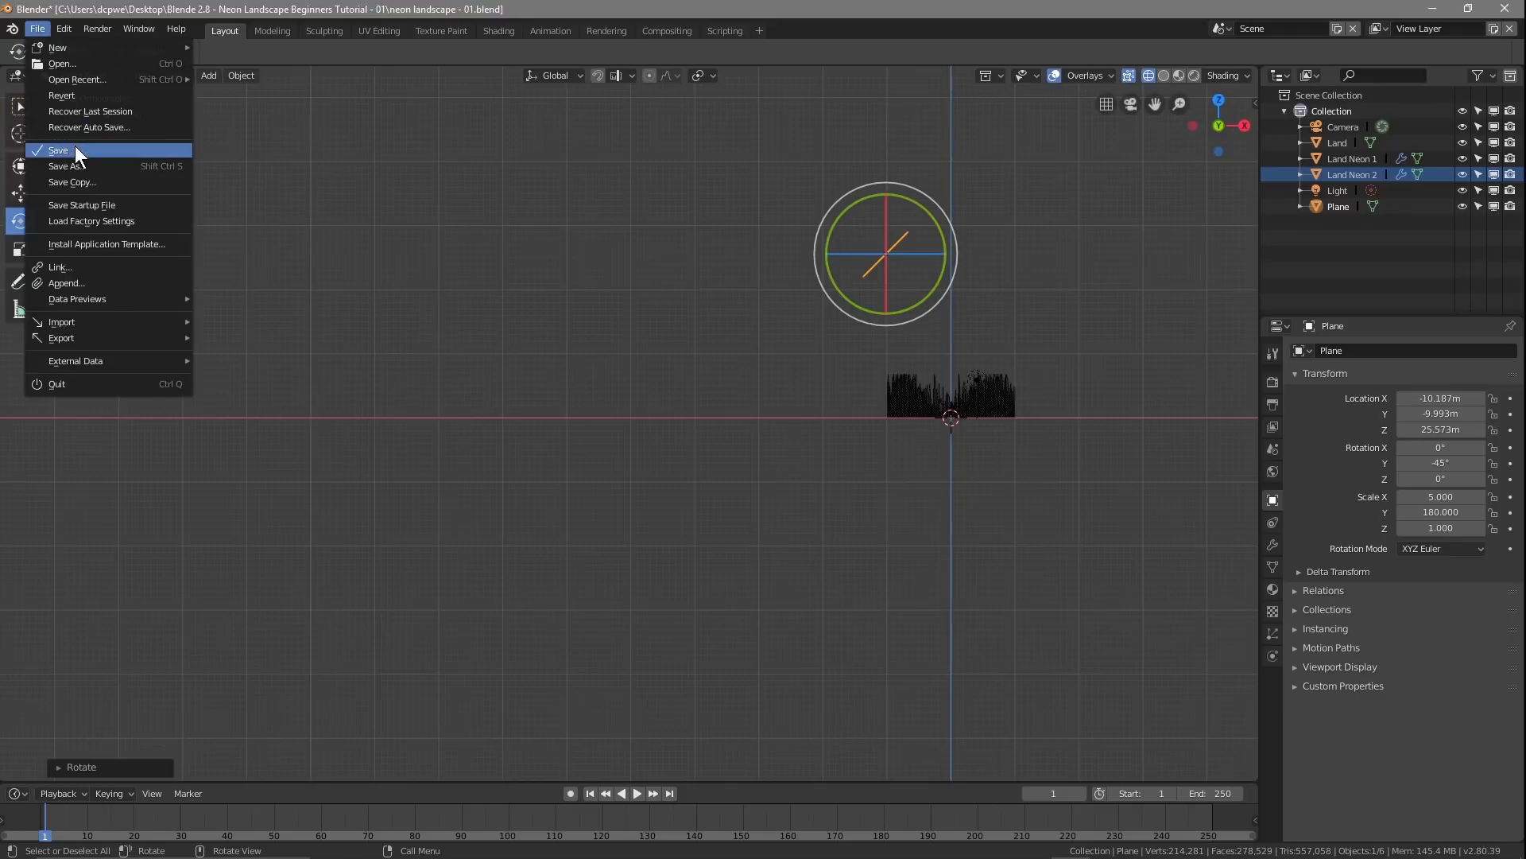
pyautogui.click(102, 126)
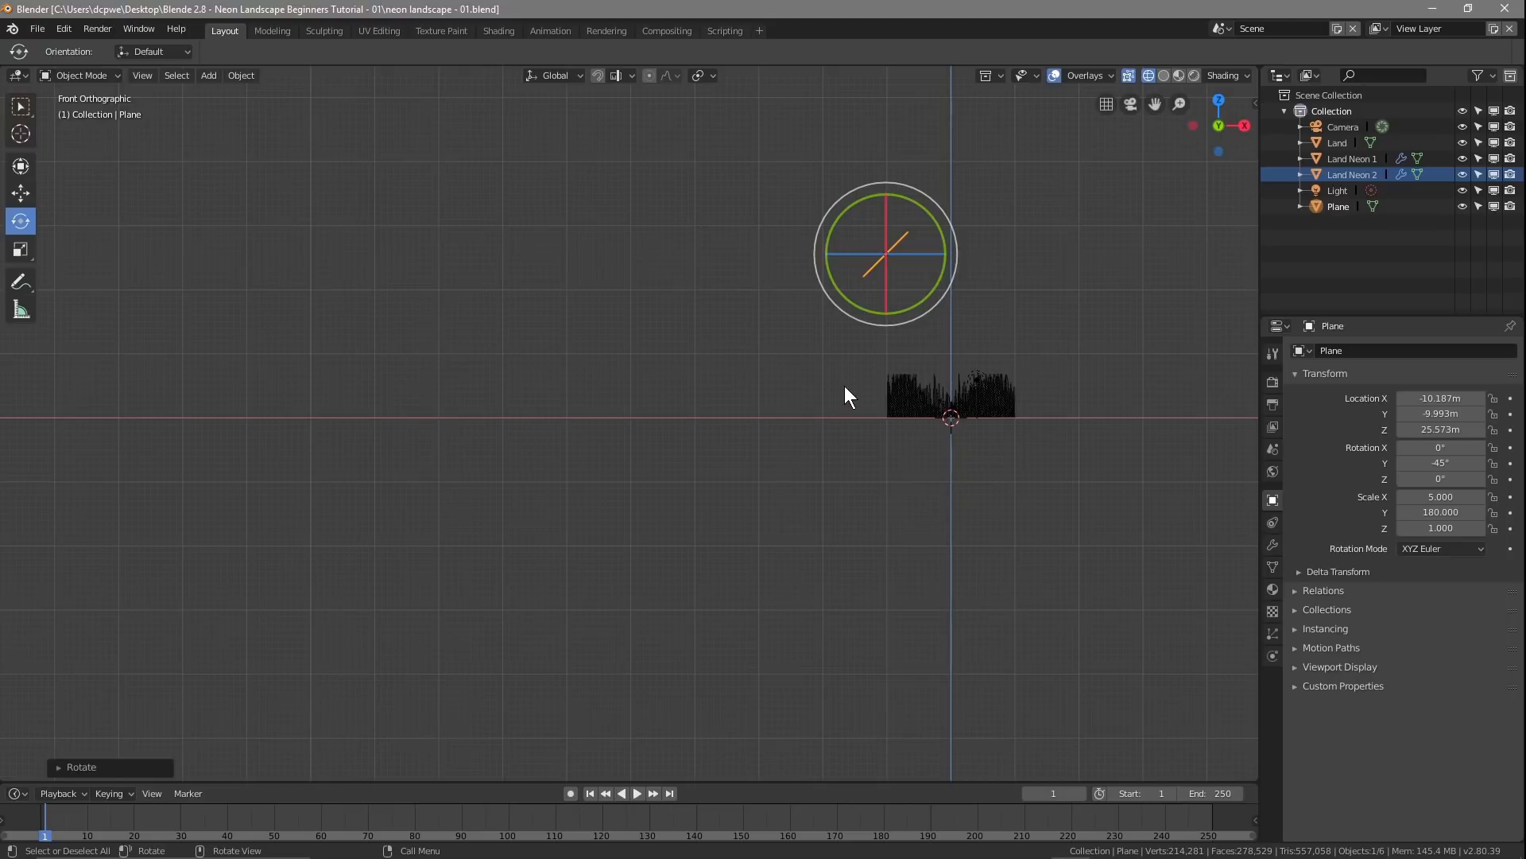
# Step: Add a cube mesh at the world origin, inside the landscape strip
pyautogui.moveTo(844, 385); pyautogui.dragTo(932, 352, button='middle')
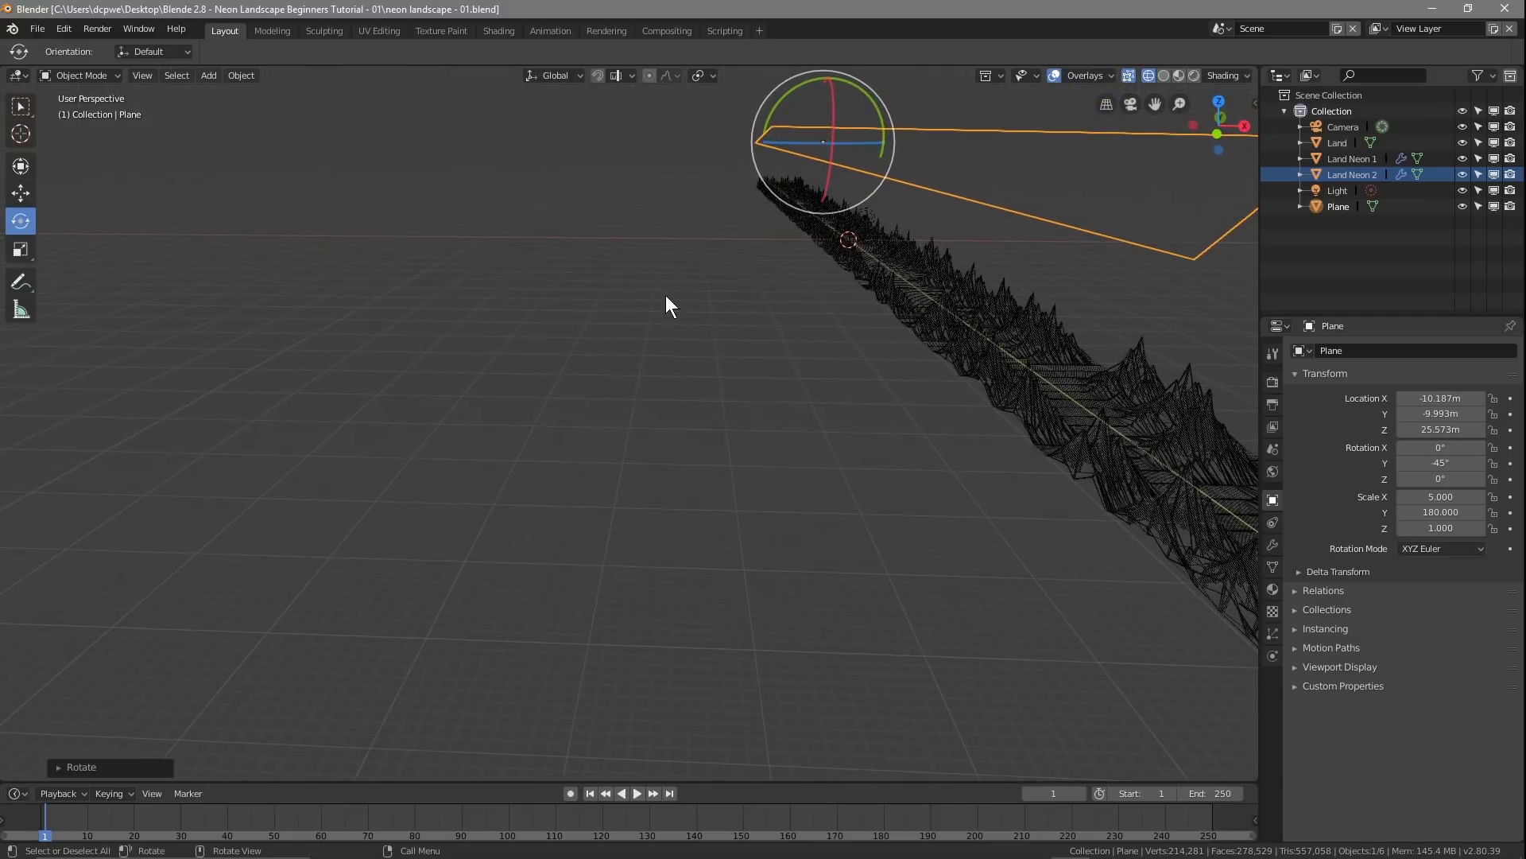
pyautogui.hotkey('shift', 'a')
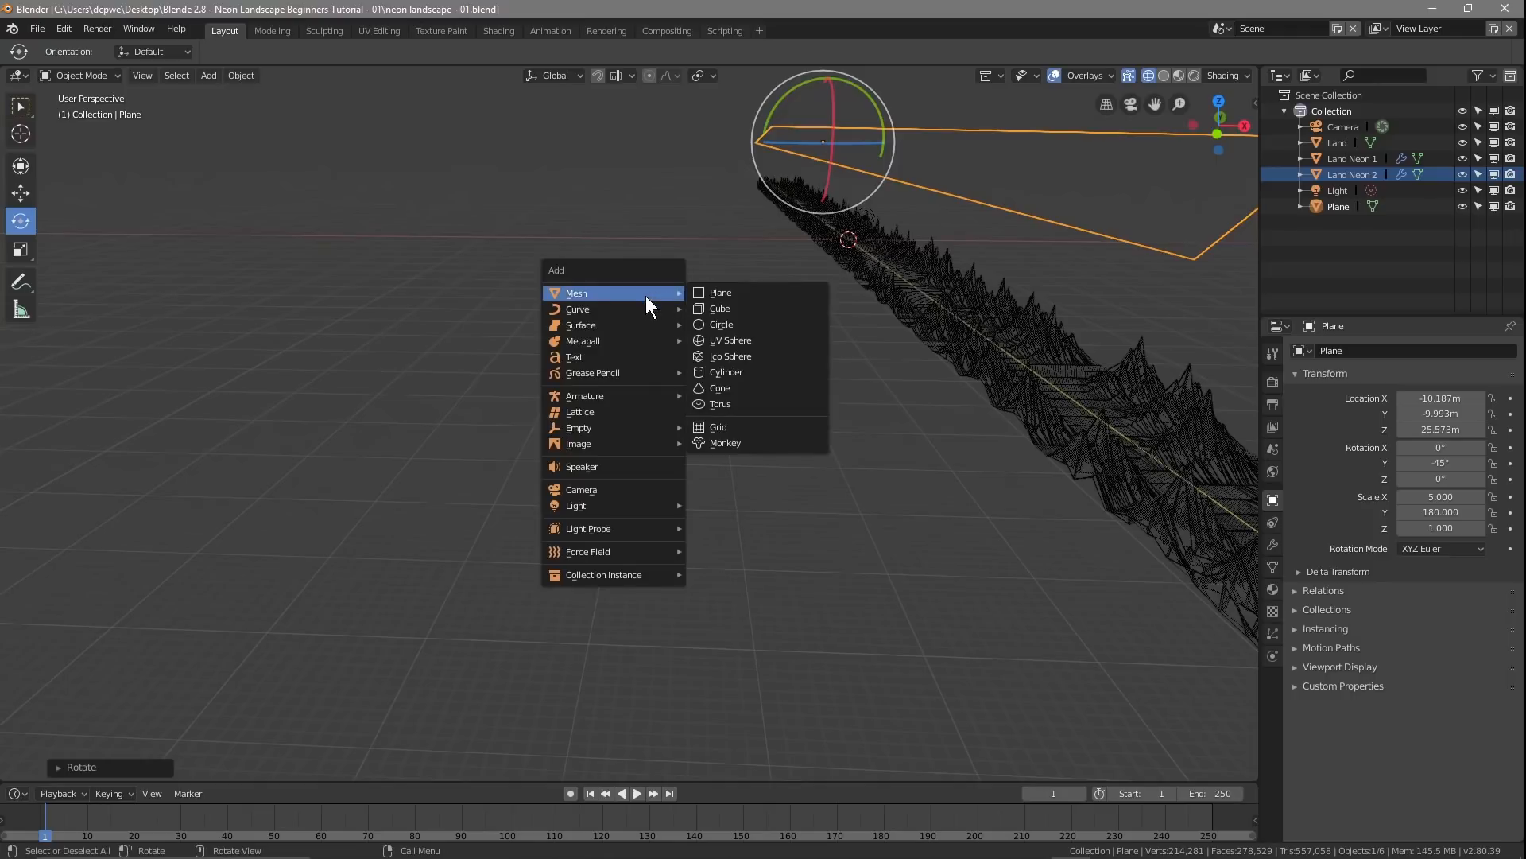
pyautogui.click(727, 307)
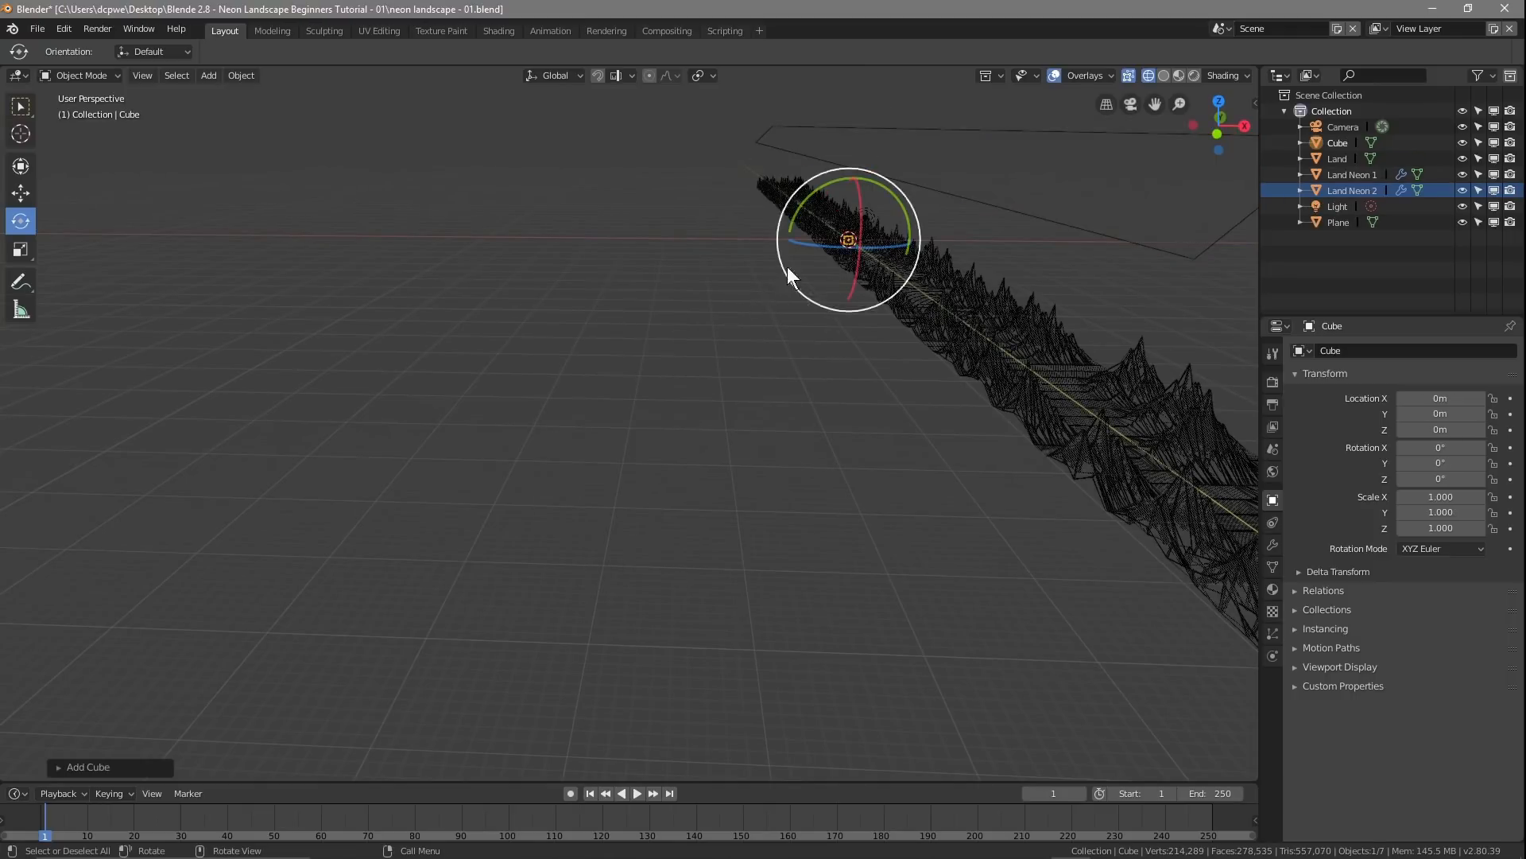
# Step: Move the new cube along the X axis away from the neon landscape, to about -35.6 m
pyautogui.click(21, 193)
pyautogui.moveTo(905, 241); pyautogui.dragTo(713, 239)
pyautogui.moveTo(689, 255); pyautogui.dragTo(812, 183, button='middle')
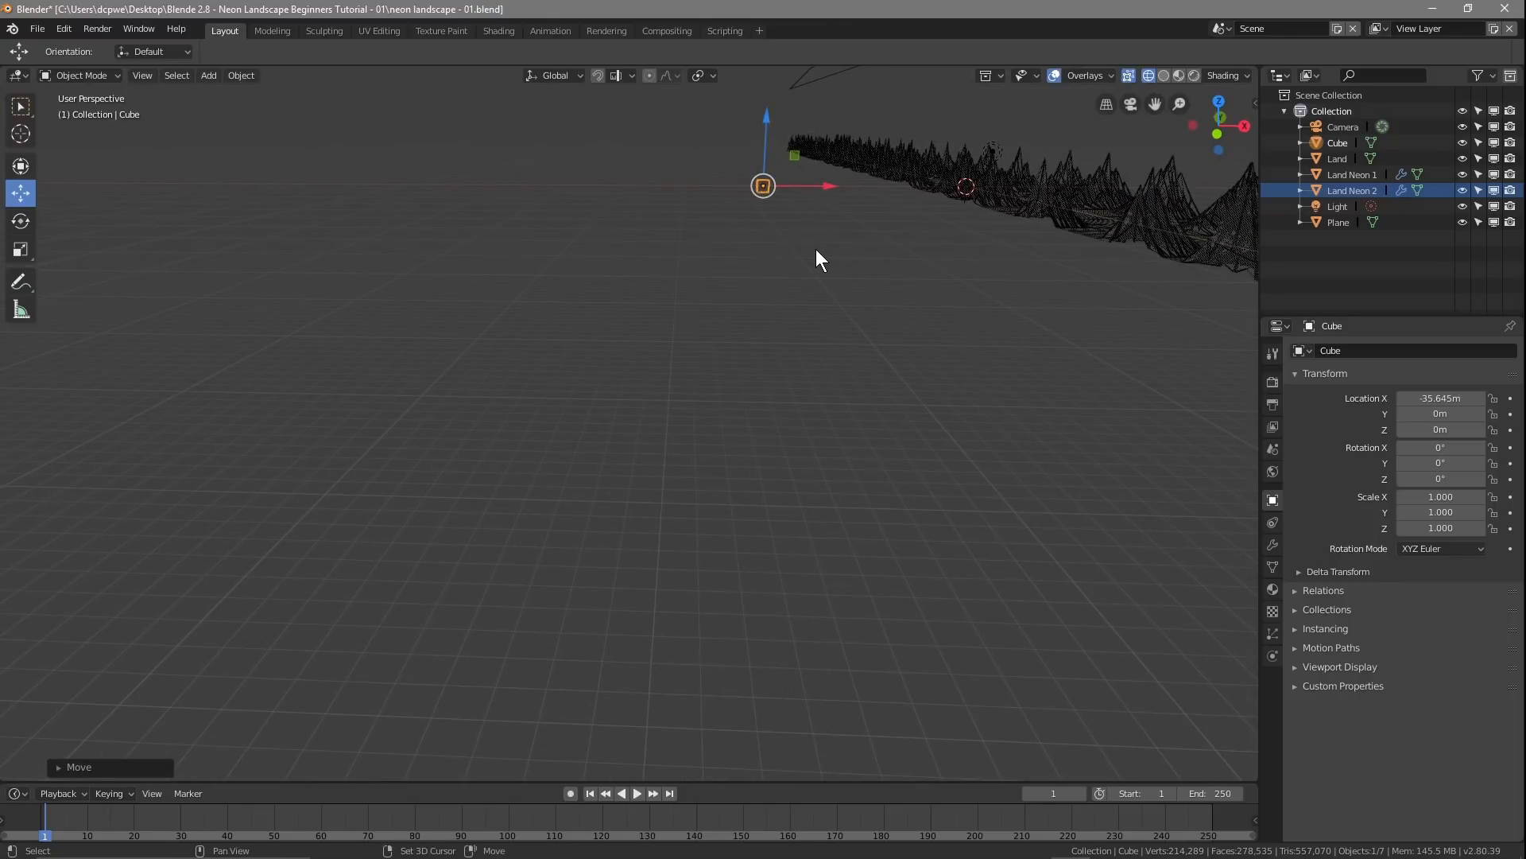
pyautogui.moveTo(816, 250); pyautogui.dragTo(818, 269, button='middle')
pyautogui.moveTo(723, 244)
pyautogui.mouseDown(button='middle')
pyautogui.moveTo(804, 268)
pyautogui.moveTo(732, 246)
pyautogui.mouseUp(button='middle')
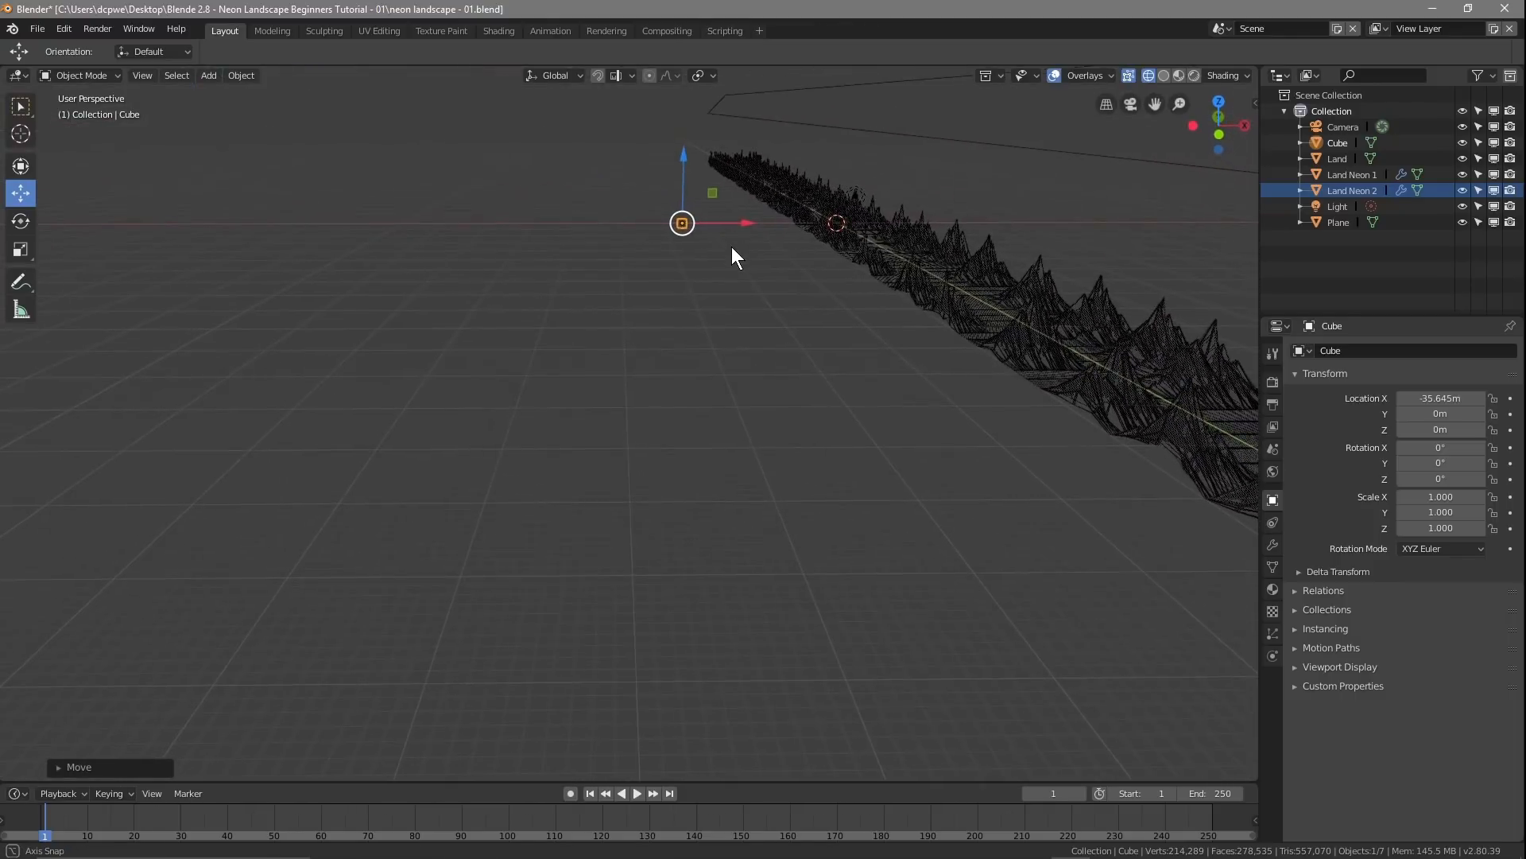
pyautogui.moveTo(779, 334); pyautogui.dragTo(720, 424, button='middle')
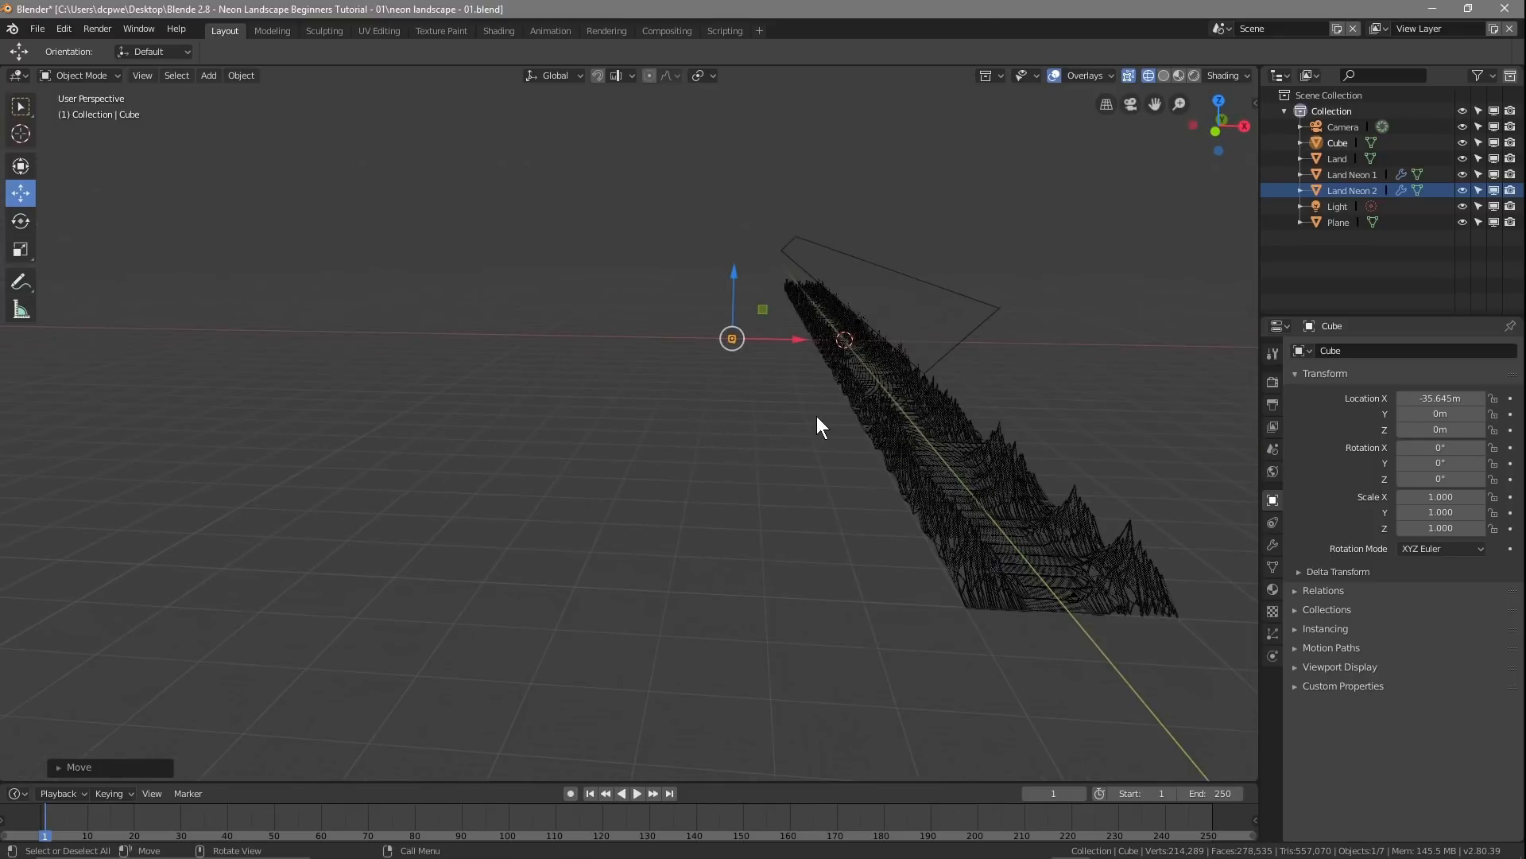
# Step: Lock the viewport to the Cube object so that orbiting and zooming centre on it
pyautogui.press('n')
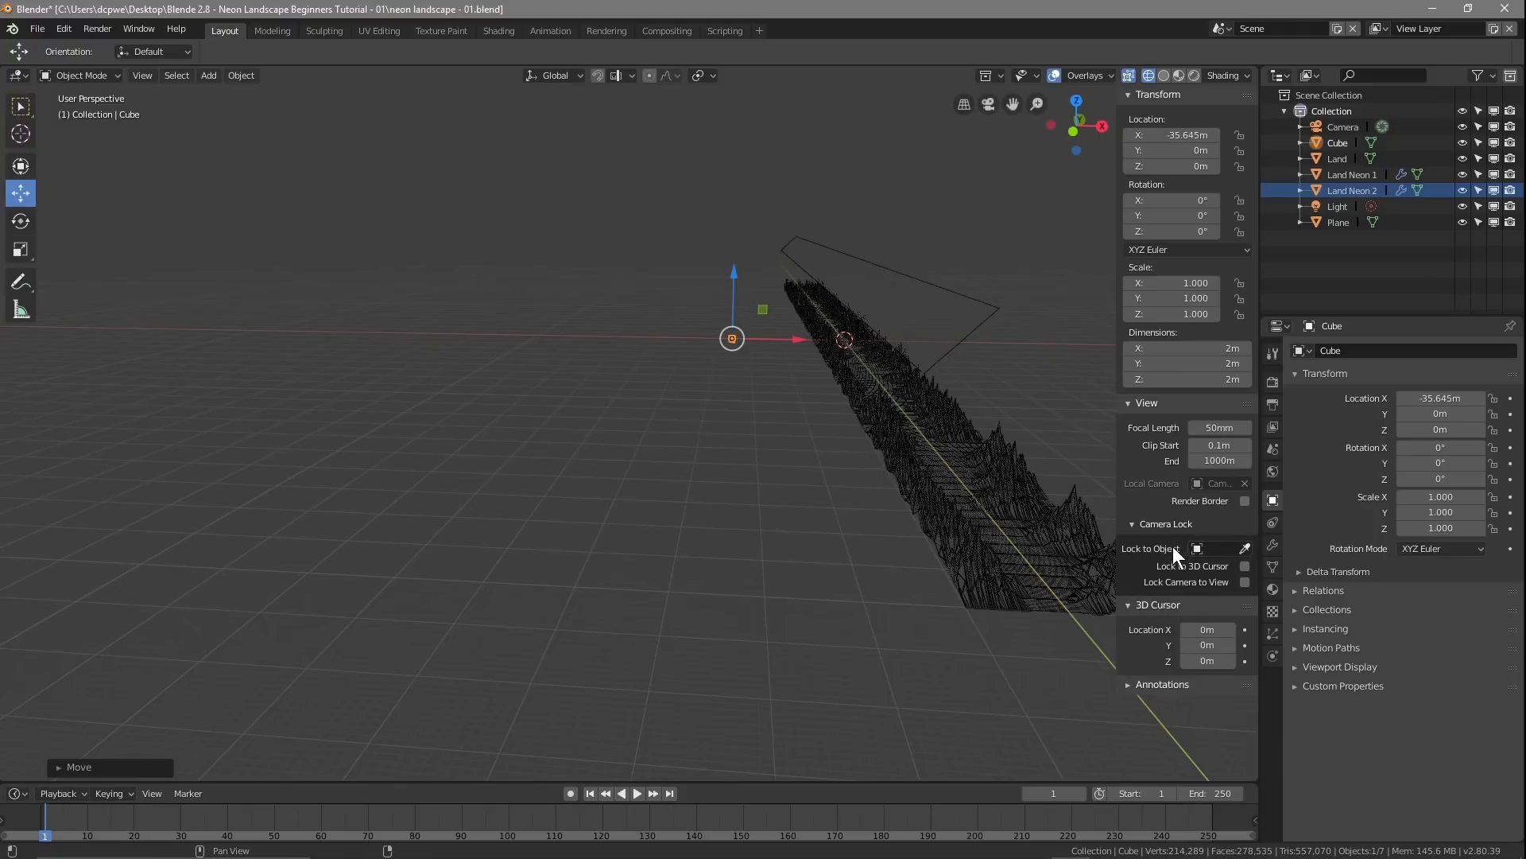
pyautogui.click(1196, 548)
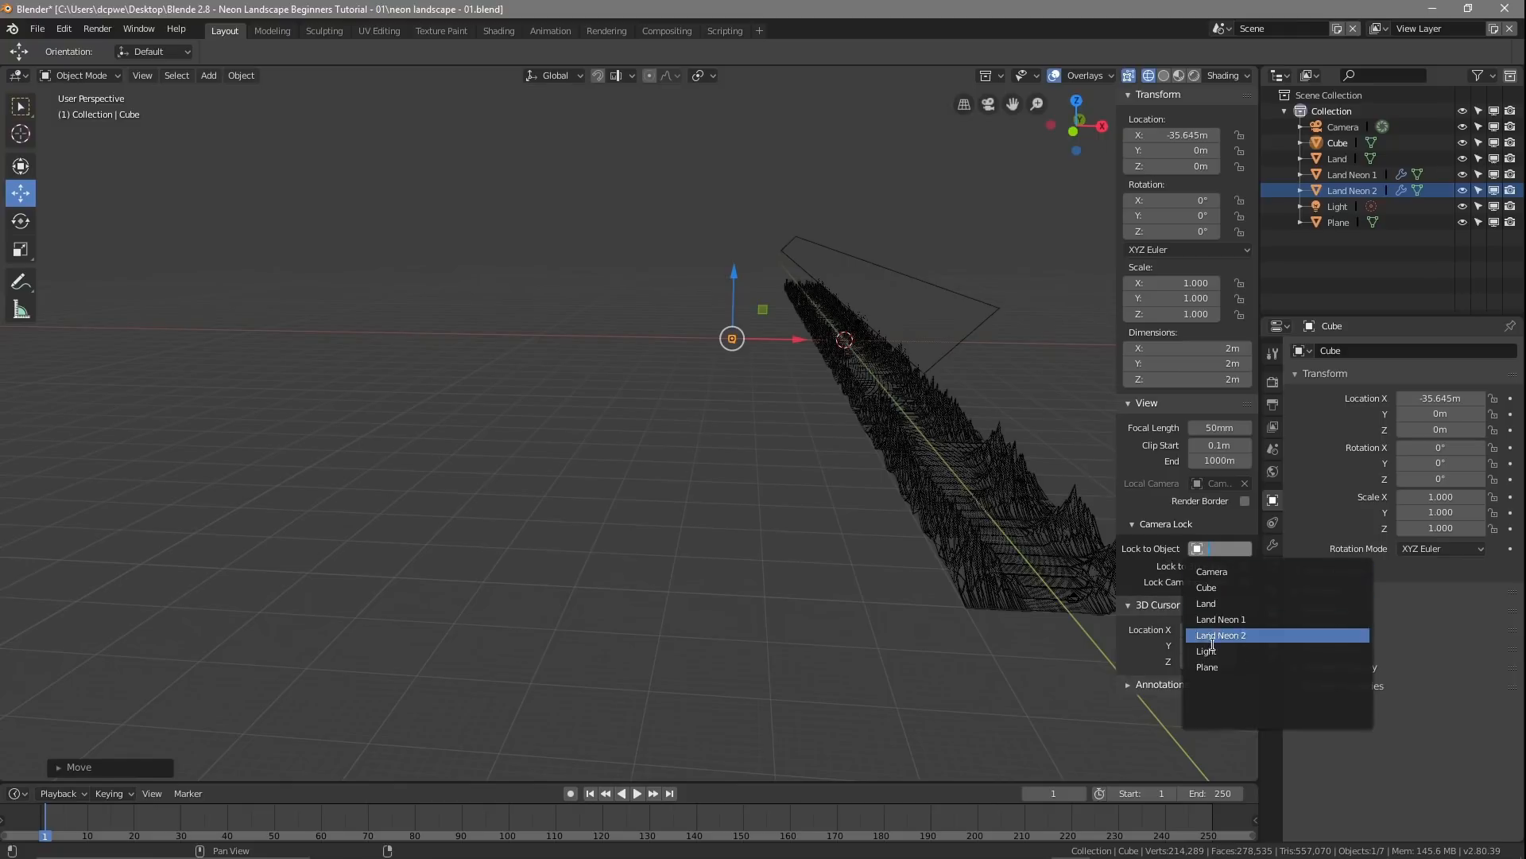
pyautogui.click(1210, 589)
pyautogui.moveTo(618, 426); pyautogui.dragTo(656, 431, button='middle')
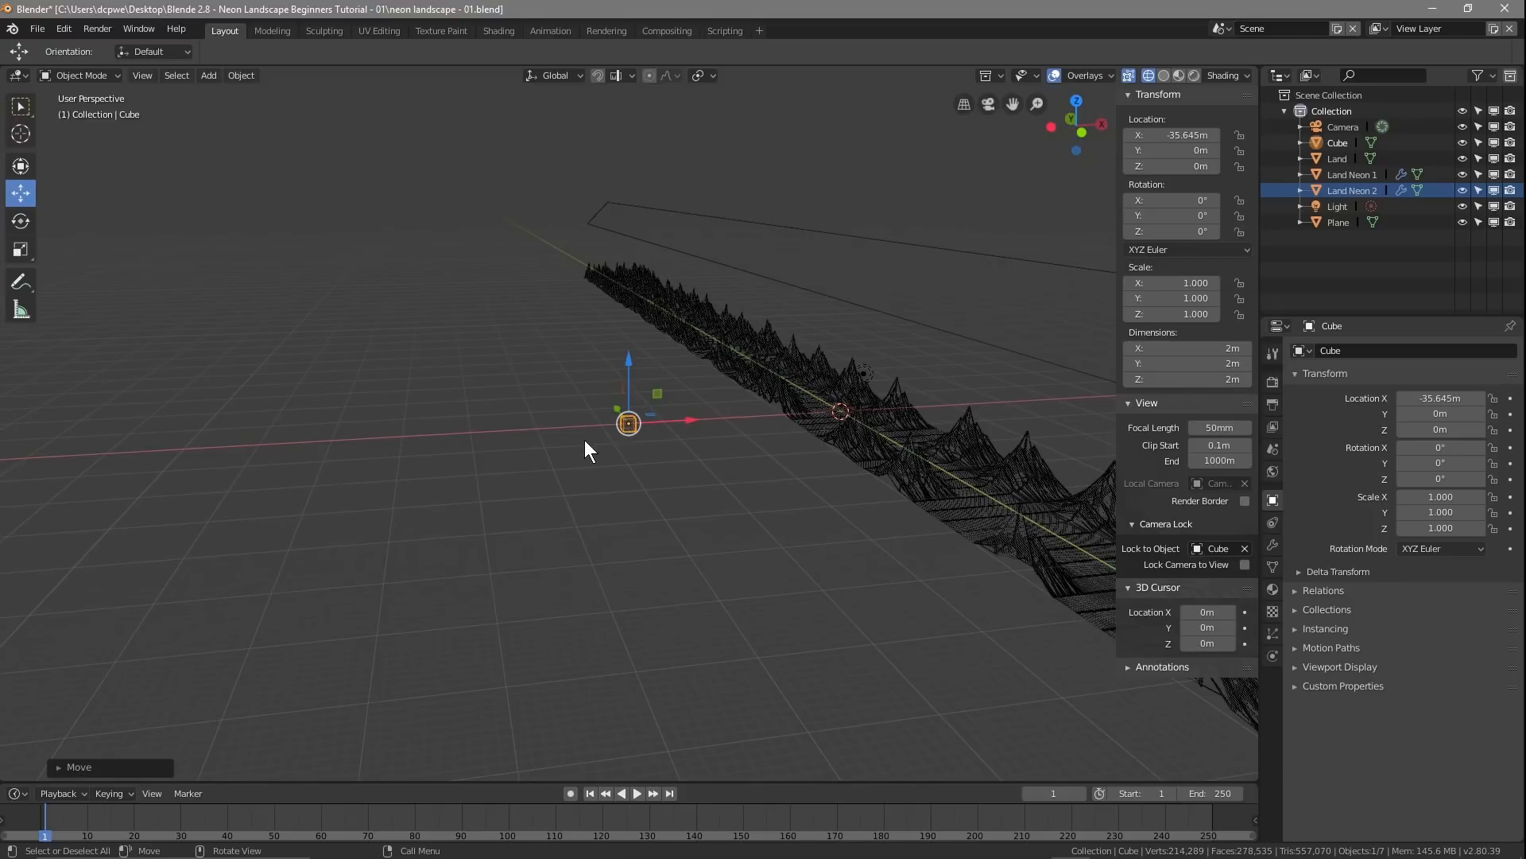
pyautogui.scroll(6, 584, 441)
pyautogui.scroll(-5, 570, 412)
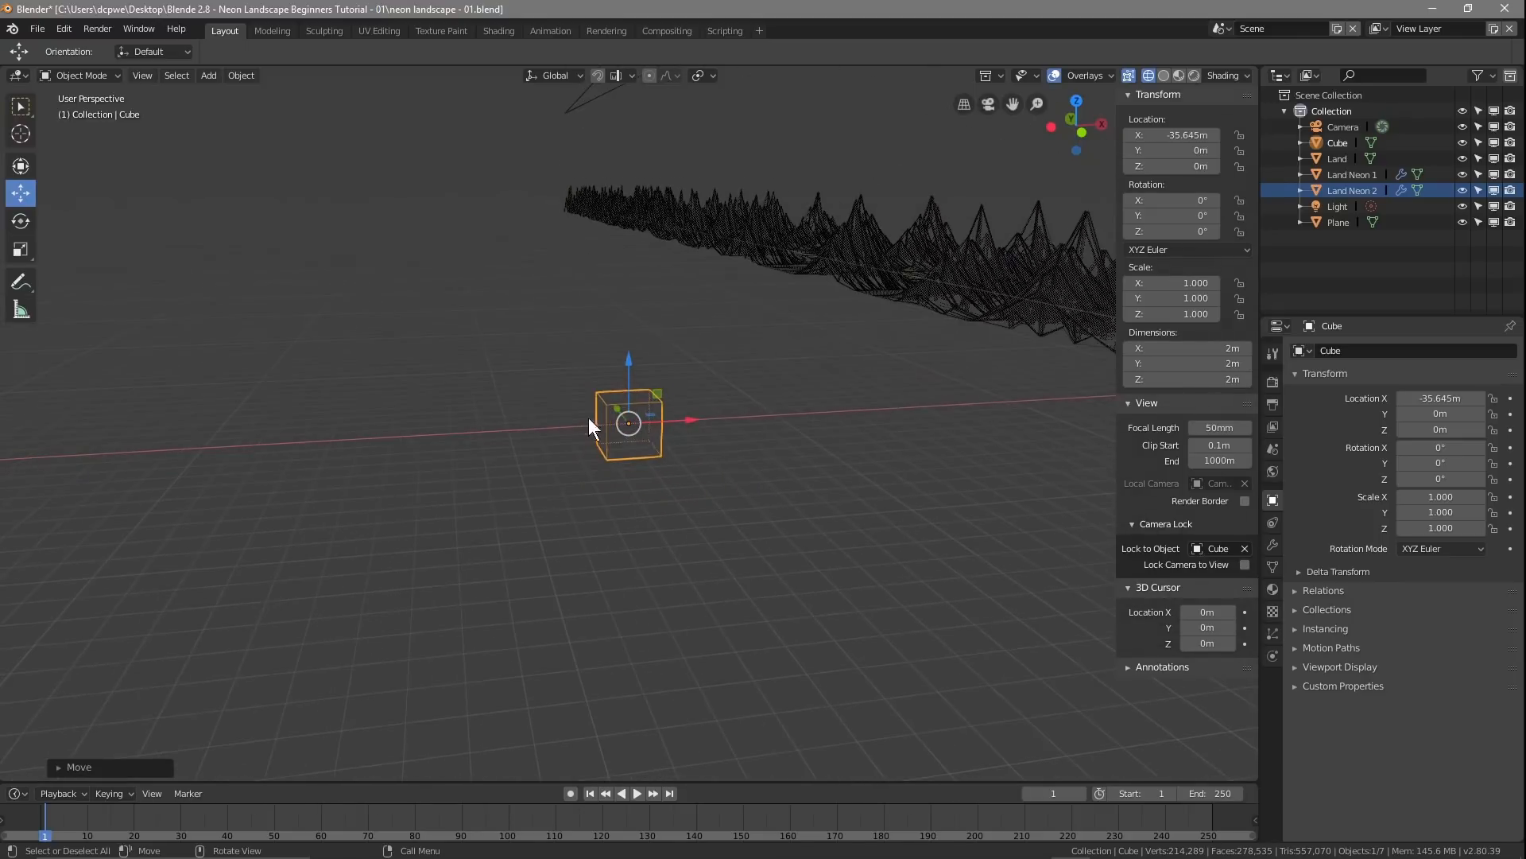
pyautogui.scroll(2, 599, 461)
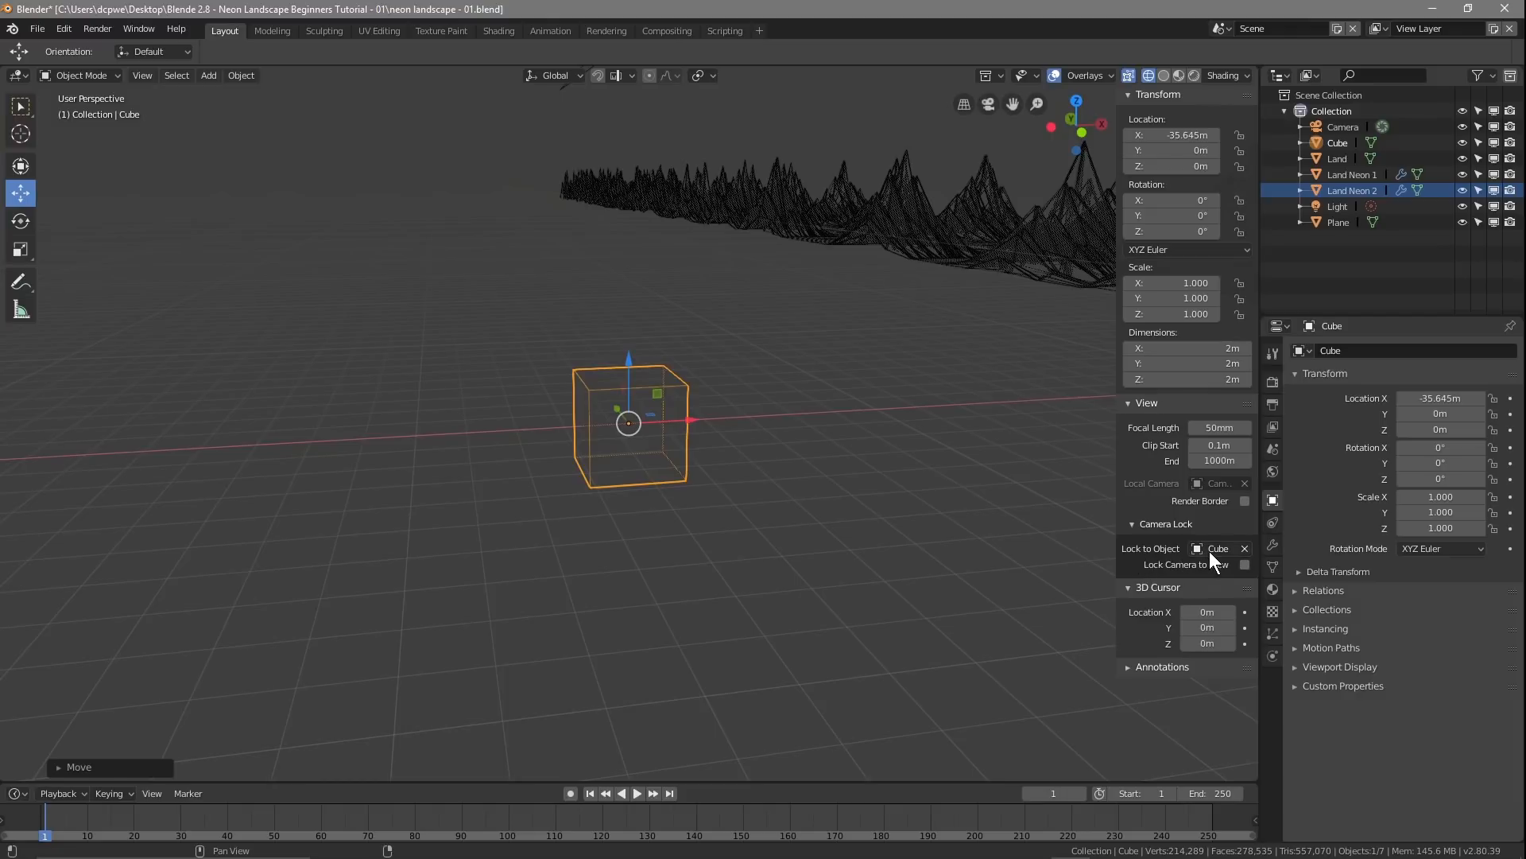
pyautogui.moveTo(590, 399); pyautogui.dragTo(555, 480, button='middle')
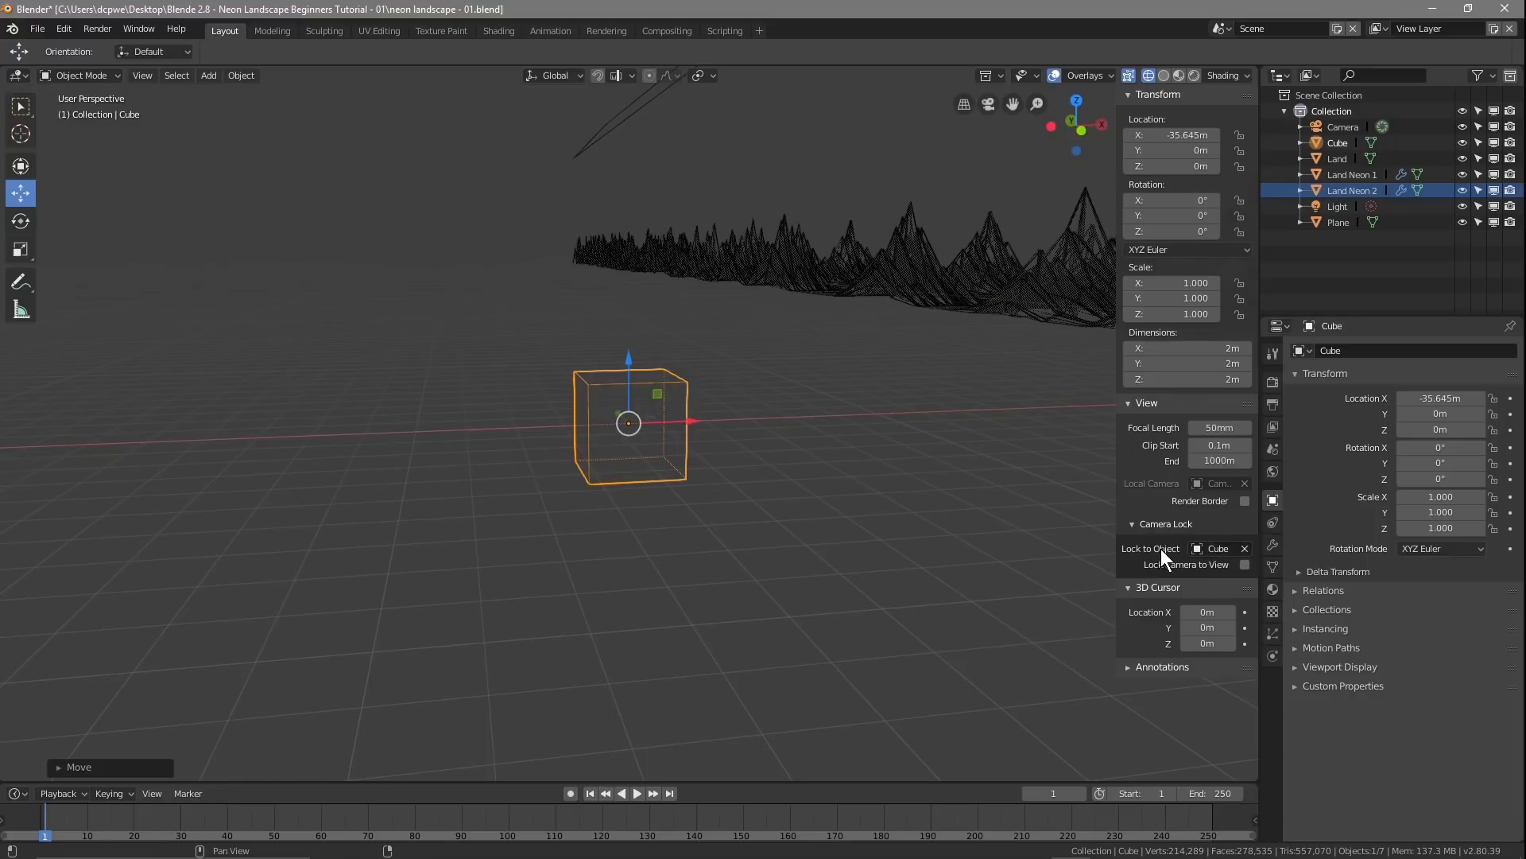
pyautogui.click(1217, 548)
pyautogui.click(1199, 587)
pyautogui.moveTo(687, 507); pyautogui.dragTo(578, 422, button='middle')
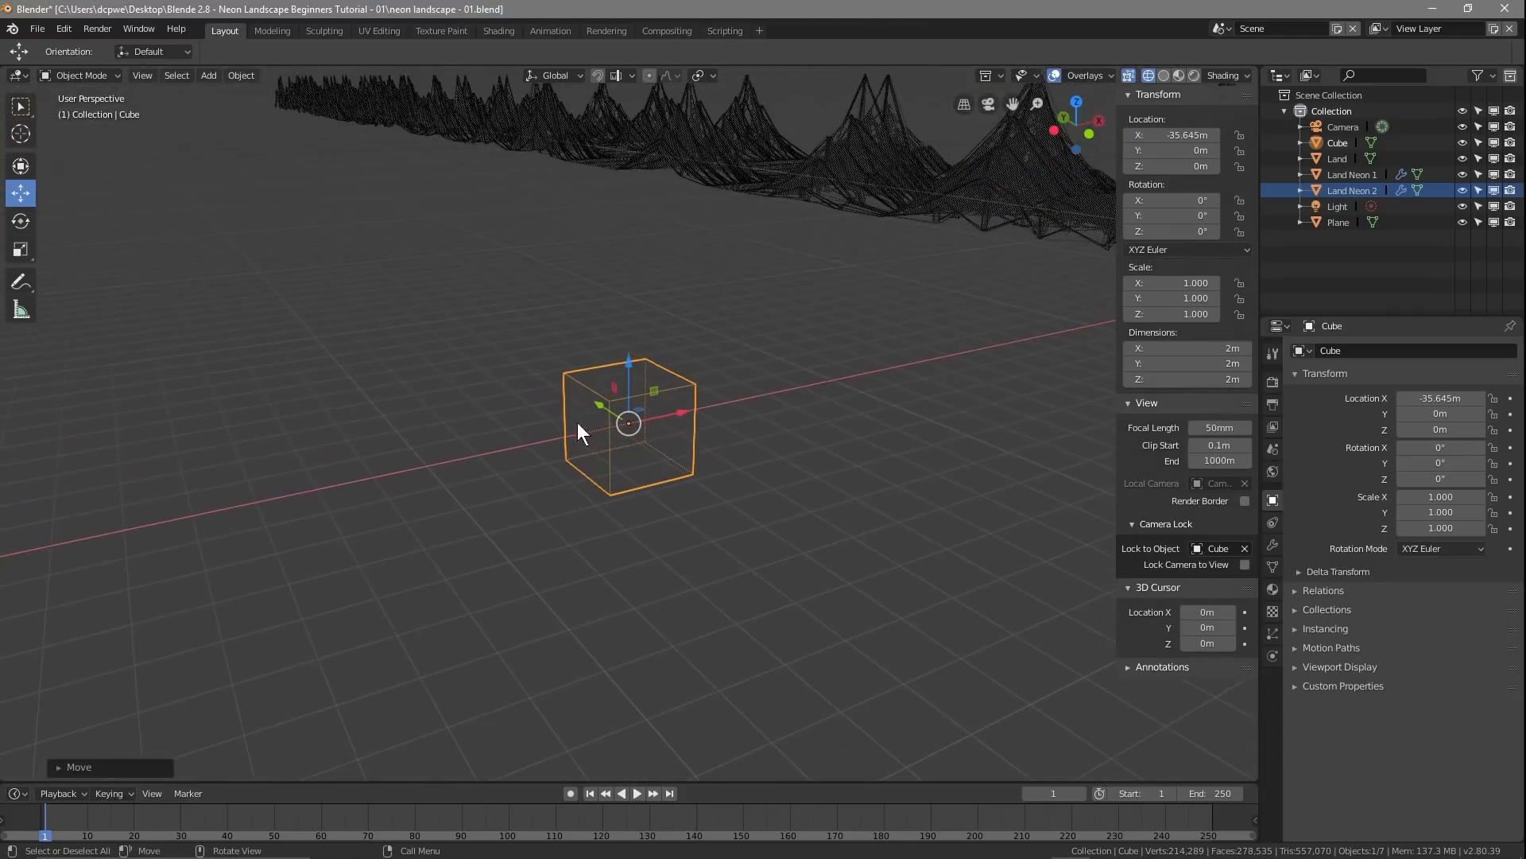
# Step: Show the viewport in material preview shading and move the cube along X to about -42.5 m
pyautogui.click(1180, 74)
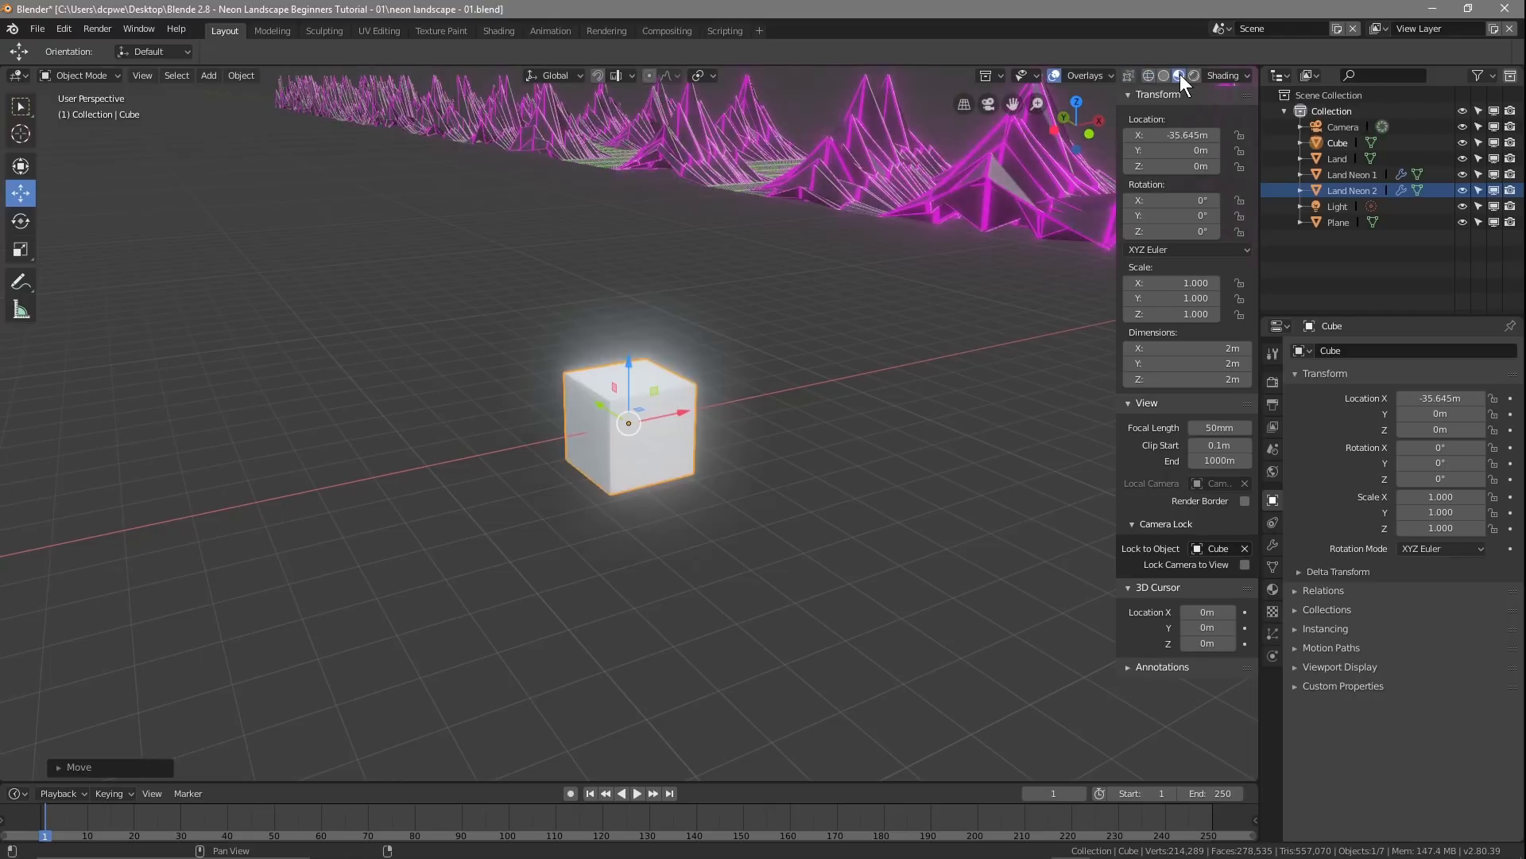
pyautogui.moveTo(861, 452); pyautogui.dragTo(757, 447, button='middle')
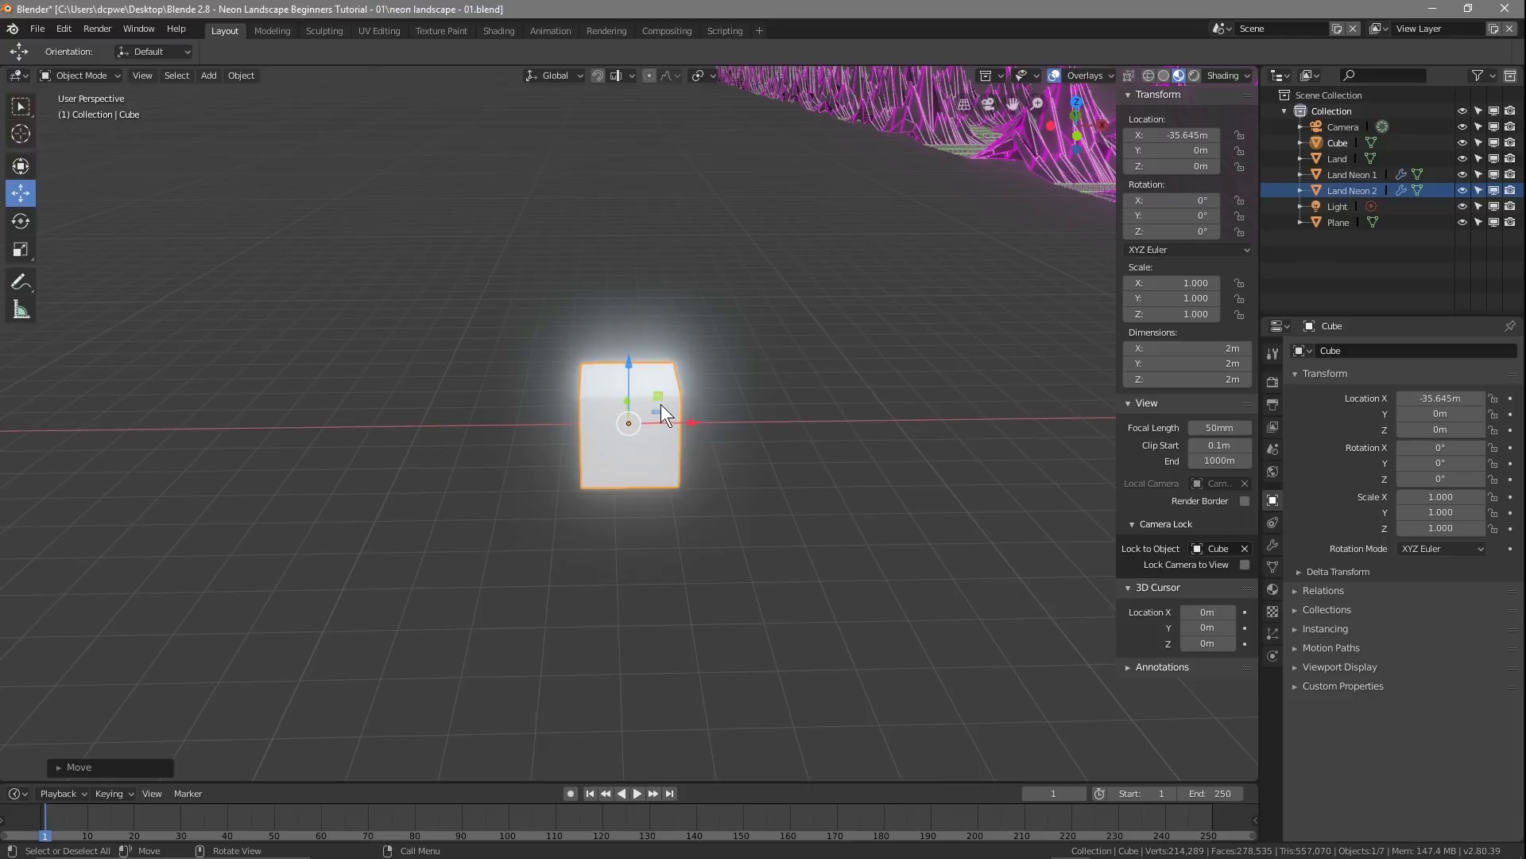
pyautogui.moveTo(688, 423); pyautogui.dragTo(661, 391)
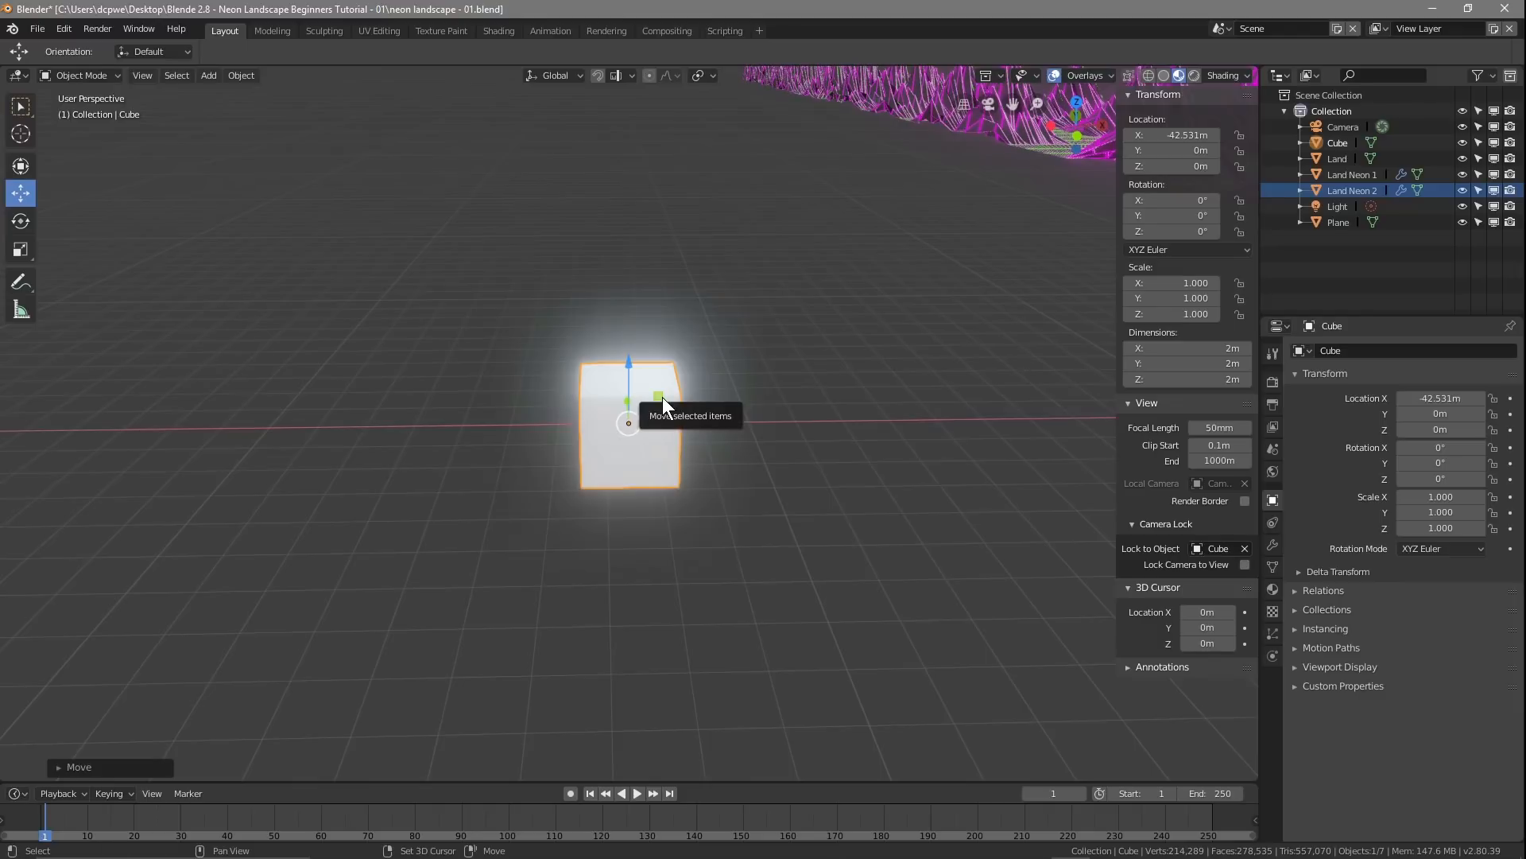
# Step: Duplicate the cube twice along the X axis, placing the copies at about -40.0 m and -37.3 m
pyautogui.hotkey('shift', 'd')
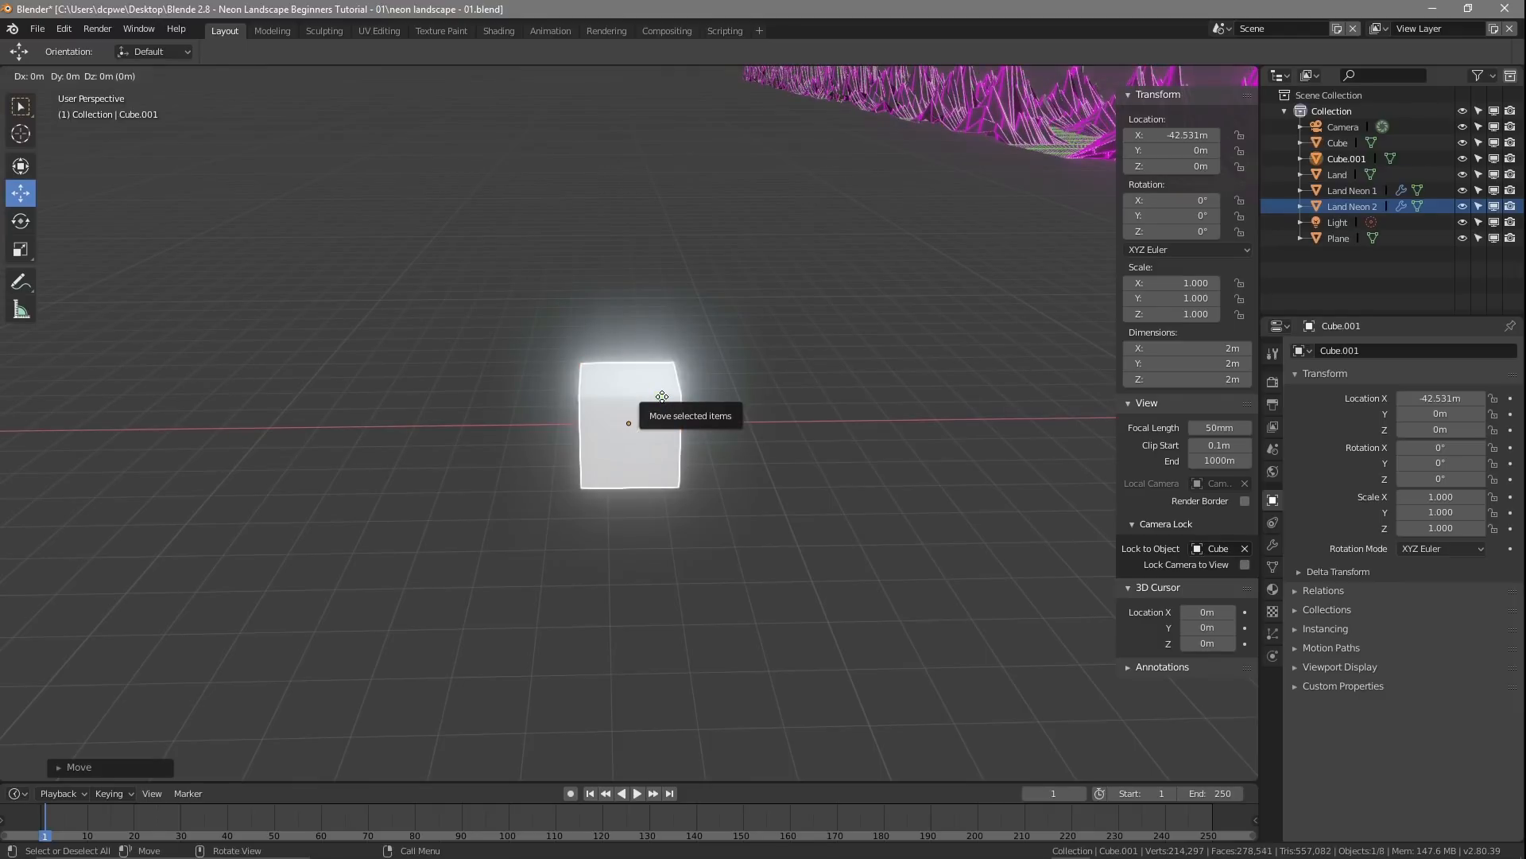
pyautogui.press('x')
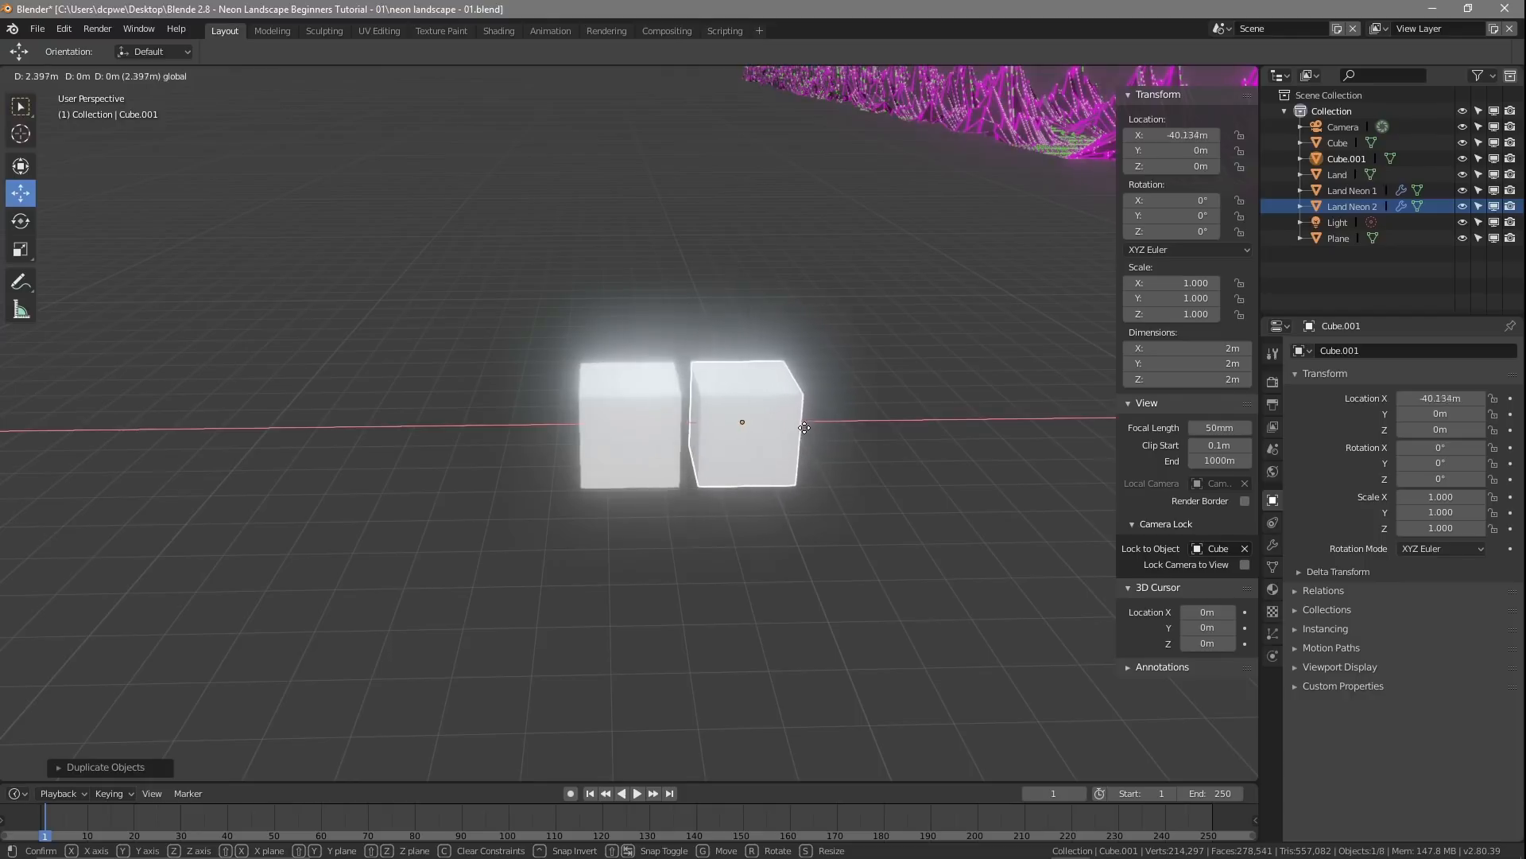
pyautogui.click(808, 428)
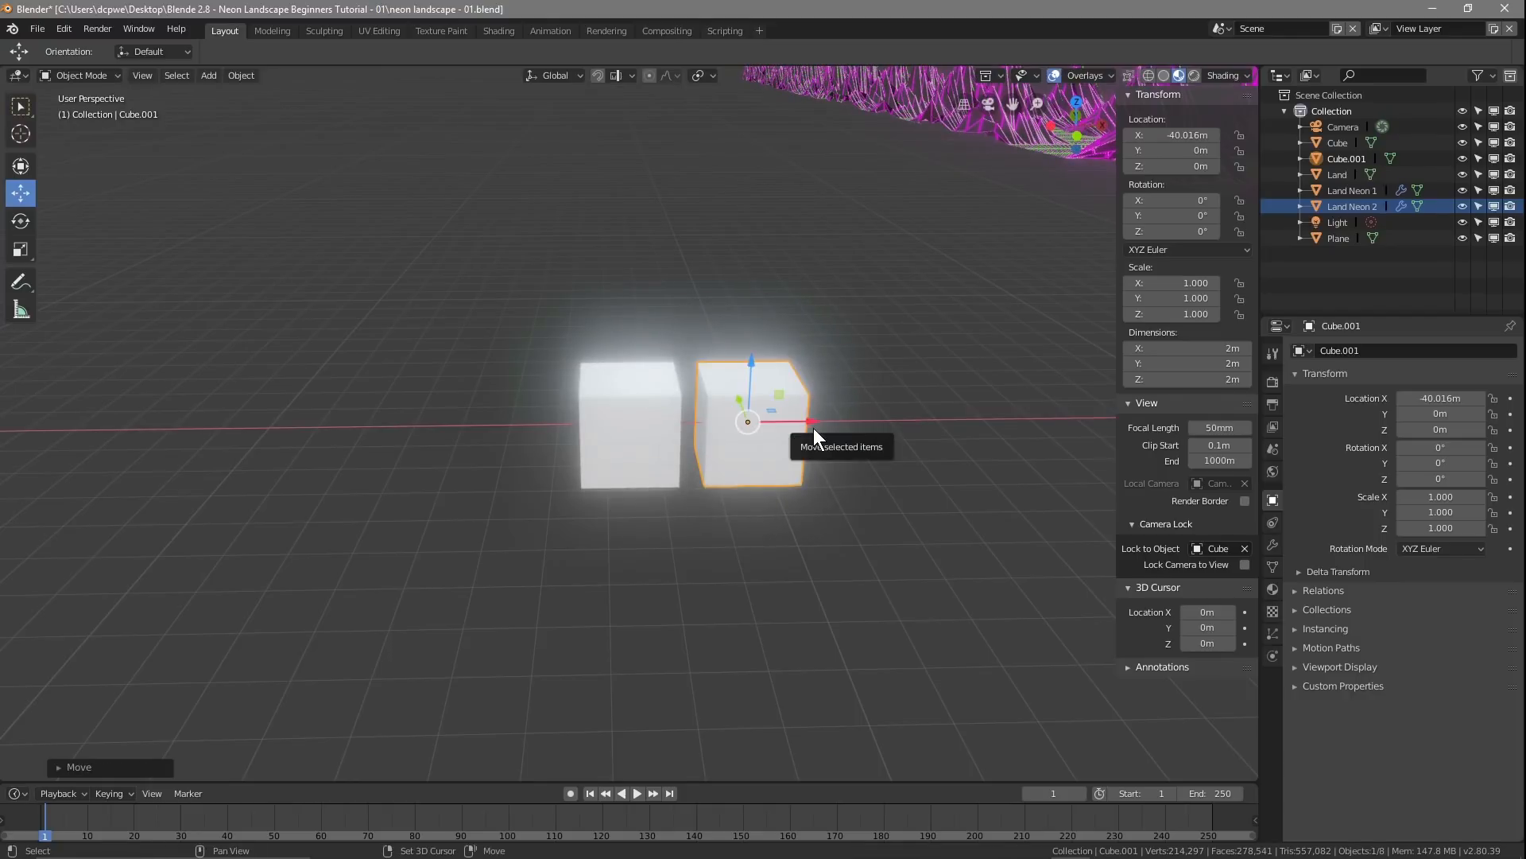
pyautogui.hotkey('shift', 'd')
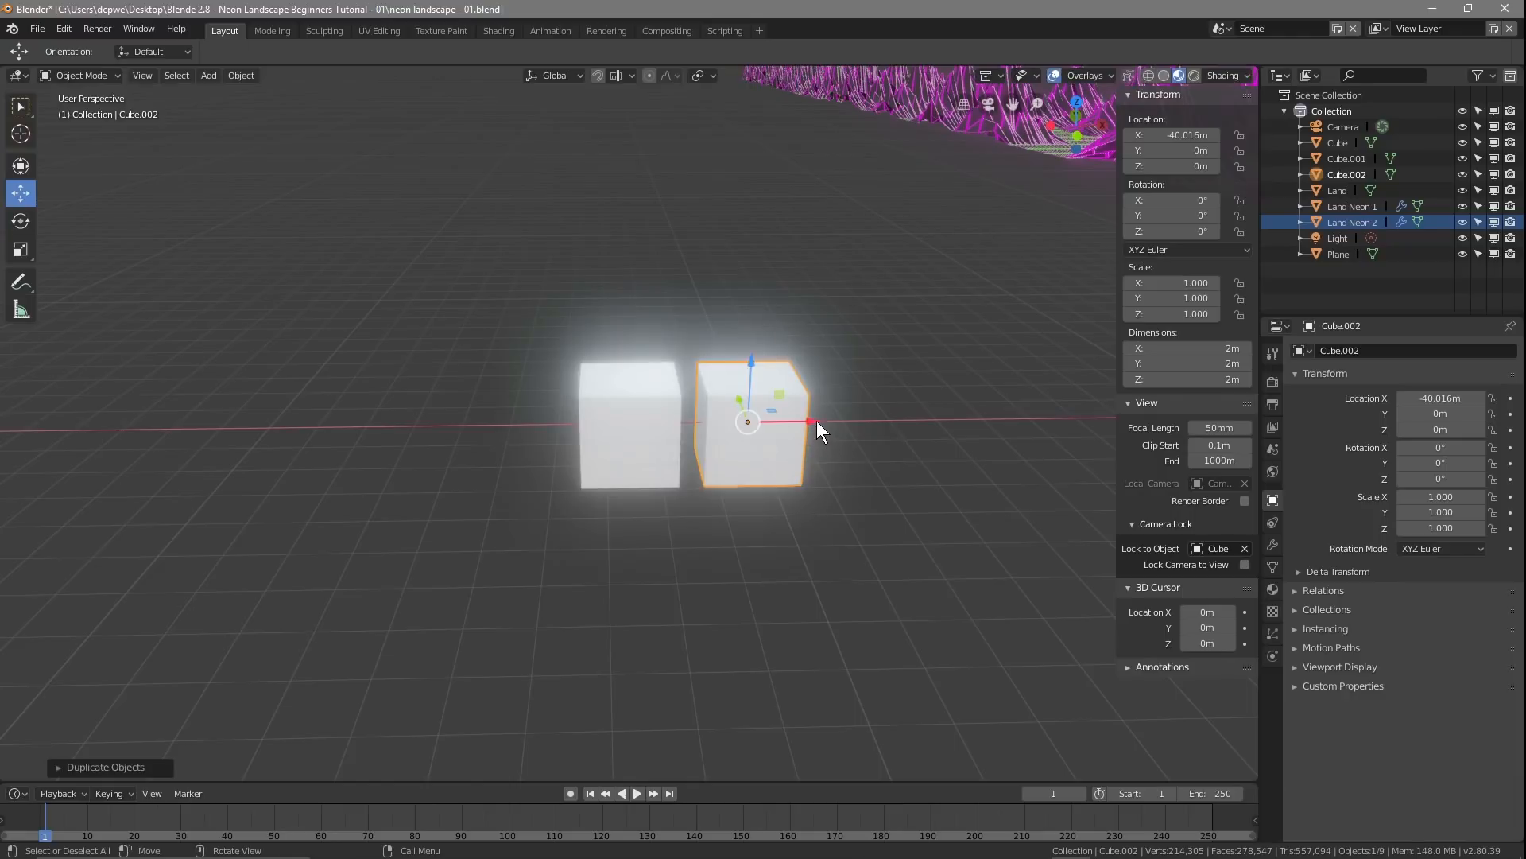
pyautogui.hotkey('shift', 'd')
pyautogui.press('x')
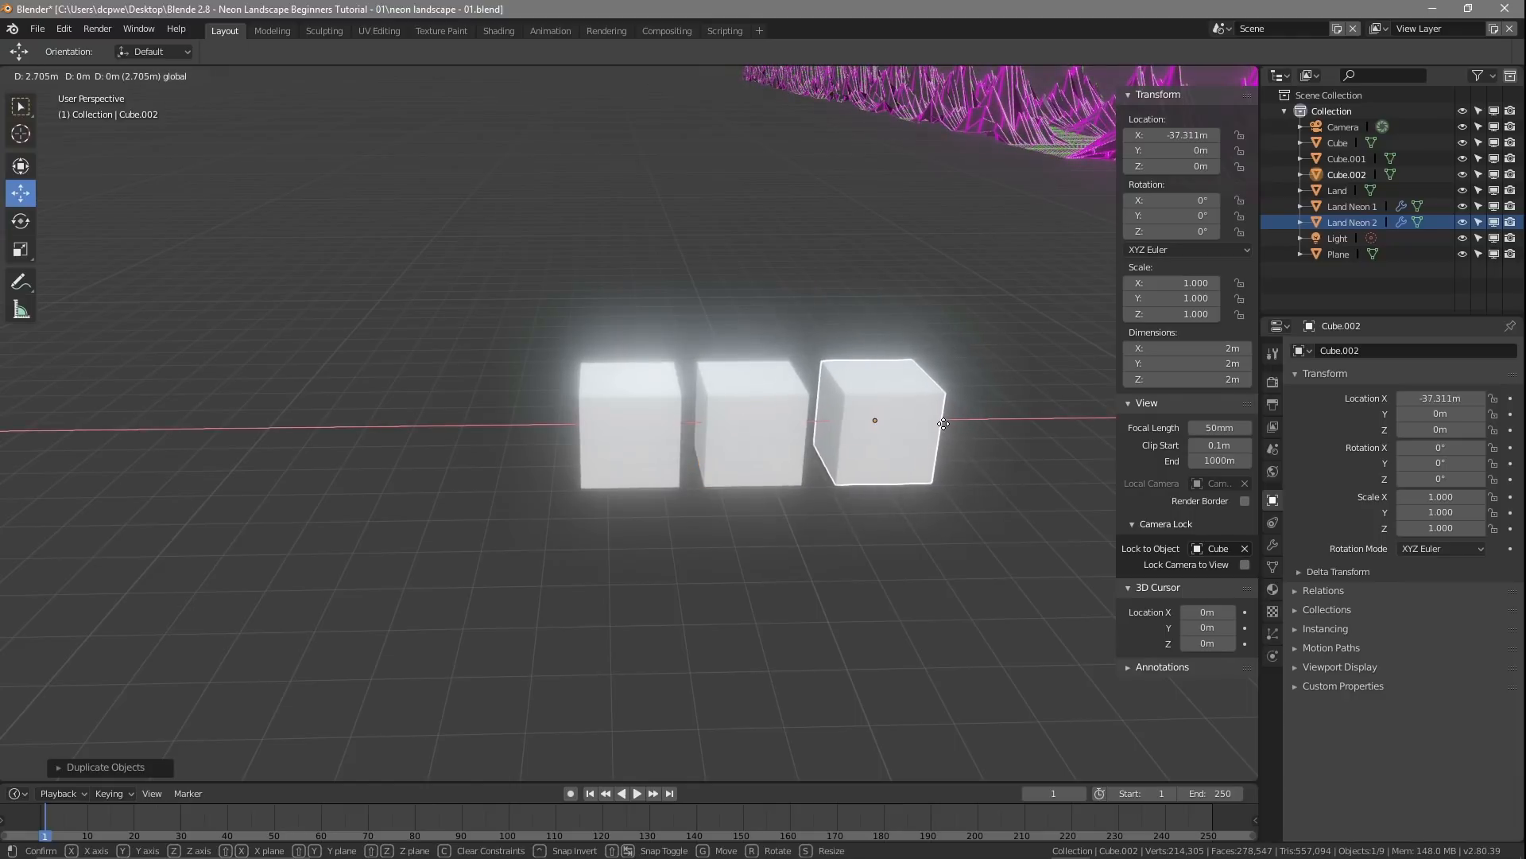
pyautogui.click(941, 423)
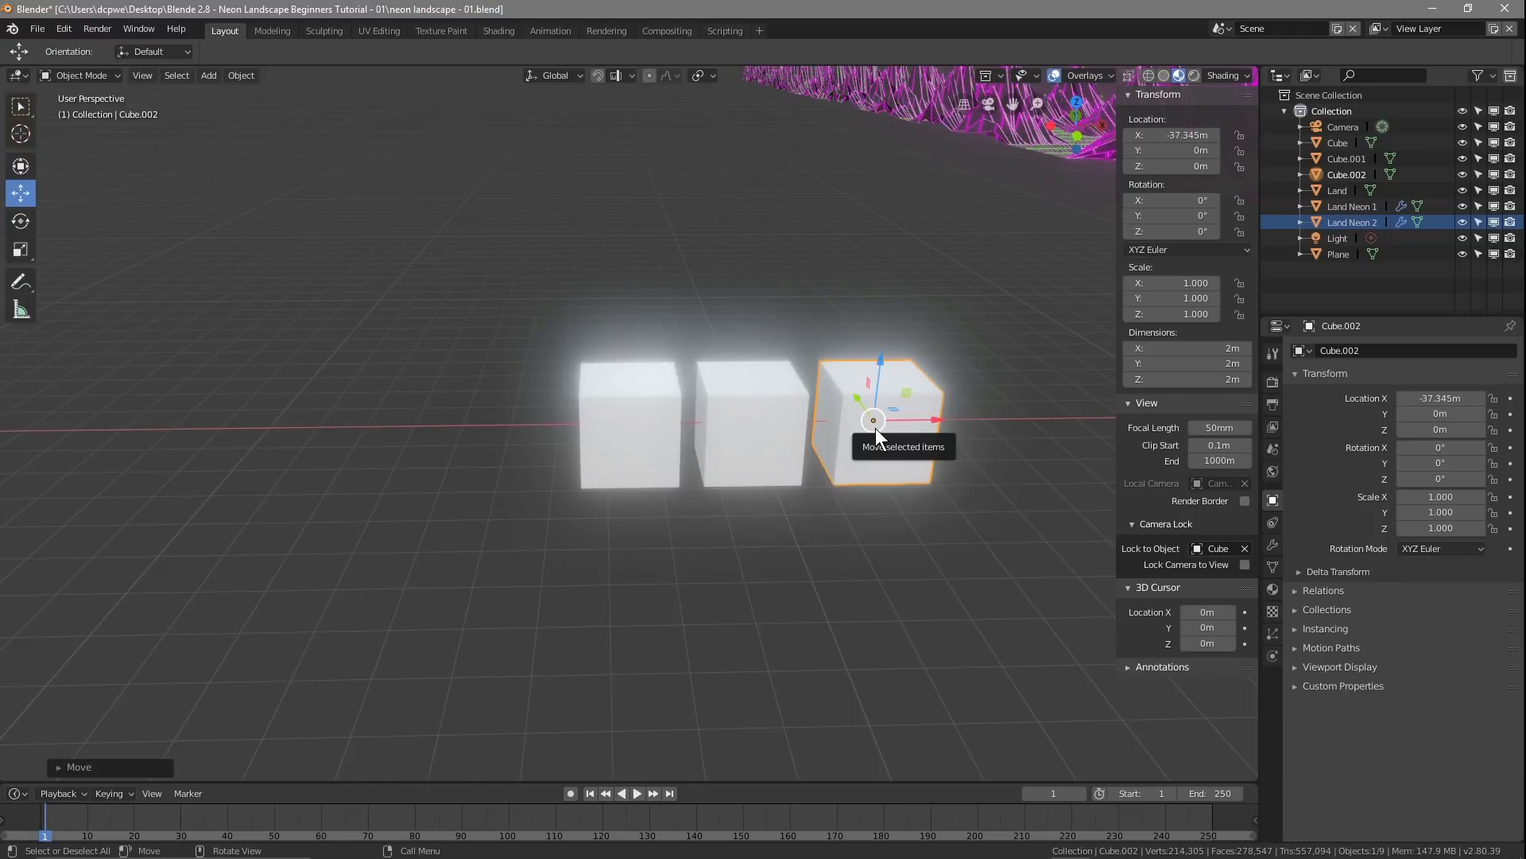
# Step: Add a Wireframe modifier to the original cube at the left end of the row
pyautogui.click(675, 425)
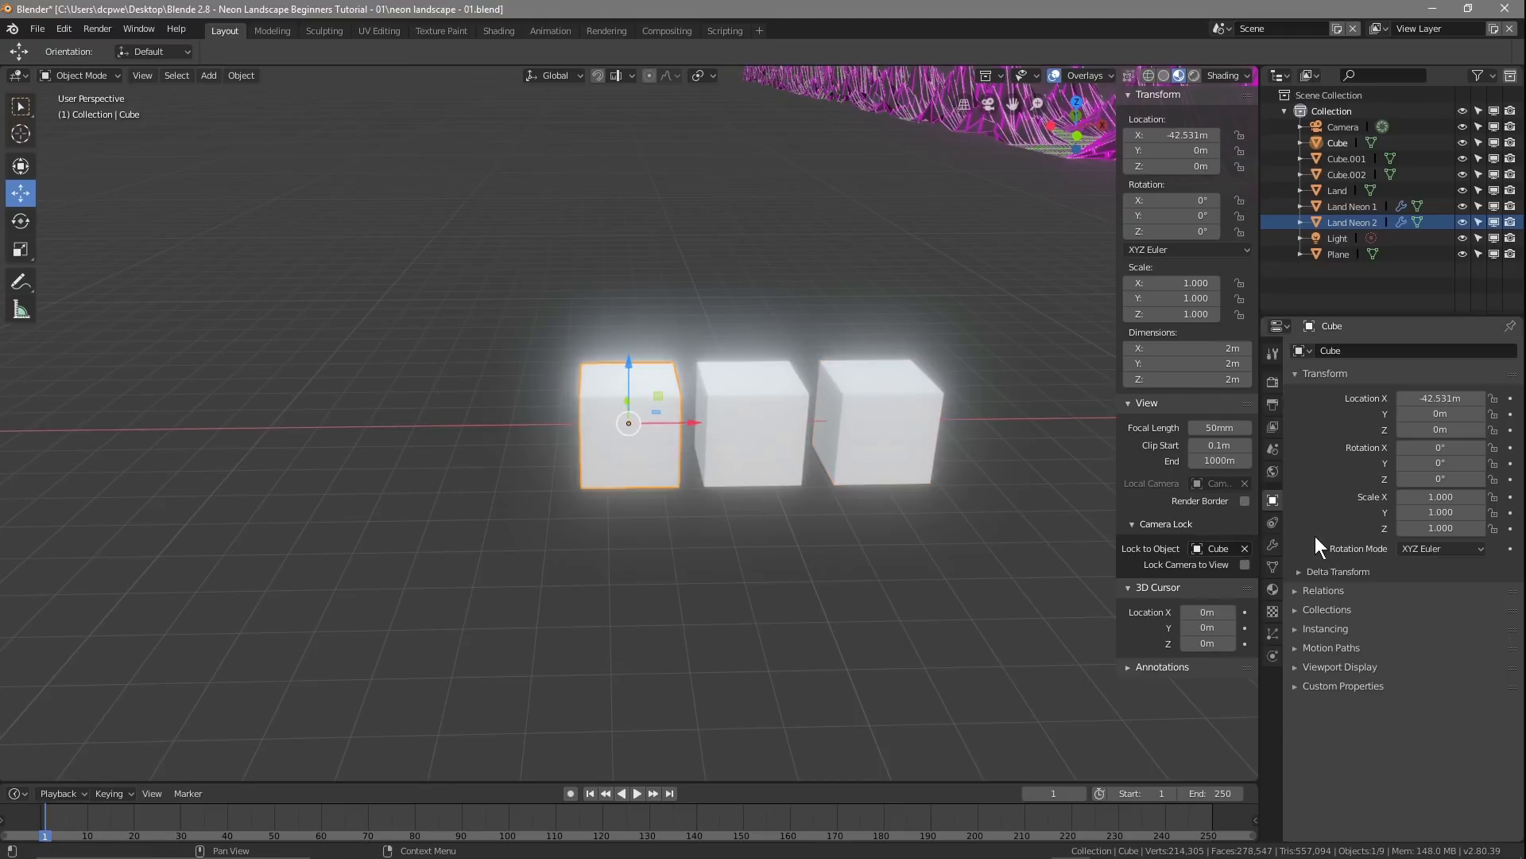
pyautogui.click(1272, 546)
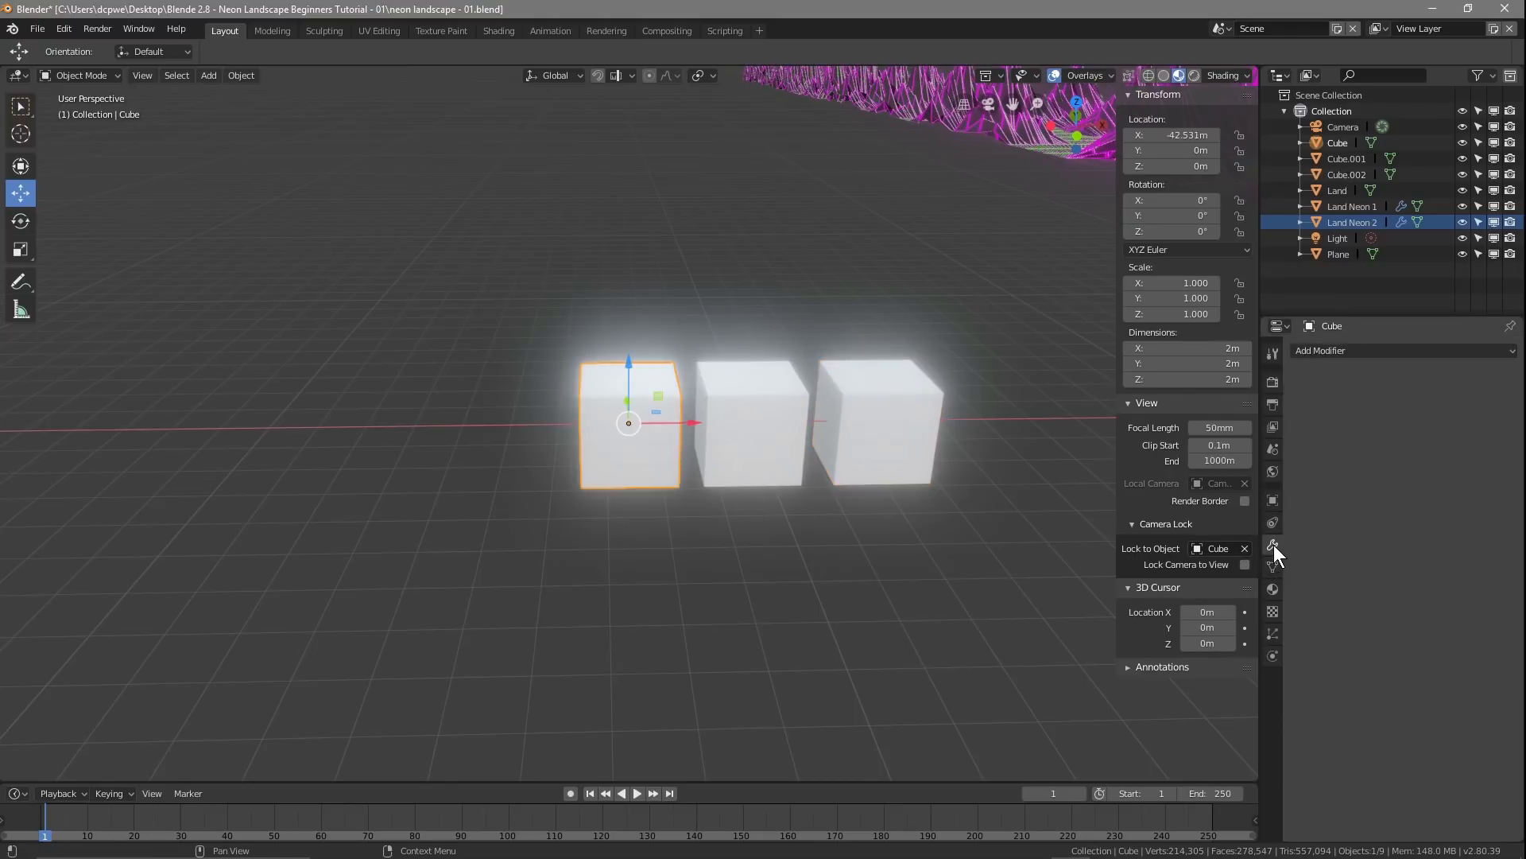
pyautogui.click(1347, 356)
pyautogui.click(1219, 642)
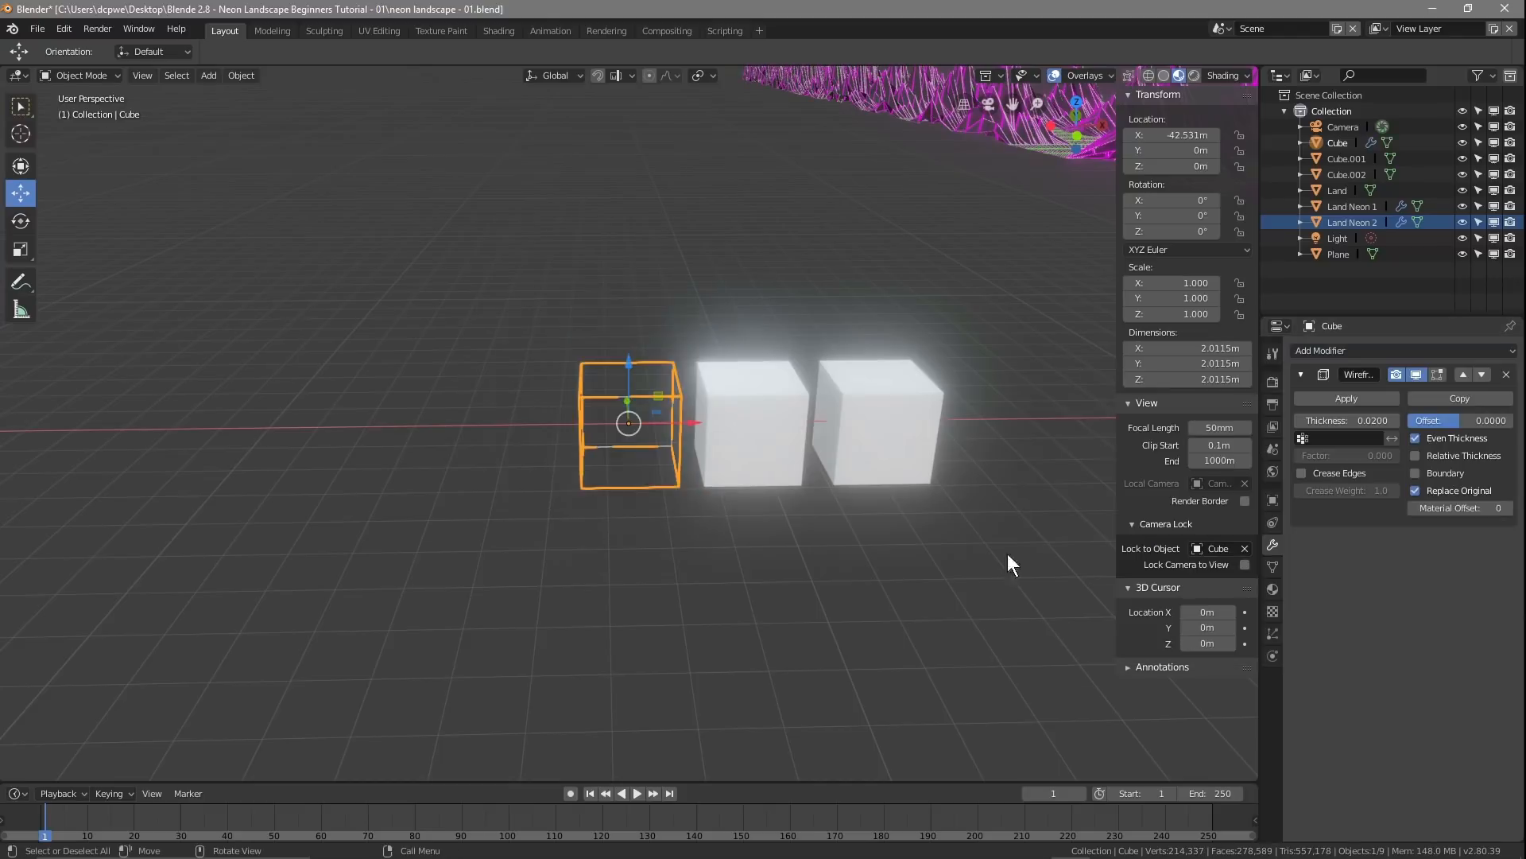
# Step: Add a Wireframe modifier to each of the two duplicated cubes, Cube.001 and Cube.002
pyautogui.click(758, 420)
pyautogui.click(1313, 353)
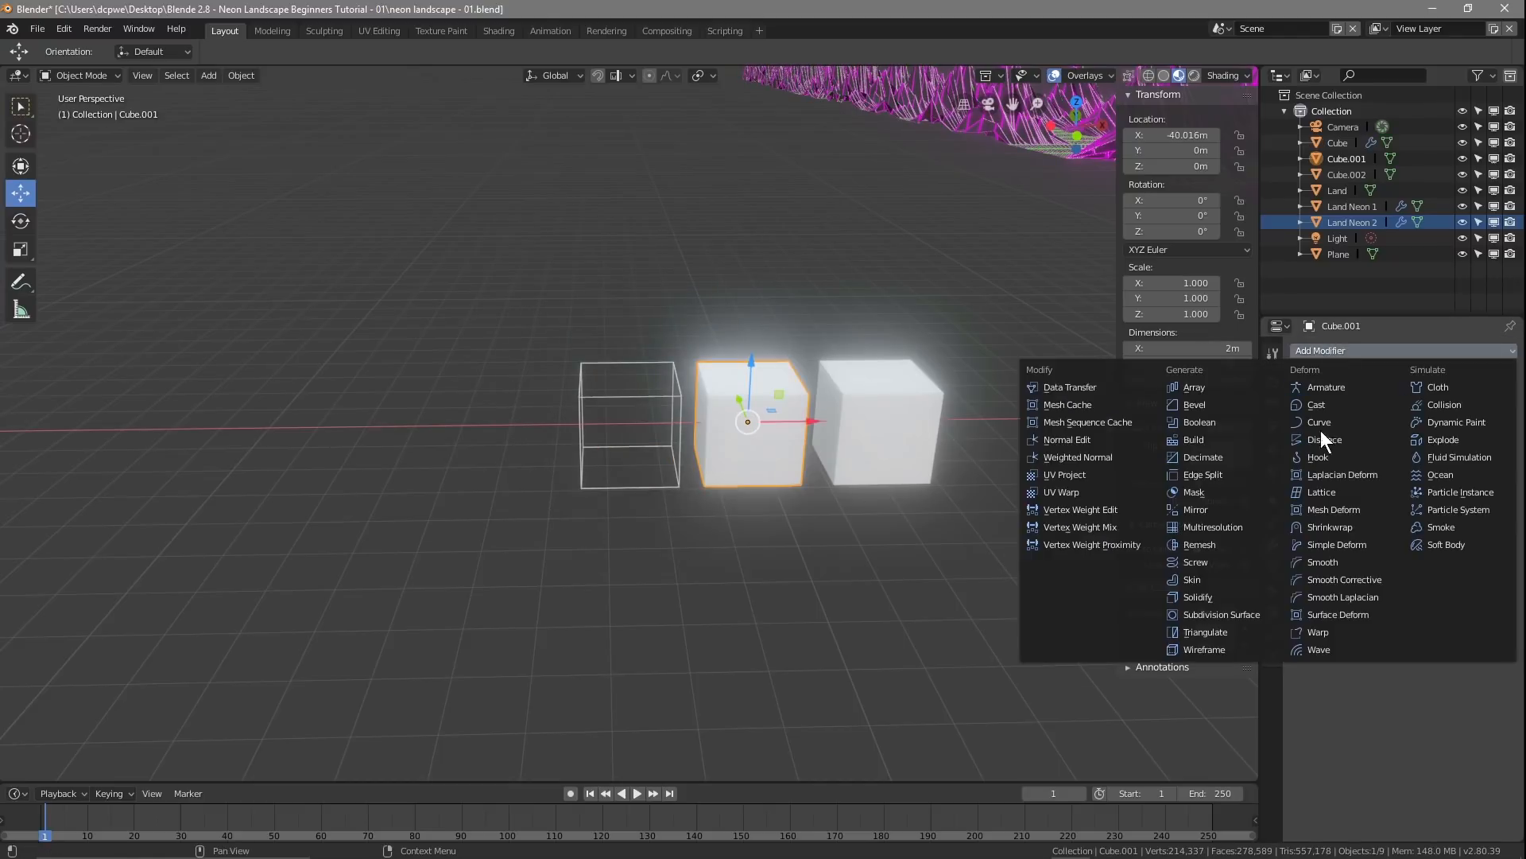
pyautogui.click(1240, 647)
pyautogui.click(908, 405)
pyautogui.click(1344, 351)
pyautogui.click(1245, 649)
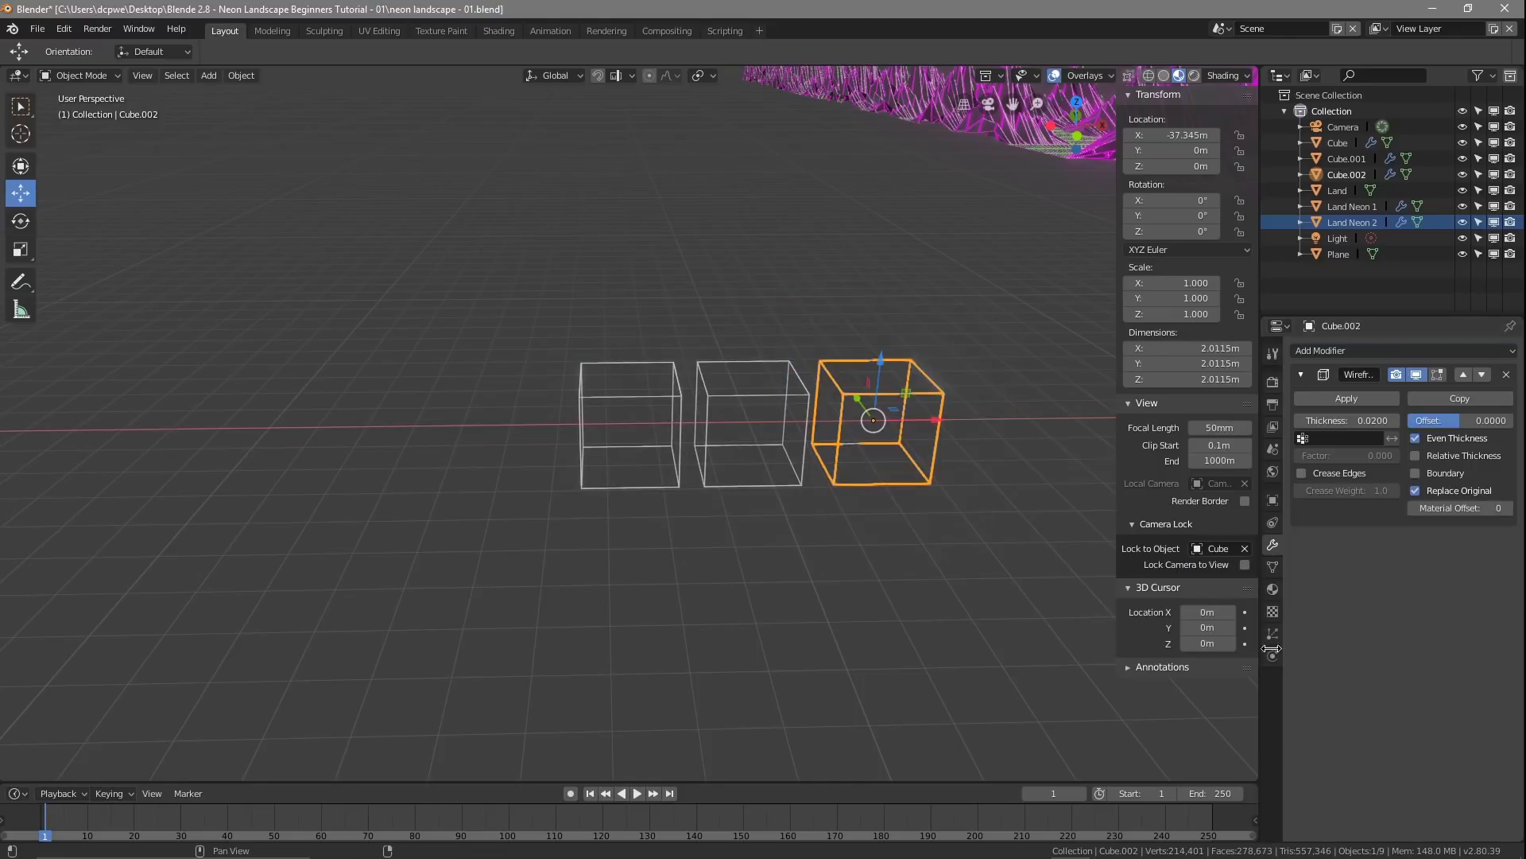
# Step: Give the original cube a new material with an Emission surface shader
pyautogui.click(650, 403)
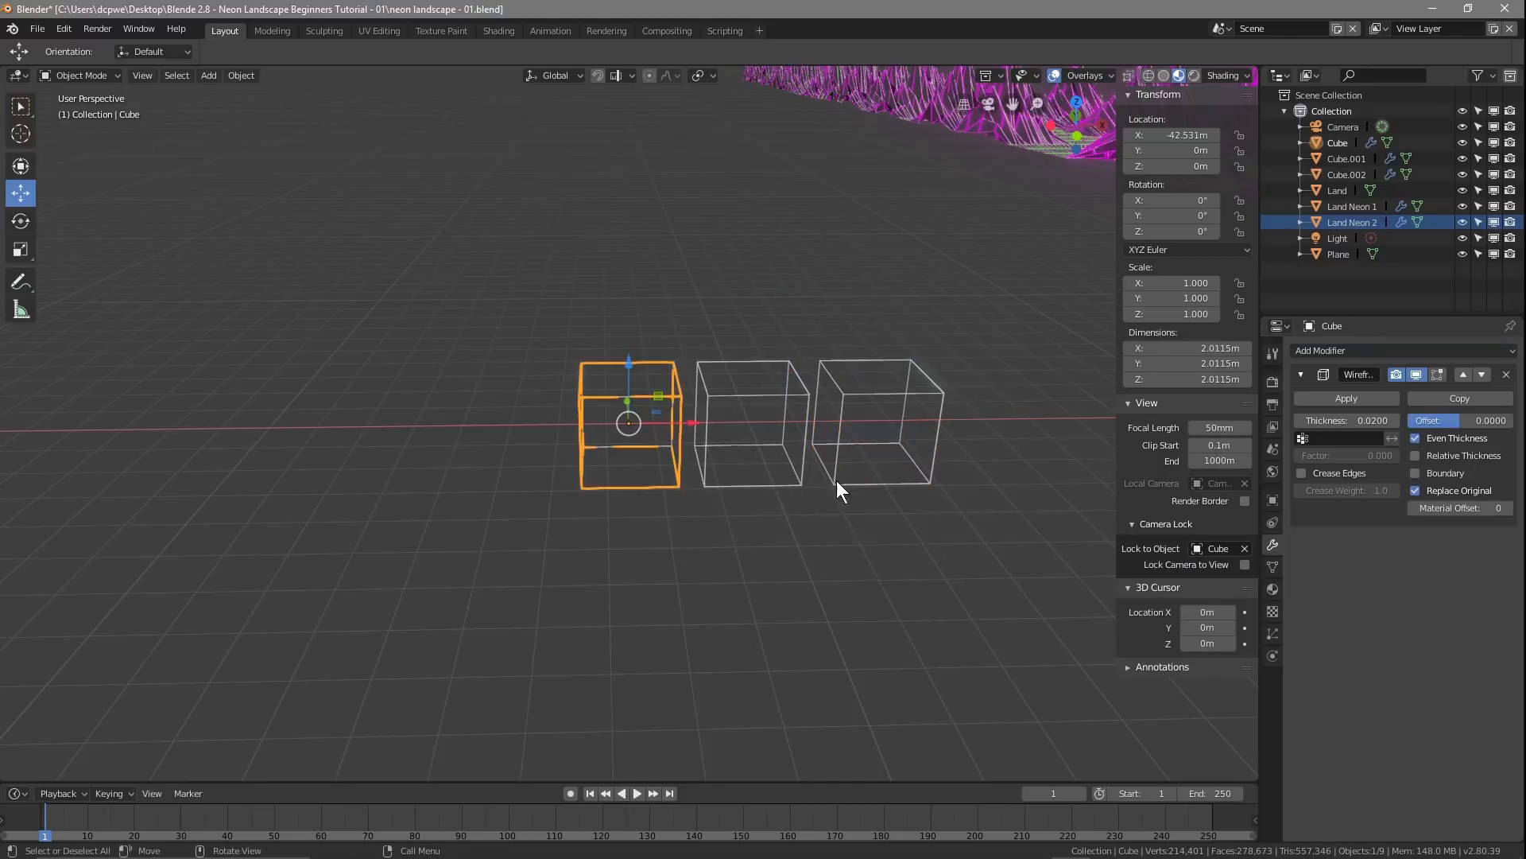
pyautogui.click(1273, 589)
pyautogui.click(1385, 419)
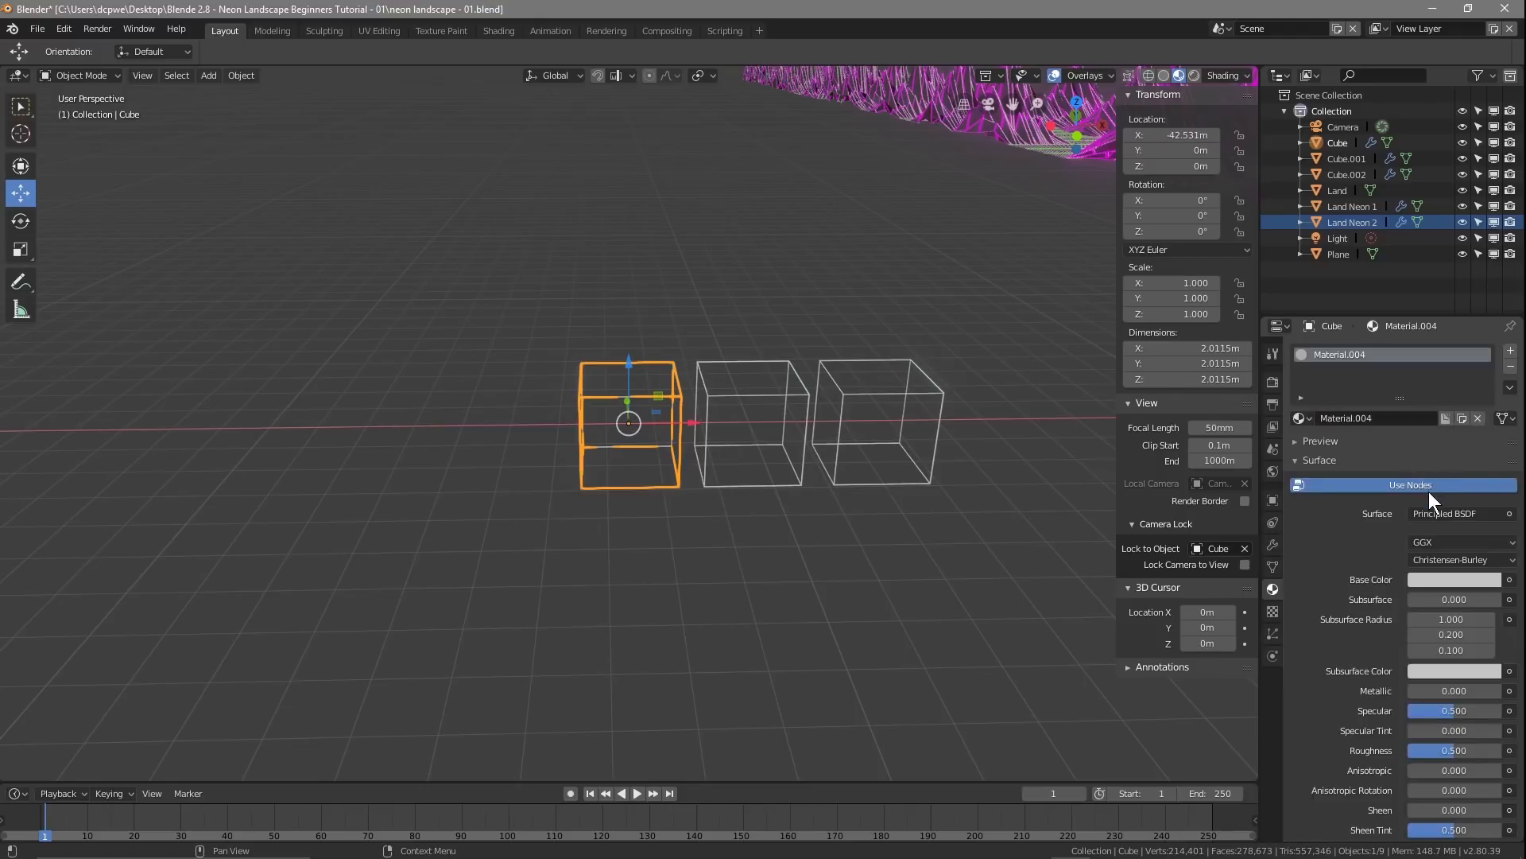
pyautogui.click(1442, 515)
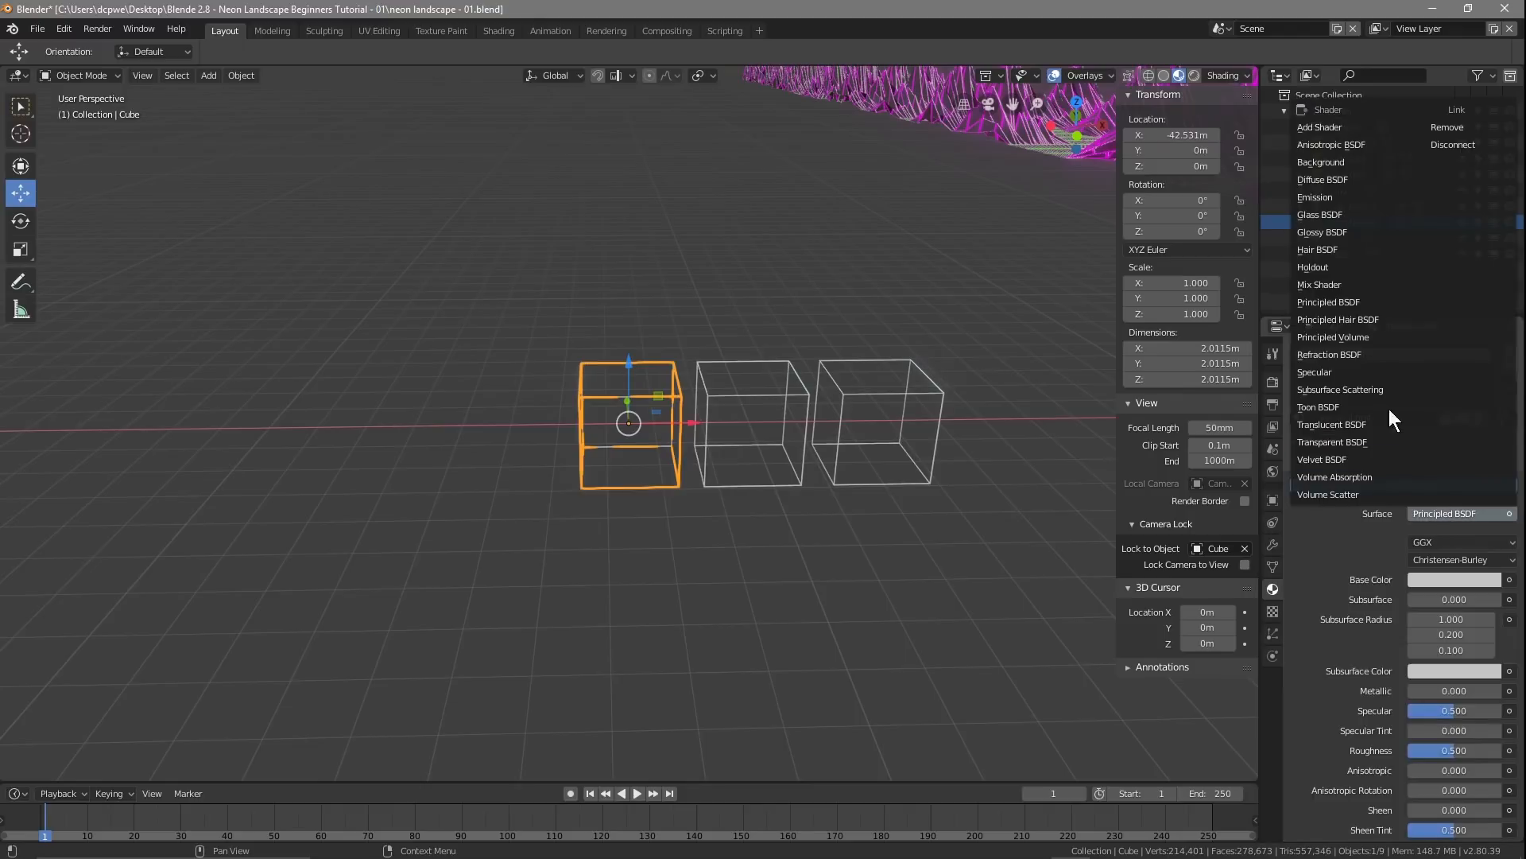
pyautogui.click(1324, 198)
# Step: Set the original cube's emission to a saturated bright green with a strength of 10
pyautogui.click(1439, 543)
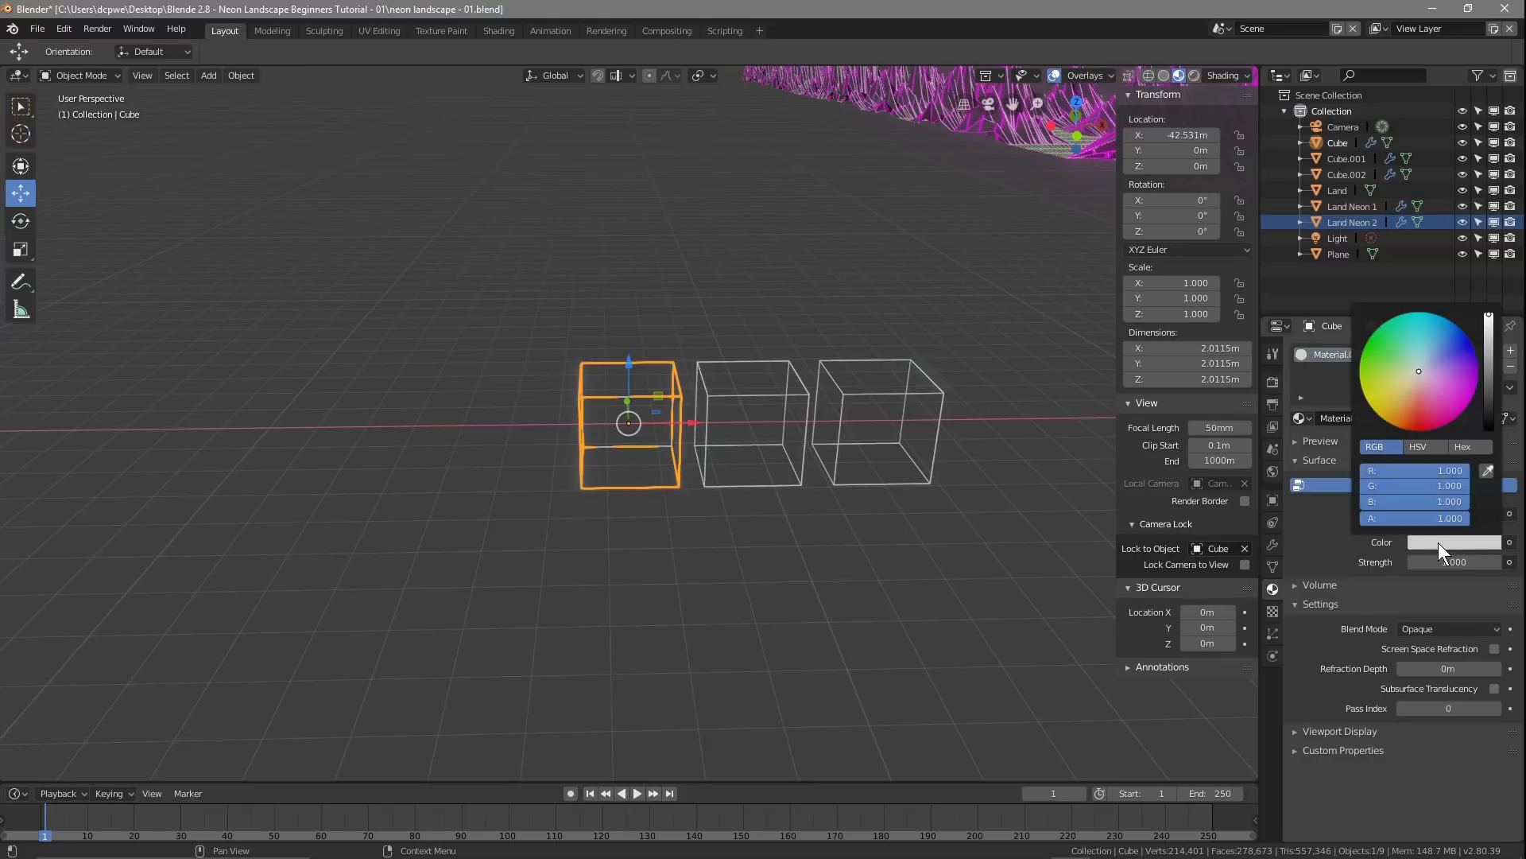
pyautogui.click(1361, 359)
pyautogui.moveTo(1361, 358); pyautogui.dragTo(1362, 356)
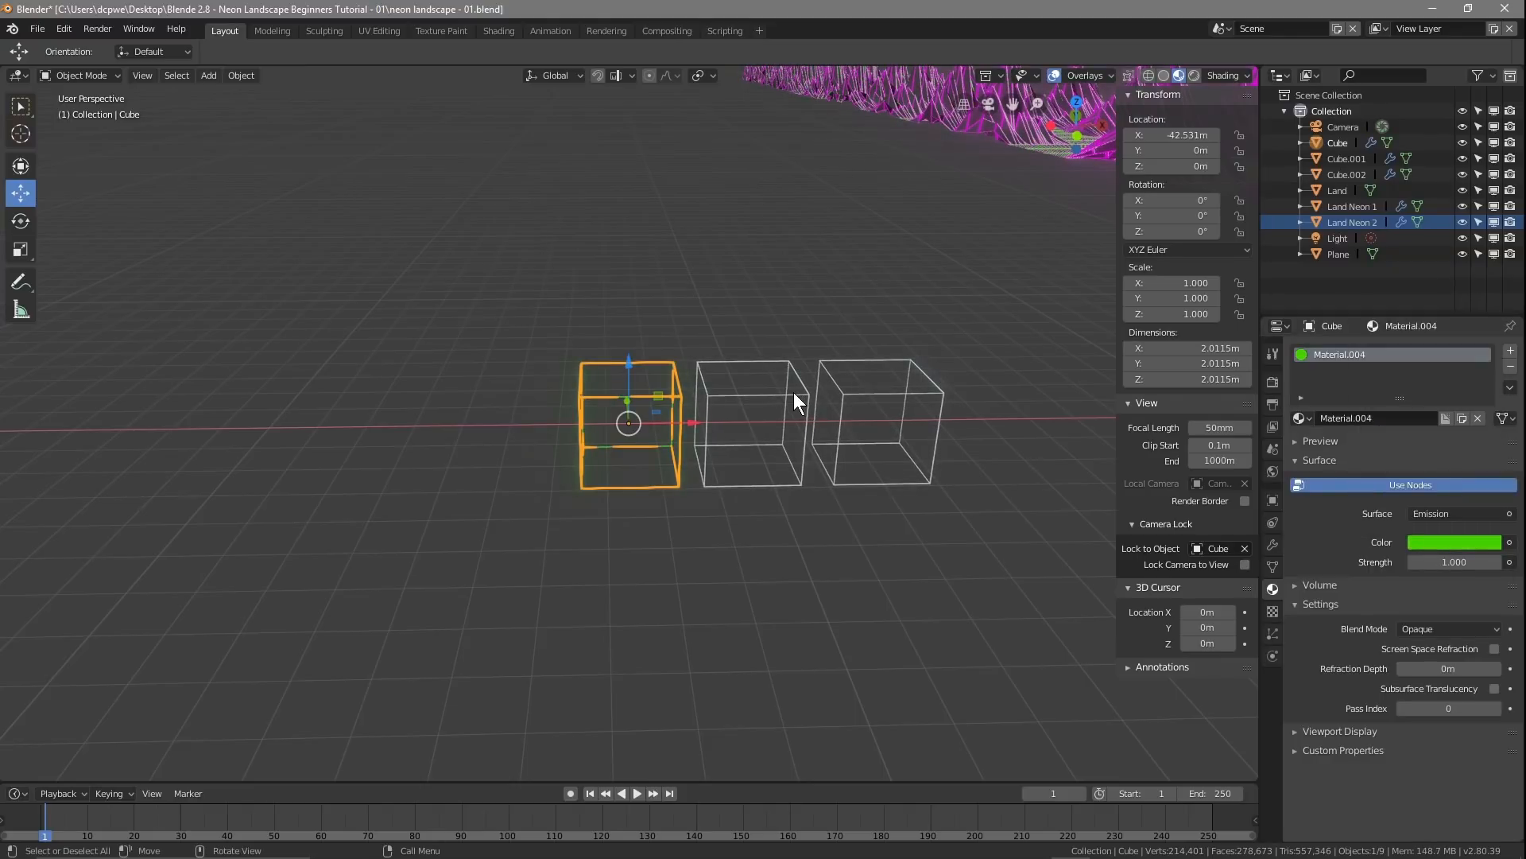
pyautogui.click(1447, 562)
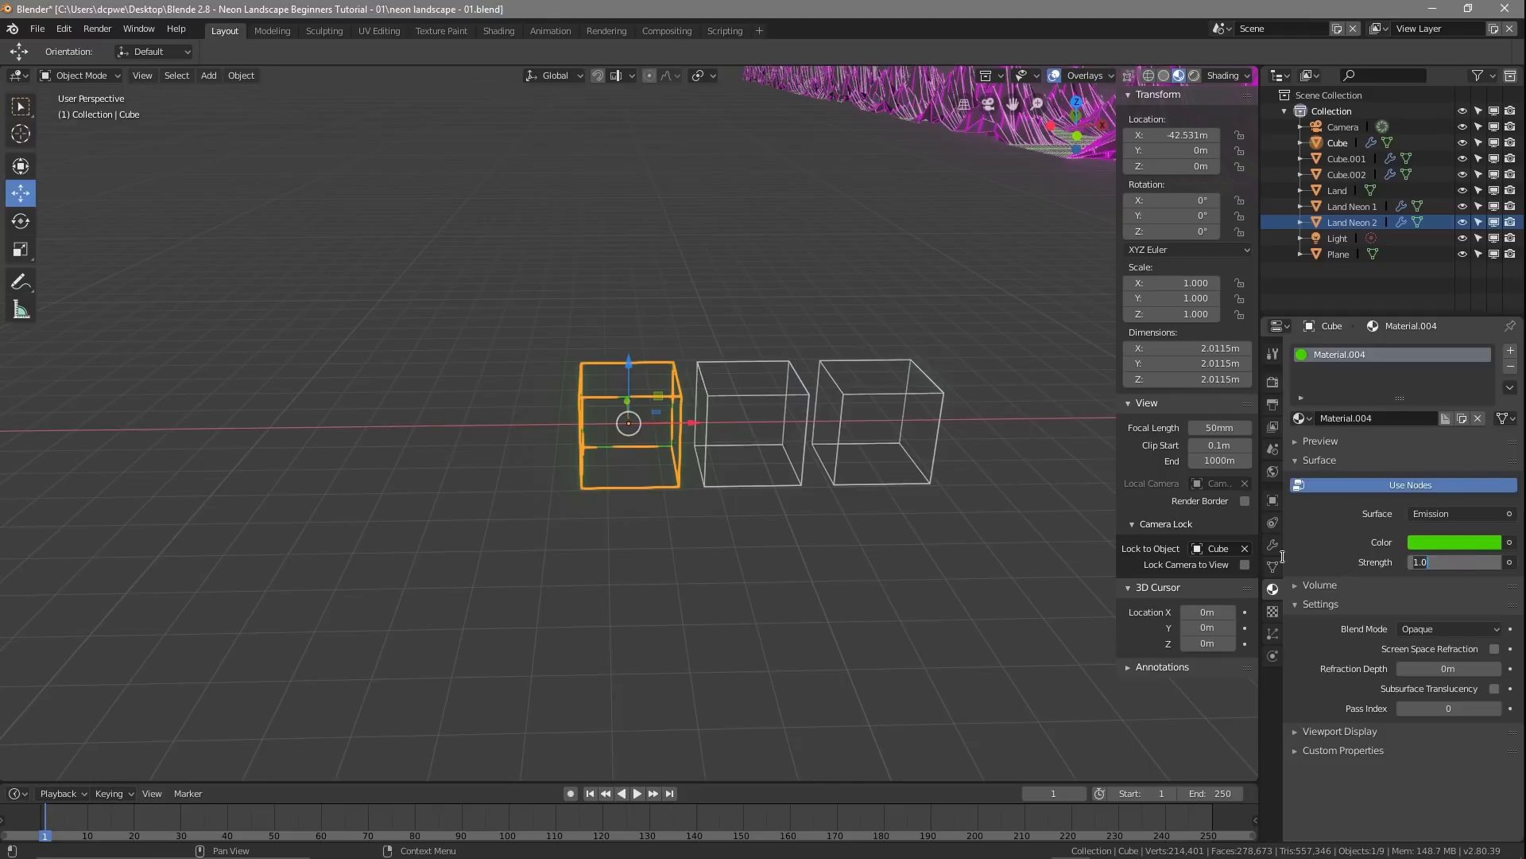
pyautogui.write('0')
pyautogui.press('Return')
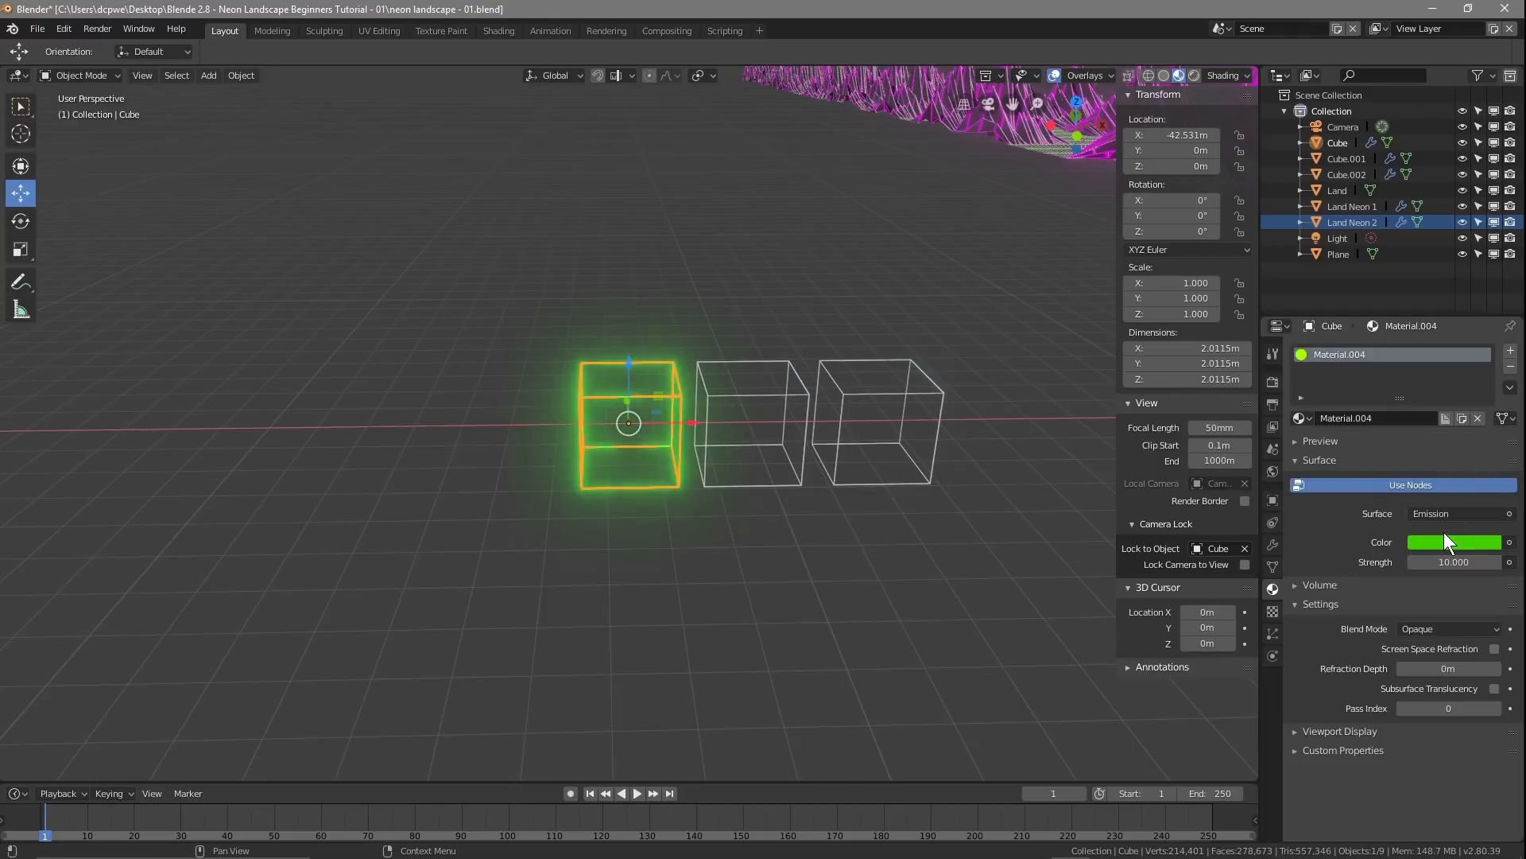
# Step: Give the middle cube, Cube.001, a new material with an Emission surface shader
pyautogui.click(790, 393)
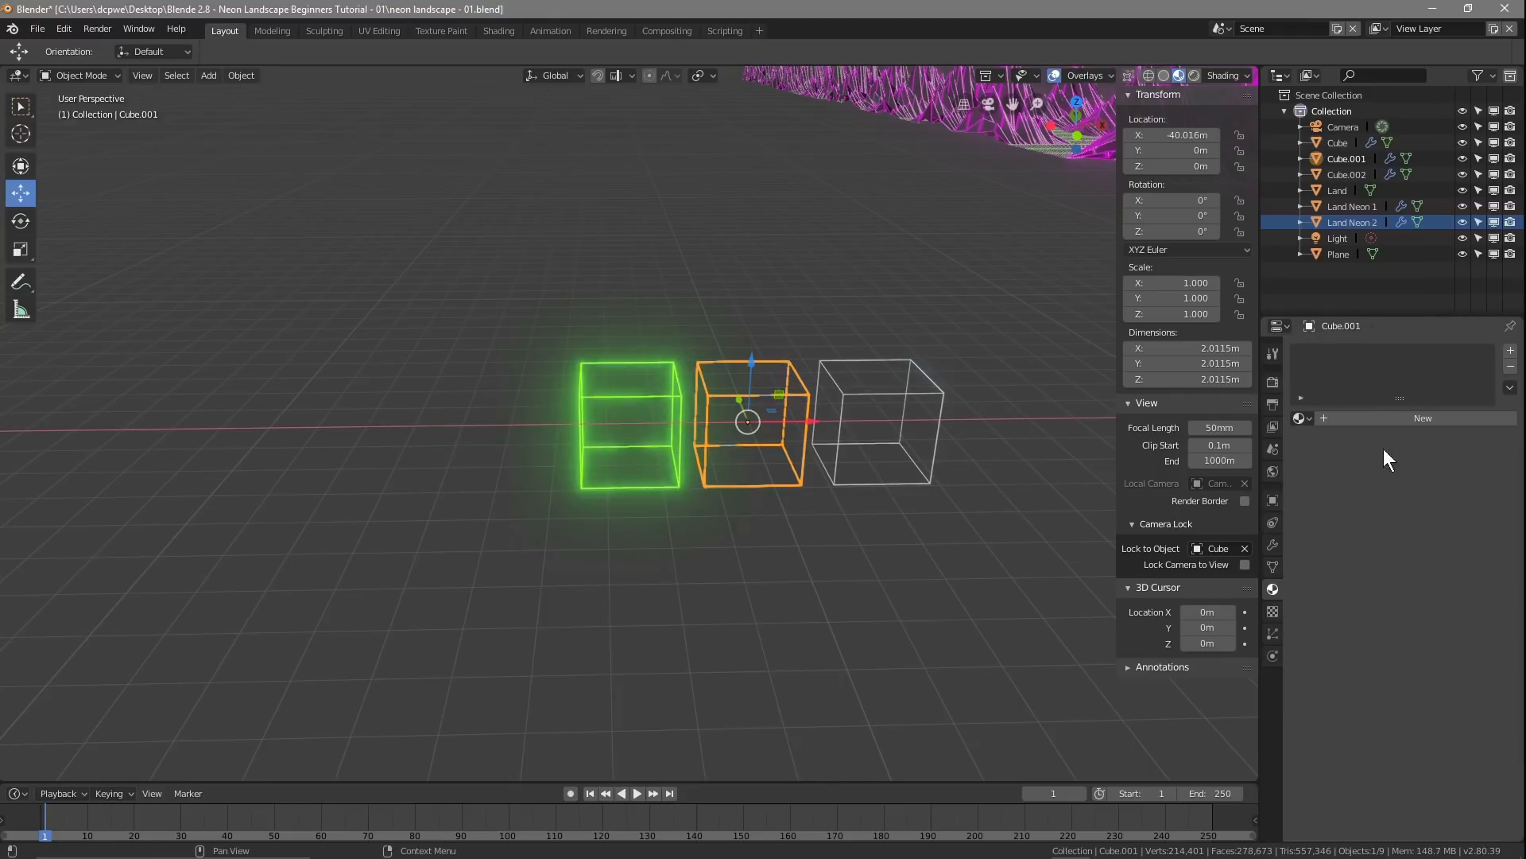
pyautogui.click(1391, 422)
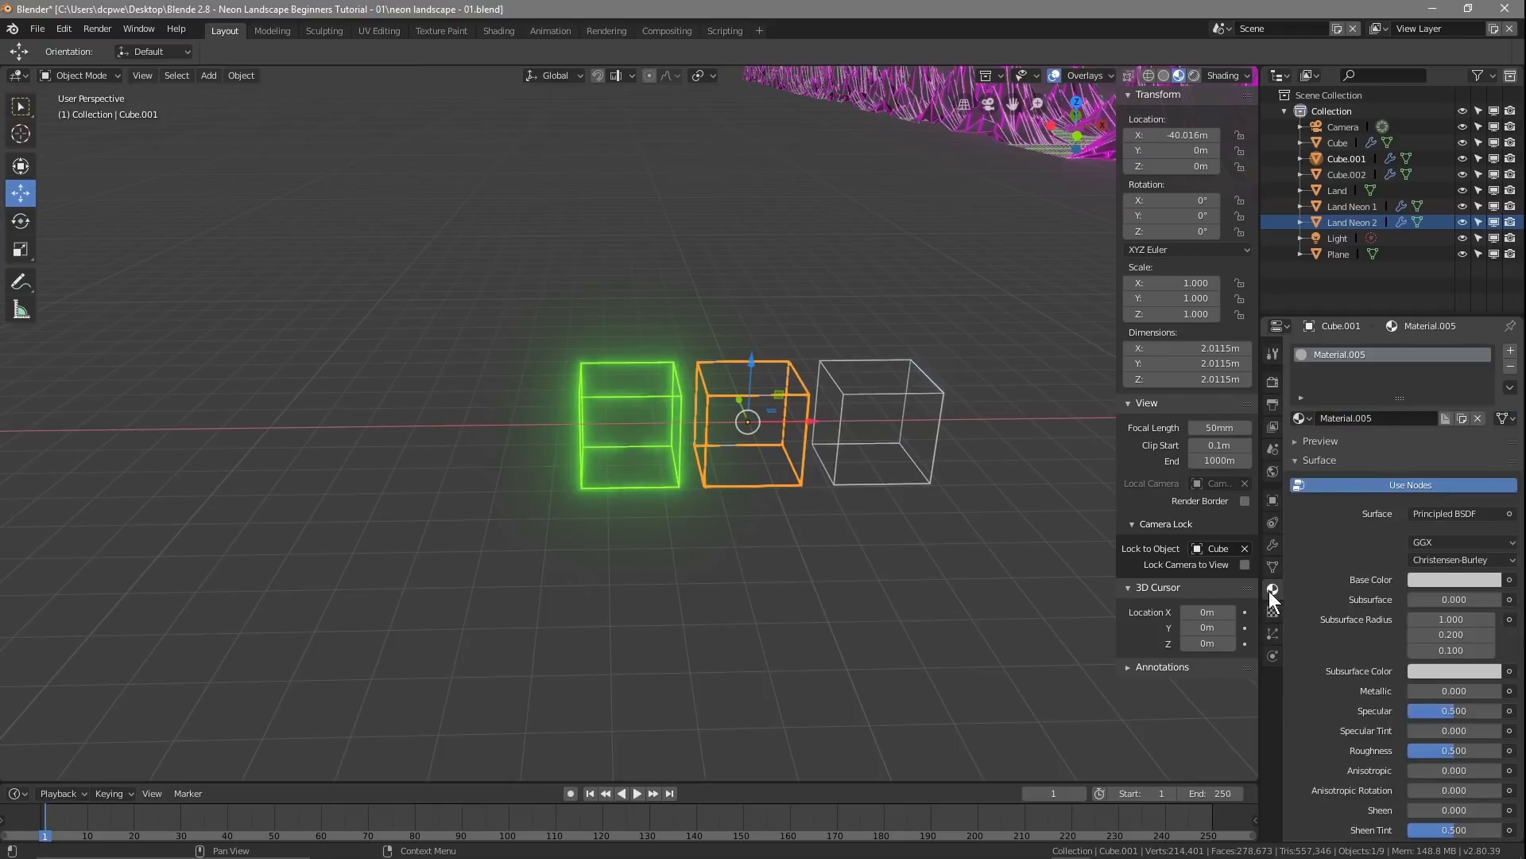
pyautogui.click(1437, 514)
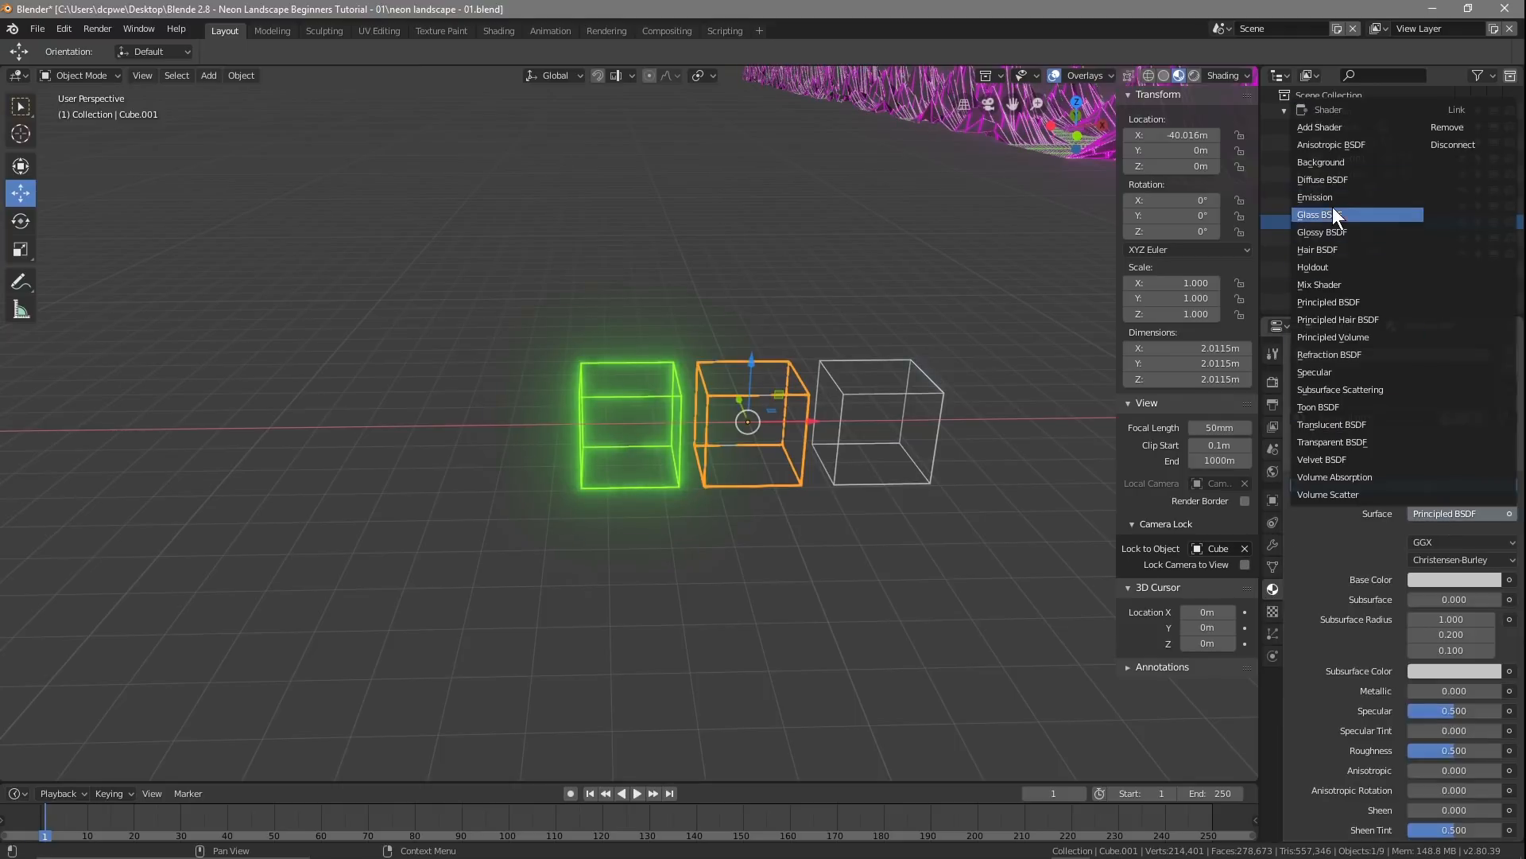
pyautogui.click(1328, 197)
# Step: Set Cube.001's emission colour to magenta (R 0.950, G 0.000, B 1.000) with a strength of 10
pyautogui.click(1437, 542)
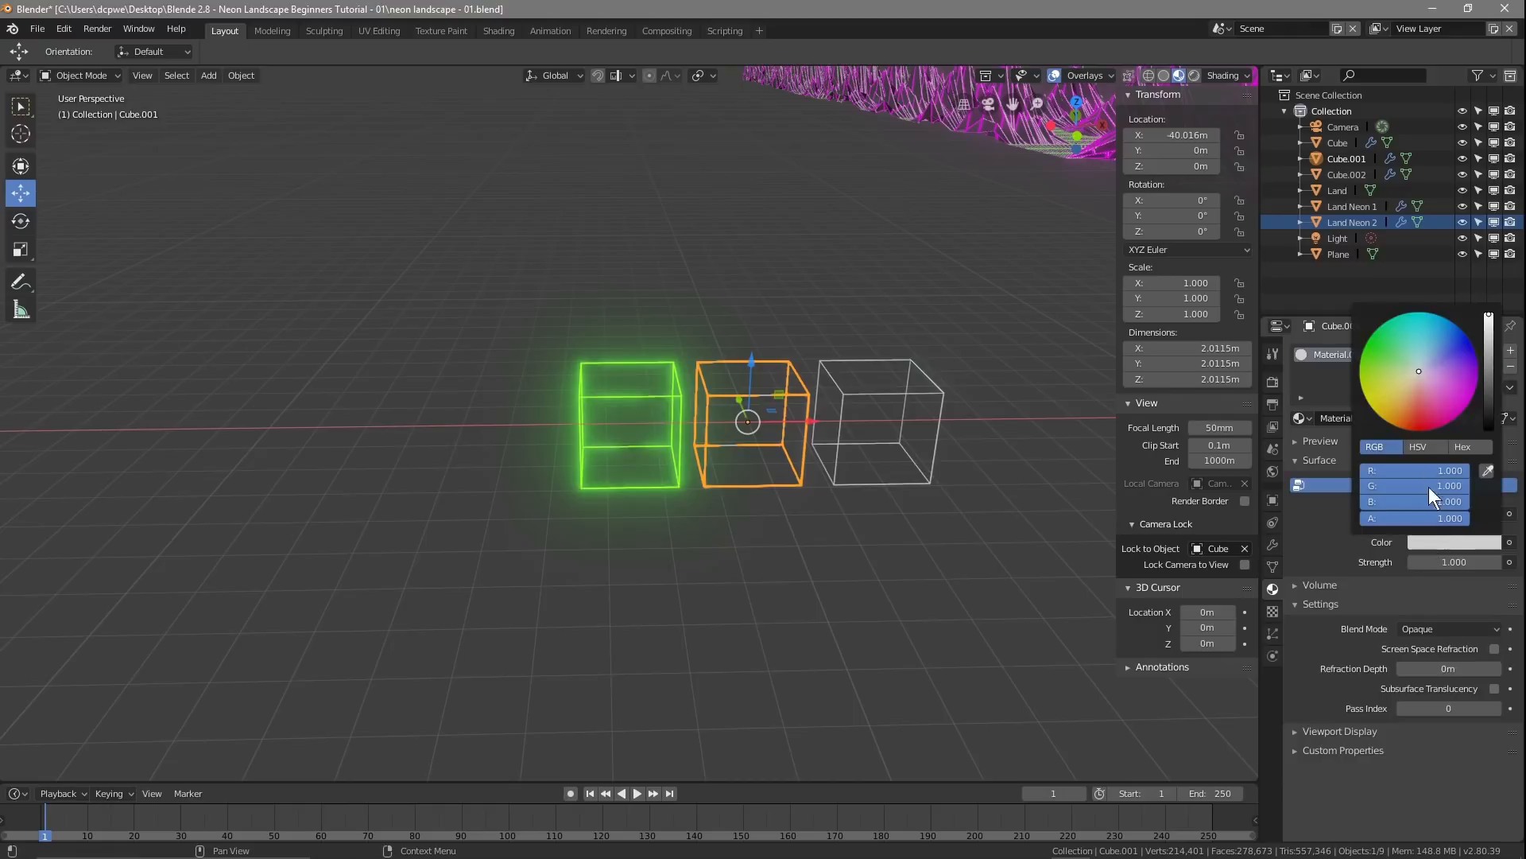
pyautogui.moveTo(1429, 369); pyautogui.dragTo(1472, 400)
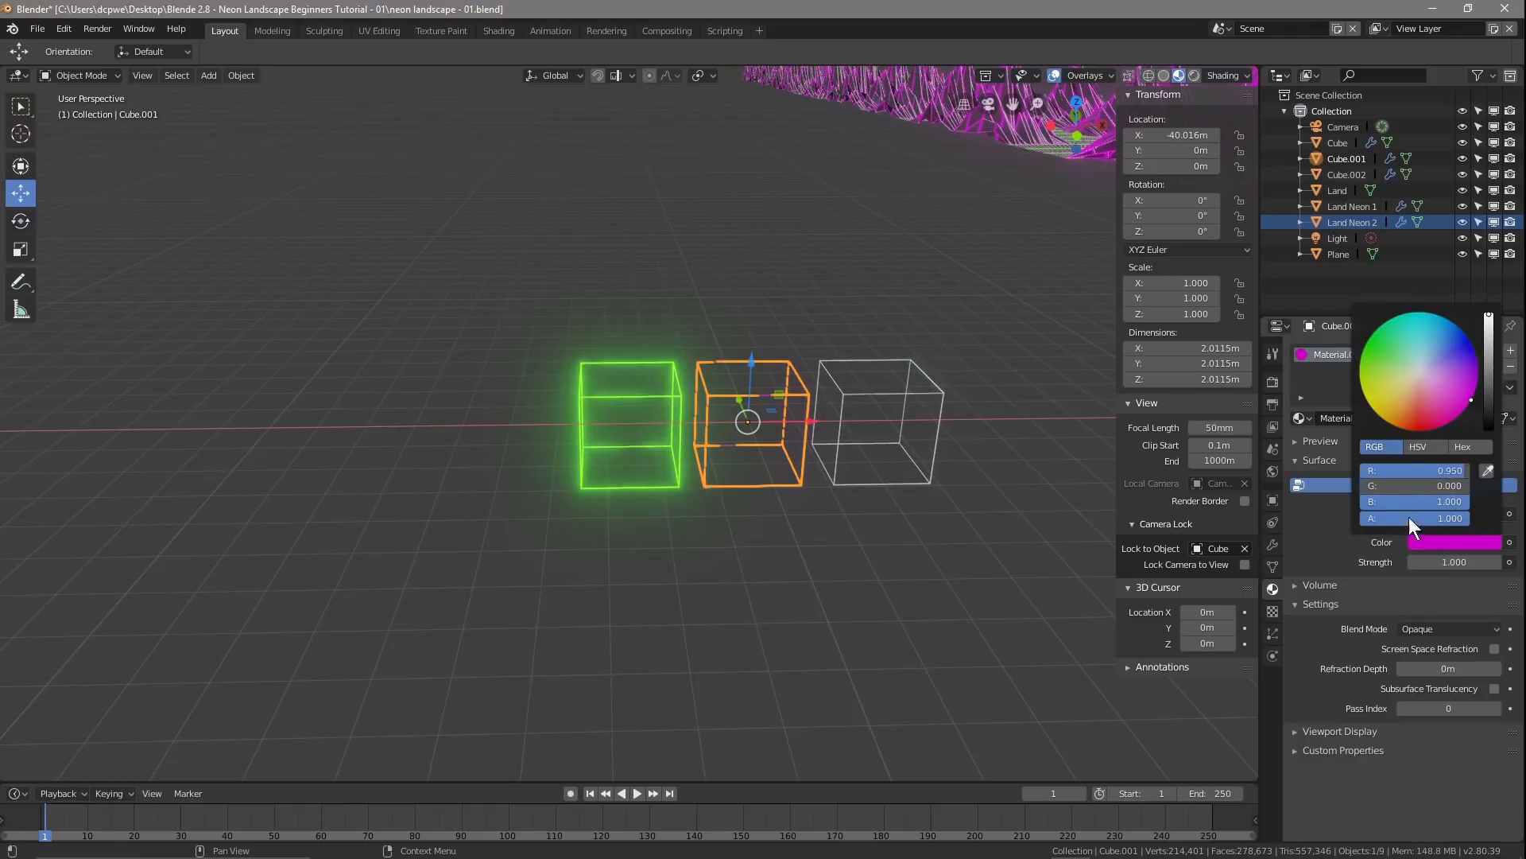
pyautogui.doubleClick(1480, 561)
pyautogui.write('10')
pyautogui.press('Return')
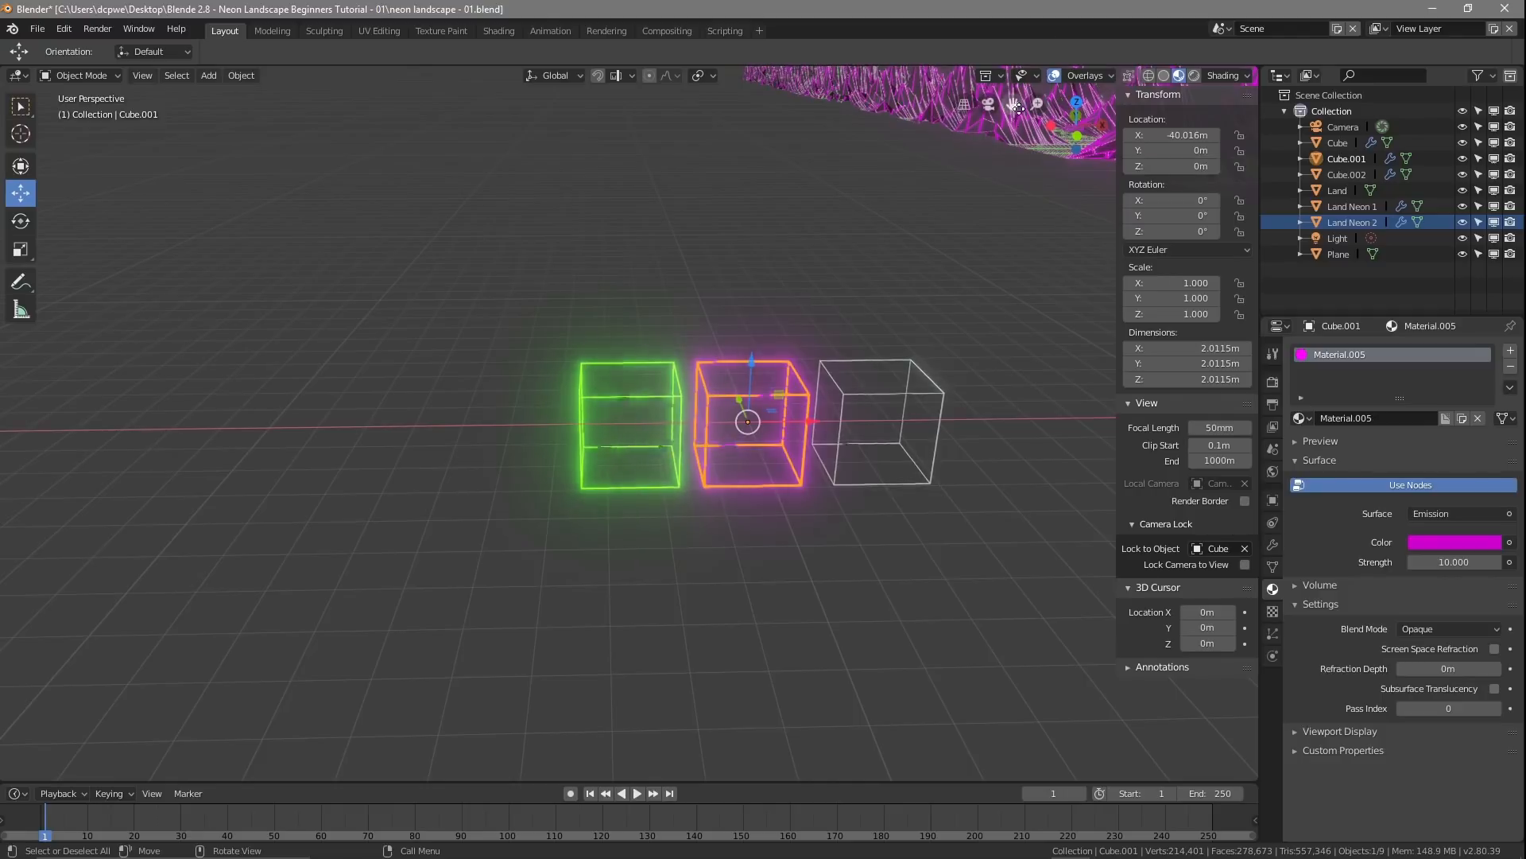
# Step: Give the third cube, Cube.002, a new material with an Emission surface shader
pyautogui.click(926, 392)
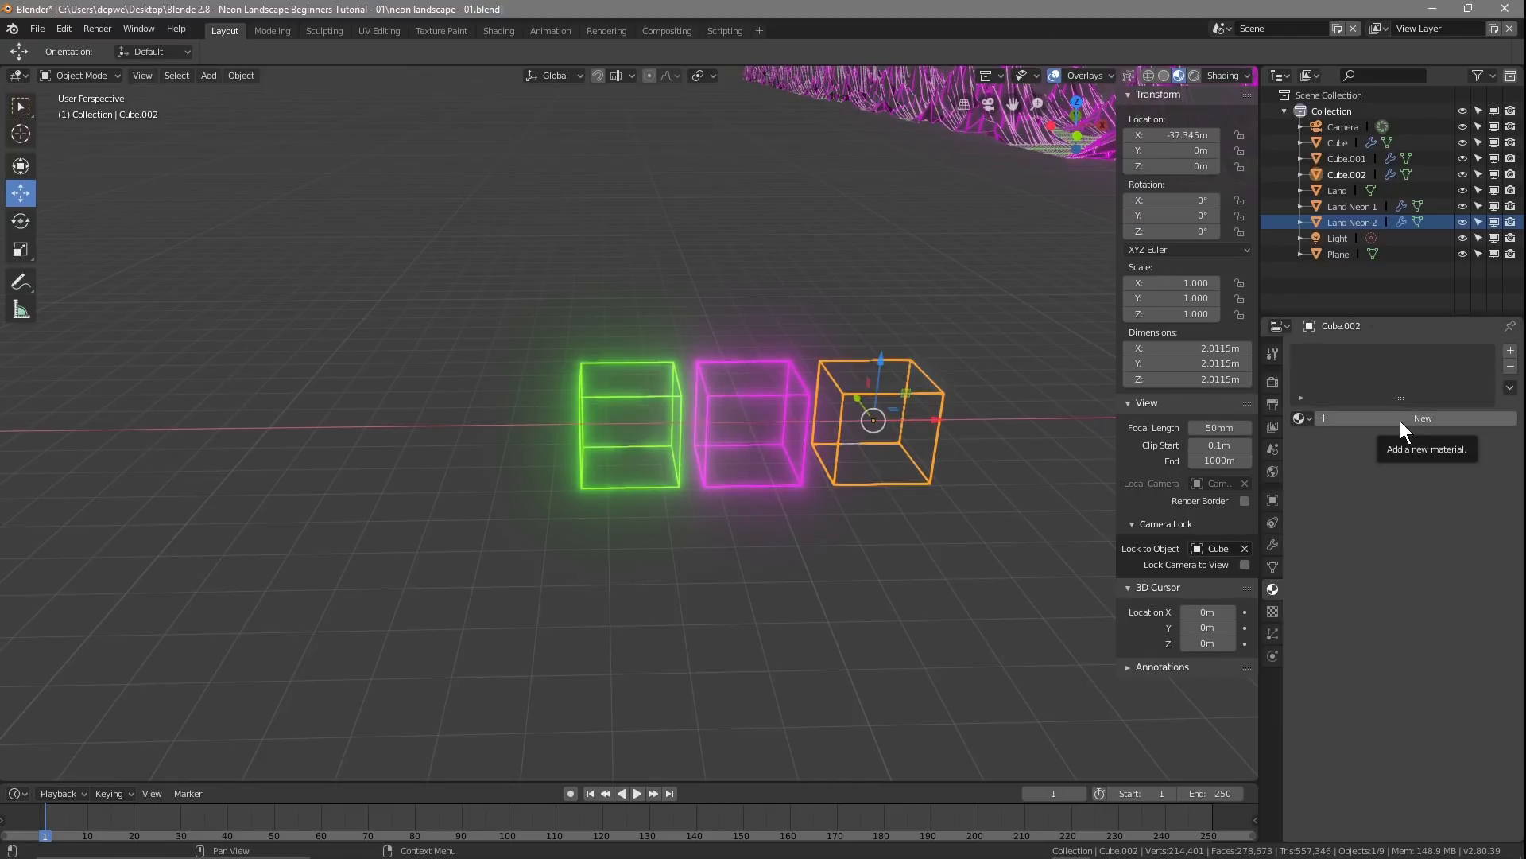
pyautogui.click(1400, 419)
pyautogui.click(1428, 512)
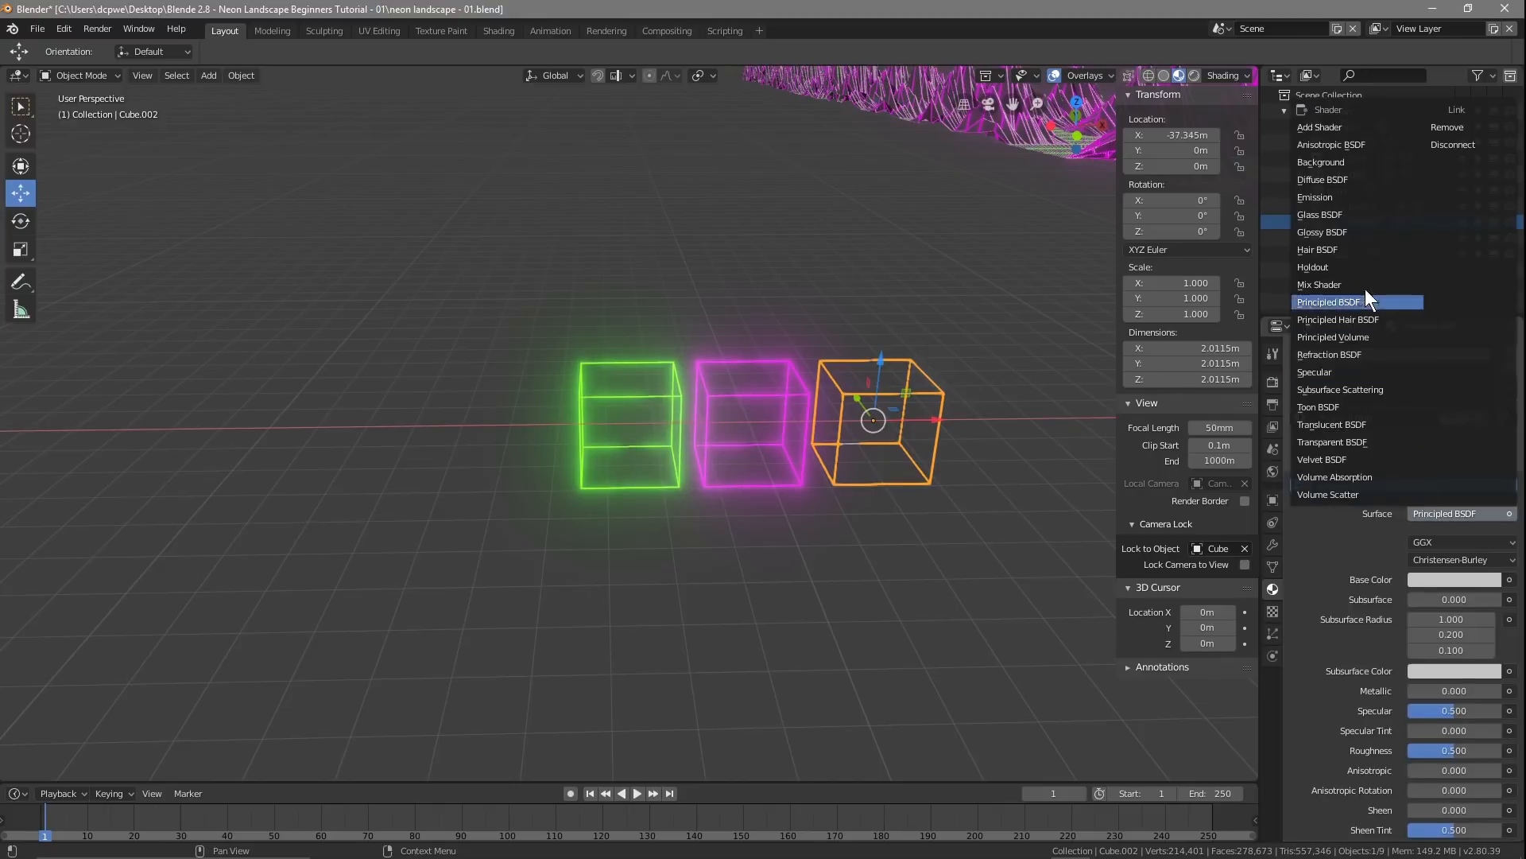
pyautogui.click(1342, 197)
# Step: Set Cube.002's emission strength to 10 and its colour to a saturated cyan blue, leaving all objects deselected
pyautogui.click(1448, 557)
pyautogui.write('10')
pyautogui.press('Return')
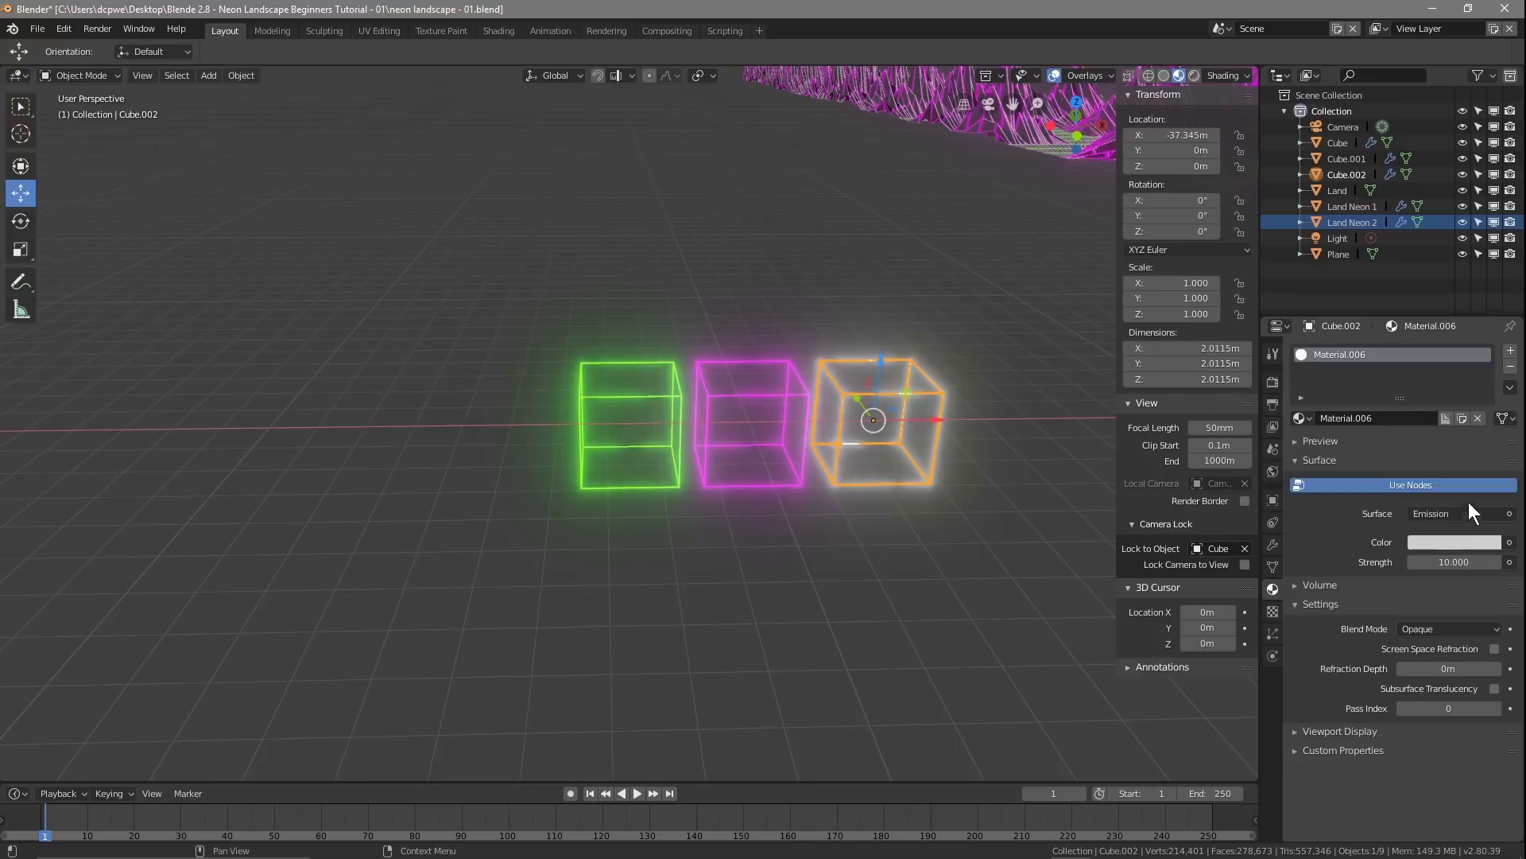
pyautogui.click(1457, 543)
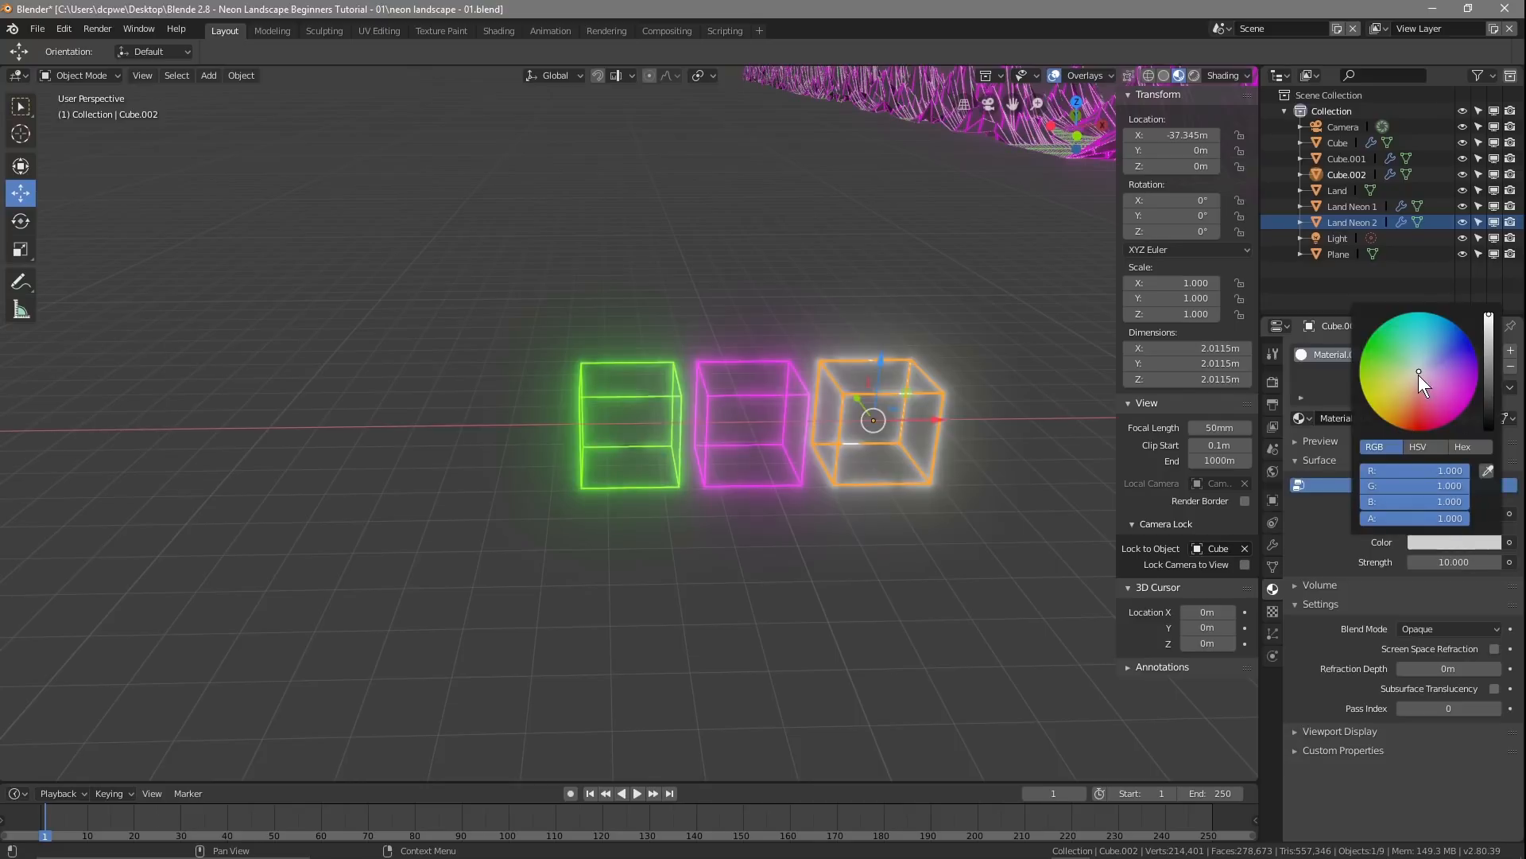
pyautogui.moveTo(1418, 370)
pyautogui.mouseDown()
pyautogui.moveTo(1419, 430)
pyautogui.moveTo(1413, 312)
pyautogui.moveTo(1439, 315)
pyautogui.mouseUp()
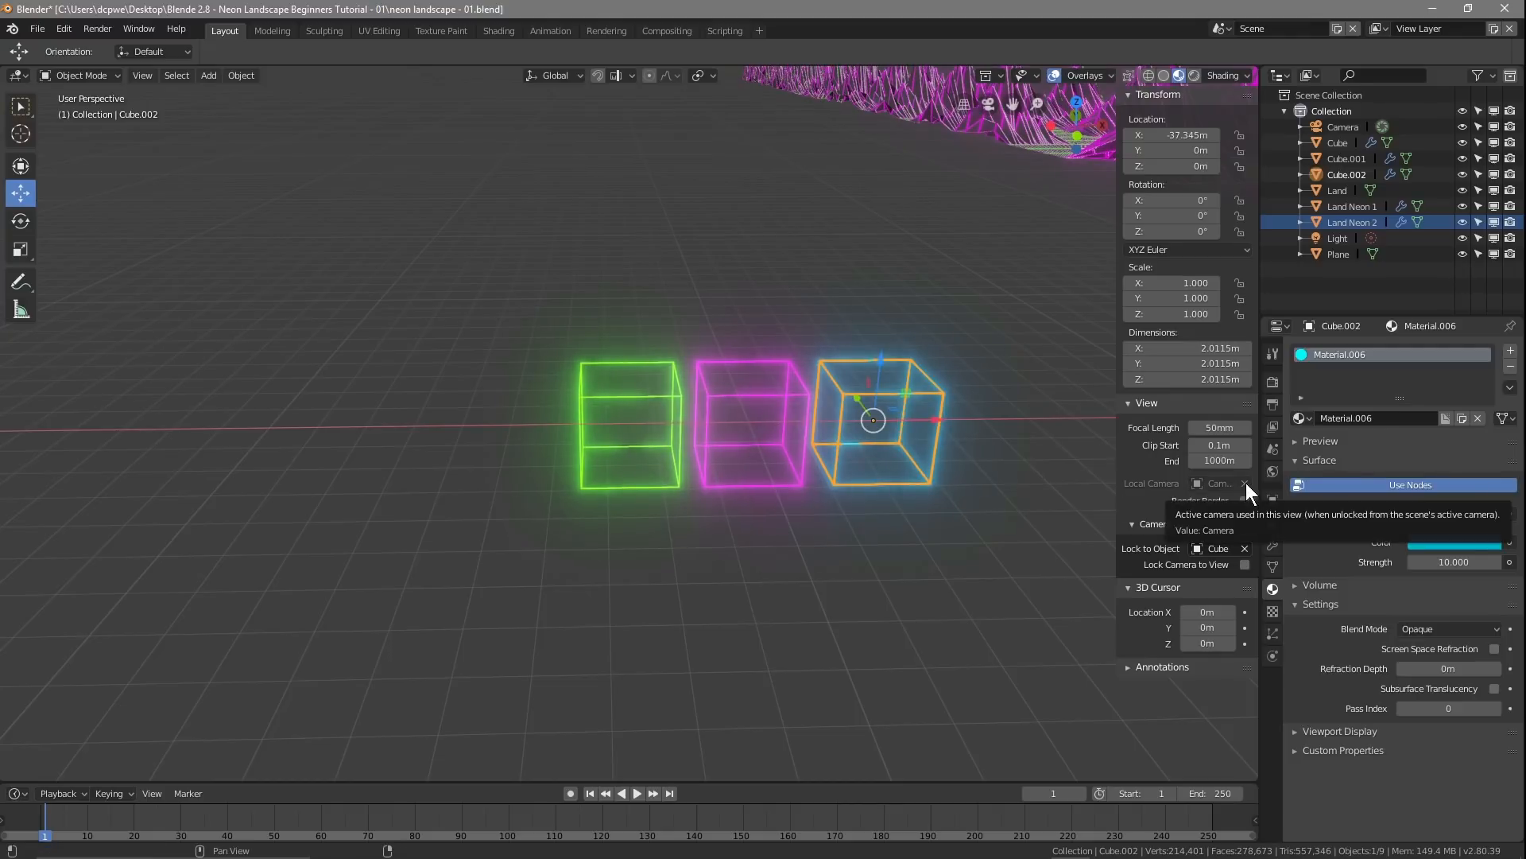
pyautogui.hotkey('alt', 'a')
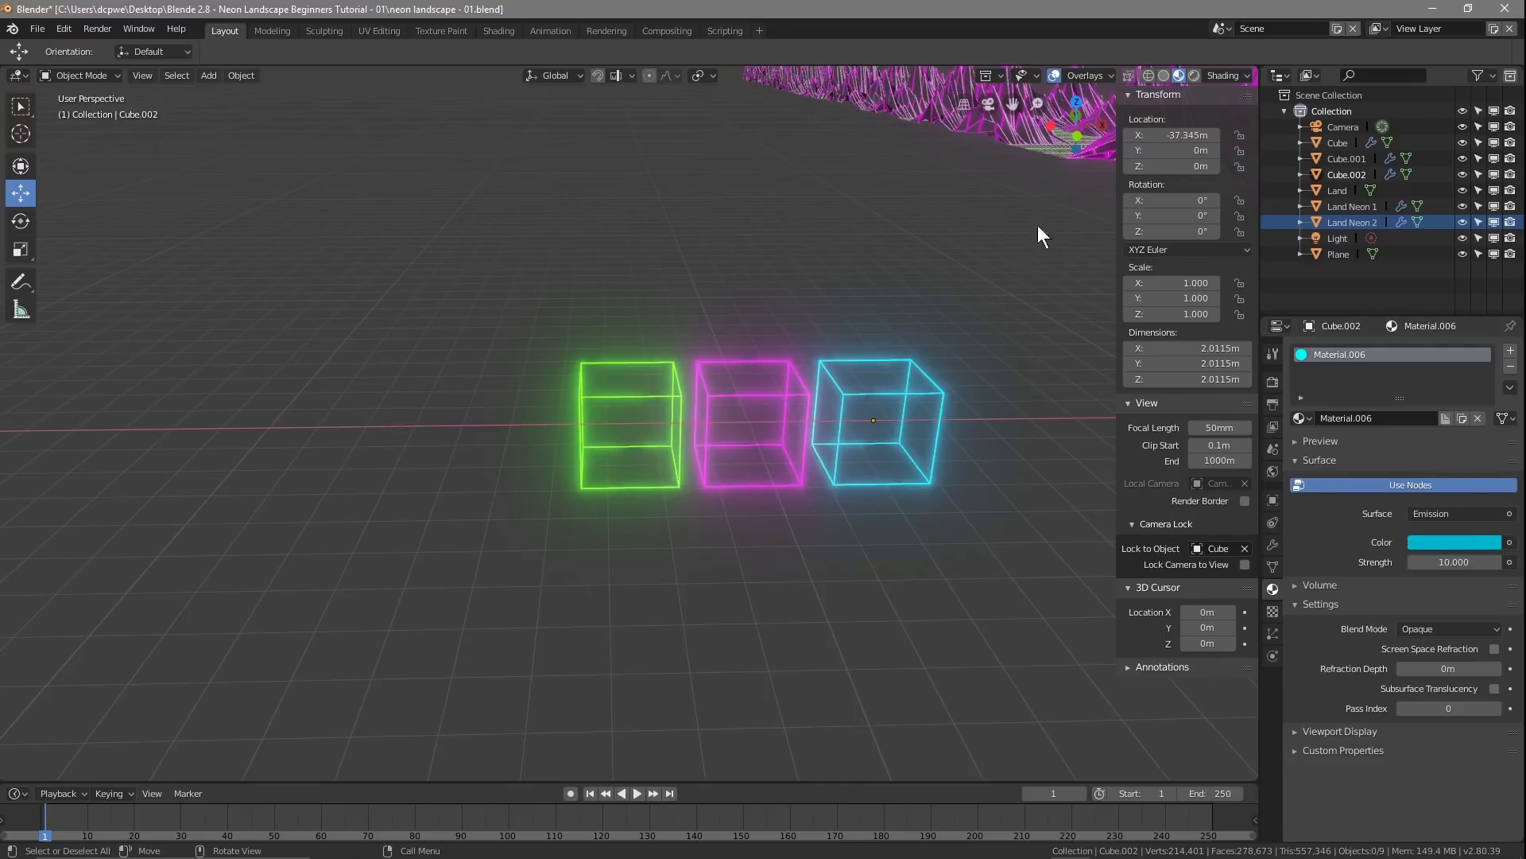
# Step: Clear the Cube from the view's Lock to Object setting and select the white plane beside the landscape
pyautogui.scroll(-8, 1015, 308)
pyautogui.moveTo(989, 317); pyautogui.dragTo(1013, 395, button='middle')
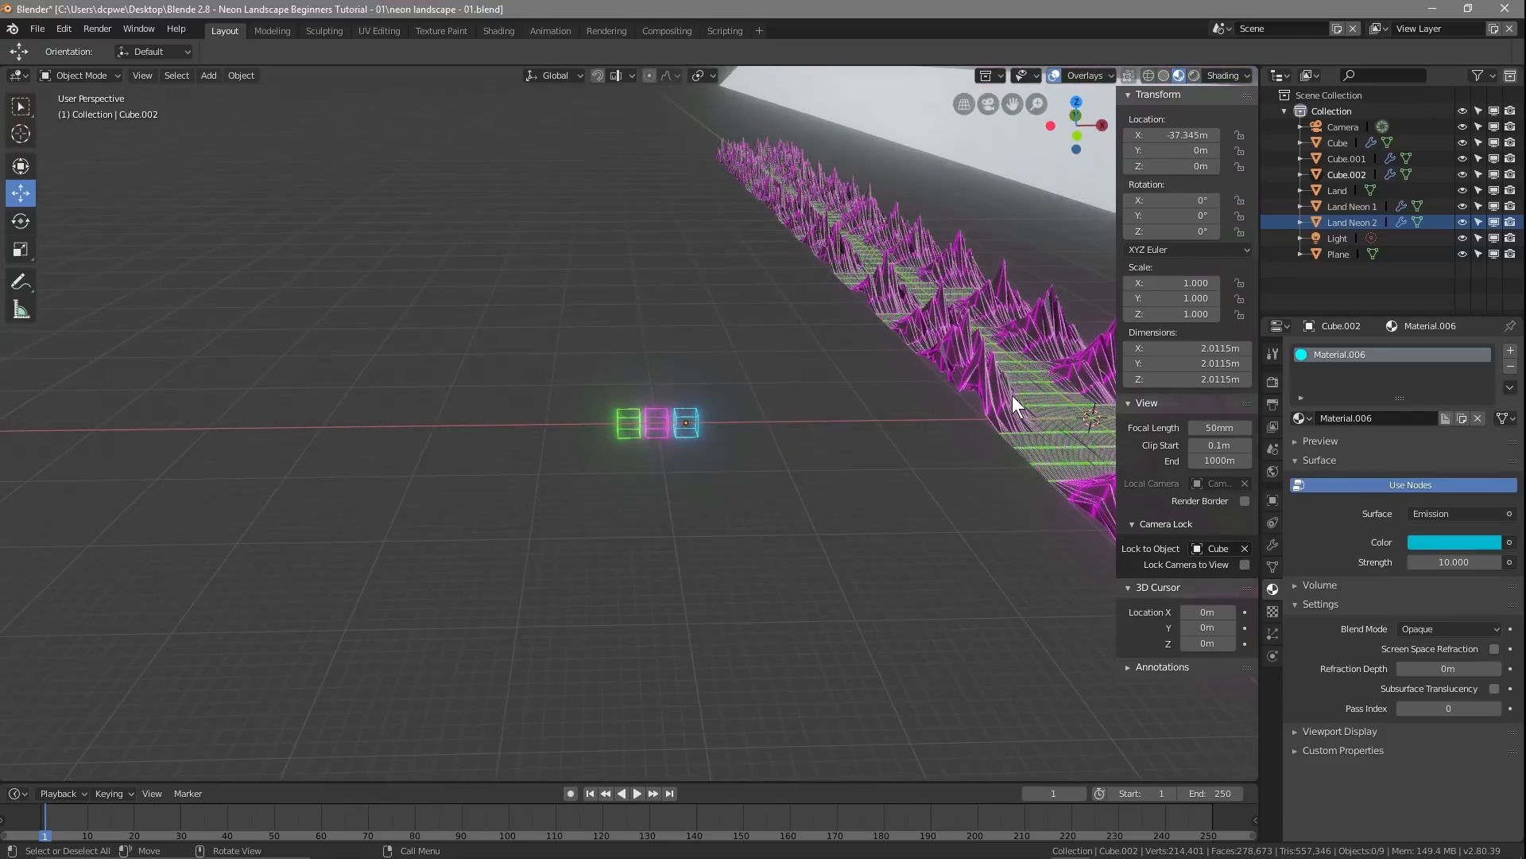
pyautogui.click(1000, 428)
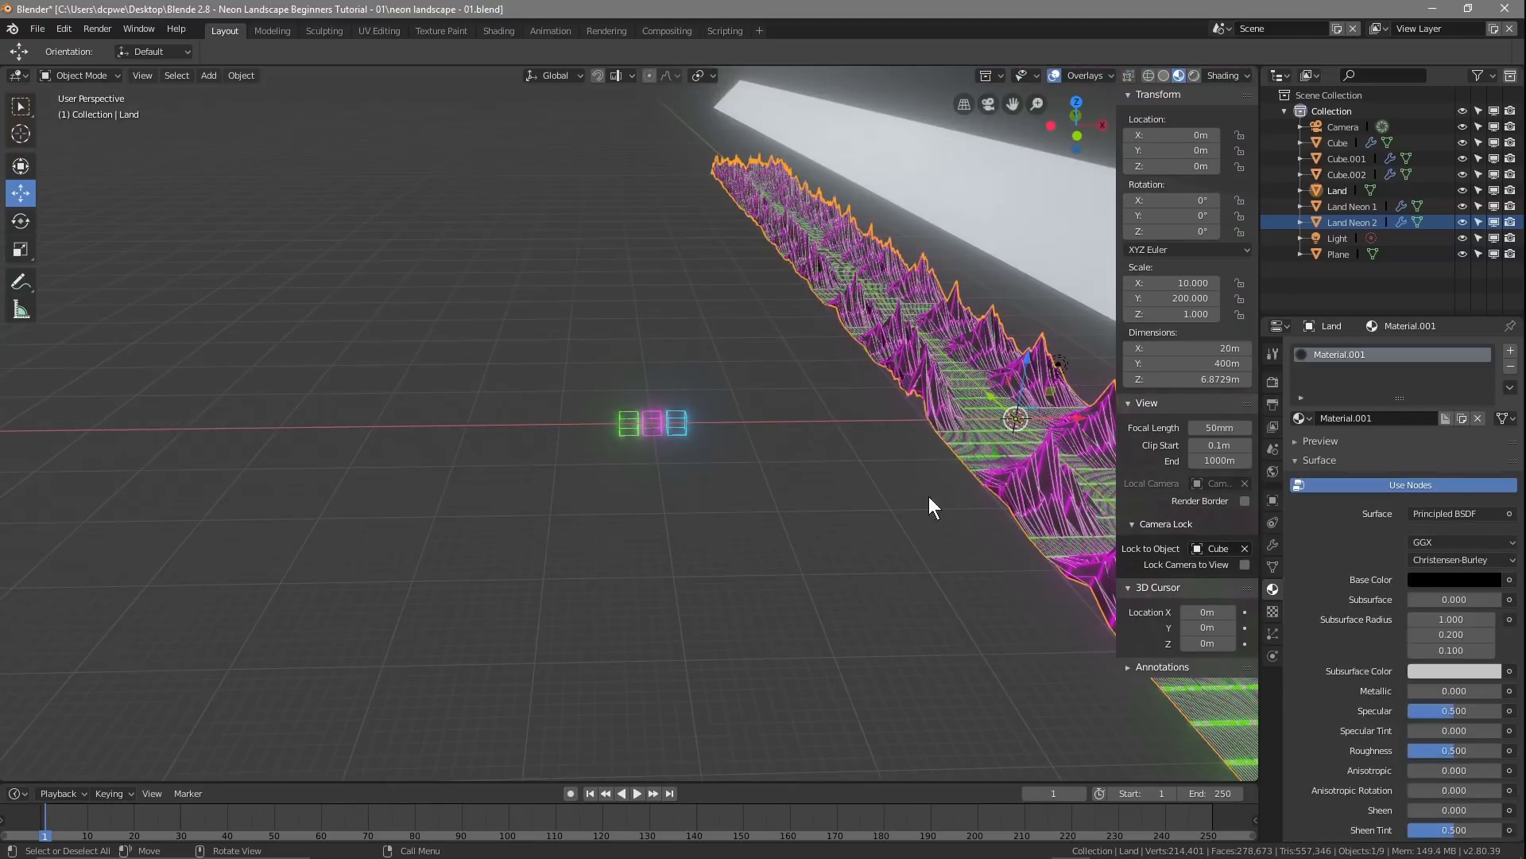
pyautogui.hotkey('ctrl', 'z')
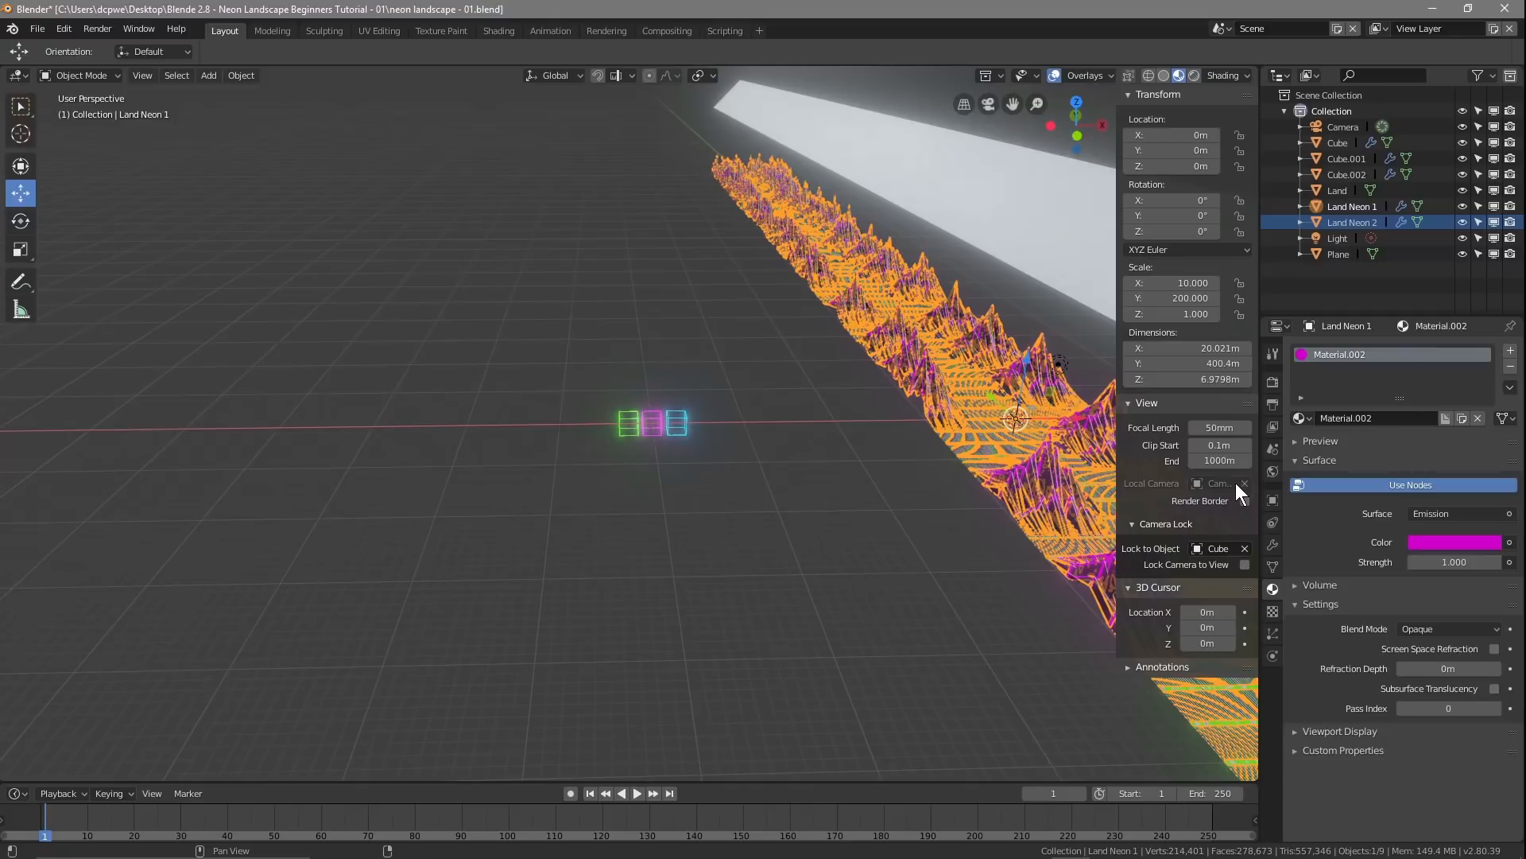
pyautogui.hotkey('ctrl', 'z')
pyautogui.hotkey('ctrl', 'z')
pyautogui.hotkey('ctrl', 'z')
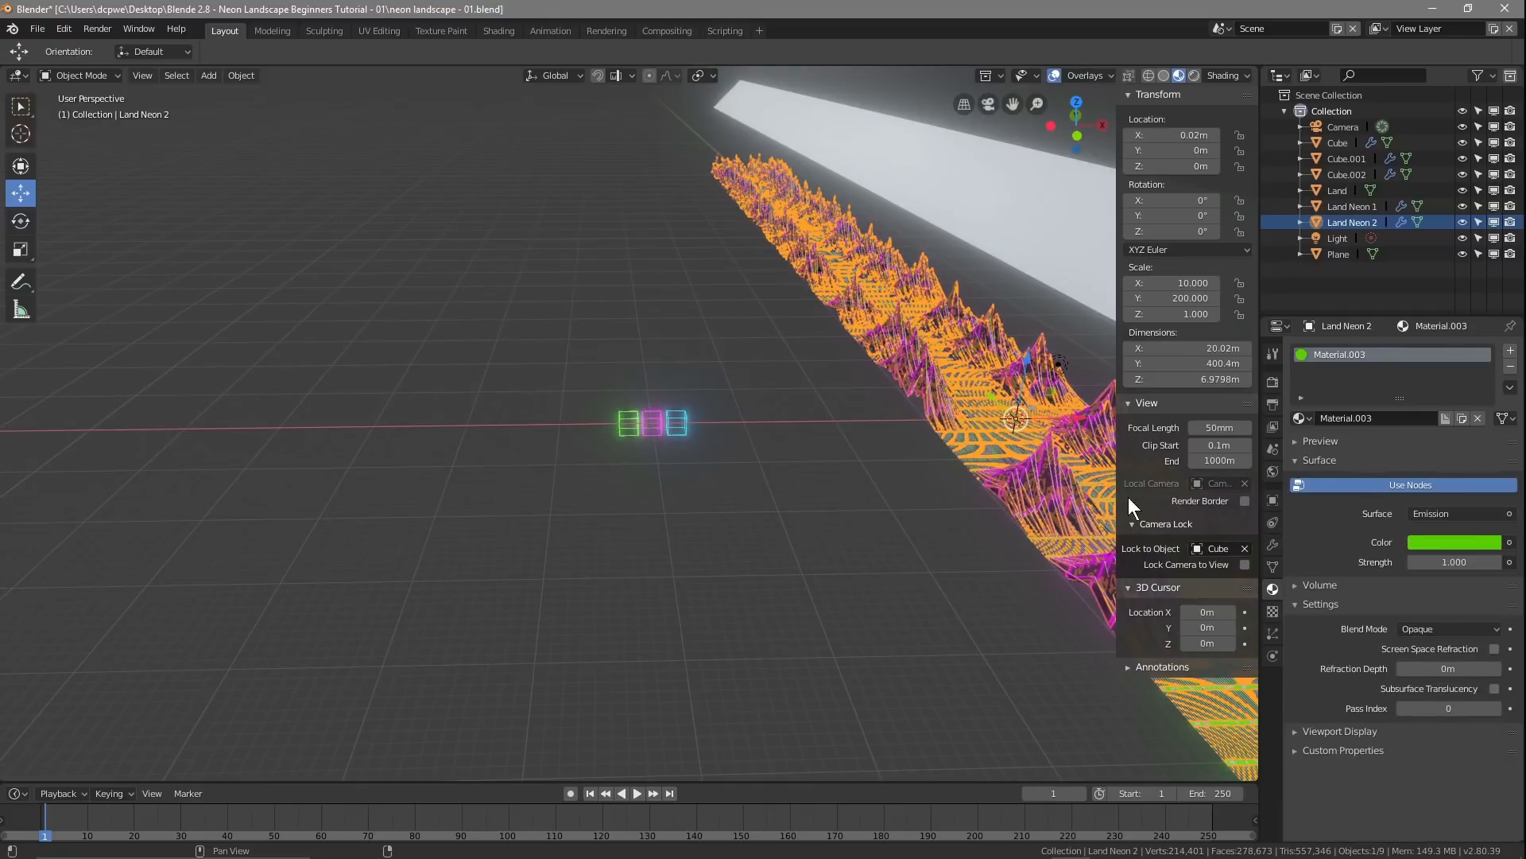
pyautogui.click(1245, 549)
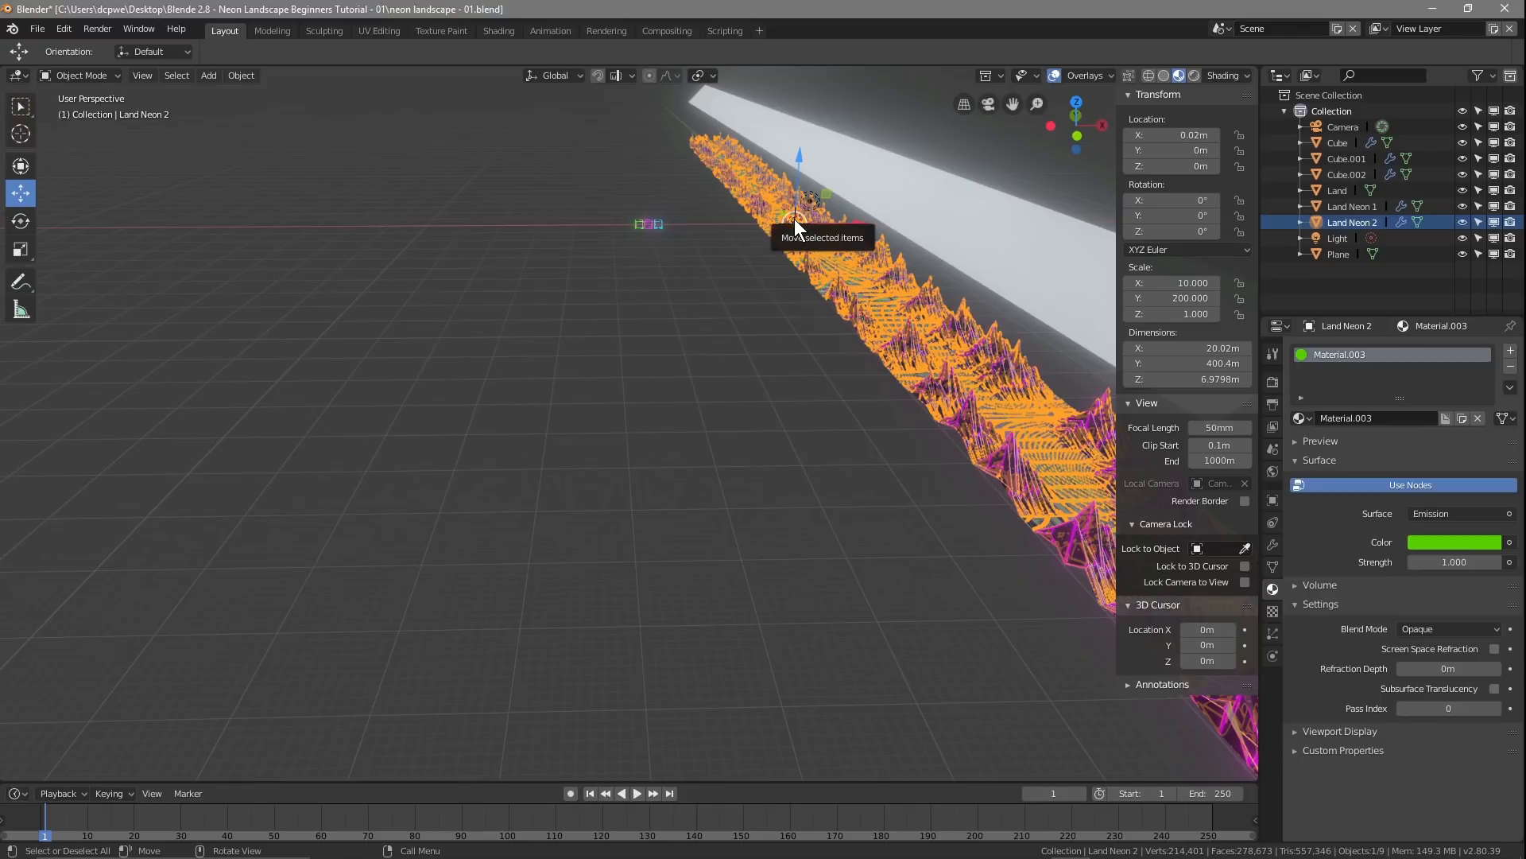
pyautogui.moveTo(742, 476); pyautogui.dragTo(913, 479, button='middle')
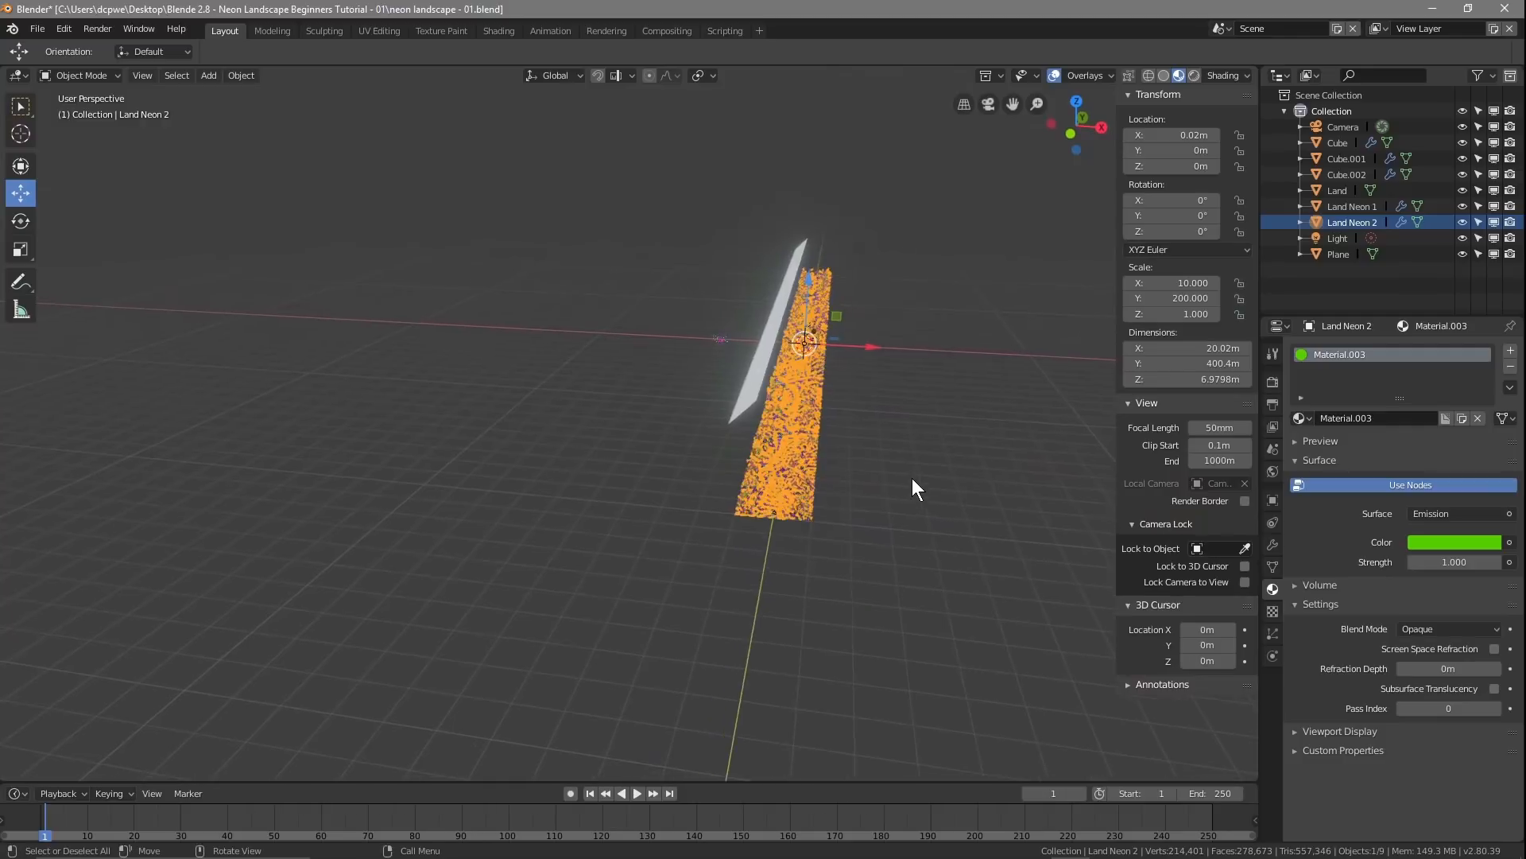
pyautogui.scroll(3, 913, 478)
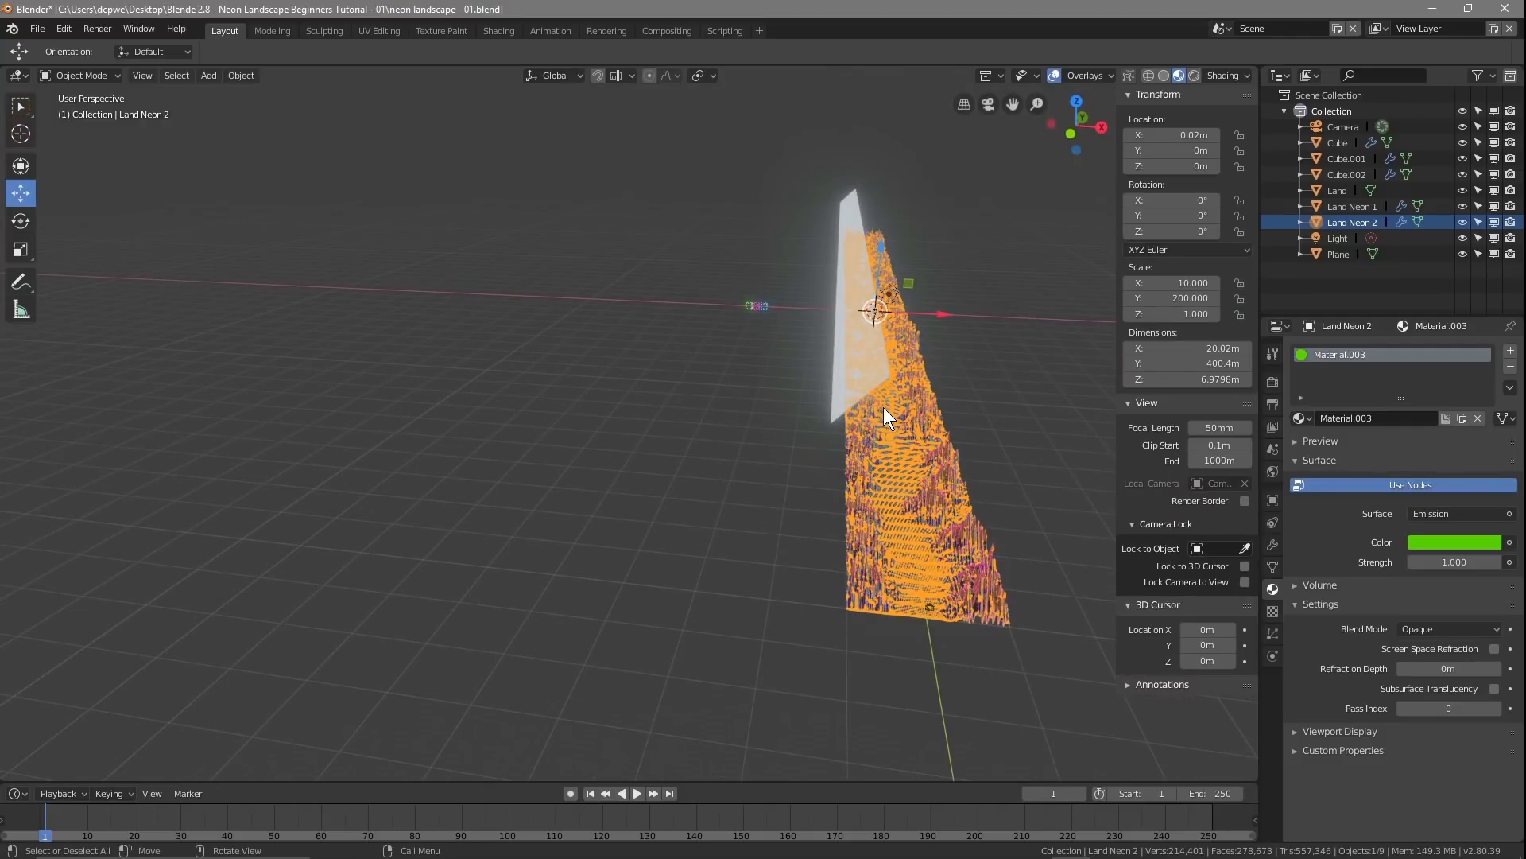
pyautogui.click(860, 363)
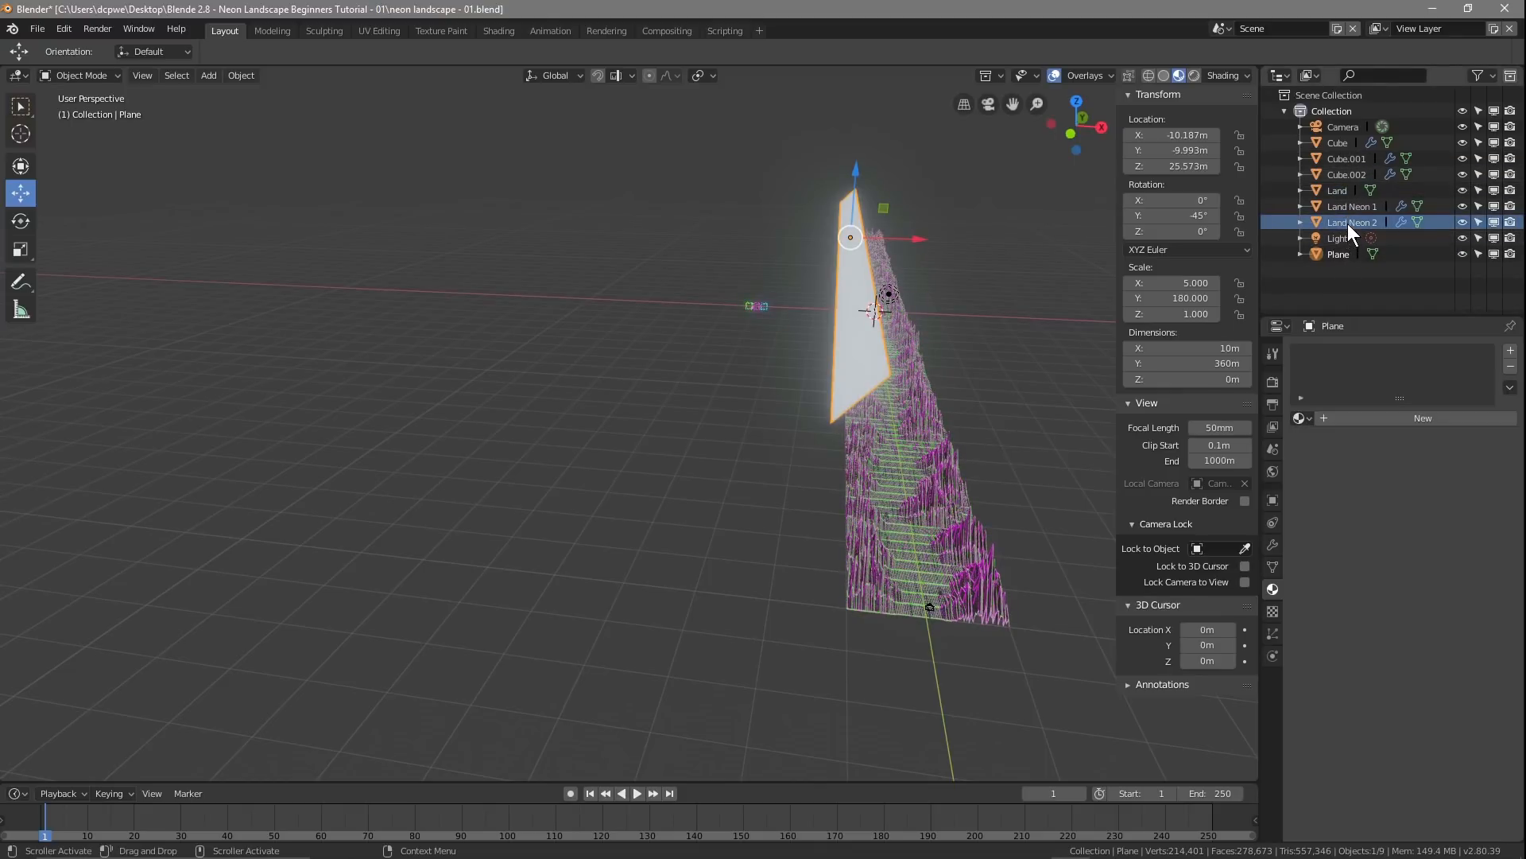
# Step: Rename the object Cube to "Cube Green"
pyautogui.click(1342, 141)
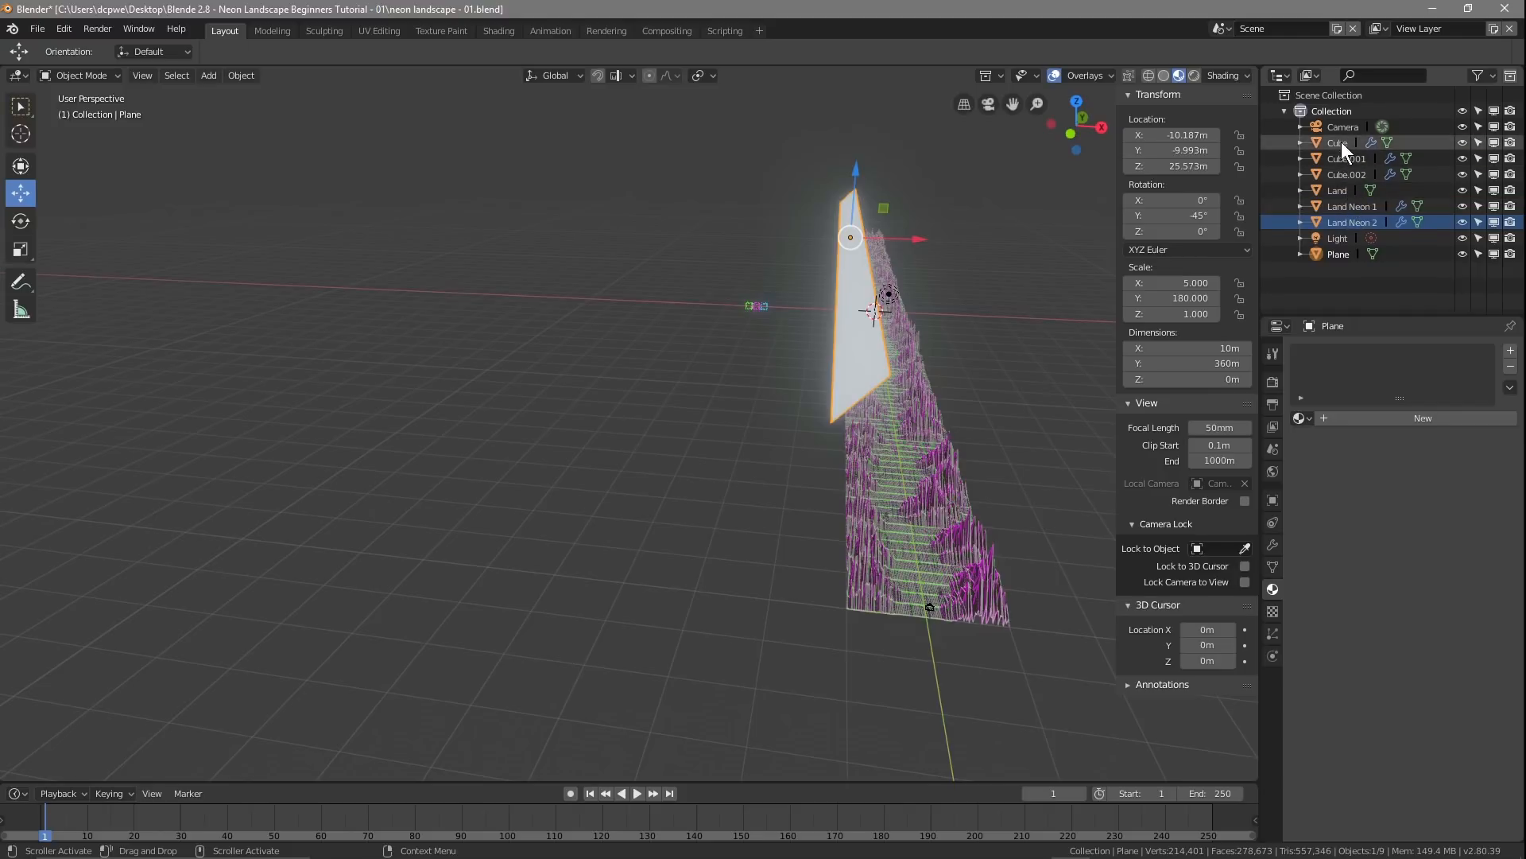
pyautogui.doubleClick(1342, 142)
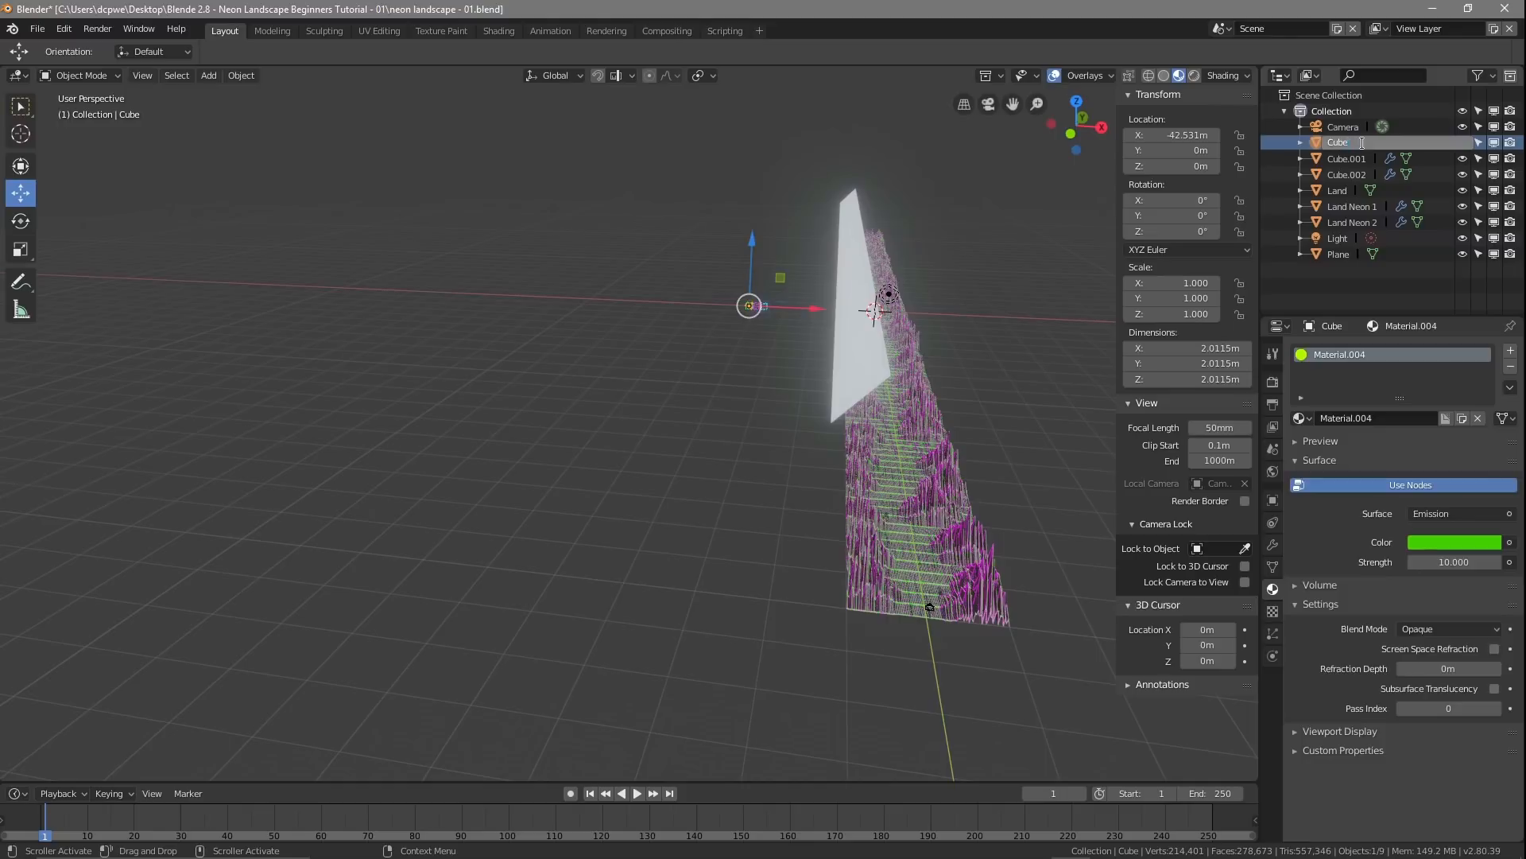
pyautogui.write('Green')
# Step: Rename the object Cube.001 to "Cube Purple"
pyautogui.click(1351, 158)
pyautogui.doubleClick(1351, 158)
pyautogui.moveTo(1349, 157); pyautogui.dragTo(1445, 167)
pyautogui.write('Purple')
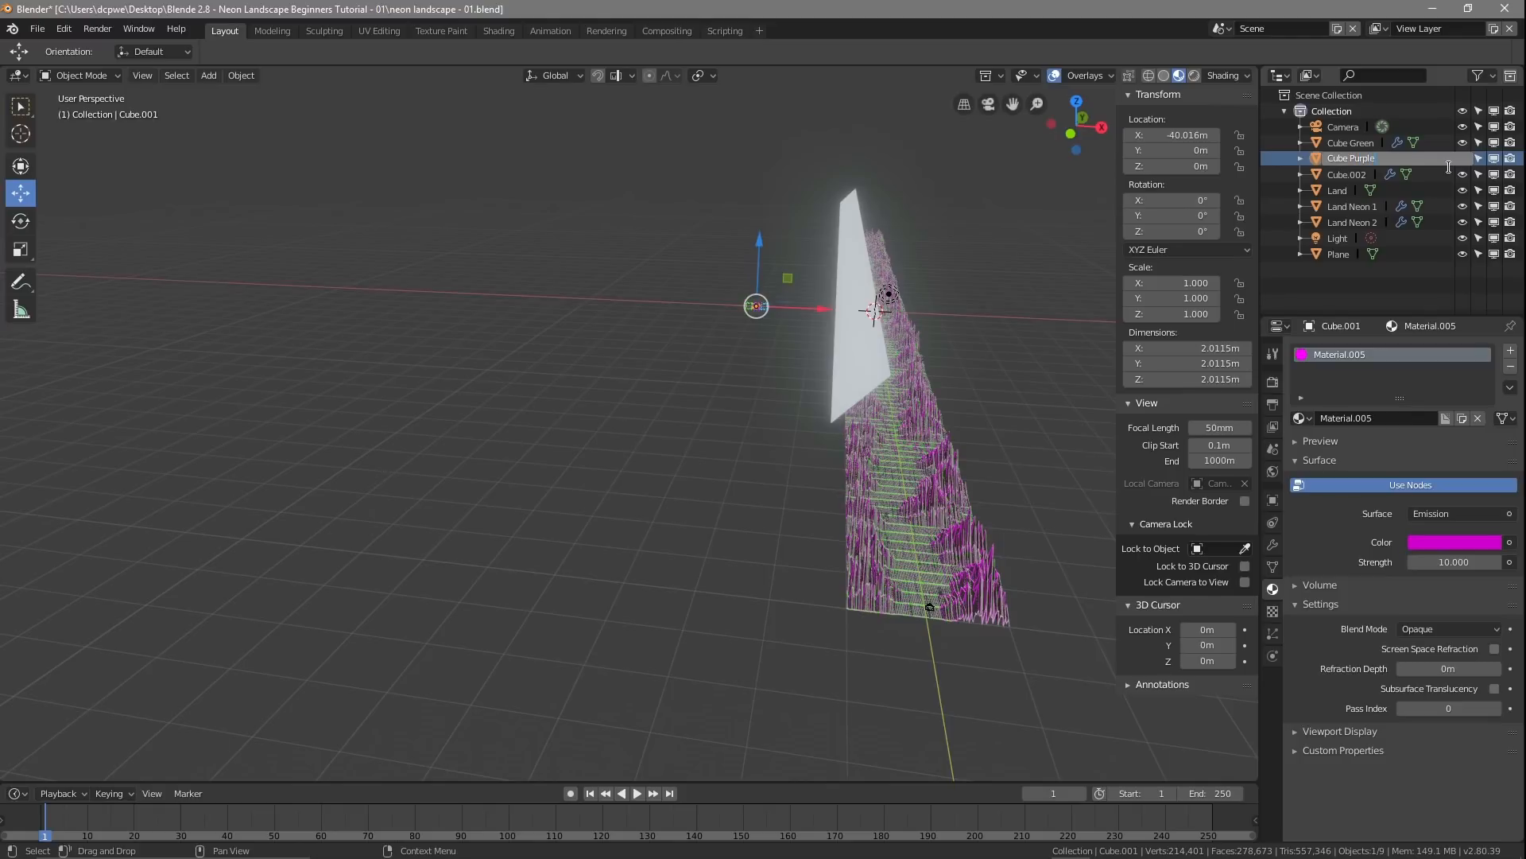
pyautogui.press('Return')
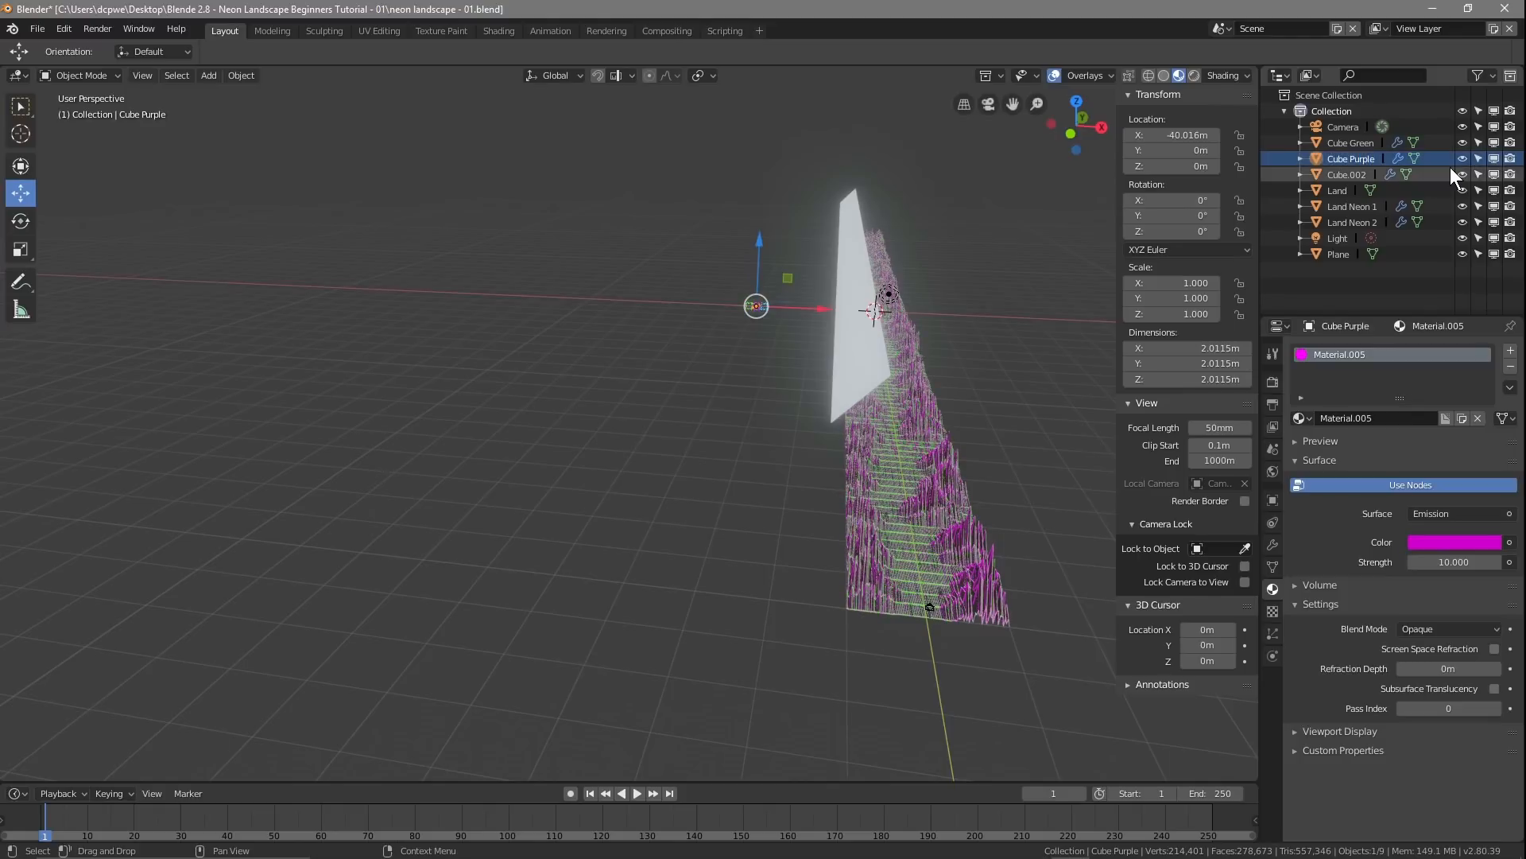
# Step: Rename the object Cube.002 to "Cube Blue"
pyautogui.click(1348, 174)
pyautogui.doubleClick(1348, 174)
pyautogui.moveTo(1349, 174); pyautogui.dragTo(1455, 176)
pyautogui.press('BackSpace')
pyautogui.write('Blue')
pyautogui.press('Return')
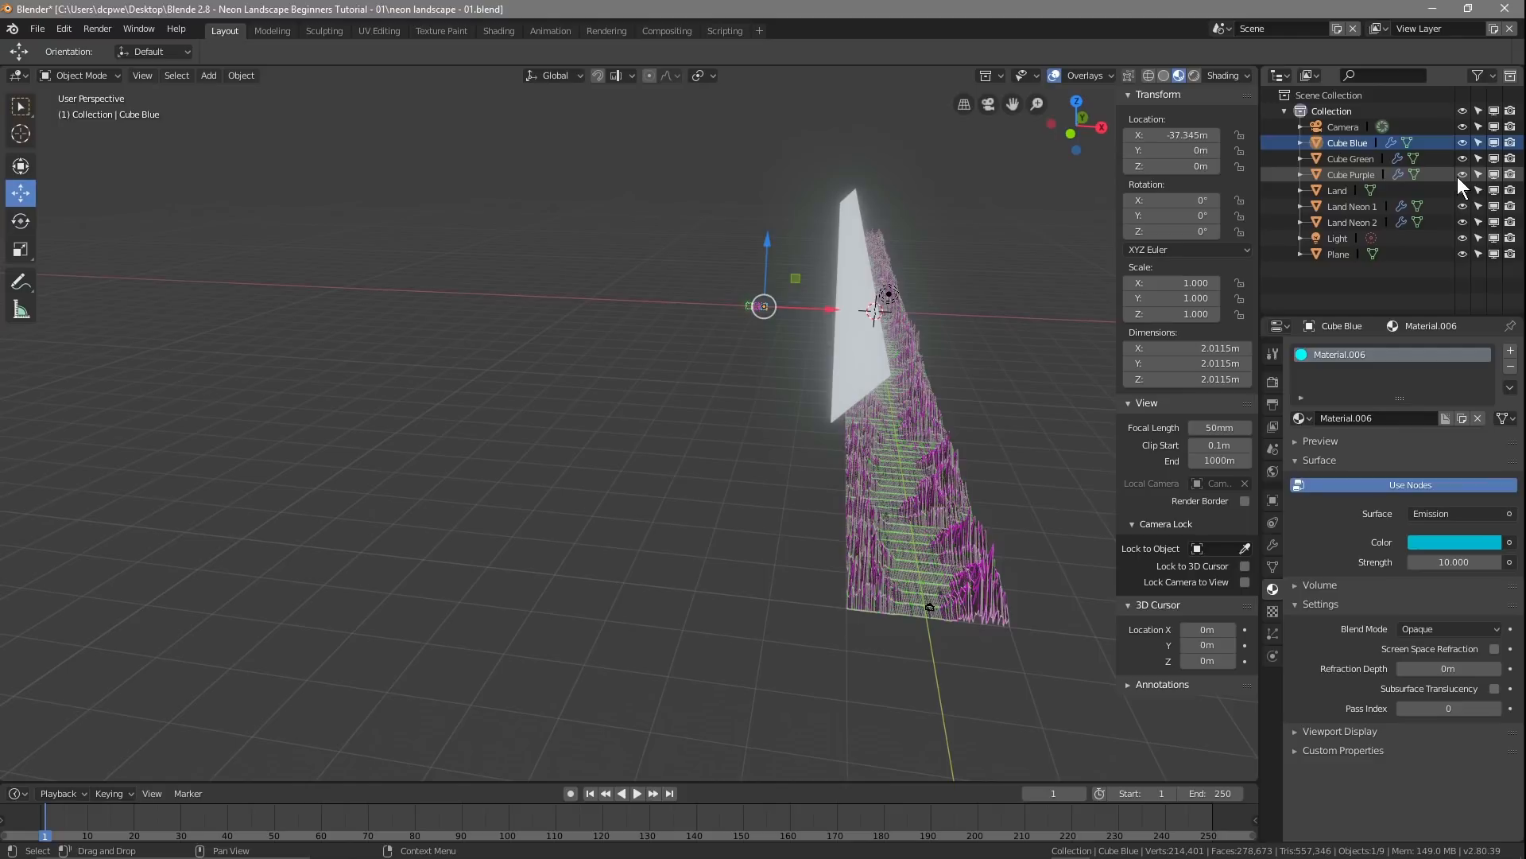
# Step: Rename the object Plane to "Particle Emitter Left" and save the file
pyautogui.click(1335, 254)
pyautogui.doubleClick(1337, 254)
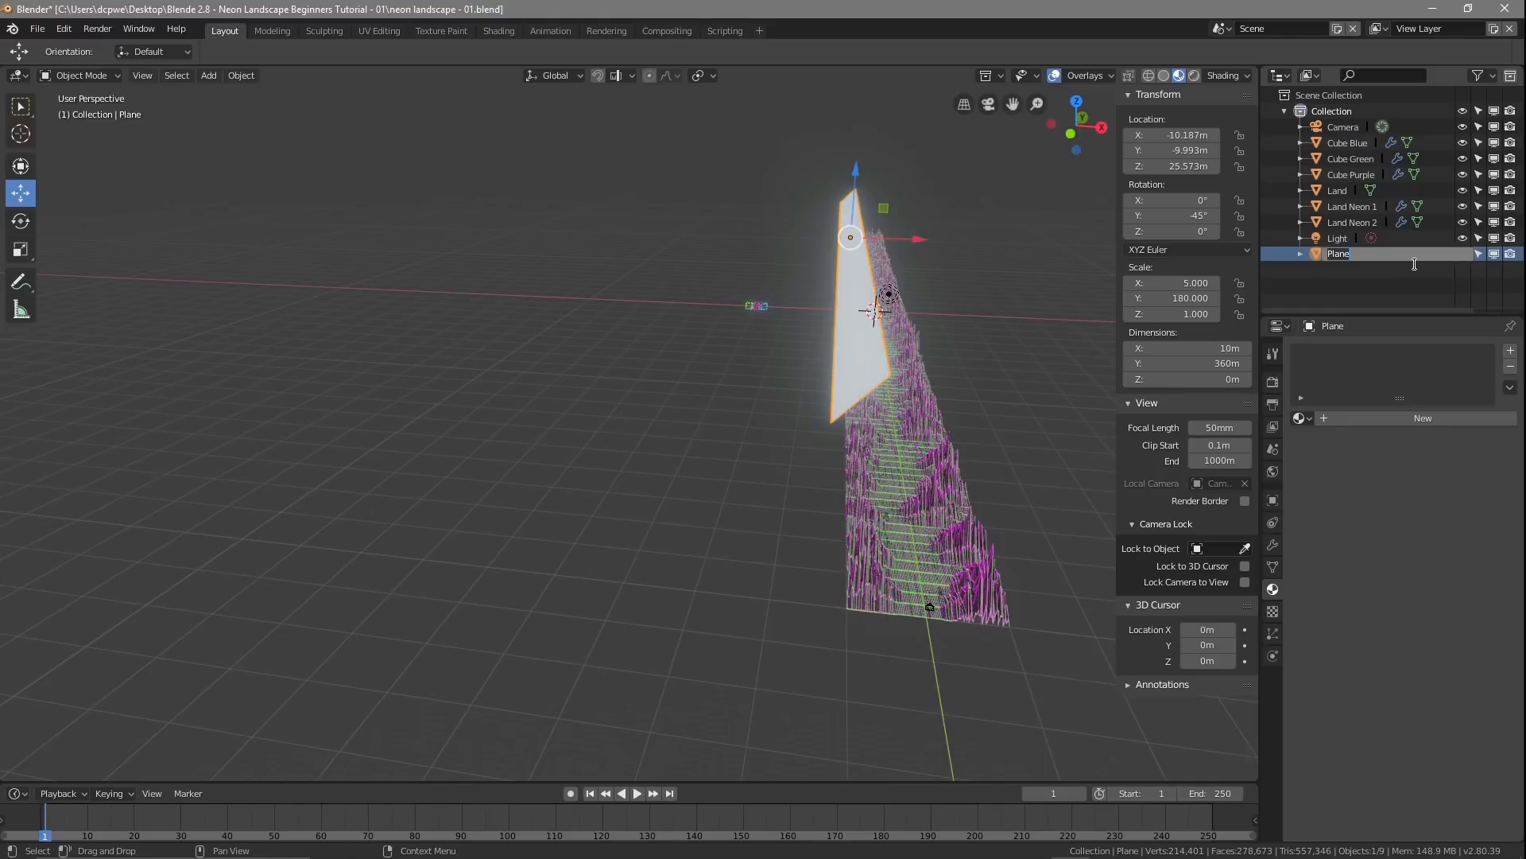
pyautogui.write('Particle Emitter Left')
pyautogui.press('Return')
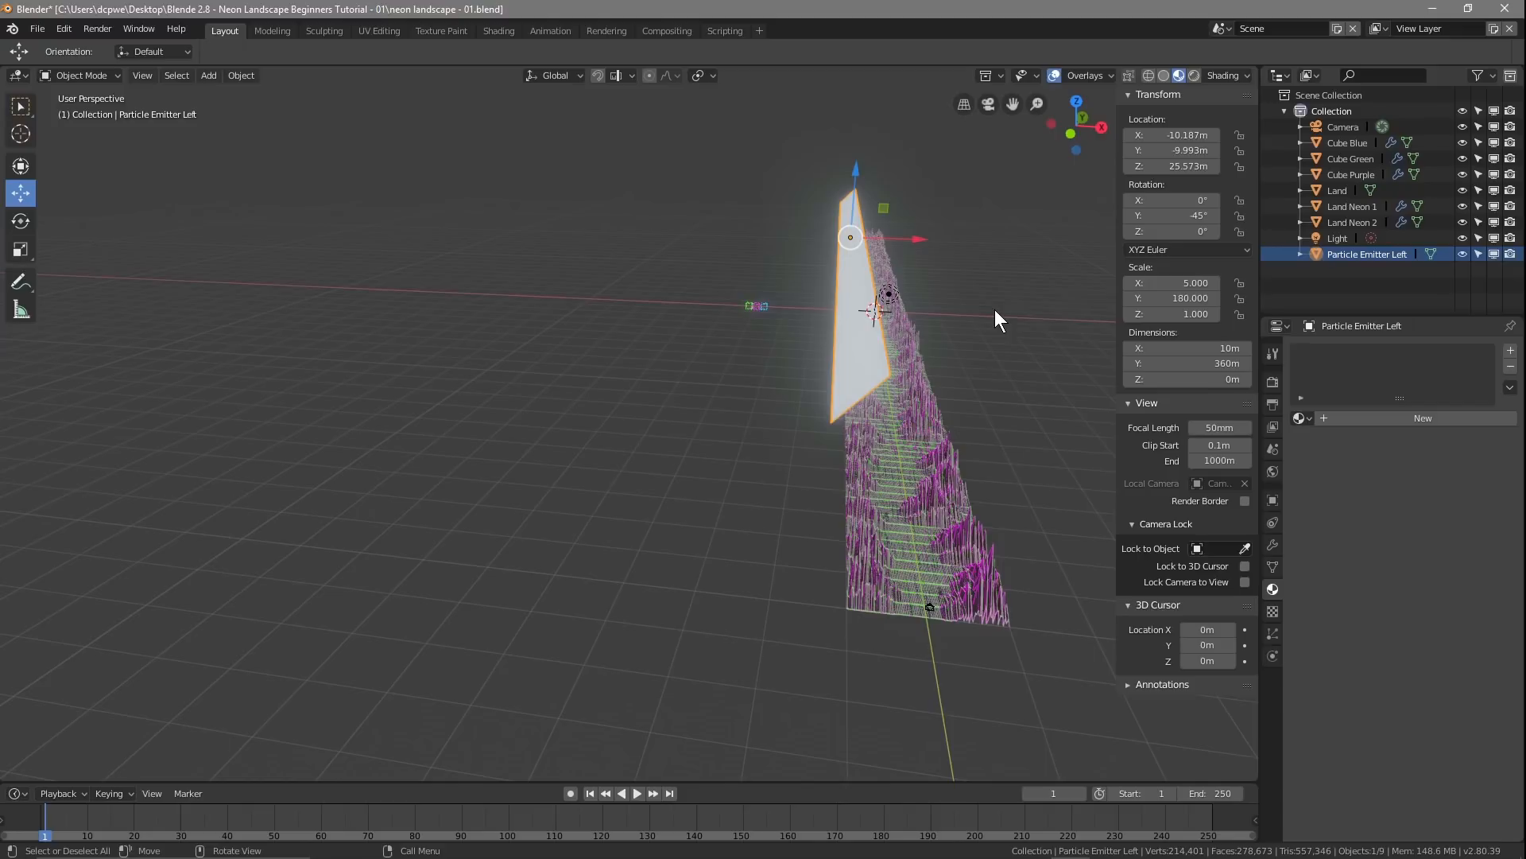
pyautogui.hotkey('ctrl', 's')
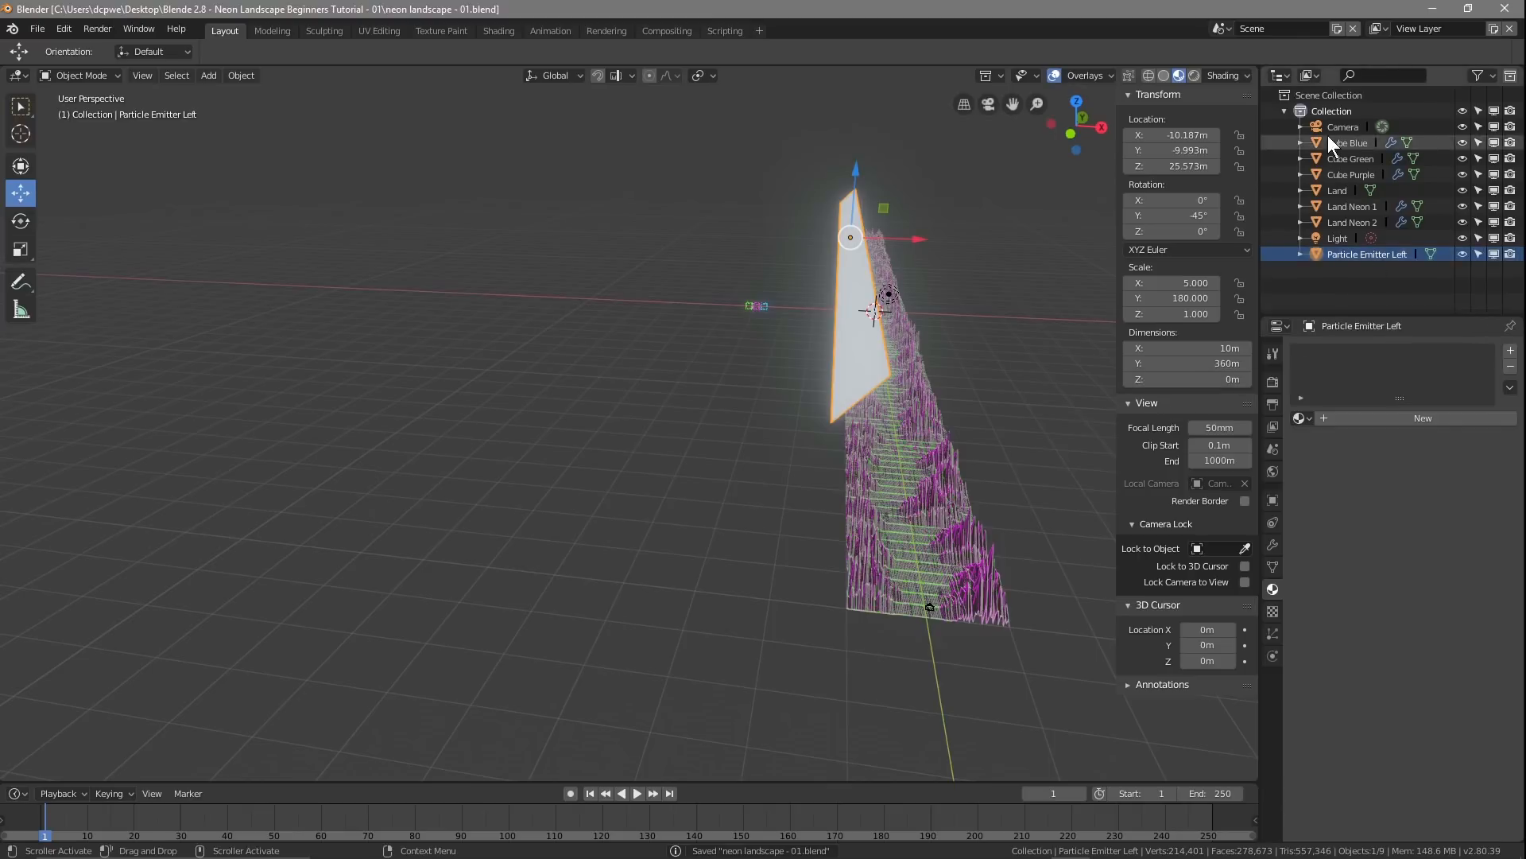
# Step: Create a new collection directly under the Scene Collection and name it "Particles"
pyautogui.rightClick(1313, 97)
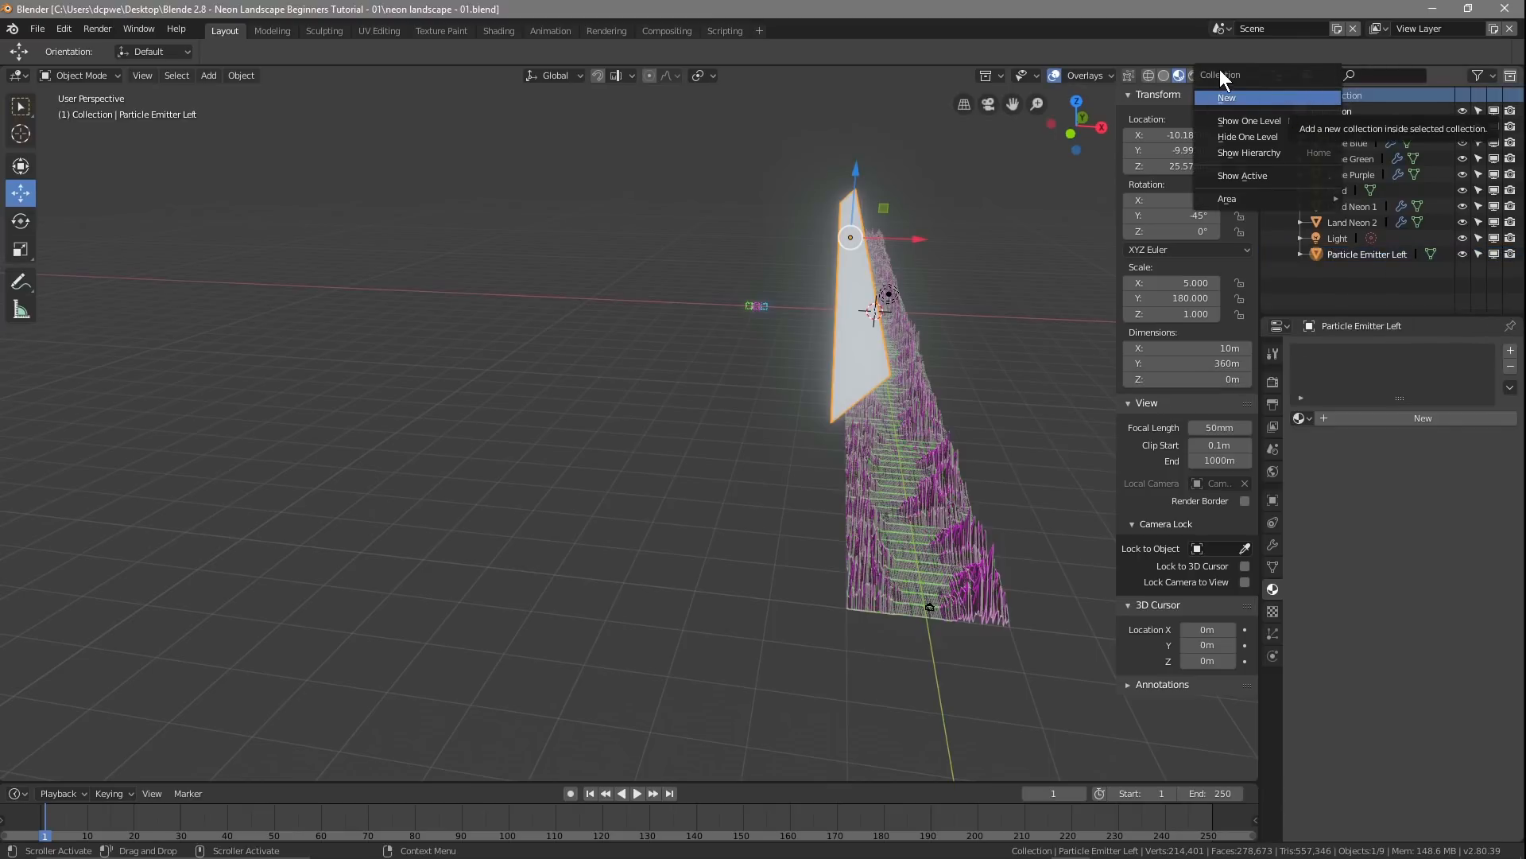
pyautogui.click(1225, 98)
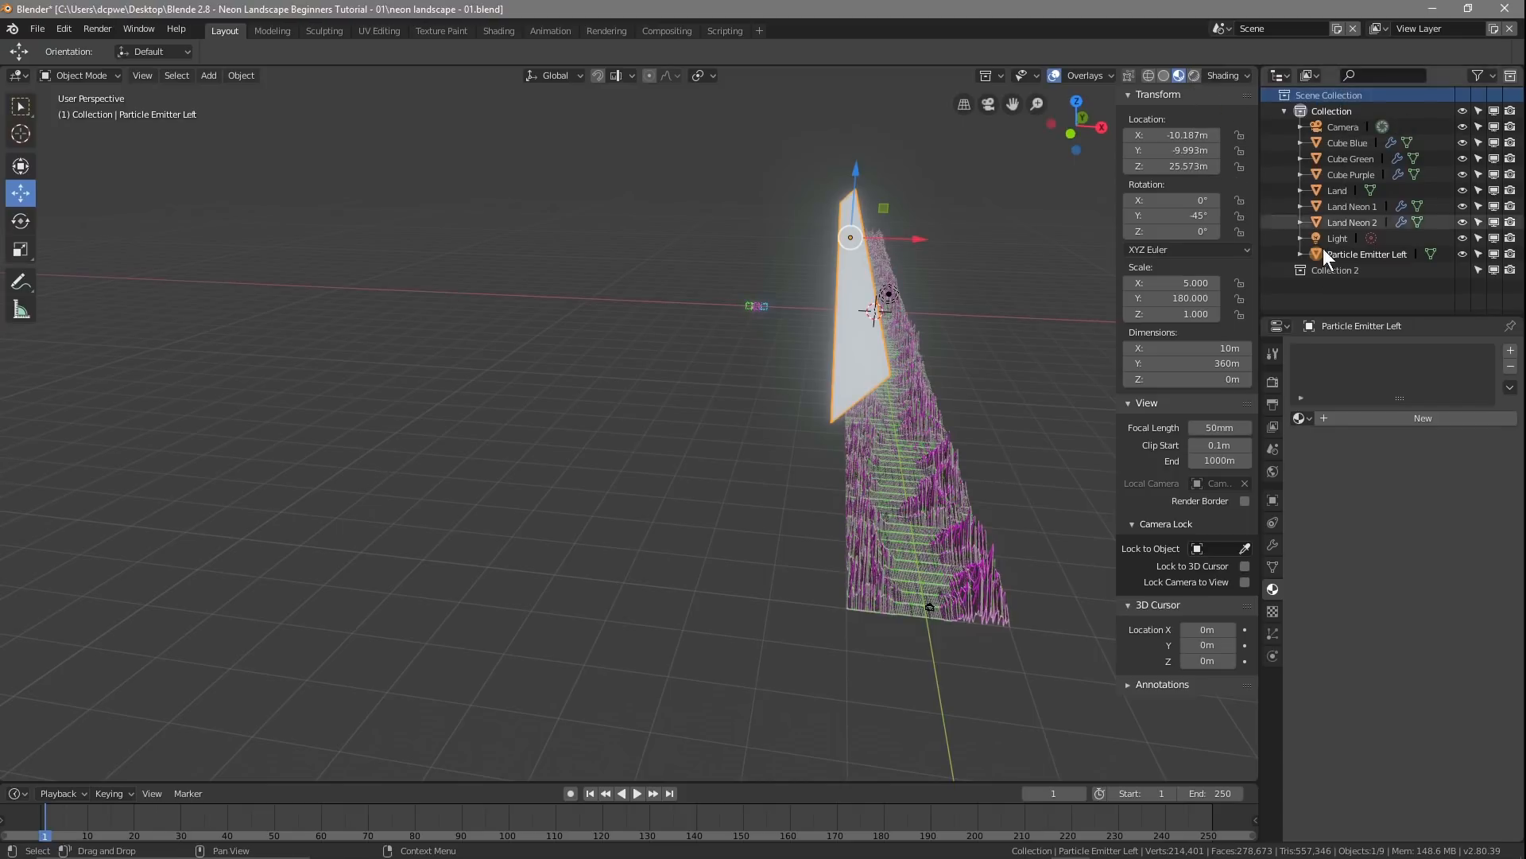
pyautogui.doubleClick(1333, 270)
pyautogui.write('Particles')
pyautogui.press('Return')
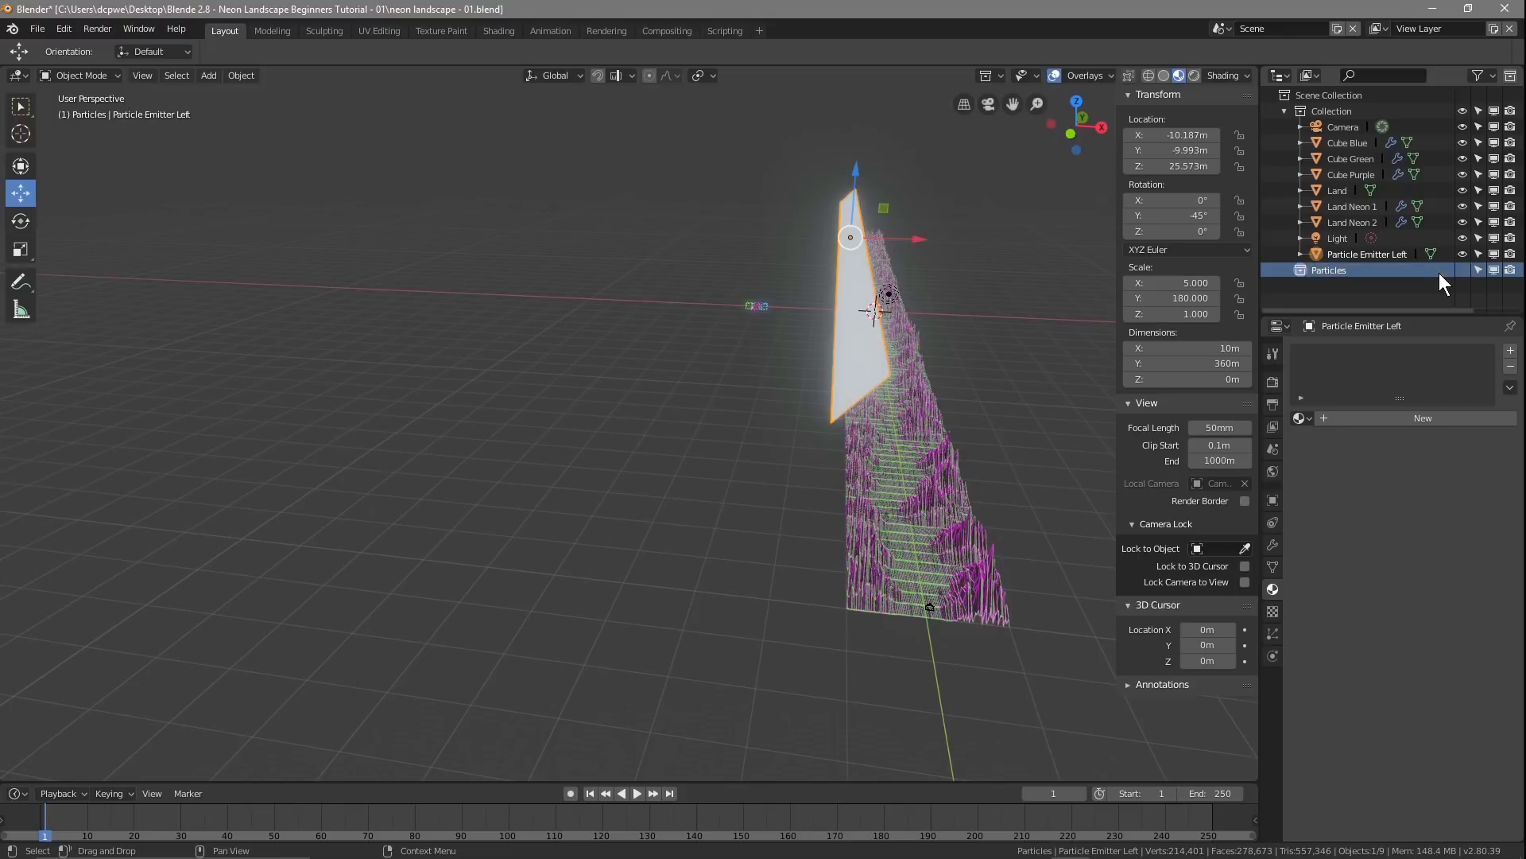
# Step: Move Cube Blue, Cube Green and Cube Purple together into the Particles collection
pyautogui.click(1339, 142)
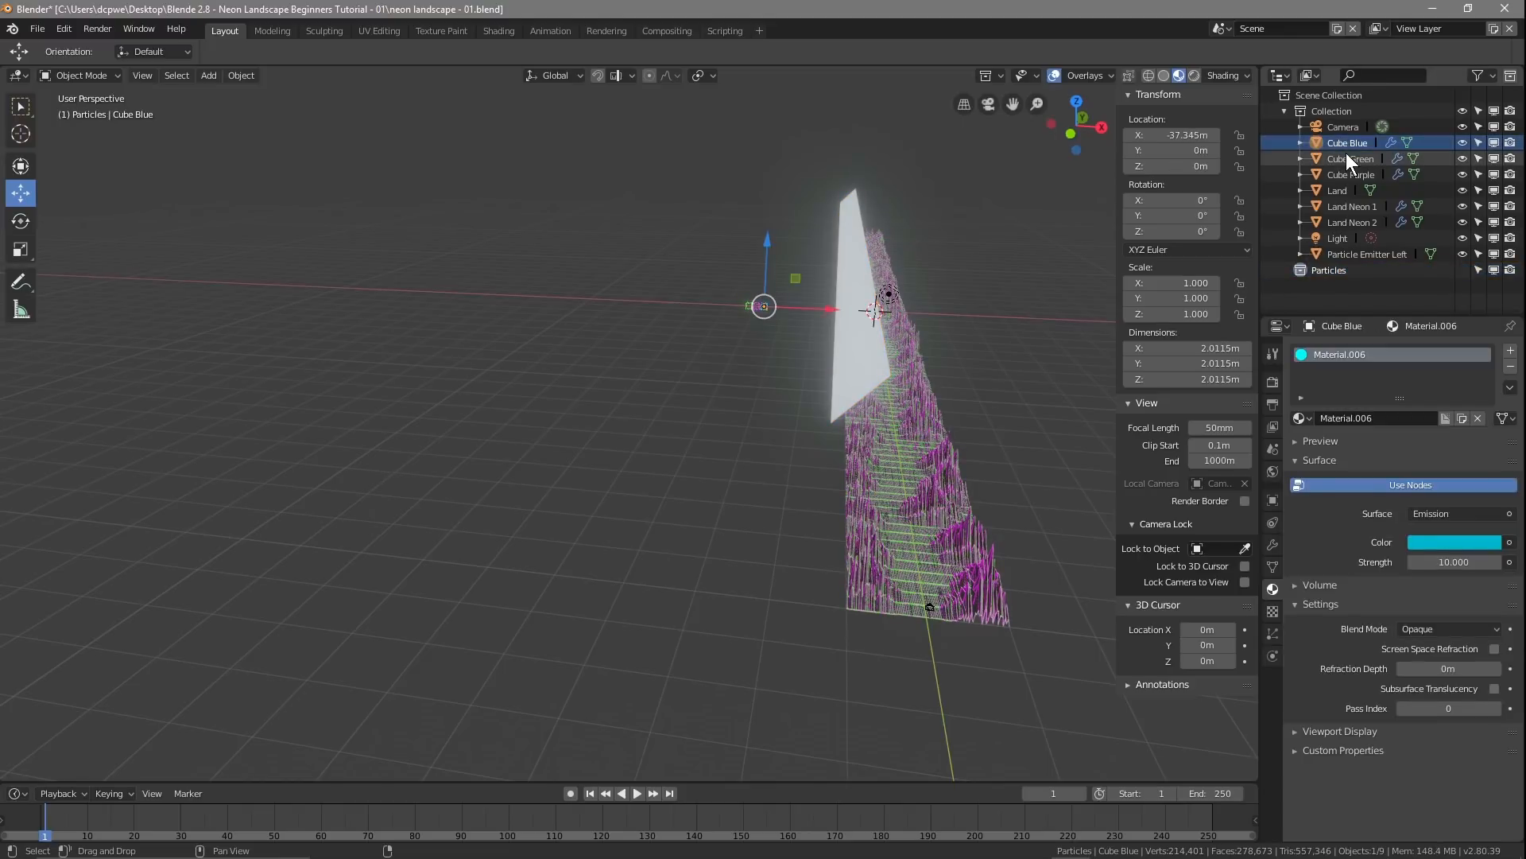
pyautogui.keyDown('ctrl'); pyautogui.click(1345, 158); pyautogui.keyUp('ctrl')
pyautogui.keyDown('ctrl'); pyautogui.click(1353, 177); pyautogui.keyUp('ctrl')
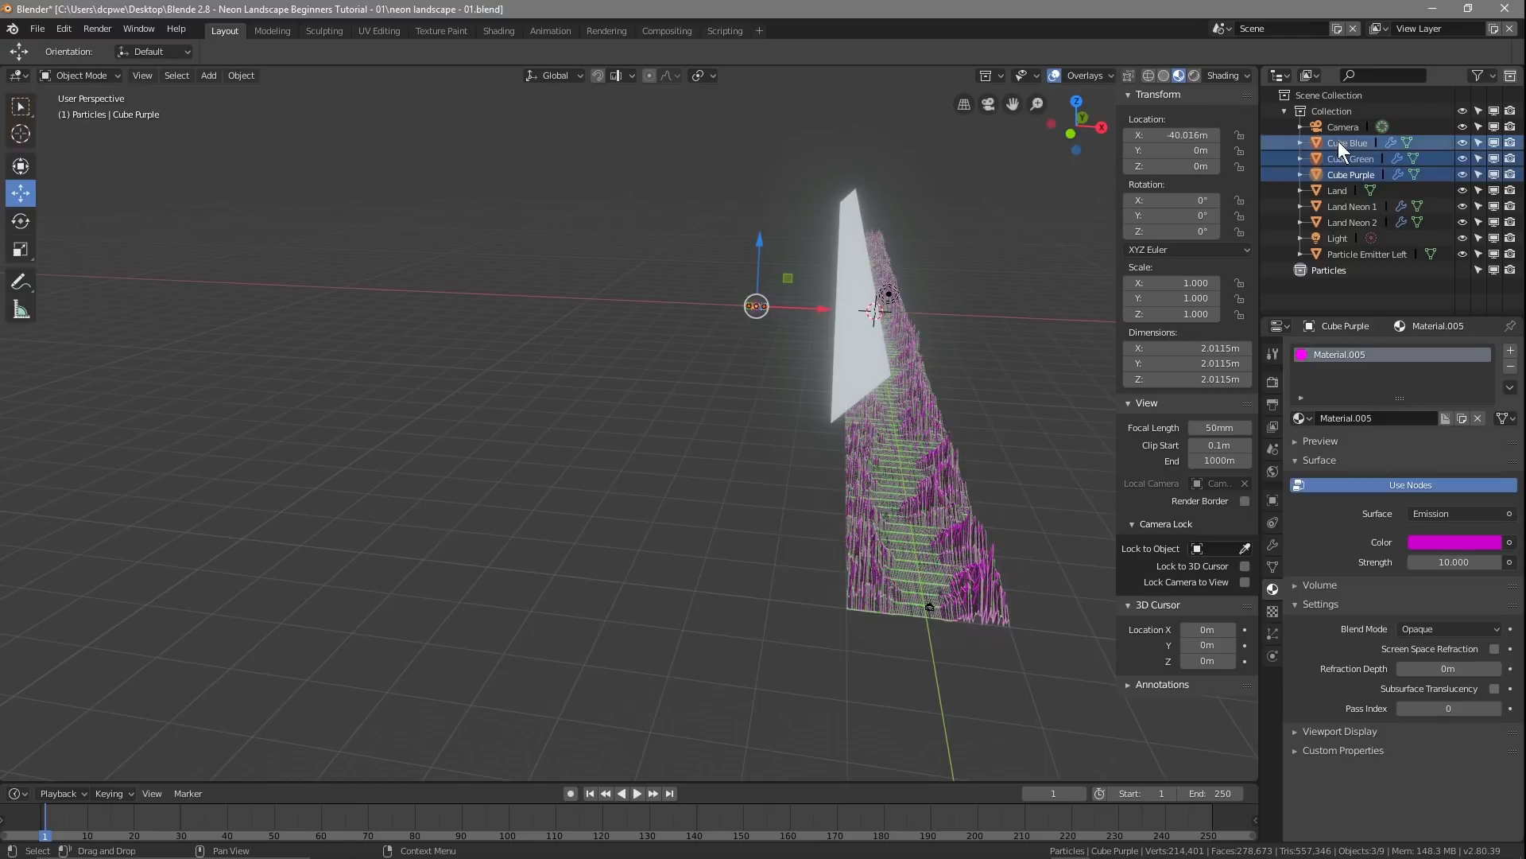
pyautogui.moveTo(1345, 152); pyautogui.dragTo(1345, 276)
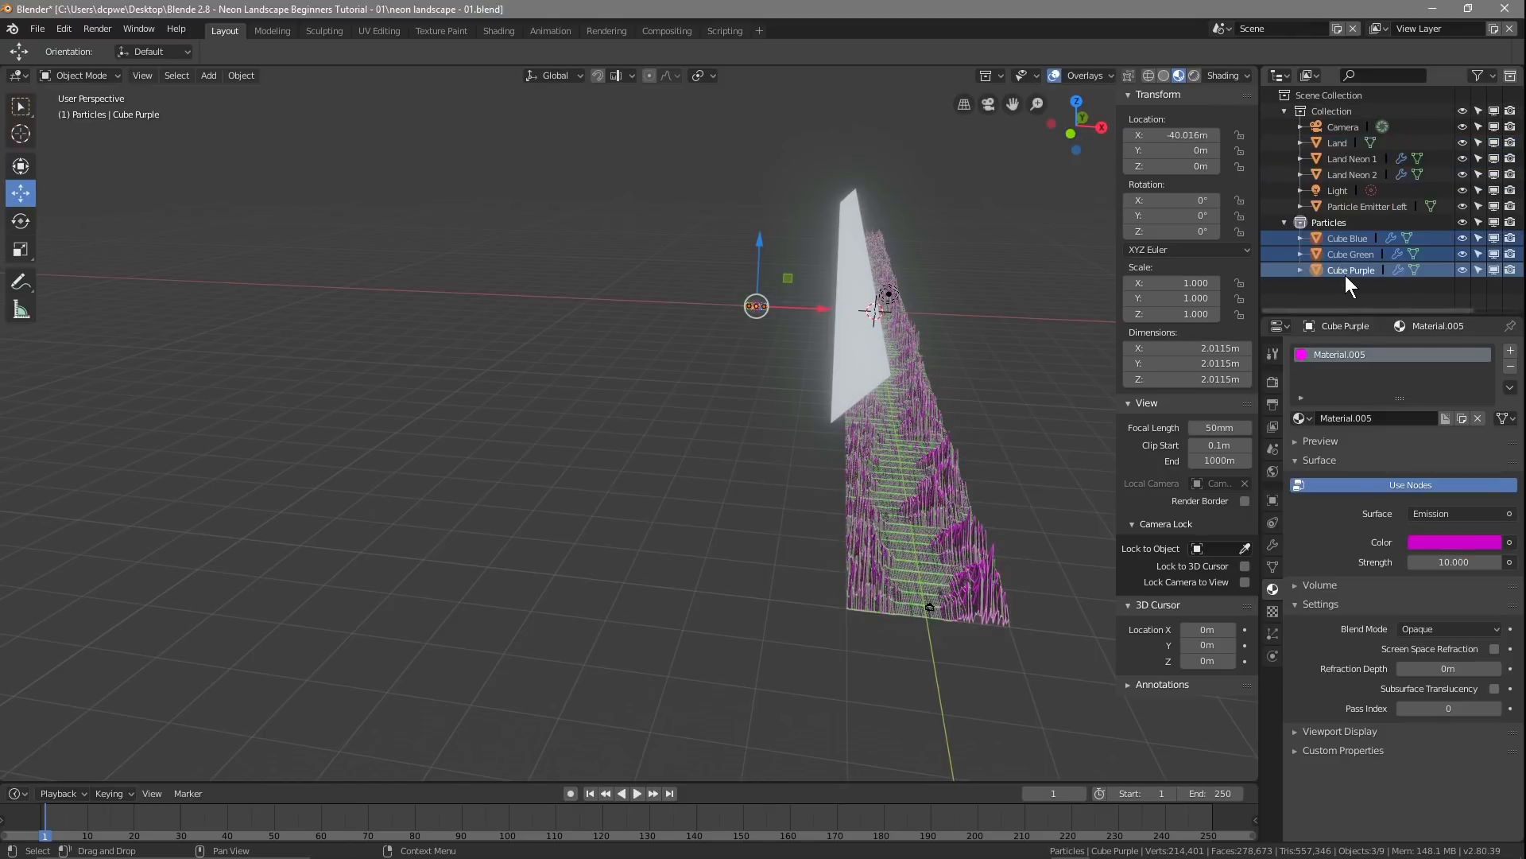
# Step: Rename the Particles collection to "Cube Particles"
pyautogui.doubleClick(1329, 223)
pyautogui.press('Home')
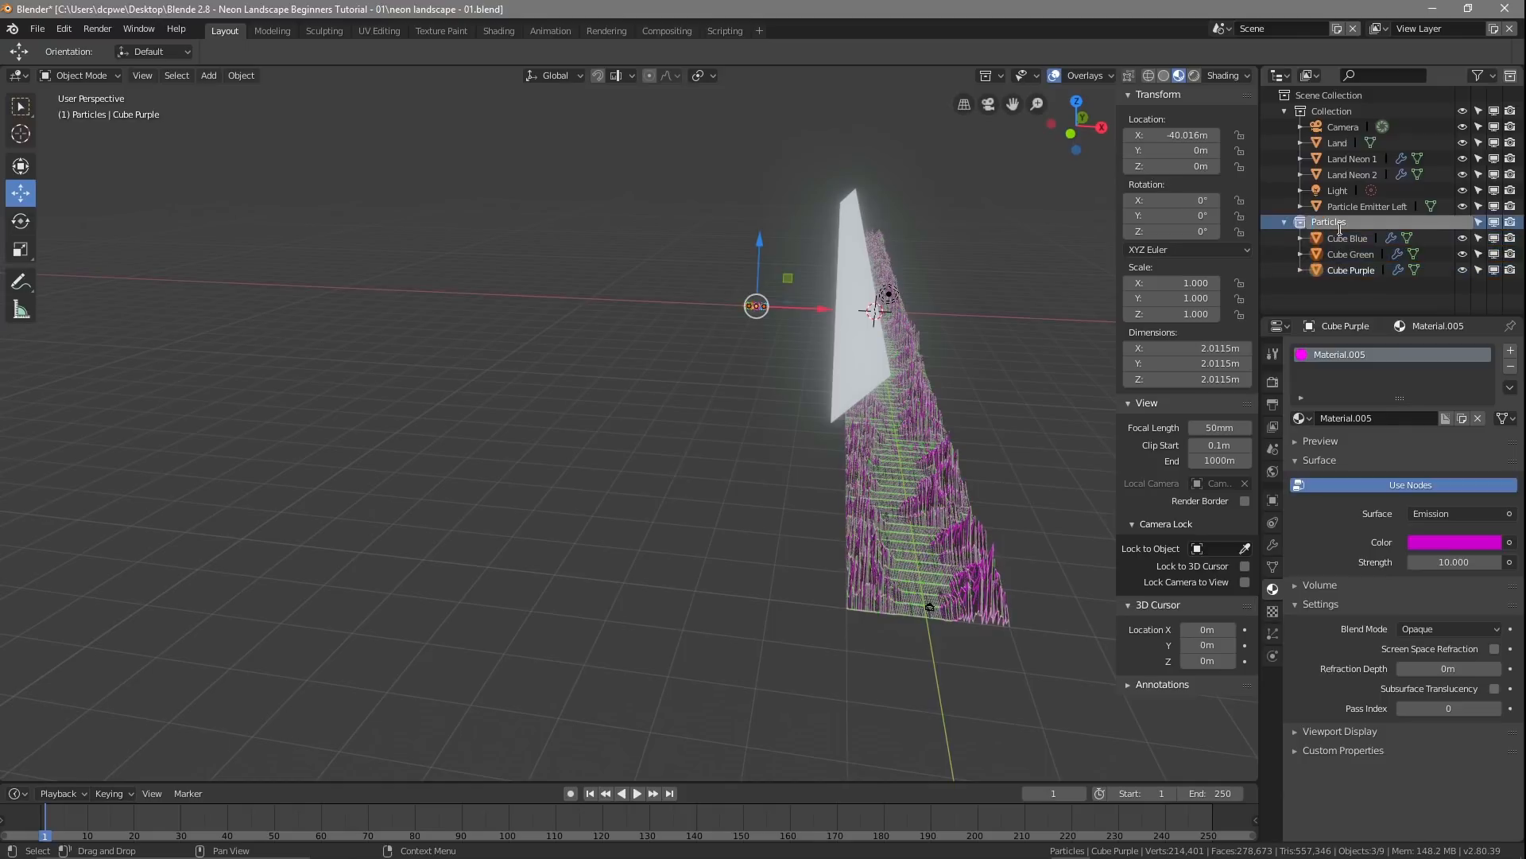
pyautogui.write('Cube')
pyautogui.press('Return')
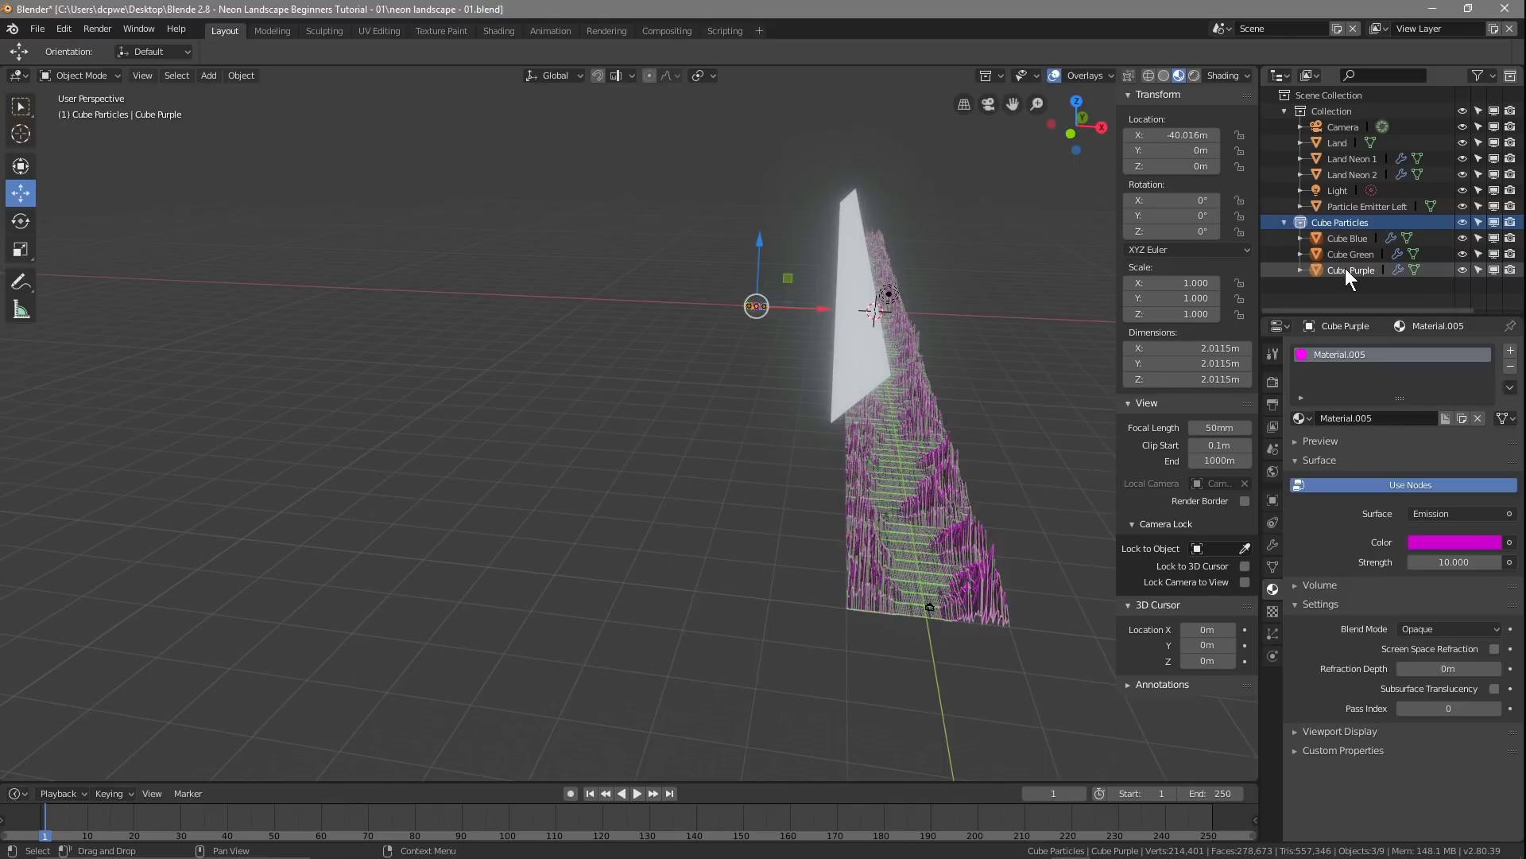
# Step: Add an emitter particle system to Particle Emitter Left and set its particle number to 500
pyautogui.click(1349, 205)
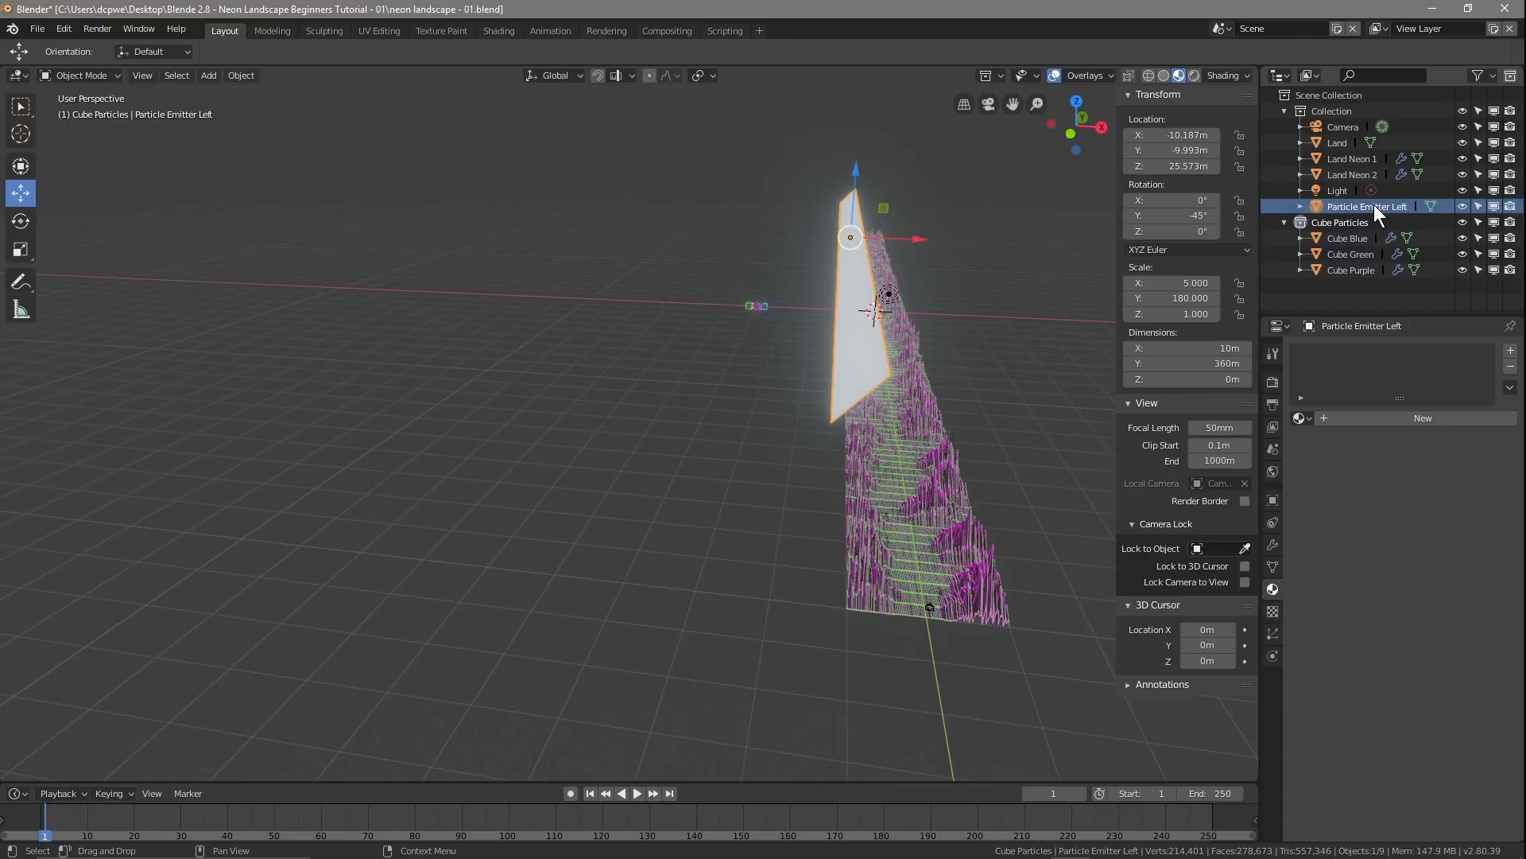
pyautogui.click(1271, 633)
pyautogui.click(1400, 419)
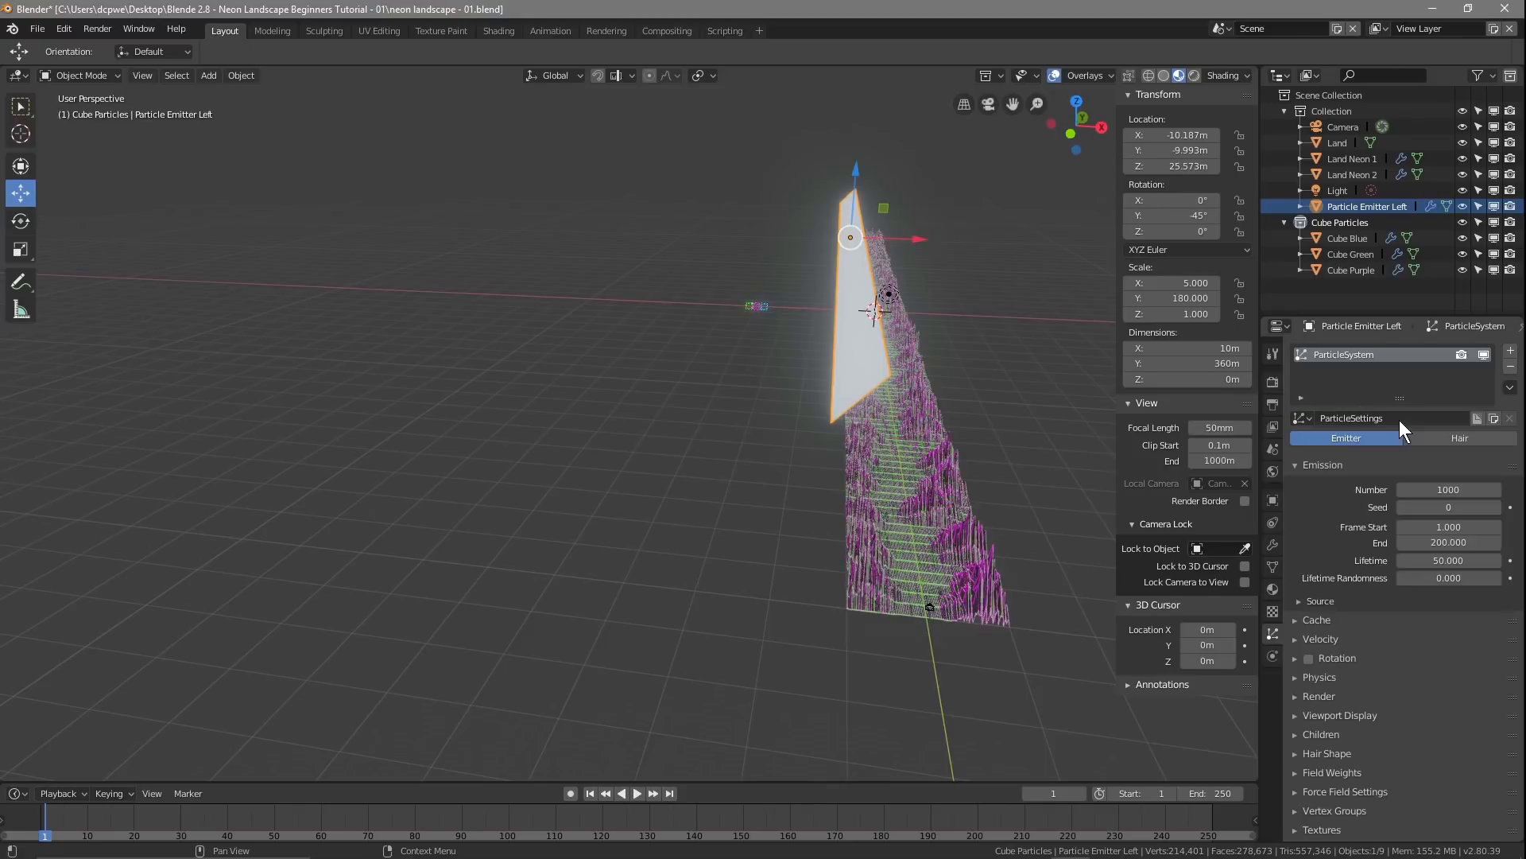
pyautogui.click(1439, 490)
pyautogui.write('500')
pyautogui.press('Return')
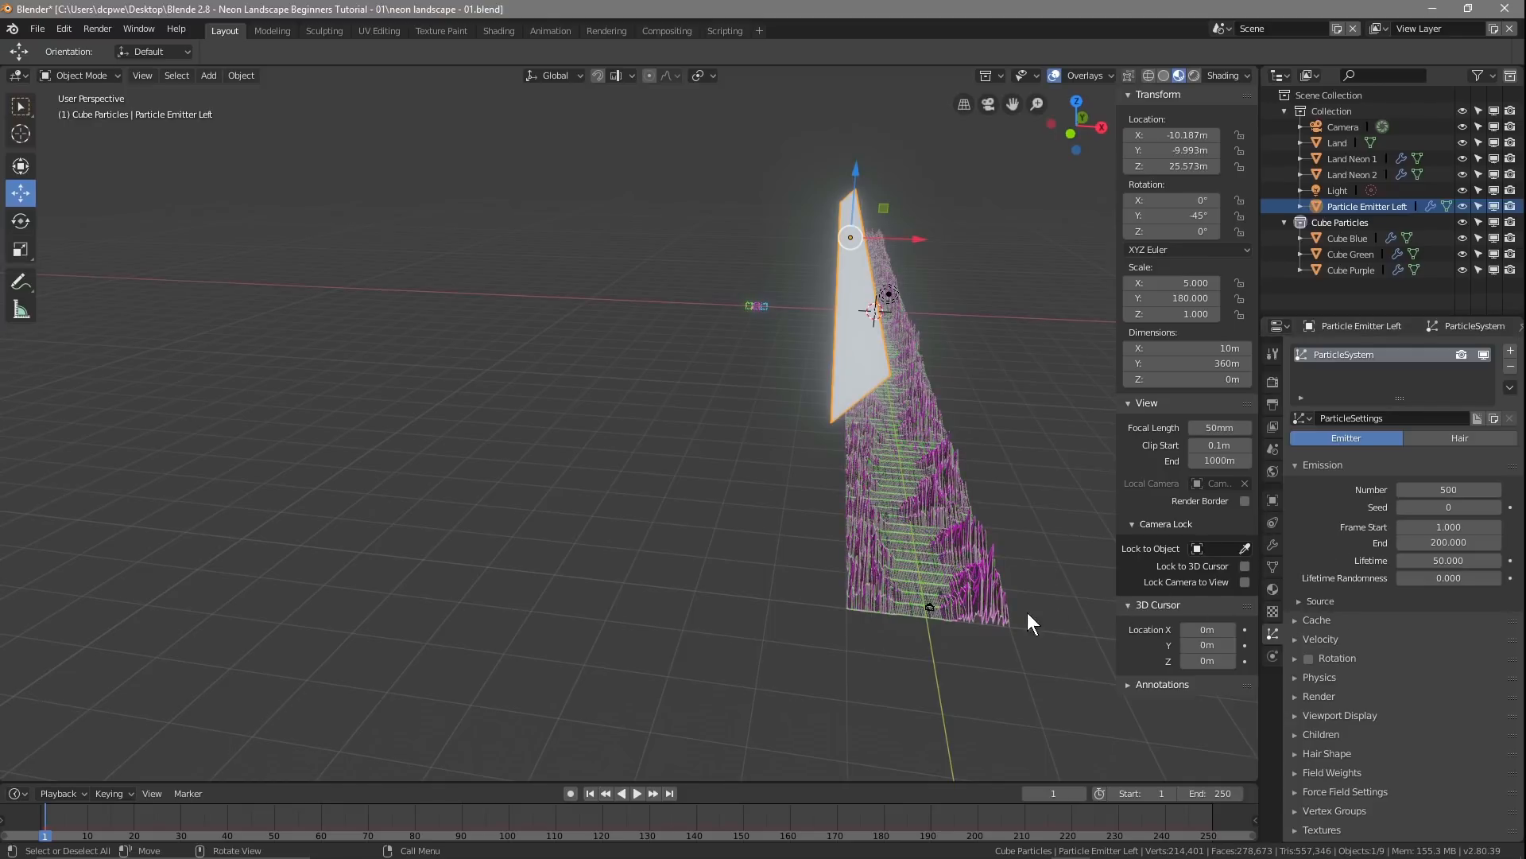
# Step: Render the emitter's particles as Collection, with a scale of 1.000 and a scale randomness of 1.000
pyautogui.moveTo(998, 677); pyautogui.dragTo(989, 650, button='middle')
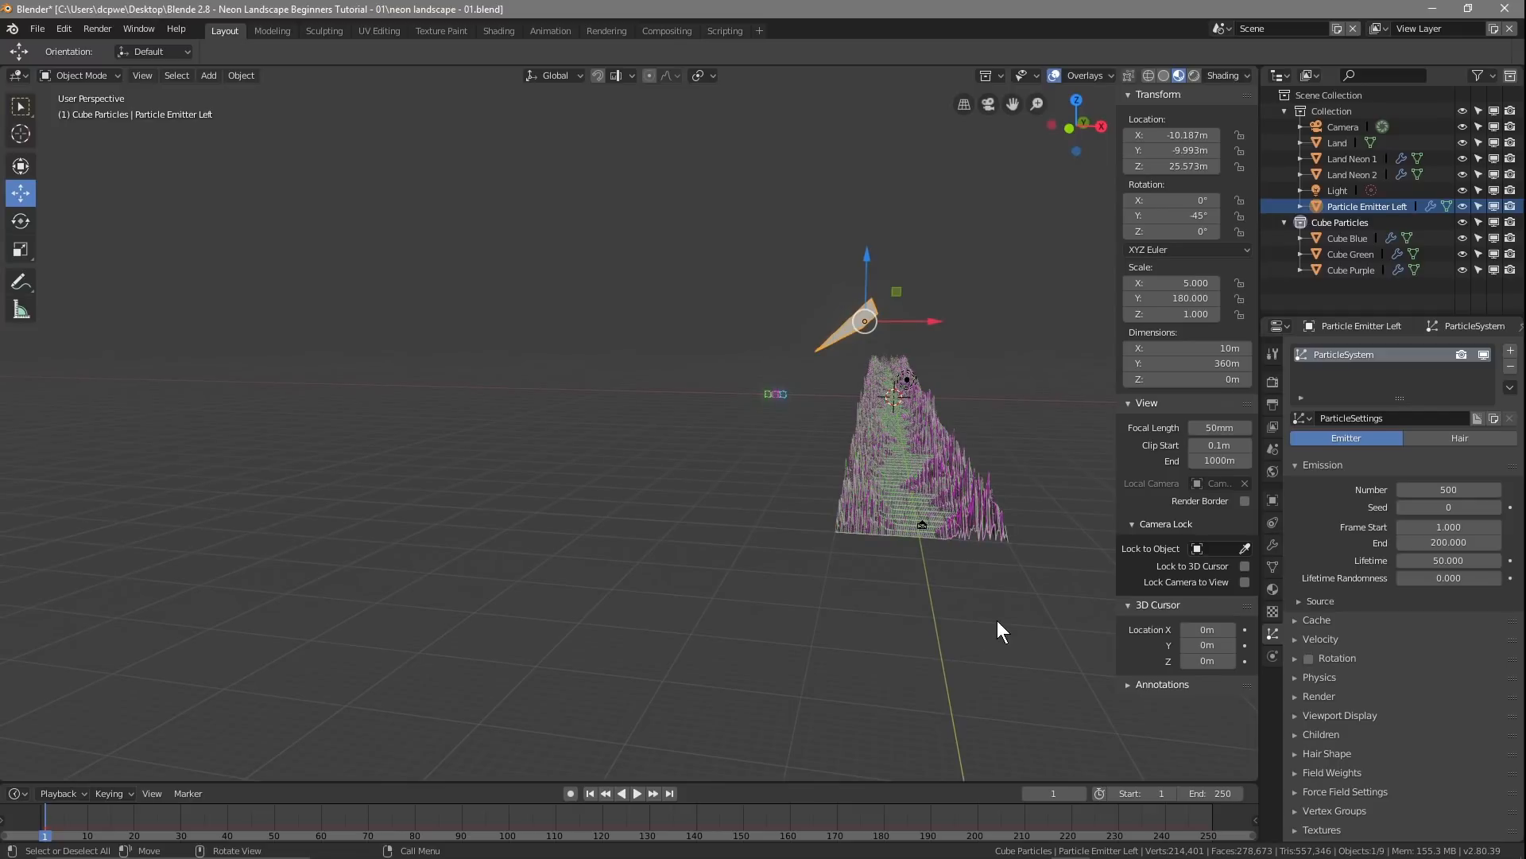
pyautogui.press('KP_0')
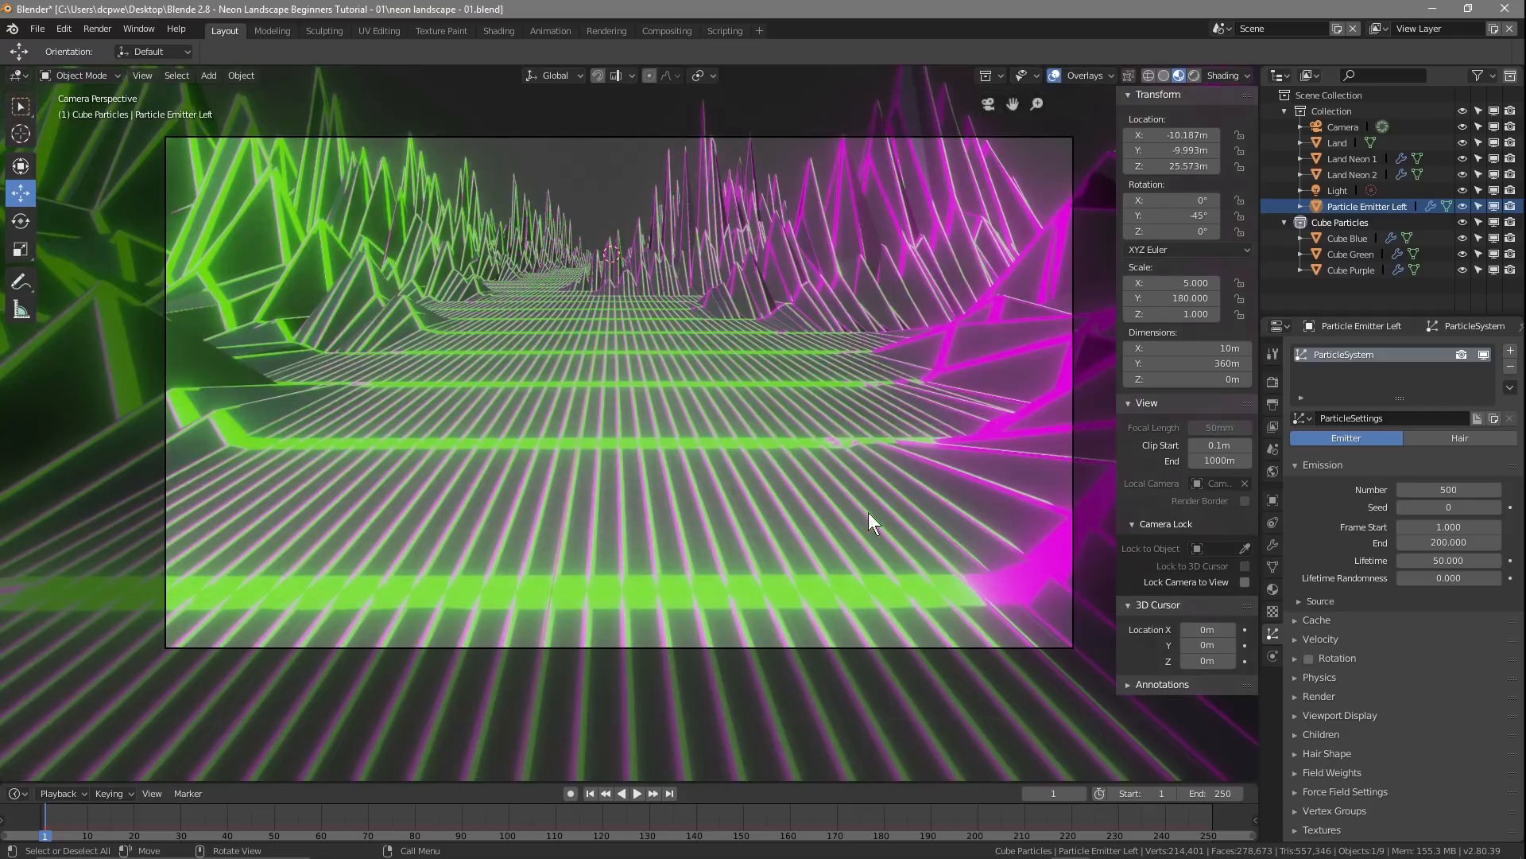
pyautogui.scroll(-4, 564, 256)
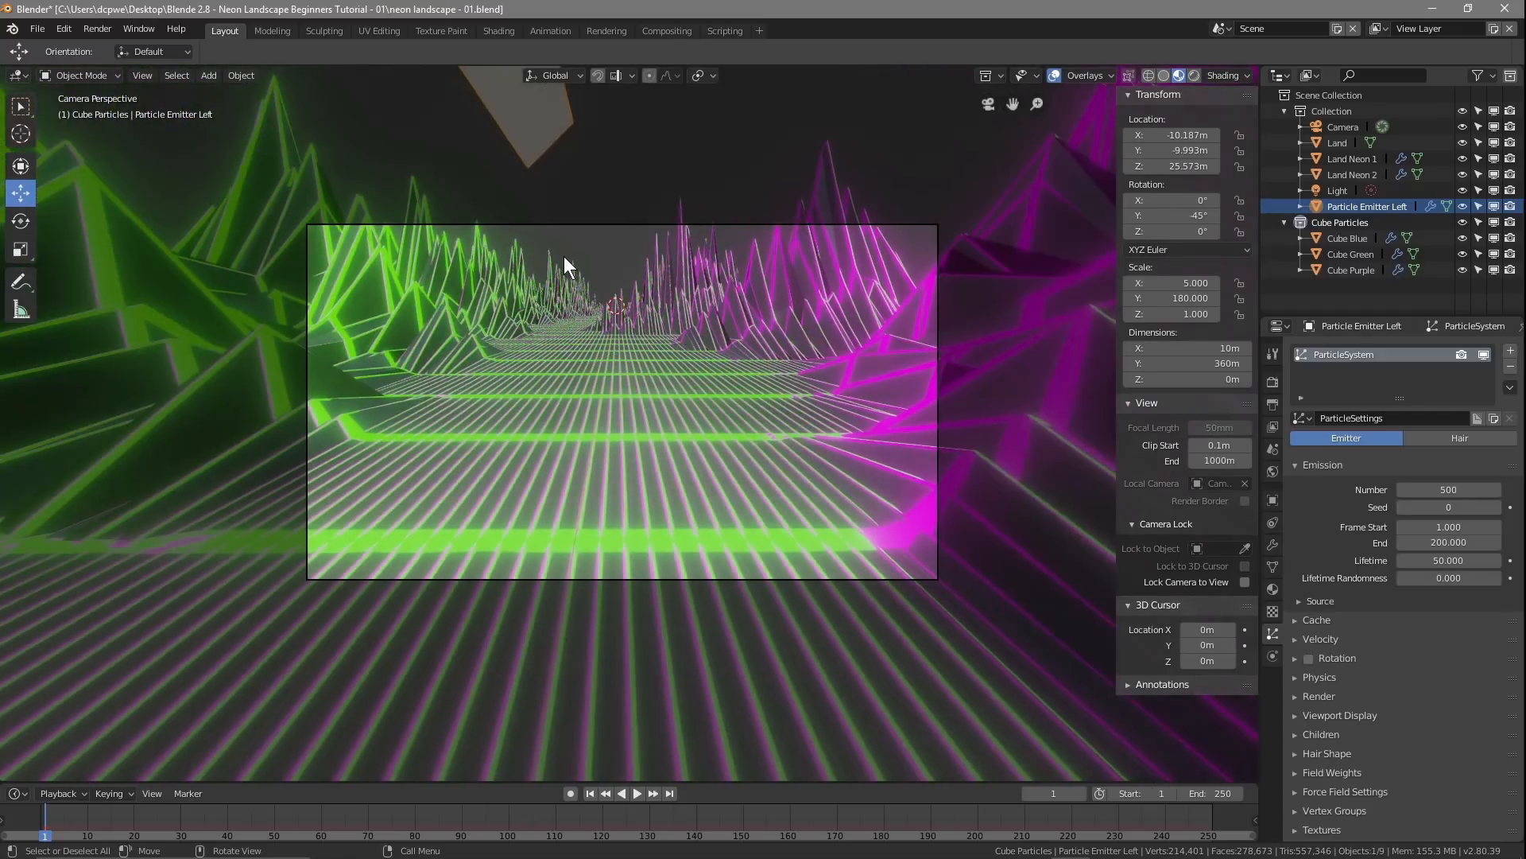
pyautogui.scroll(-1, 564, 256)
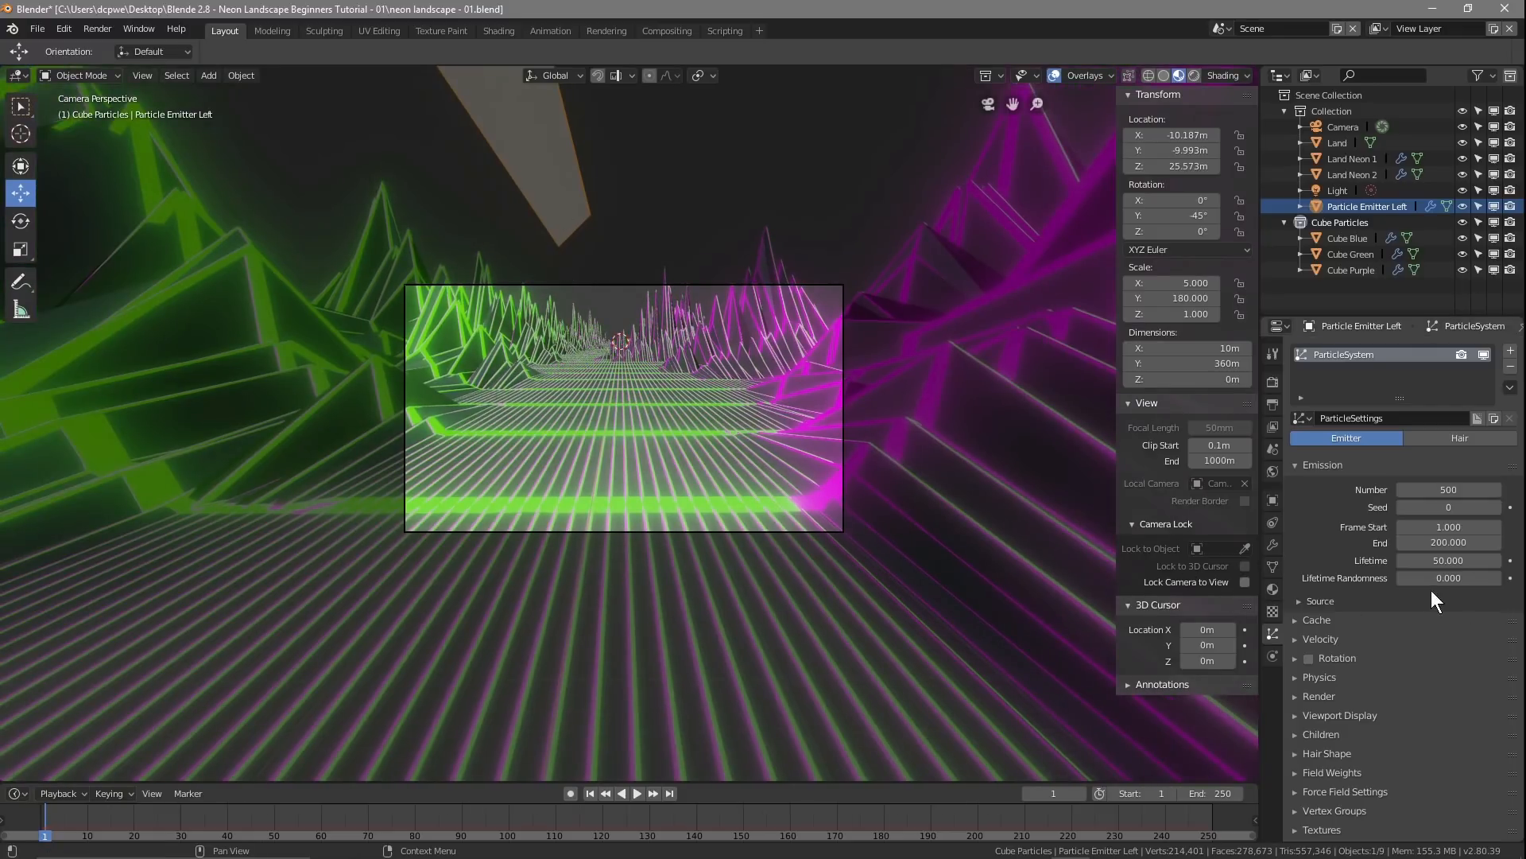
pyautogui.scroll(-1, 1360, 701)
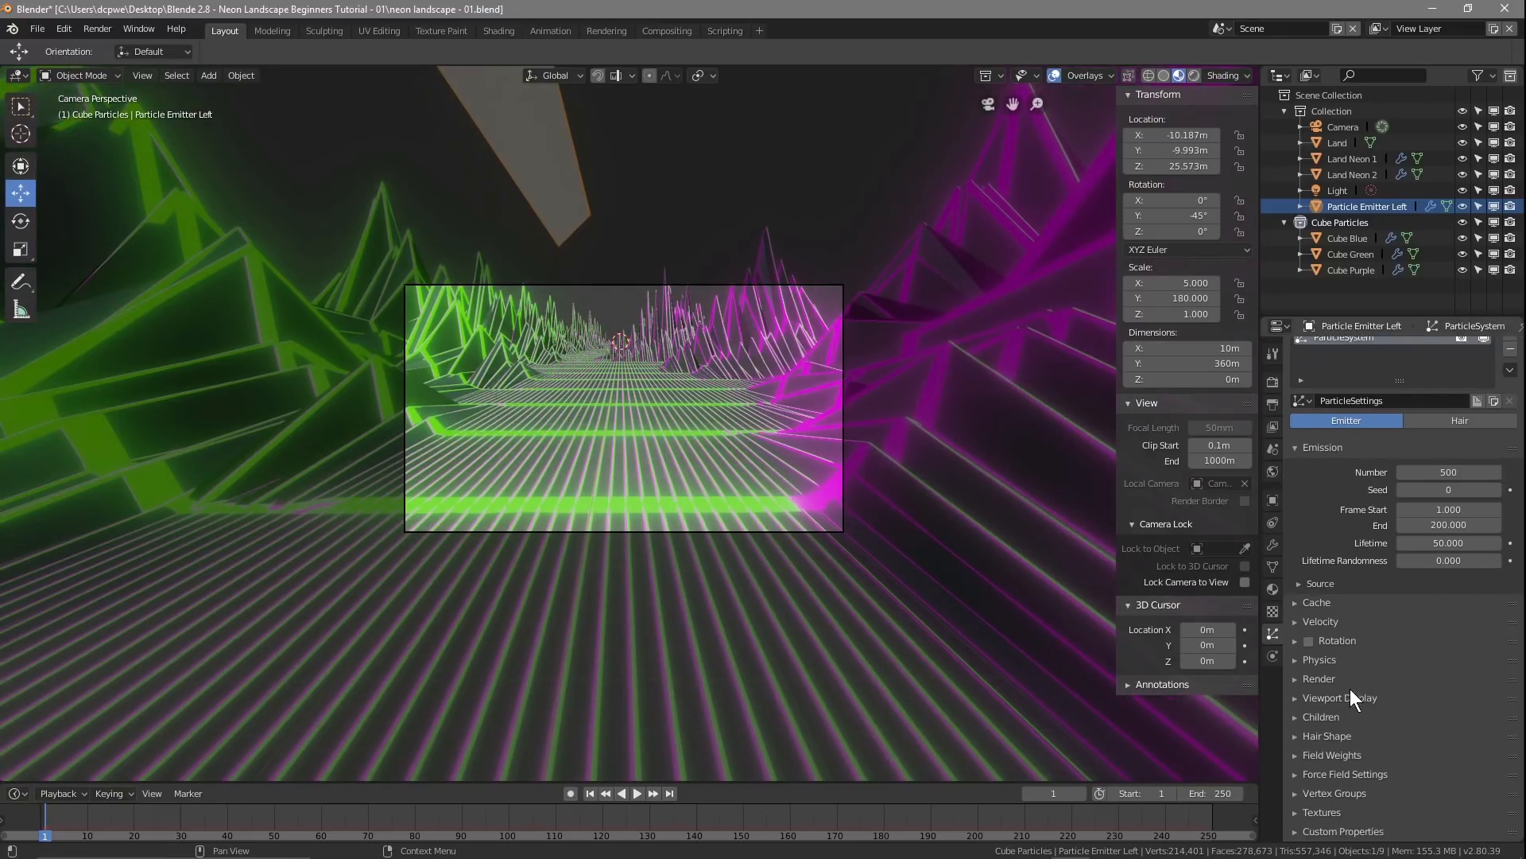
pyautogui.click(1308, 679)
pyautogui.scroll(-4, 1410, 703)
pyautogui.click(1429, 577)
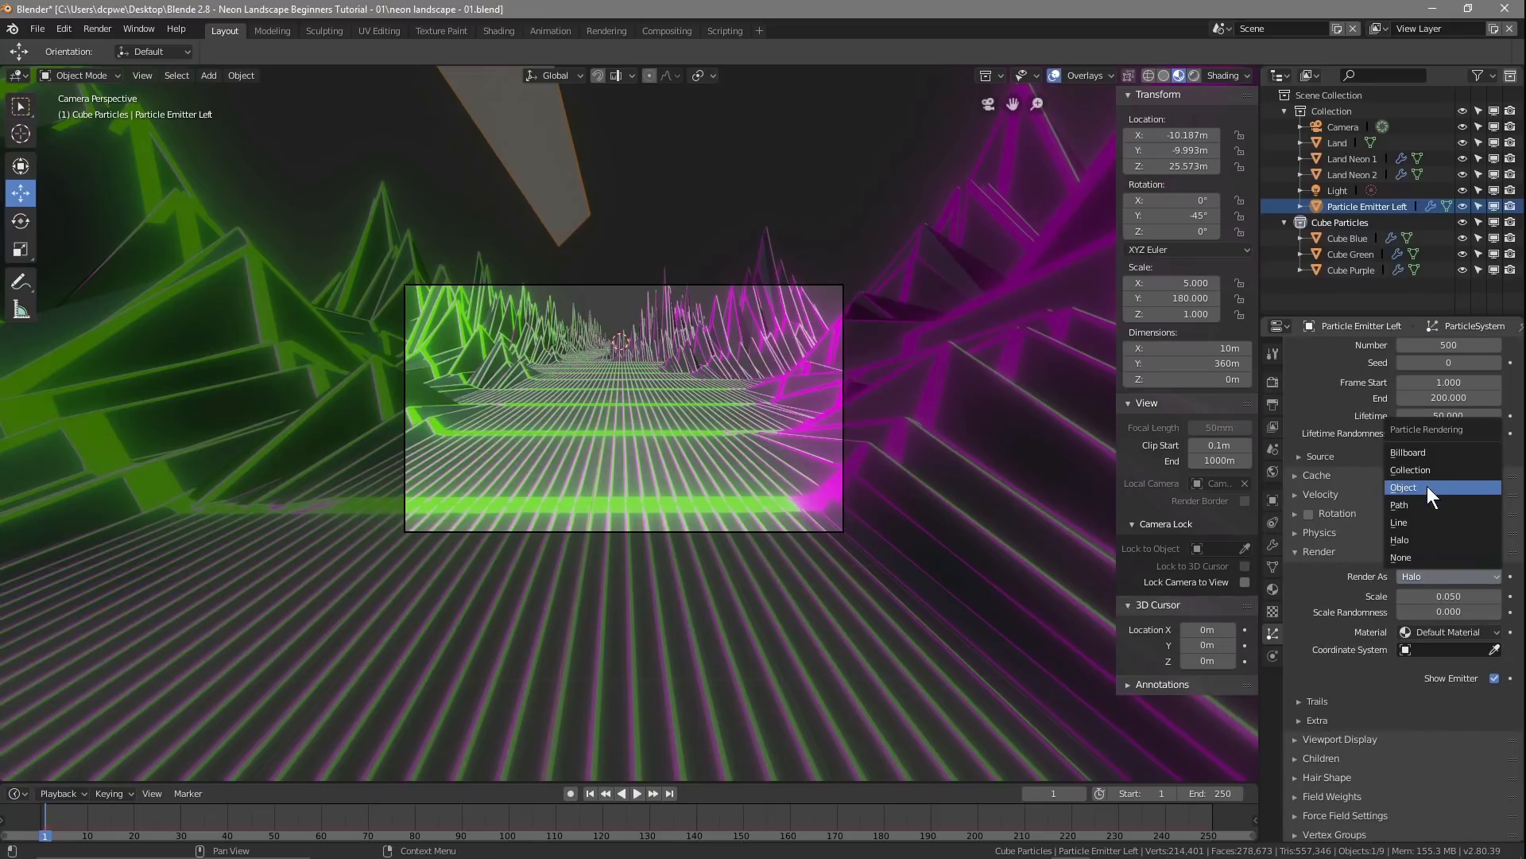
pyautogui.click(1423, 470)
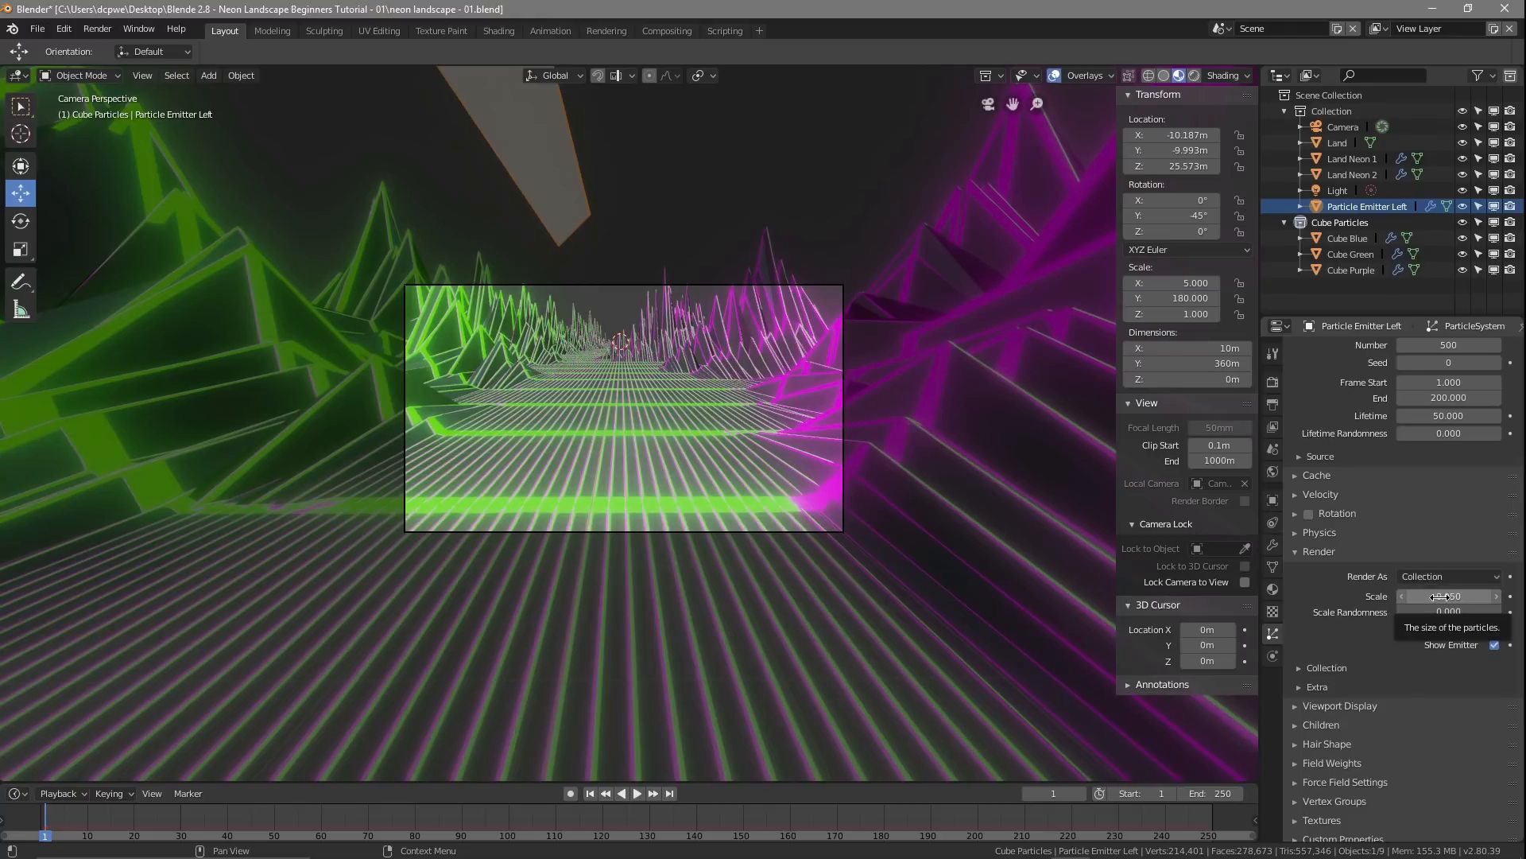
pyautogui.moveTo(1464, 596); pyautogui.dragTo(1525, 613)
pyautogui.click(1494, 597)
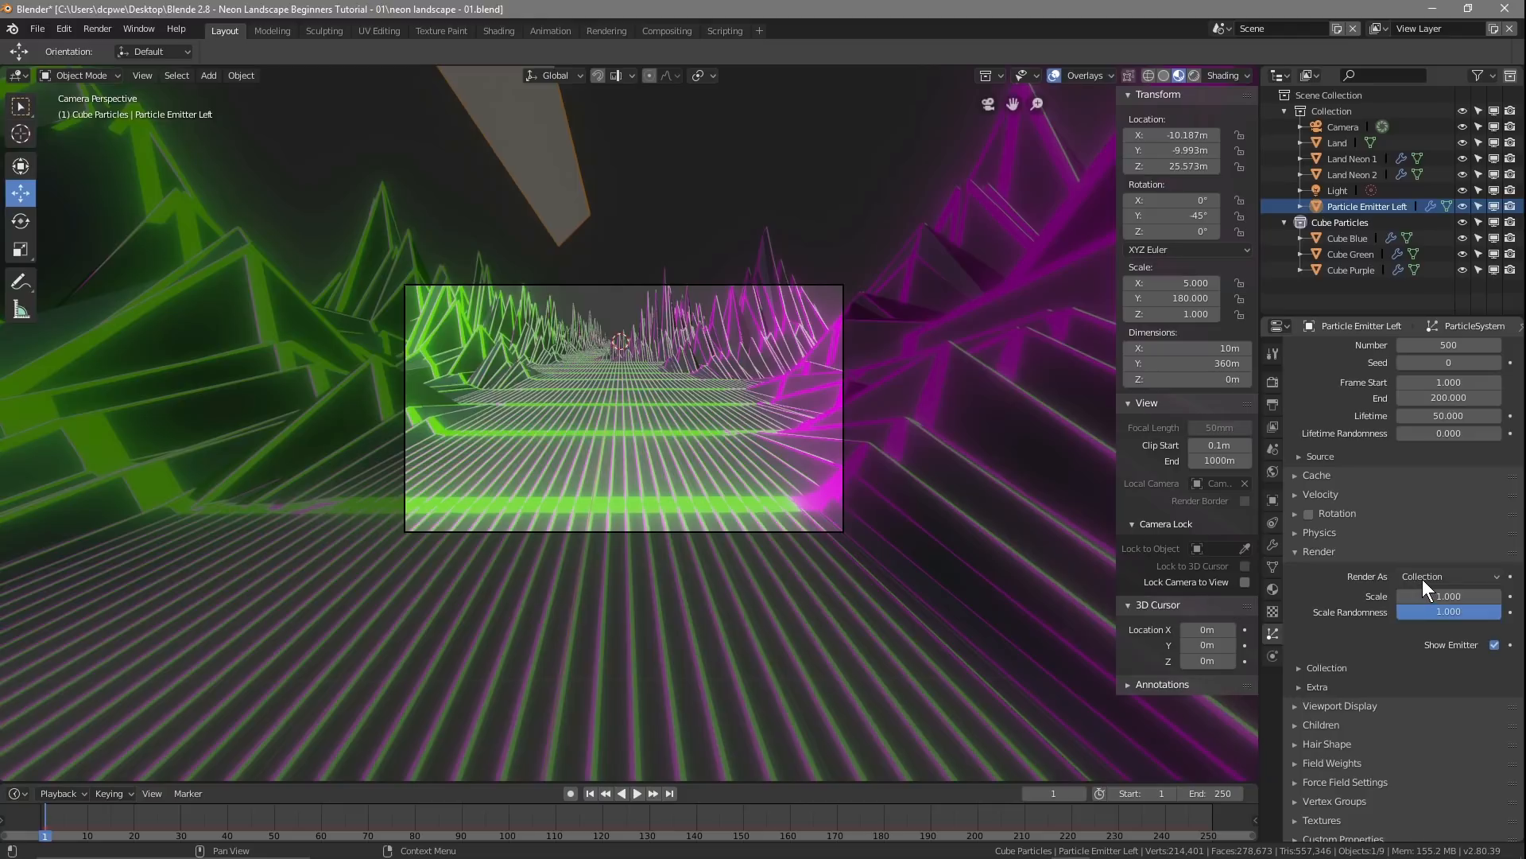
# Step: Assign Cube Particles as the duplicated collection for the particle rendering
pyautogui.click(1299, 668)
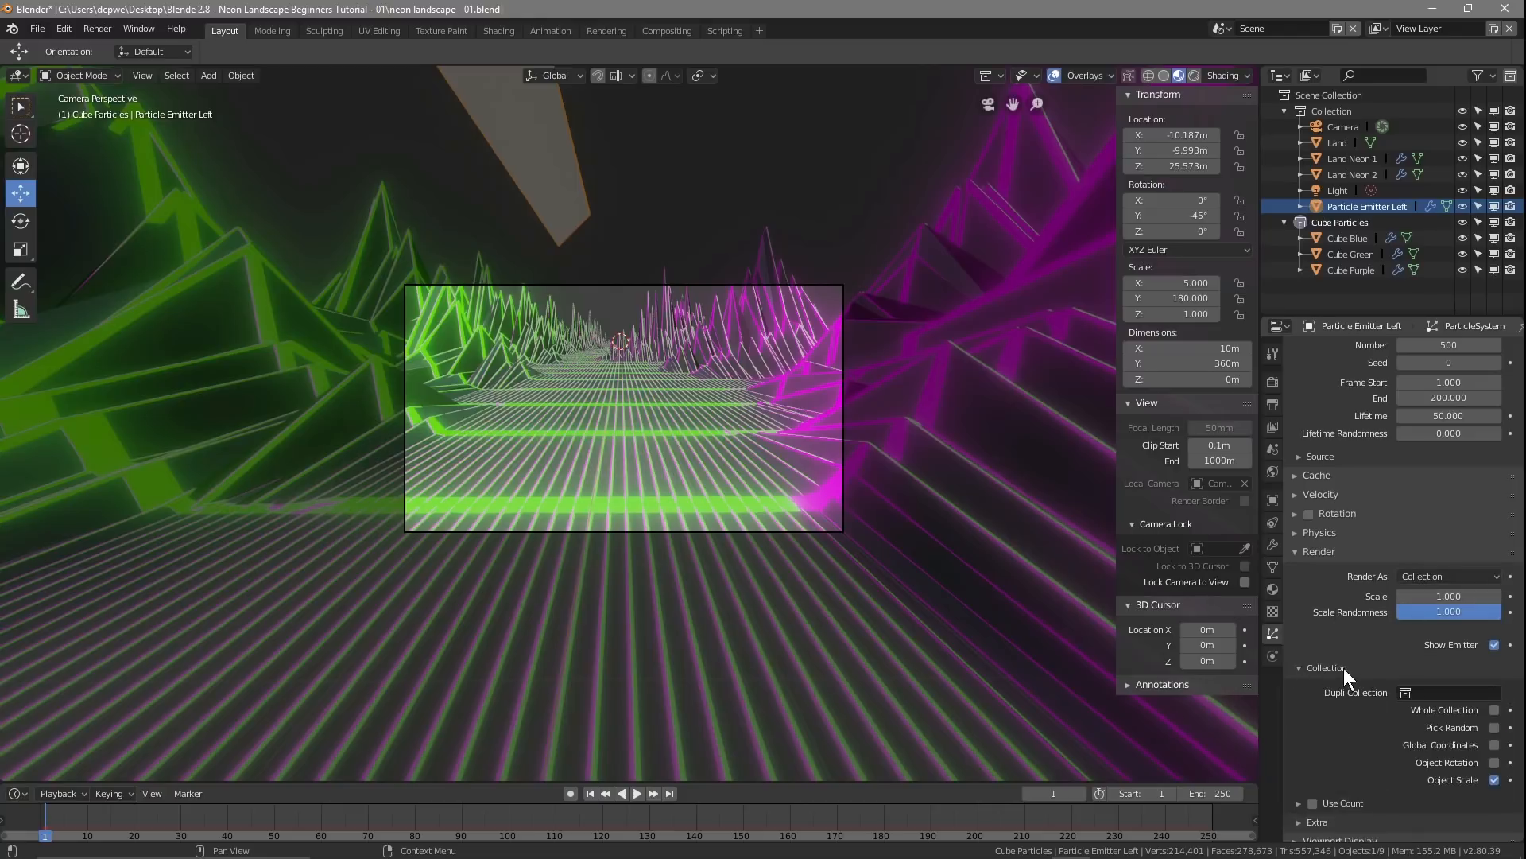
pyautogui.click(1405, 694)
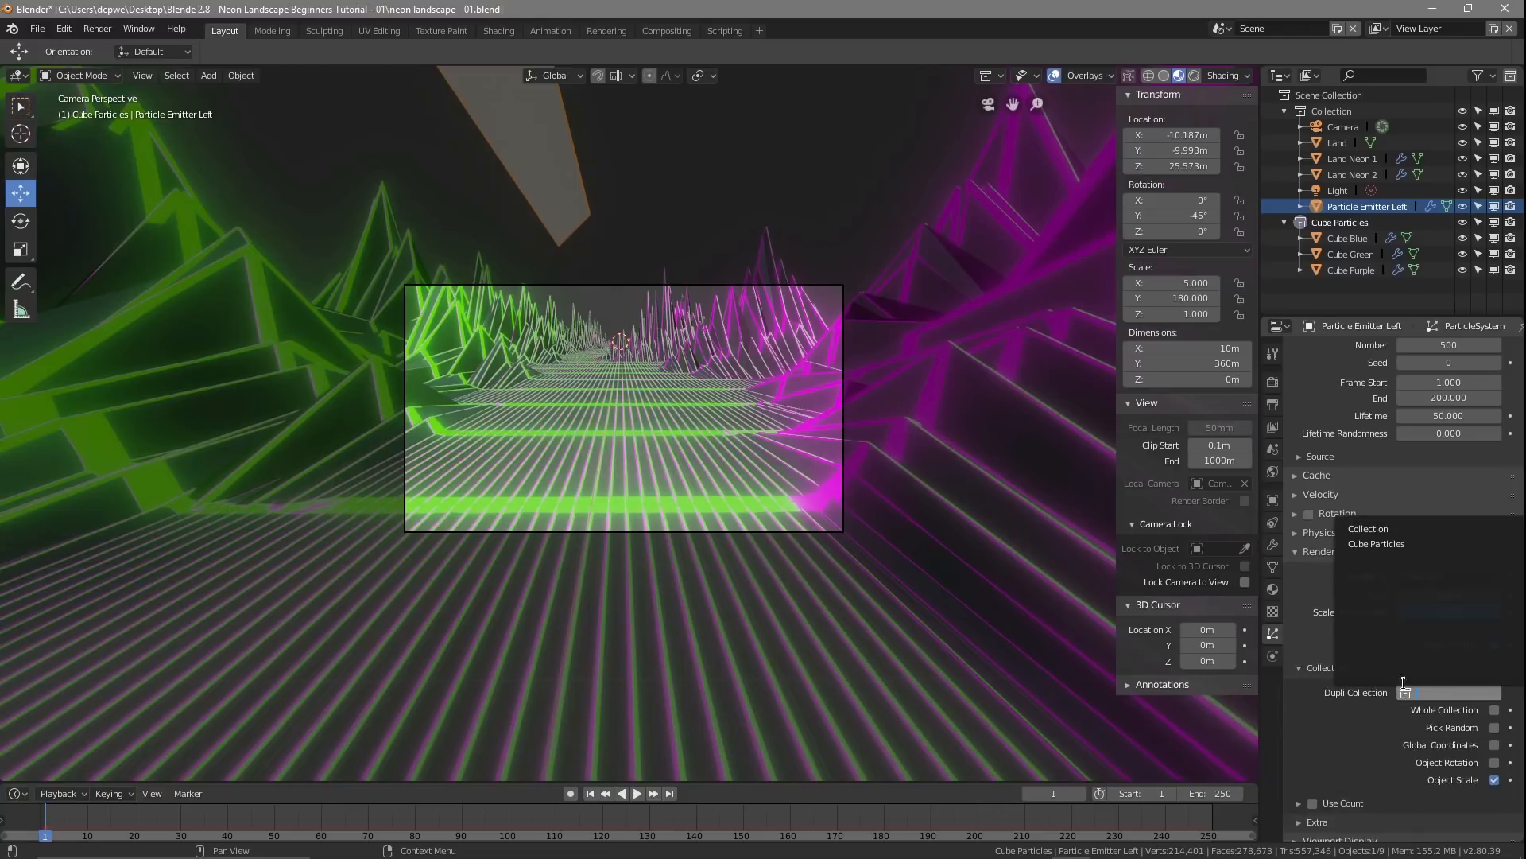
pyautogui.click(1359, 546)
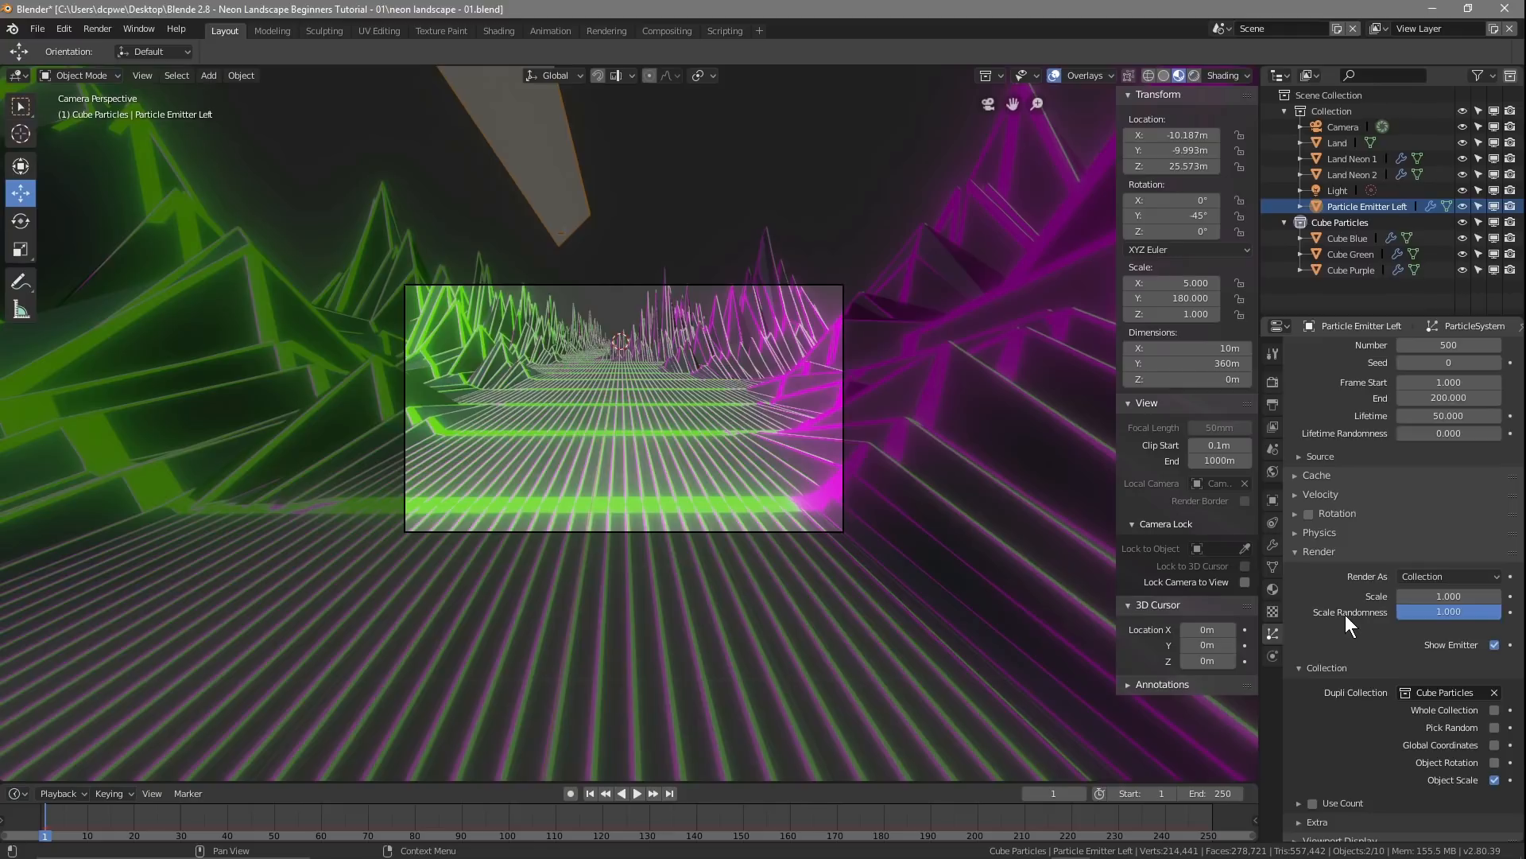
# Step: Set the particles' normal velocity to 2 and save the file
pyautogui.click(1306, 496)
pyautogui.doubleClick(1447, 519)
pyautogui.write('1.0')
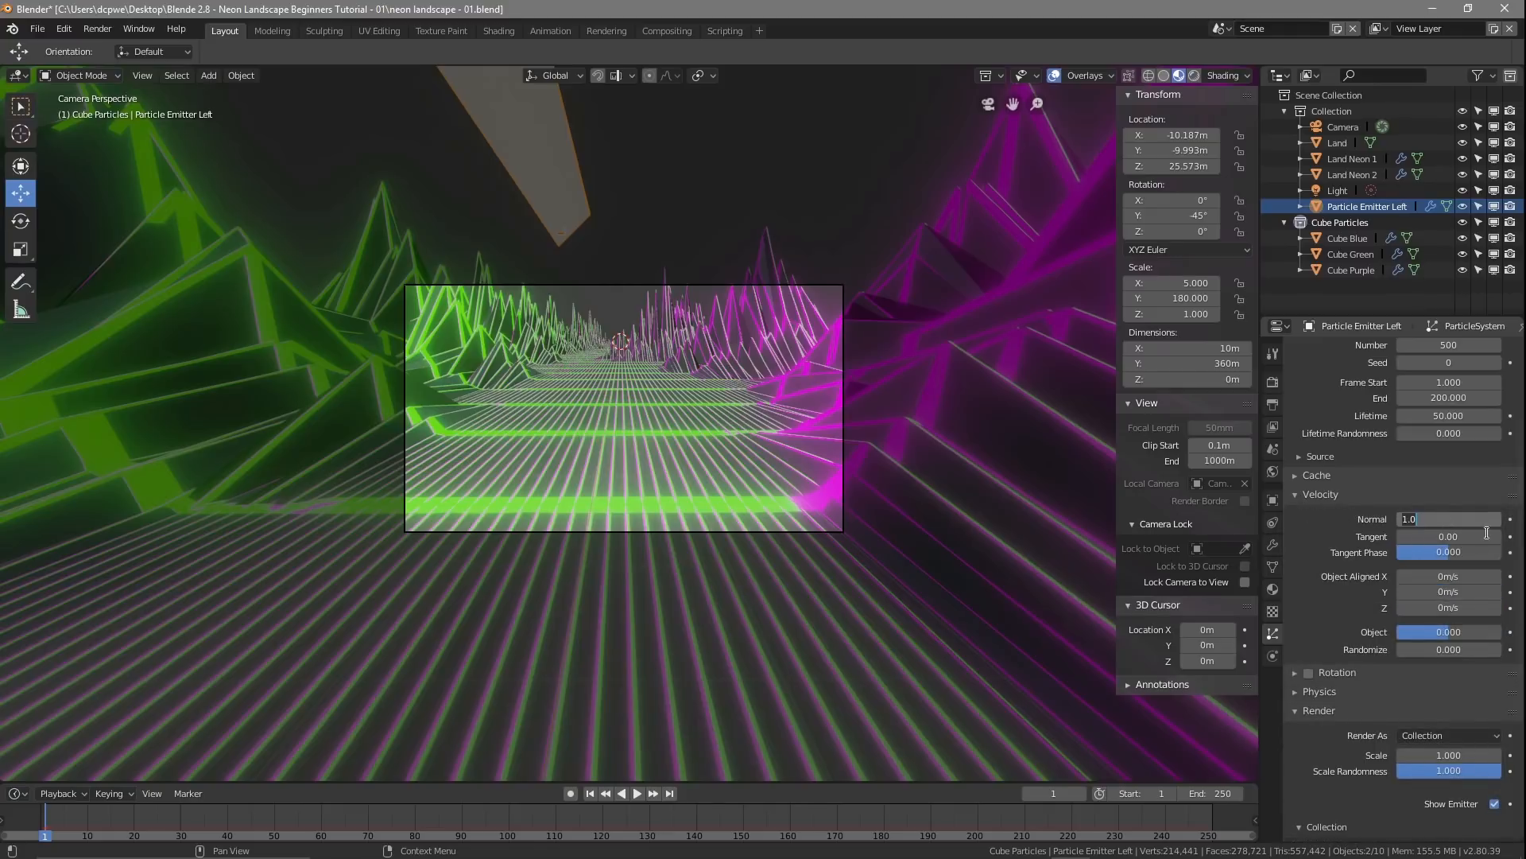
pyautogui.write('3')
pyautogui.write('2')
pyautogui.press('Return')
pyautogui.click(32, 31)
pyautogui.click(70, 146)
# Step: Enable particle rotation with the Normal orientation axis and Randomize at 1.000, and save the file
pyautogui.click(1294, 673)
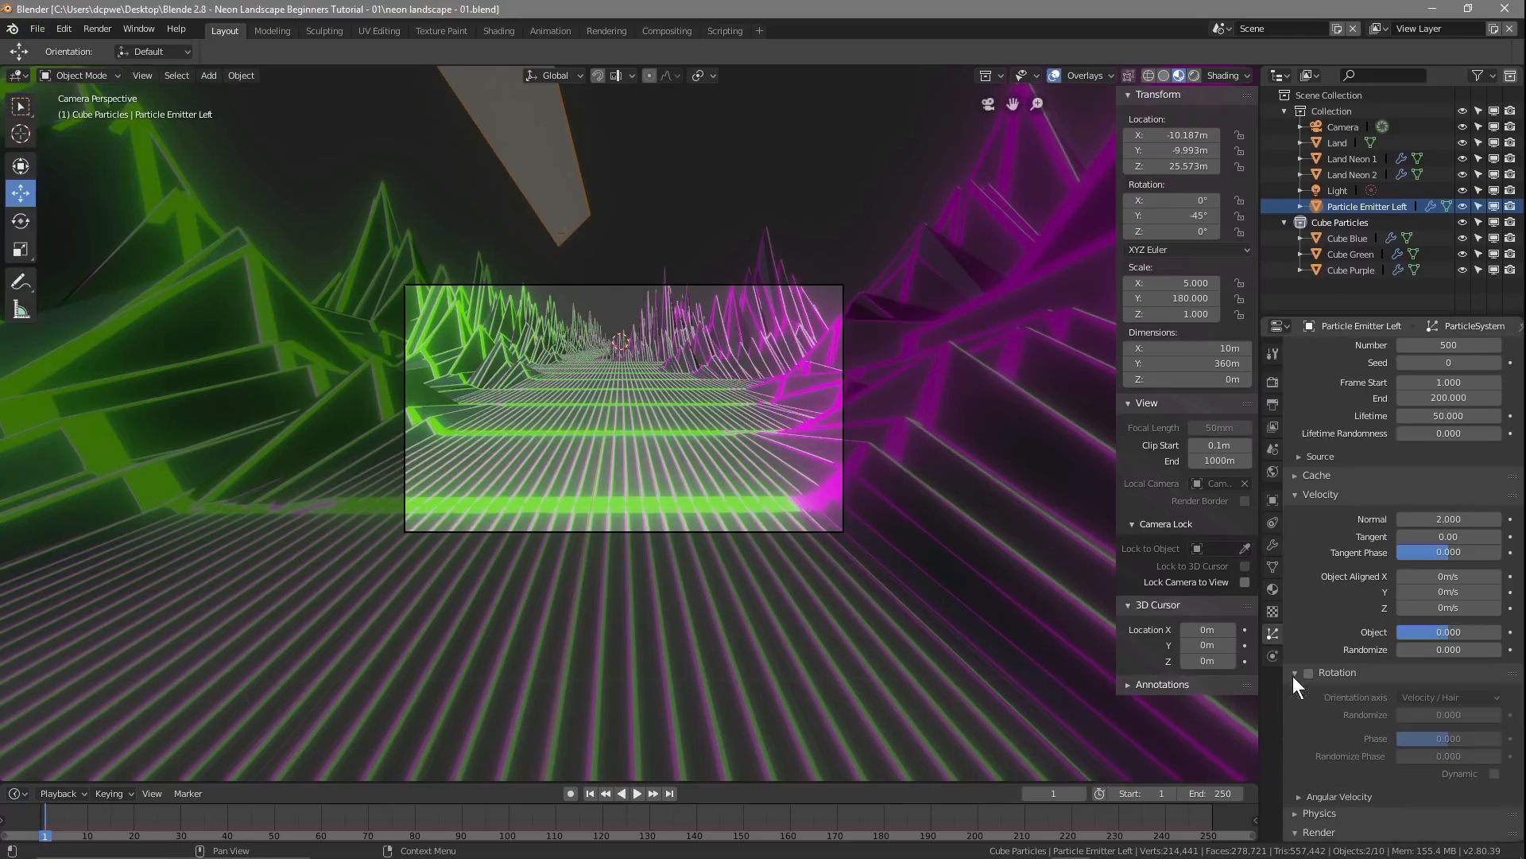
pyautogui.click(1310, 672)
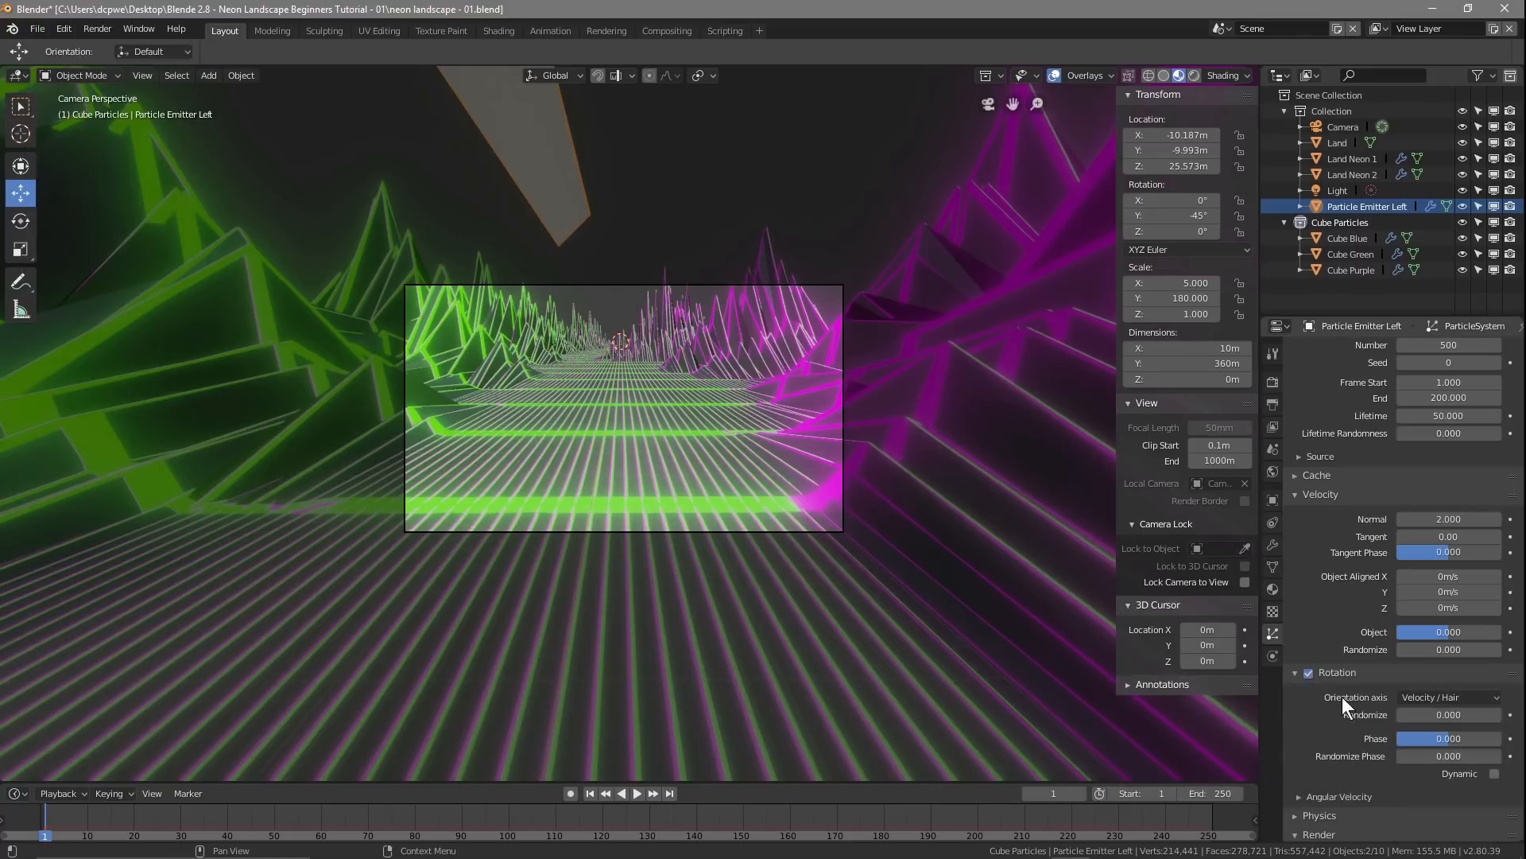
pyautogui.click(1435, 698)
pyautogui.click(1434, 660)
pyautogui.moveTo(1433, 716); pyautogui.dragTo(1506, 716)
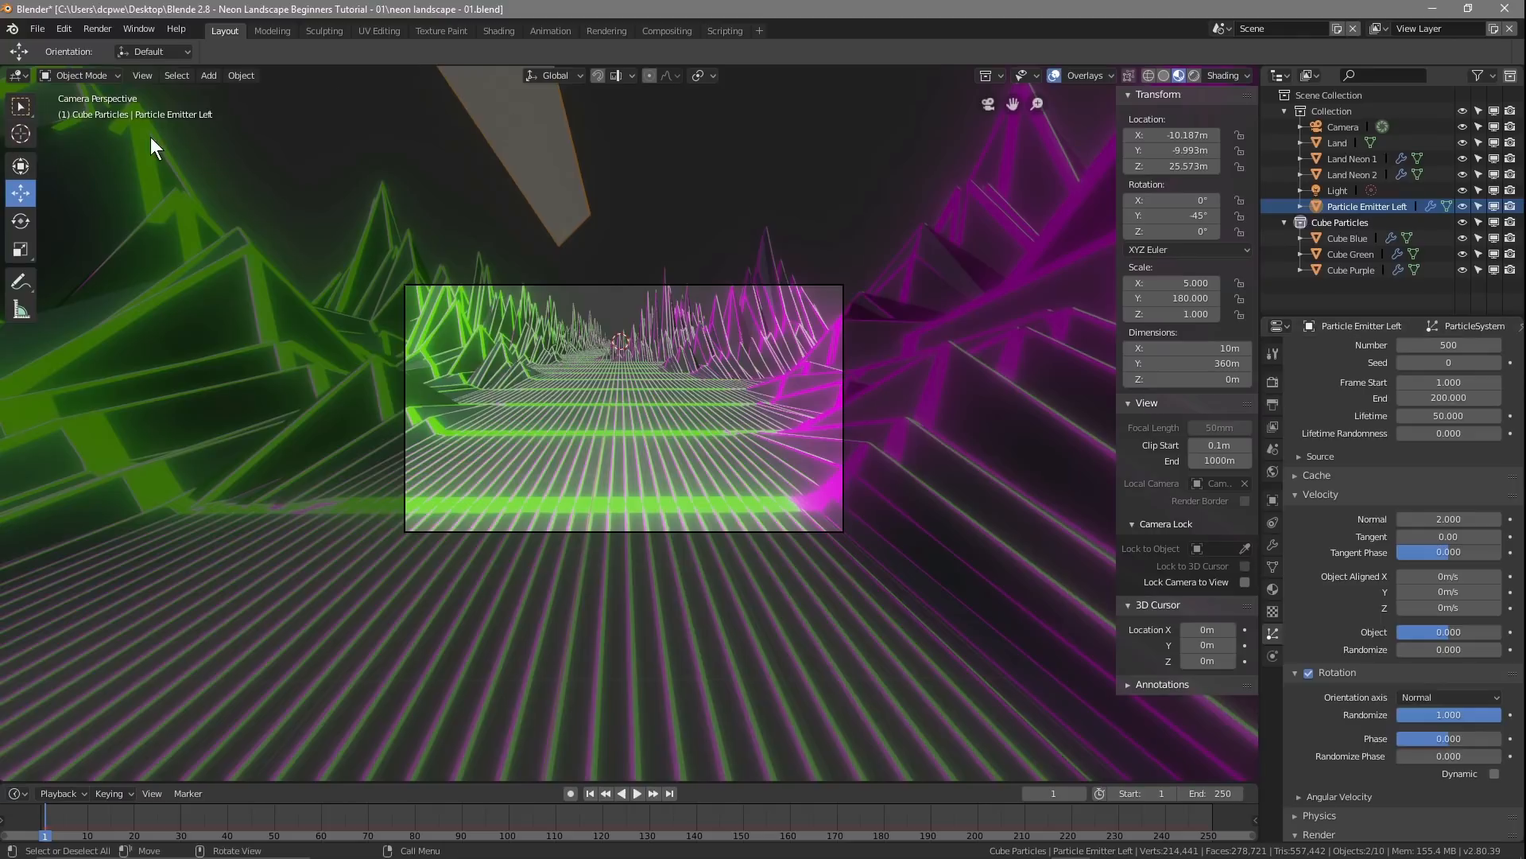
pyautogui.click(38, 30)
pyautogui.click(68, 151)
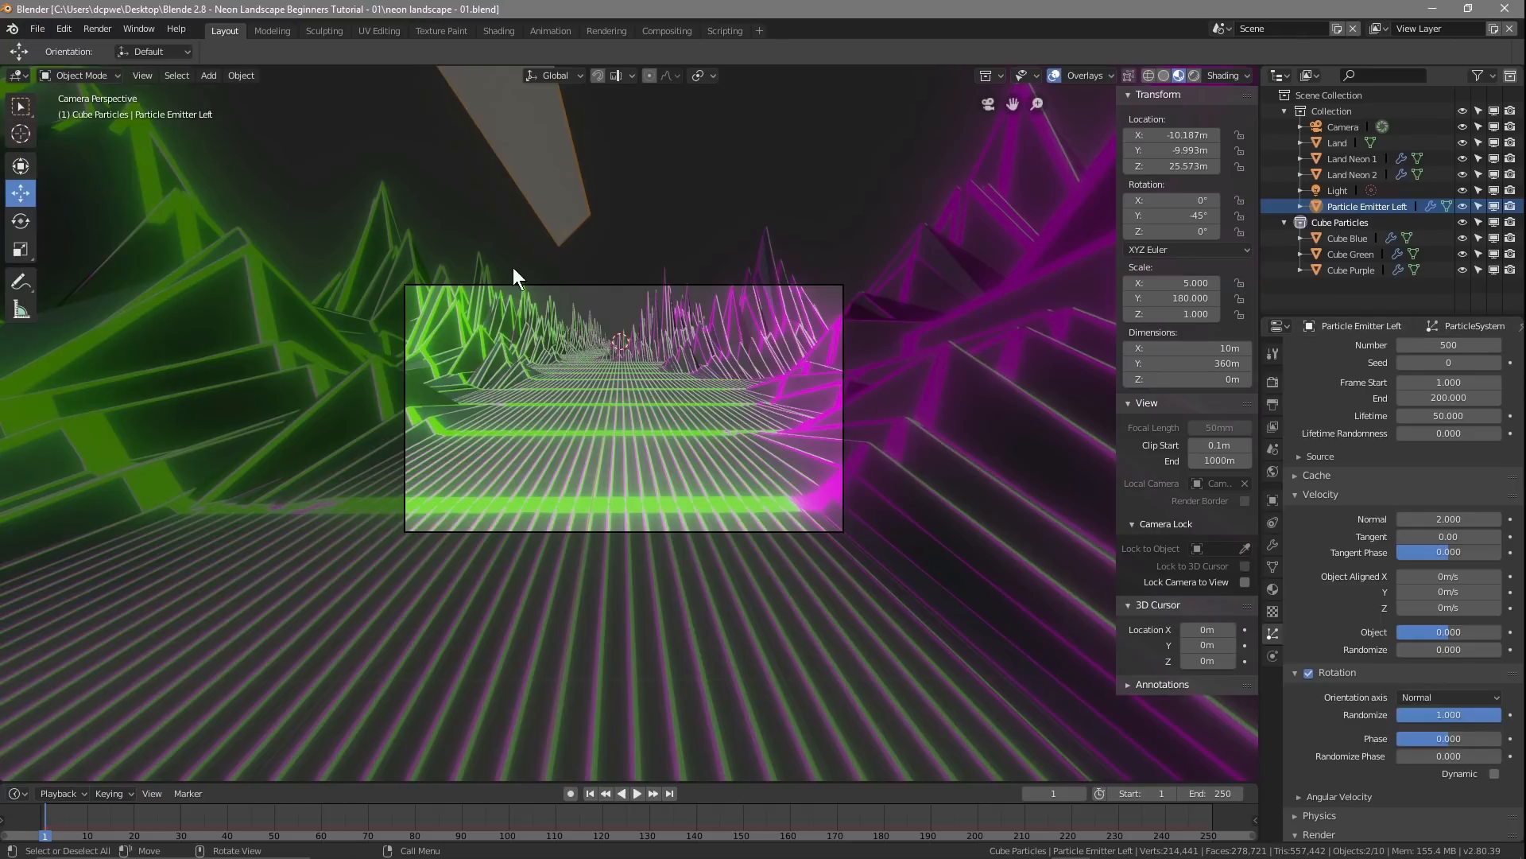
# Step: Set the Brownian force in the particle physics to 5
pyautogui.click(1316, 476)
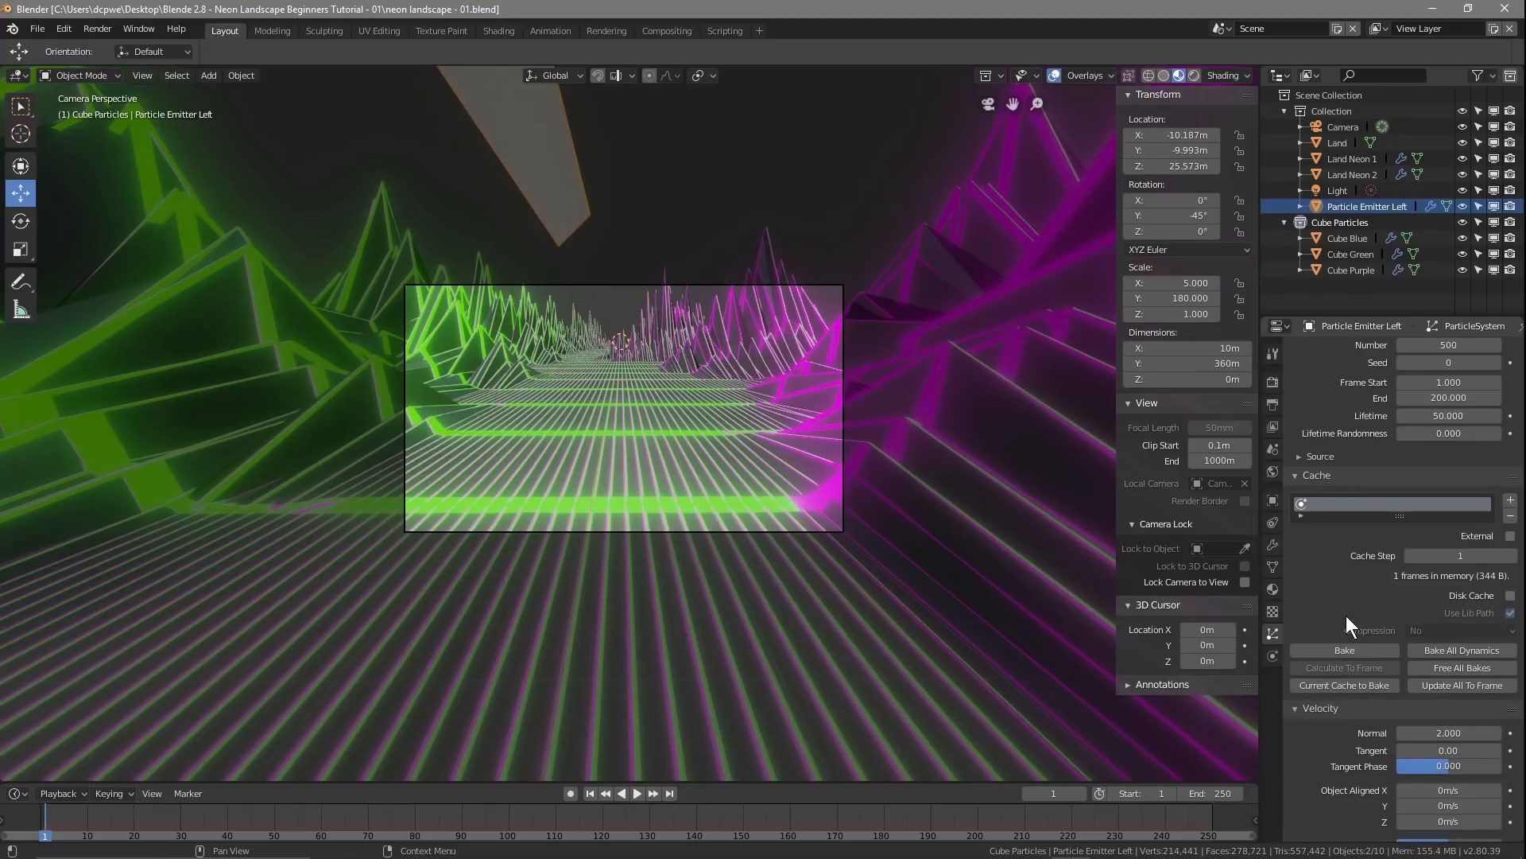
pyautogui.scroll(-12, 1349, 612)
pyautogui.scroll(-3, 1305, 688)
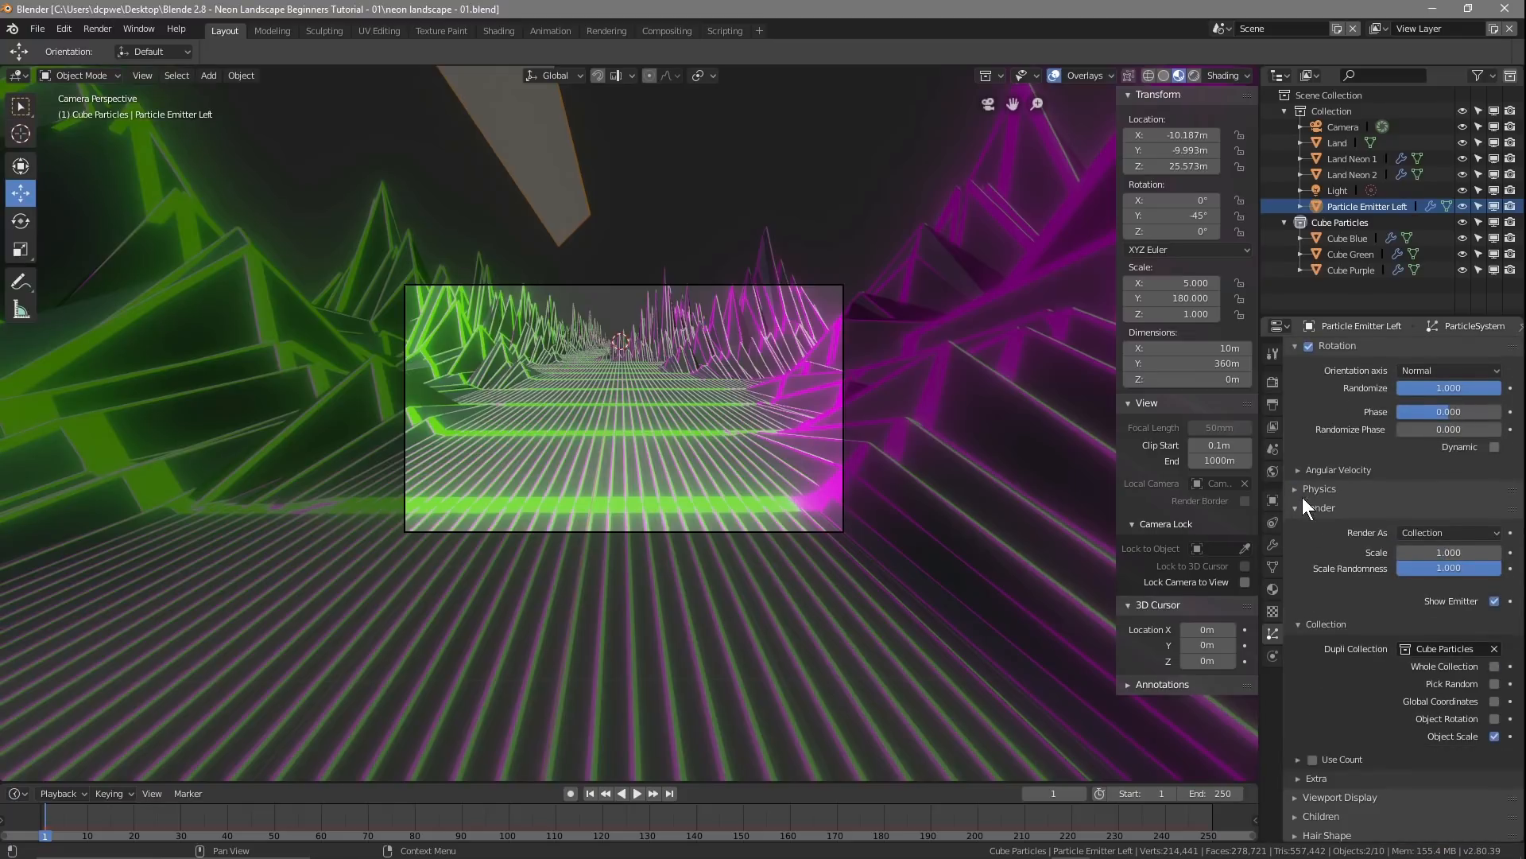
pyautogui.click(1305, 492)
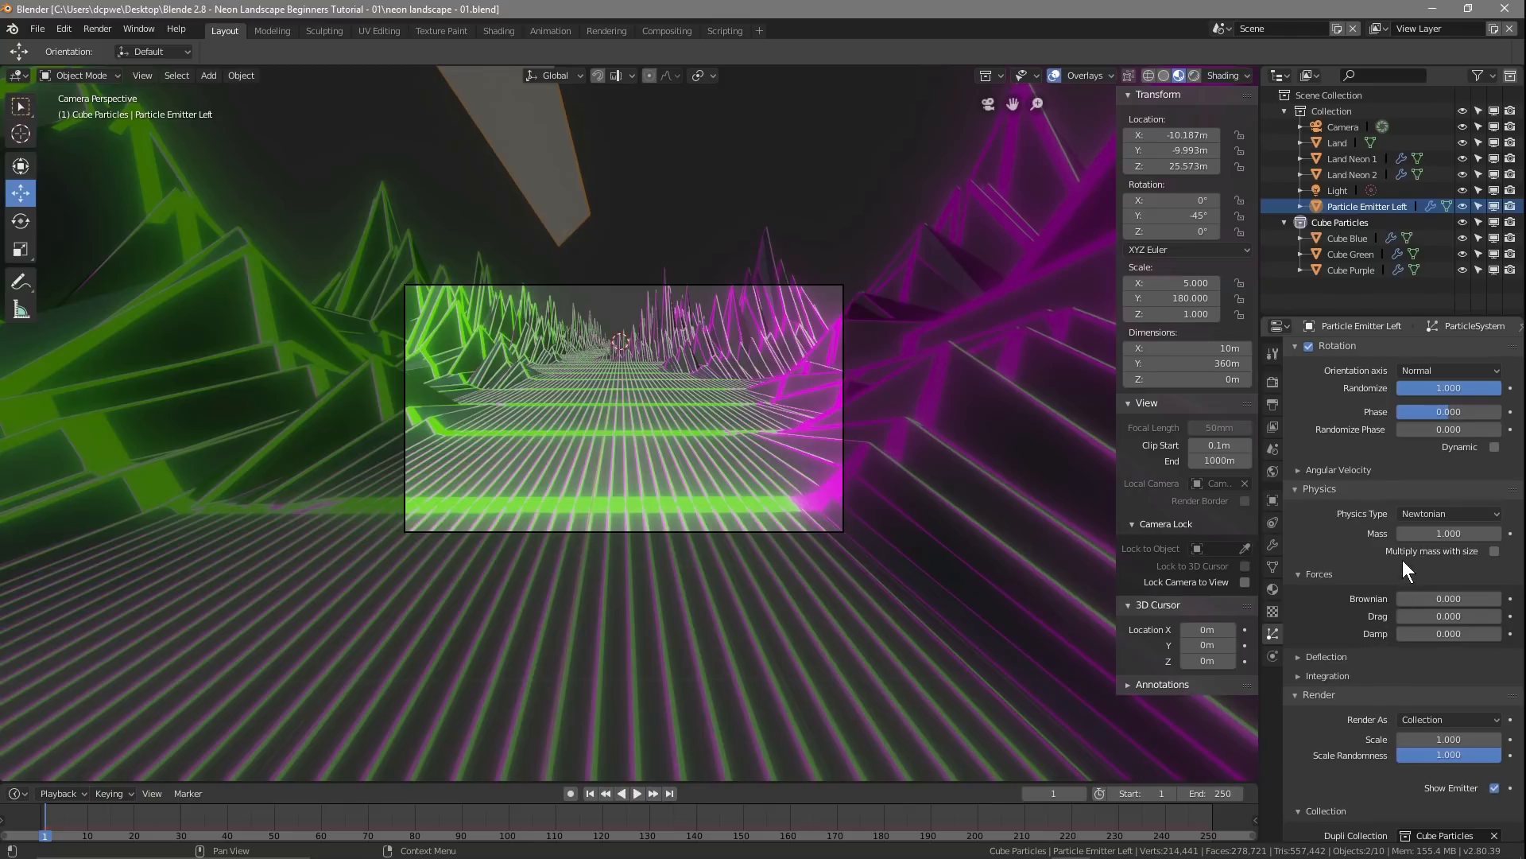
pyautogui.moveTo(1429, 599)
pyautogui.mouseDown()
pyautogui.moveTo(1463, 599)
pyautogui.moveTo(1429, 599)
pyautogui.mouseUp()
pyautogui.click(1429, 599)
pyautogui.write('5')
pyautogui.press('Return')
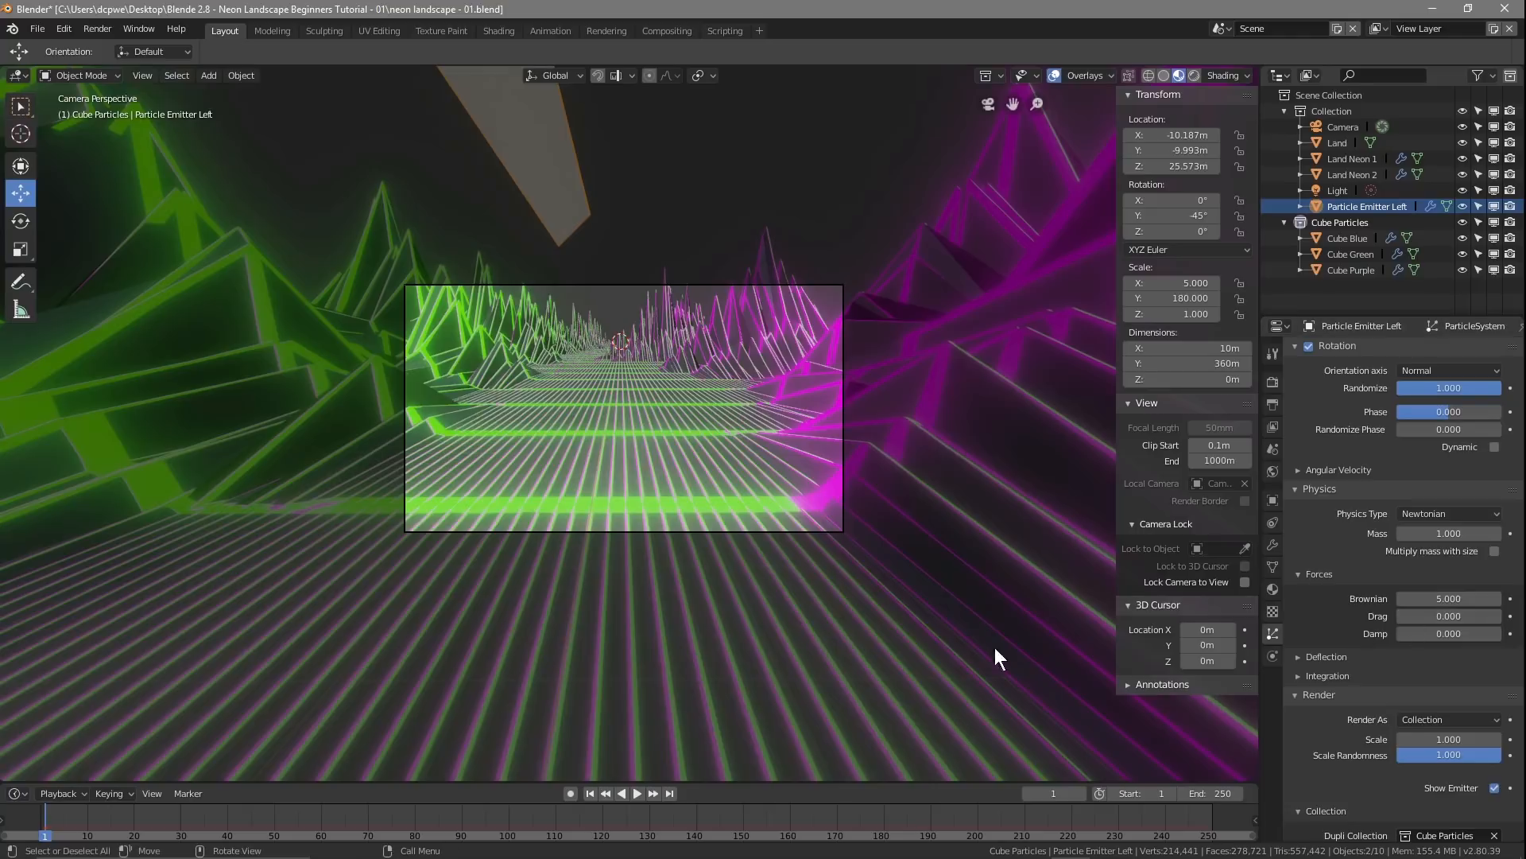
# Step: Preview a bake of all dynamics by playing the animation up to frame 80, and free the bake
pyautogui.scroll(10, 1357, 590)
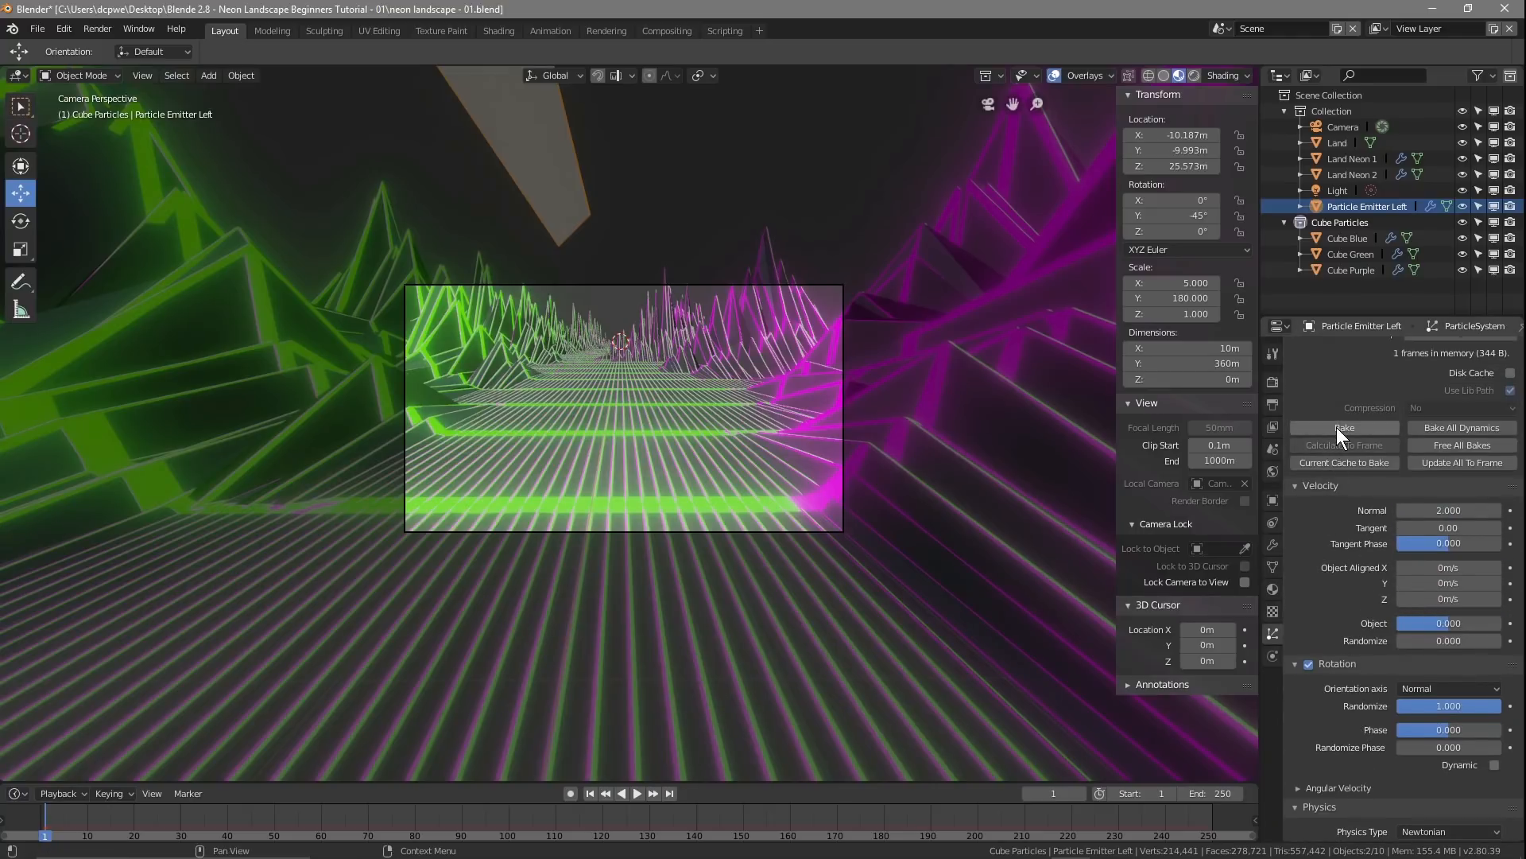
pyautogui.click(1450, 431)
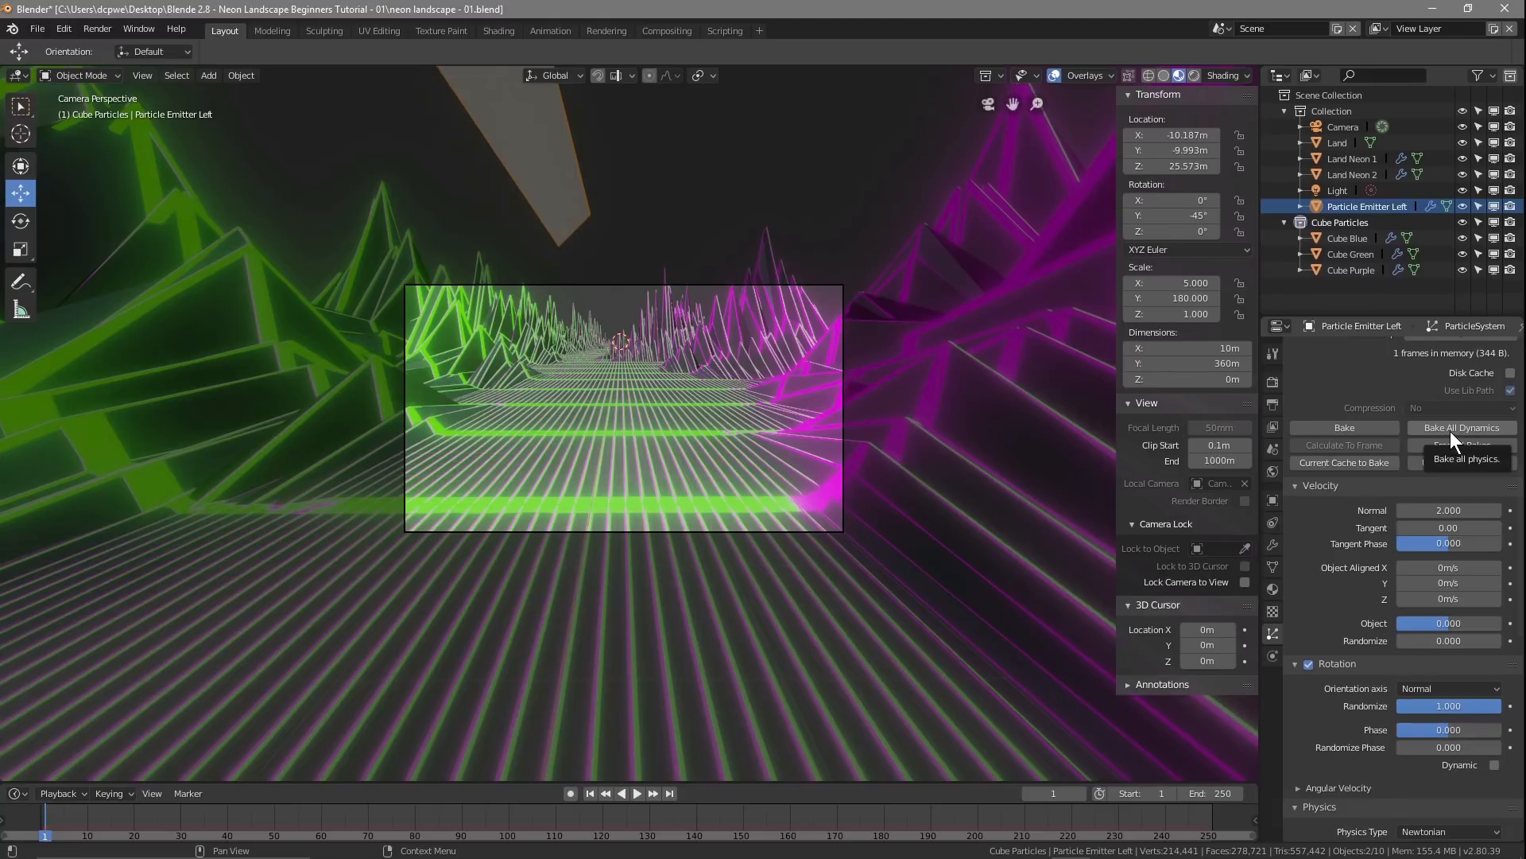
pyautogui.click(636, 794)
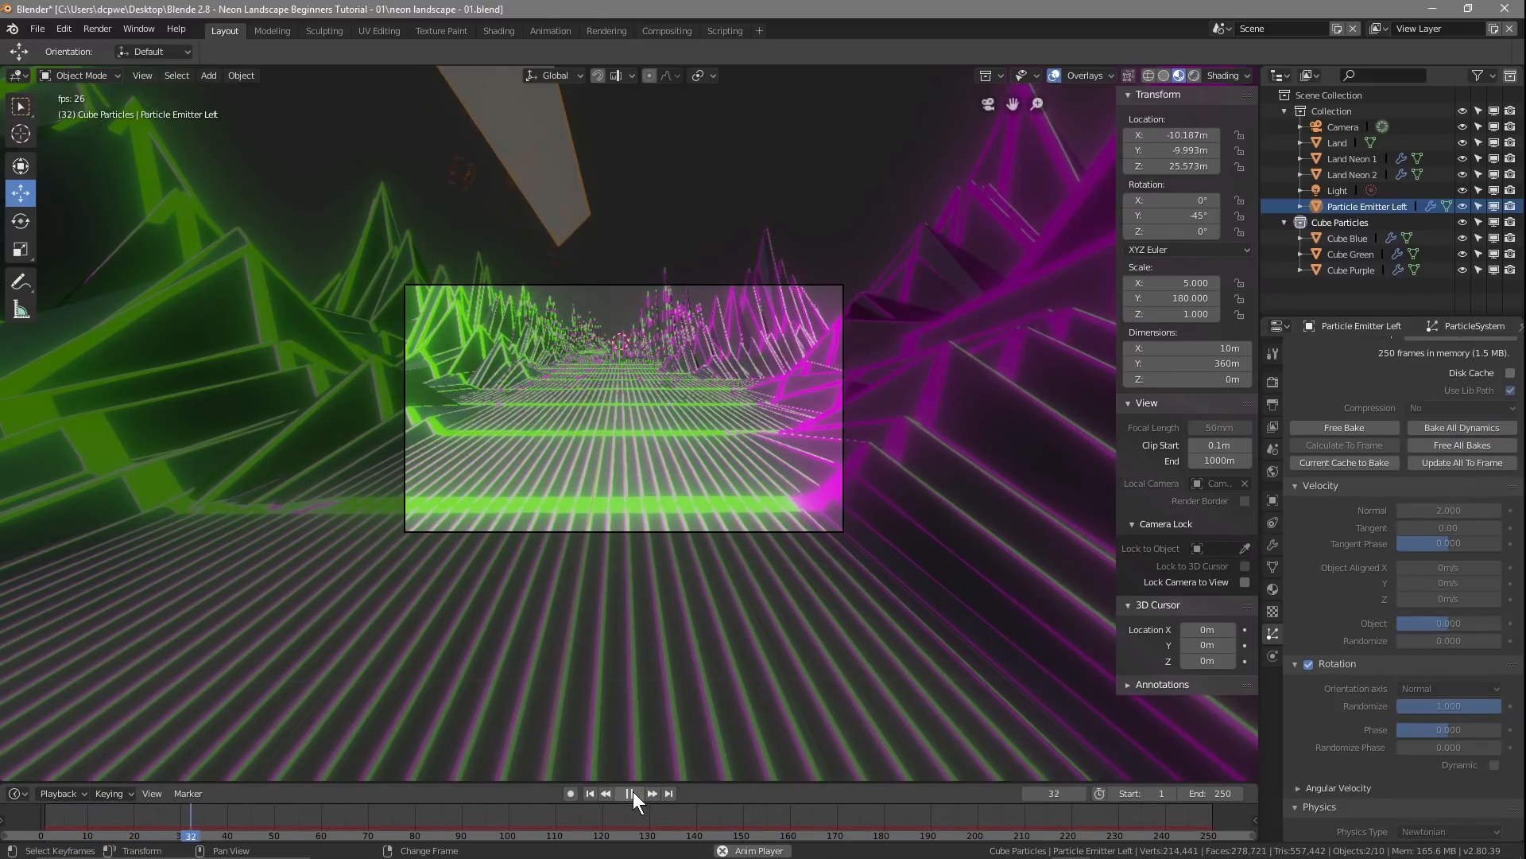
pyautogui.click(633, 792)
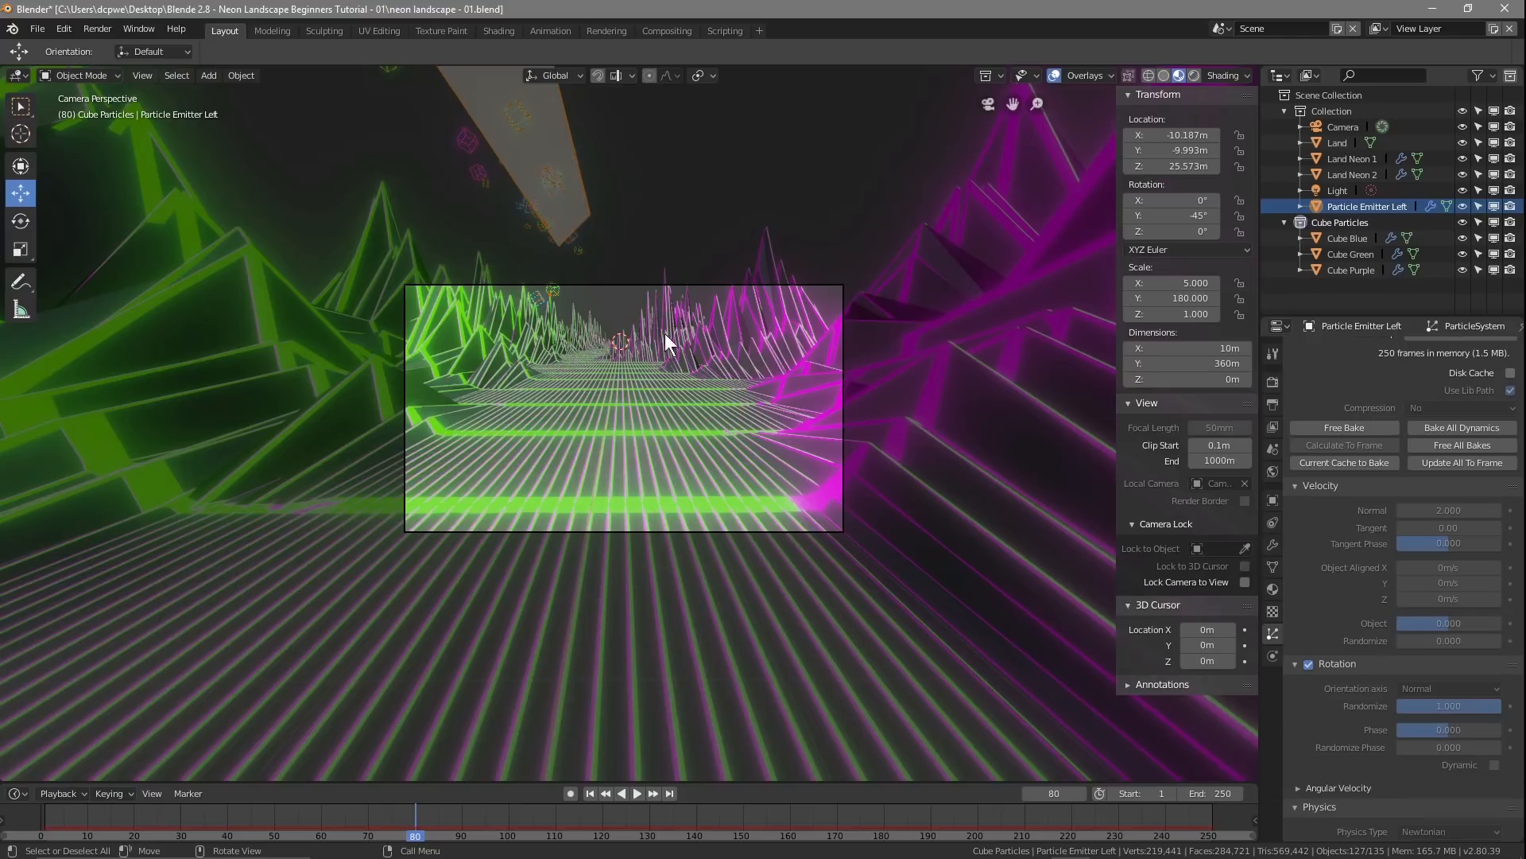
pyautogui.click(1344, 426)
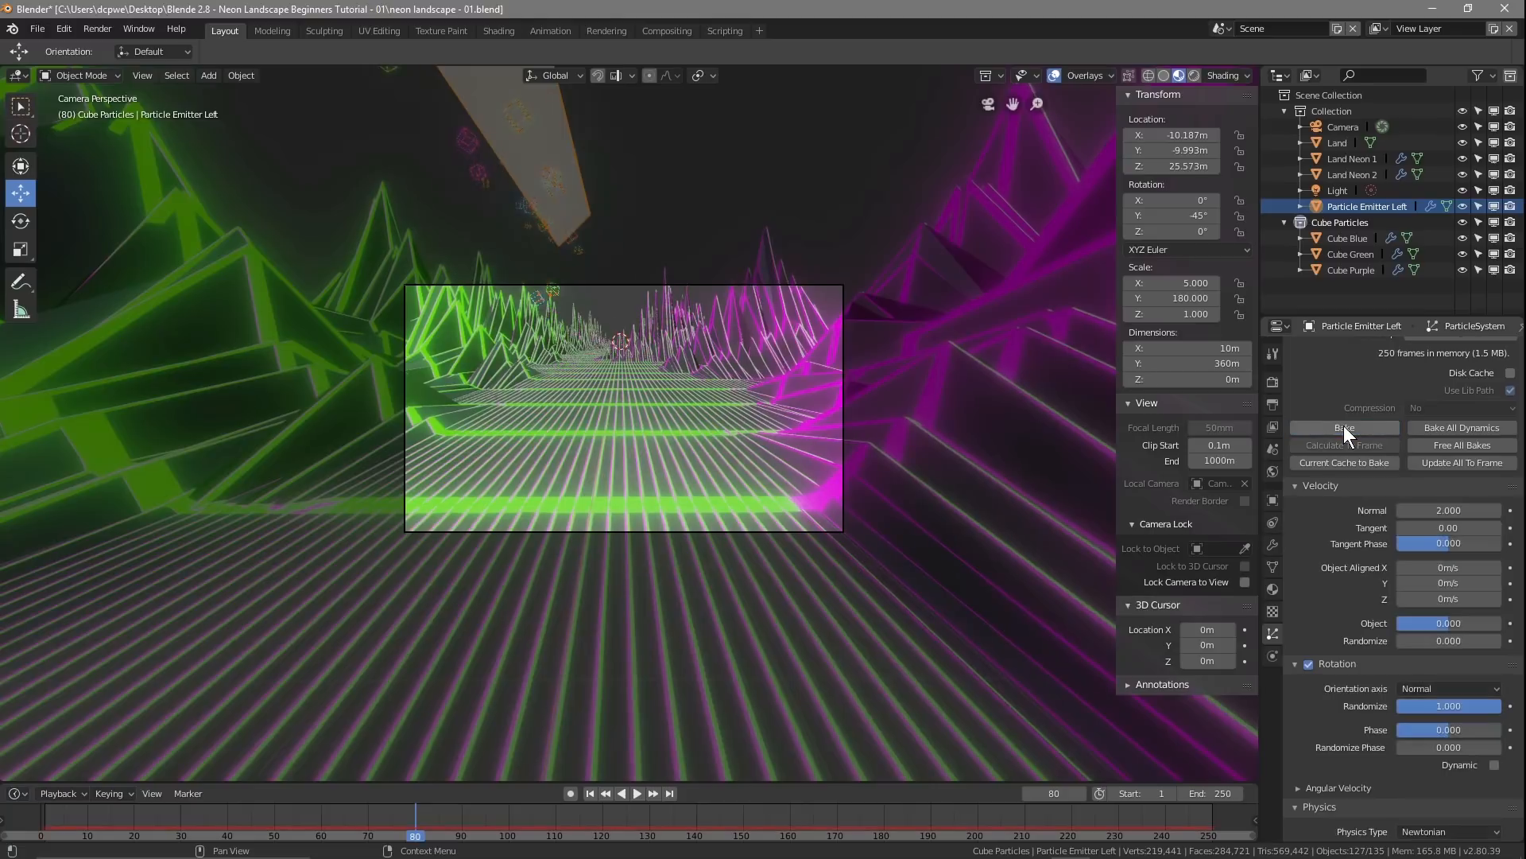
# Step: Enable Collision physics on the Land object
pyautogui.click(1268, 658)
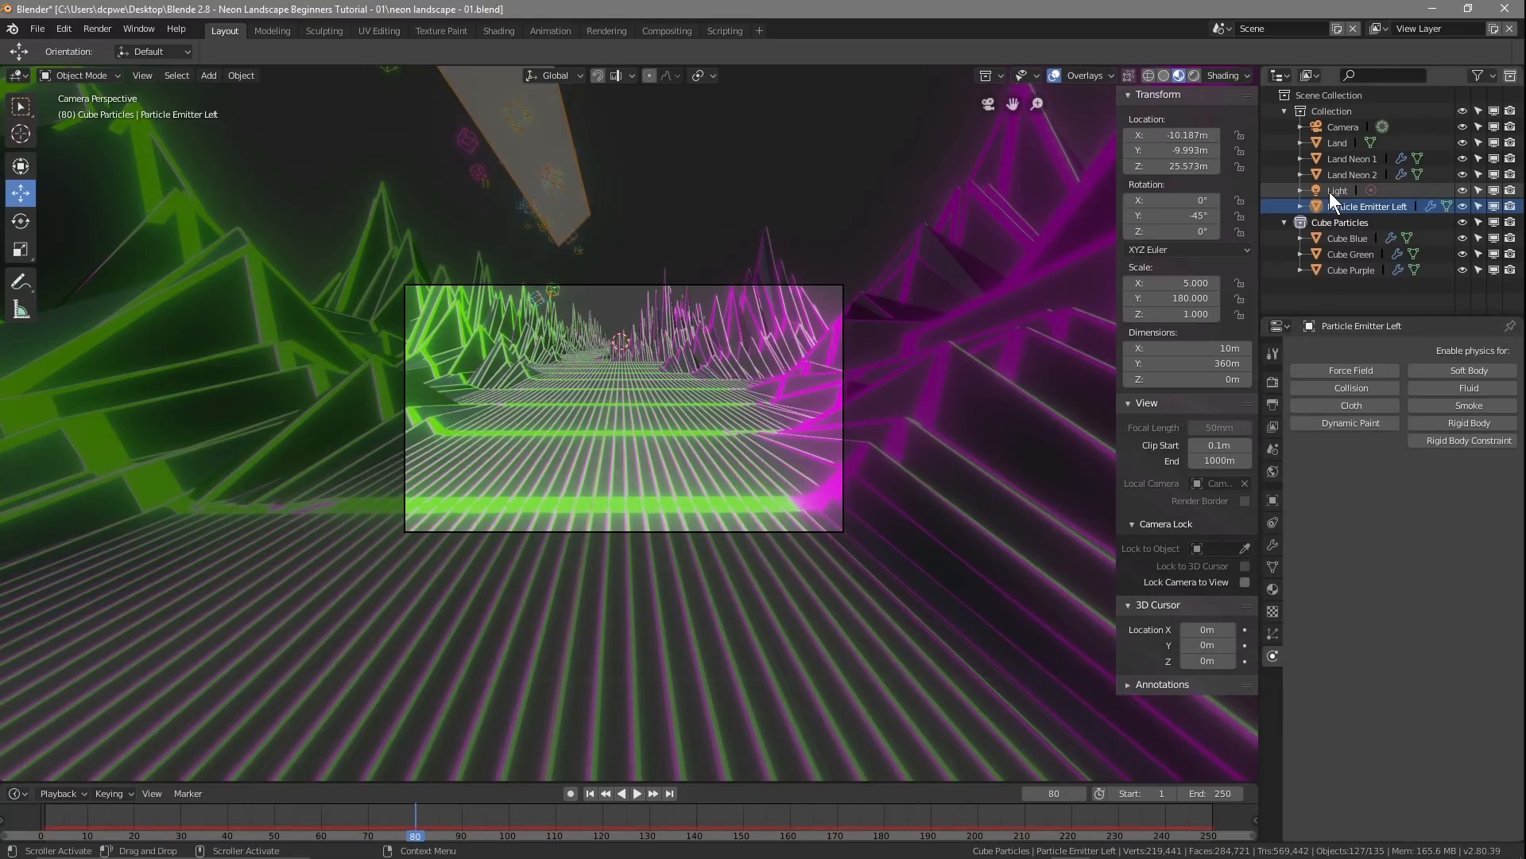
pyautogui.click(1338, 141)
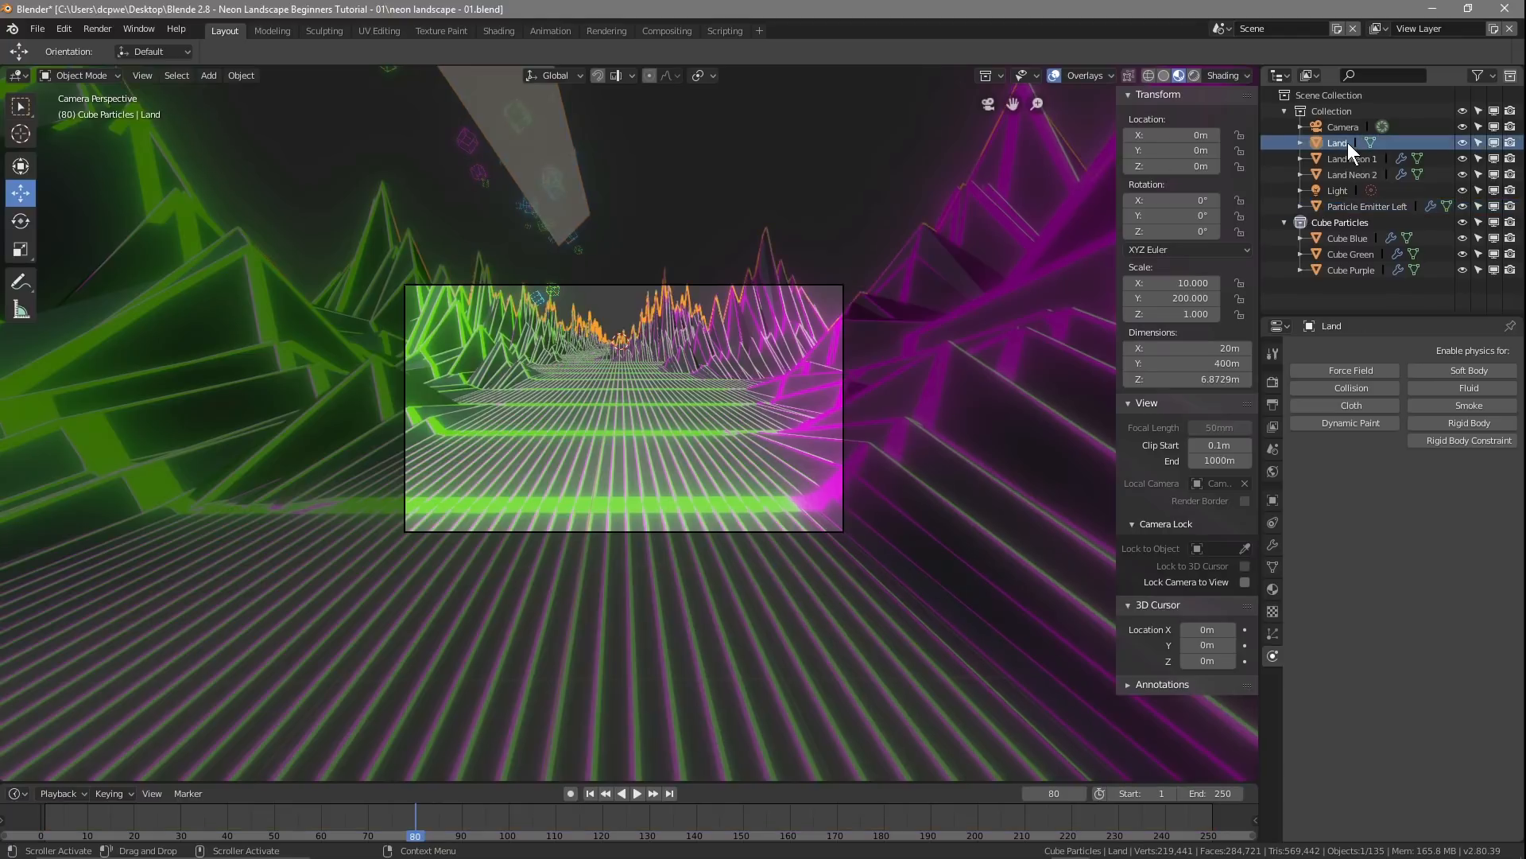
pyautogui.click(1350, 388)
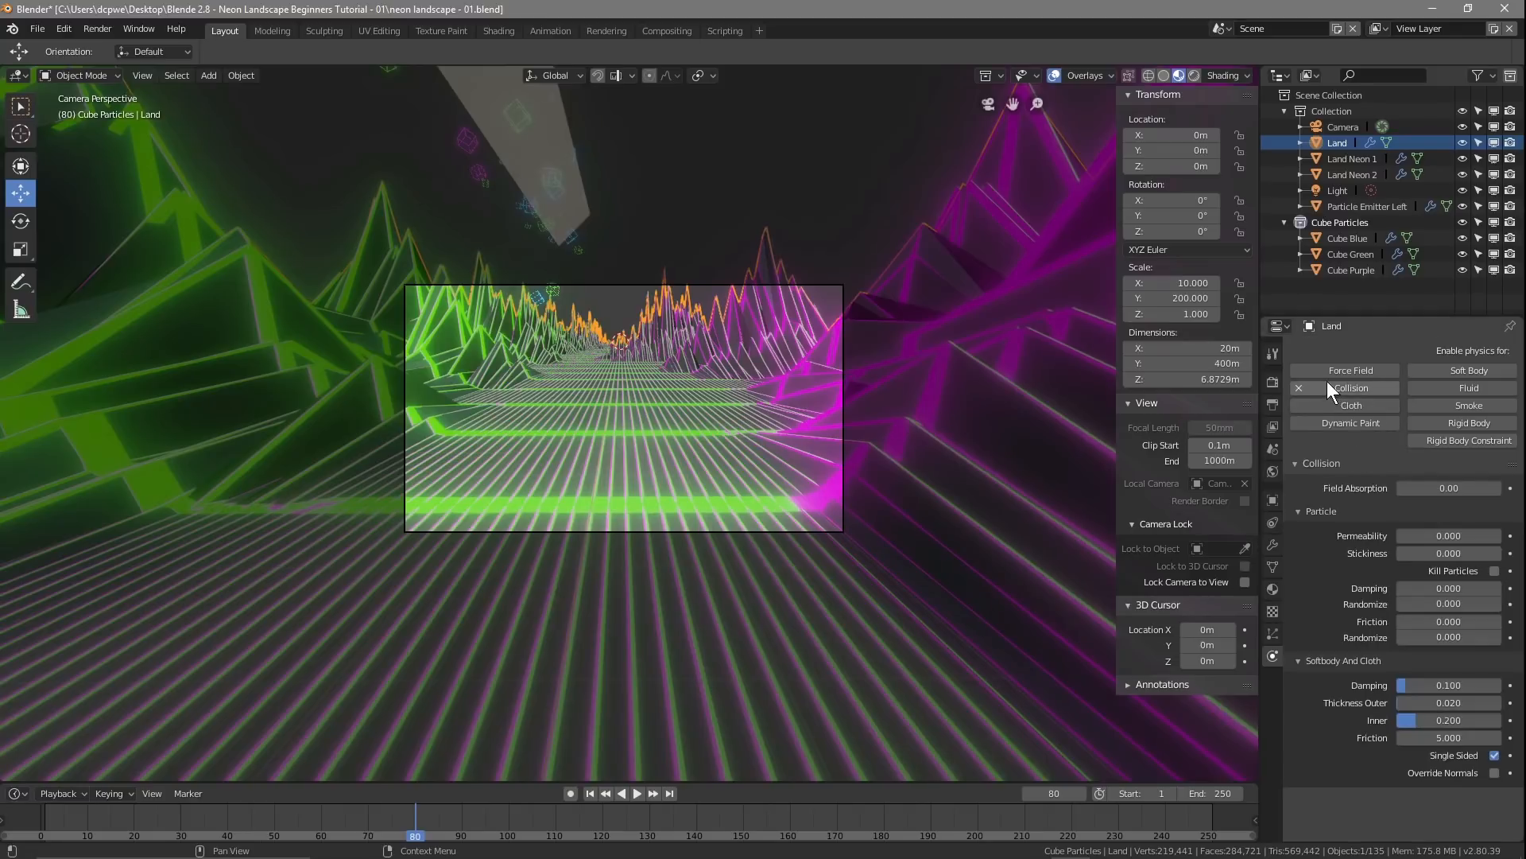
# Step: Set the Normal velocity of Particle Emitter Left's particle system to 5
pyautogui.click(1338, 208)
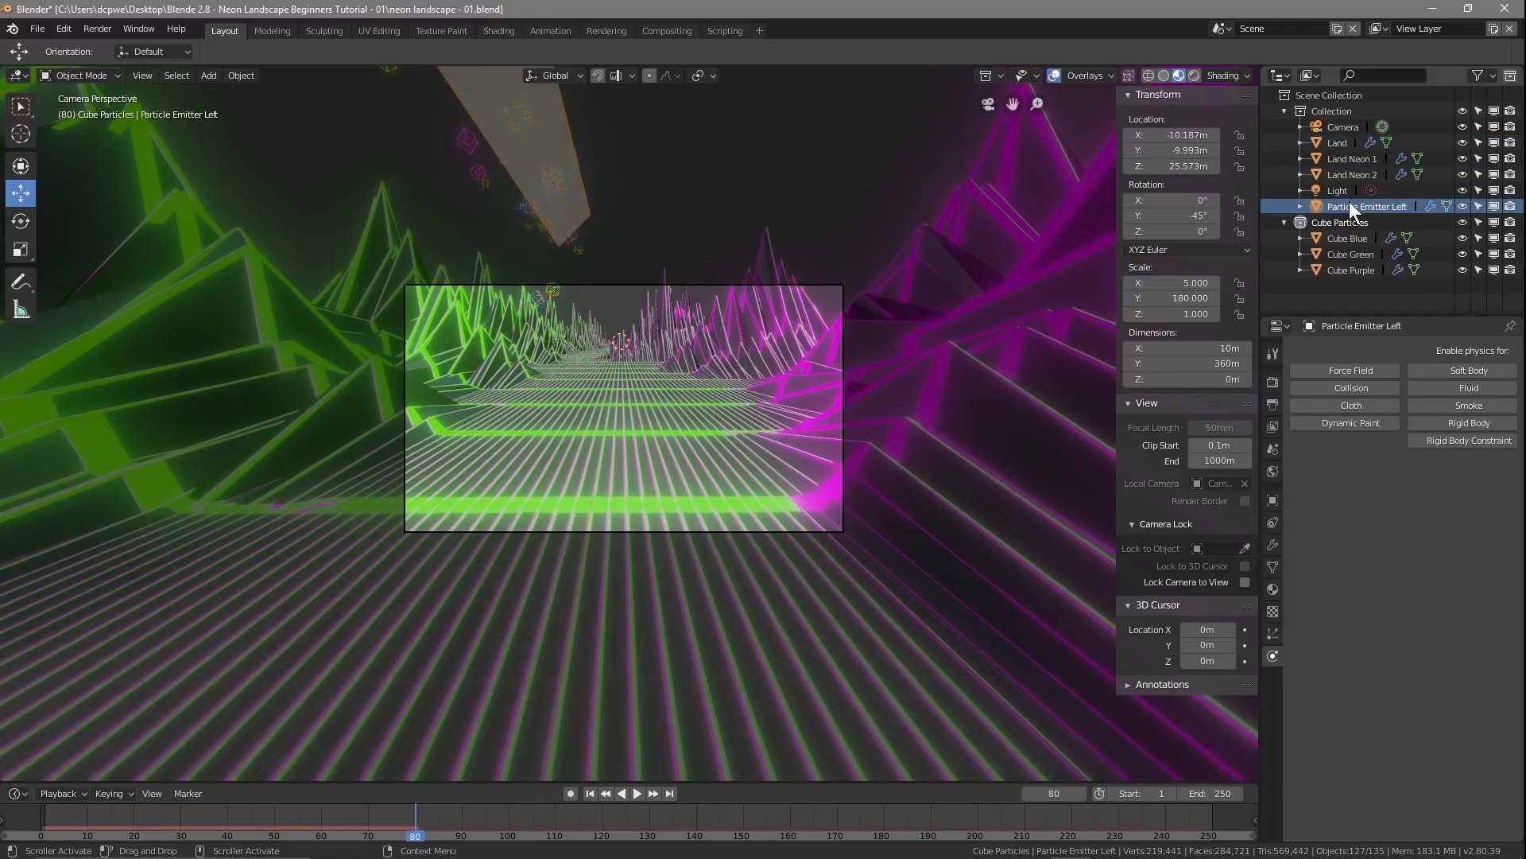
pyautogui.click(1272, 632)
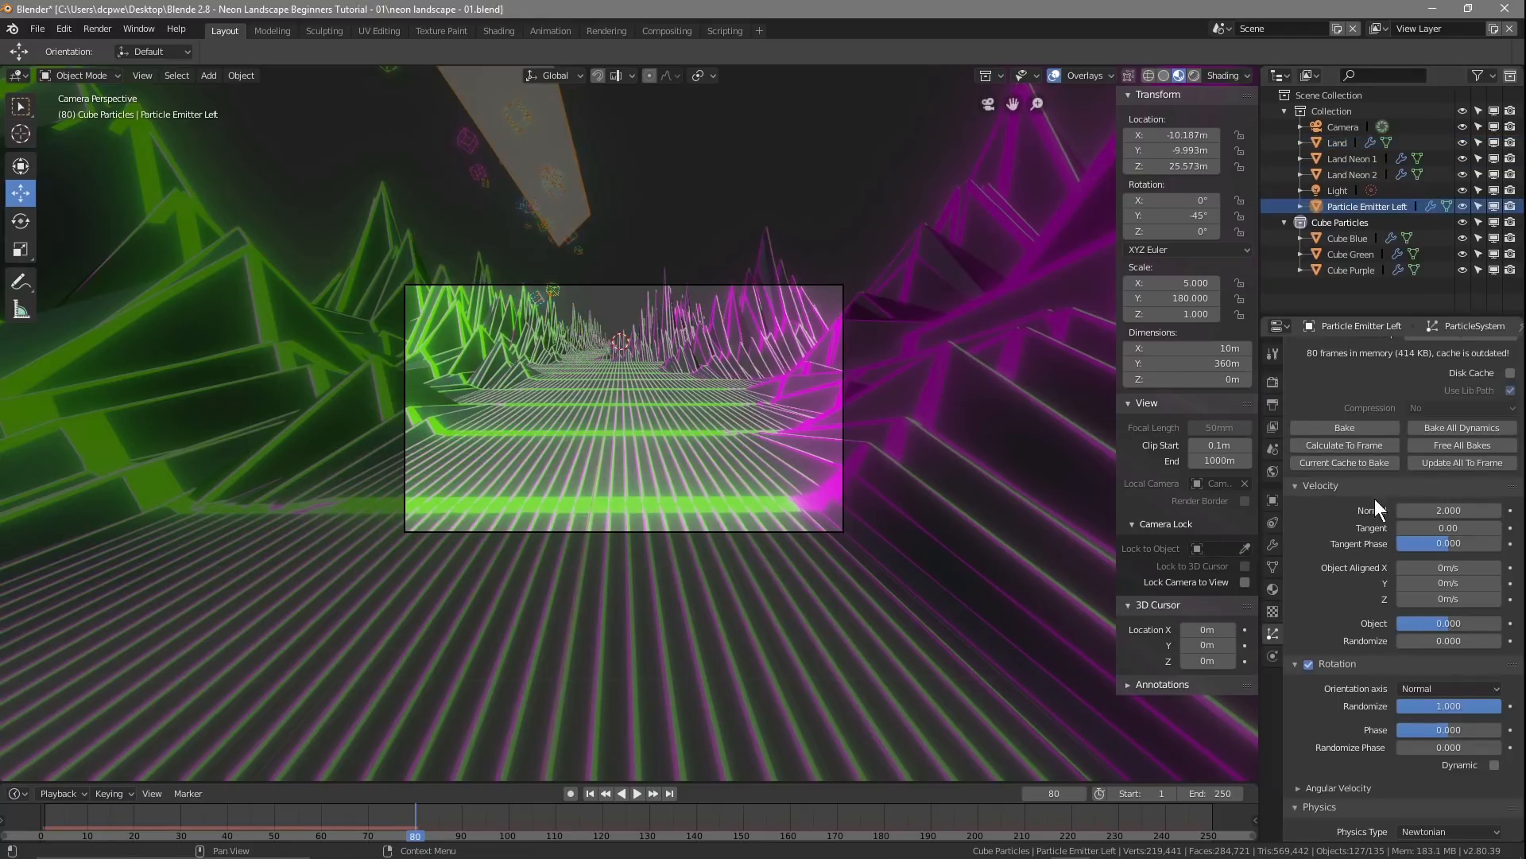
pyautogui.scroll(-6, 1353, 614)
pyautogui.scroll(-5, 1350, 607)
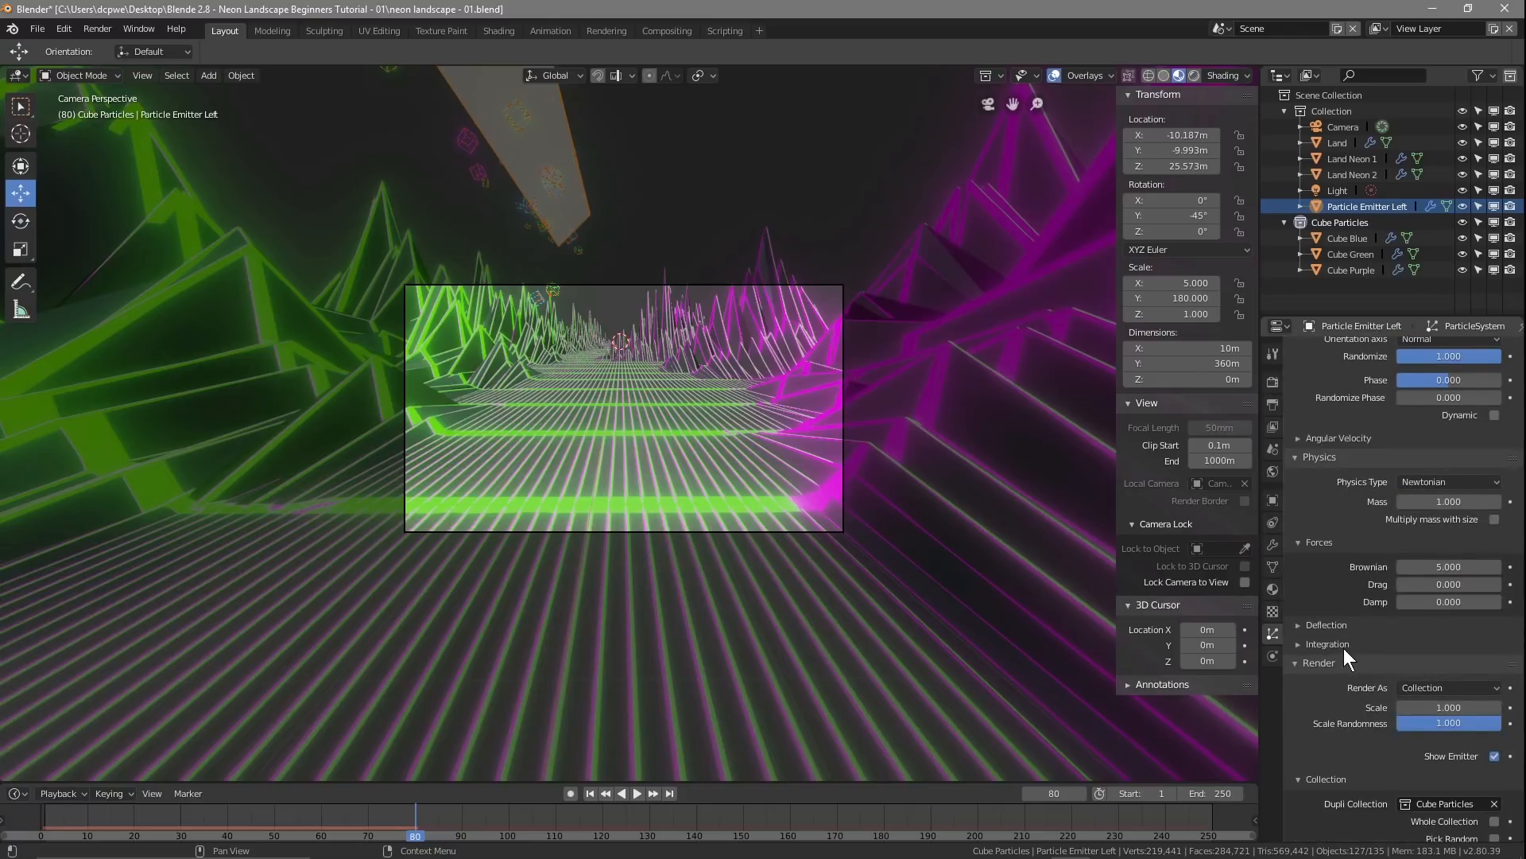
pyautogui.scroll(2, 1352, 628)
pyautogui.scroll(2, 1344, 461)
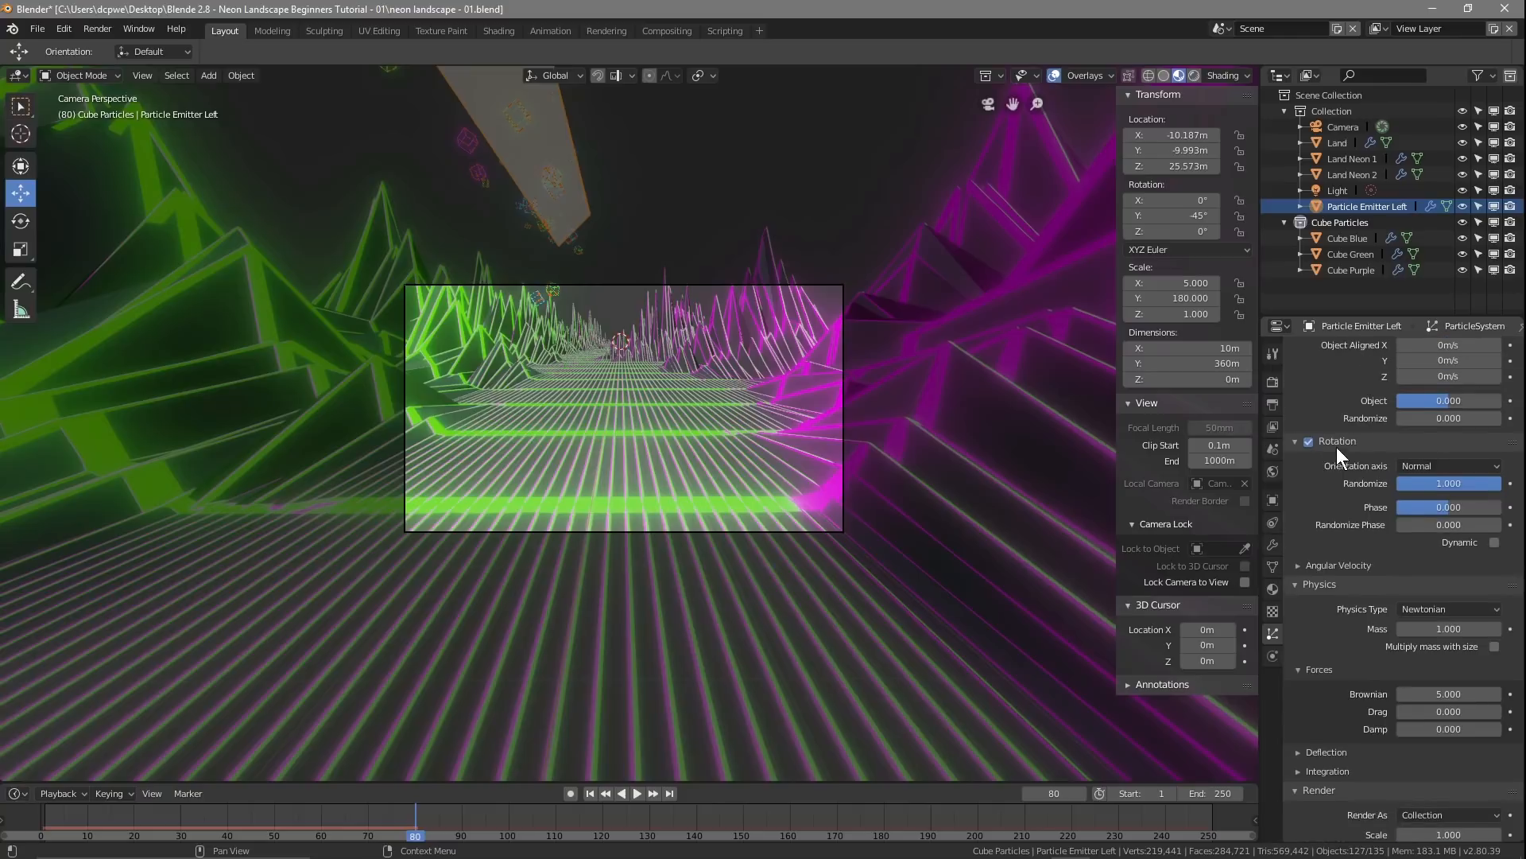
pyautogui.scroll(4, 1367, 486)
pyautogui.moveTo(1431, 414); pyautogui.dragTo(1478, 414)
pyautogui.click(1402, 414)
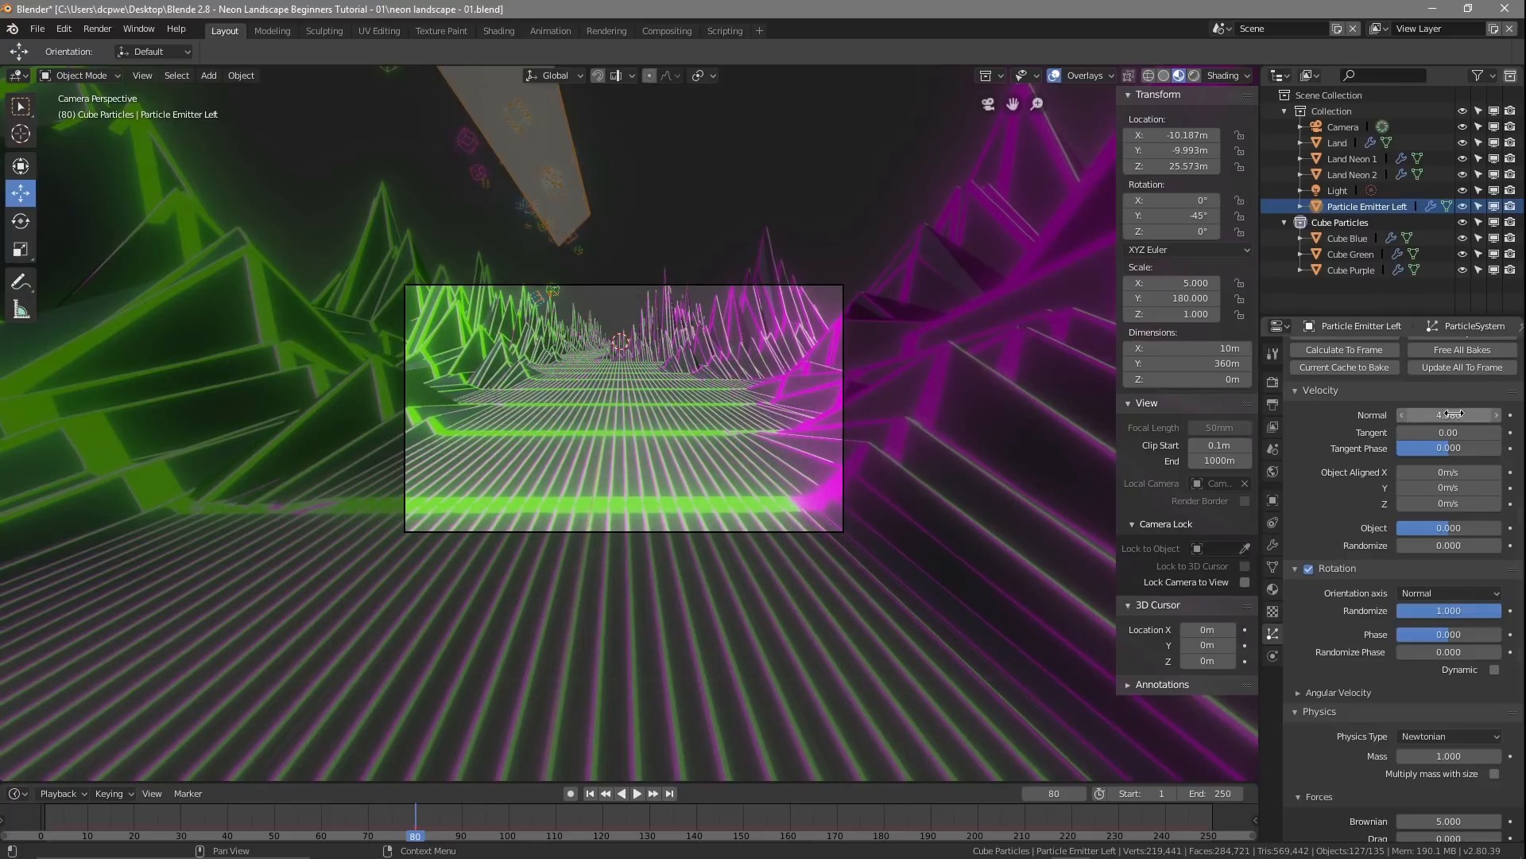
pyautogui.click(1496, 415)
pyautogui.click(1496, 415)
# Step: Bake all dynamics and preview the animation in Rendered shading from outside the camera view, returning to frame 1
pyautogui.scroll(5, 1326, 441)
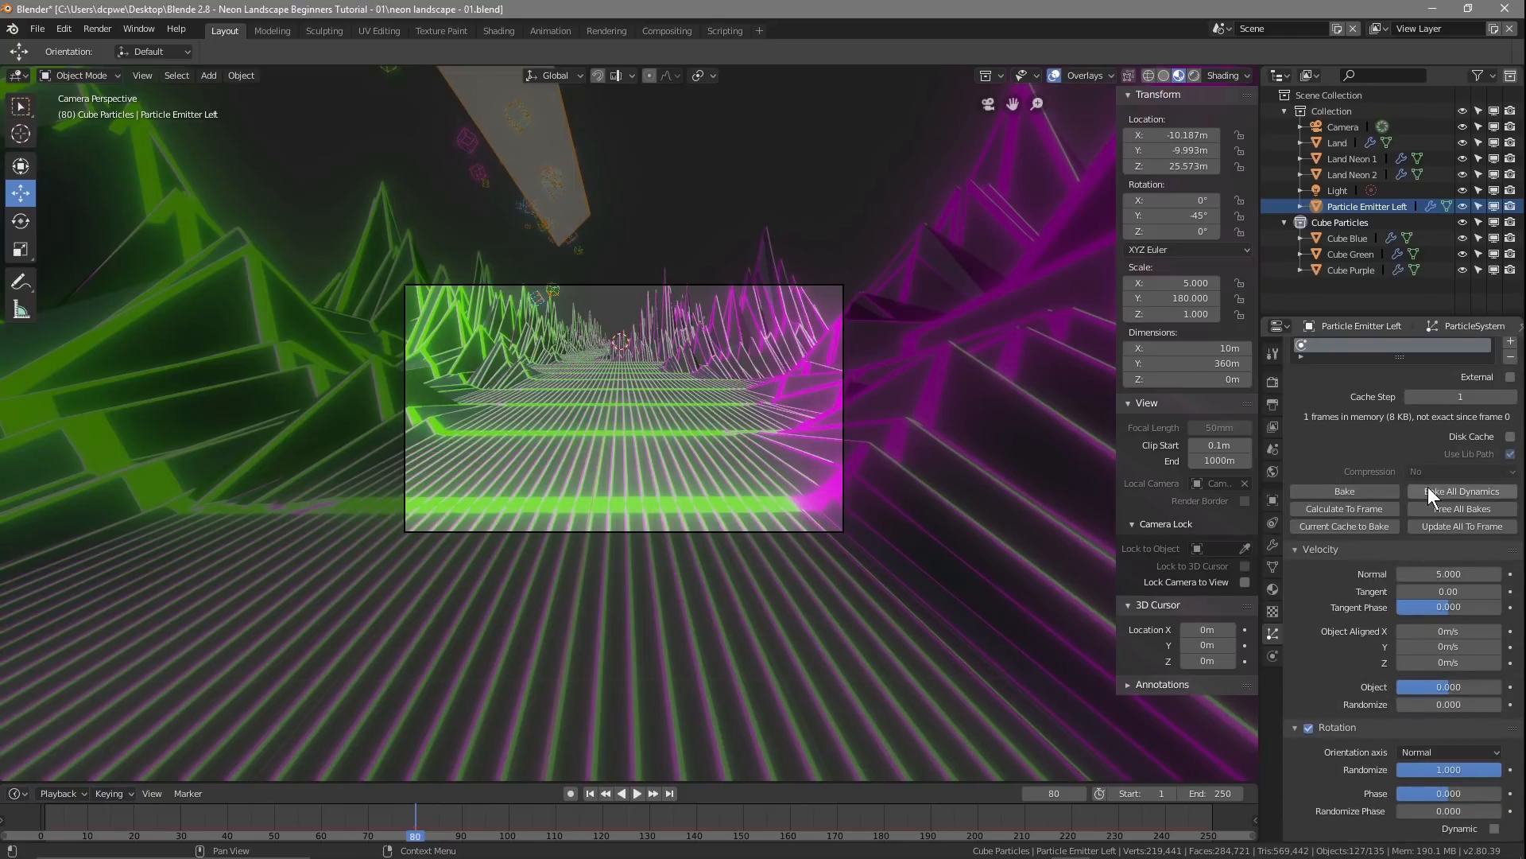
pyautogui.click(1453, 486)
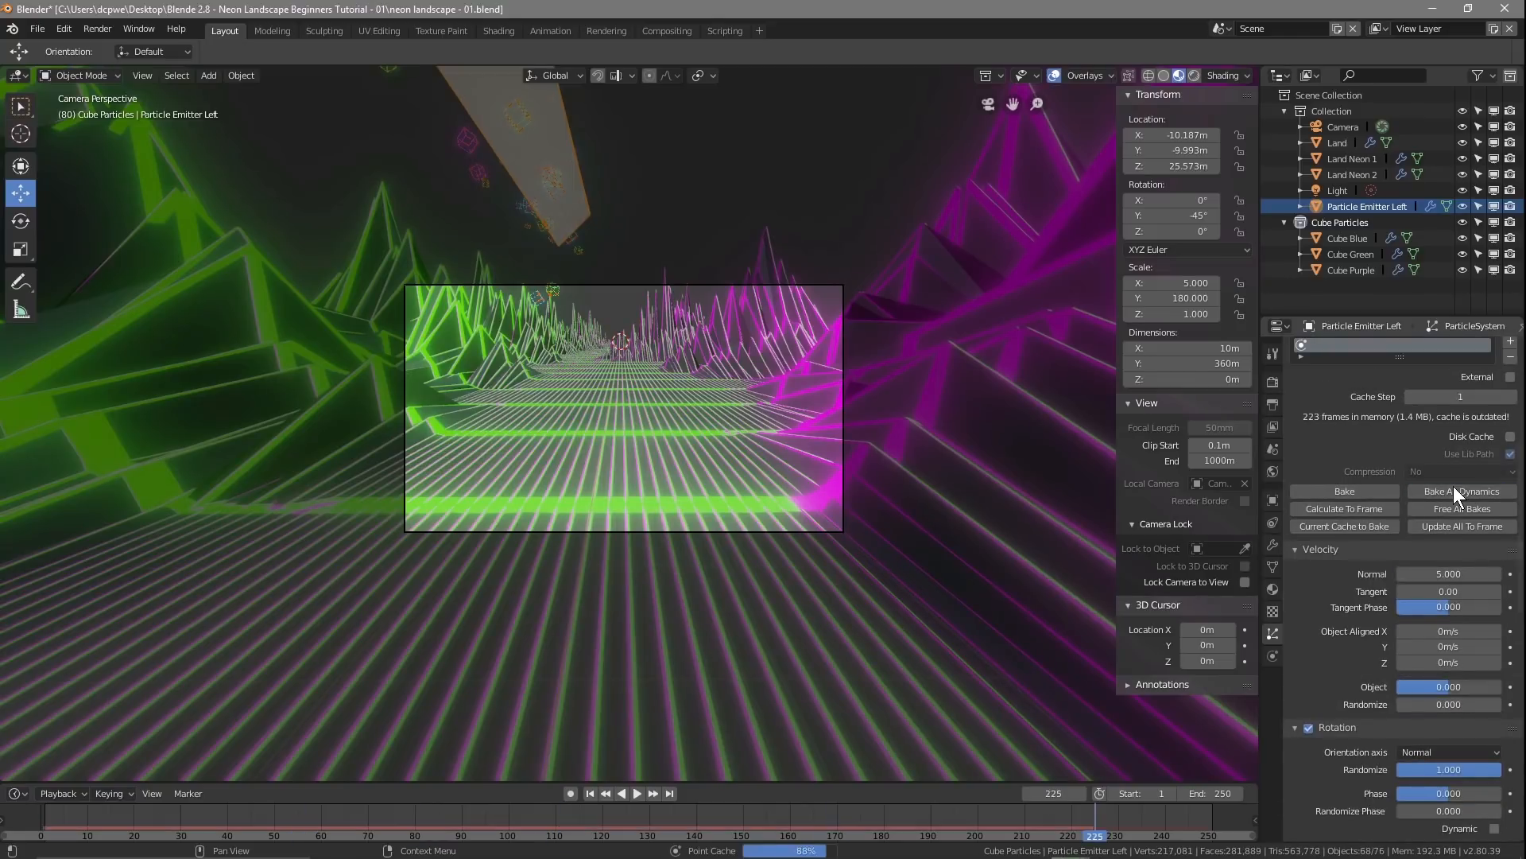
pyautogui.click(636, 793)
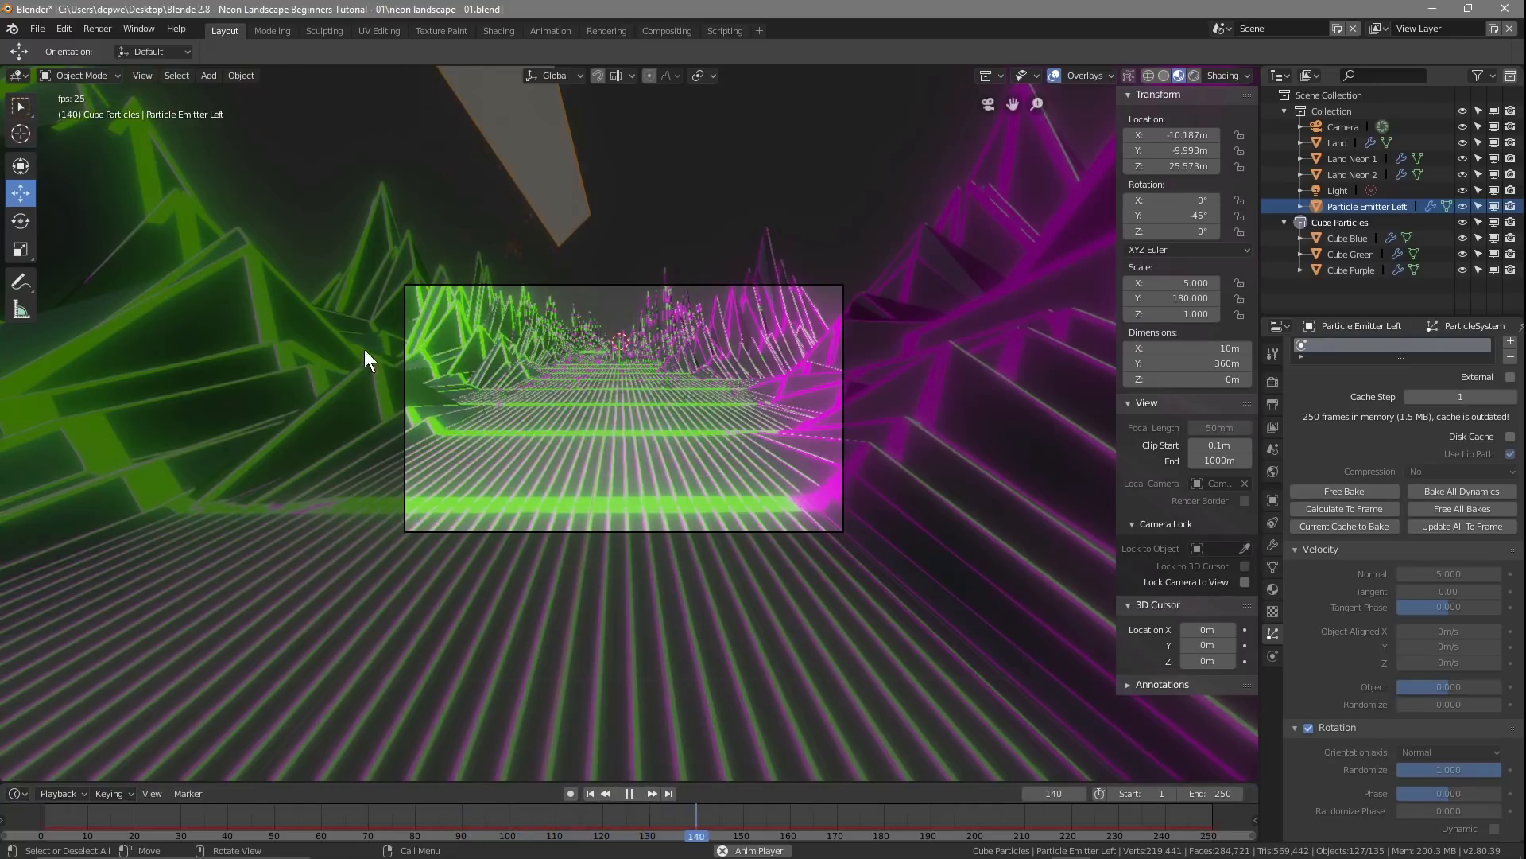
pyautogui.click(1194, 74)
pyautogui.scroll(4, 355, 327)
pyautogui.moveTo(355, 326)
pyautogui.mouseDown(button='middle')
pyautogui.moveTo(375, 356)
pyautogui.moveTo(336, 341)
pyautogui.moveTo(391, 346)
pyautogui.moveTo(350, 338)
pyautogui.mouseUp(button='middle')
pyautogui.scroll(-8, 376, 355)
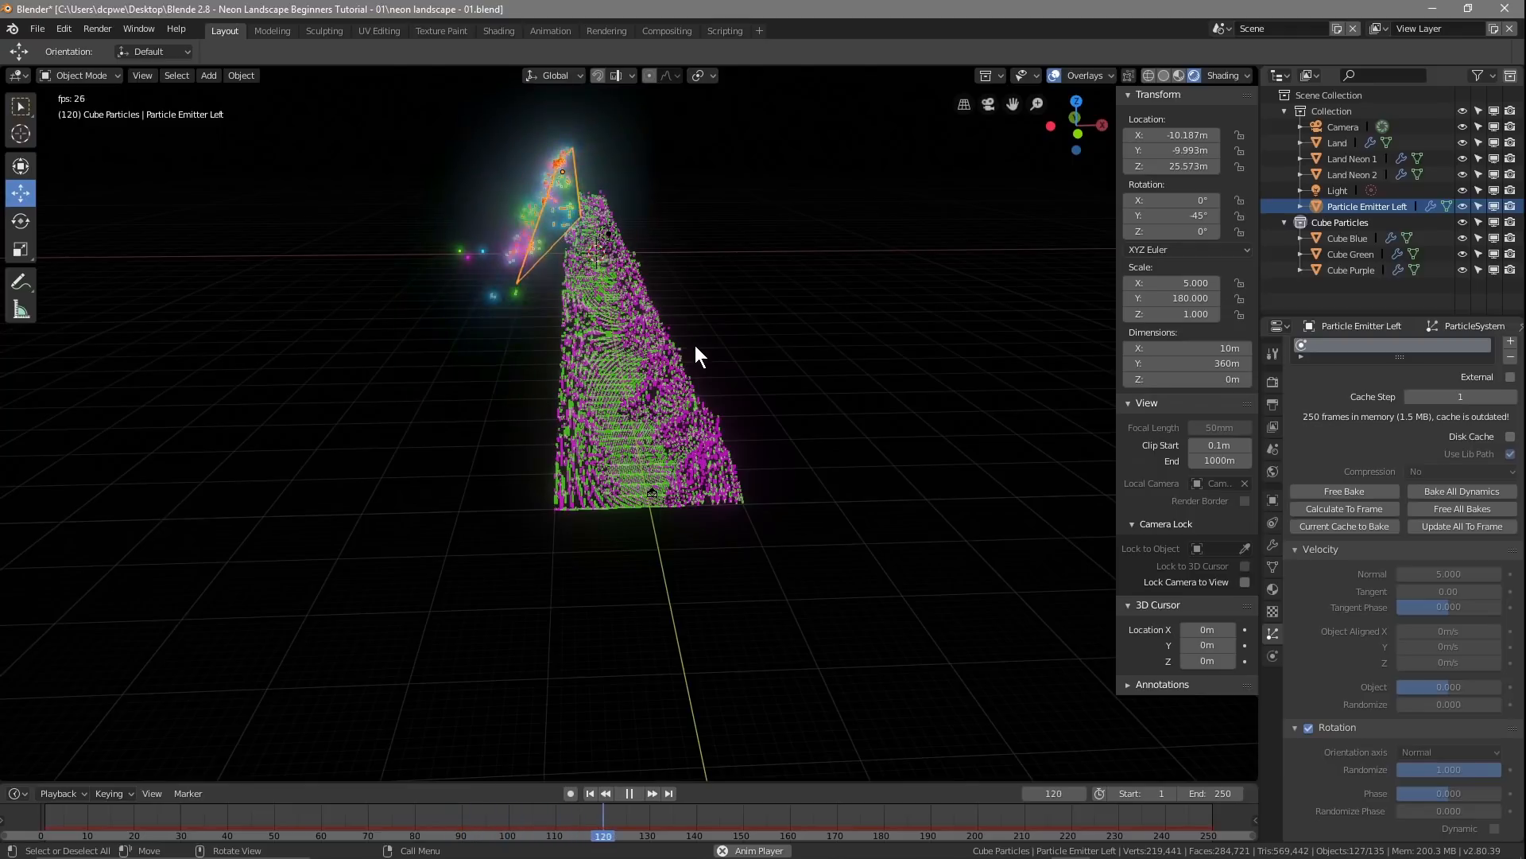
pyautogui.click(629, 793)
pyautogui.click(590, 792)
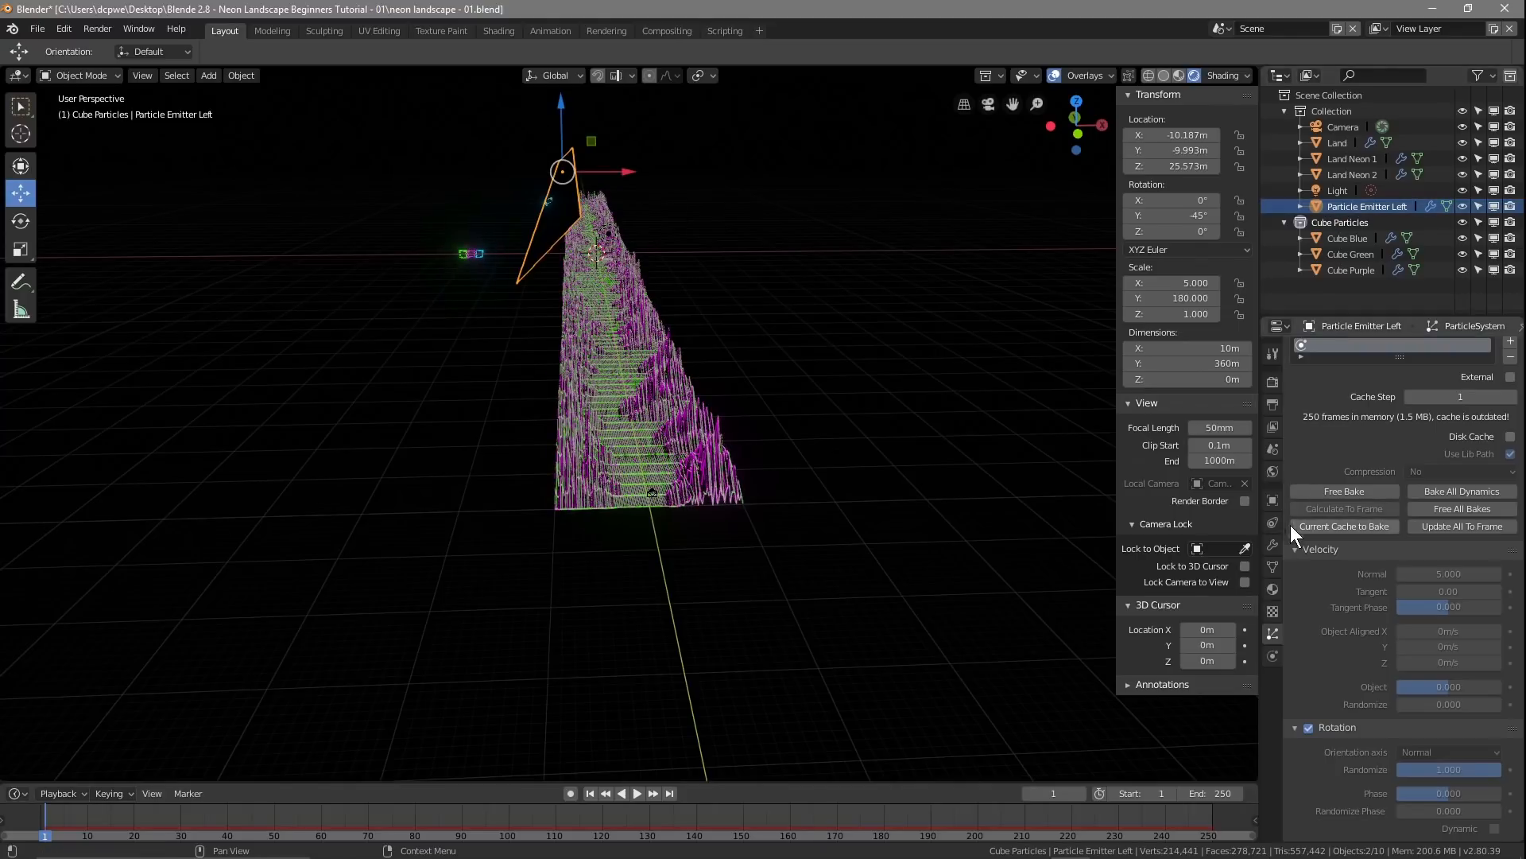
# Step: Set the Y rotation of Particle Emitter Left to 45°
pyautogui.click(1271, 499)
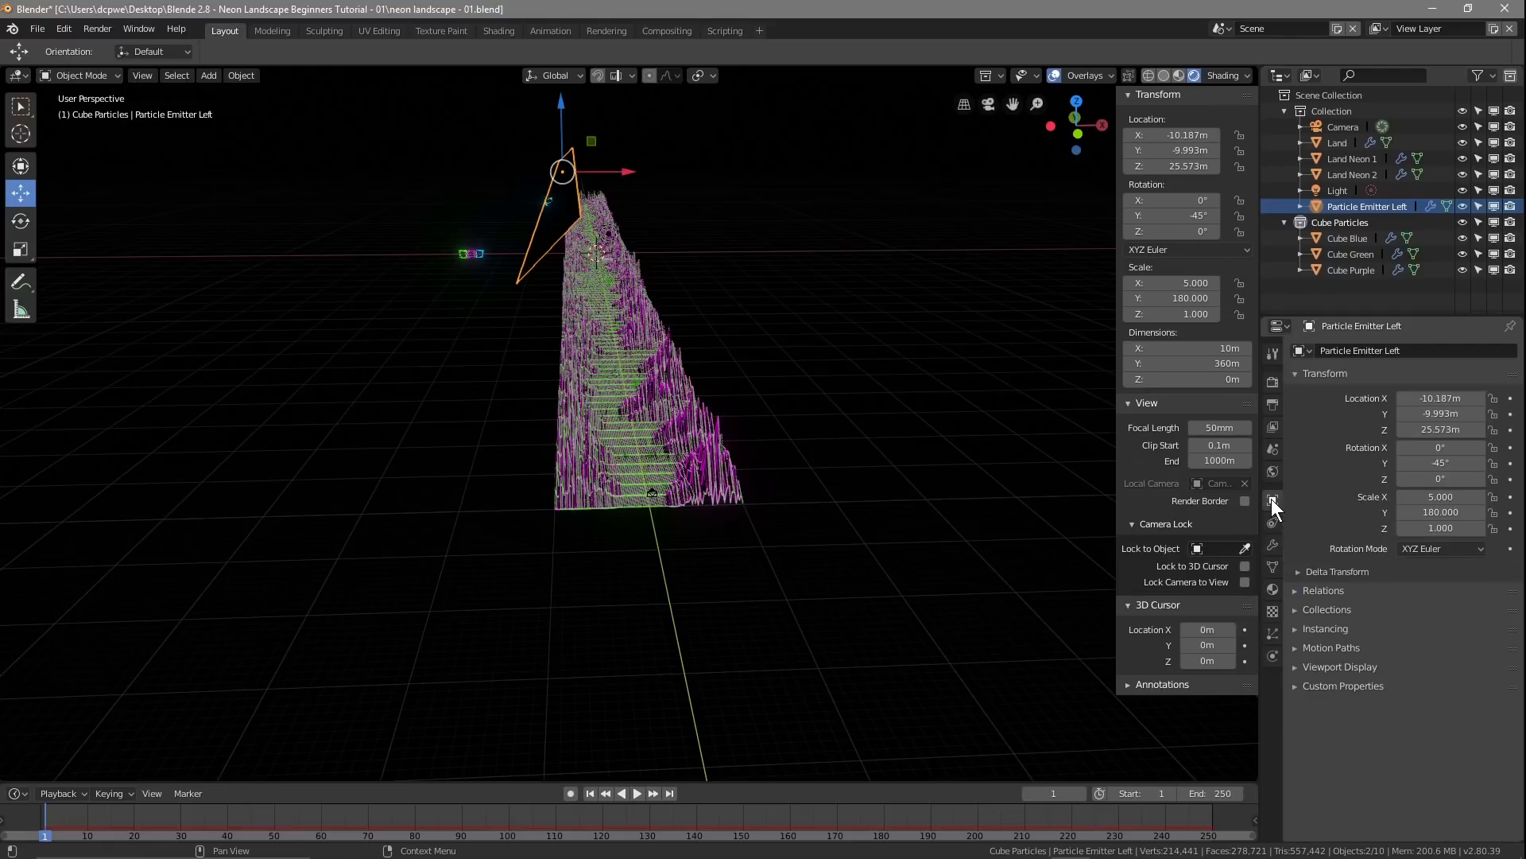
pyautogui.click(1434, 460)
pyautogui.click(1408, 461)
pyautogui.press('Return')
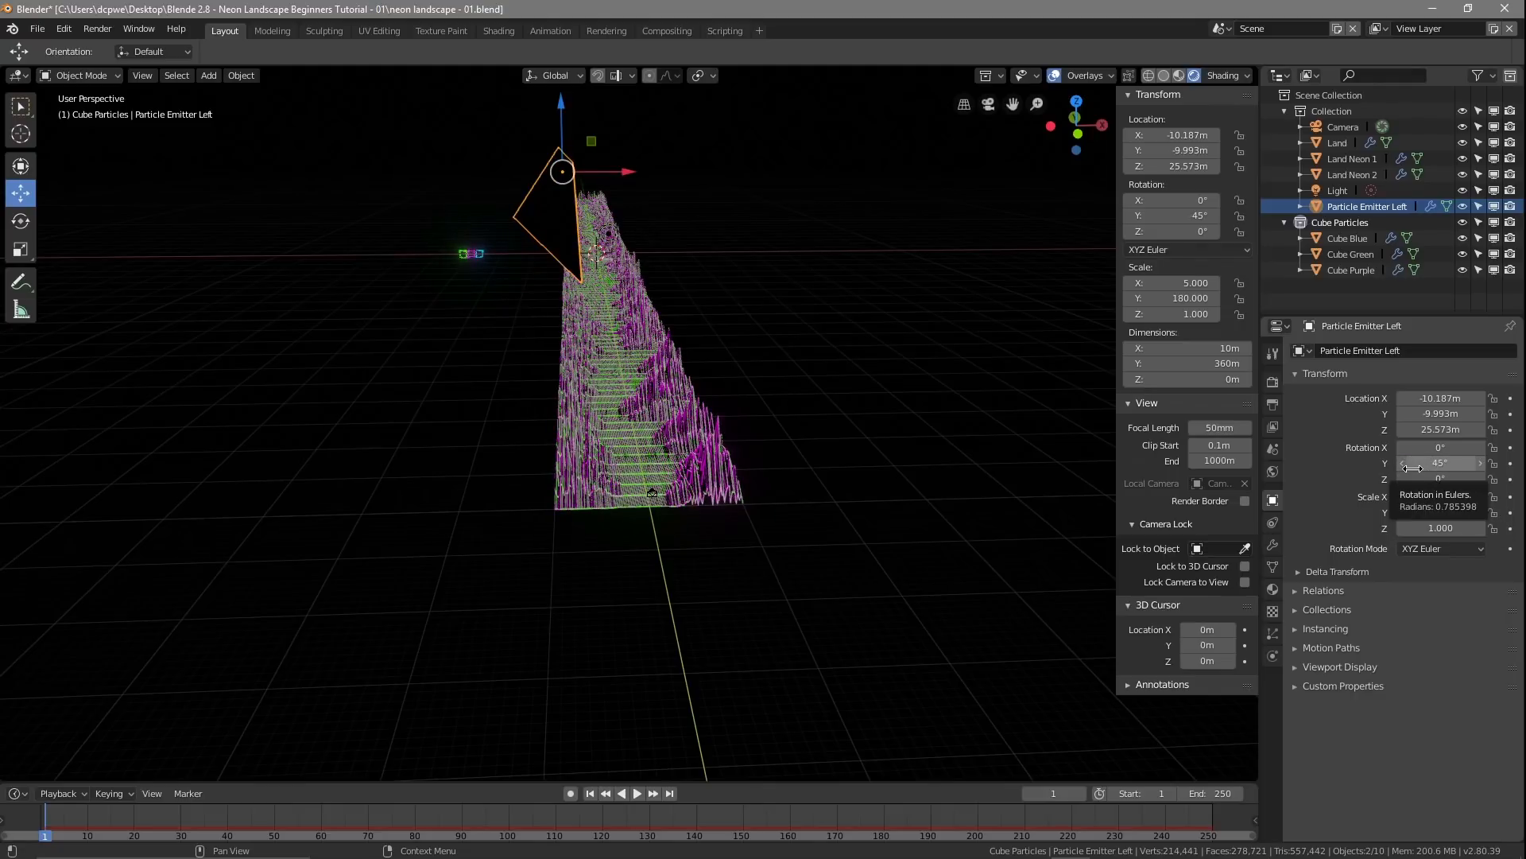
# Step: Free and rebake all dynamics, and preview the animation from a low angle and through the camera, returning to frame 1
pyautogui.click(1272, 633)
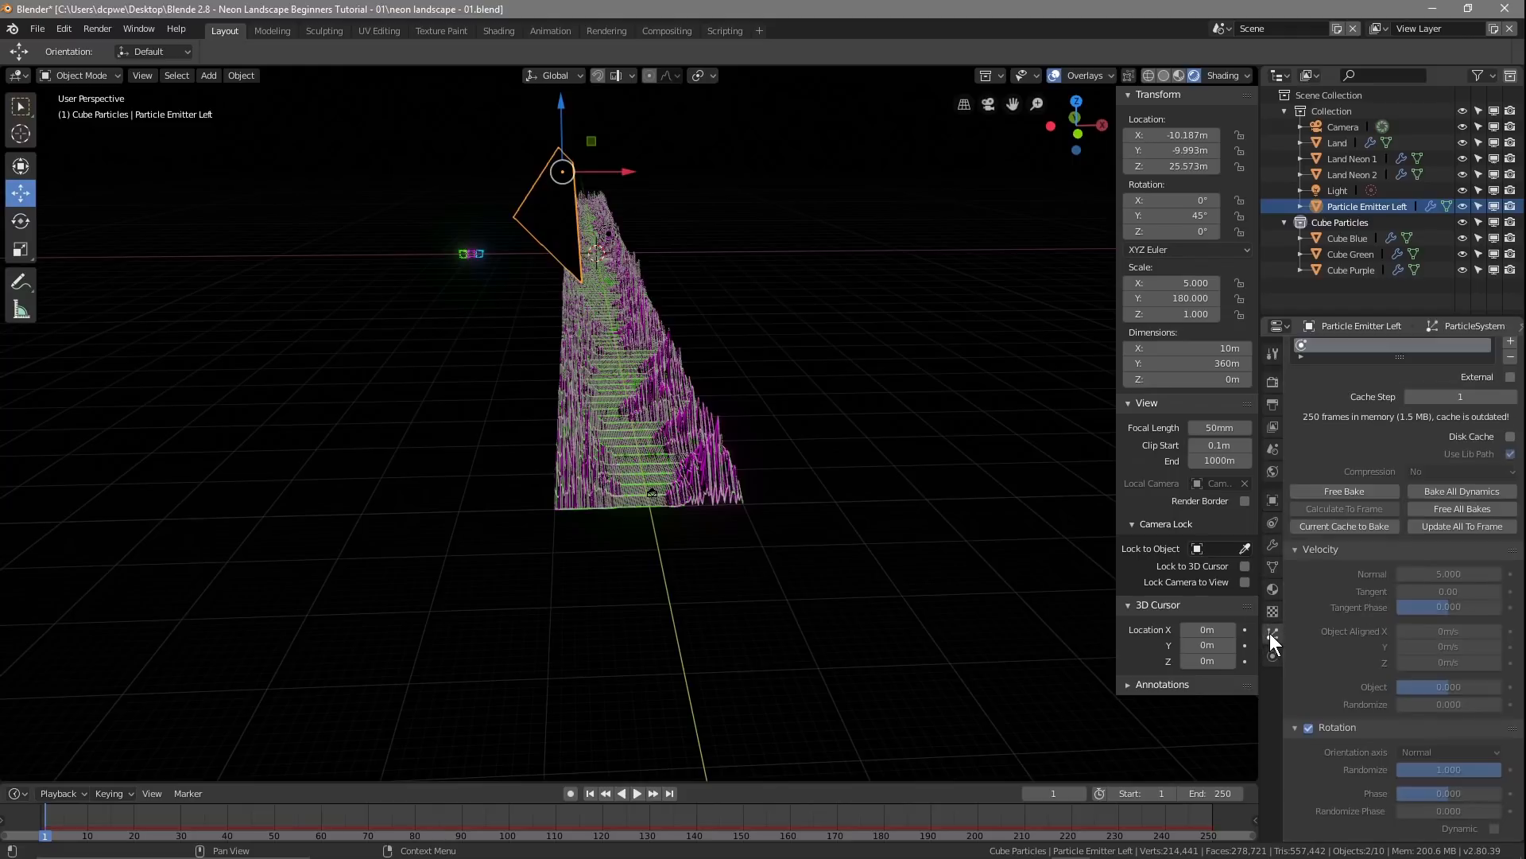
pyautogui.click(1330, 488)
pyautogui.click(1430, 491)
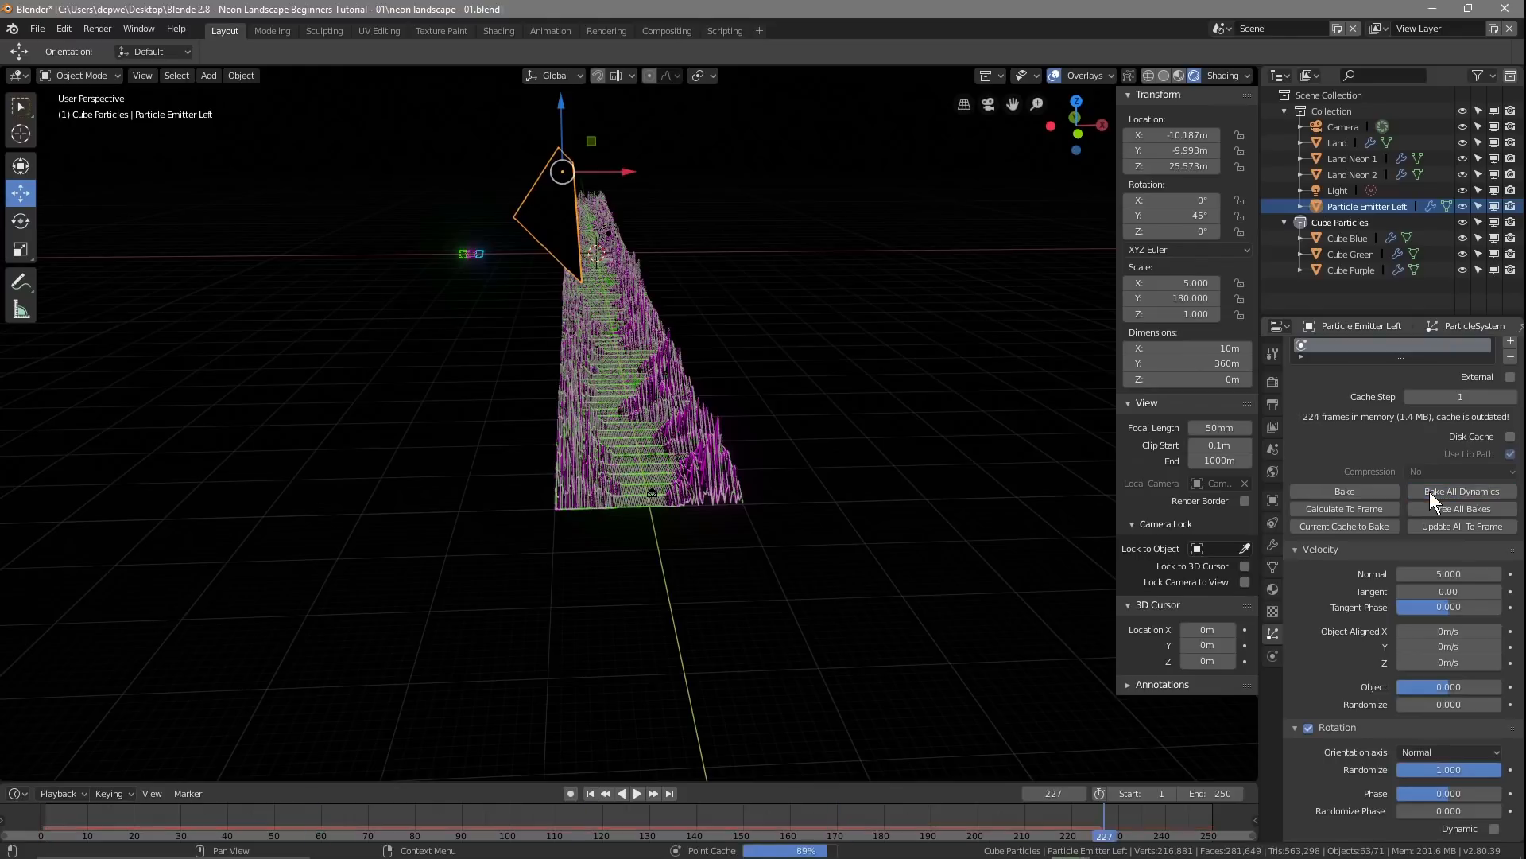
pyautogui.click(636, 792)
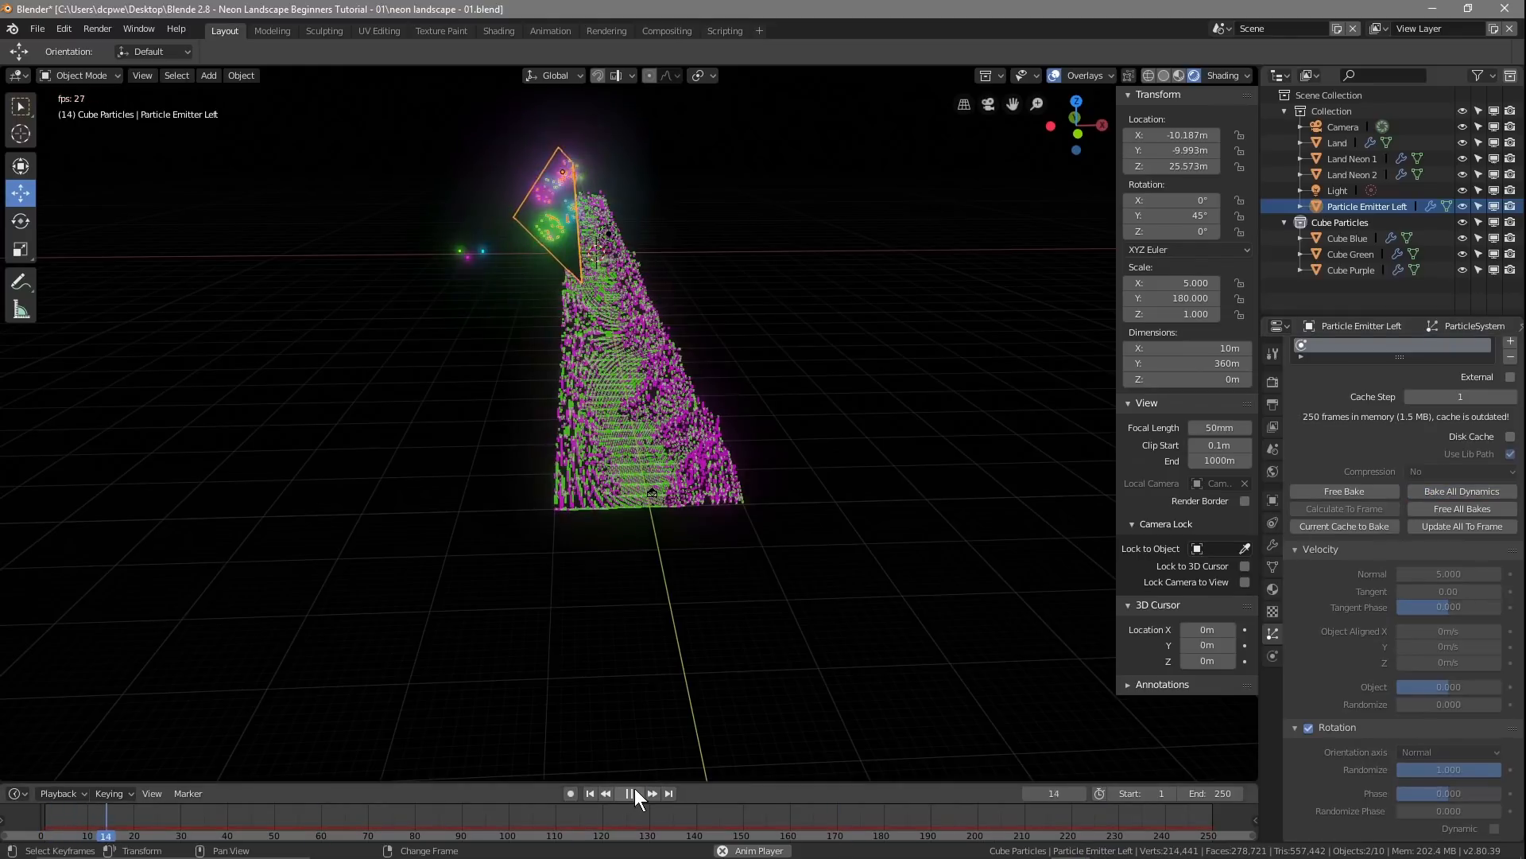
pyautogui.moveTo(664, 552); pyautogui.dragTo(655, 525, button='middle')
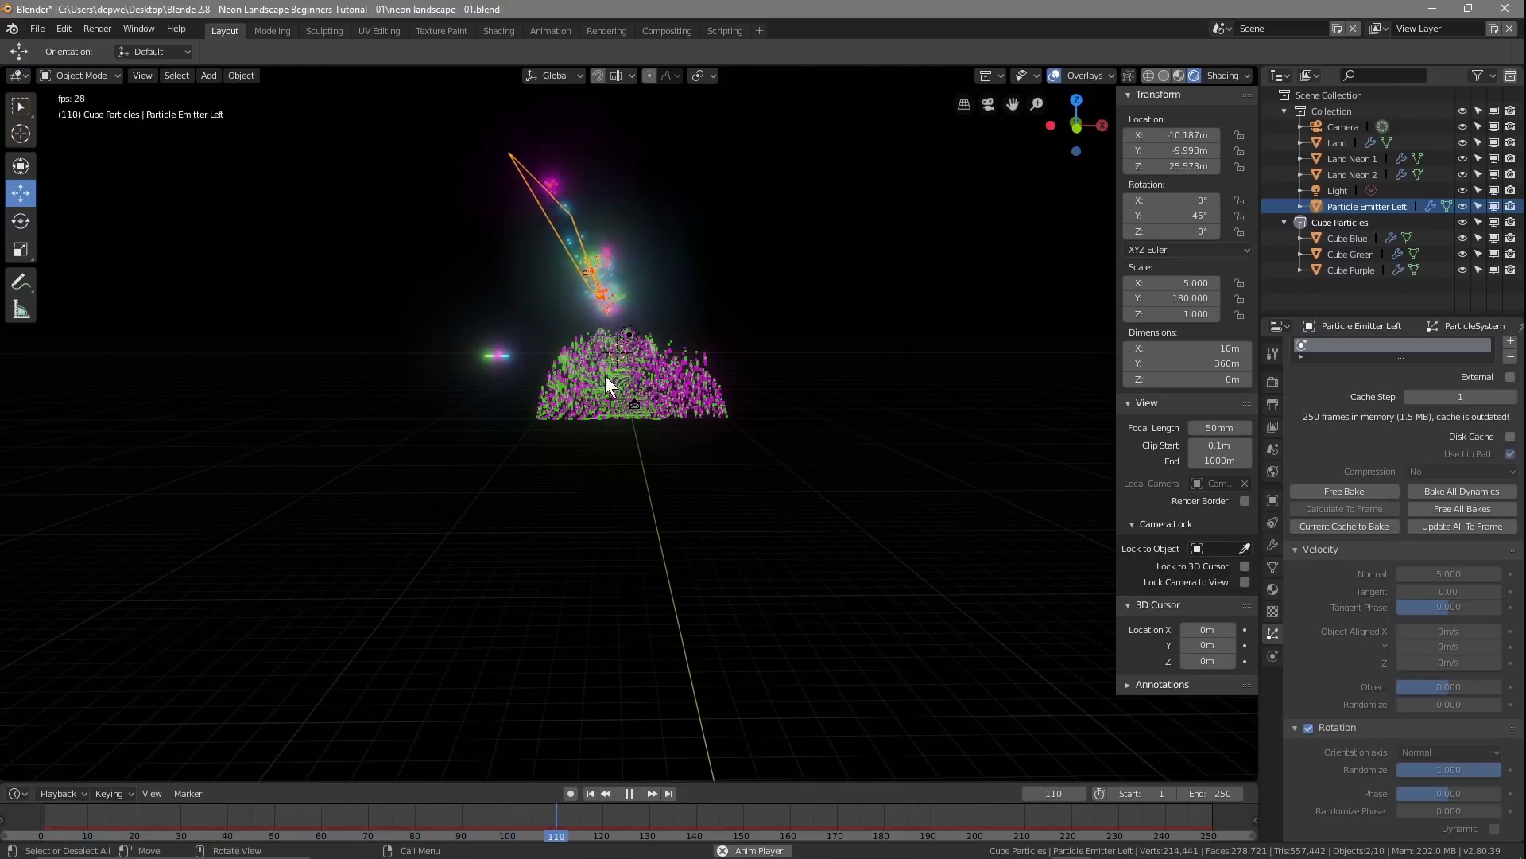
pyautogui.press('KP_0')
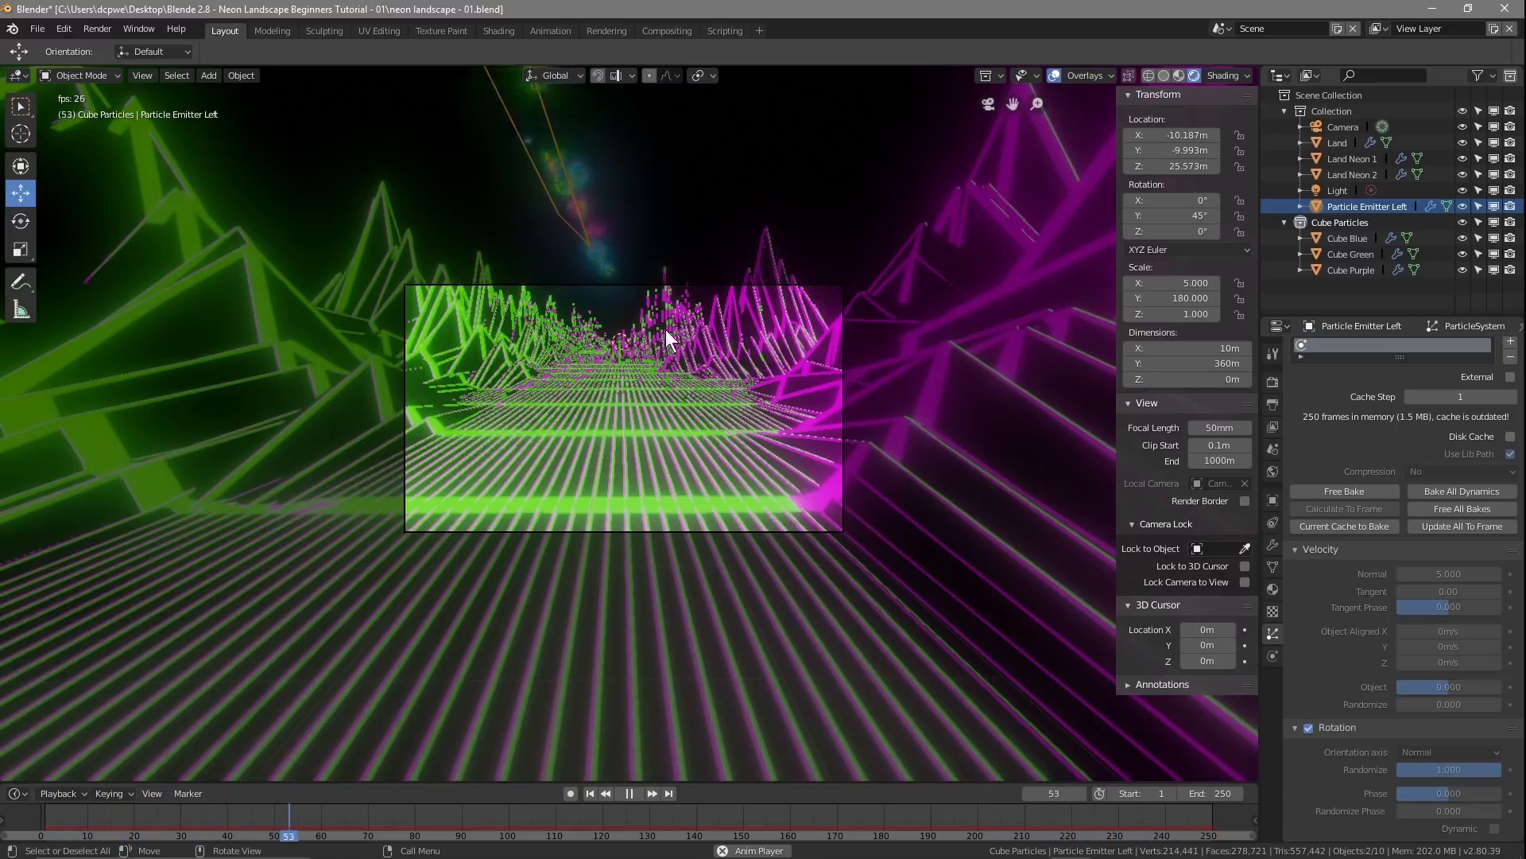
pyautogui.click(629, 794)
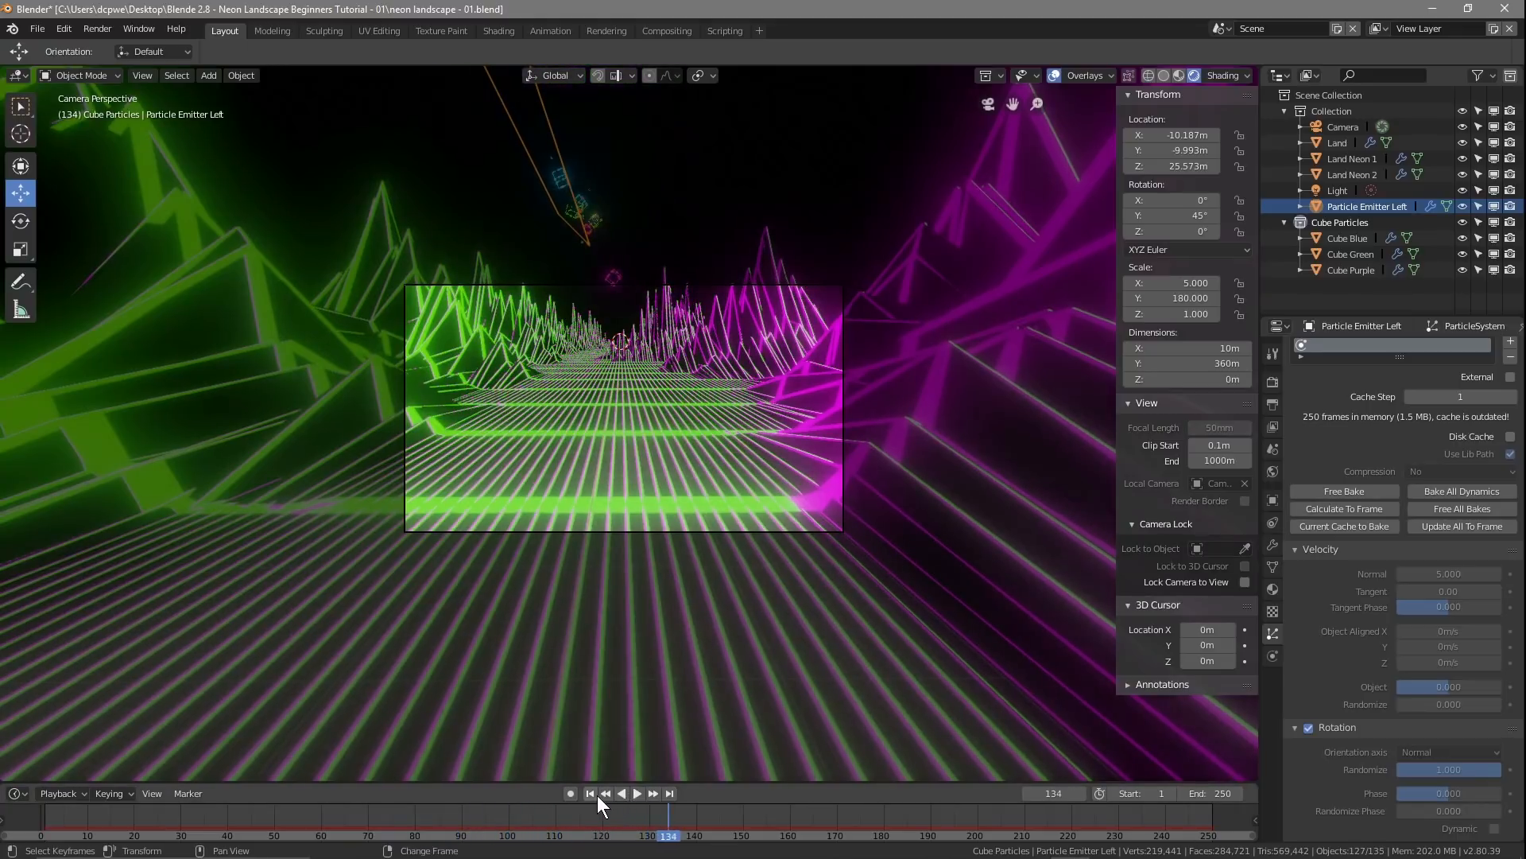
pyautogui.click(591, 794)
# Step: Free the bake and set the particle Lifetime to 150, keeping the Number of particles at 500
pyautogui.scroll(4, 1407, 555)
pyautogui.scroll(3, 1407, 556)
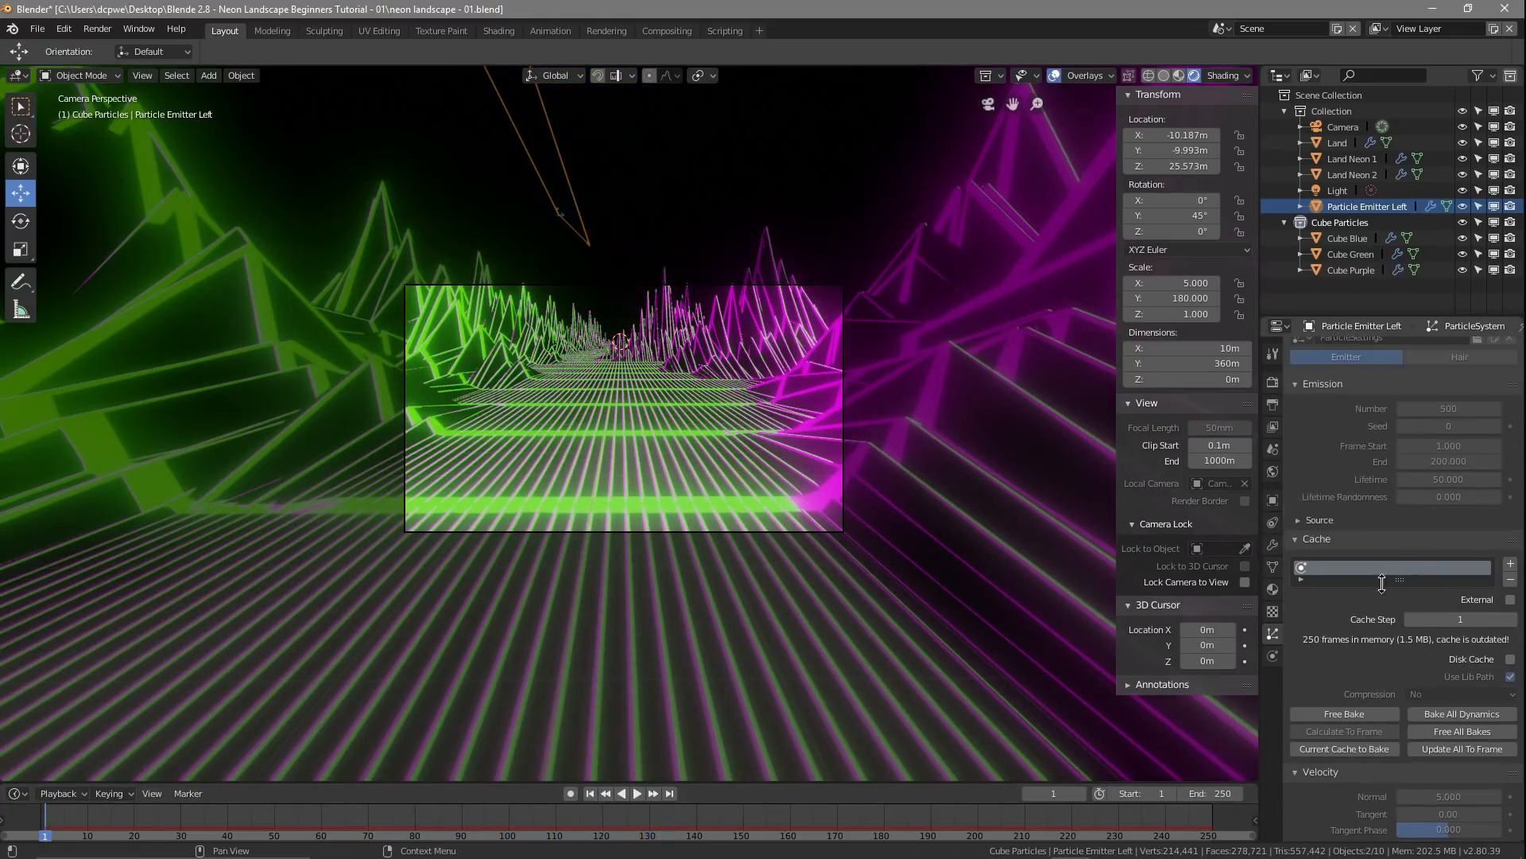
pyautogui.click(1348, 718)
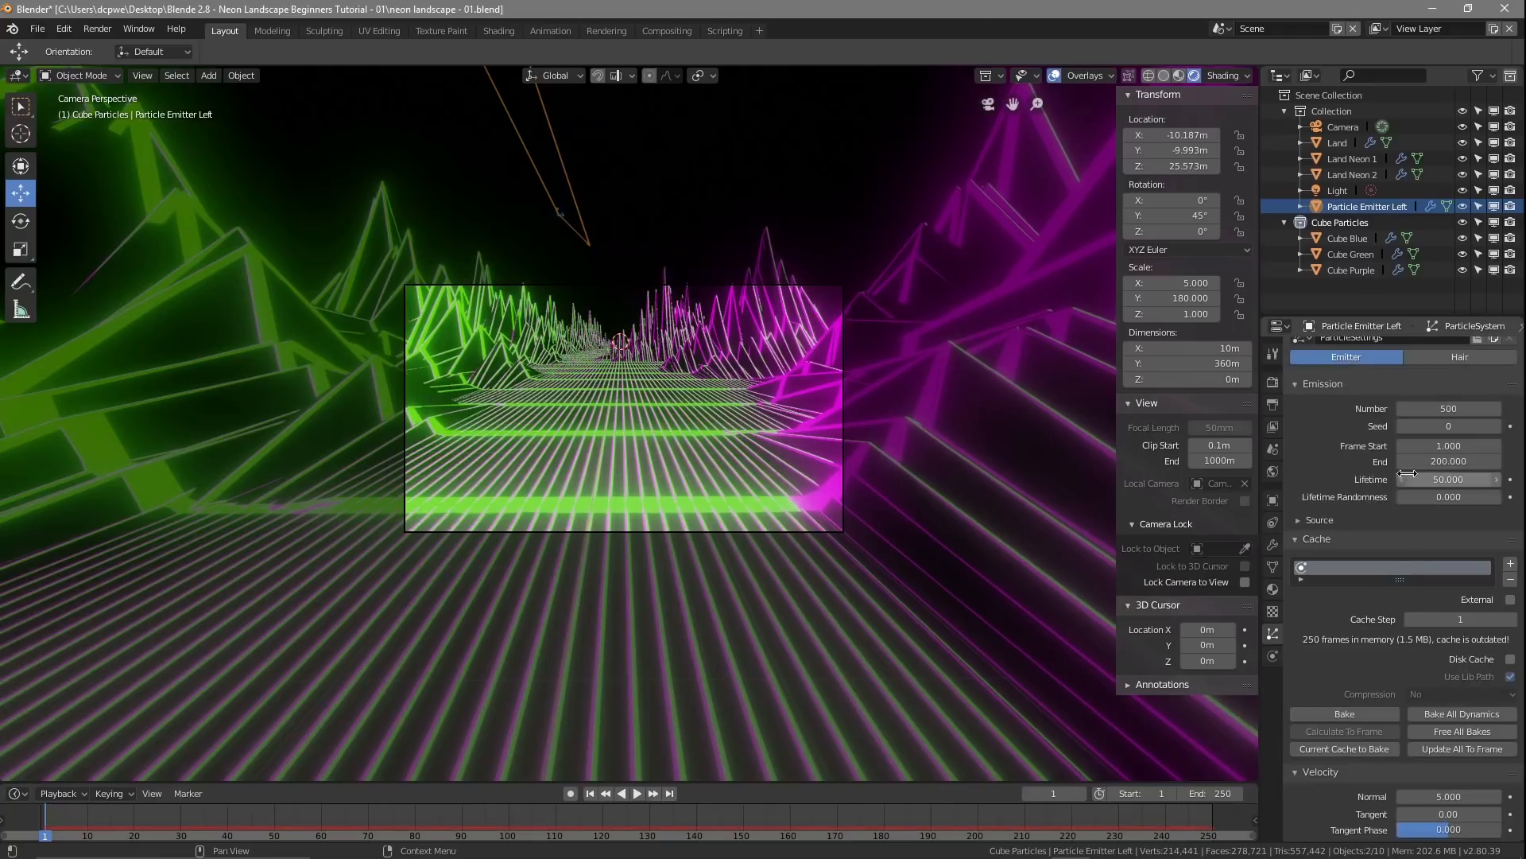
pyautogui.click(1474, 480)
pyautogui.write('150')
pyautogui.press('Return')
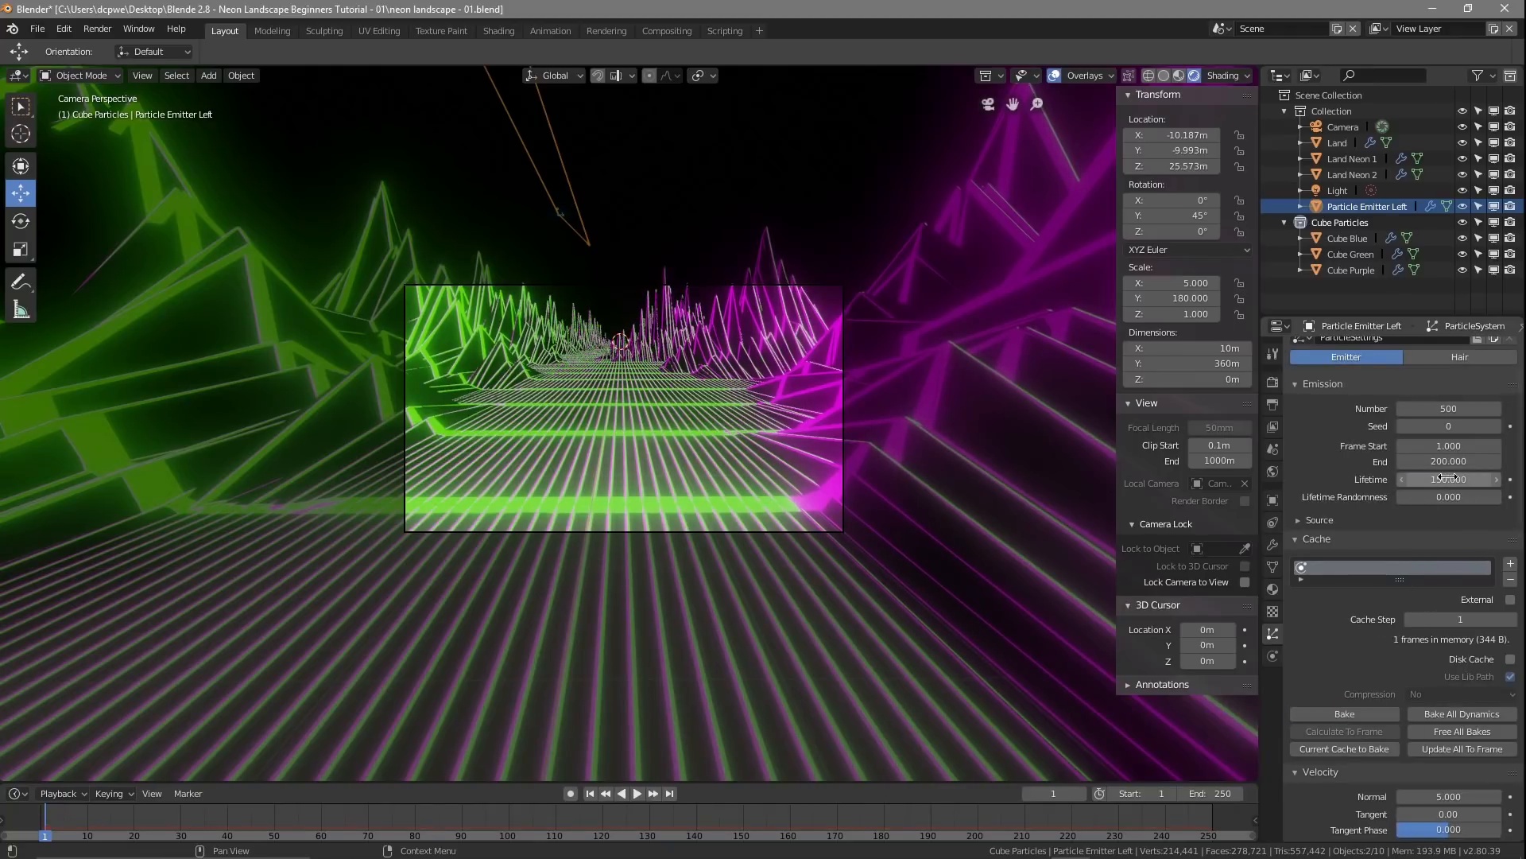
pyautogui.click(1448, 409)
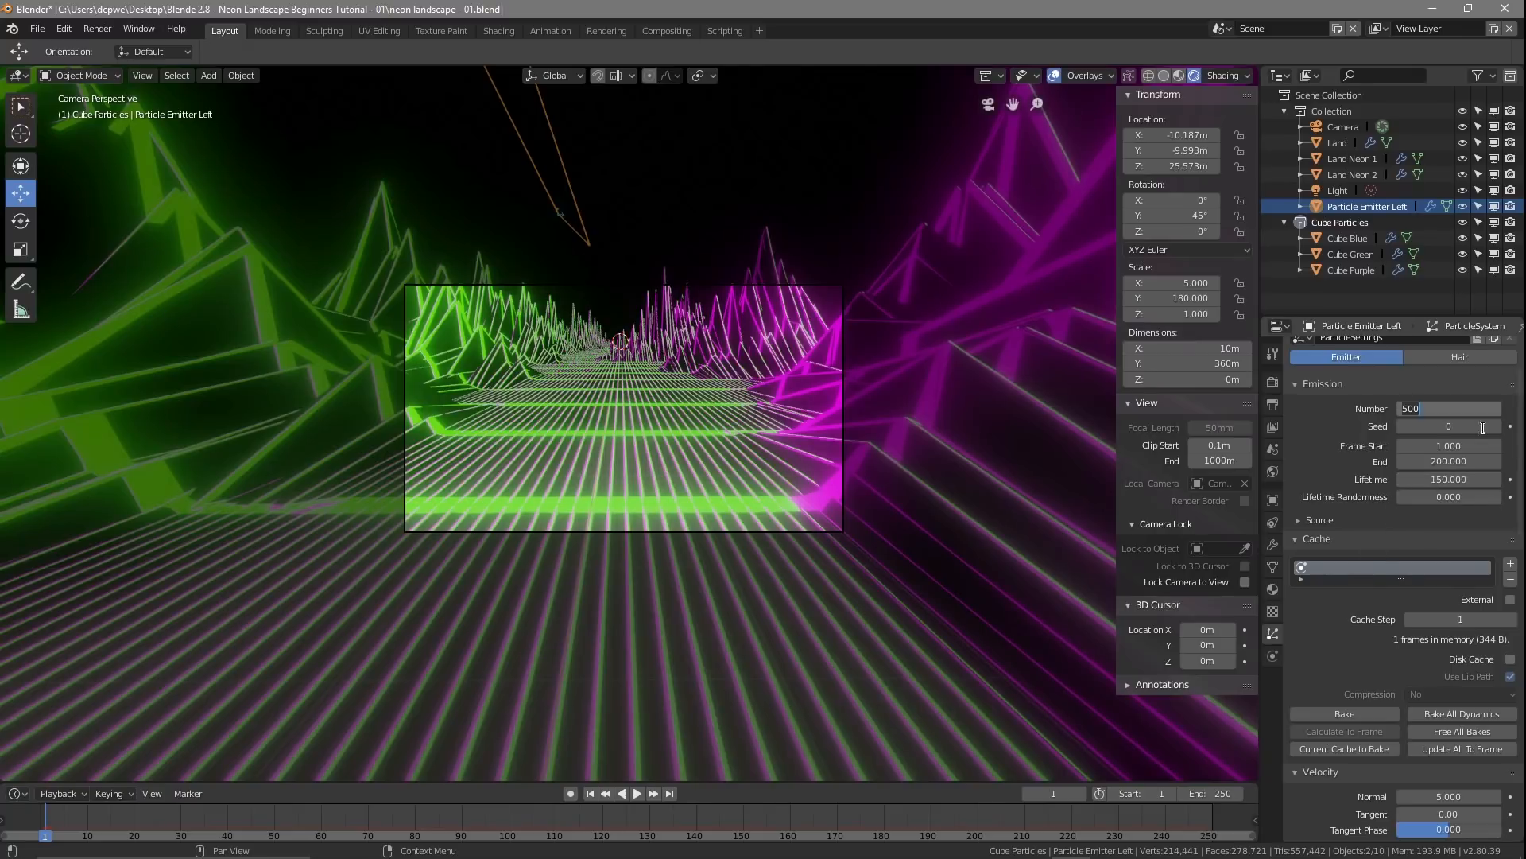
pyautogui.press('Return')
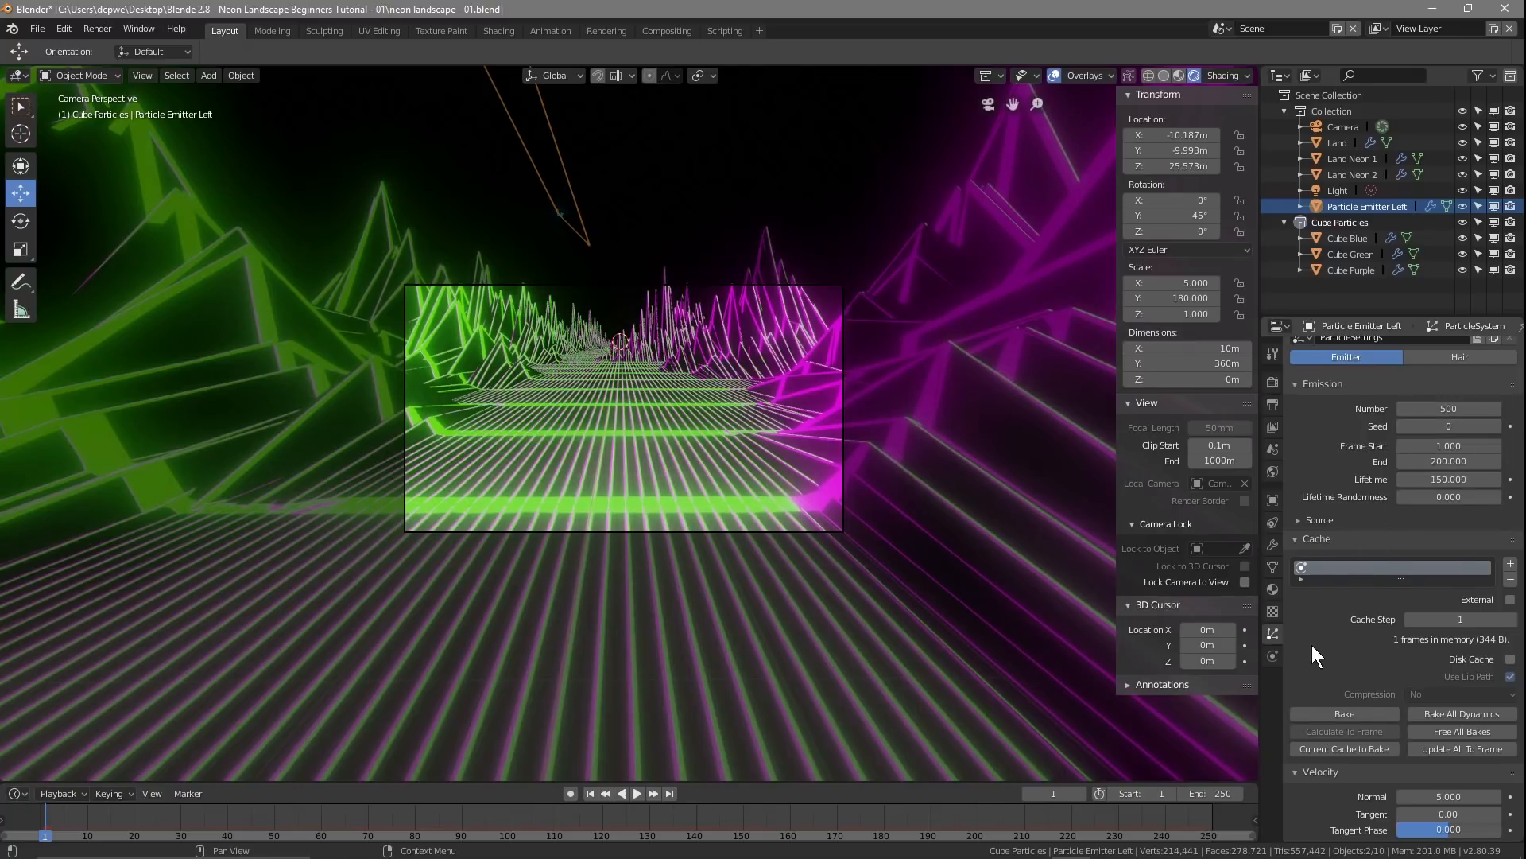
# Step: Bake all dynamics and render a test image at frame 187 of the animation
pyautogui.scroll(-5, 1312, 646)
pyautogui.click(1461, 557)
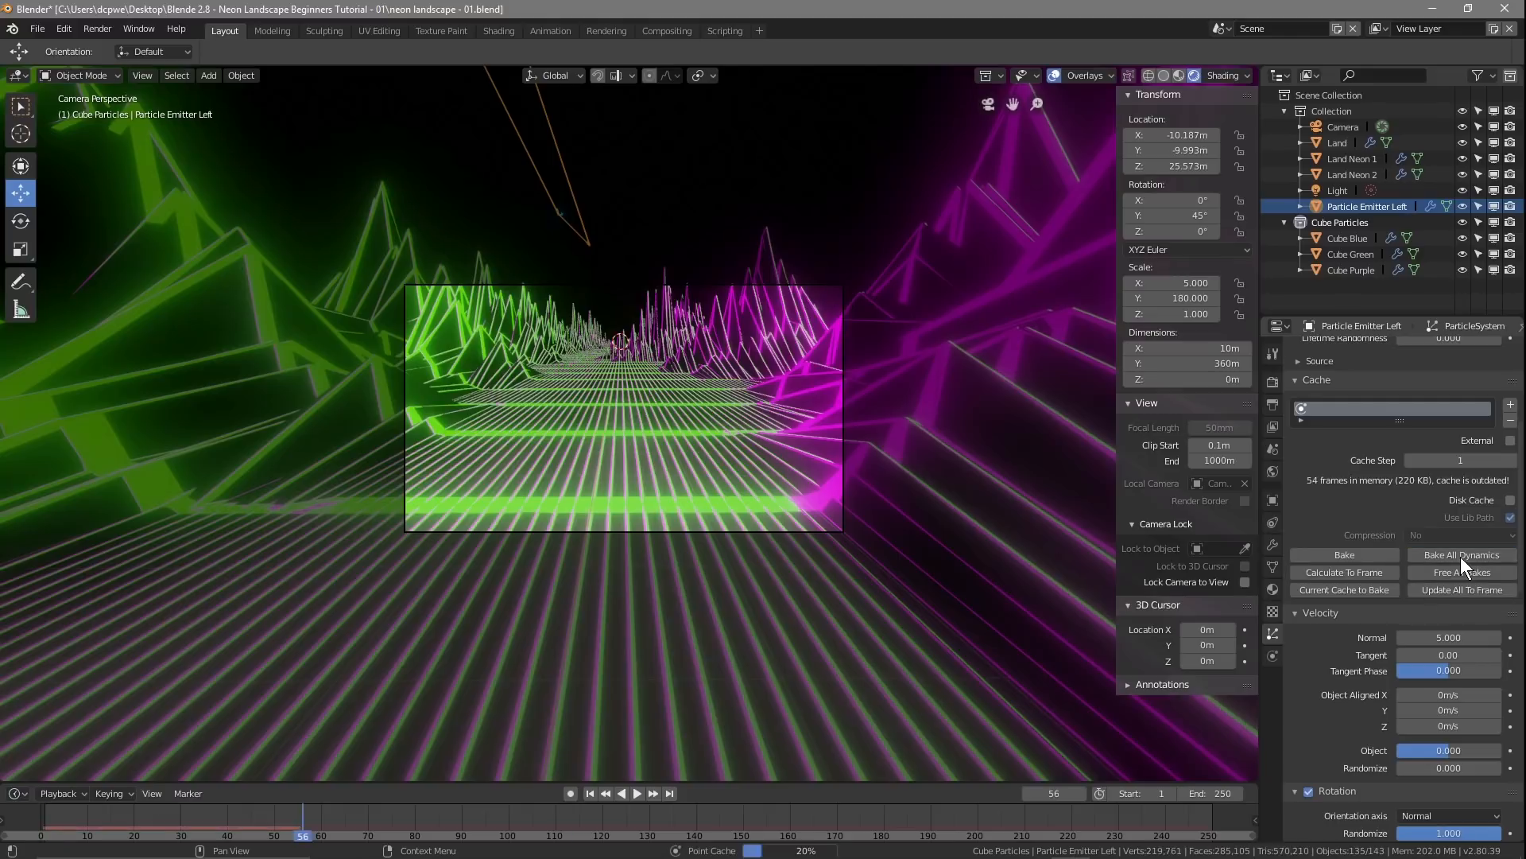
pyautogui.click(638, 793)
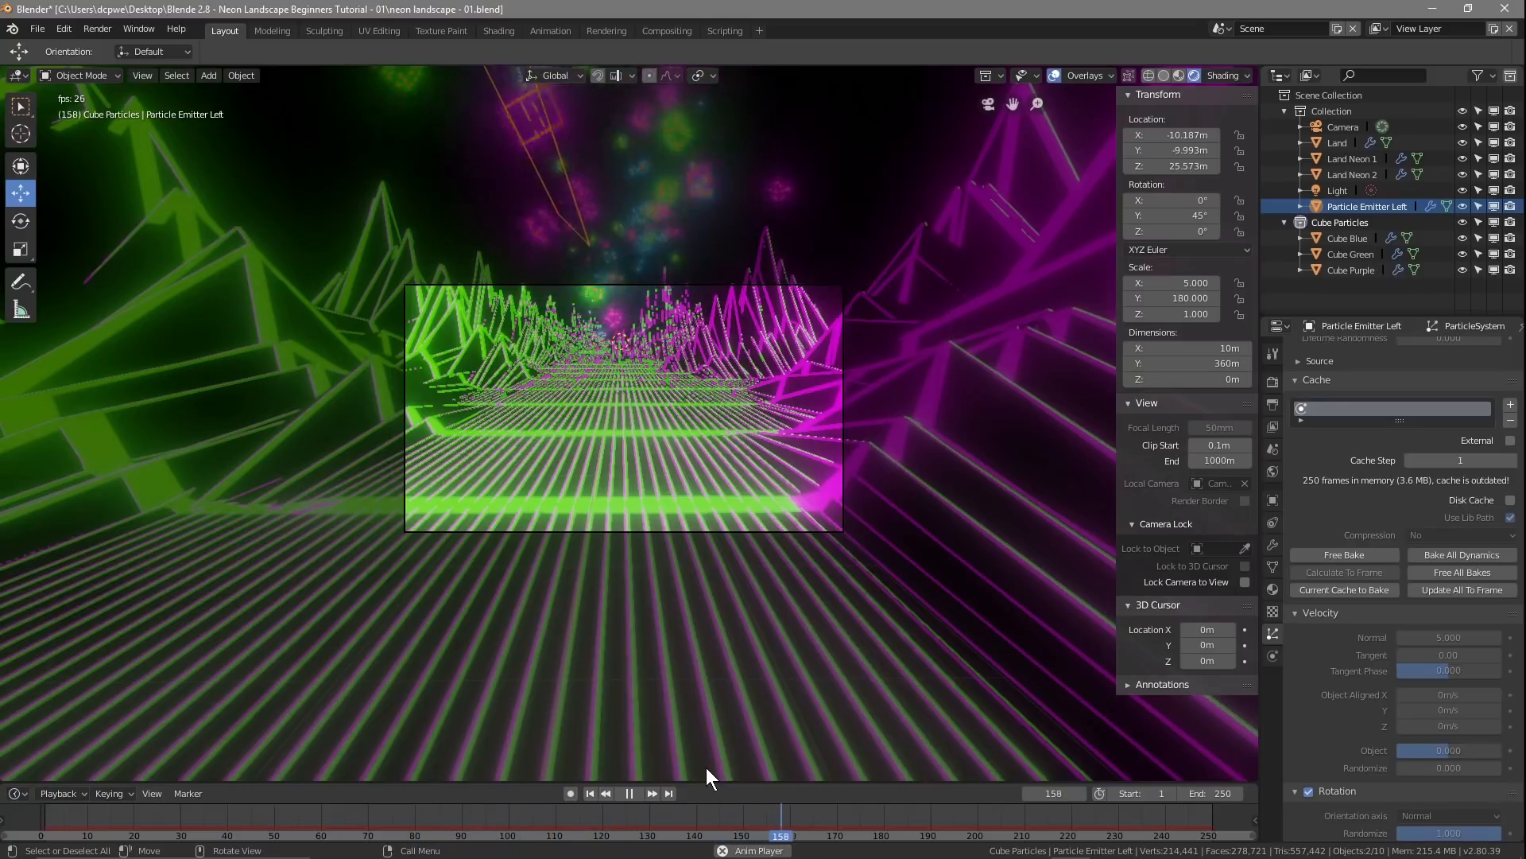
pyautogui.click(628, 793)
pyautogui.press('F12')
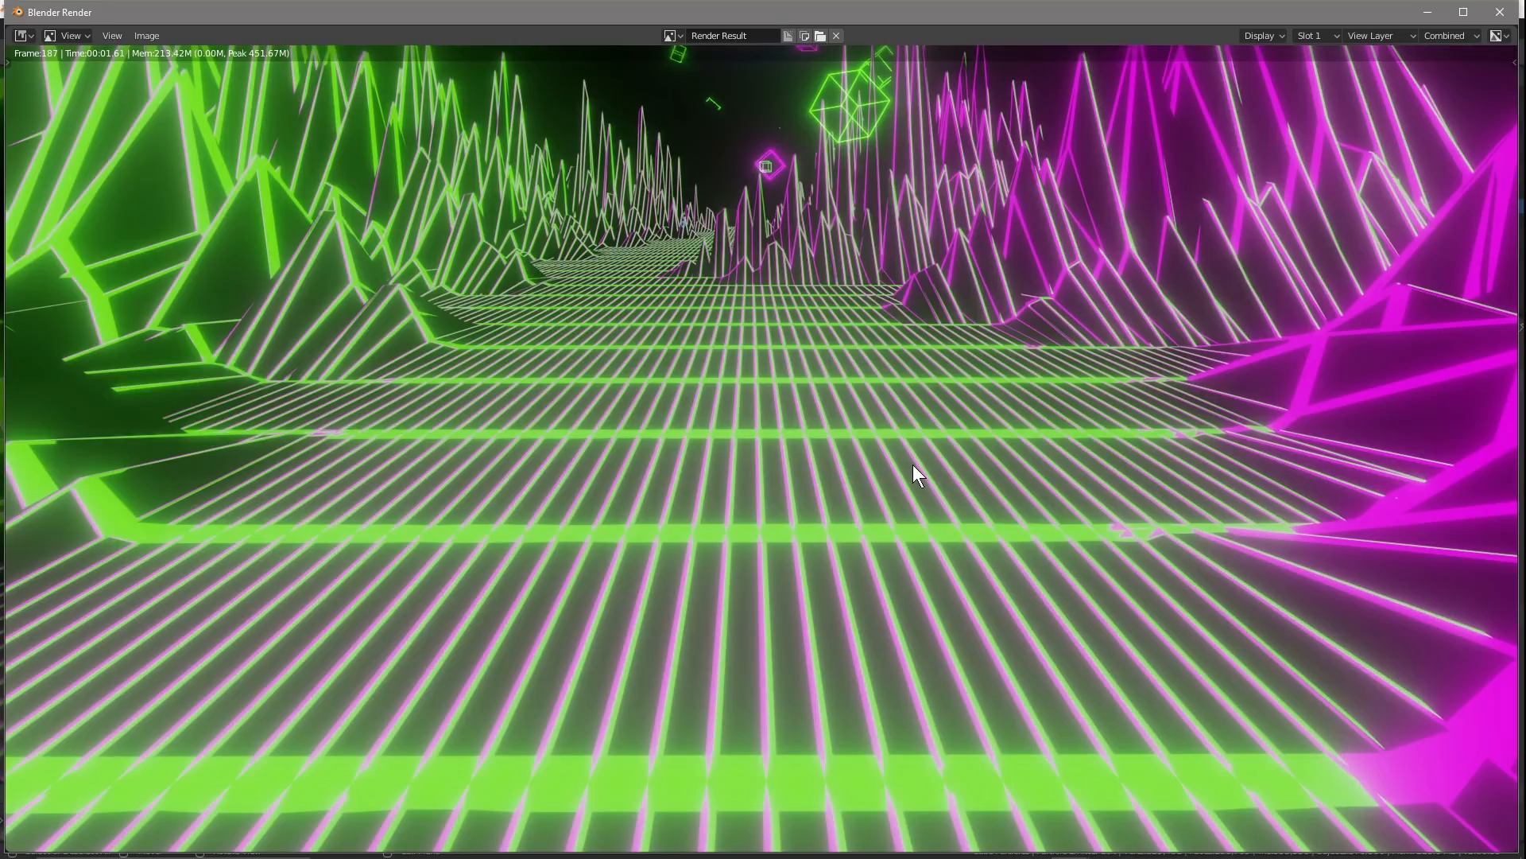
pyautogui.click(1495, 21)
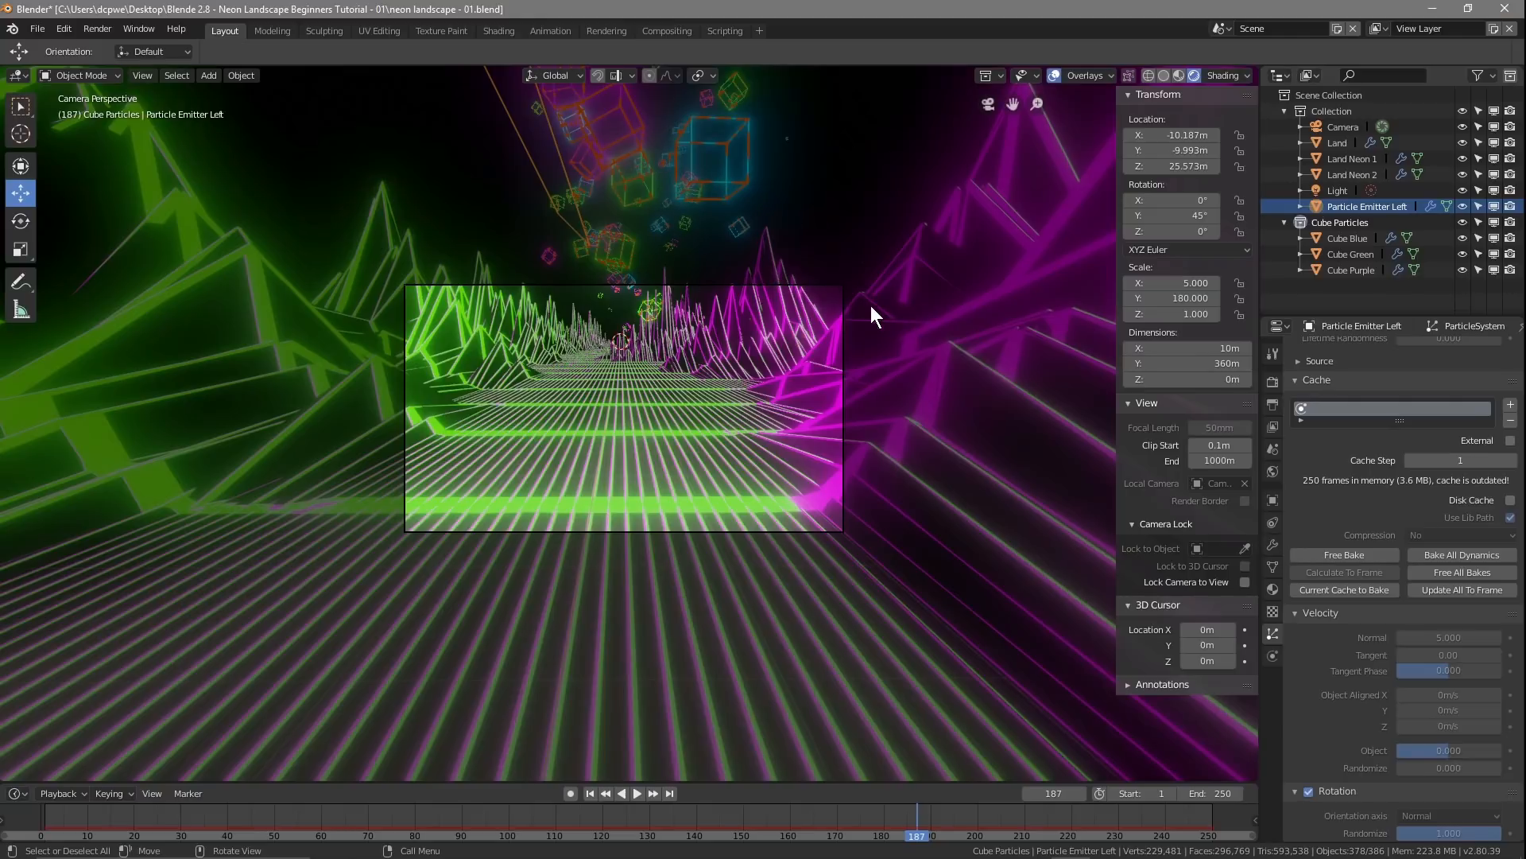
# Step: Free the bake and set the particle render Scale to 0.5
pyautogui.click(1340, 554)
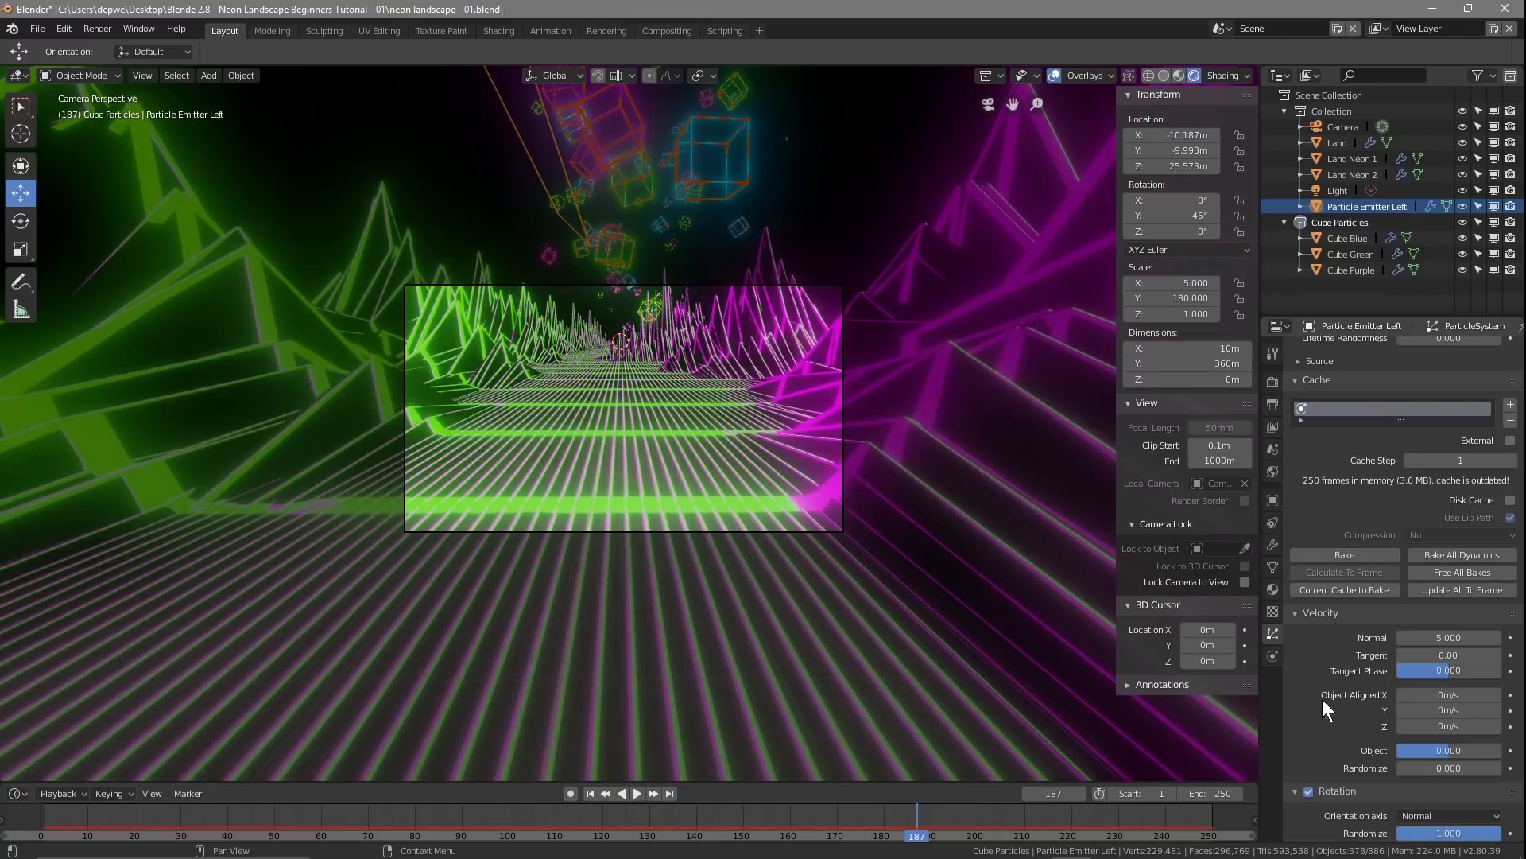
pyautogui.scroll(-10, 1328, 696)
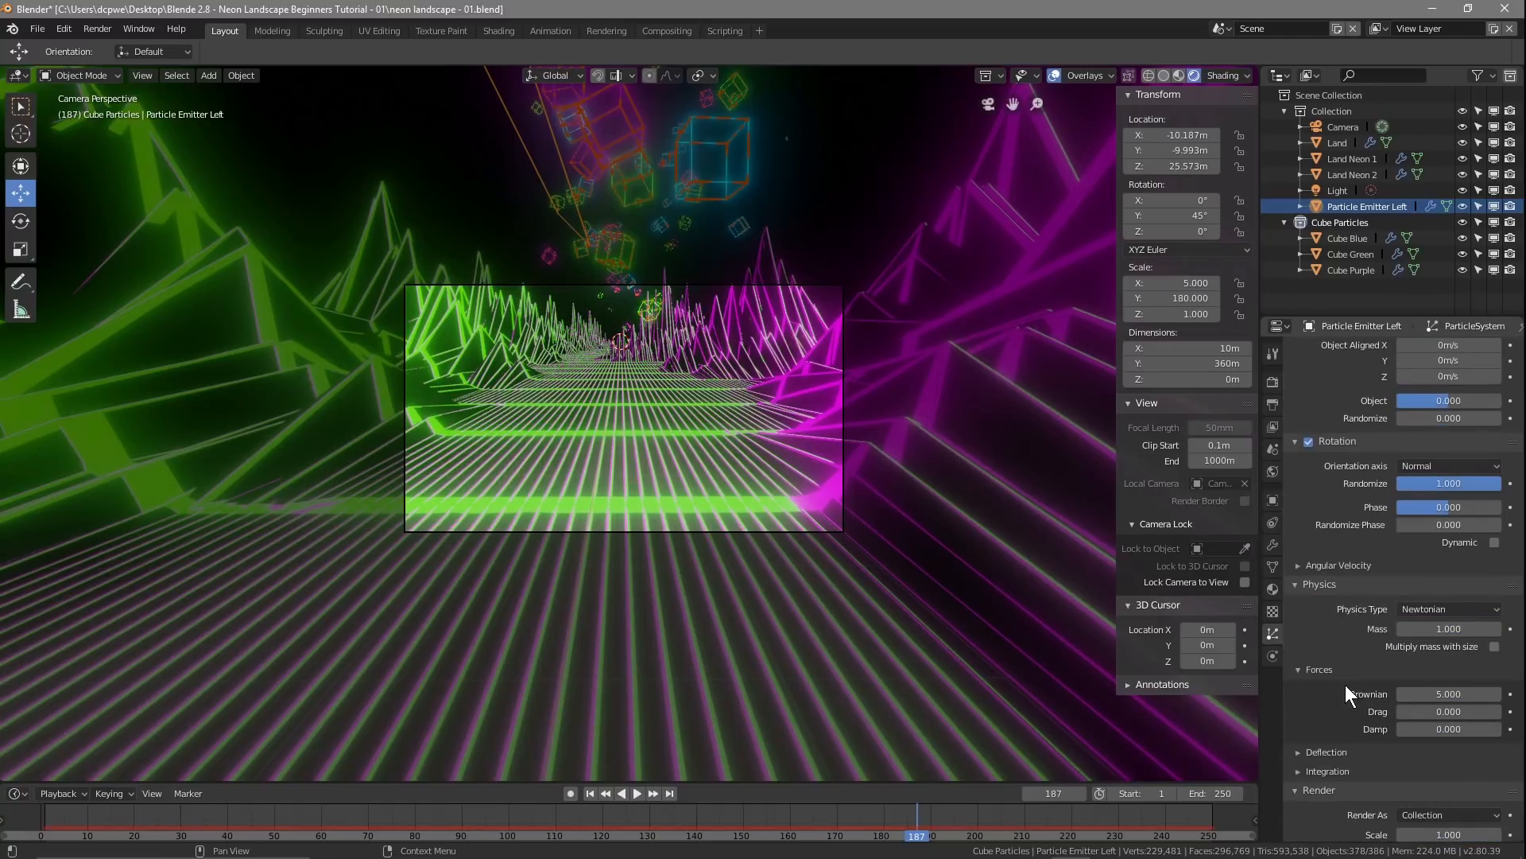
pyautogui.scroll(-5, 1345, 684)
pyautogui.click(1479, 675)
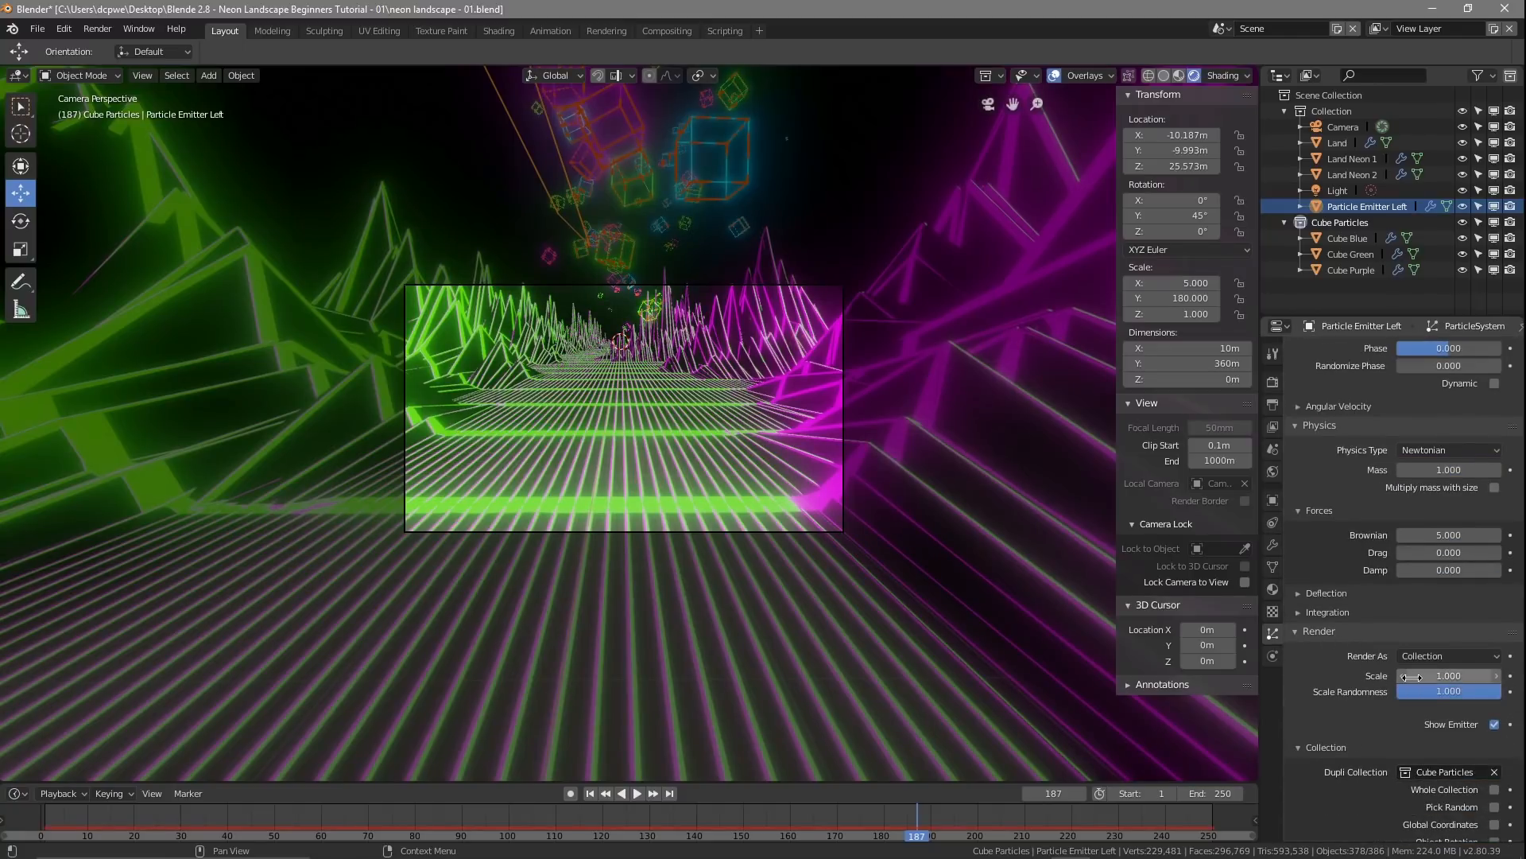
pyautogui.write('1.0')
pyautogui.press('BackSpace')
pyautogui.press('BackSpace')
pyautogui.press('BackSpace')
pyautogui.write('0.')
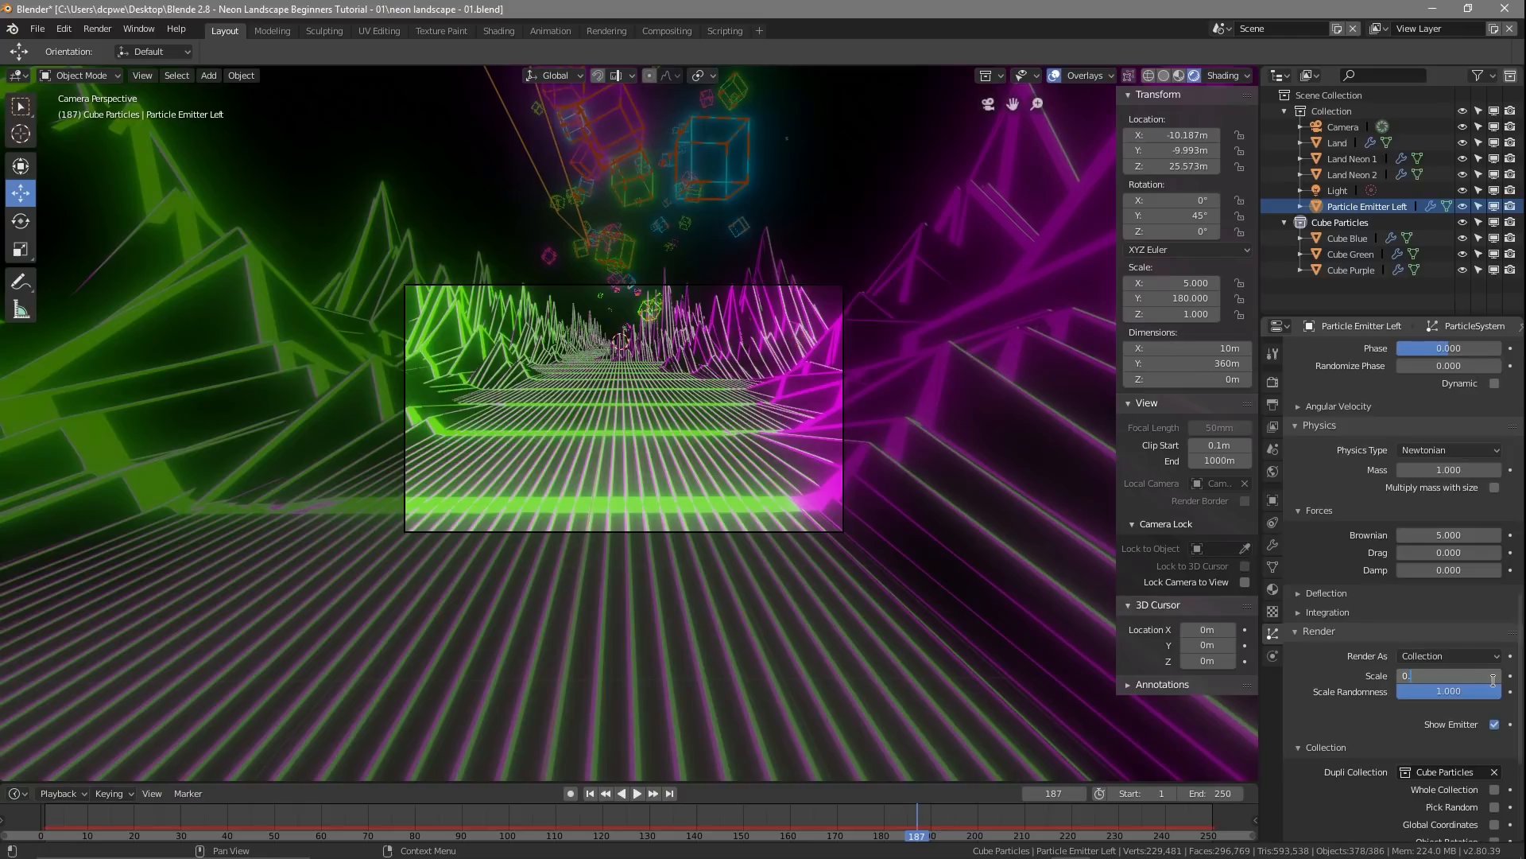
pyautogui.press('Return')
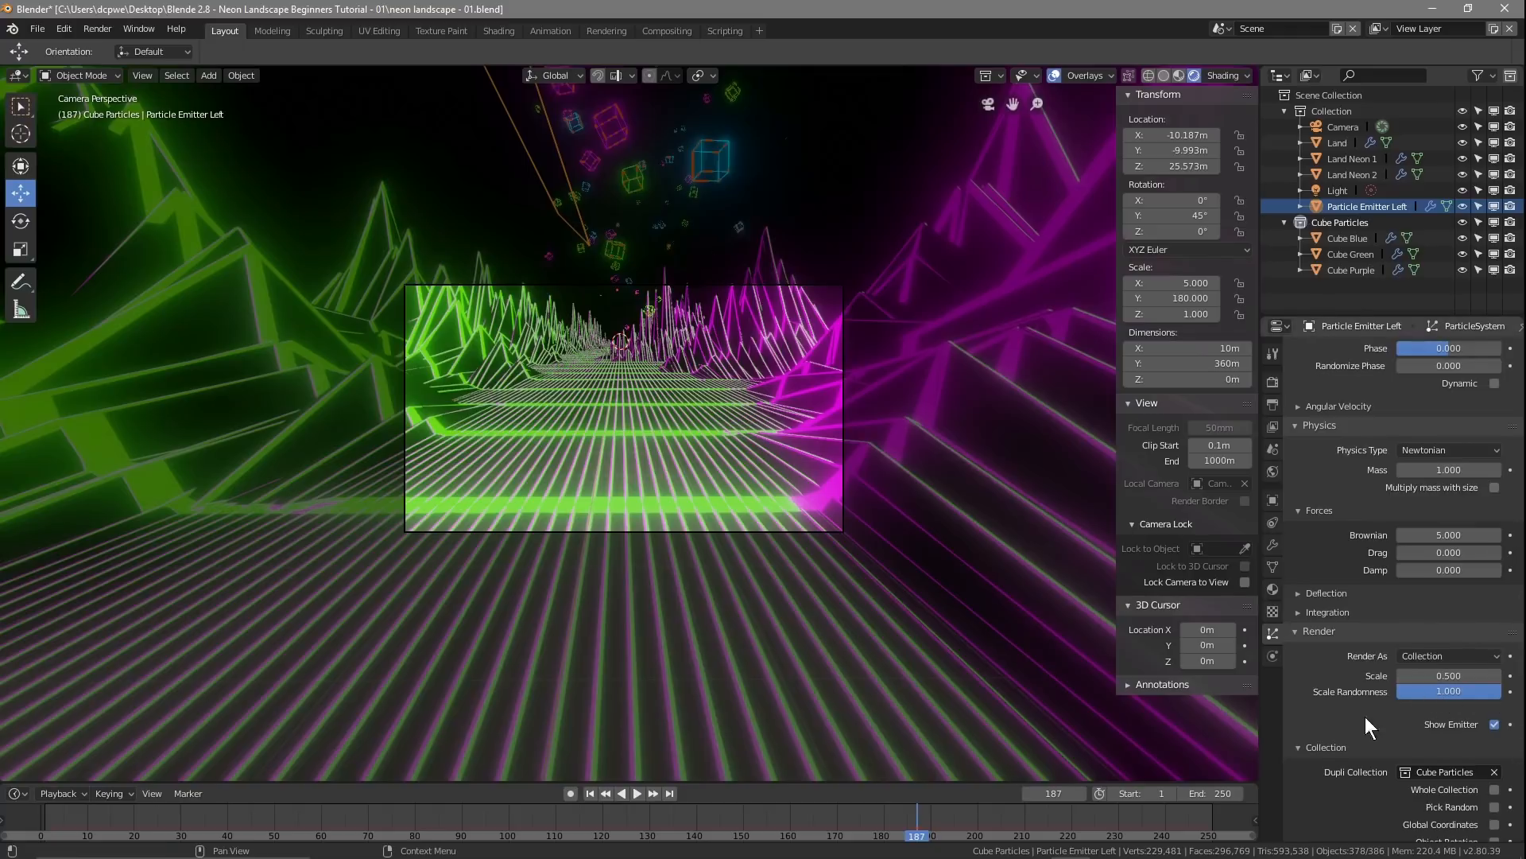
pyautogui.scroll(-4, 1352, 722)
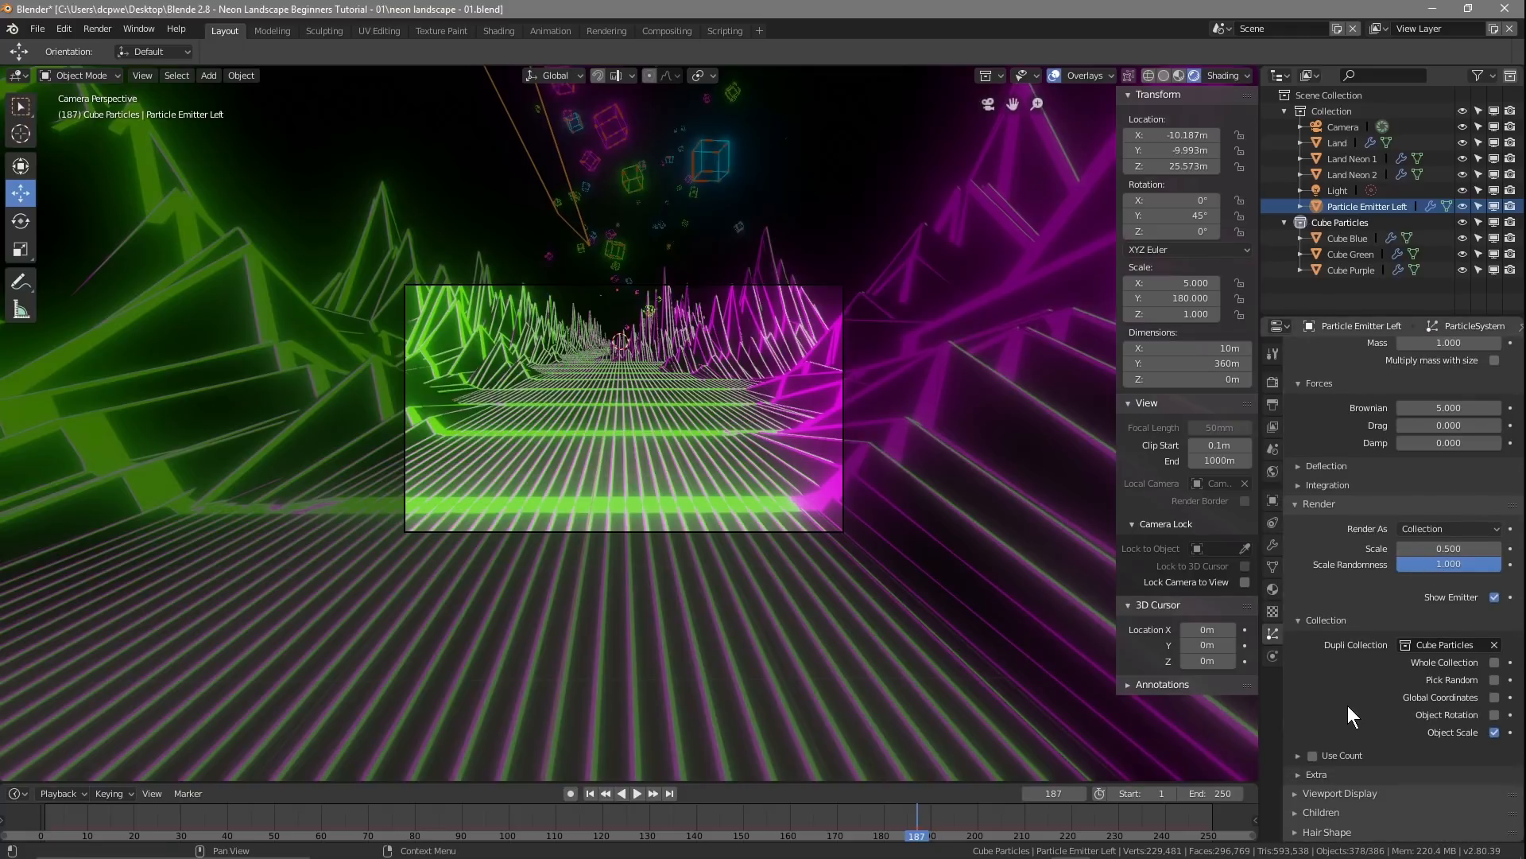
pyautogui.scroll(3, 1347, 704)
pyautogui.scroll(2, 1347, 704)
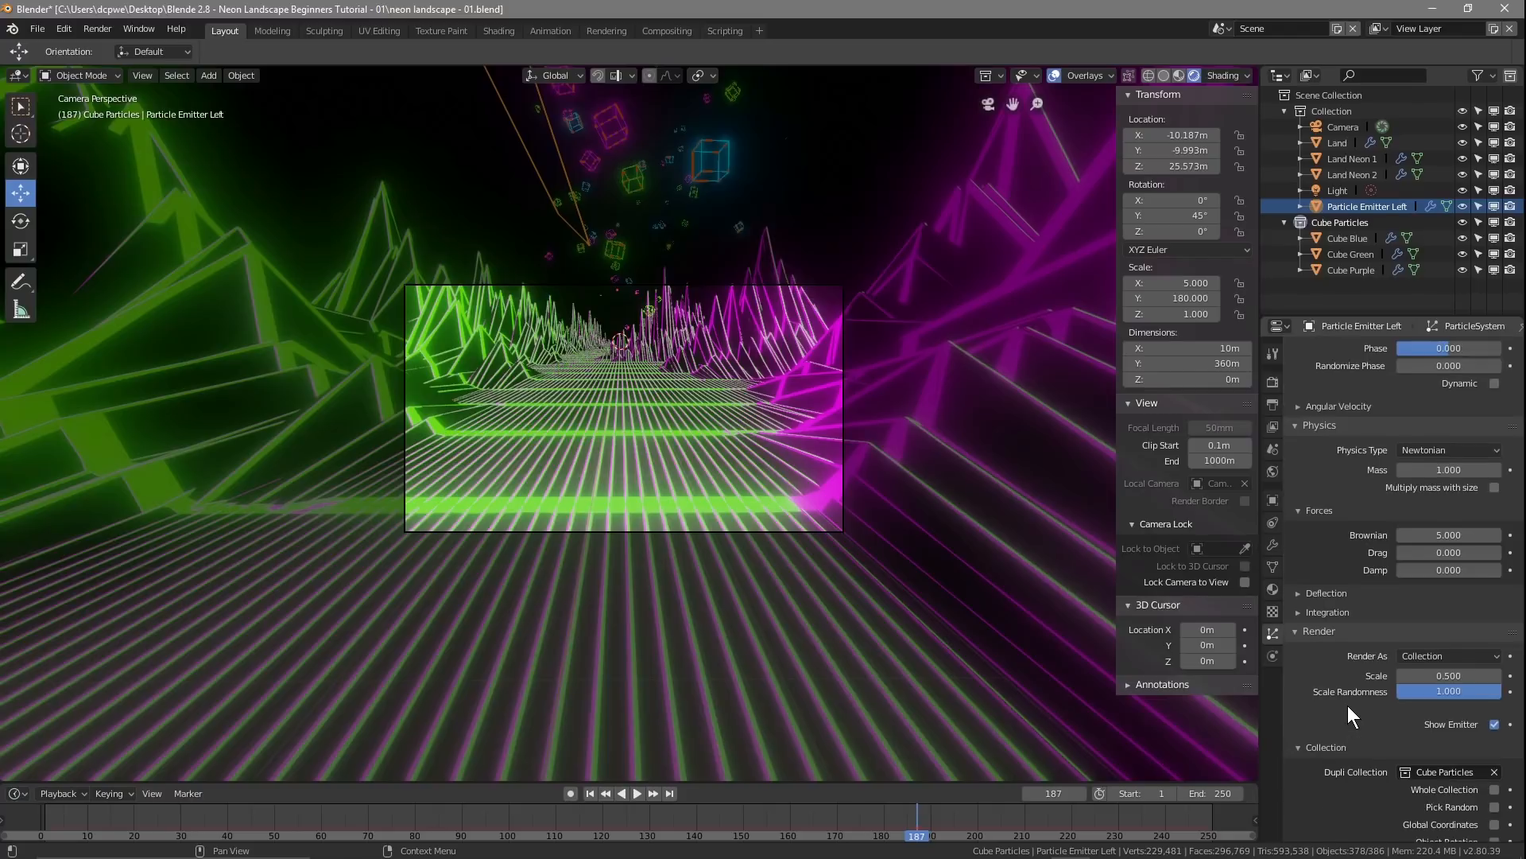
pyautogui.scroll(2, 1347, 704)
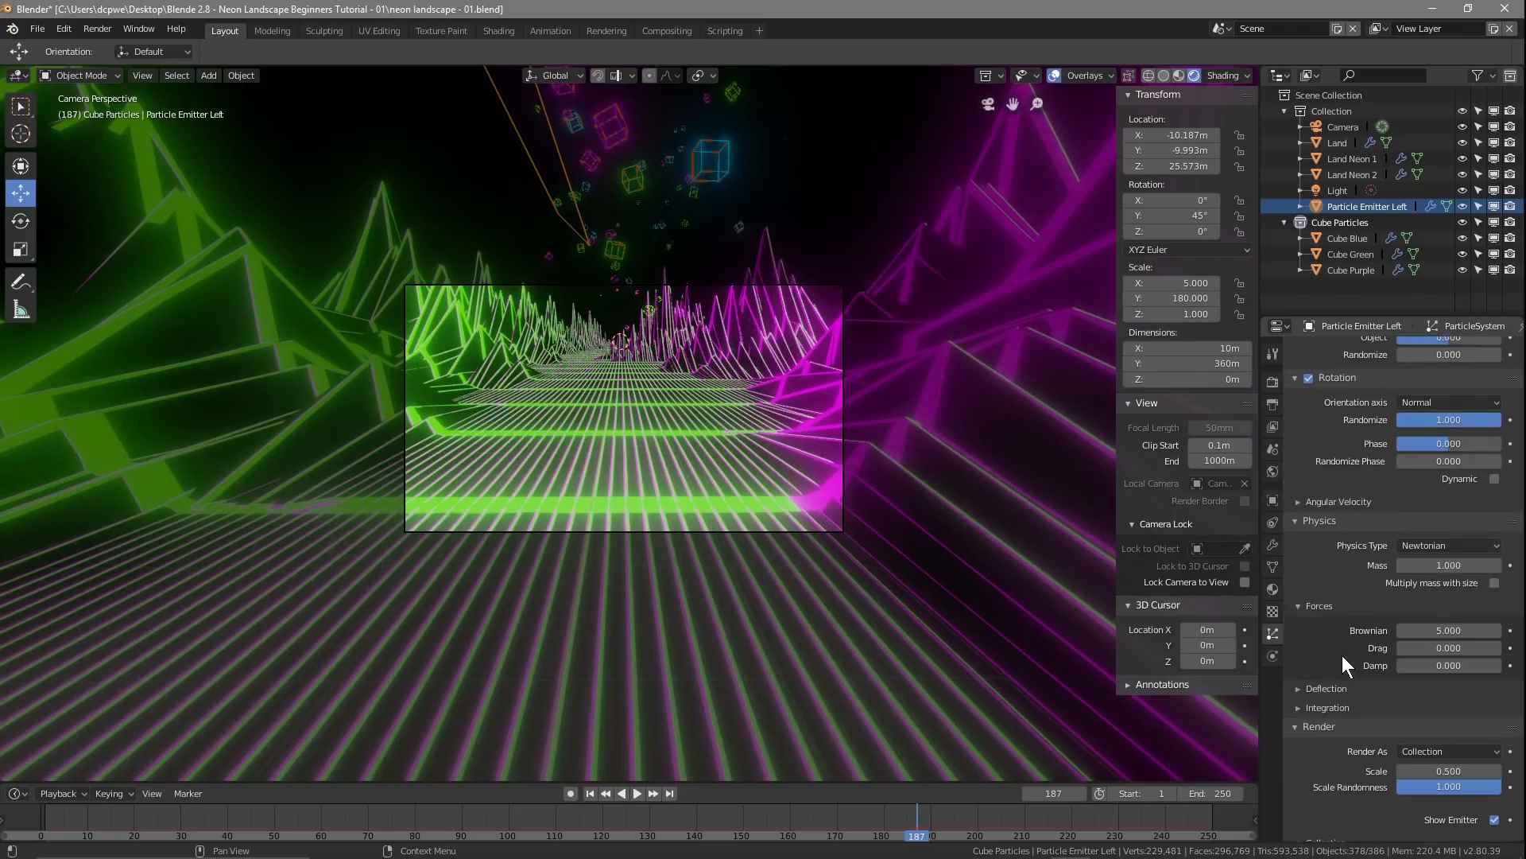
# Step: Set the Damp and Drag forces in the left emitter's particle physics to 1.000 each
pyautogui.scroll(-10, 1342, 655)
pyautogui.scroll(5, 1346, 628)
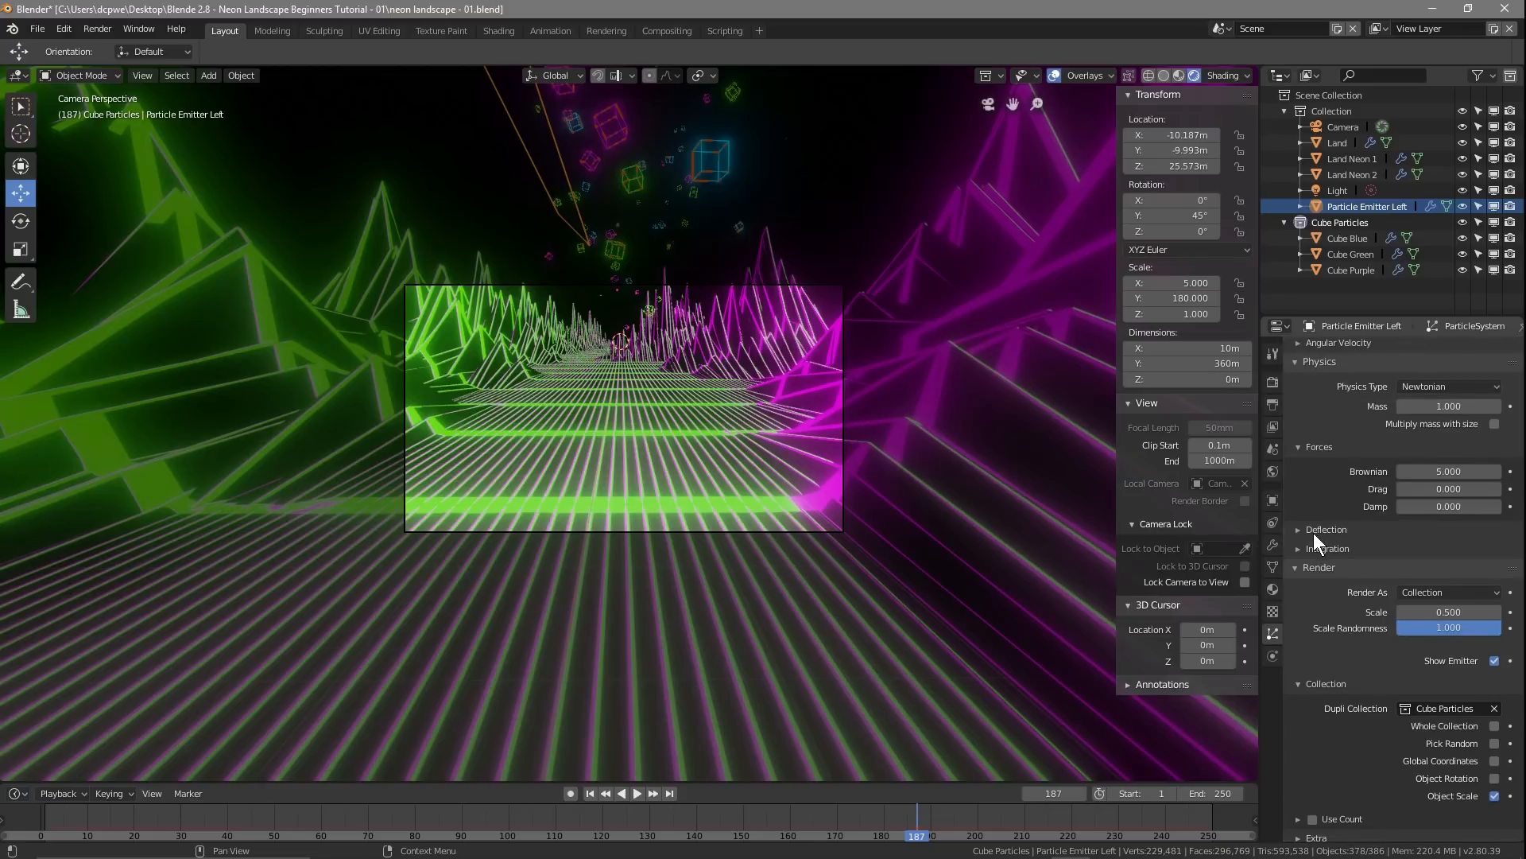
pyautogui.scroll(2, 1311, 513)
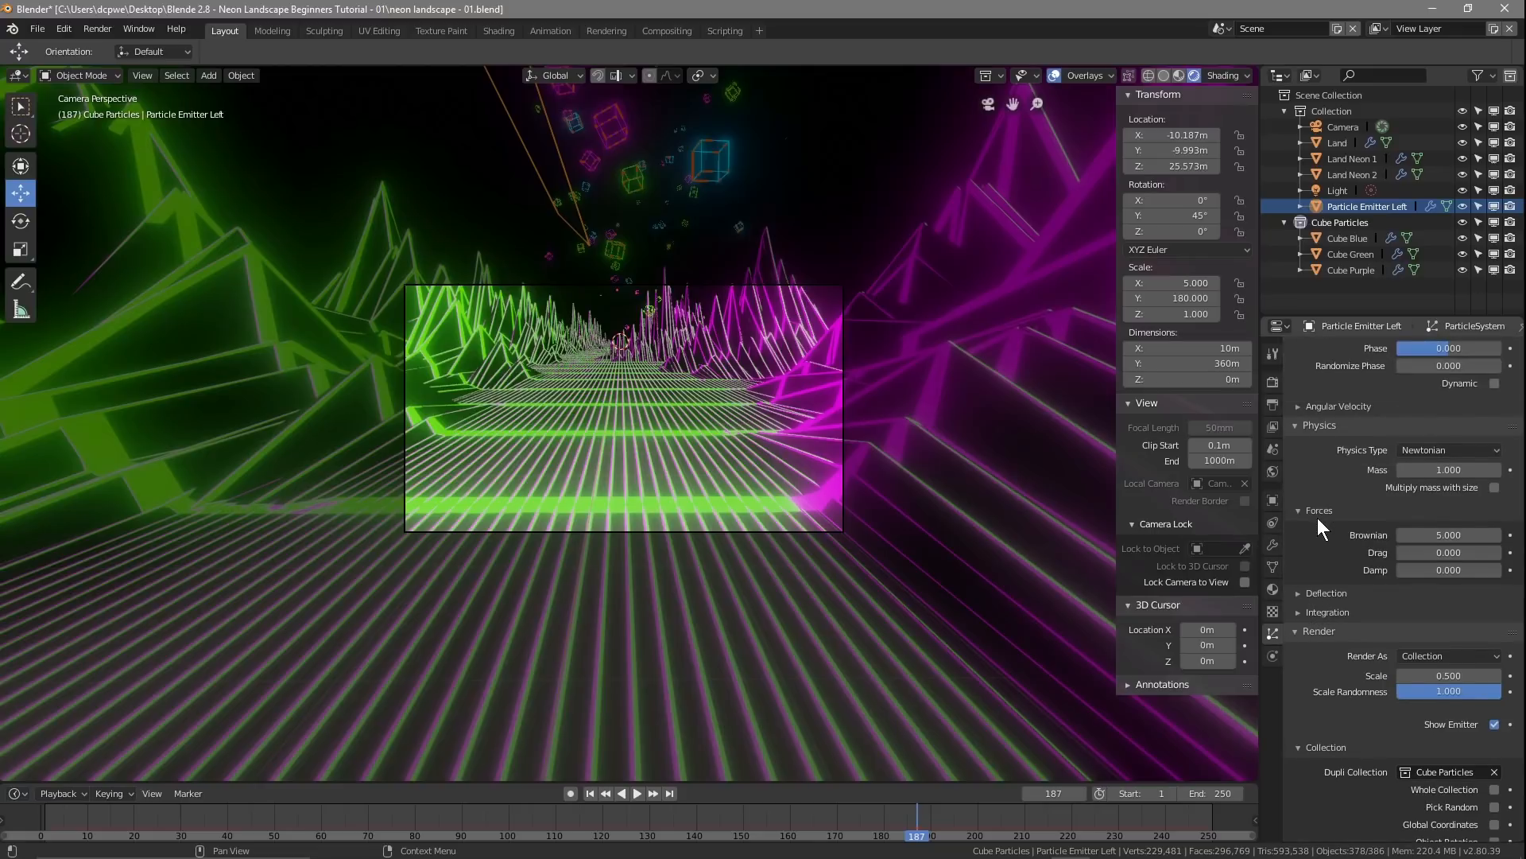
pyautogui.scroll(2, 1318, 519)
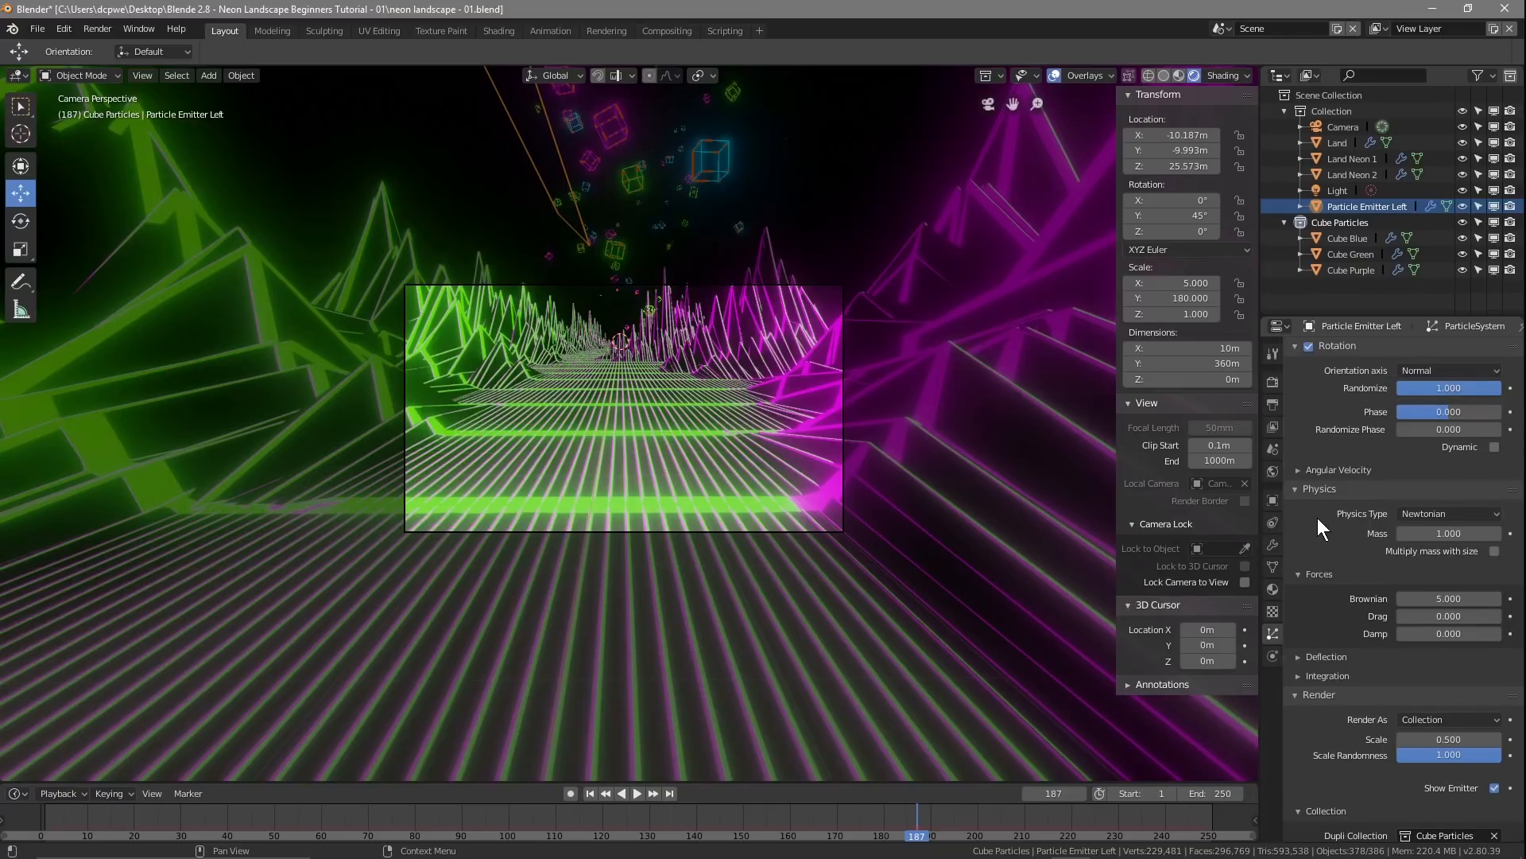
pyautogui.scroll(-2, 1318, 518)
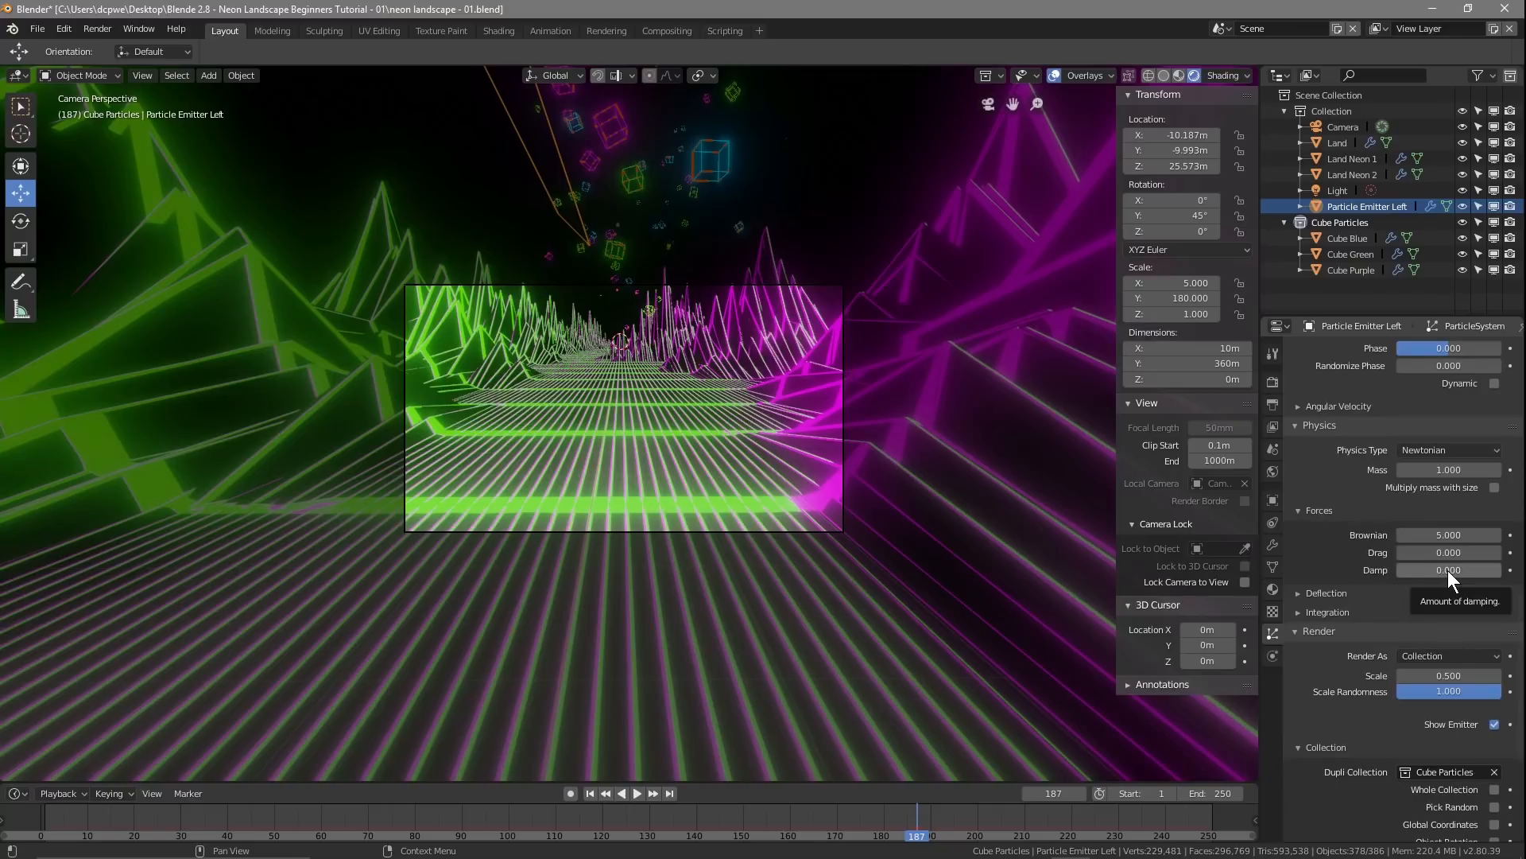
pyautogui.moveTo(1447, 571); pyautogui.dragTo(1469, 569)
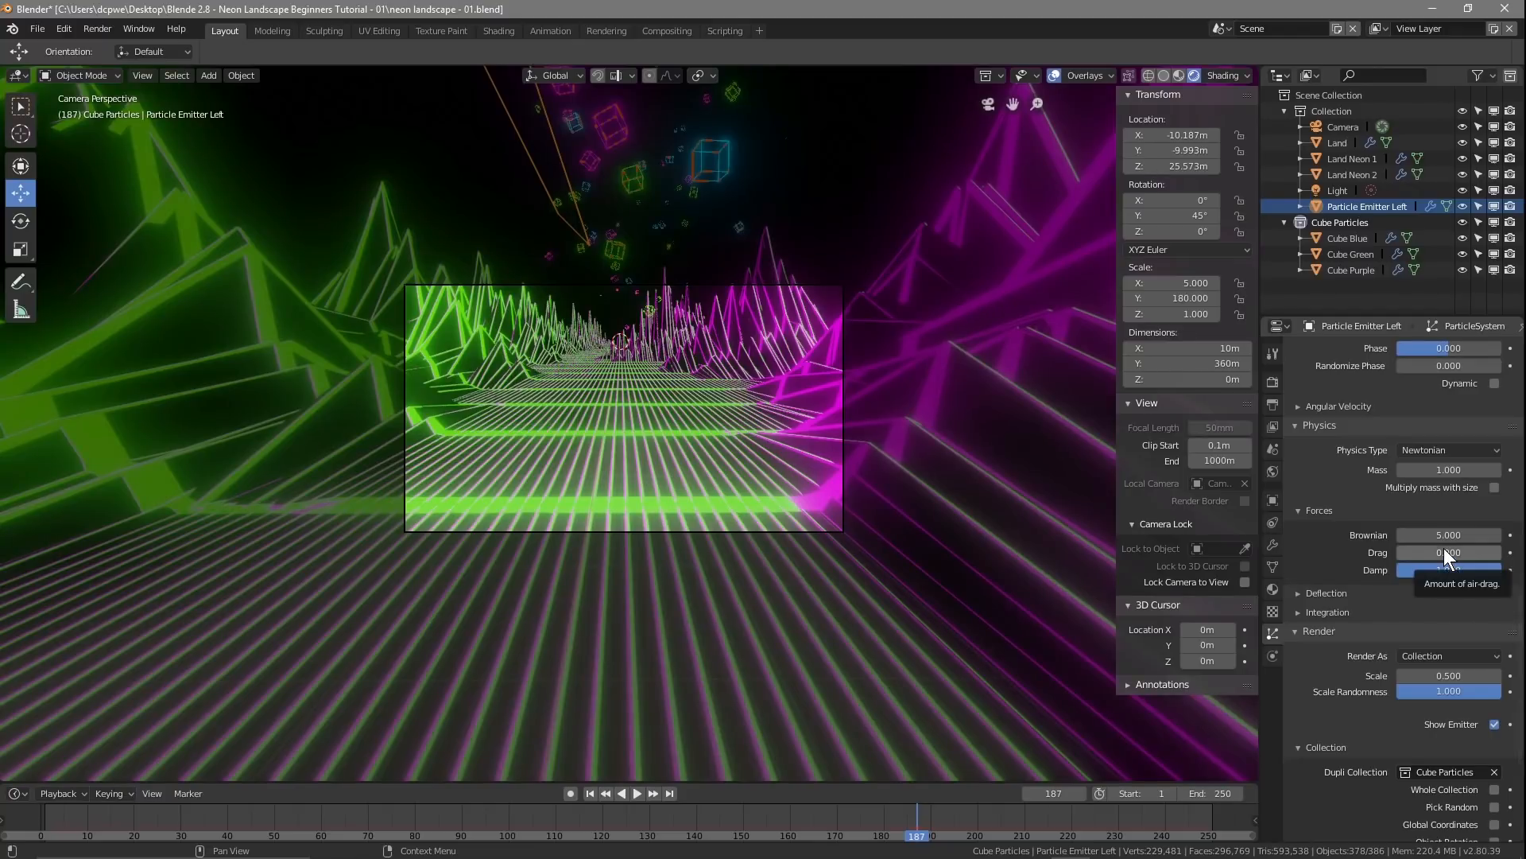
pyautogui.moveTo(1444, 548); pyautogui.dragTo(1470, 548)
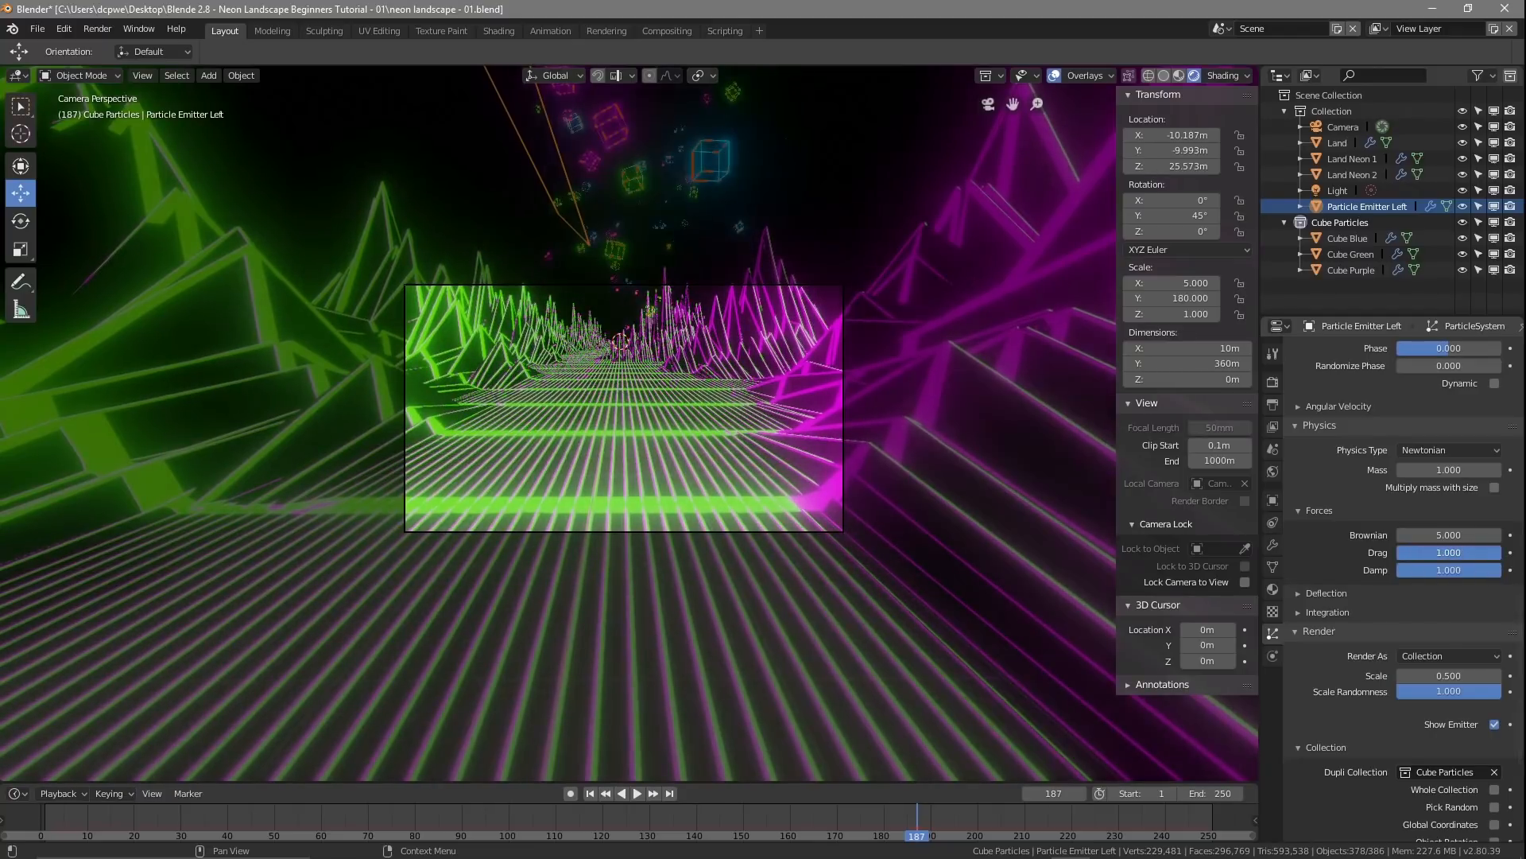
# Step: Bake all dynamics, preview the animation through the camera, free the bake and stop playback at frame 107
pyautogui.scroll(8, 1367, 483)
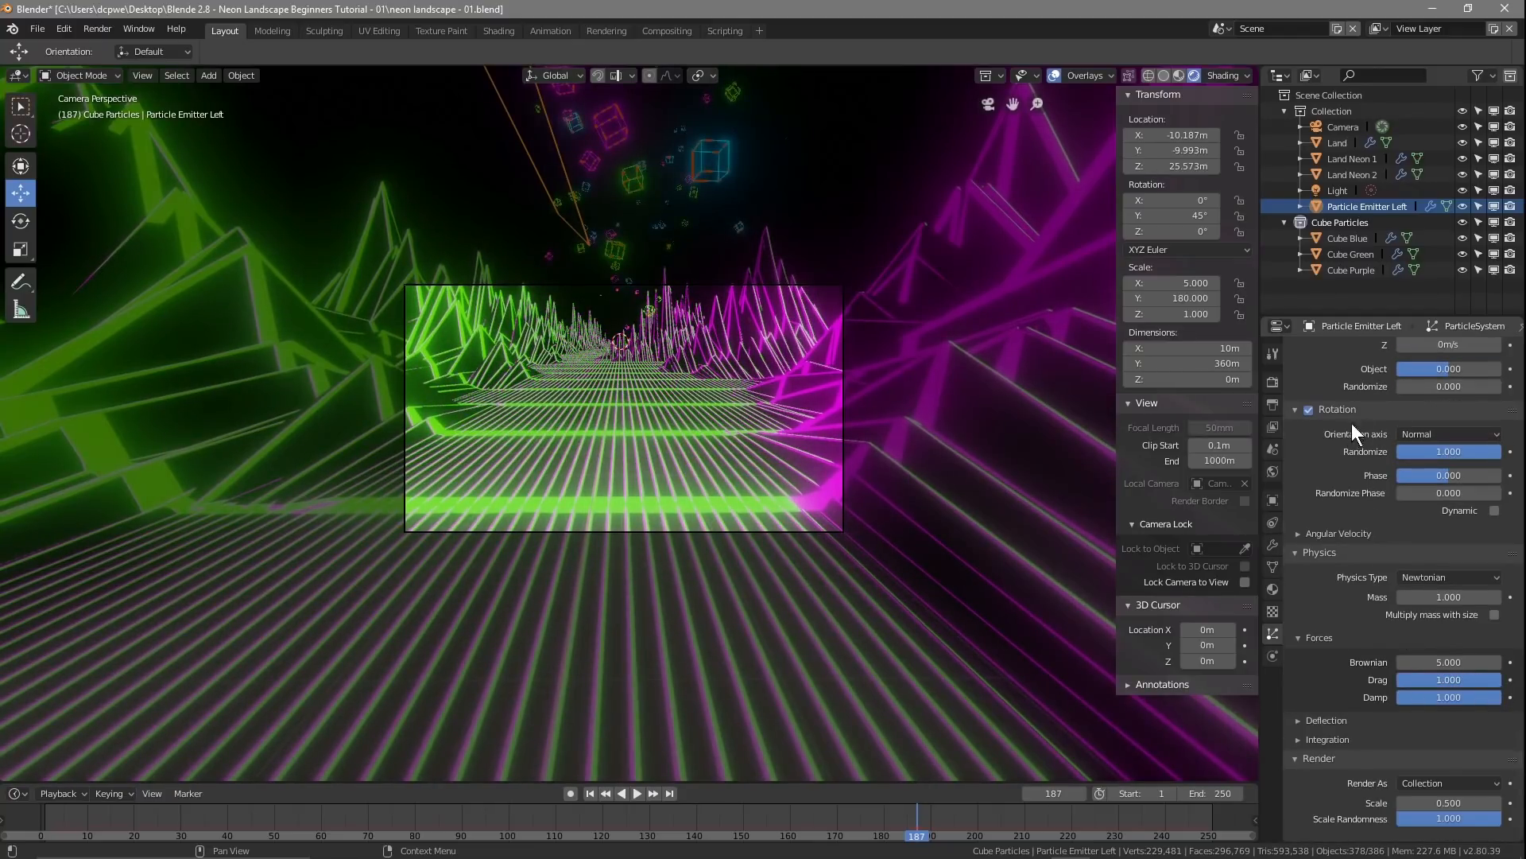
pyautogui.scroll(3, 1310, 471)
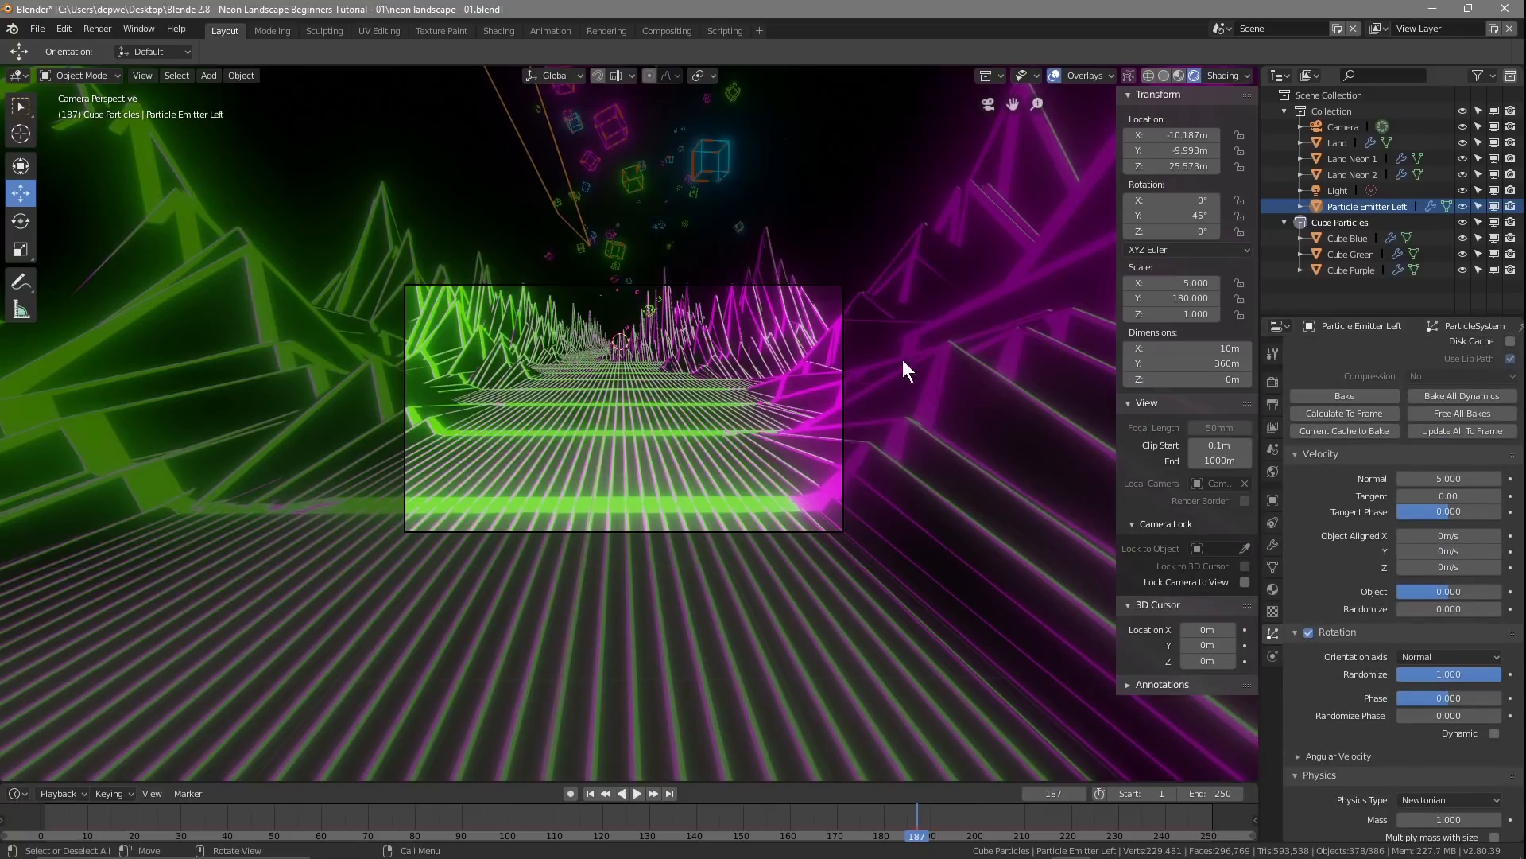
pyautogui.click(1447, 395)
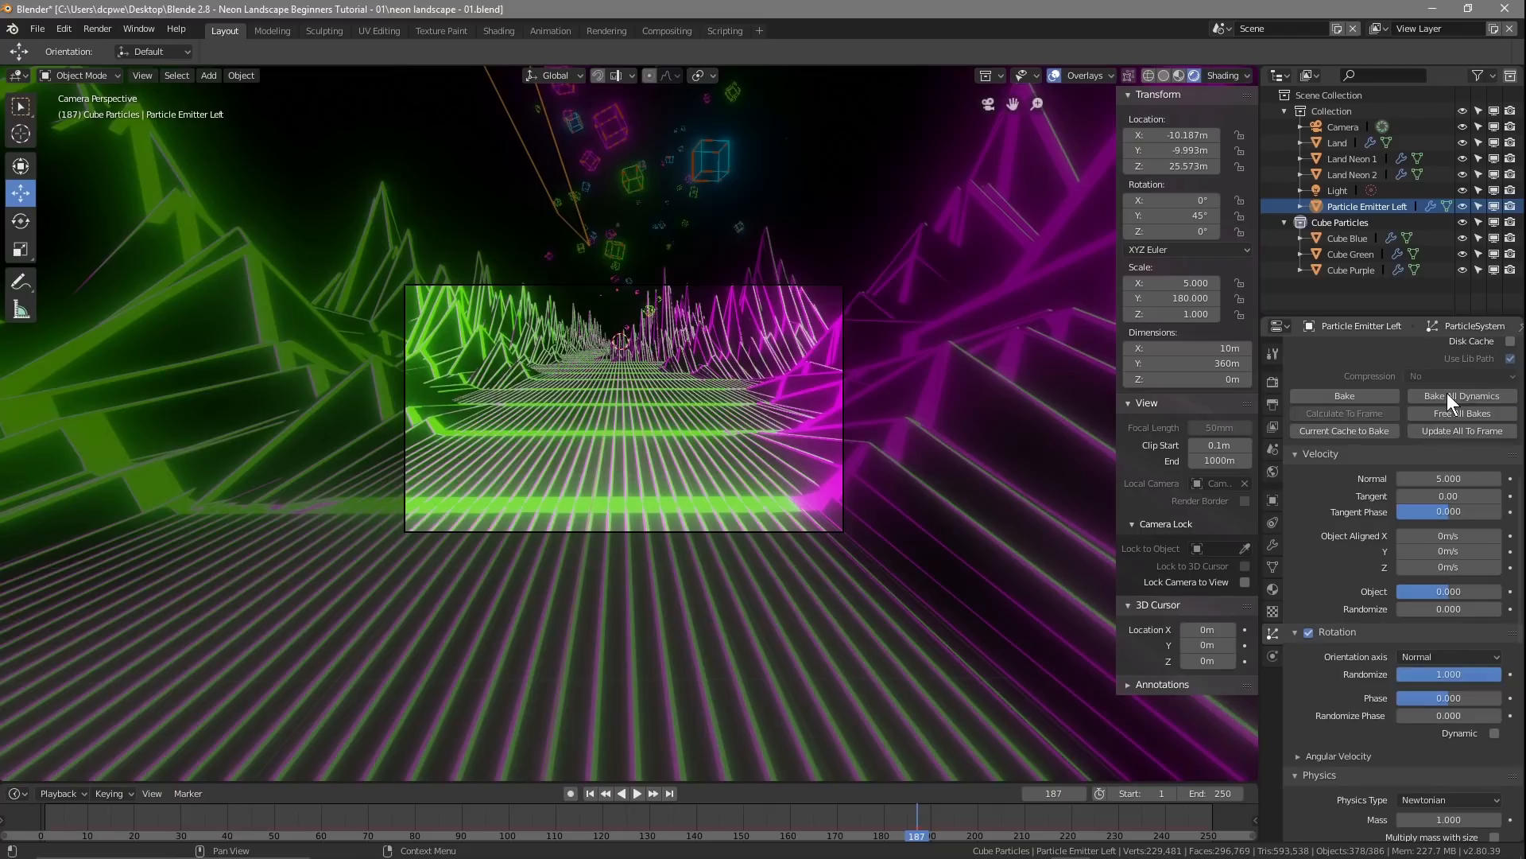
pyautogui.click(637, 794)
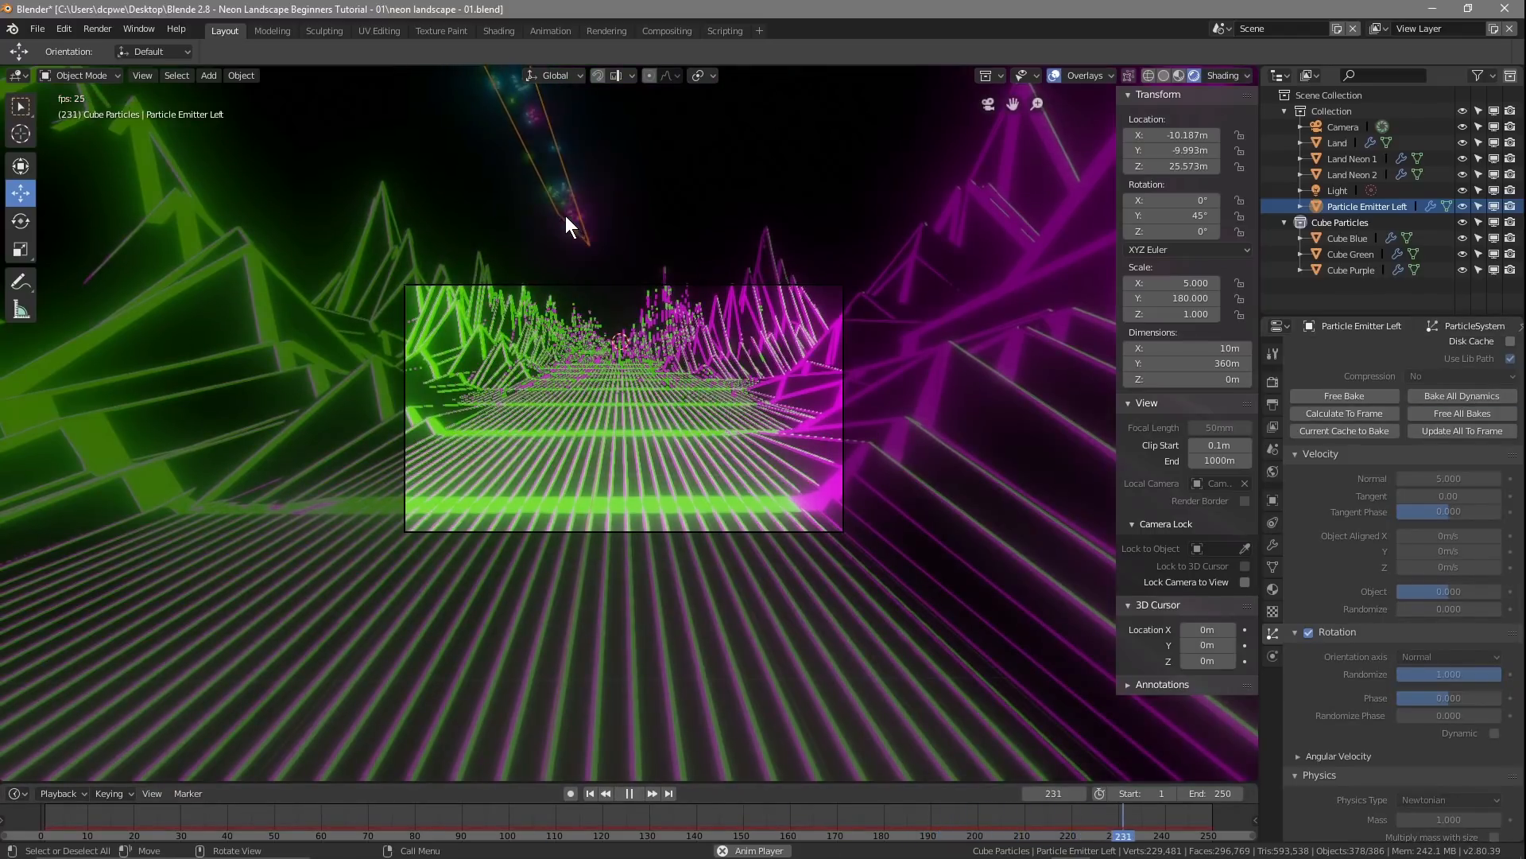
pyautogui.scroll(1, 1330, 437)
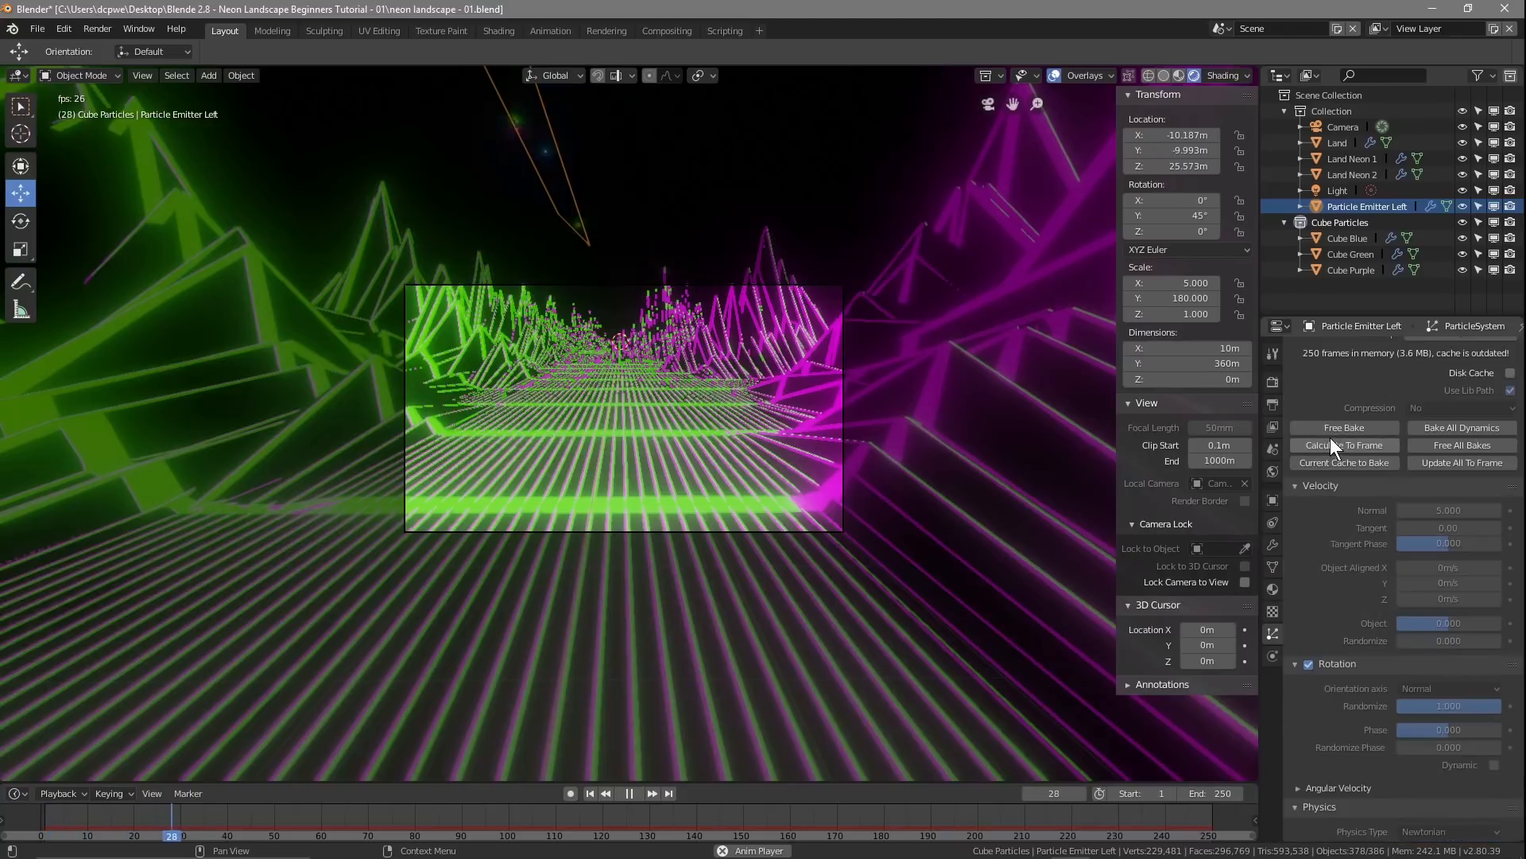
pyautogui.scroll(-1, 1337, 423)
pyautogui.scroll(-4, 1356, 609)
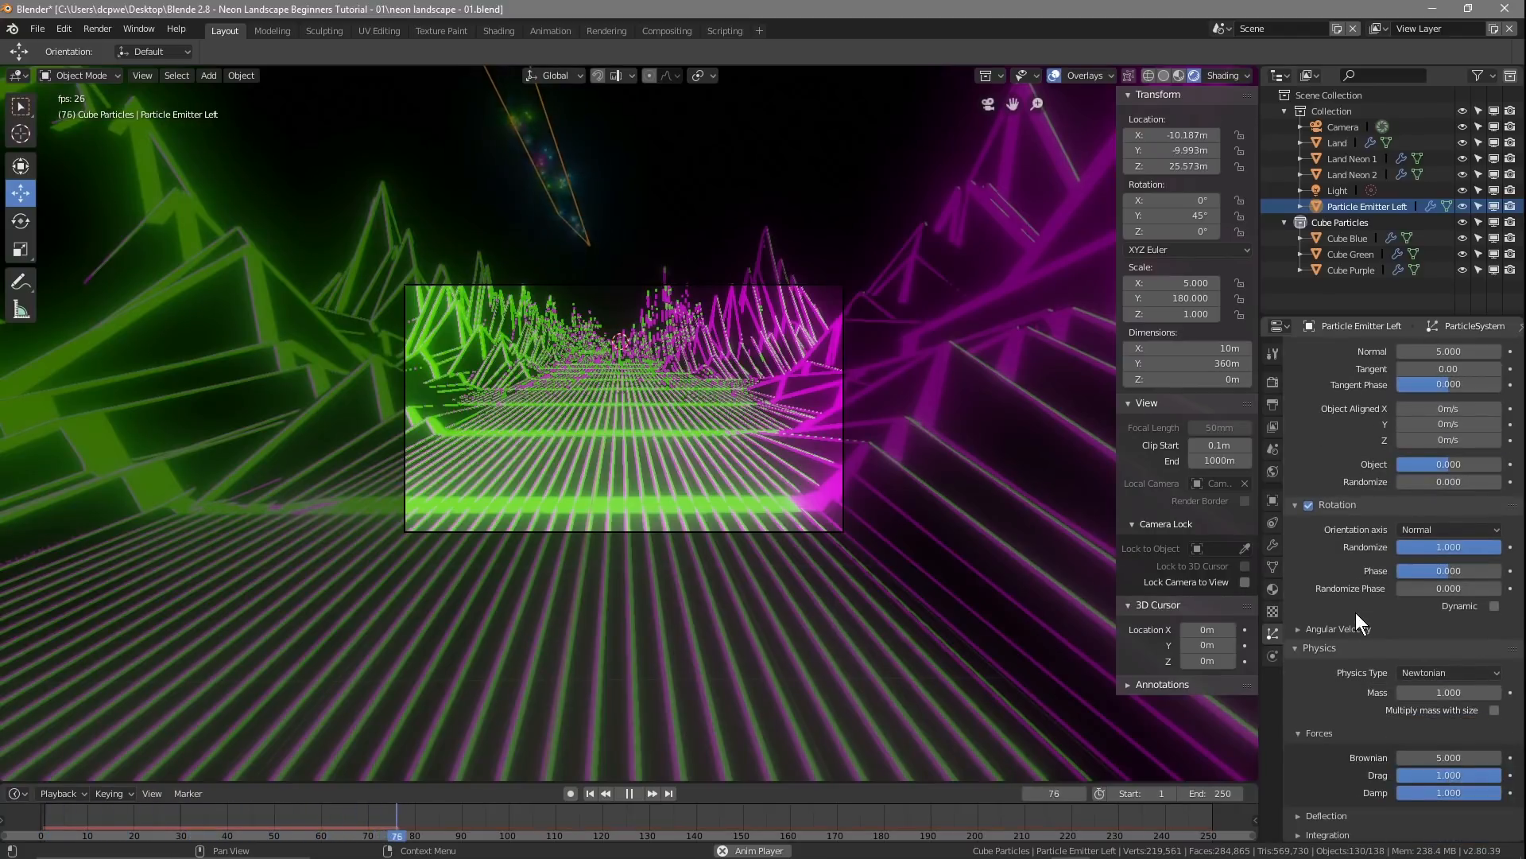
pyautogui.click(630, 794)
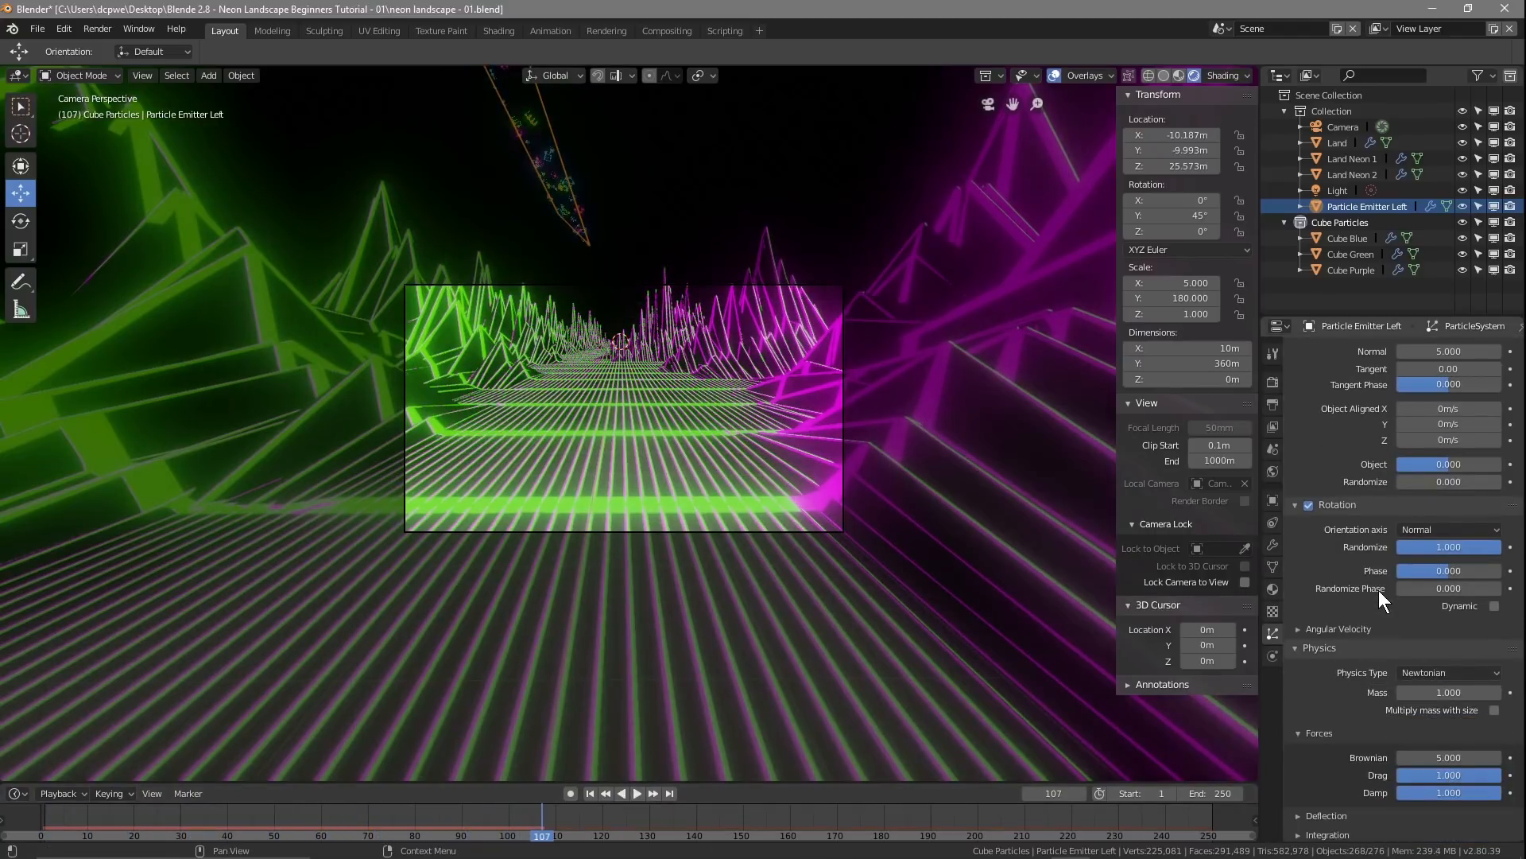
# Step: Reduce the Drag force in the particle physics to 0.2
pyautogui.scroll(-3, 1356, 608)
pyautogui.moveTo(1481, 680); pyautogui.dragTo(1416, 680)
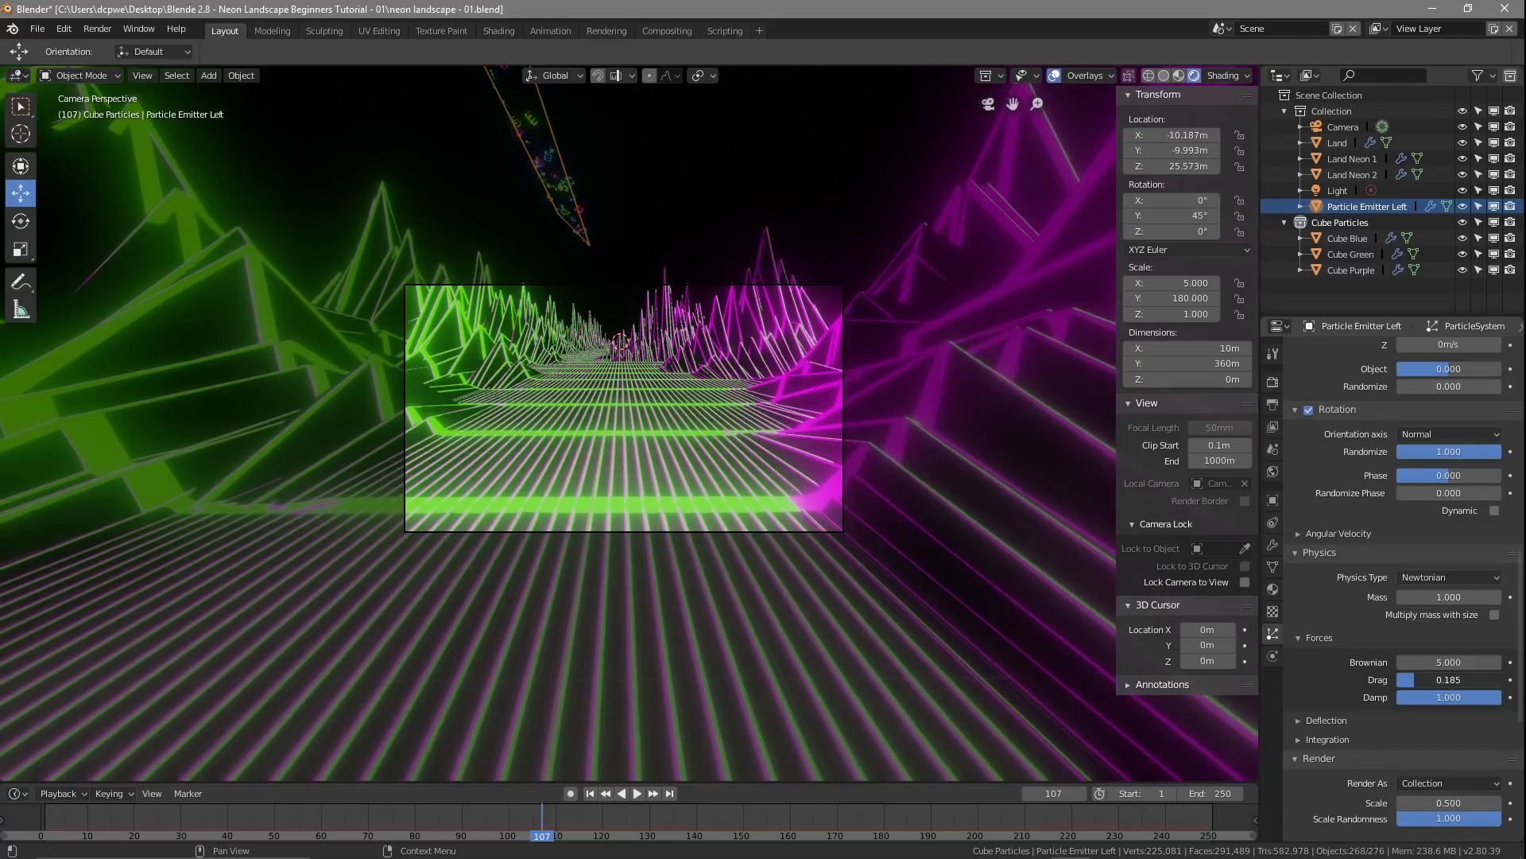
pyautogui.moveTo(1416, 679); pyautogui.dragTo(1419, 680)
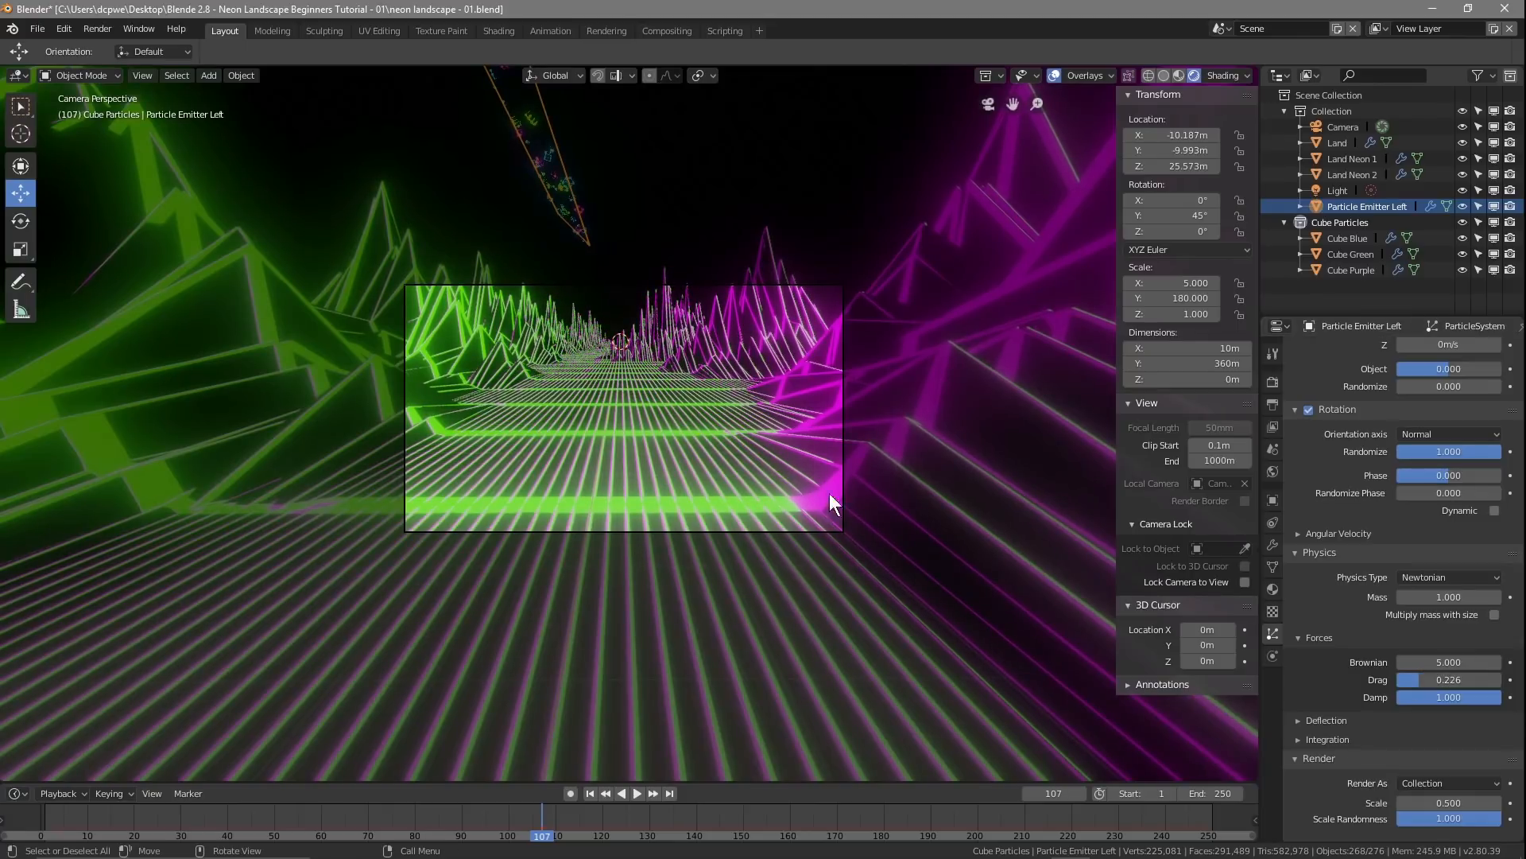
pyautogui.click(1443, 679)
pyautogui.write('0.2')
pyautogui.press('Return')
# Step: Rebake all dynamics and preview the animation through the camera, stopping at frame 176
pyautogui.scroll(5, 1387, 617)
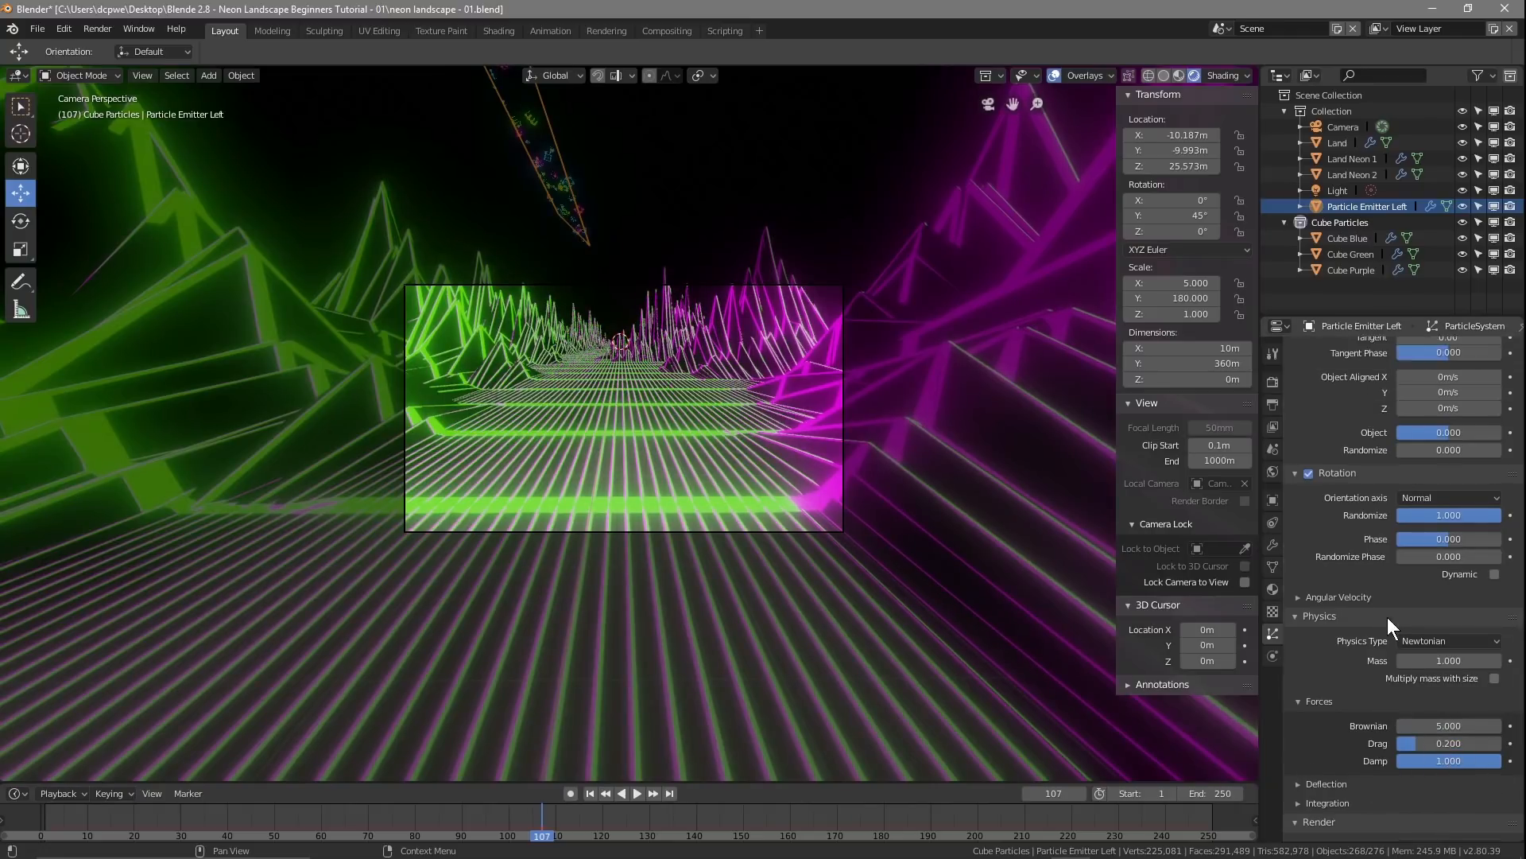
pyautogui.scroll(-5, 1386, 616)
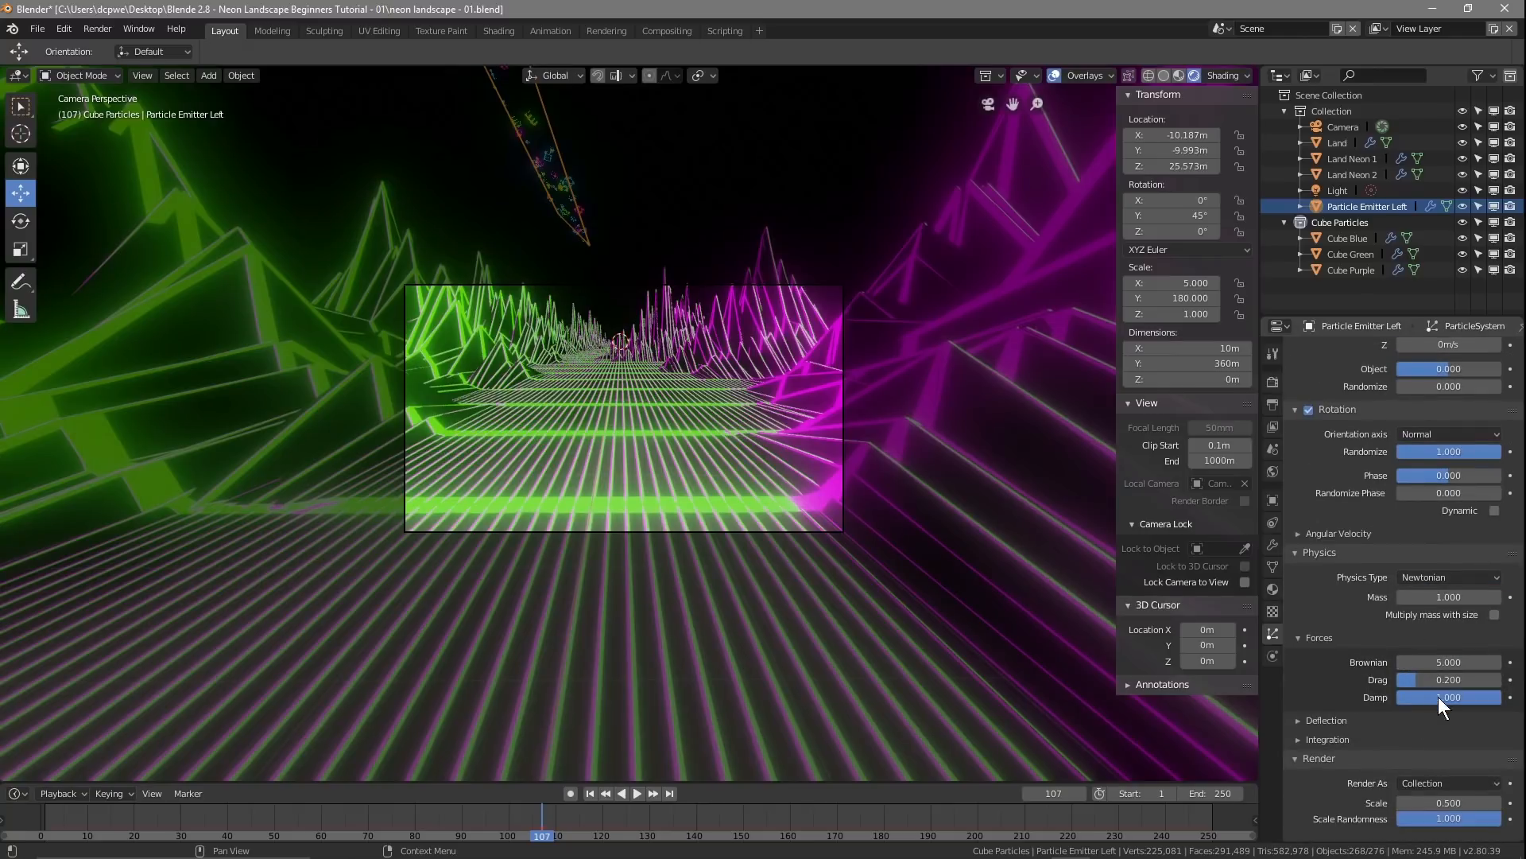
pyautogui.scroll(6, 1420, 688)
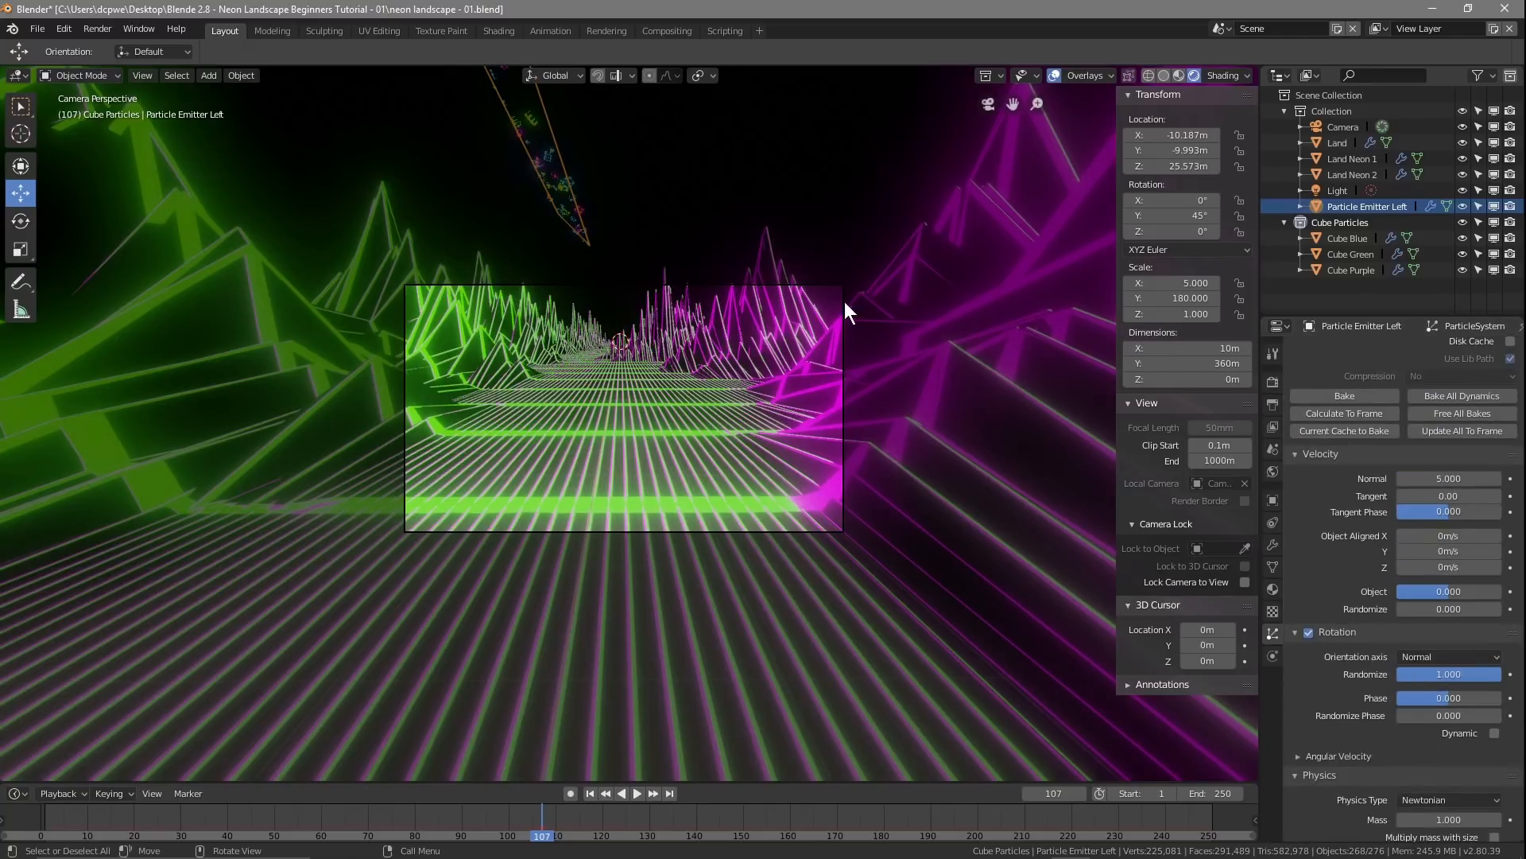
pyautogui.click(1351, 392)
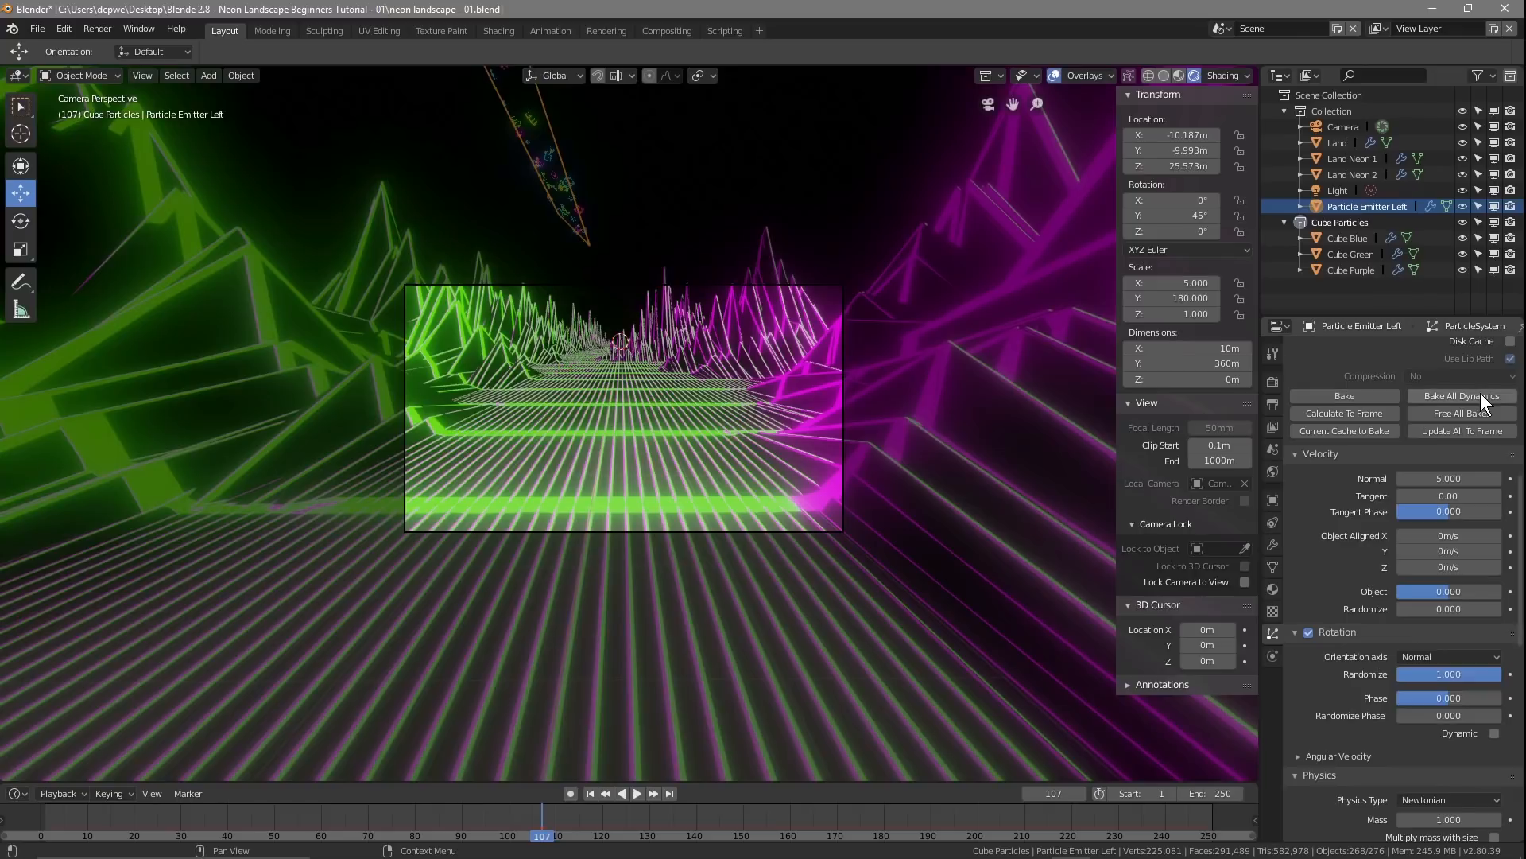
pyautogui.click(637, 792)
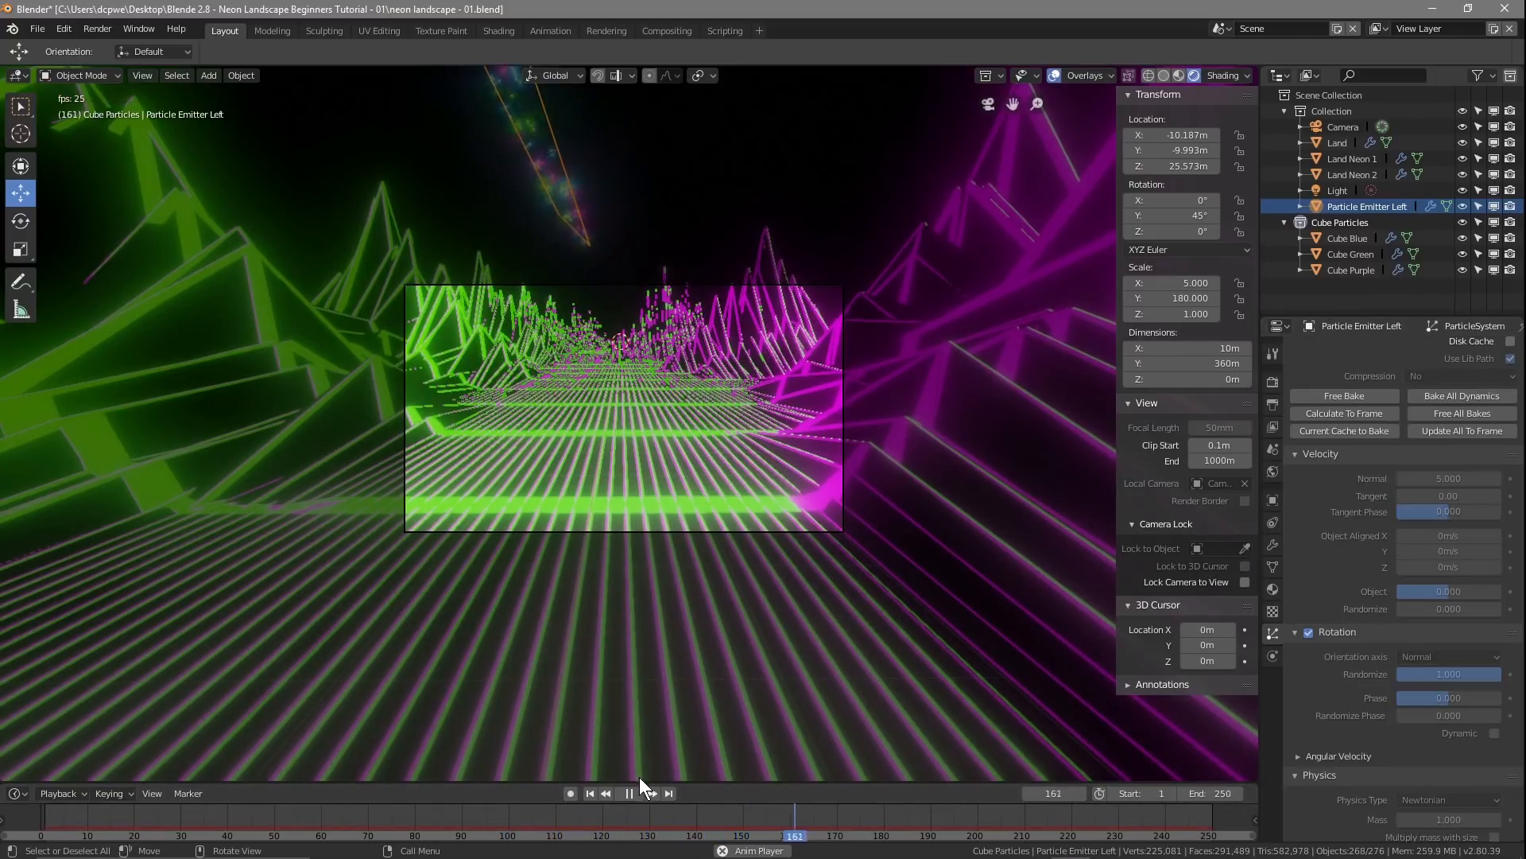
pyautogui.click(629, 793)
# Step: Free the bake and set the particle forces to a Drag of 1.000 and a Damp of 0.1
pyautogui.scroll(-1, 1433, 699)
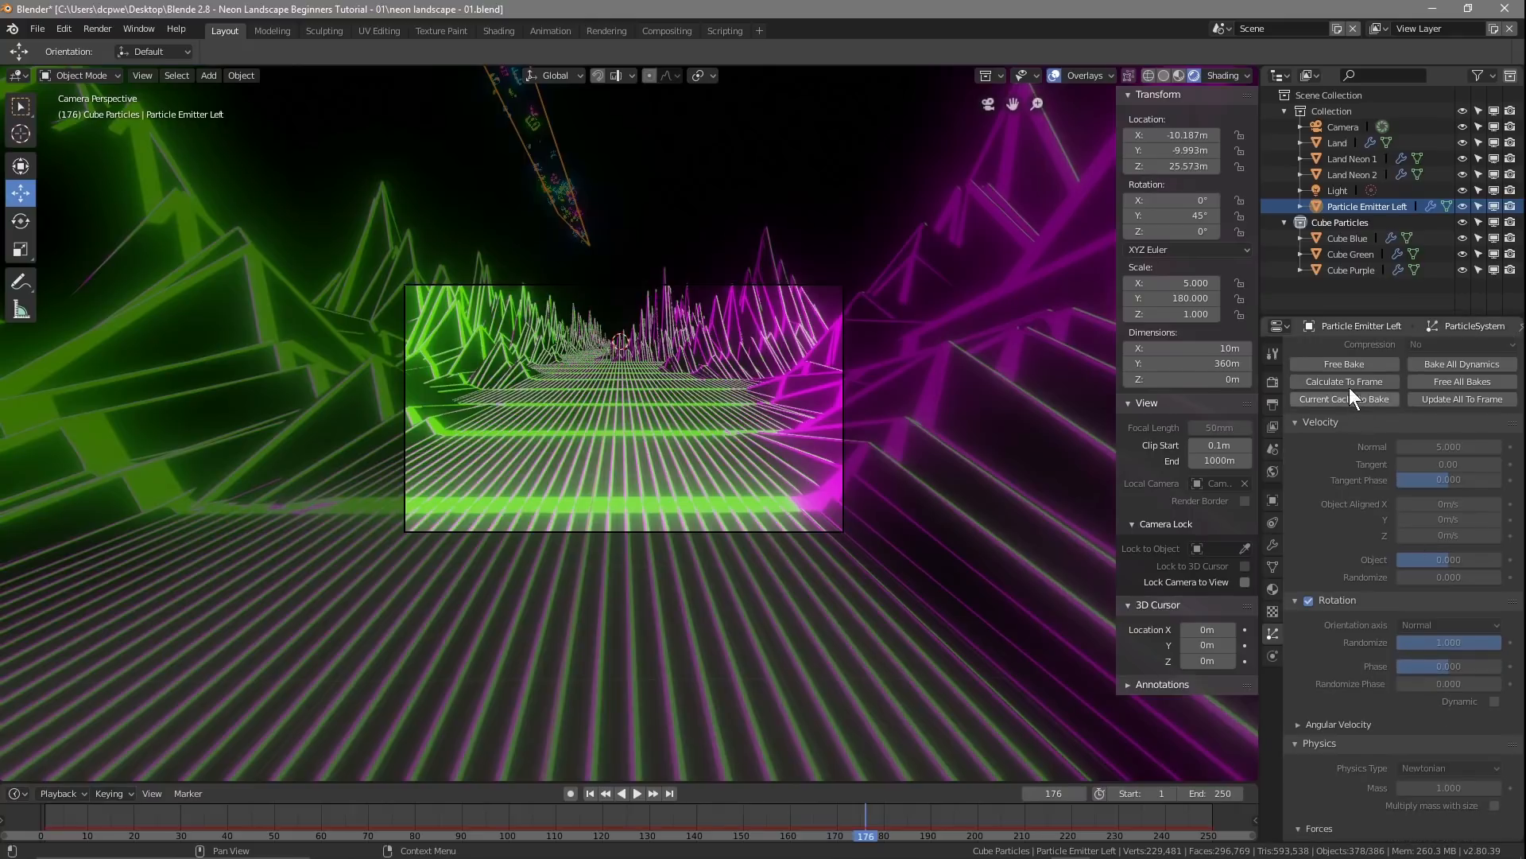
pyautogui.scroll(-12, 1351, 705)
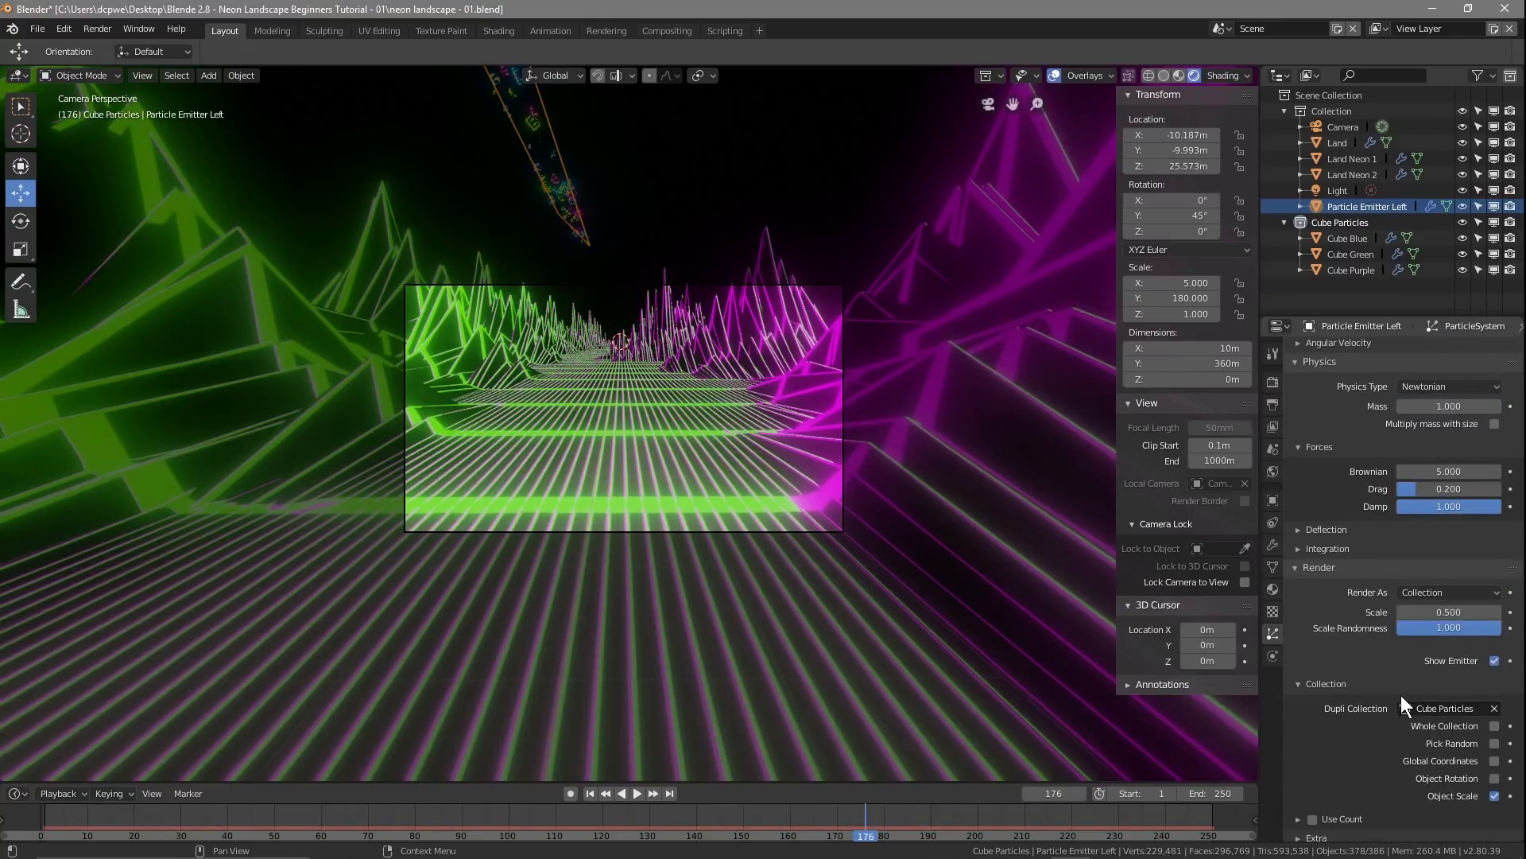
pyautogui.scroll(3, 1400, 695)
pyautogui.moveTo(1416, 585); pyautogui.dragTo(1500, 585)
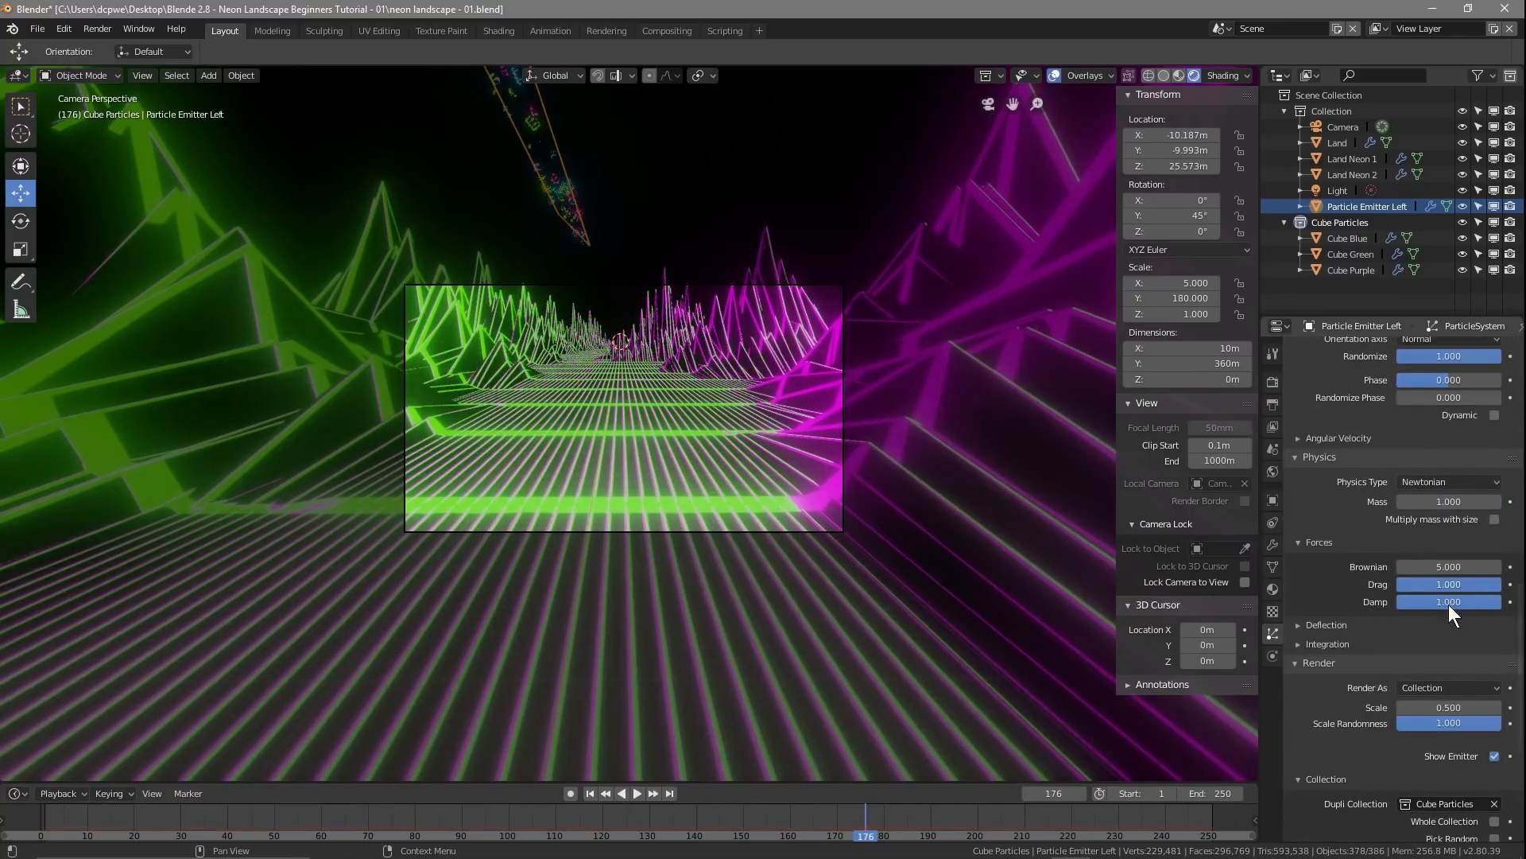
pyautogui.click(1450, 604)
pyautogui.write('0.2')
pyautogui.press('BackSpace')
pyautogui.write('1')
pyautogui.press('Return')
# Step: Bake the dynamics again and play the animation, viewing the falling cubes from above the landscape
pyautogui.scroll(14, 1343, 477)
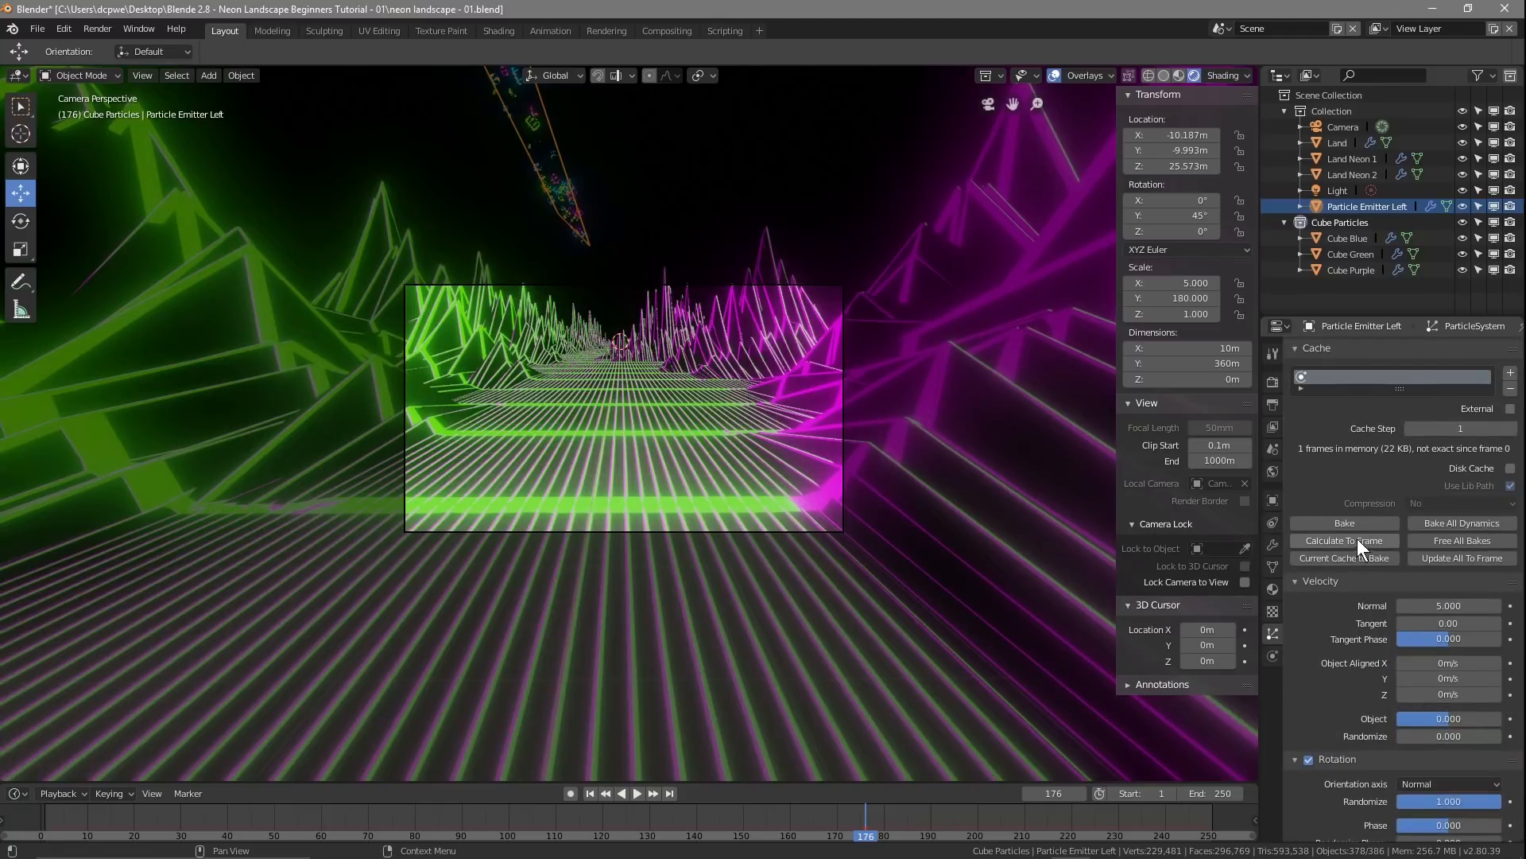
pyautogui.click(1360, 521)
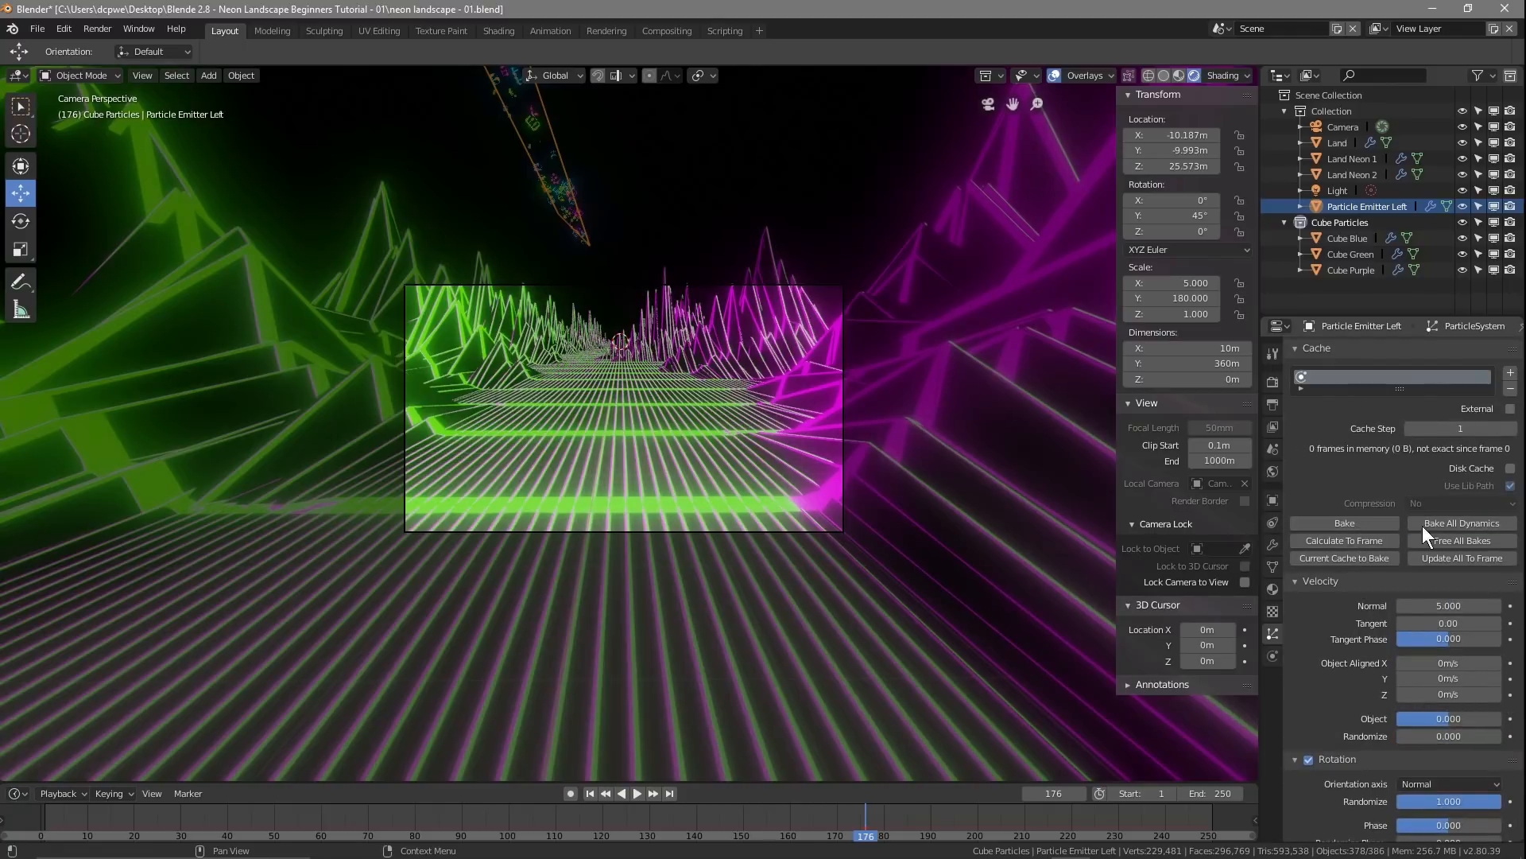
pyautogui.click(639, 793)
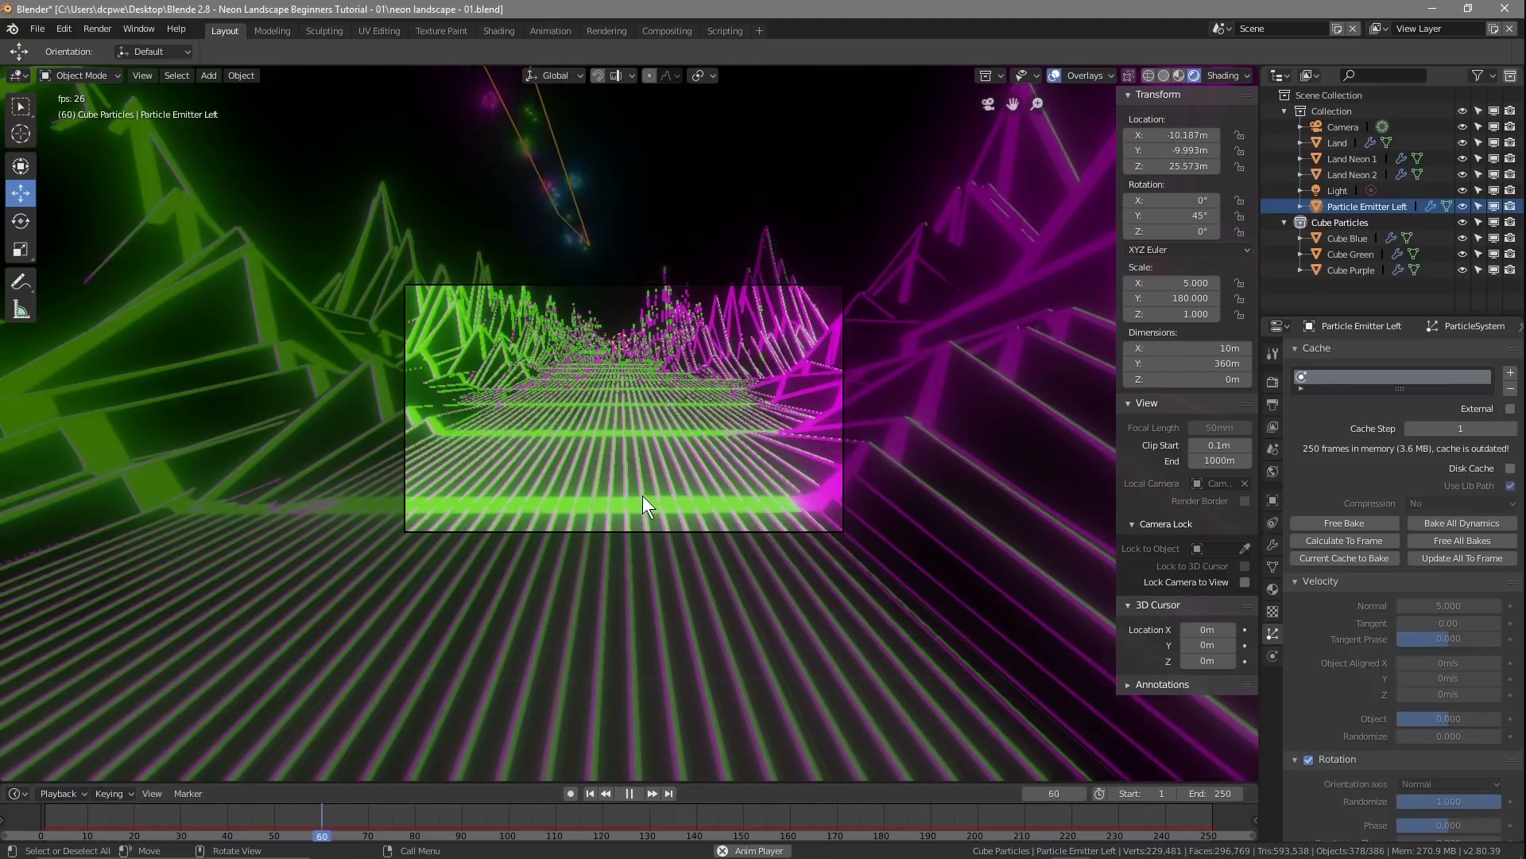
pyautogui.moveTo(650, 417); pyautogui.dragTo(593, 309, button='middle')
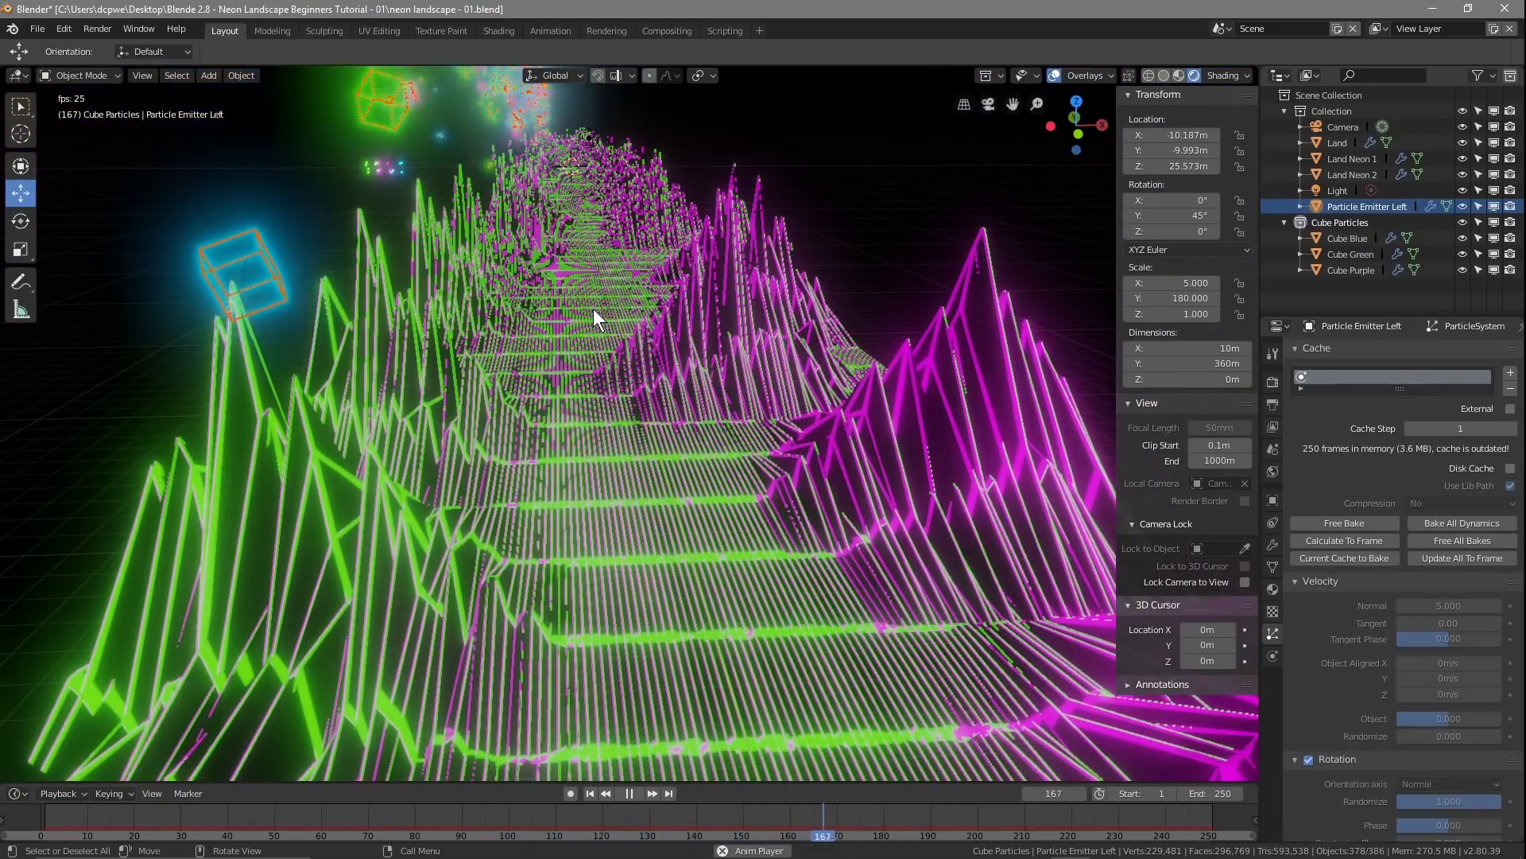
# Step: Free the bake and set the particle Drag force to 0.5
pyautogui.click(1370, 522)
pyautogui.scroll(-5, 1340, 732)
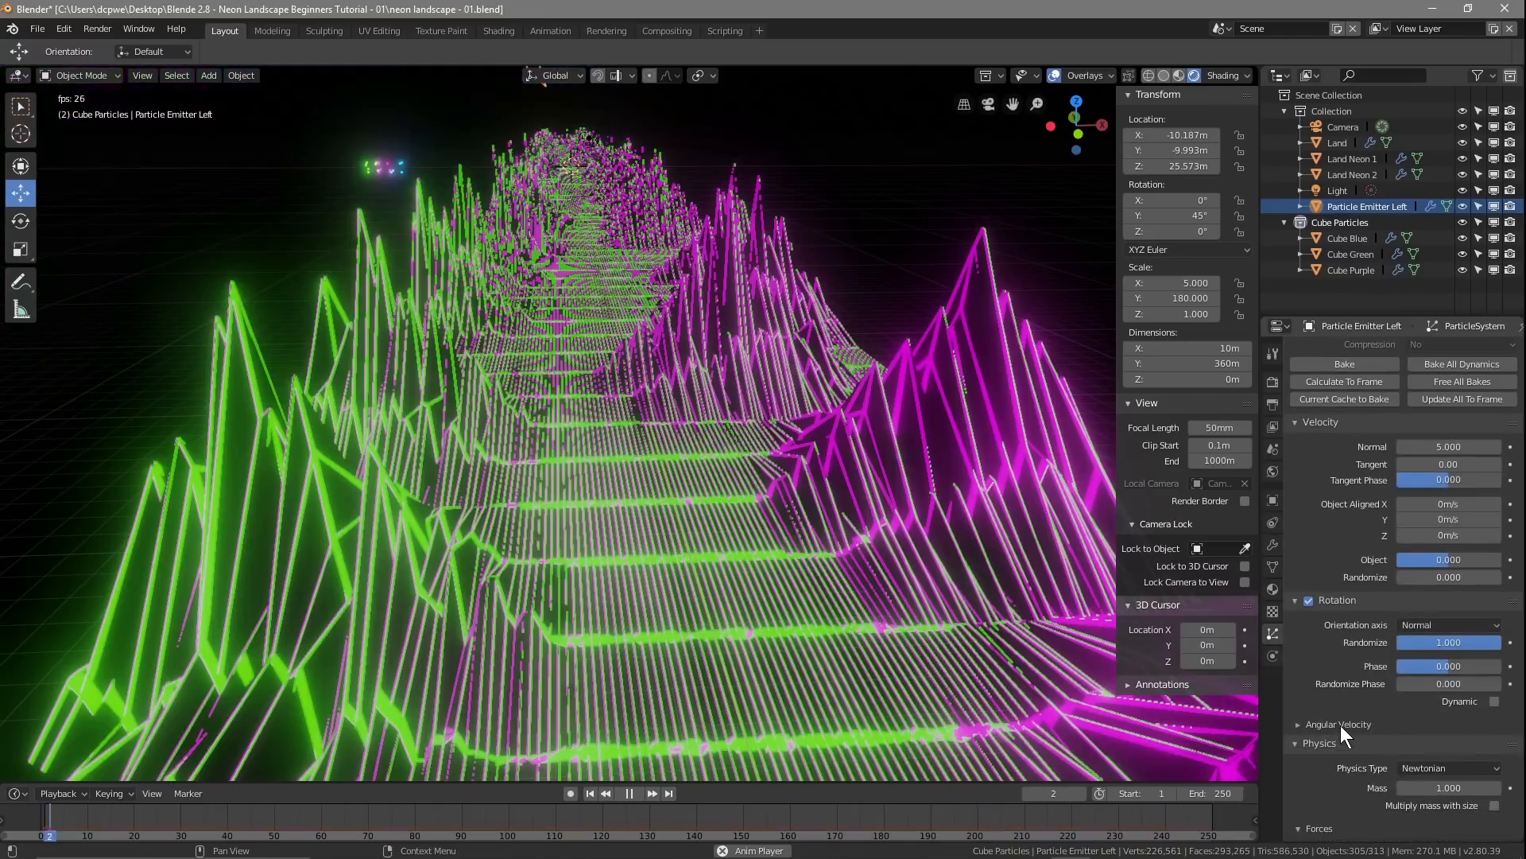
pyautogui.scroll(-5, 1352, 686)
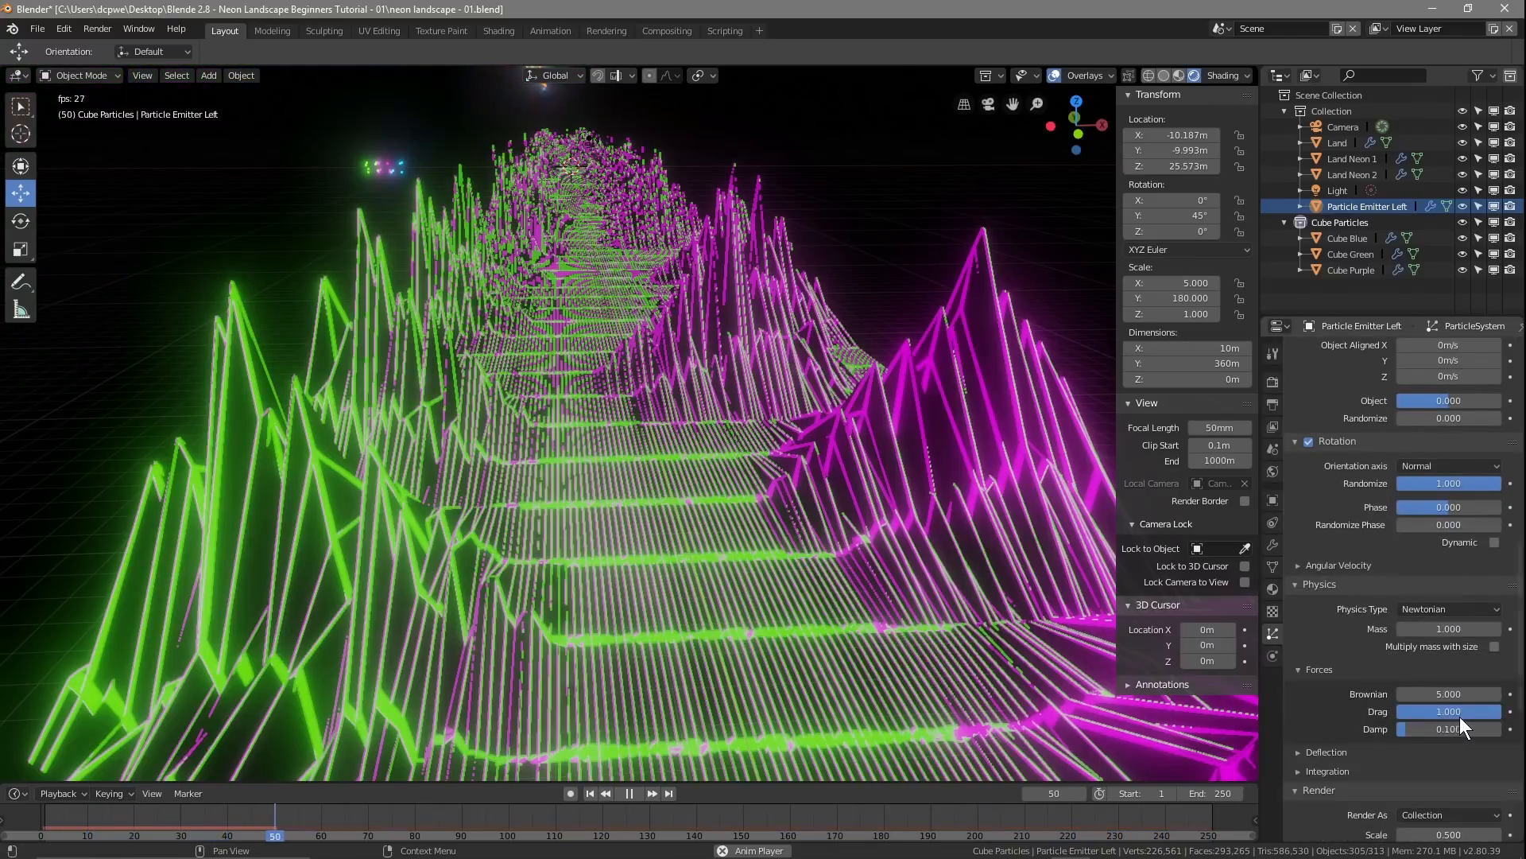
pyautogui.moveTo(1453, 712); pyautogui.dragTo(1401, 711)
pyautogui.click(1457, 713)
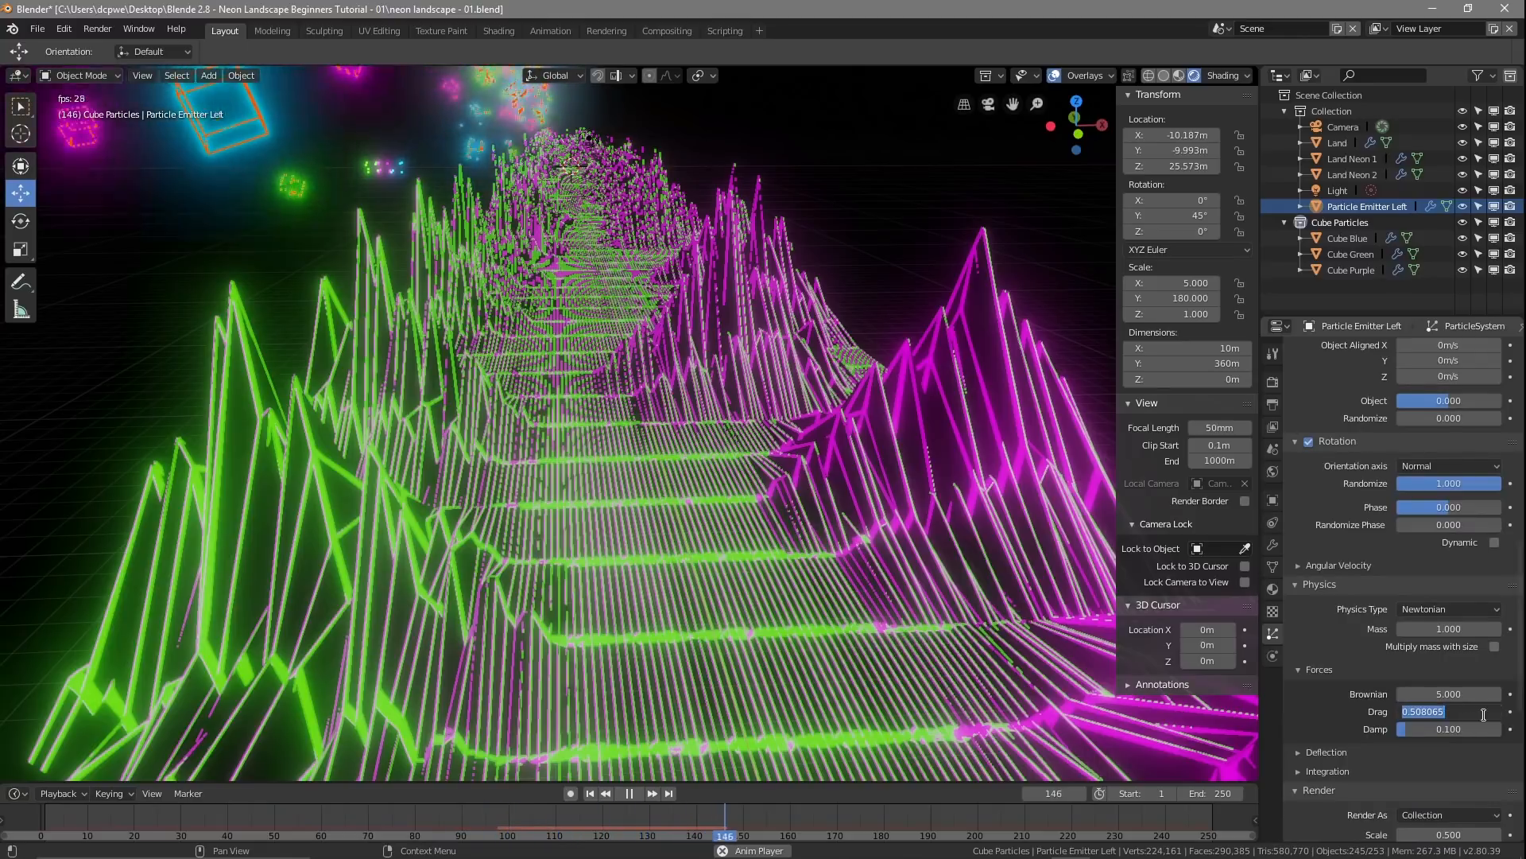
pyautogui.write('0.5')
pyautogui.press('Return')
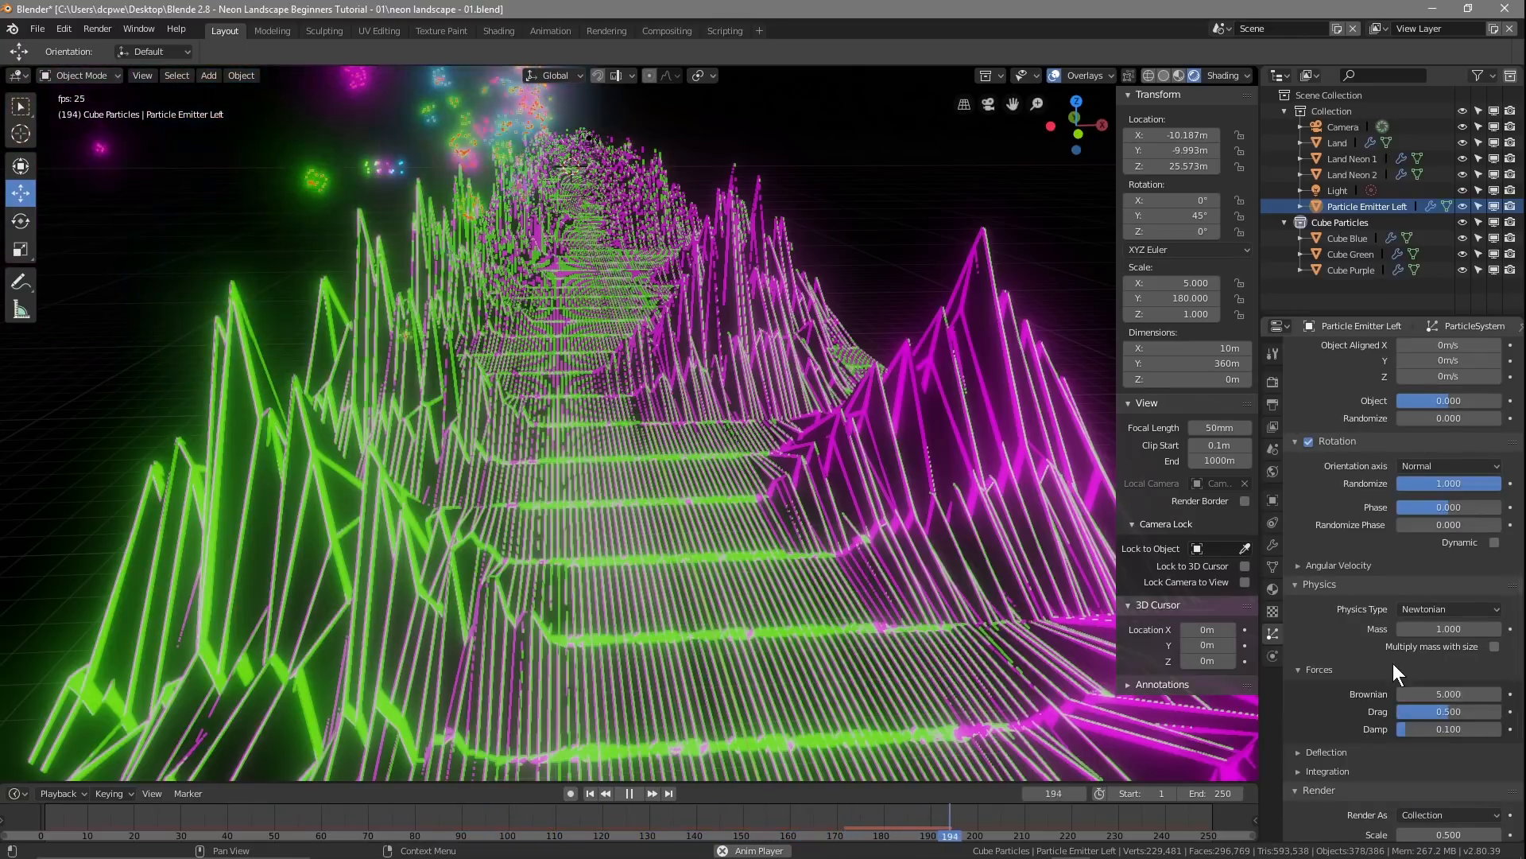
# Step: Bake the particle dynamics, render a test image at frame 224, and close the render window
pyautogui.scroll(8, 1390, 660)
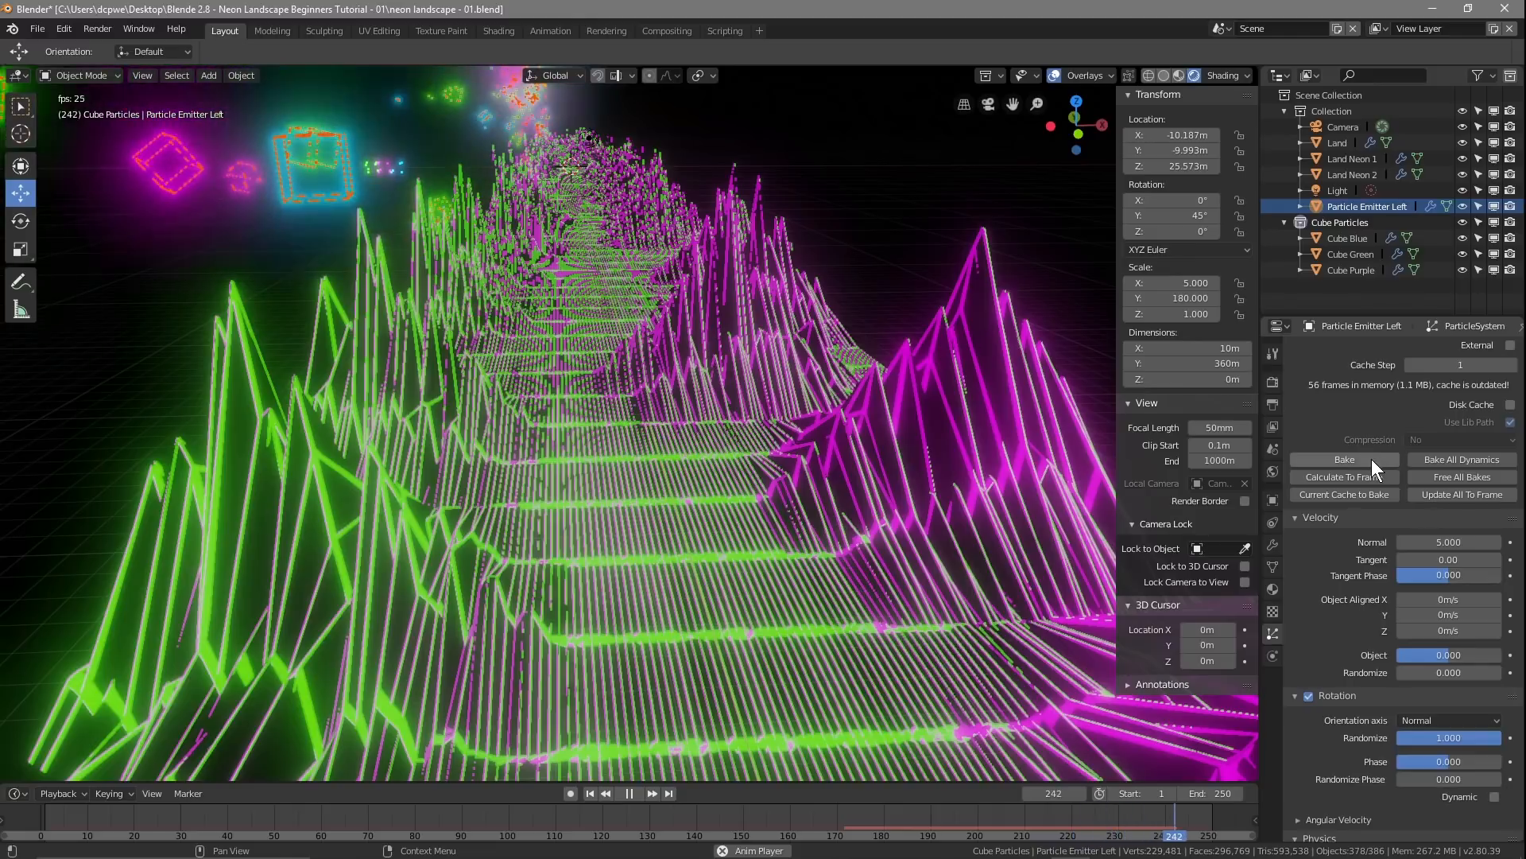
pyautogui.click(1372, 460)
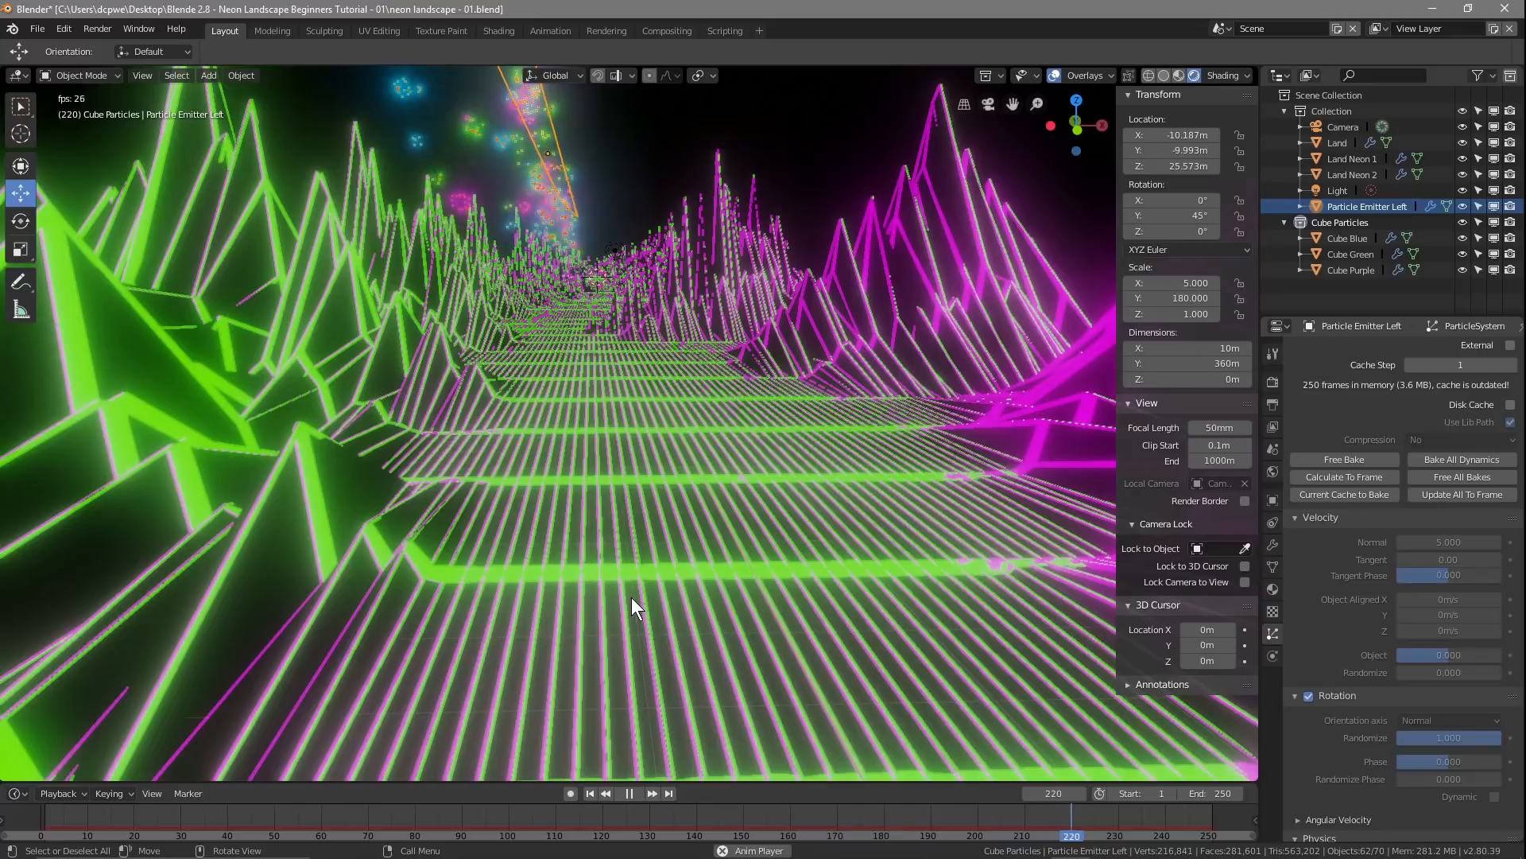
pyautogui.press('F12')
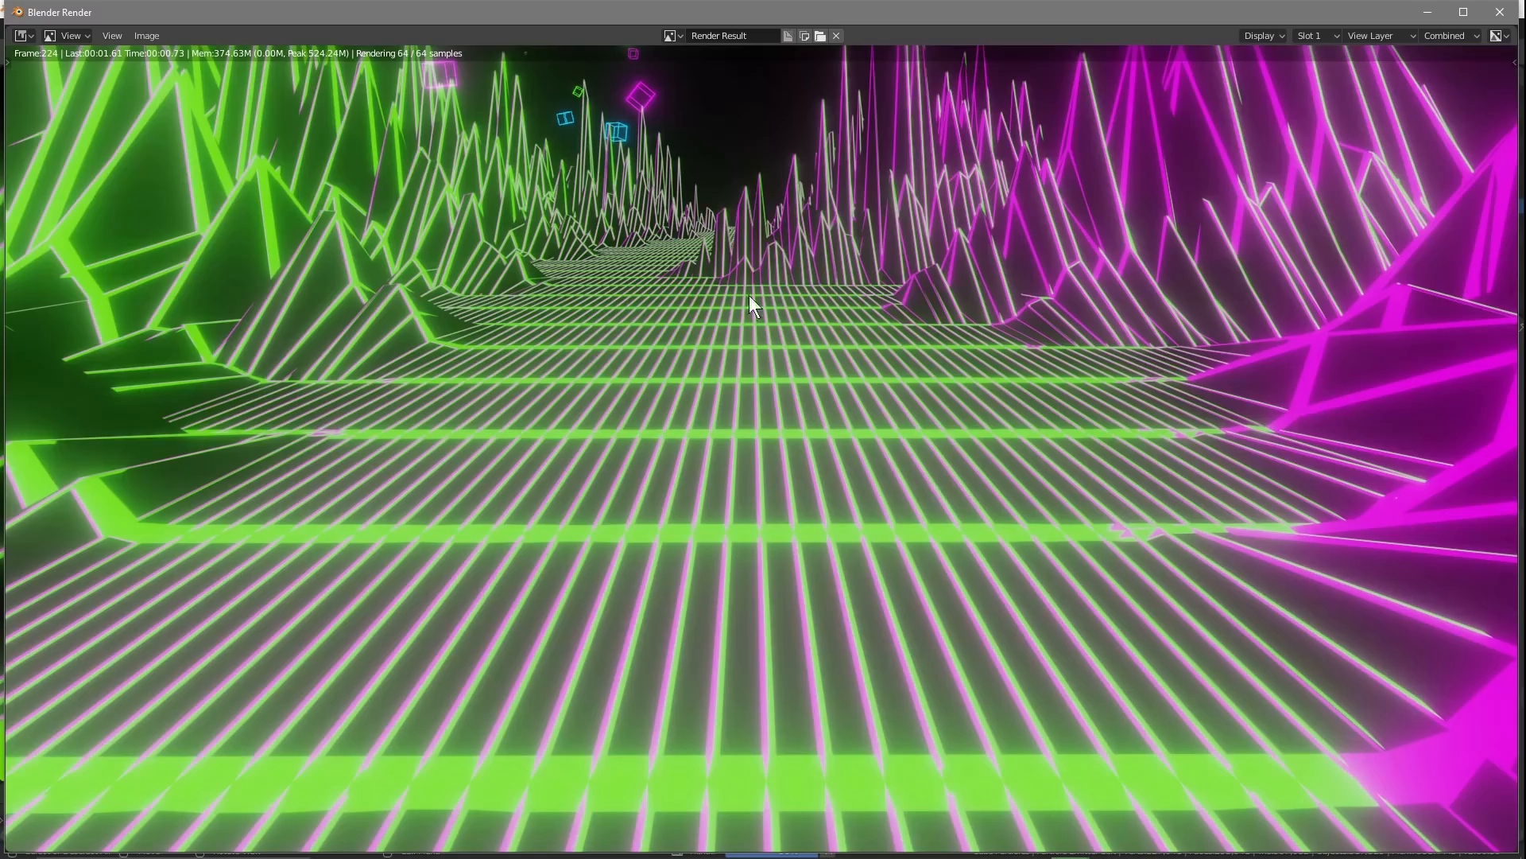
pyautogui.click(1500, 12)
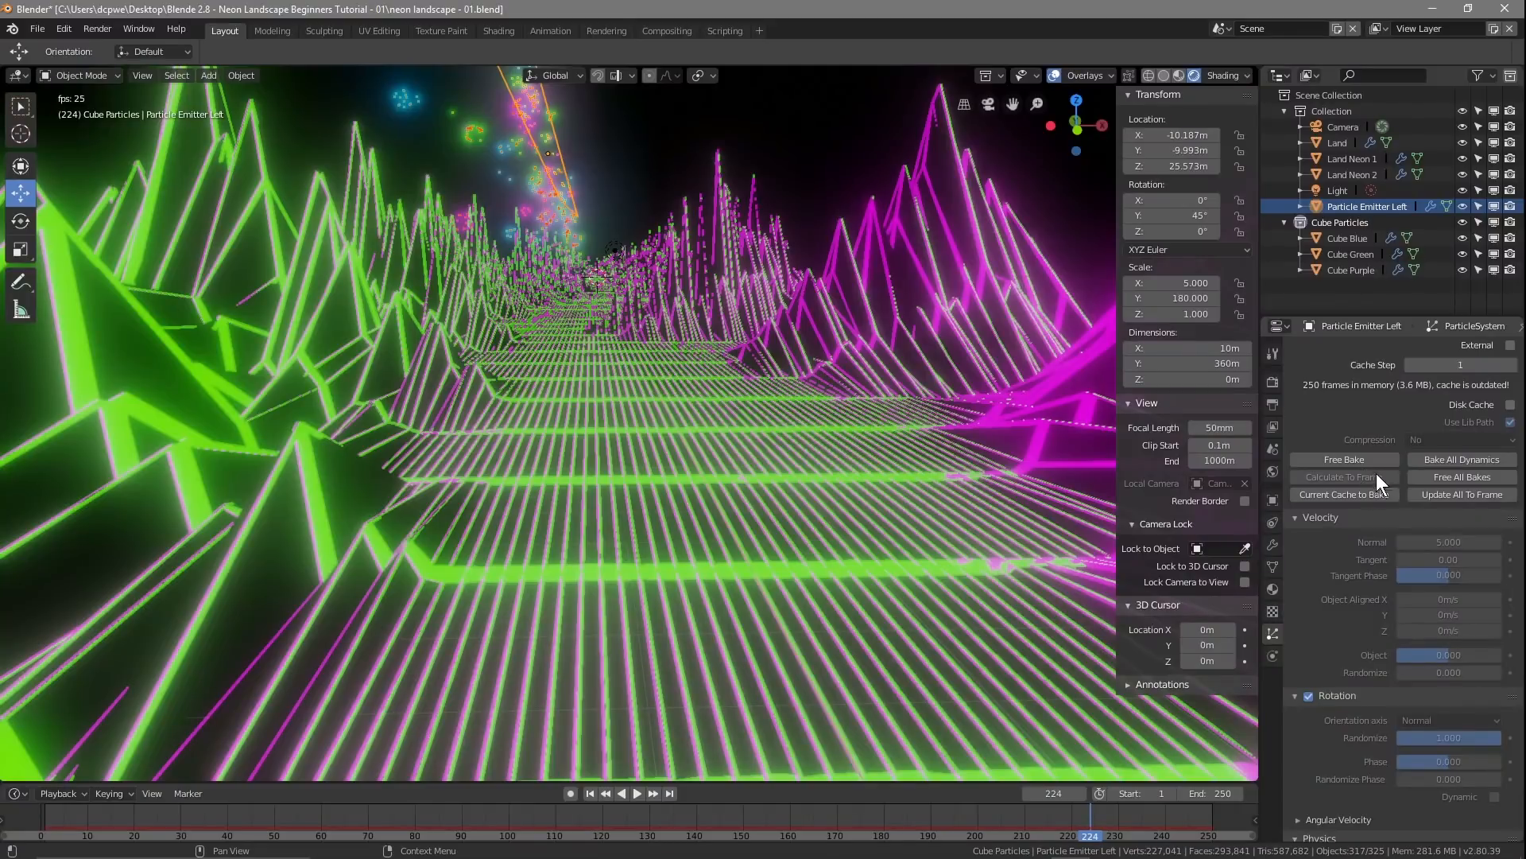
# Step: Free the bake and set the particle Drag force to 0.1
pyautogui.click(1366, 461)
pyautogui.scroll(-10, 1356, 635)
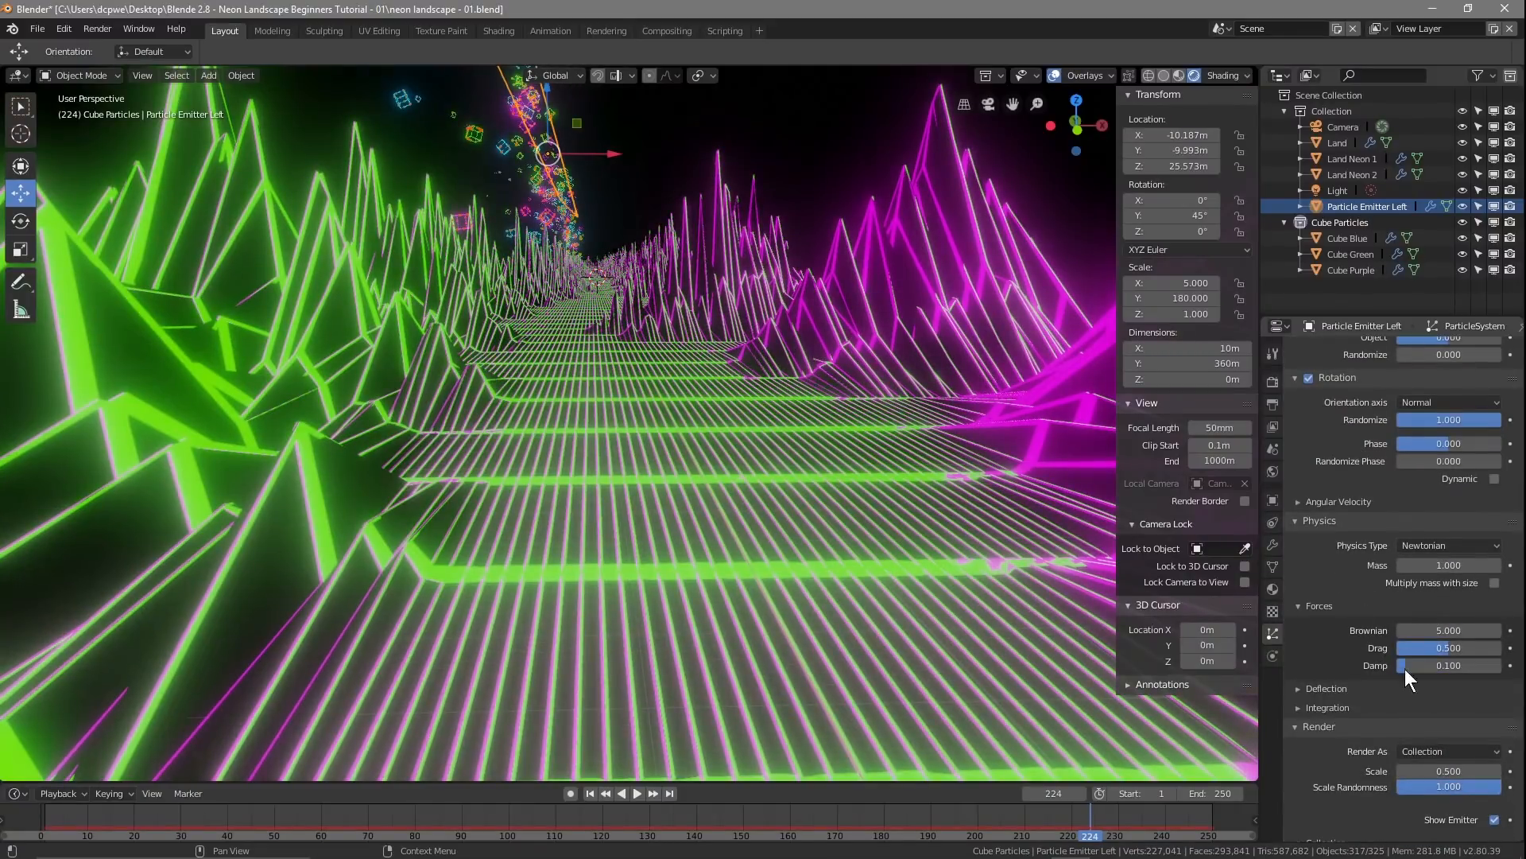
pyautogui.click(1440, 645)
pyautogui.write('0.1')
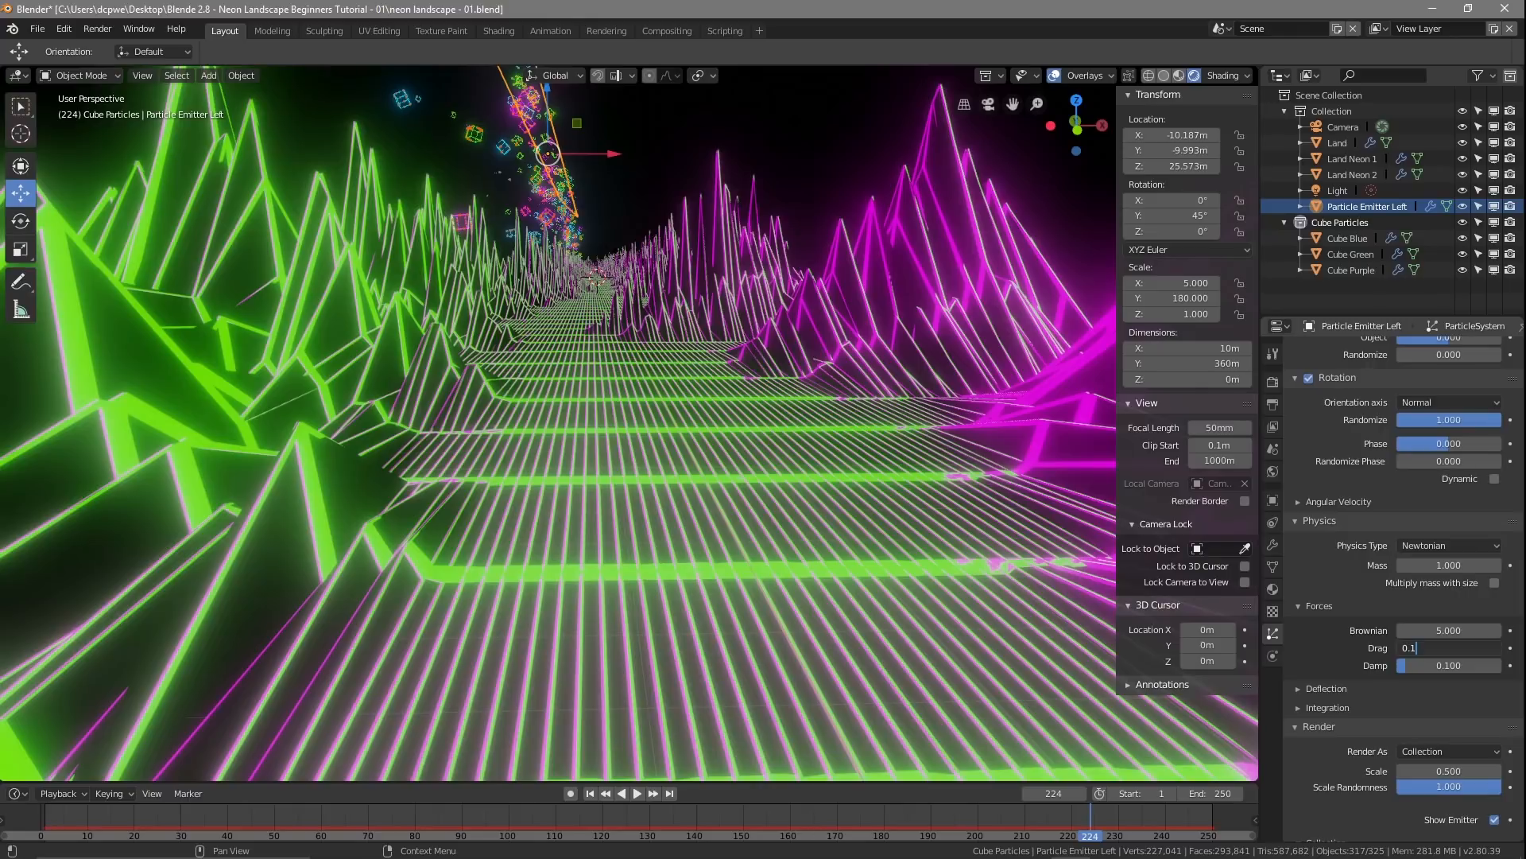
pyautogui.press('Return')
pyautogui.scroll(2, 1354, 585)
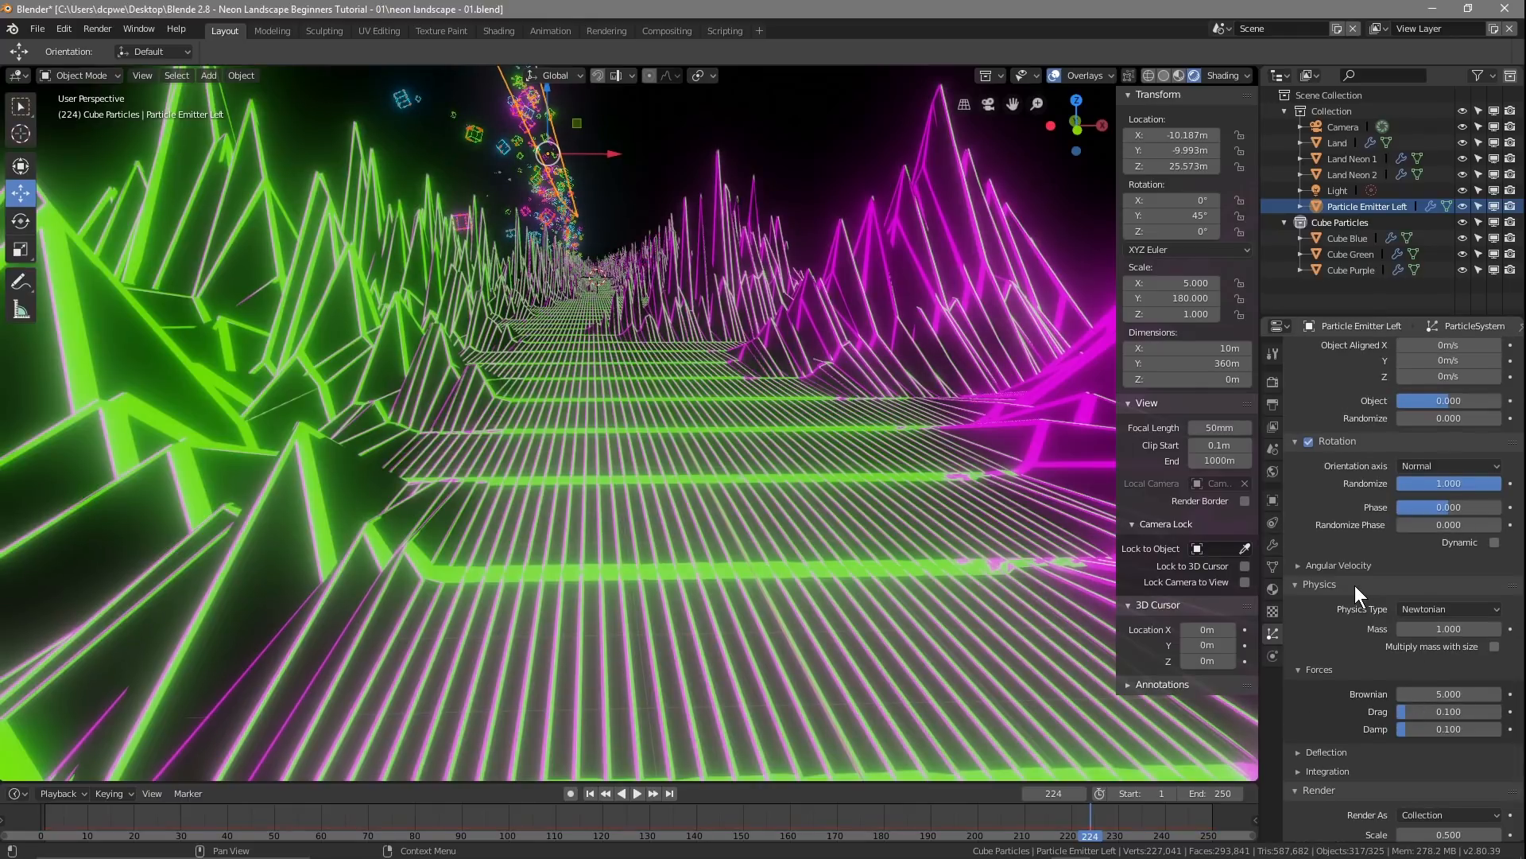
# Step: Bake all dynamics and play the animation to check how the cubes fall with the reduced drag
pyautogui.scroll(7, 1355, 586)
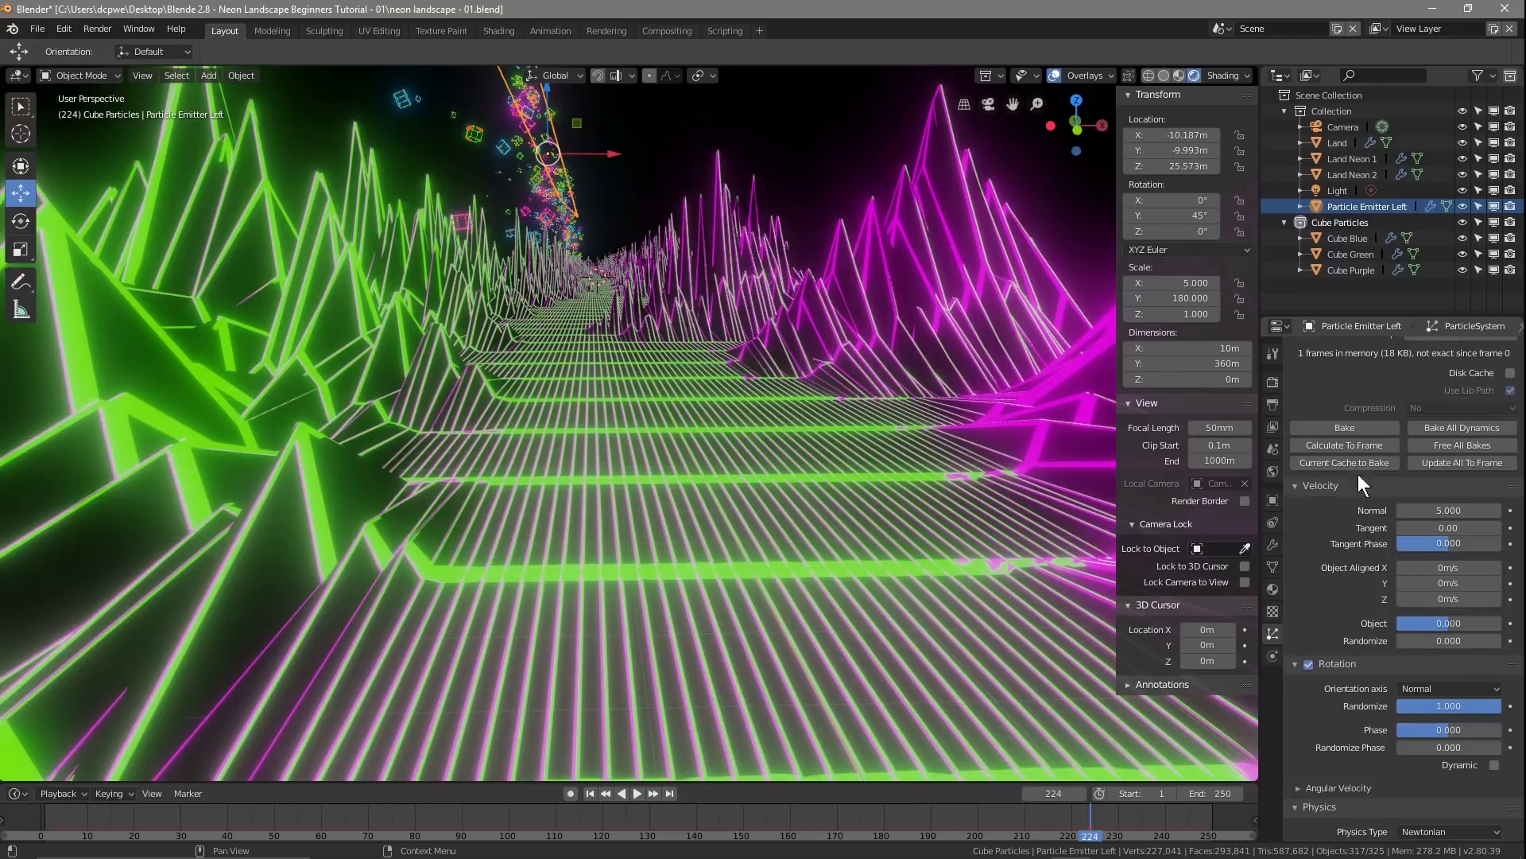
pyautogui.click(1431, 431)
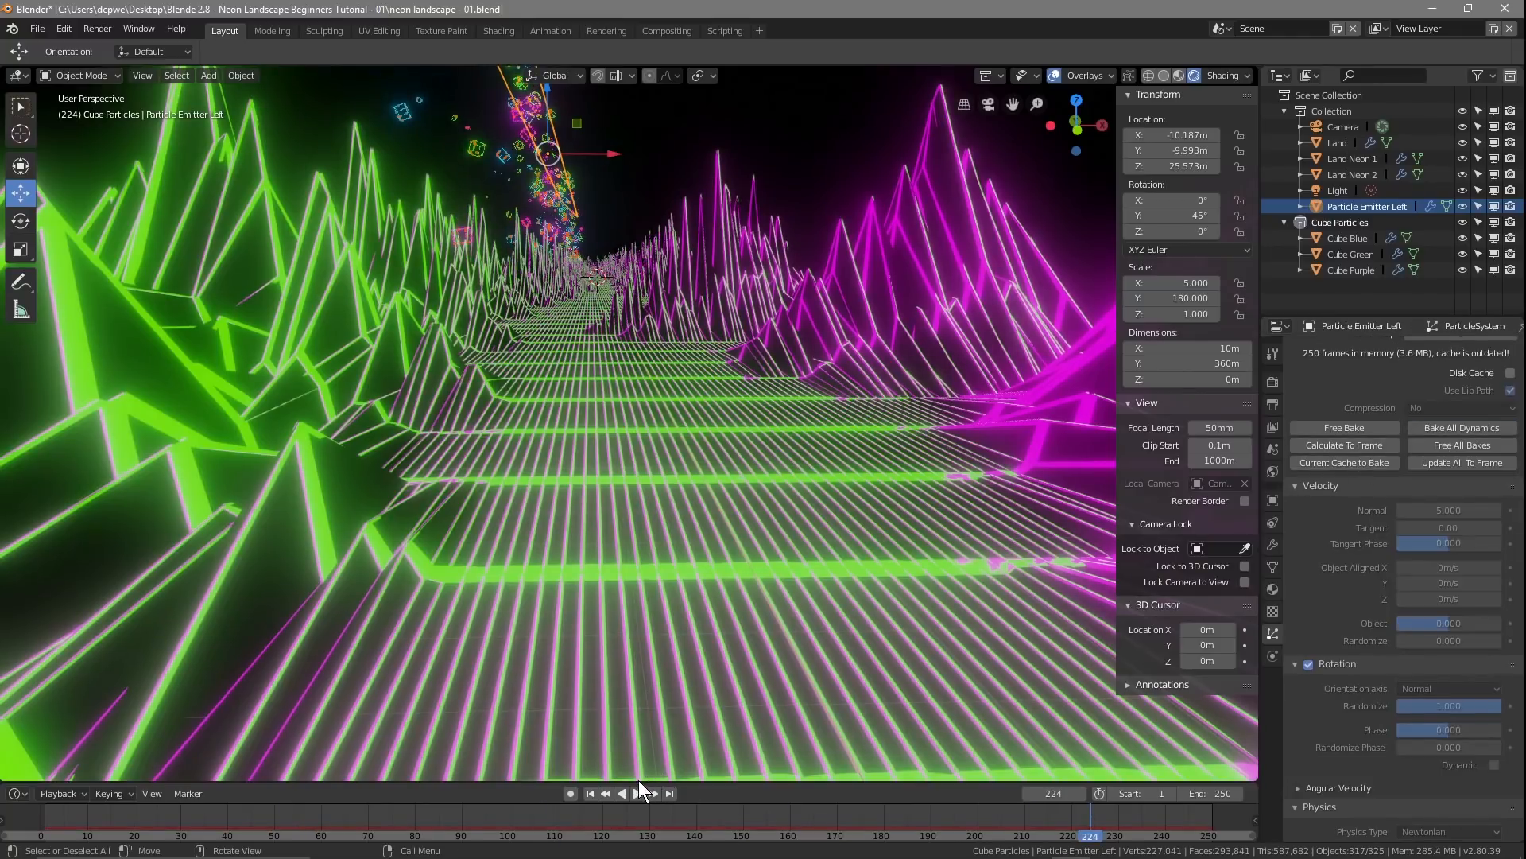
pyautogui.click(635, 792)
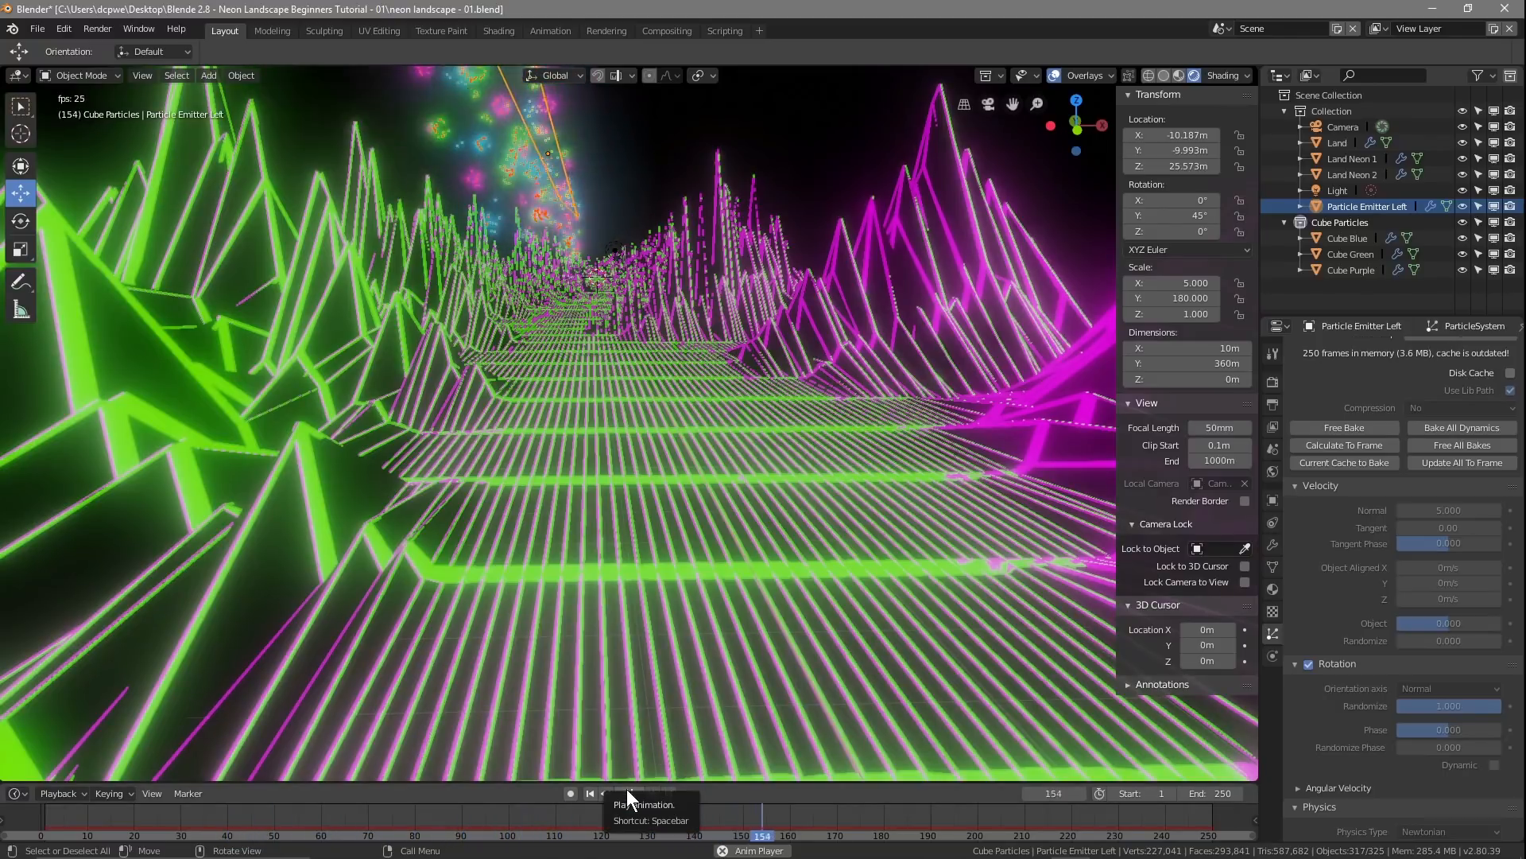
pyautogui.click(626, 789)
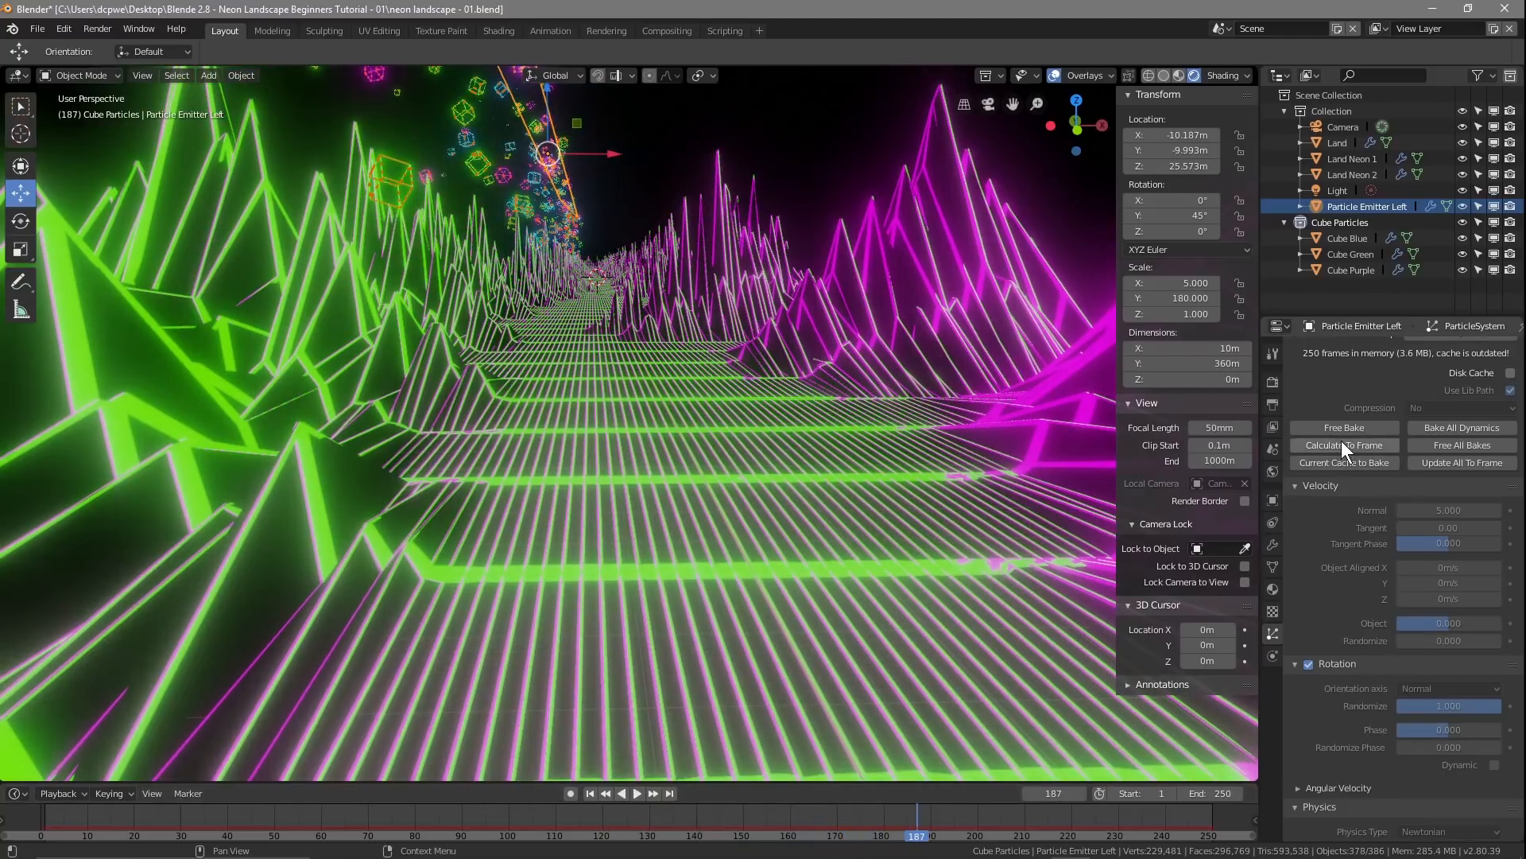
# Step: Free the bake and set both the Drag and Damp particle forces to 0
pyautogui.scroll(-9, 1339, 661)
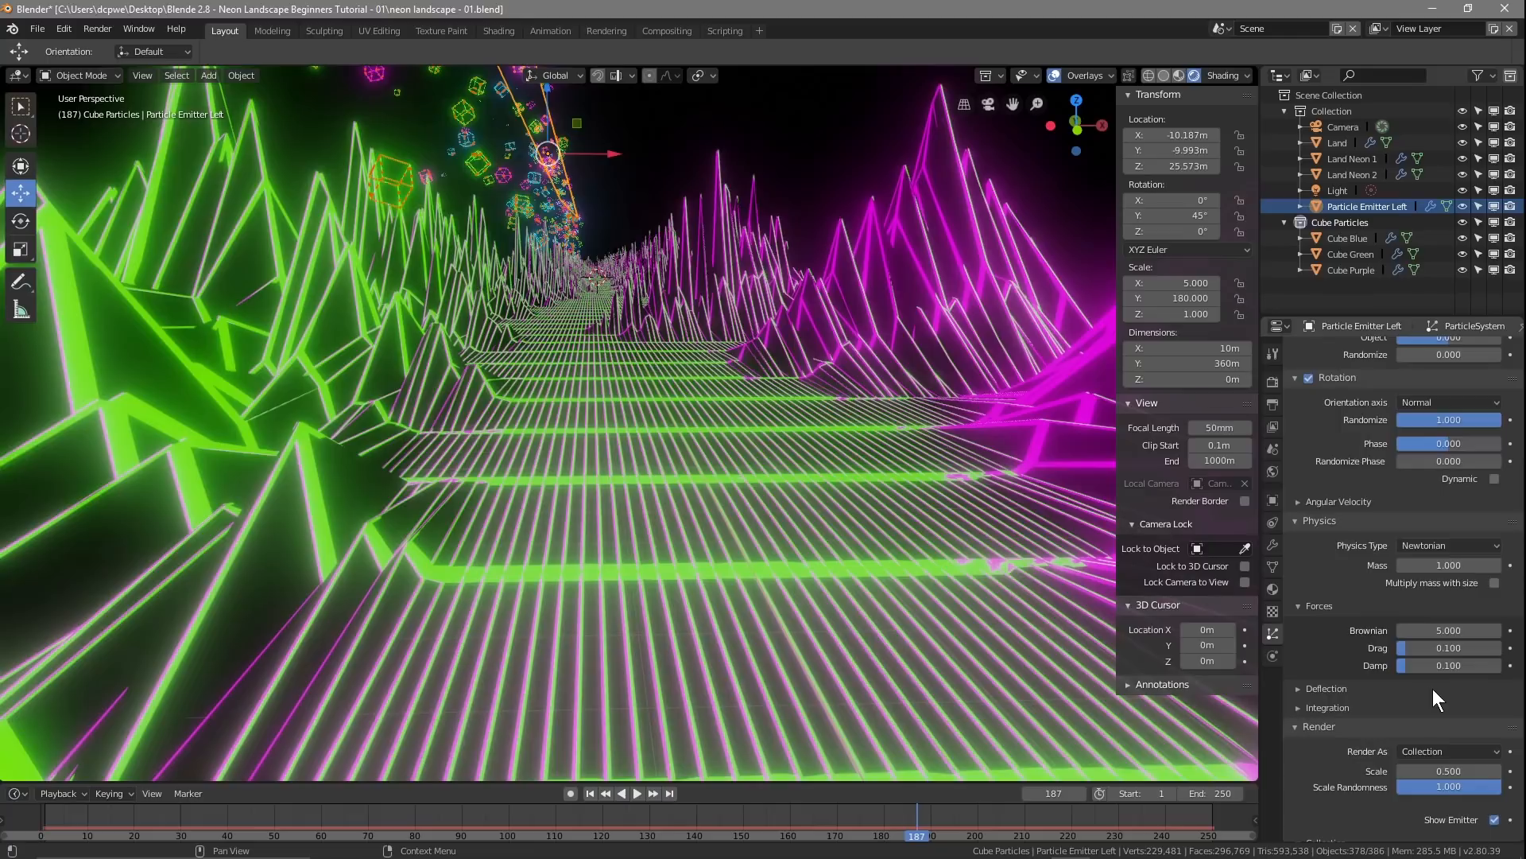
pyautogui.moveTo(1420, 647); pyautogui.dragTo(1395, 665)
pyautogui.scroll(5, 1317, 478)
pyautogui.scroll(4, 1352, 525)
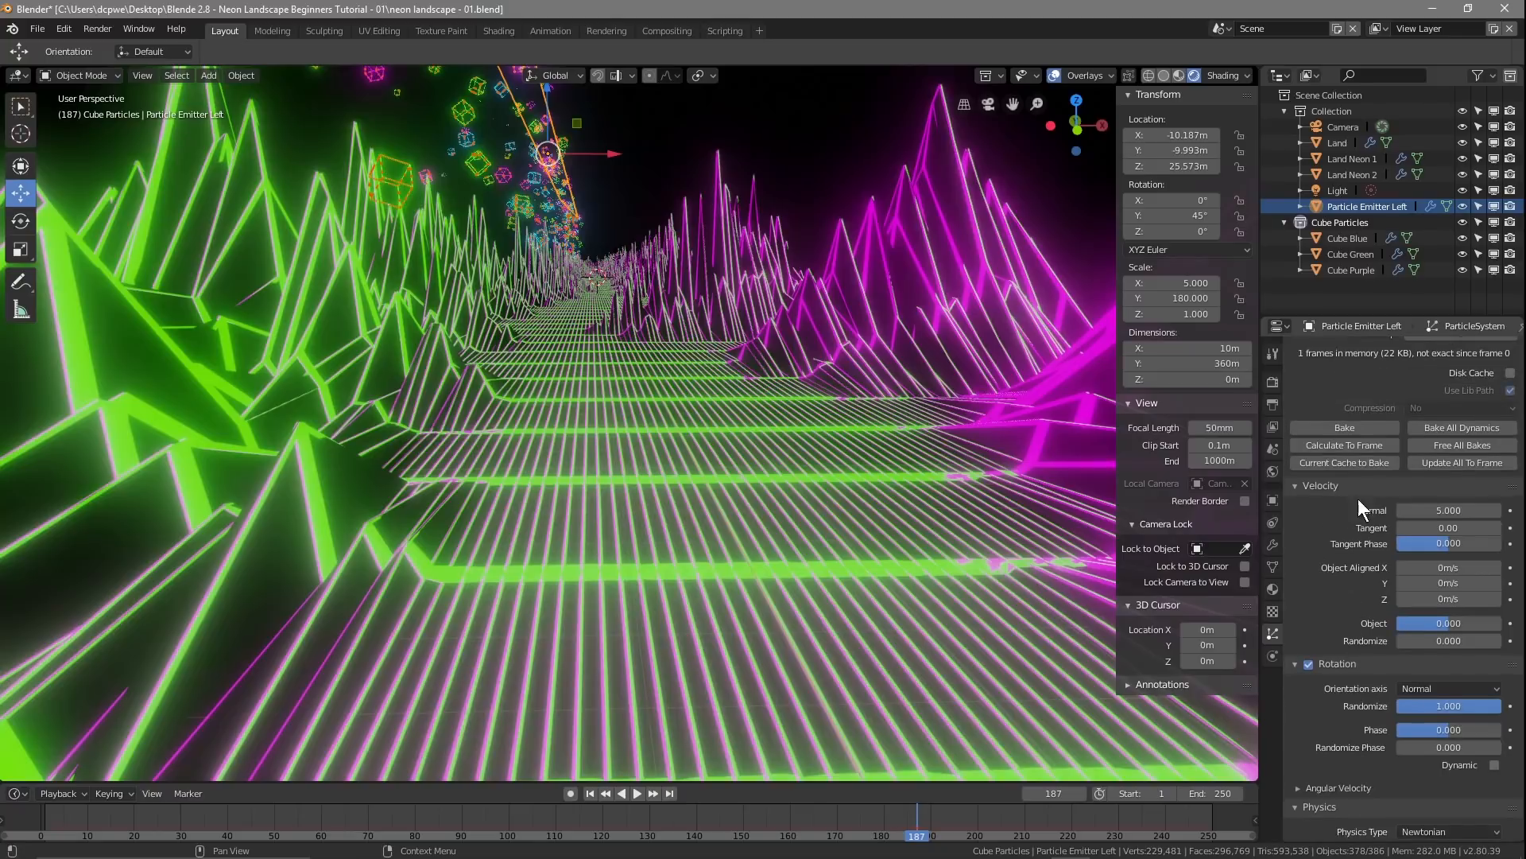
# Step: Bake all dynamics with no drag or damping and play the animation from the first frame
pyautogui.click(1343, 428)
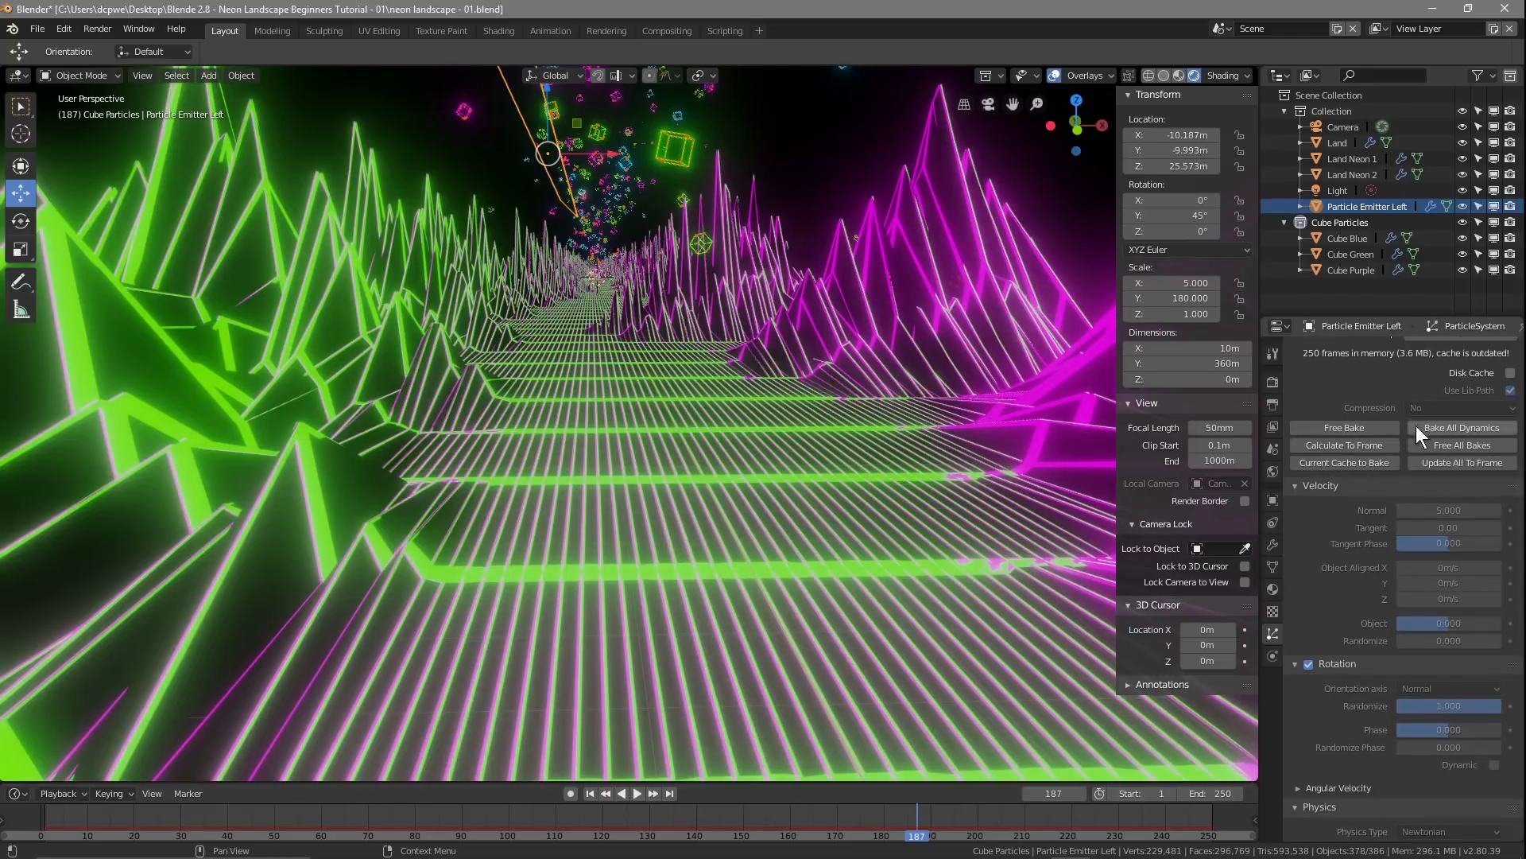
pyautogui.click(589, 793)
pyautogui.click(637, 792)
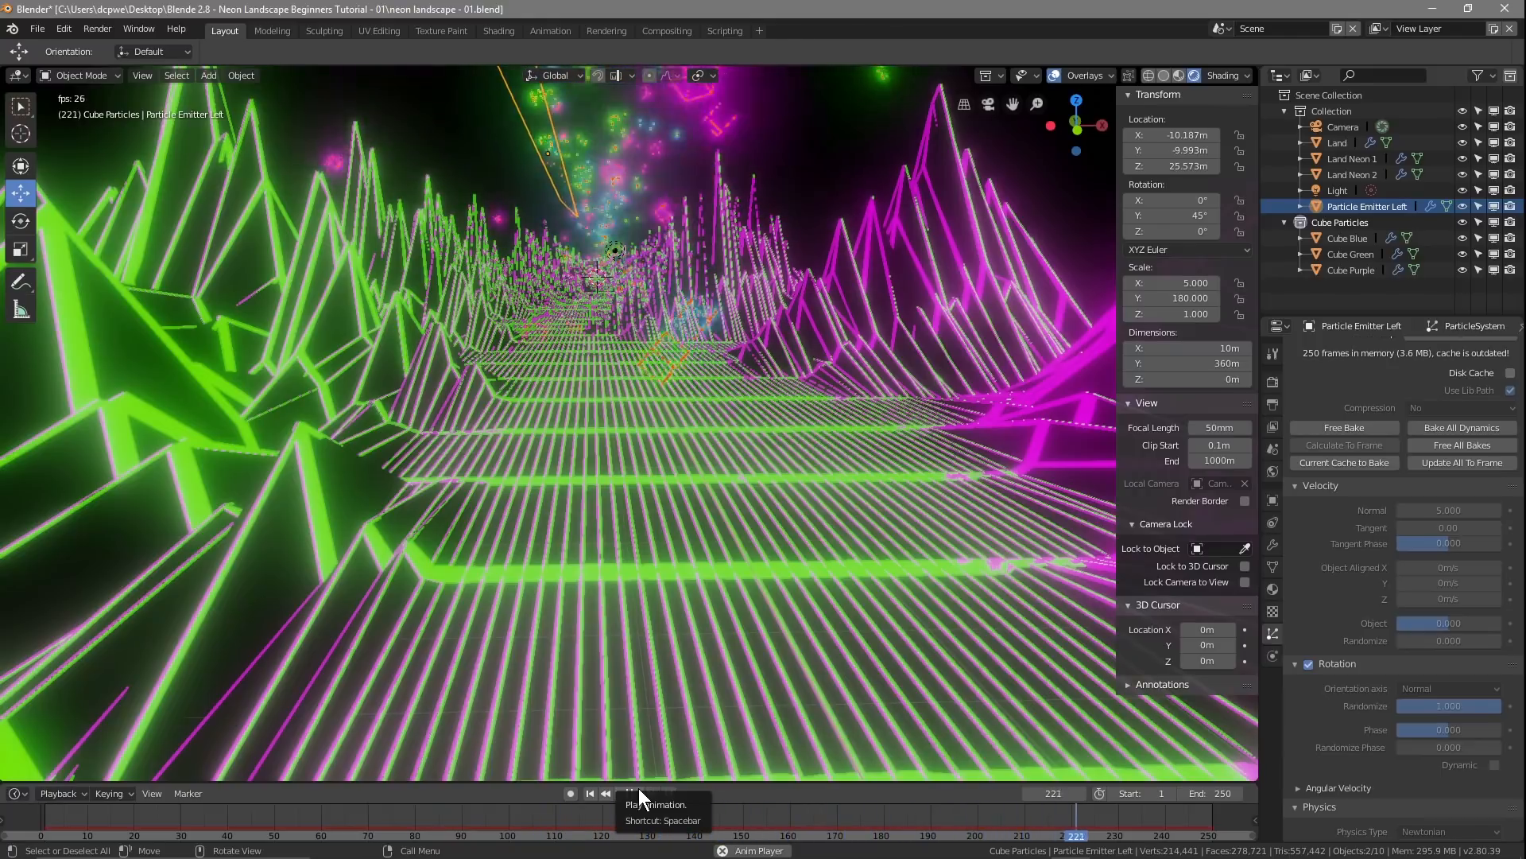
# Step: Stop playback, render a test image at frame 249, and close the render window
pyautogui.click(637, 791)
pyautogui.press('F12')
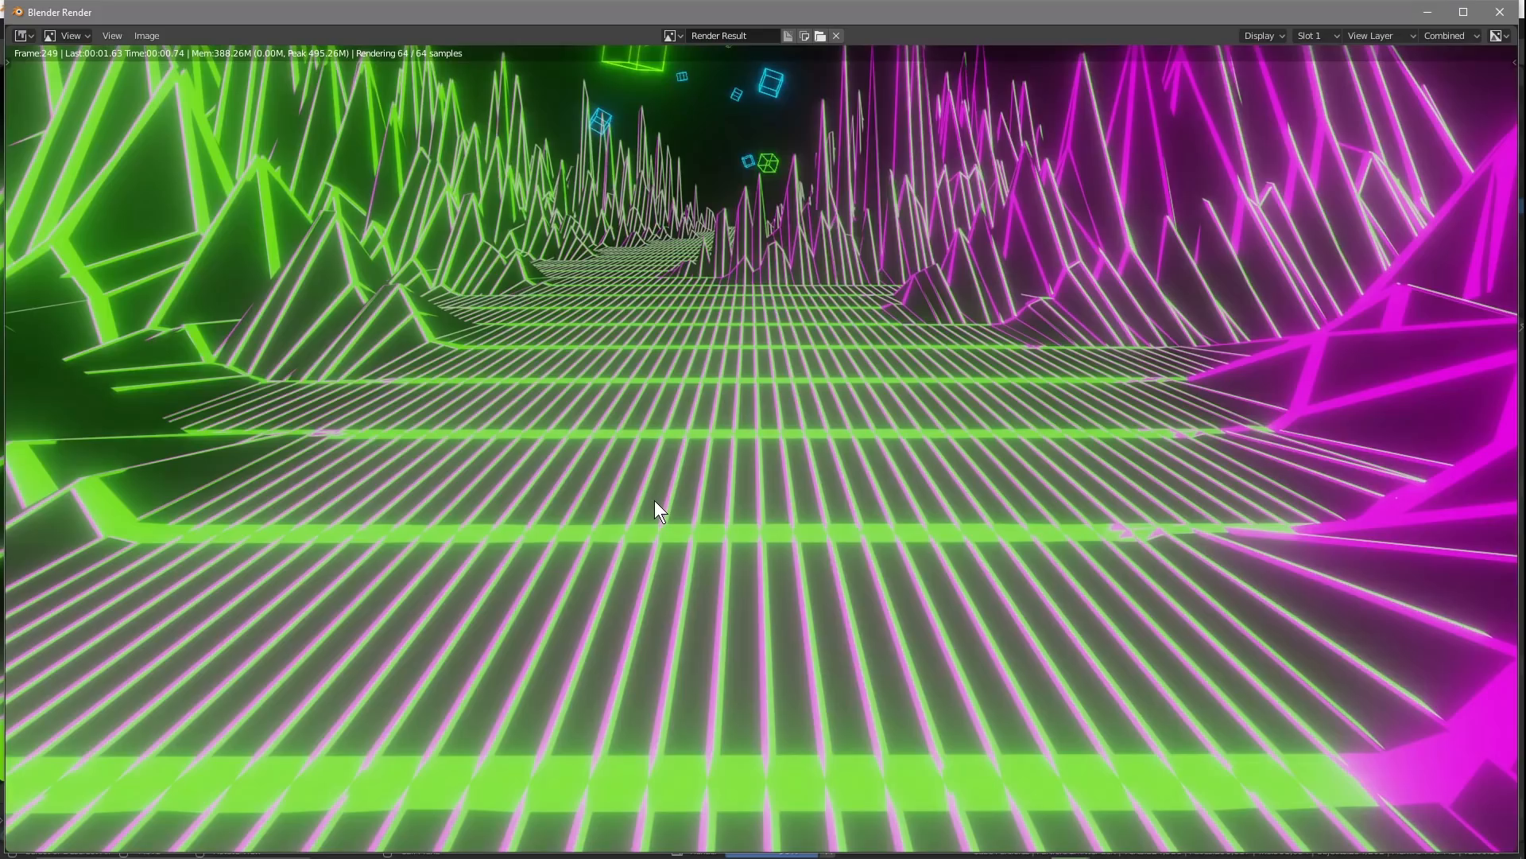
pyautogui.click(1499, 12)
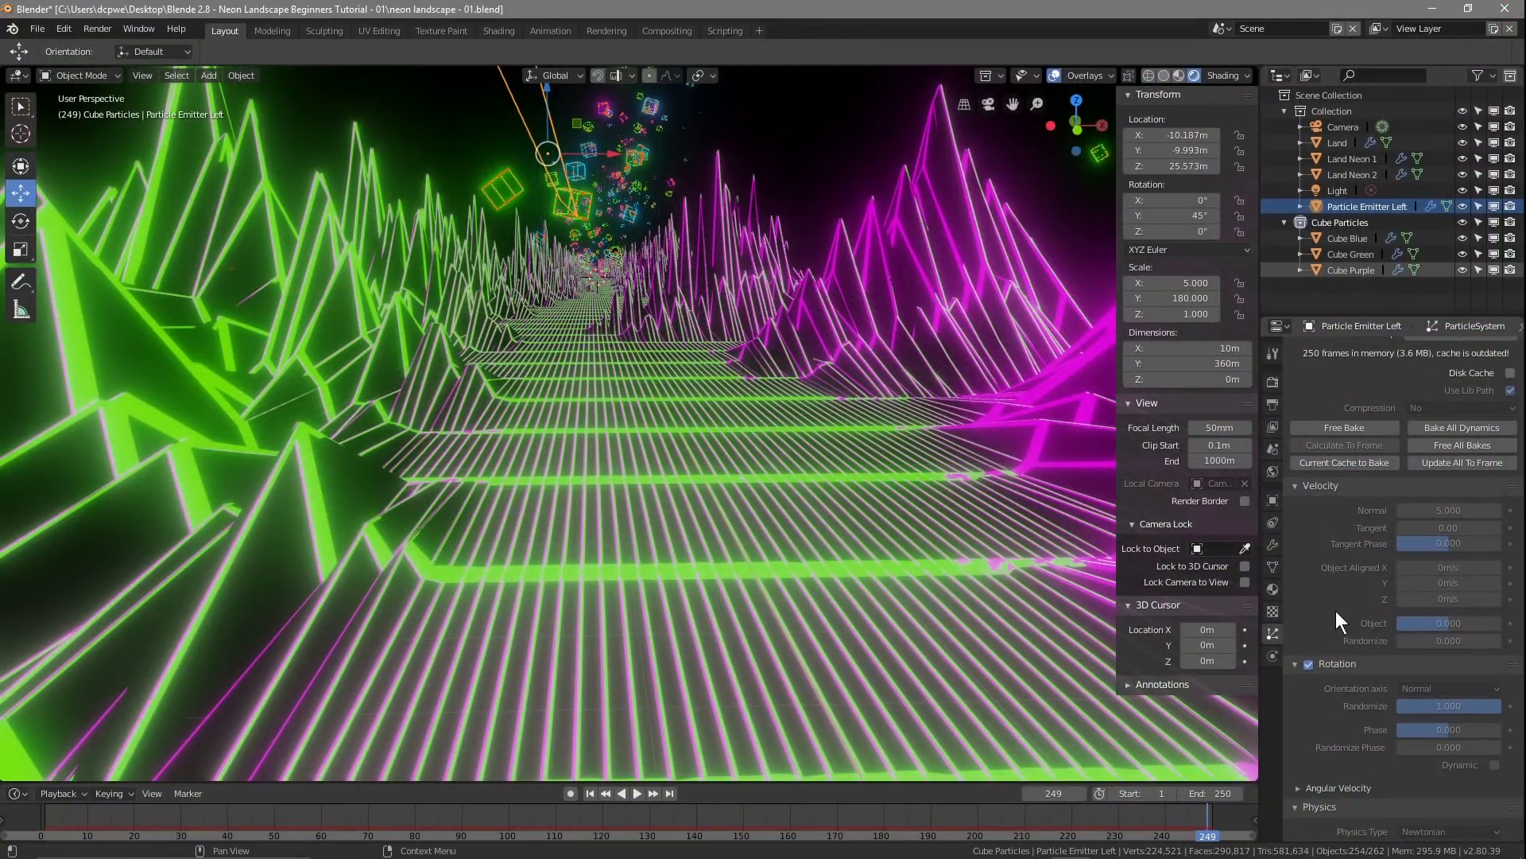
# Step: Free the bake and expand the particles' Angular Velocity settings, reviewing the axis options and keeping Velocity
pyautogui.click(1342, 428)
pyautogui.scroll(-2, 1338, 622)
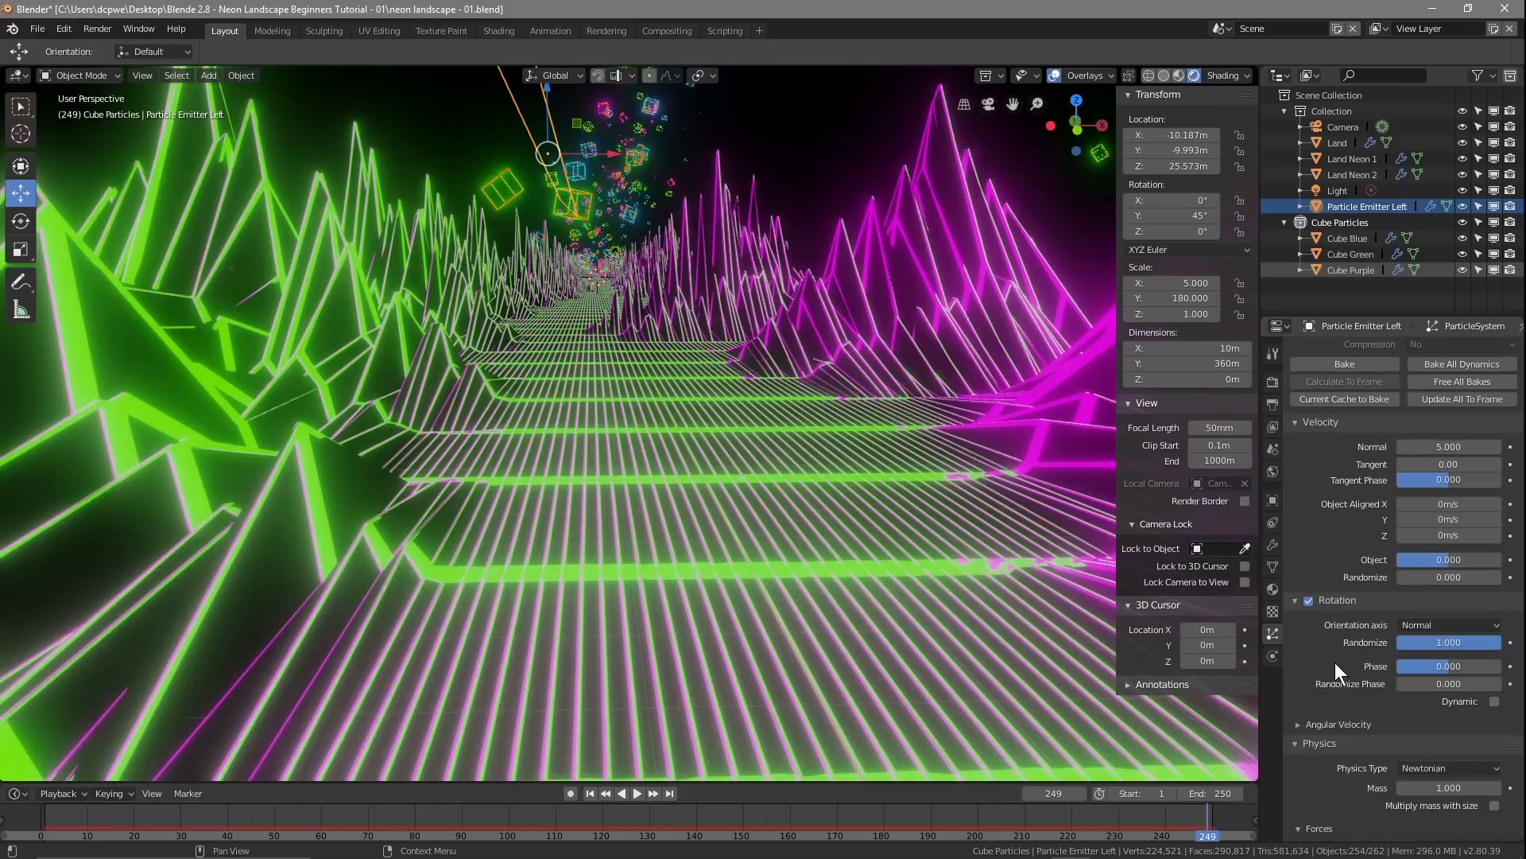
pyautogui.click(1338, 721)
pyautogui.scroll(-4, 1339, 603)
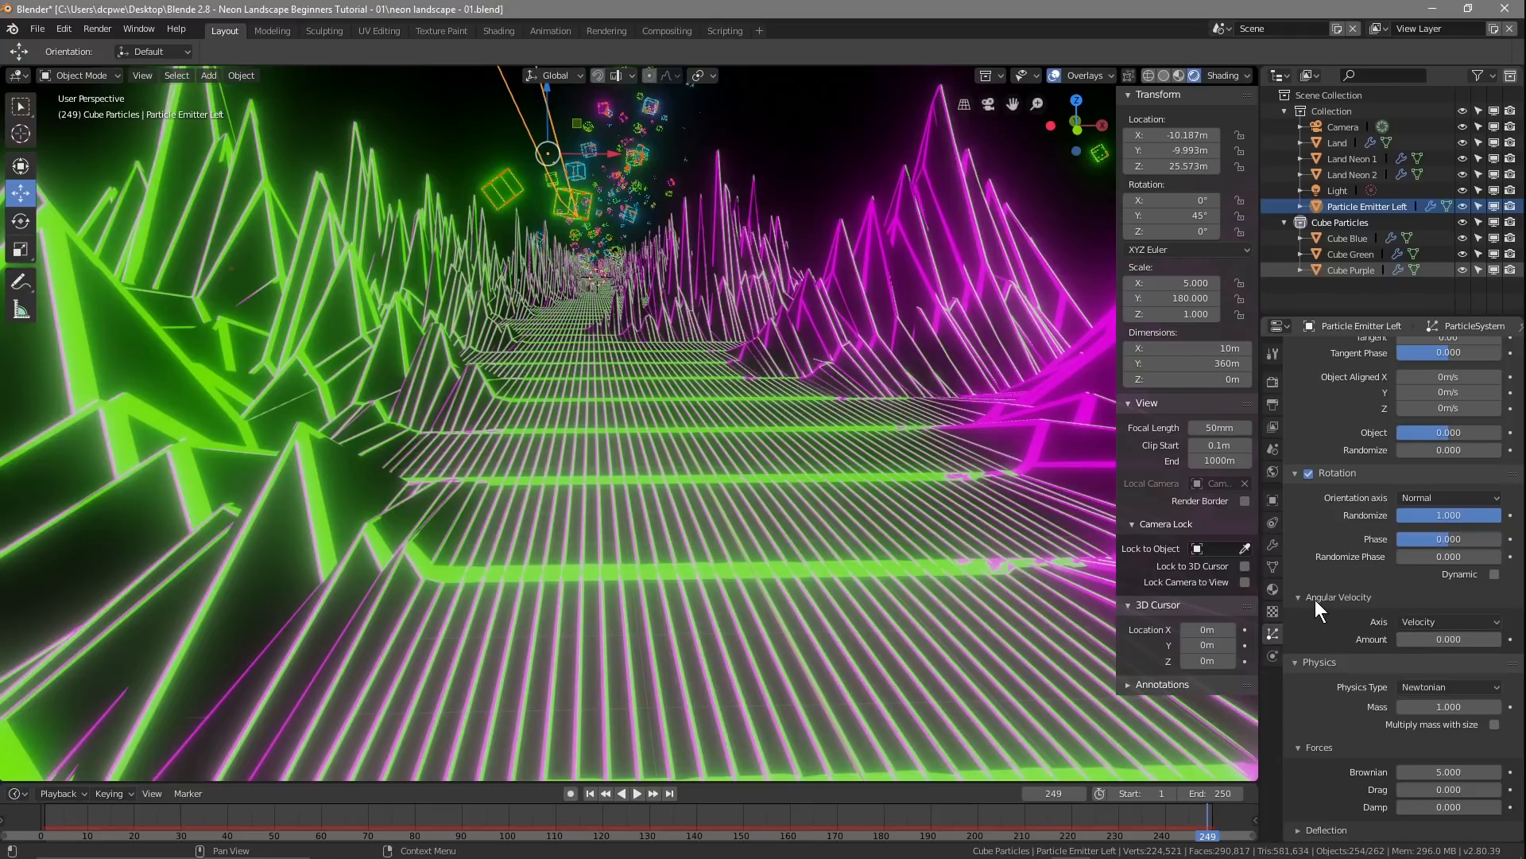
pyautogui.click(1417, 621)
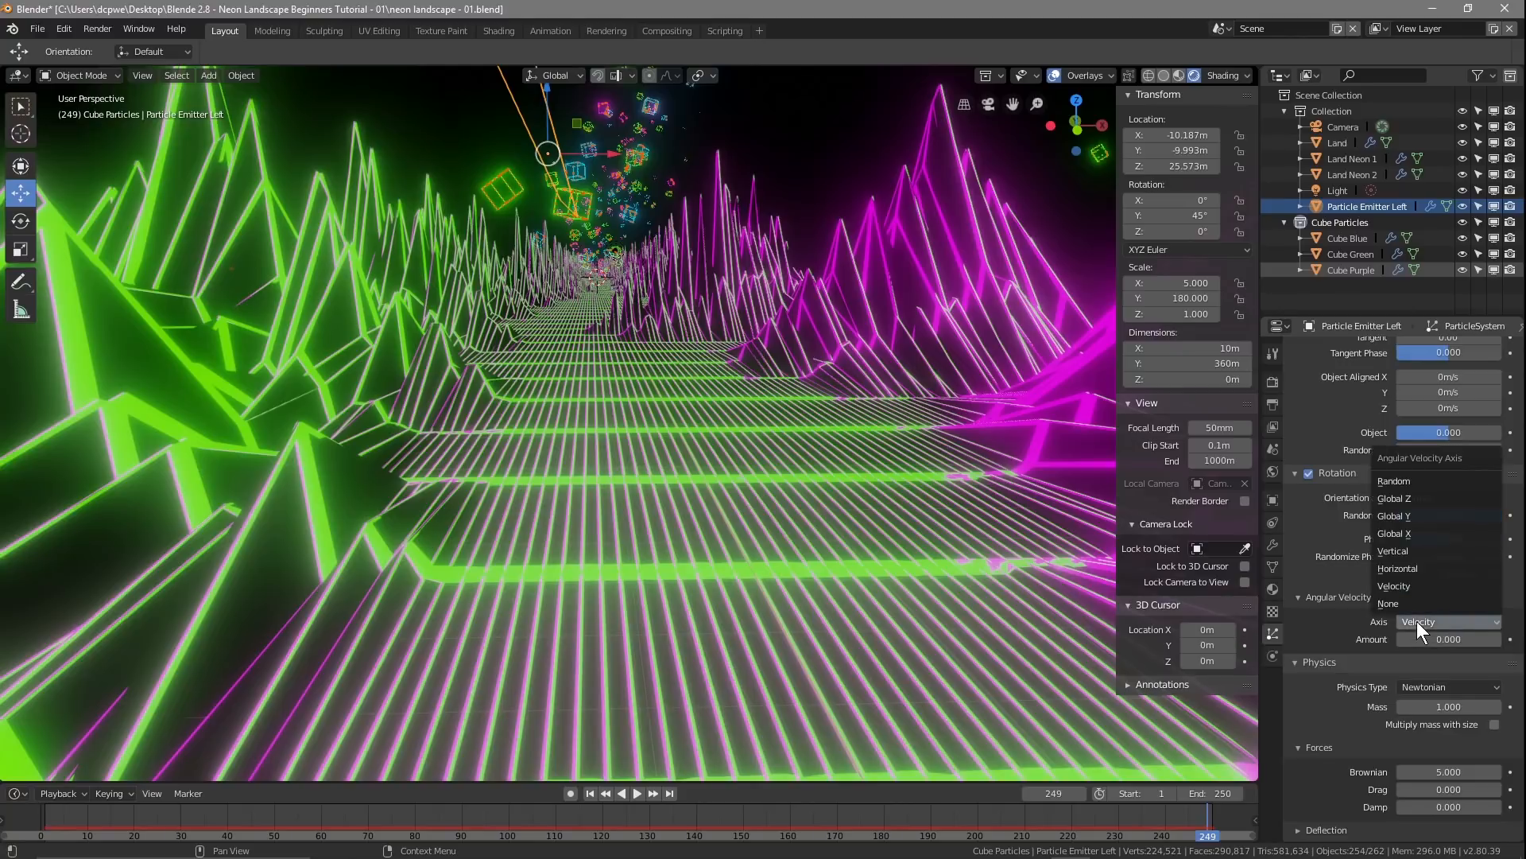
pyautogui.click(1417, 621)
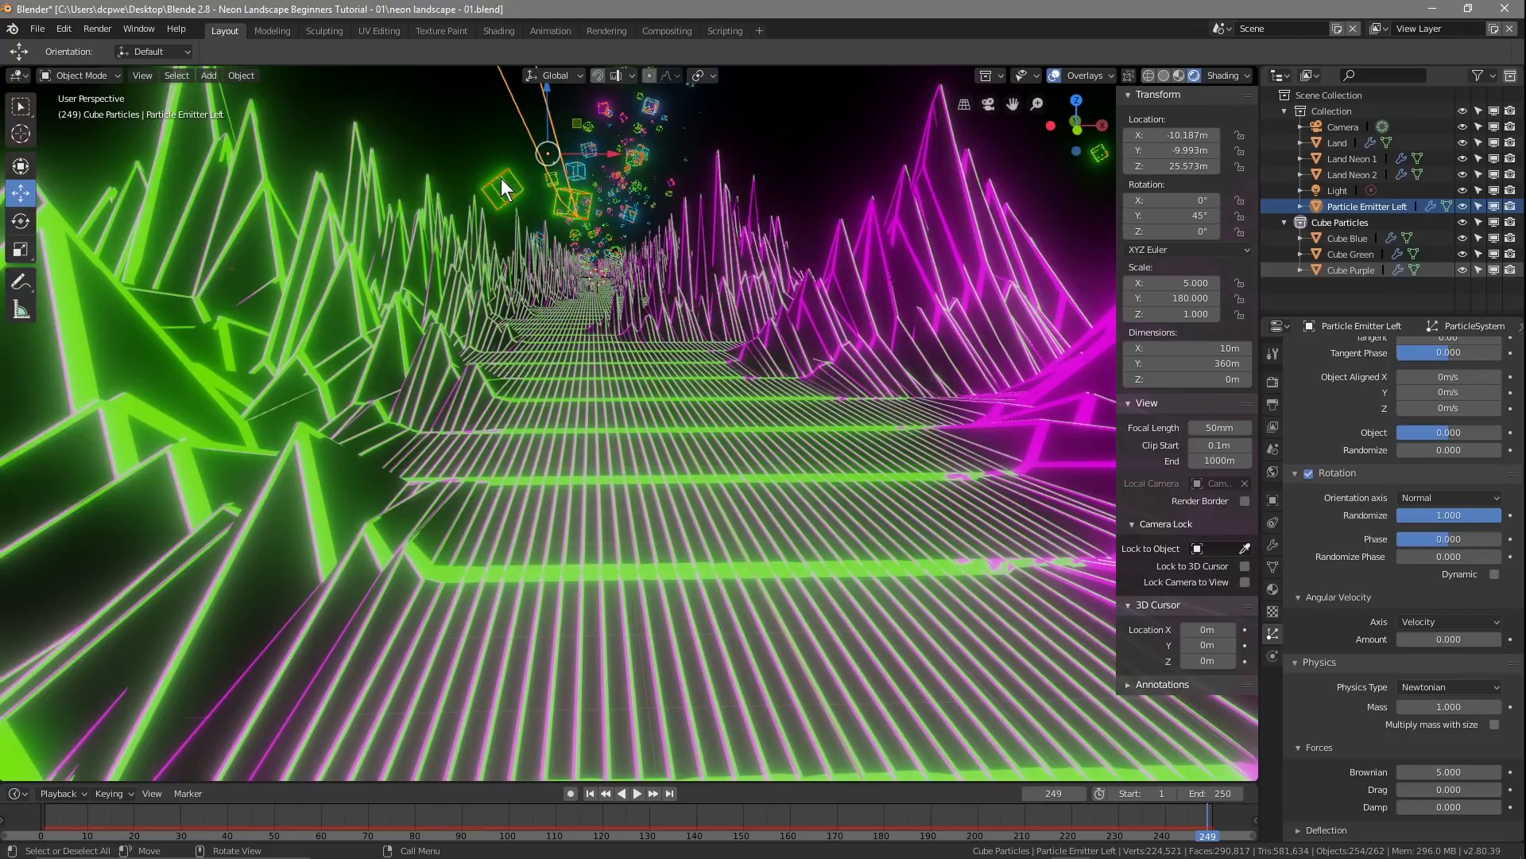
# Step: Scrub the timeline over the last frames and stop at frame 239 to examine the cubes' rotation
pyautogui.moveTo(1204, 841); pyautogui.dragTo(1084, 841)
pyautogui.press('space')
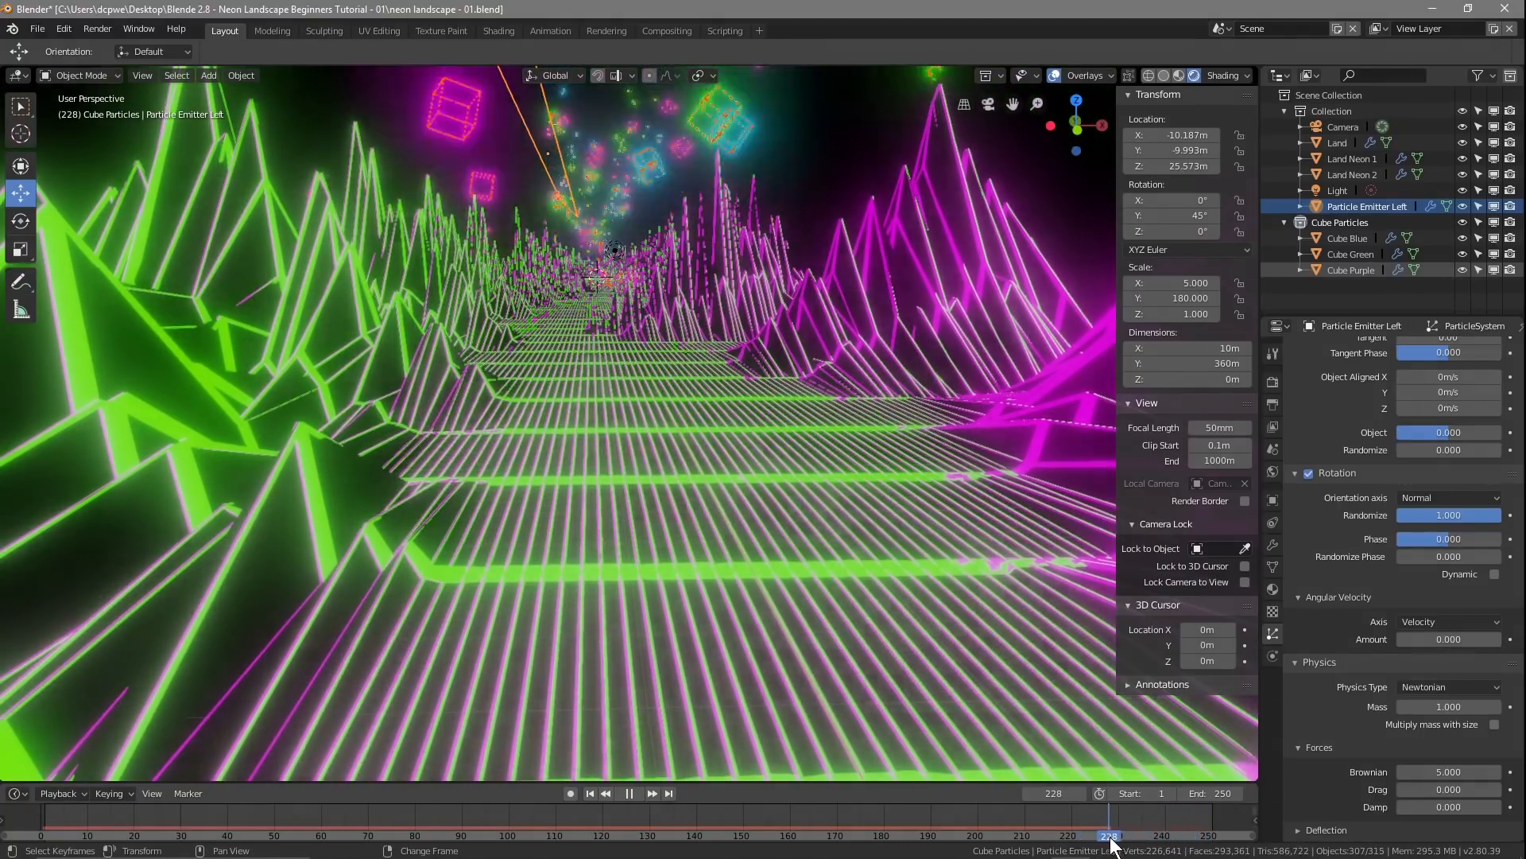
pyautogui.press('space')
pyautogui.moveTo(1118, 838); pyautogui.dragTo(1163, 841)
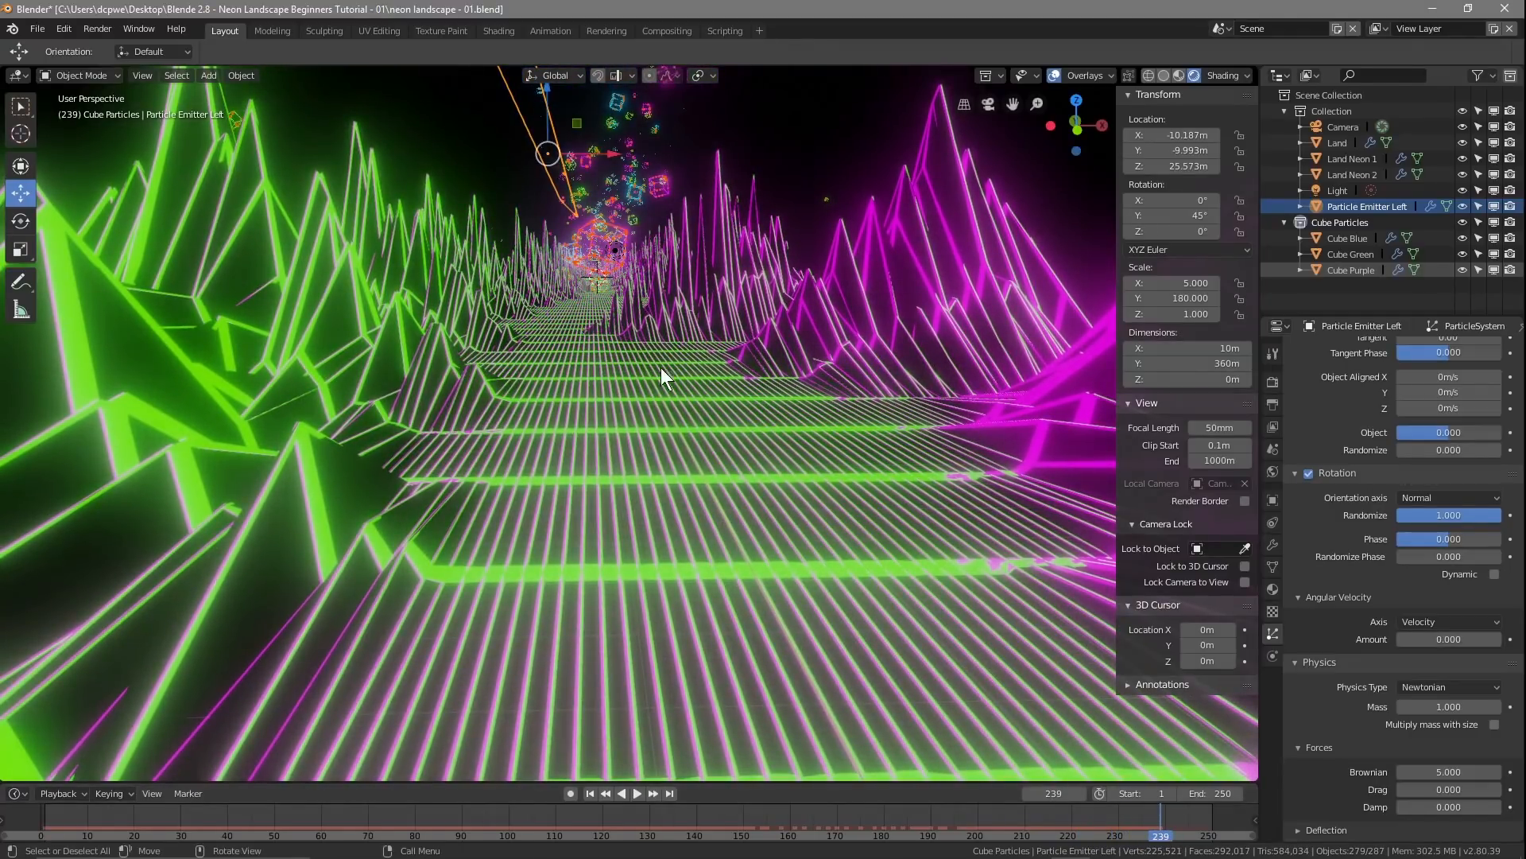
# Step: Set the Angular Velocity amount to 1.5
pyautogui.click(1452, 640)
pyautogui.write('0.0')
pyautogui.press('BackSpace')
pyautogui.press('BackSpace')
pyautogui.press('BackSpace')
pyautogui.write('1.4')
pyautogui.press('Return')
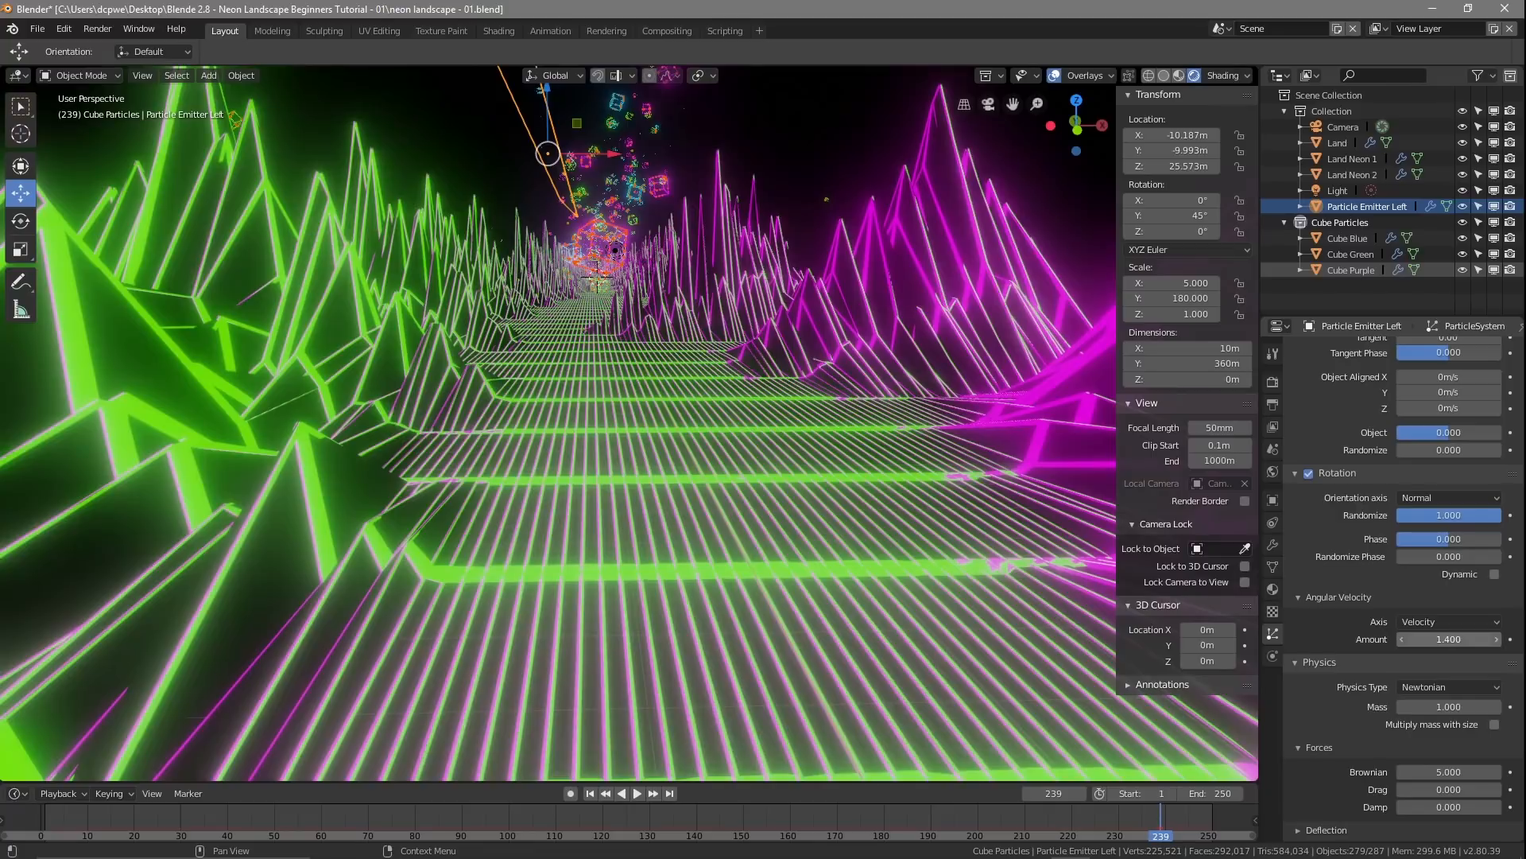
pyautogui.click(1497, 639)
pyautogui.click(1497, 640)
# Step: Bake all dynamics with the cube spin and scrub the timeline back to frame 151
pyautogui.scroll(6, 1363, 501)
pyautogui.click(1346, 428)
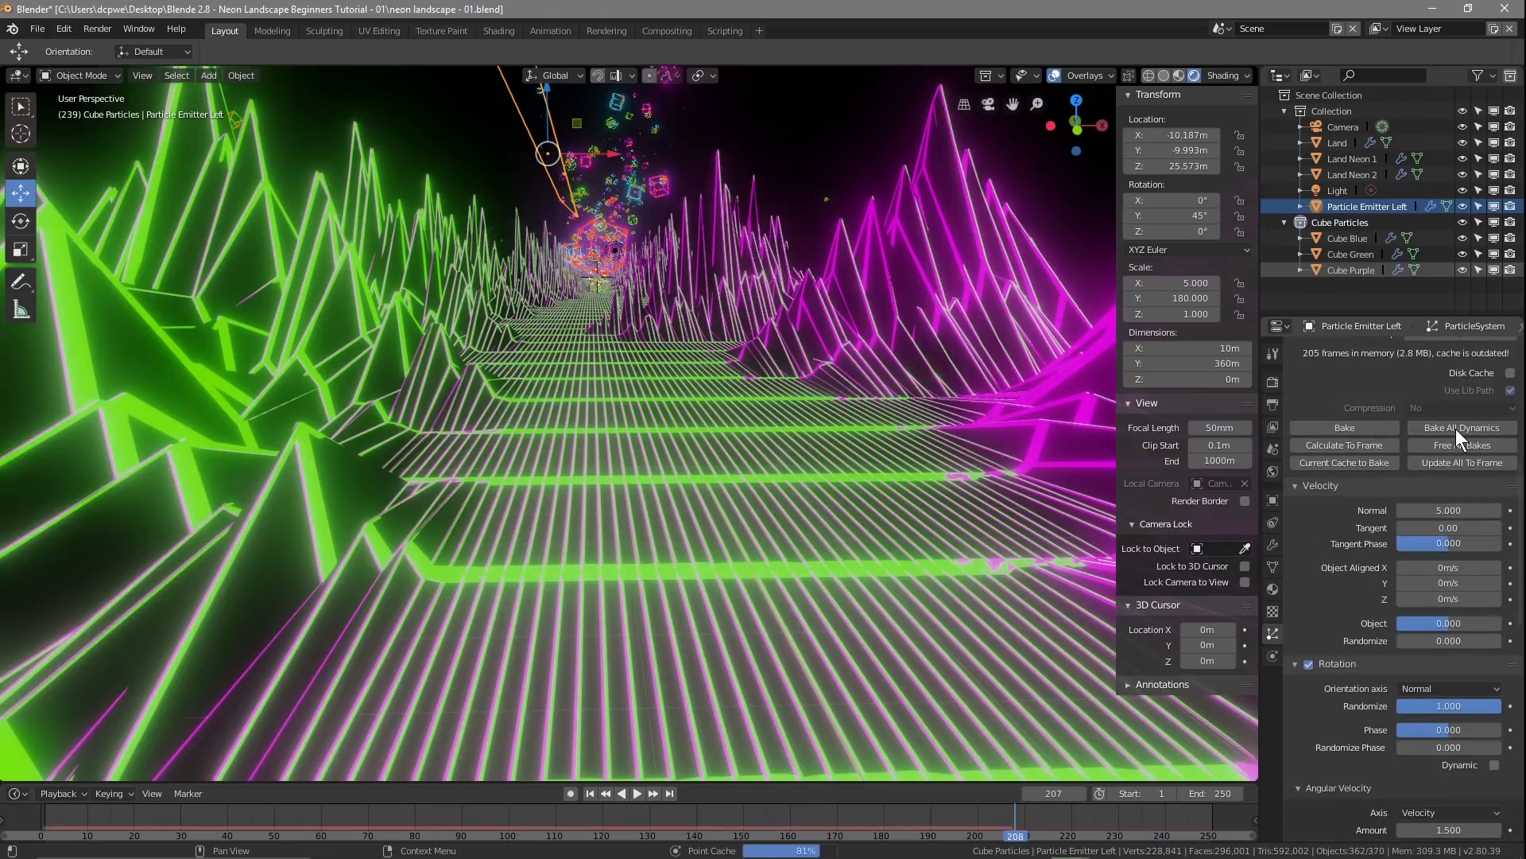
pyautogui.moveTo(1144, 835)
pyautogui.mouseDown(button='right')
pyautogui.moveTo(732, 809)
pyautogui.moveTo(1147, 819)
pyautogui.mouseUp(button='right')
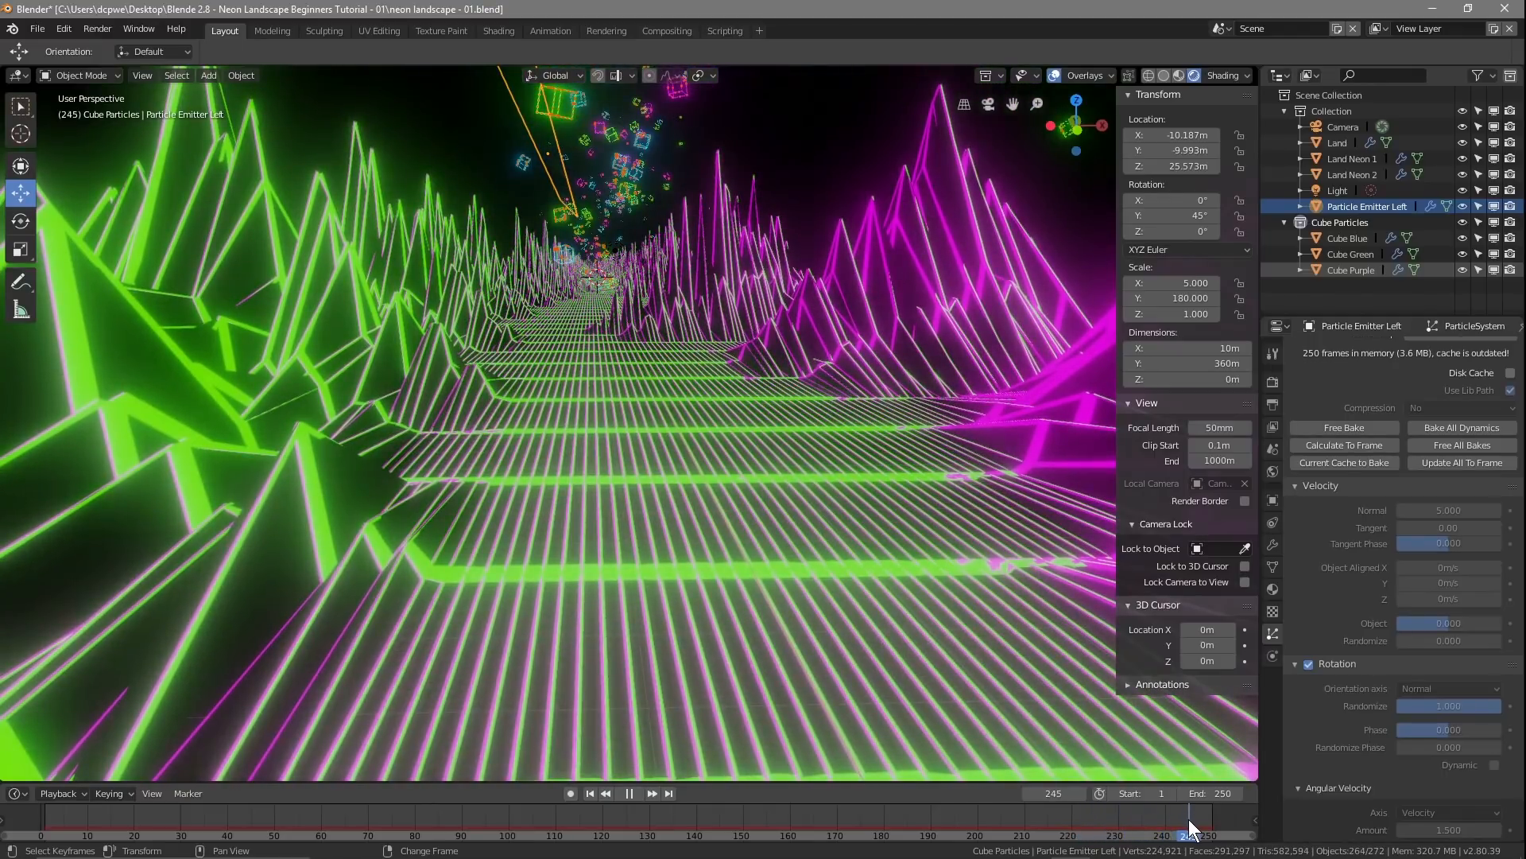
pyautogui.moveTo(1139, 829); pyautogui.dragTo(746, 826, button='right')
# Step: Render a test image at frame 151, close the render window, and save the file
pyautogui.press('F12')
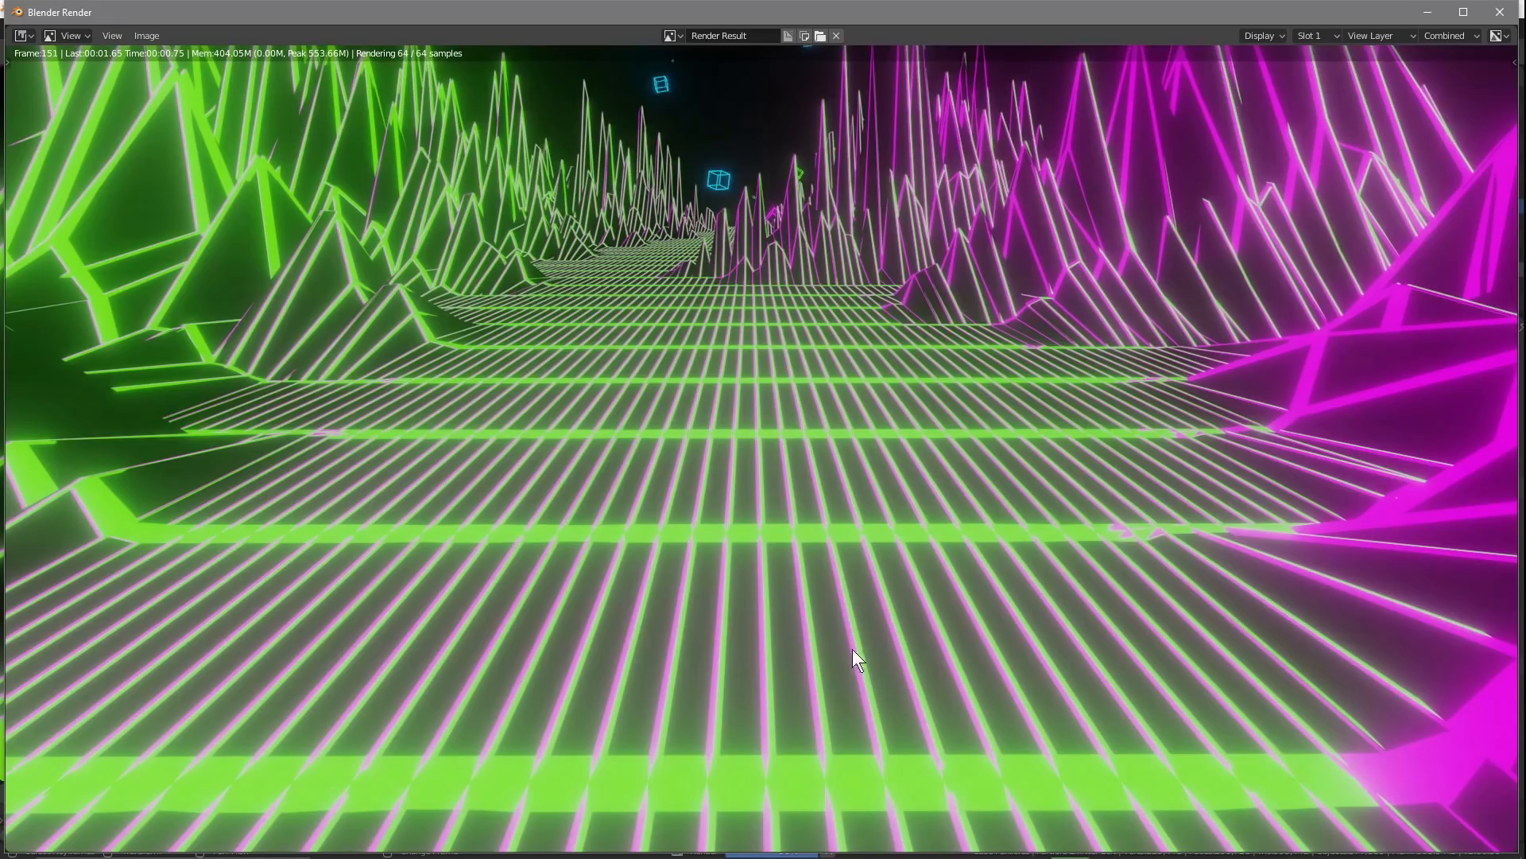
pyautogui.click(1500, 12)
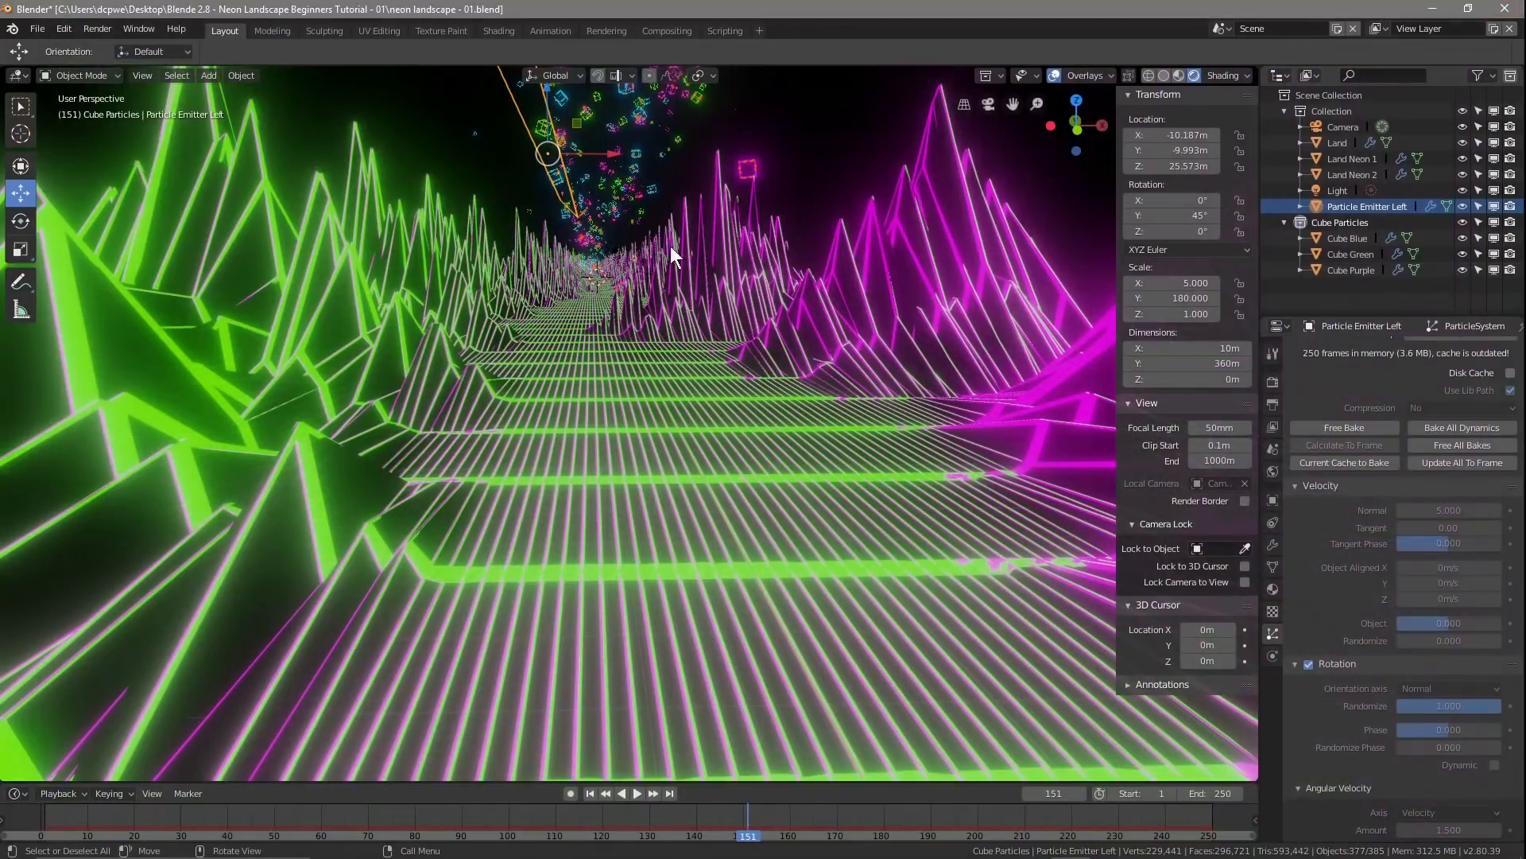
pyautogui.click(34, 32)
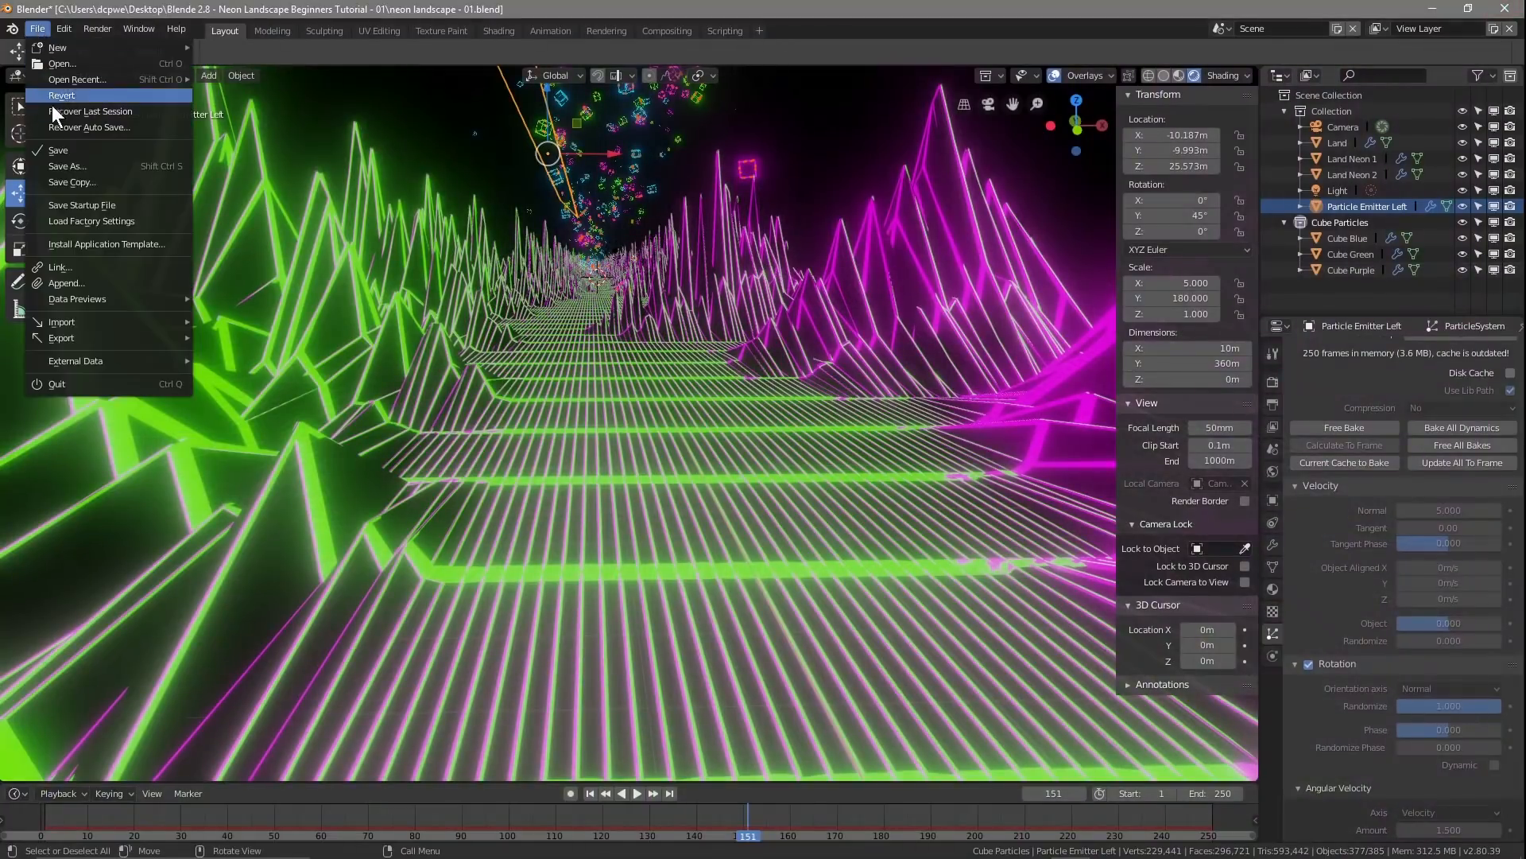
pyautogui.click(57, 146)
# Step: Duplicate the left particle emitter and move the copy along X to the landscape's other side, at about 9.25 m
pyautogui.scroll(-7, 680, 261)
pyautogui.scroll(7, 619, 239)
pyautogui.scroll(-7, 614, 191)
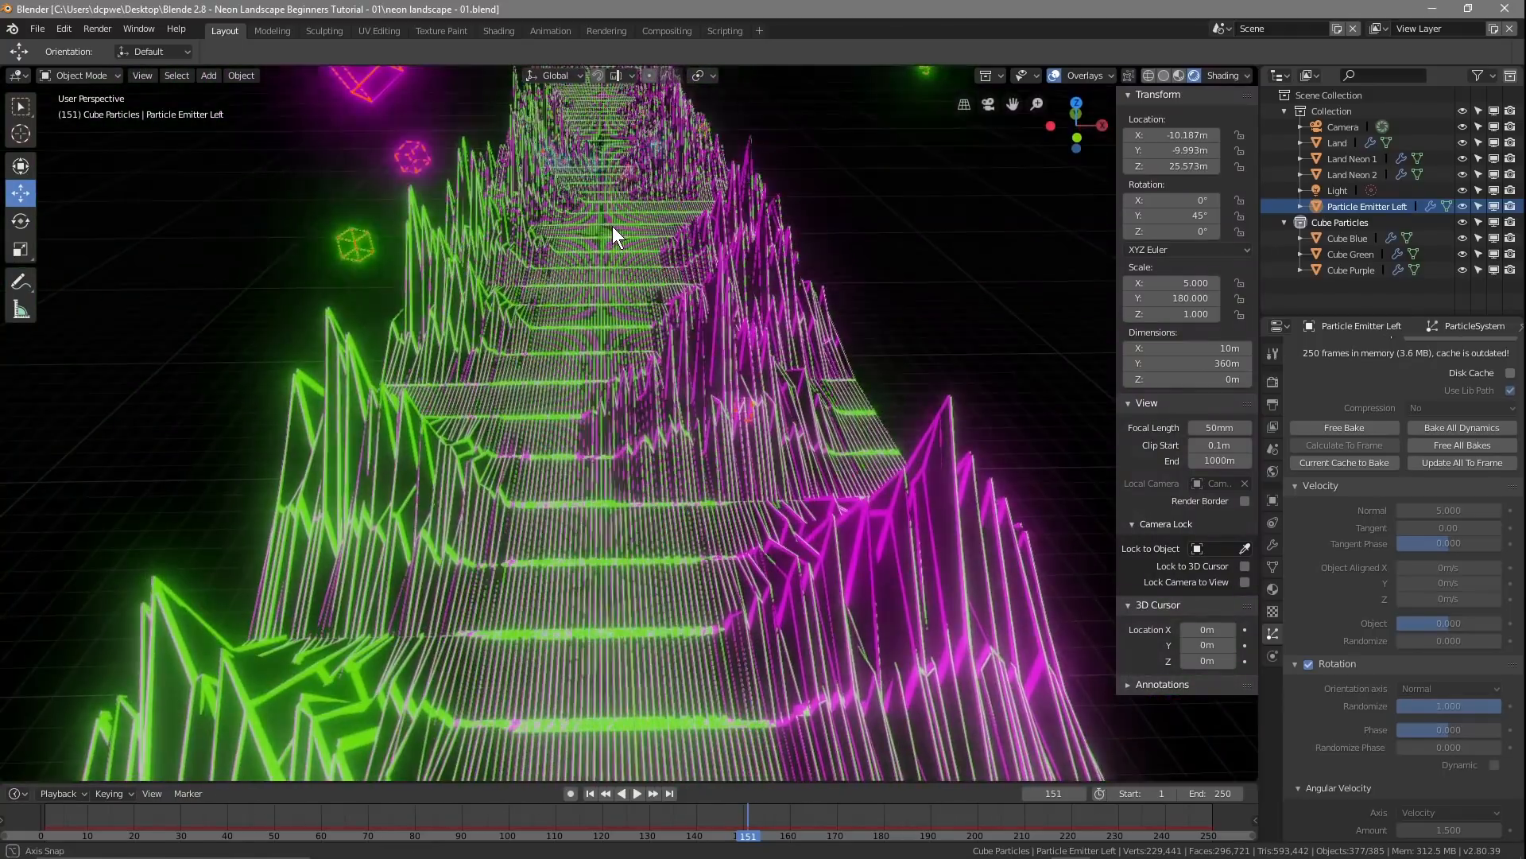
pyautogui.scroll(-5, 617, 204)
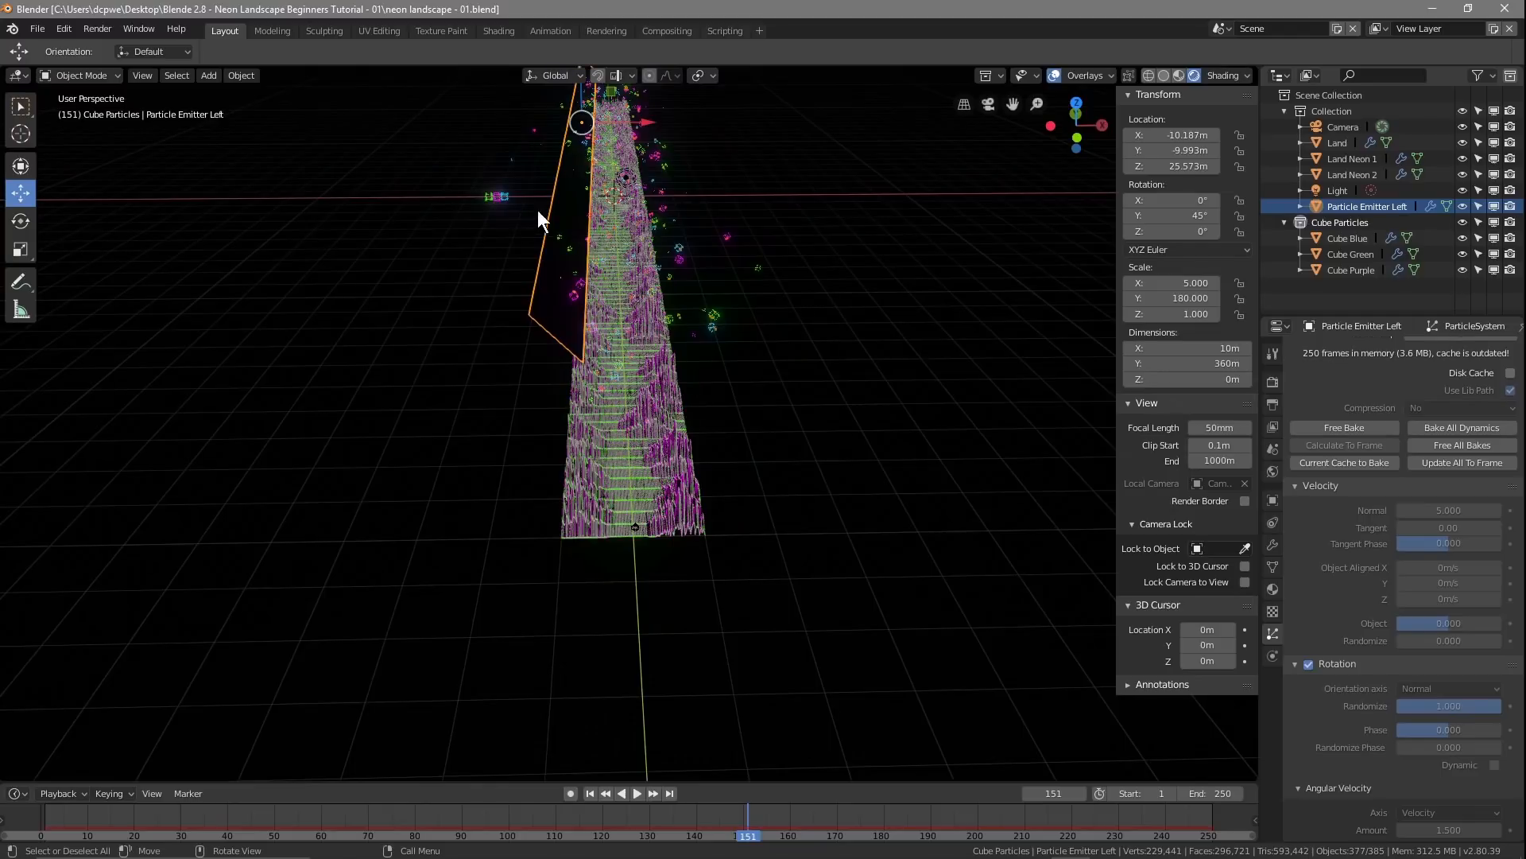
pyautogui.click(1357, 211)
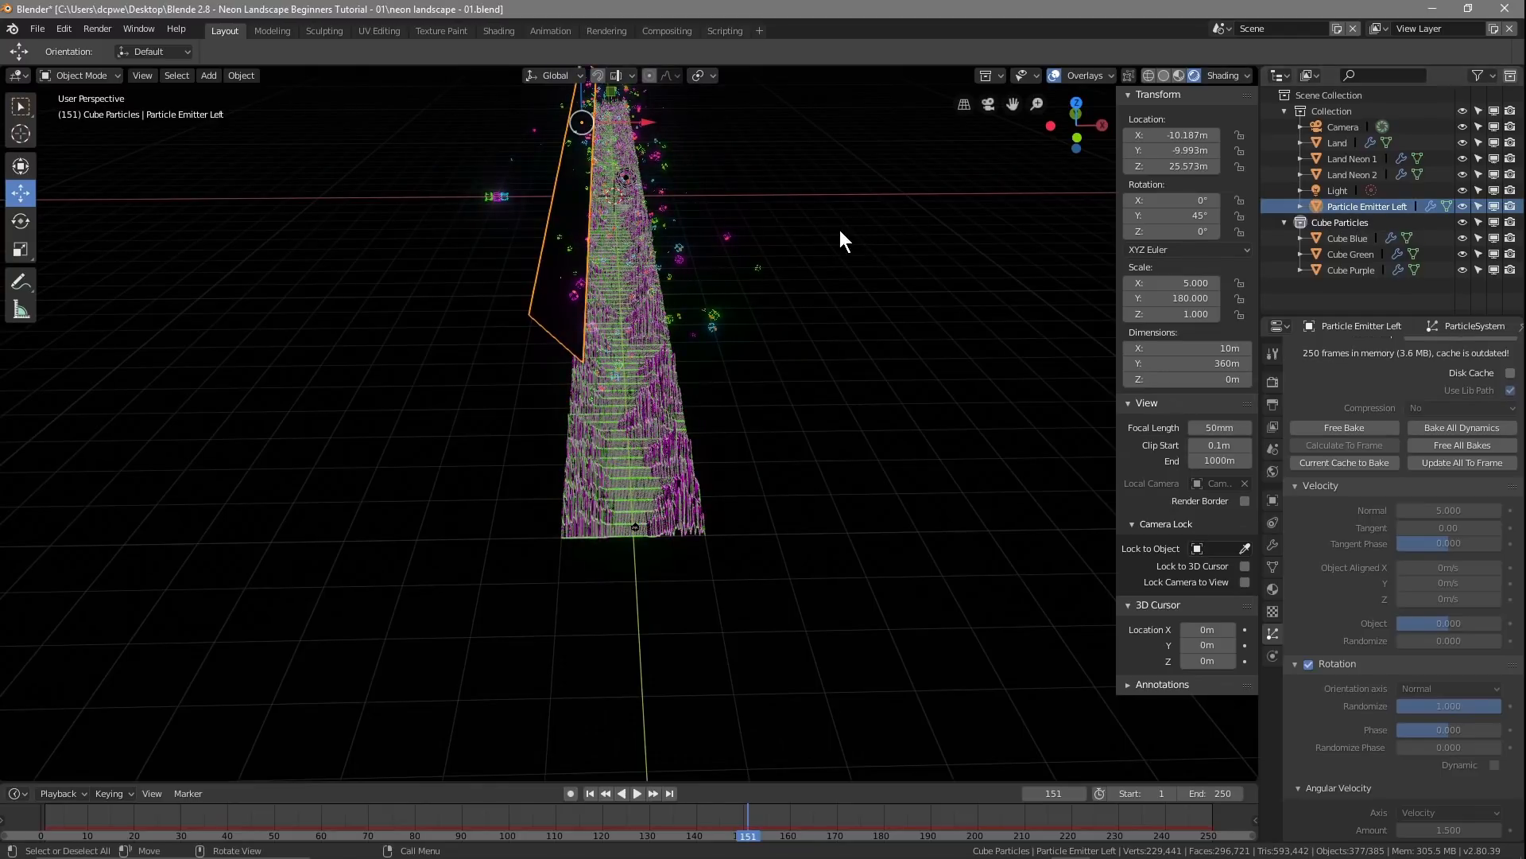
pyautogui.hotkey('shift', 'd')
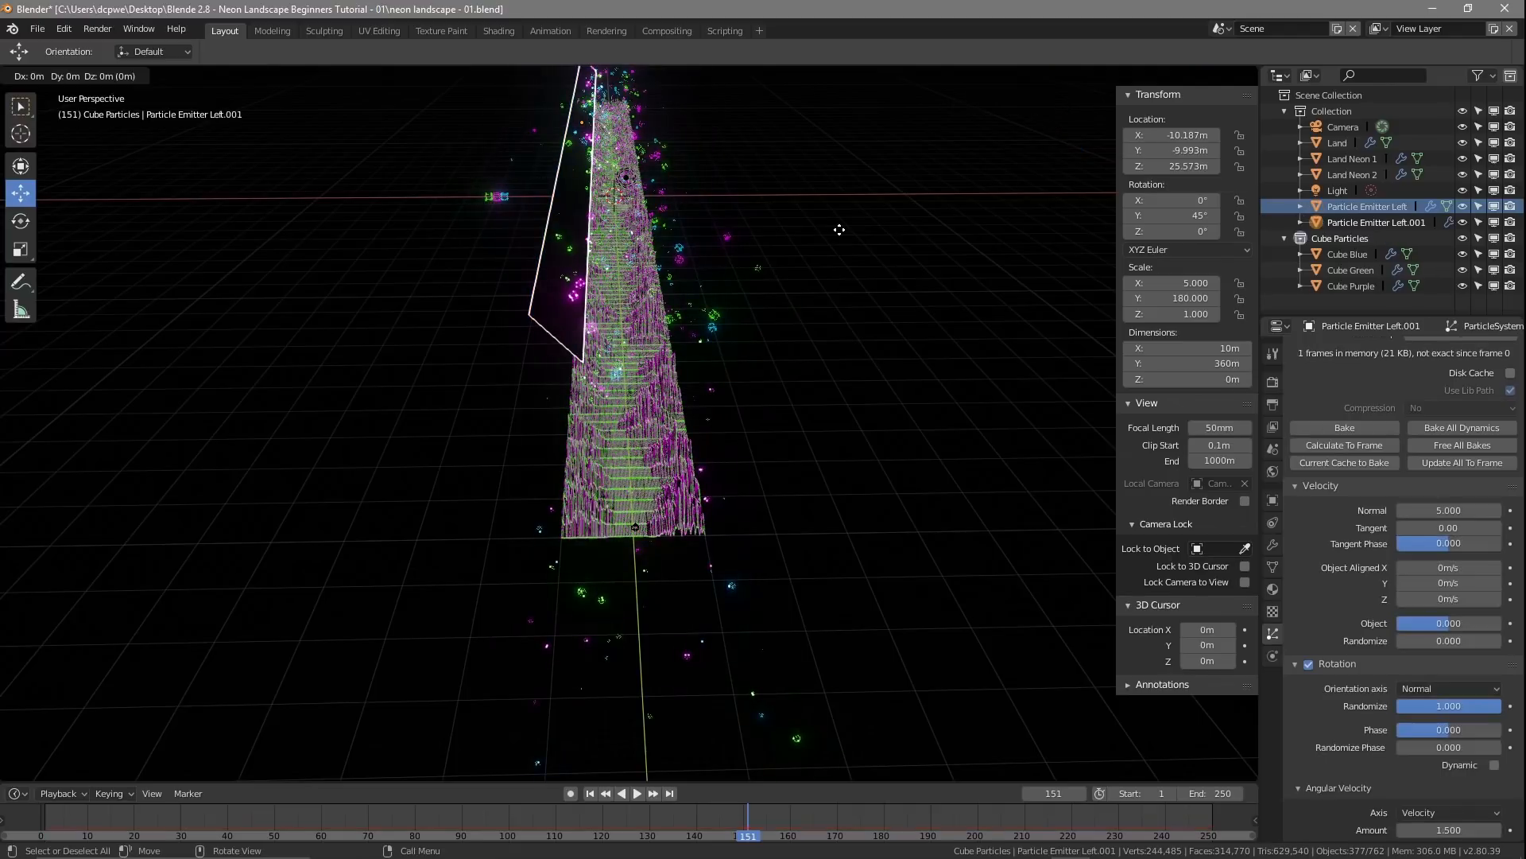
pyautogui.rightClick(840, 231)
pyautogui.moveTo(640, 122); pyautogui.dragTo(701, 135)
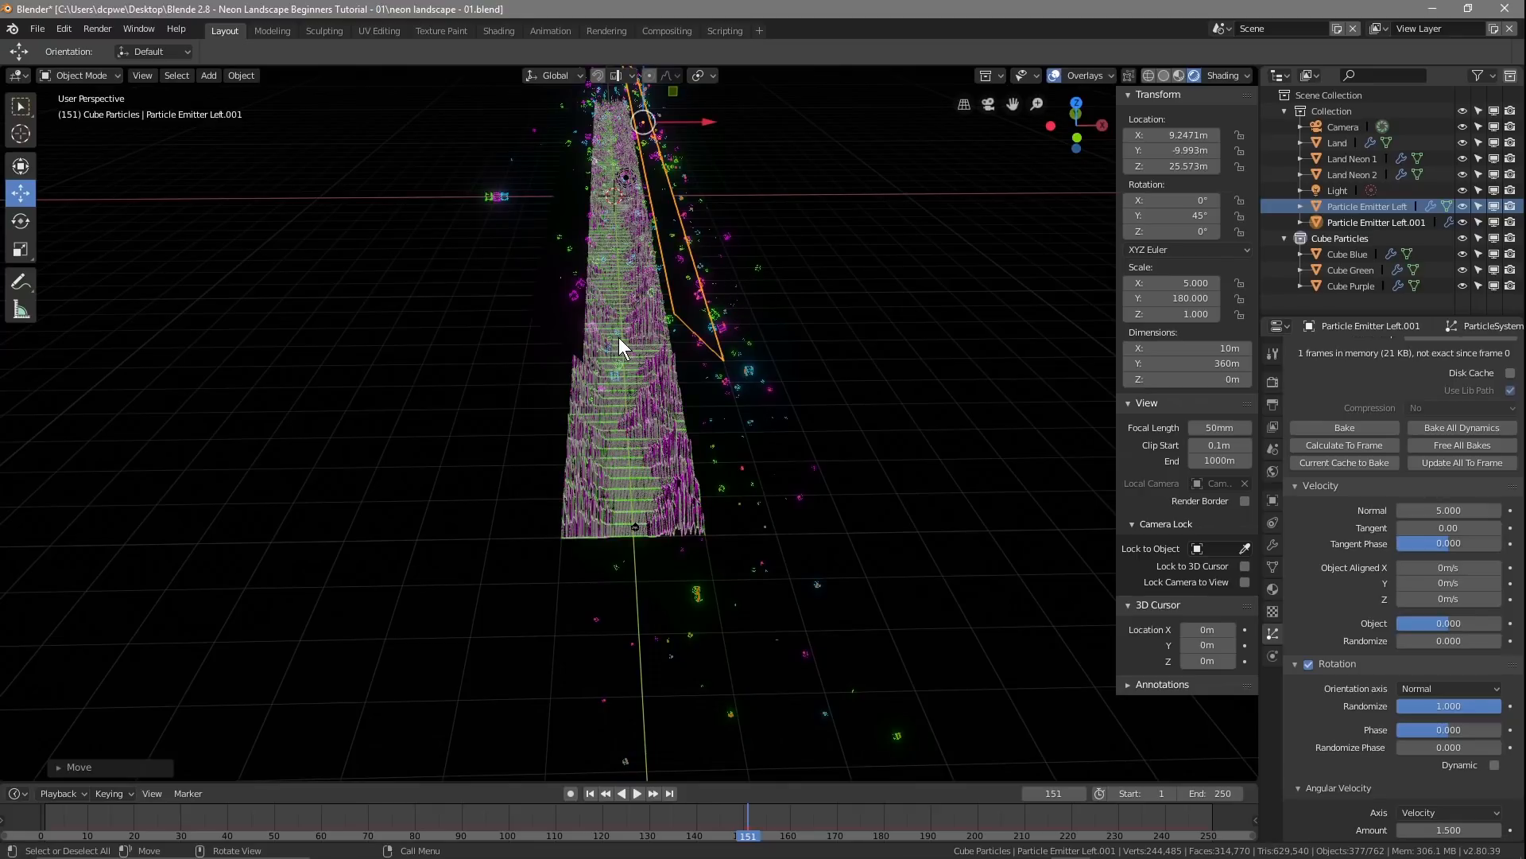
# Step: Show the scene from the front in wireframe, compare both emitters, and select the duplicated one
pyautogui.press('KP_1')
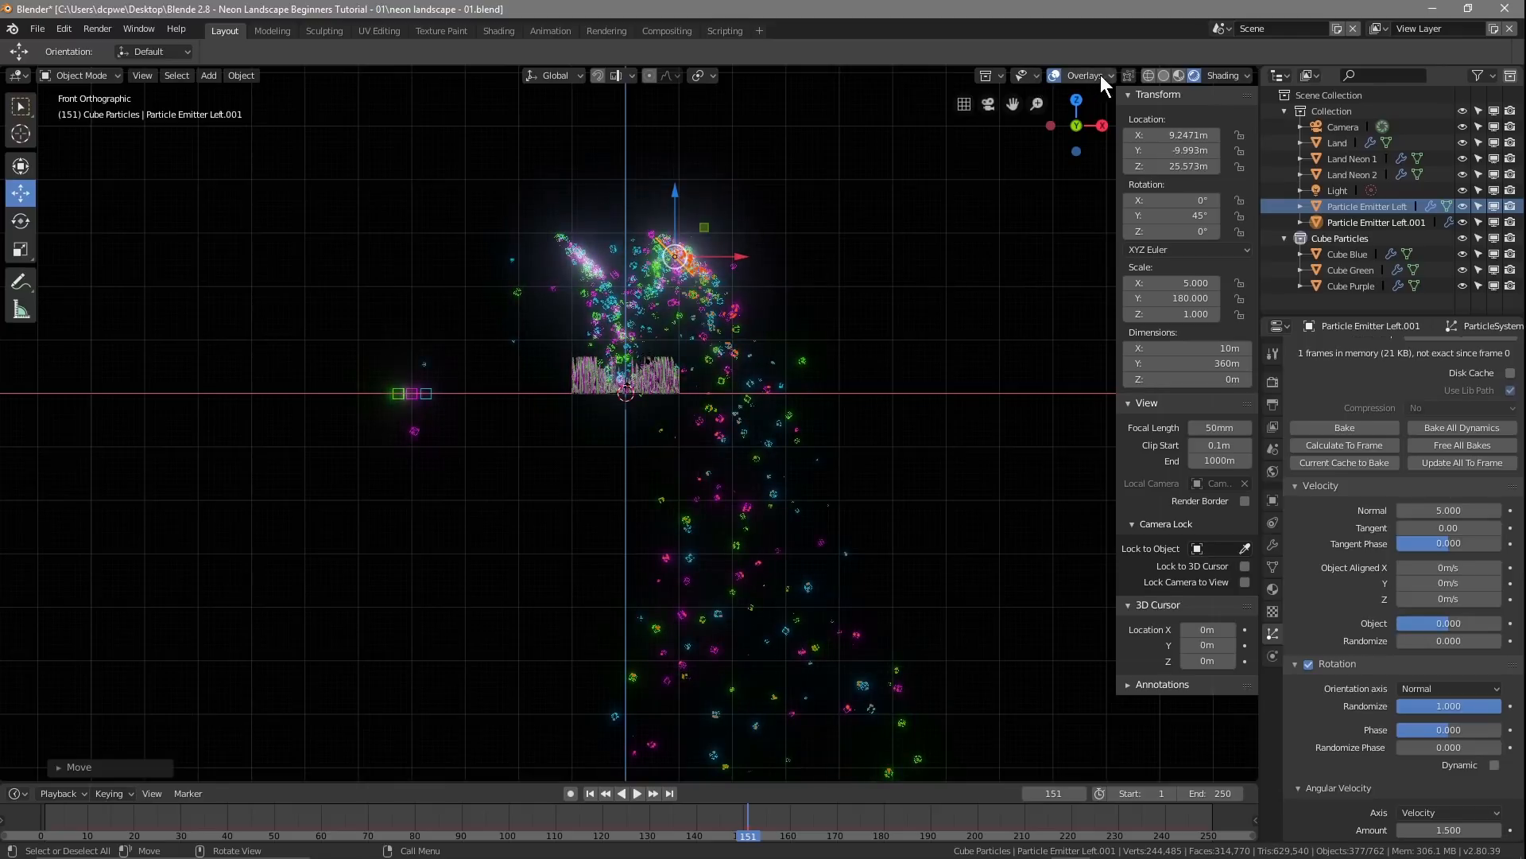
pyautogui.click(1147, 75)
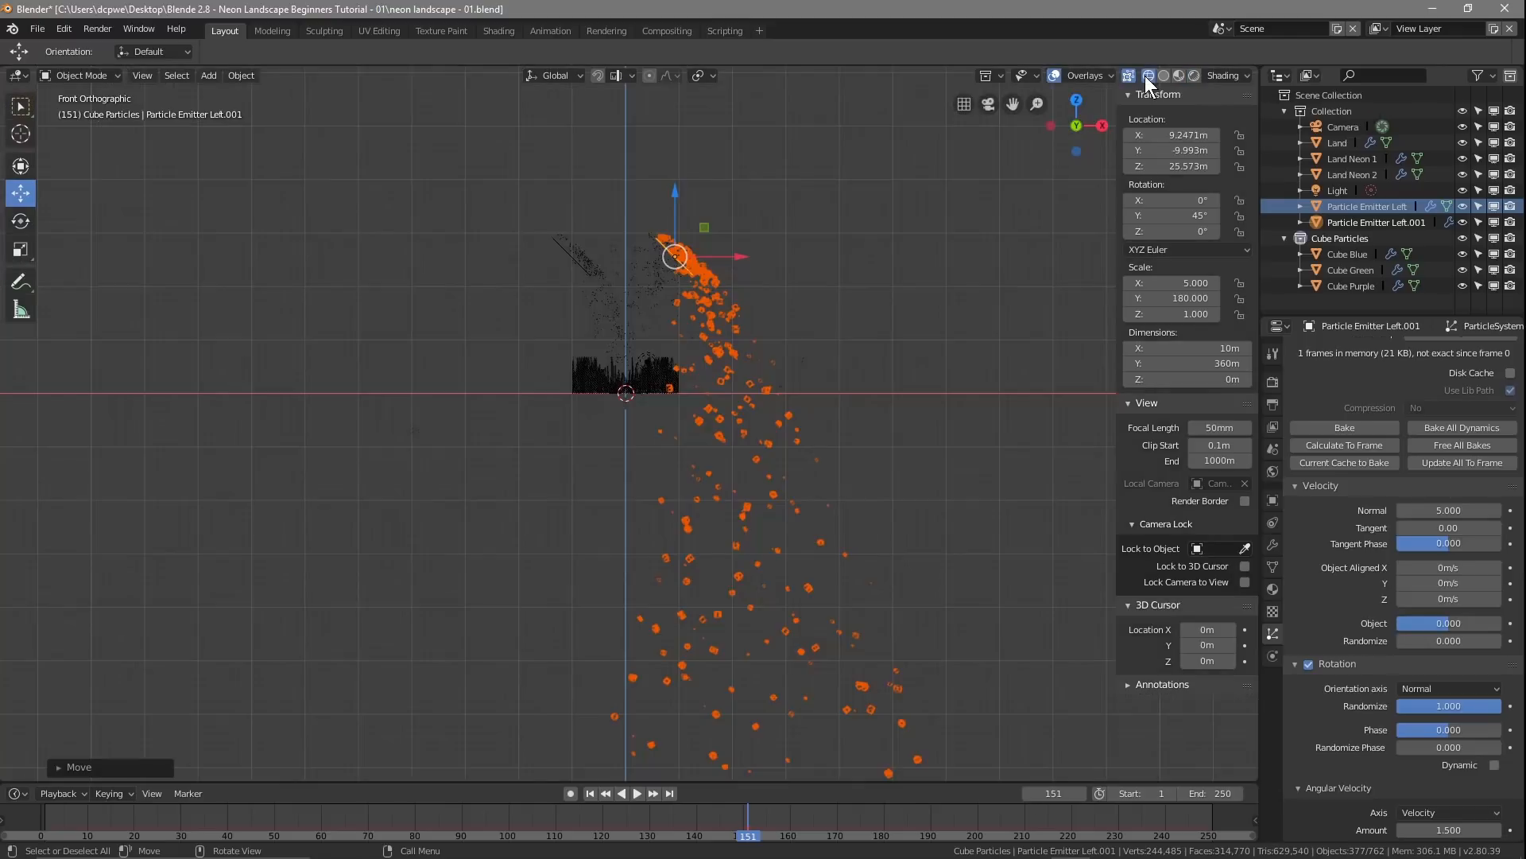
pyautogui.click(571, 256)
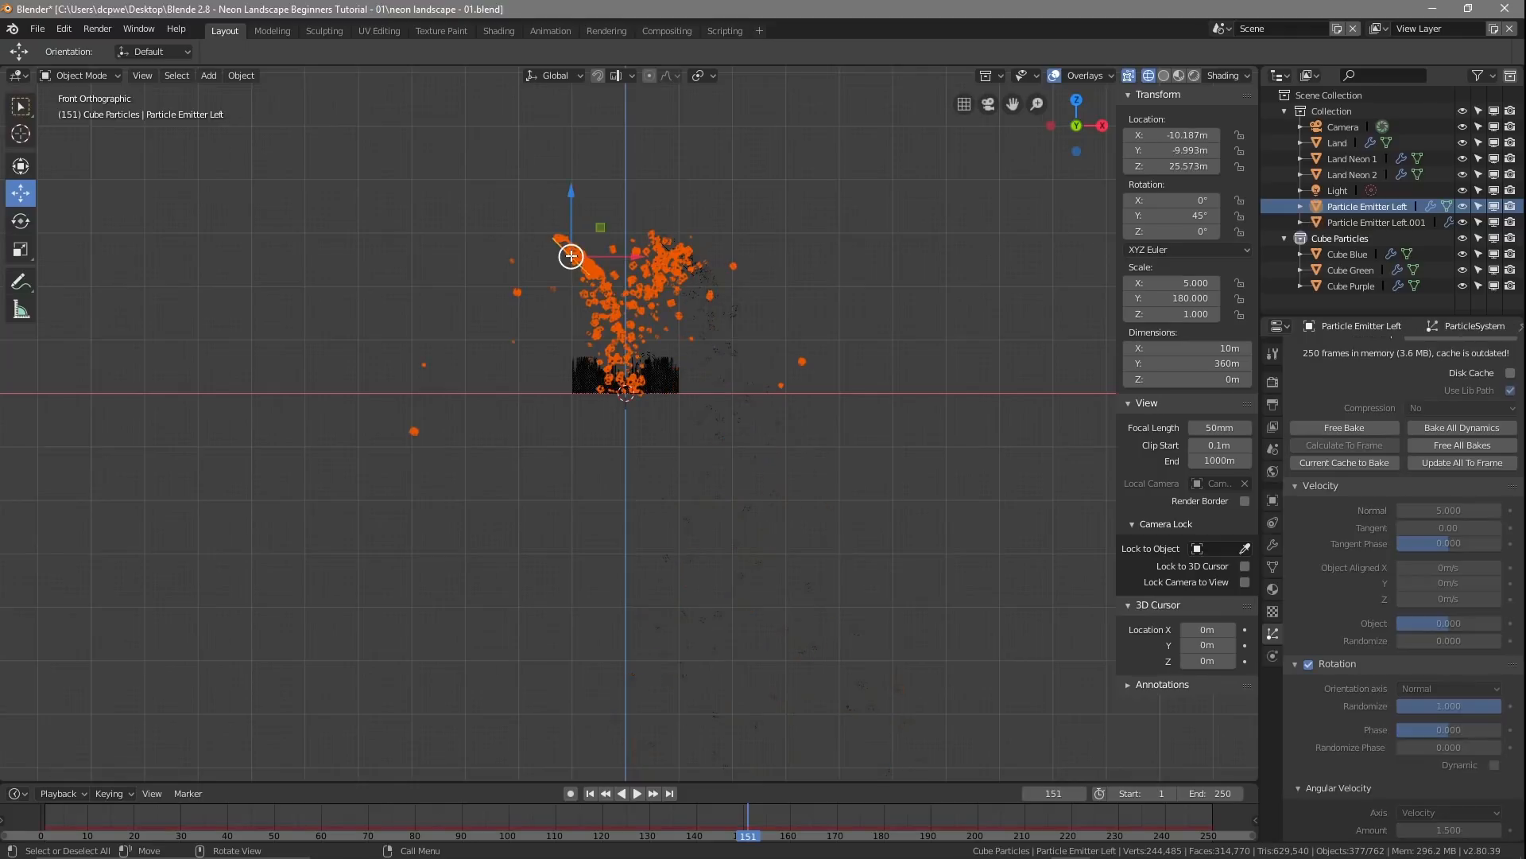
pyautogui.click(692, 262)
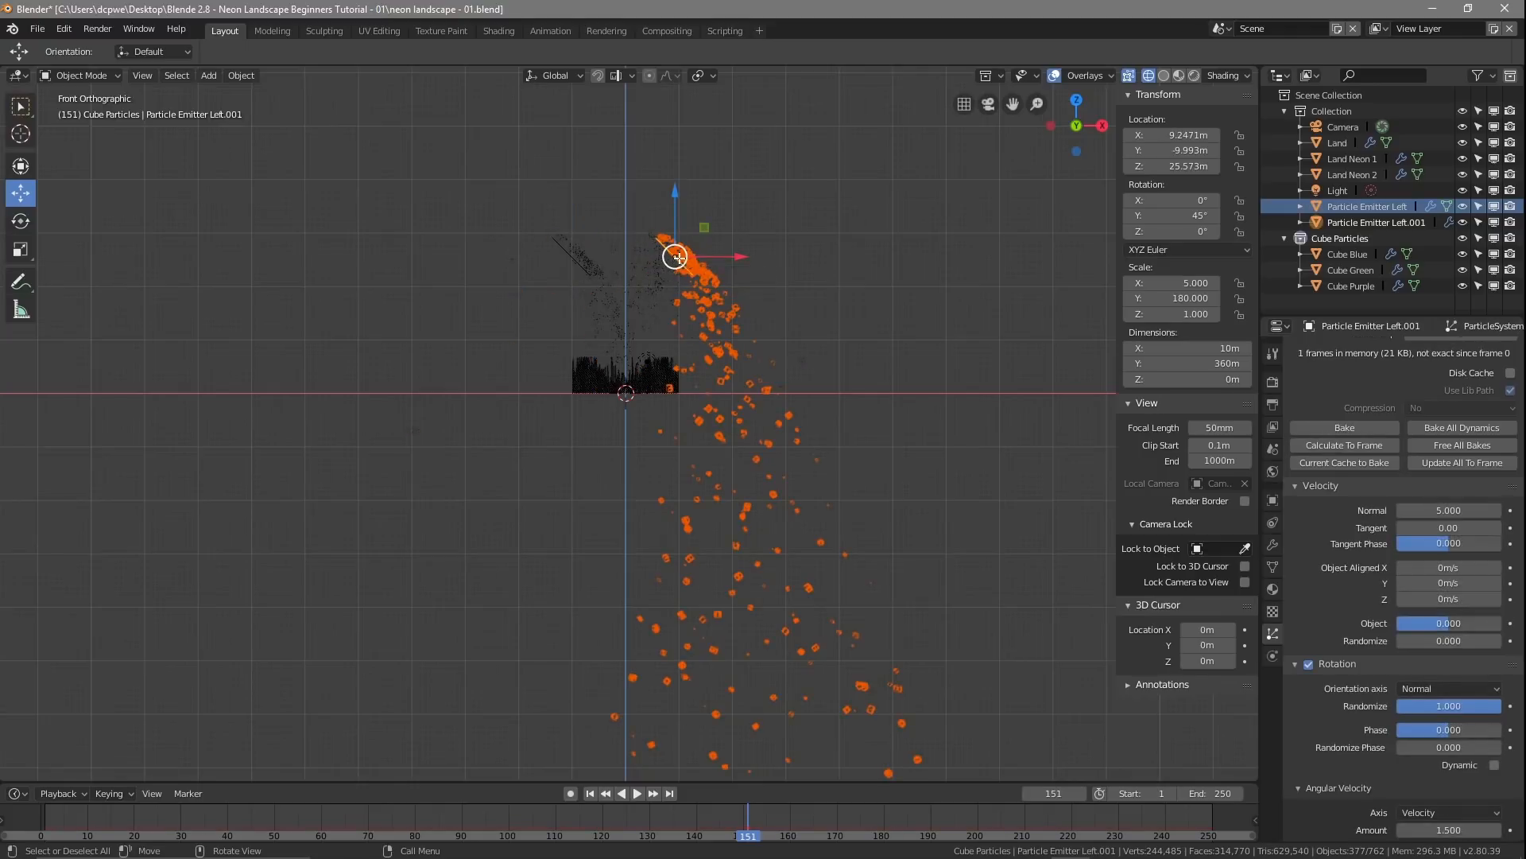
# Step: Rotate the duplicated emitter to -45° on Y and shift it along X to about 9.99 m
pyautogui.click(21, 221)
pyautogui.moveTo(636, 209); pyautogui.dragTo(645, 266)
pyautogui.click(1173, 216)
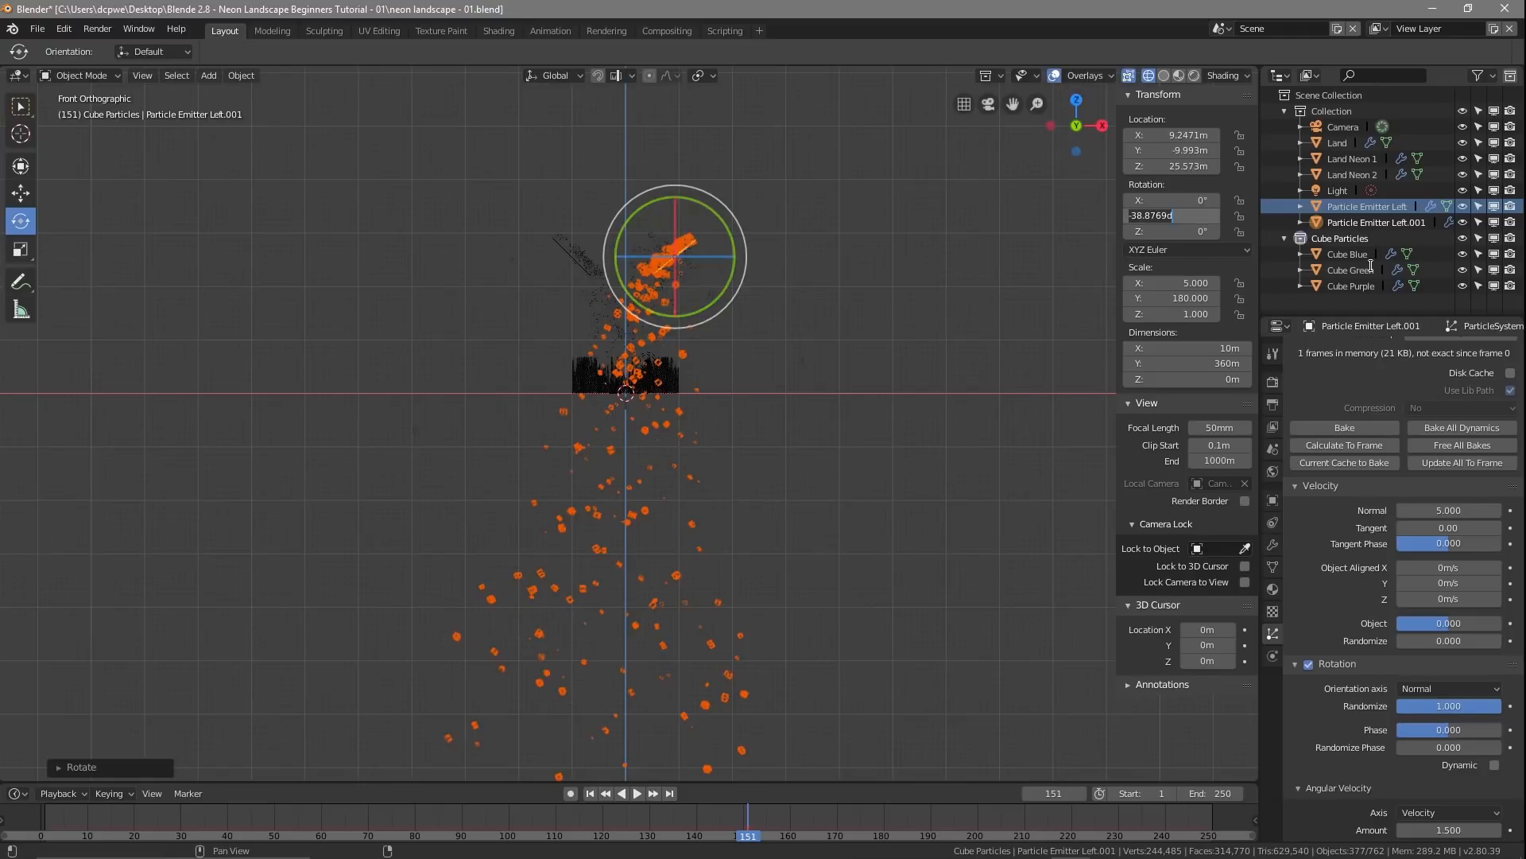
pyautogui.write('-45')
pyautogui.press('Return')
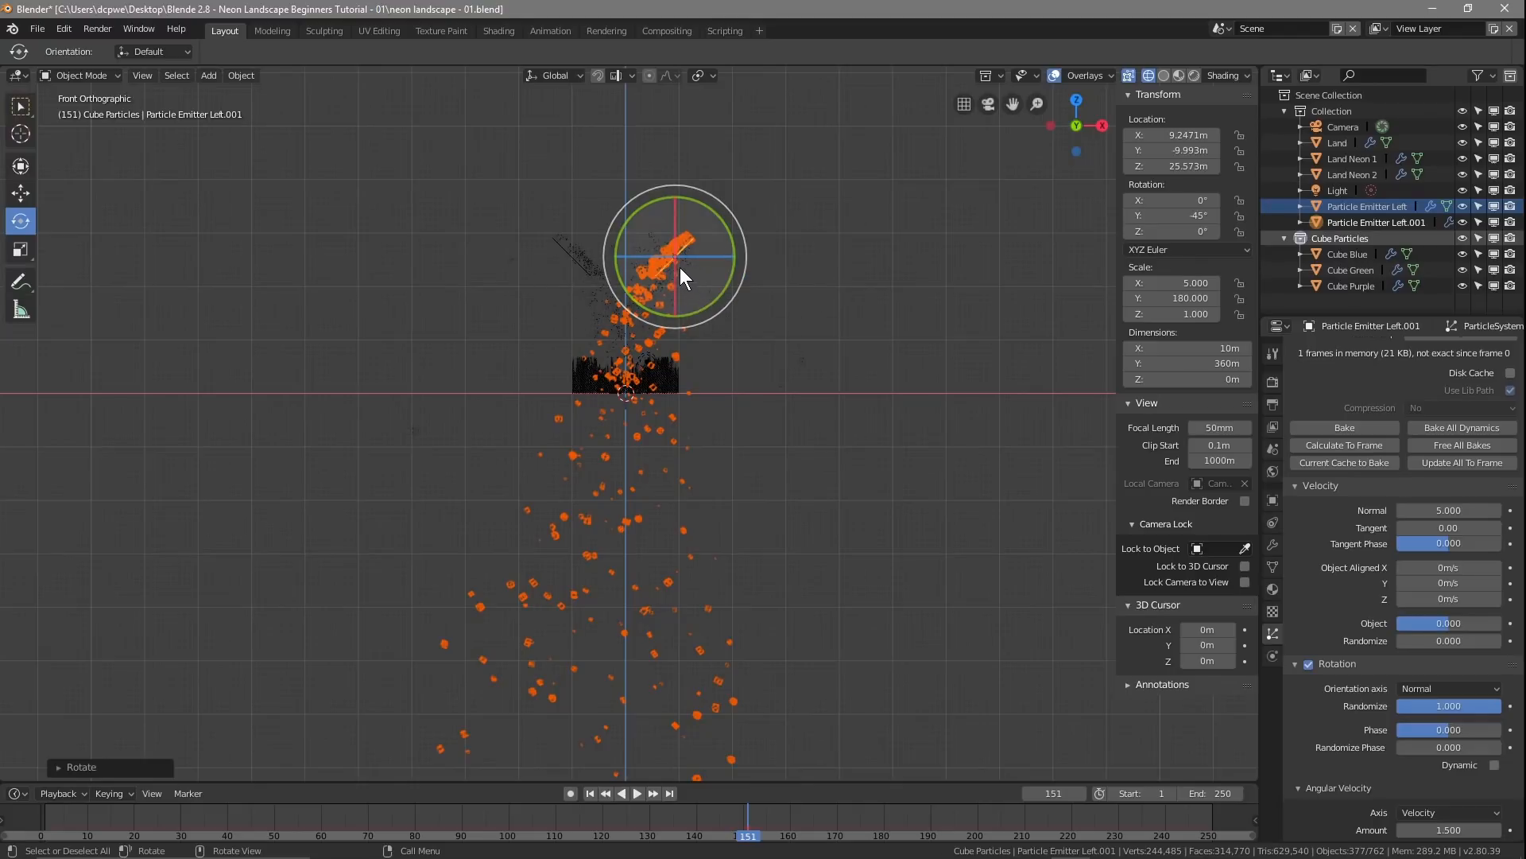
pyautogui.click(20, 193)
pyautogui.moveTo(702, 256); pyautogui.dragTo(707, 256)
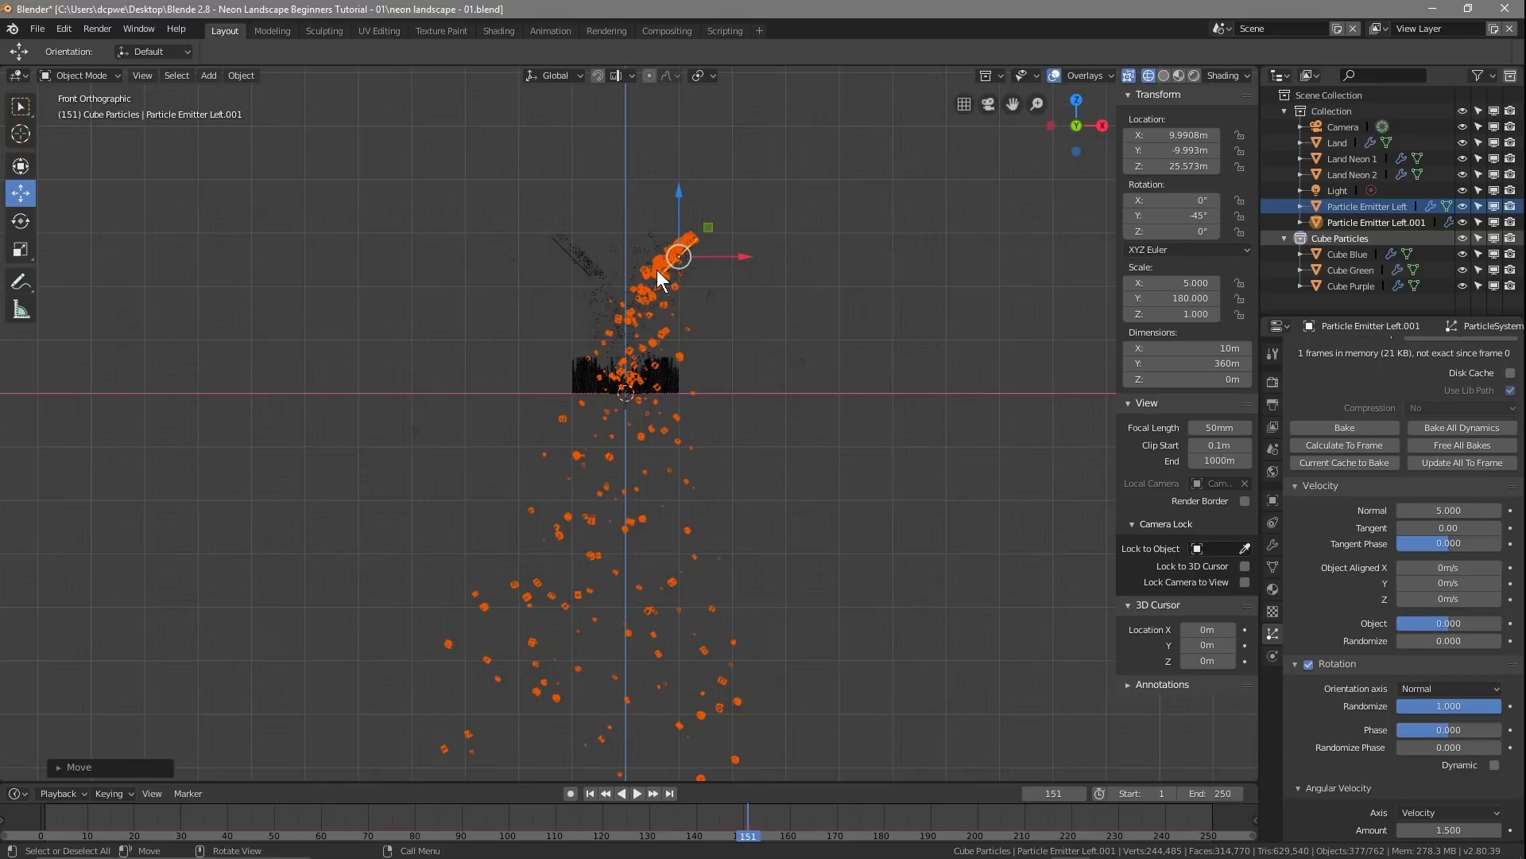
# Step: Rename the duplicated emitter as Particle Emitter Right
pyautogui.doubleClick(1385, 223)
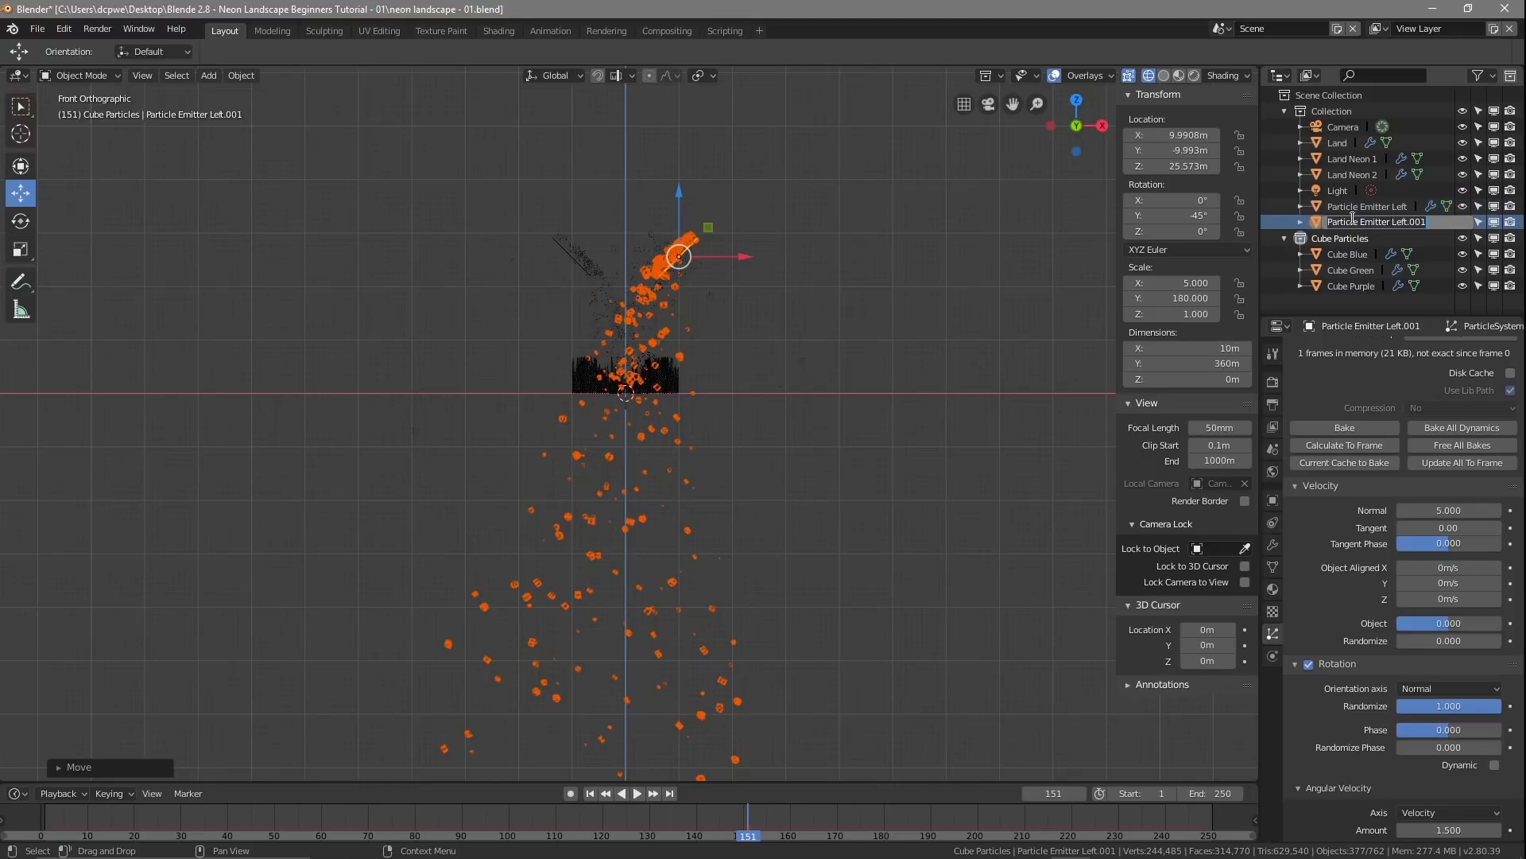
pyautogui.press('Return')
pyautogui.press('BackSpace')
pyautogui.press('BackSpace')
pyautogui.press('BackSpace')
pyautogui.press('BackSpace')
pyautogui.press('BackSpace')
pyautogui.press('BackSpace')
pyautogui.press('BackSpace')
pyautogui.press('BackSpace')
pyautogui.press('BackSpace')
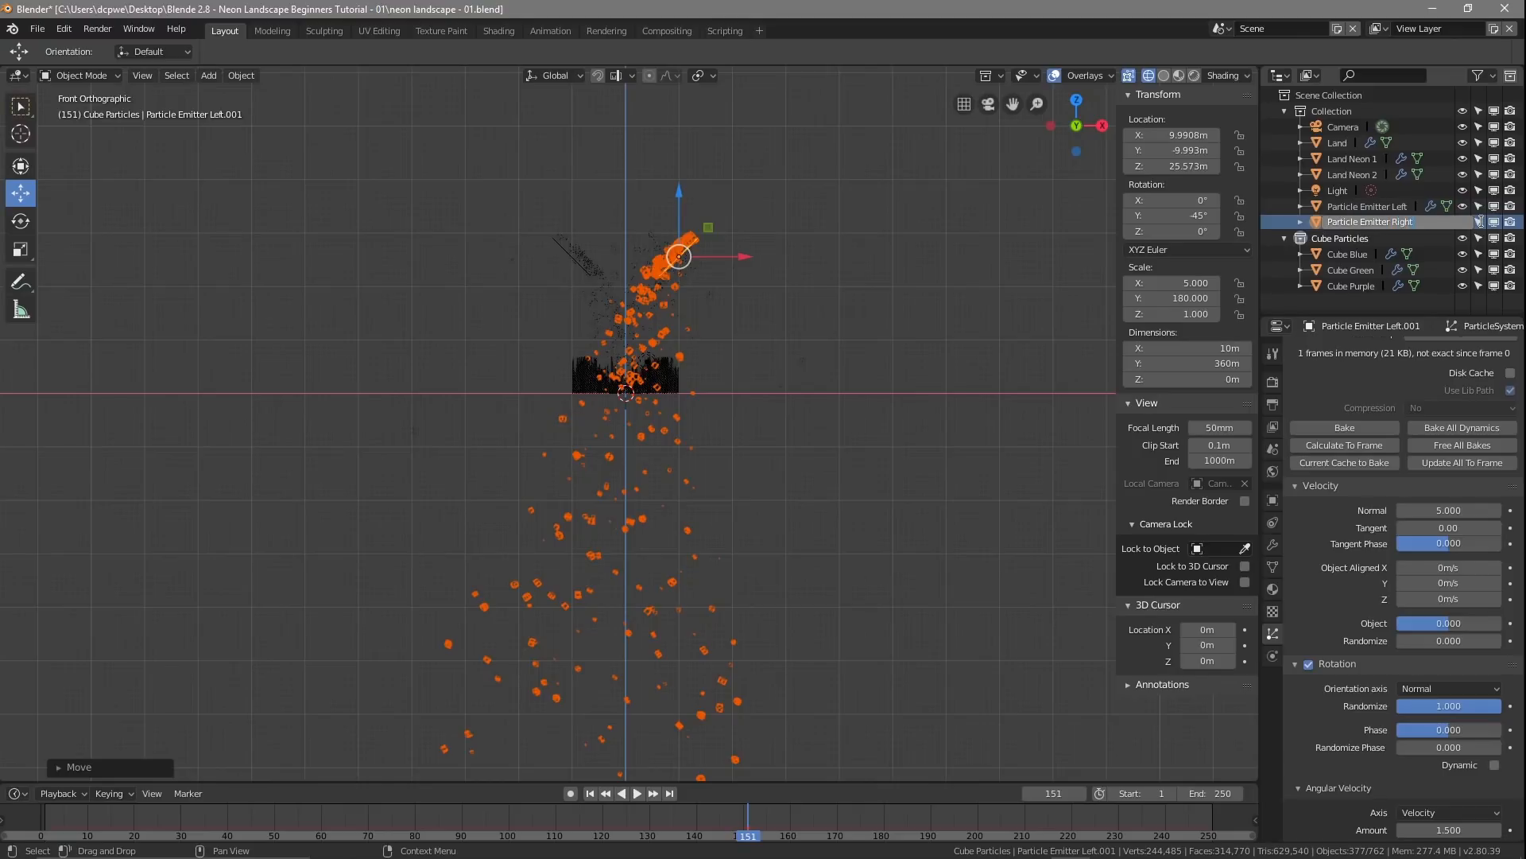
pyautogui.write('Right')
pyautogui.press('Return')
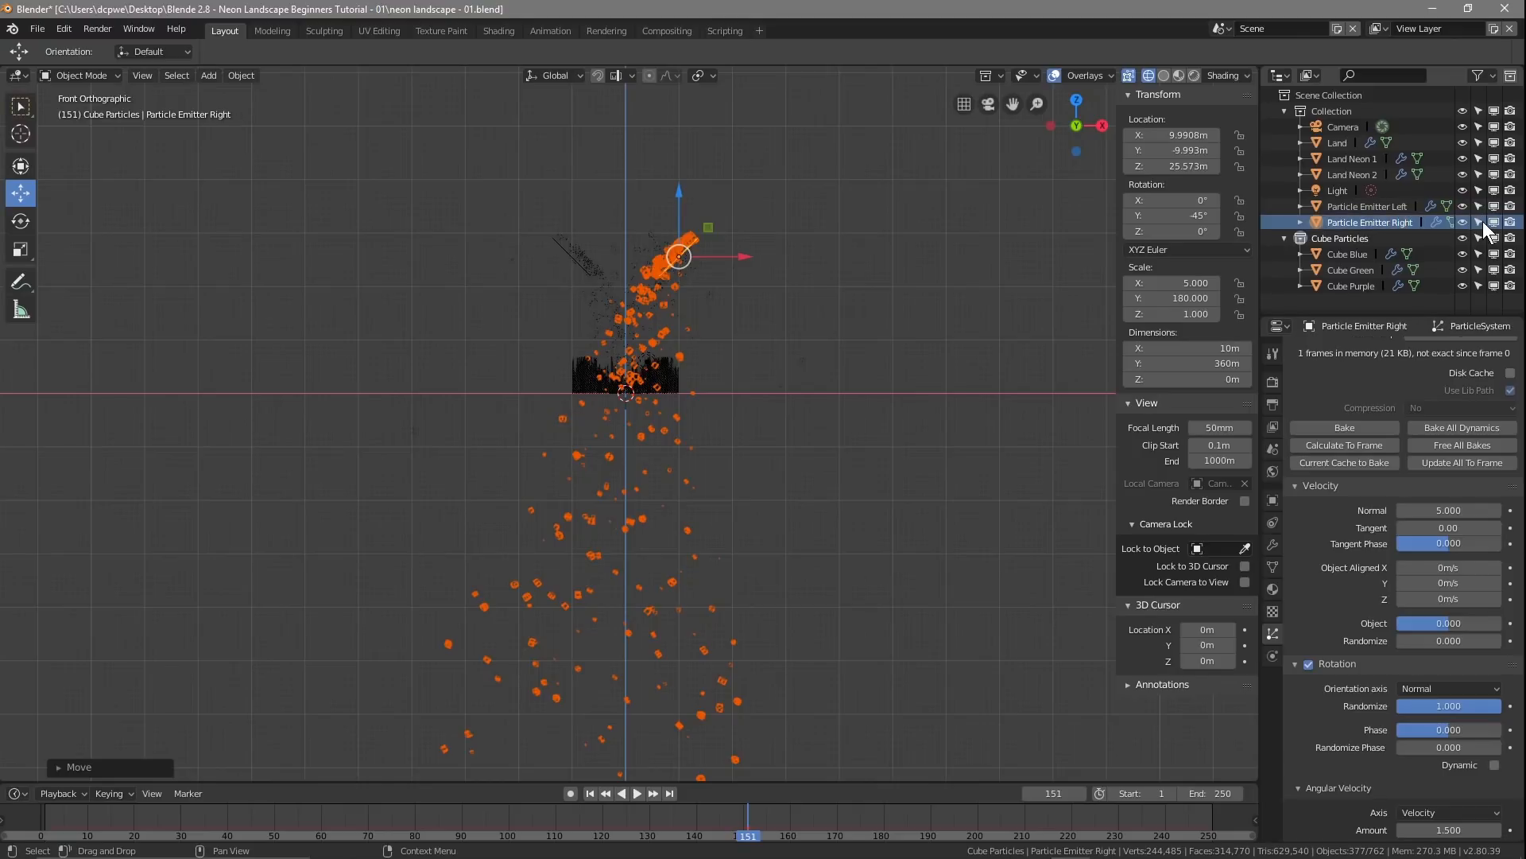
# Step: Free the old particle bakes of the left and right emitters and bake all dynamics again for each
pyautogui.click(1380, 208)
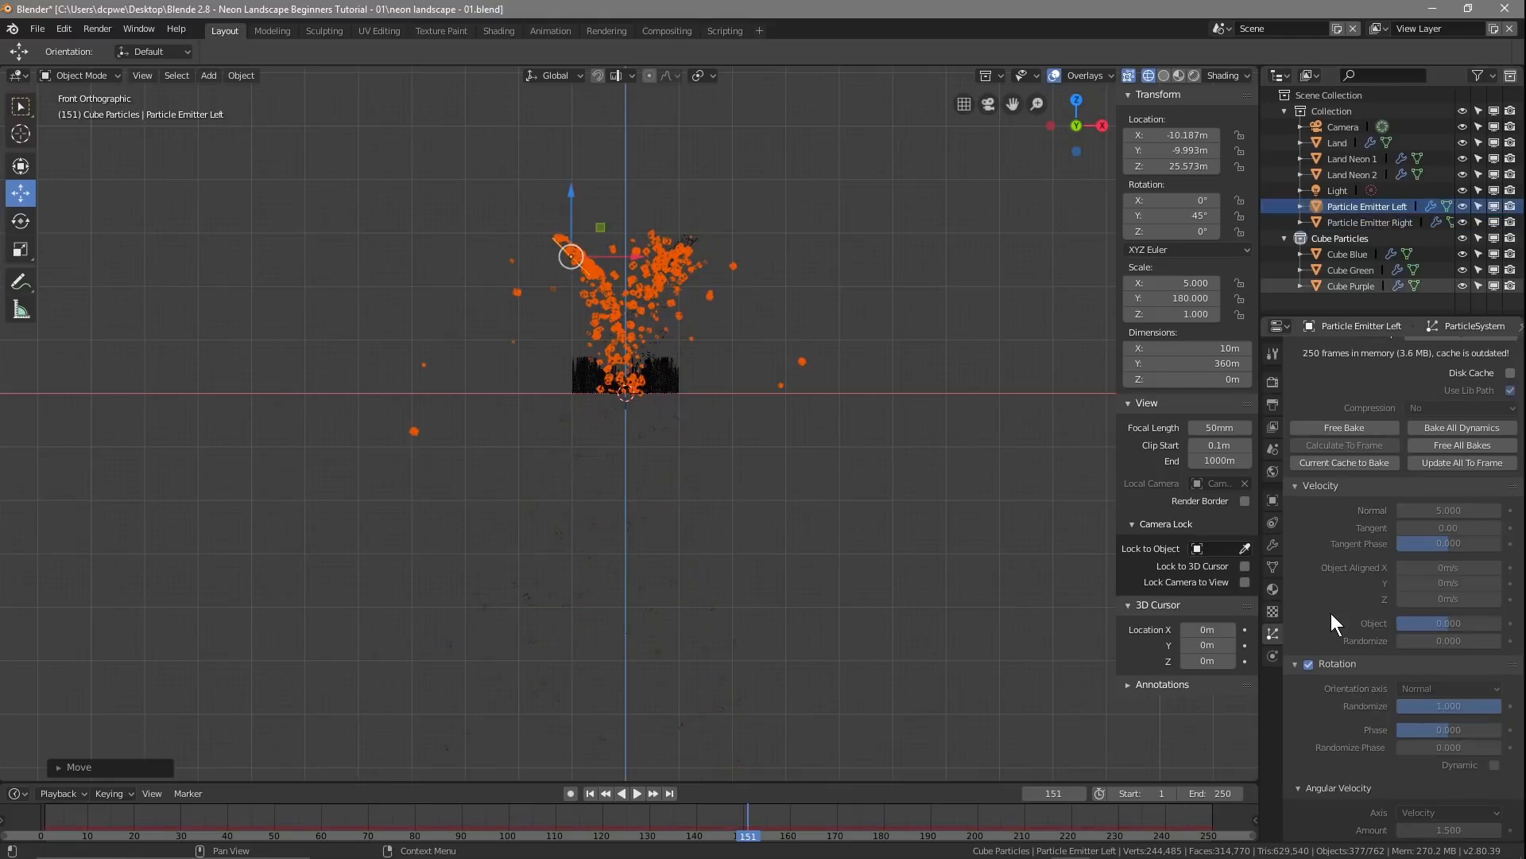
pyautogui.click(1342, 427)
pyautogui.click(1442, 433)
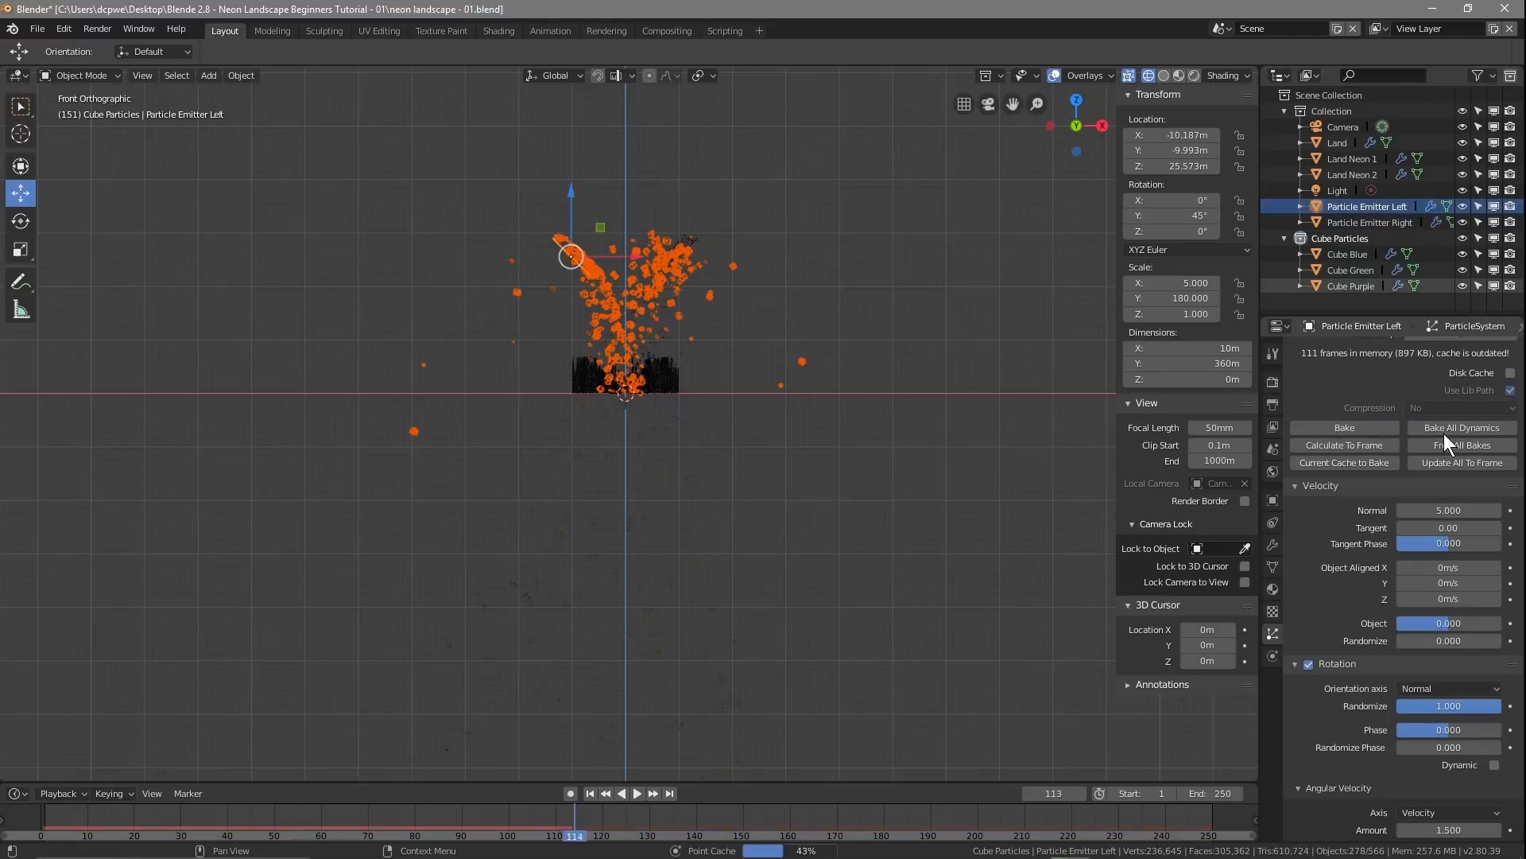
pyautogui.click(1357, 224)
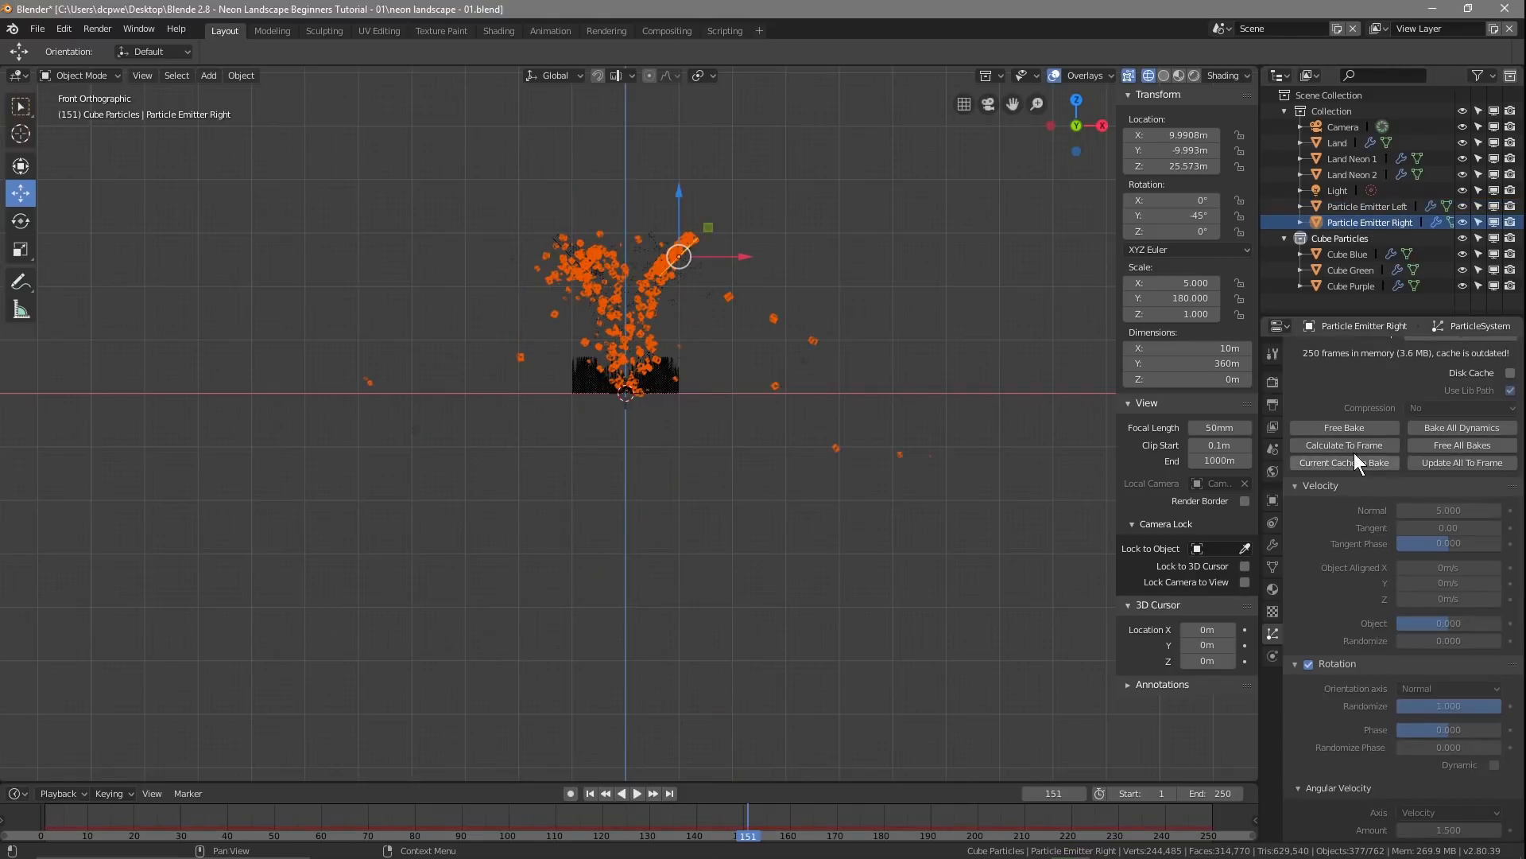
pyautogui.click(1351, 427)
pyautogui.click(1453, 426)
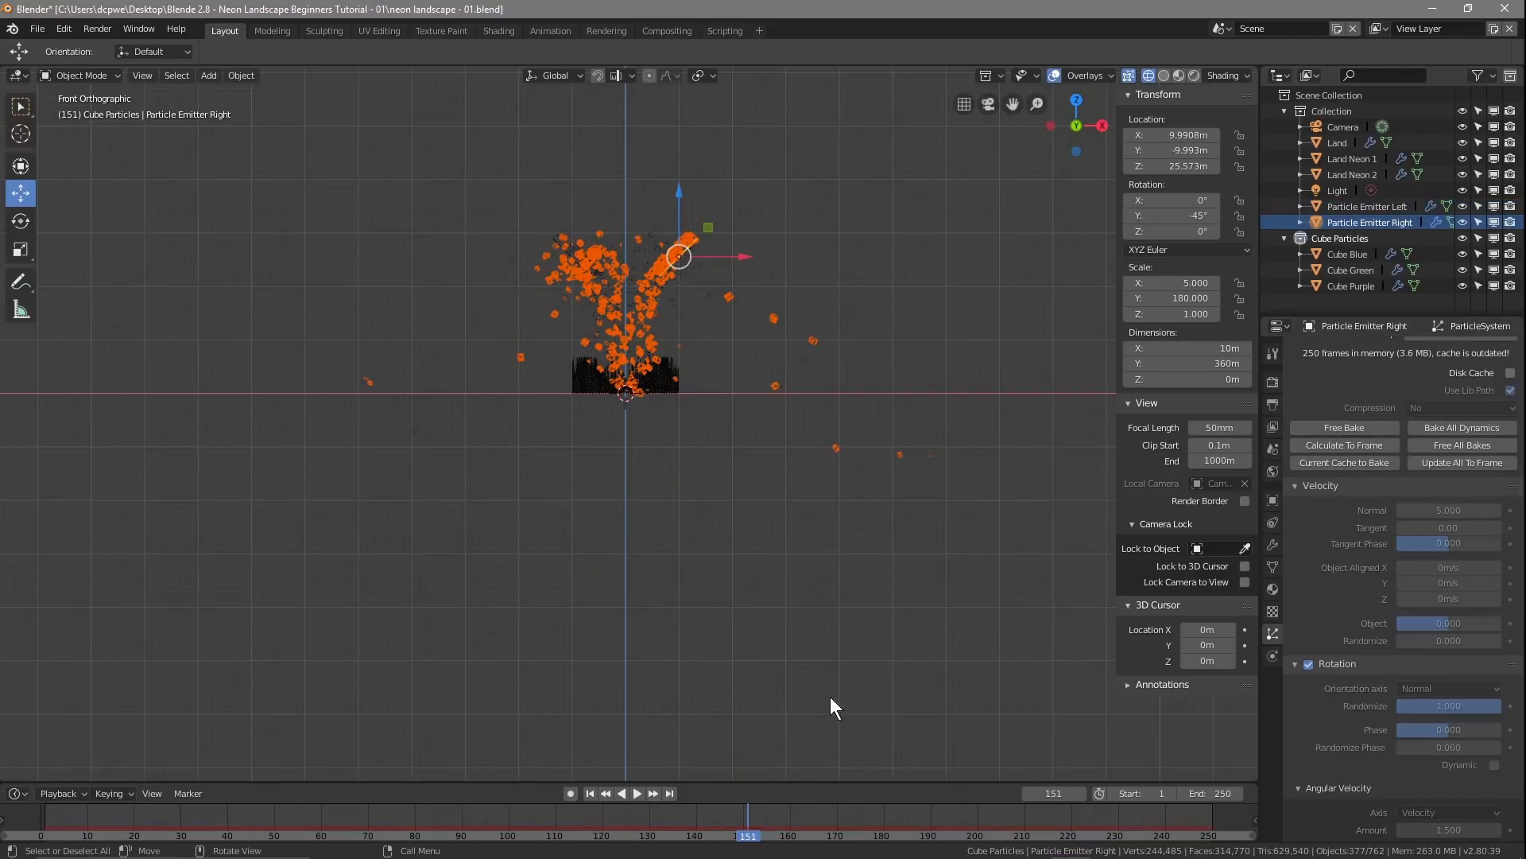
# Step: Play the baked particles from the front, stop at frame 203, and view that frame through the camera in rendered shading
pyautogui.click(637, 793)
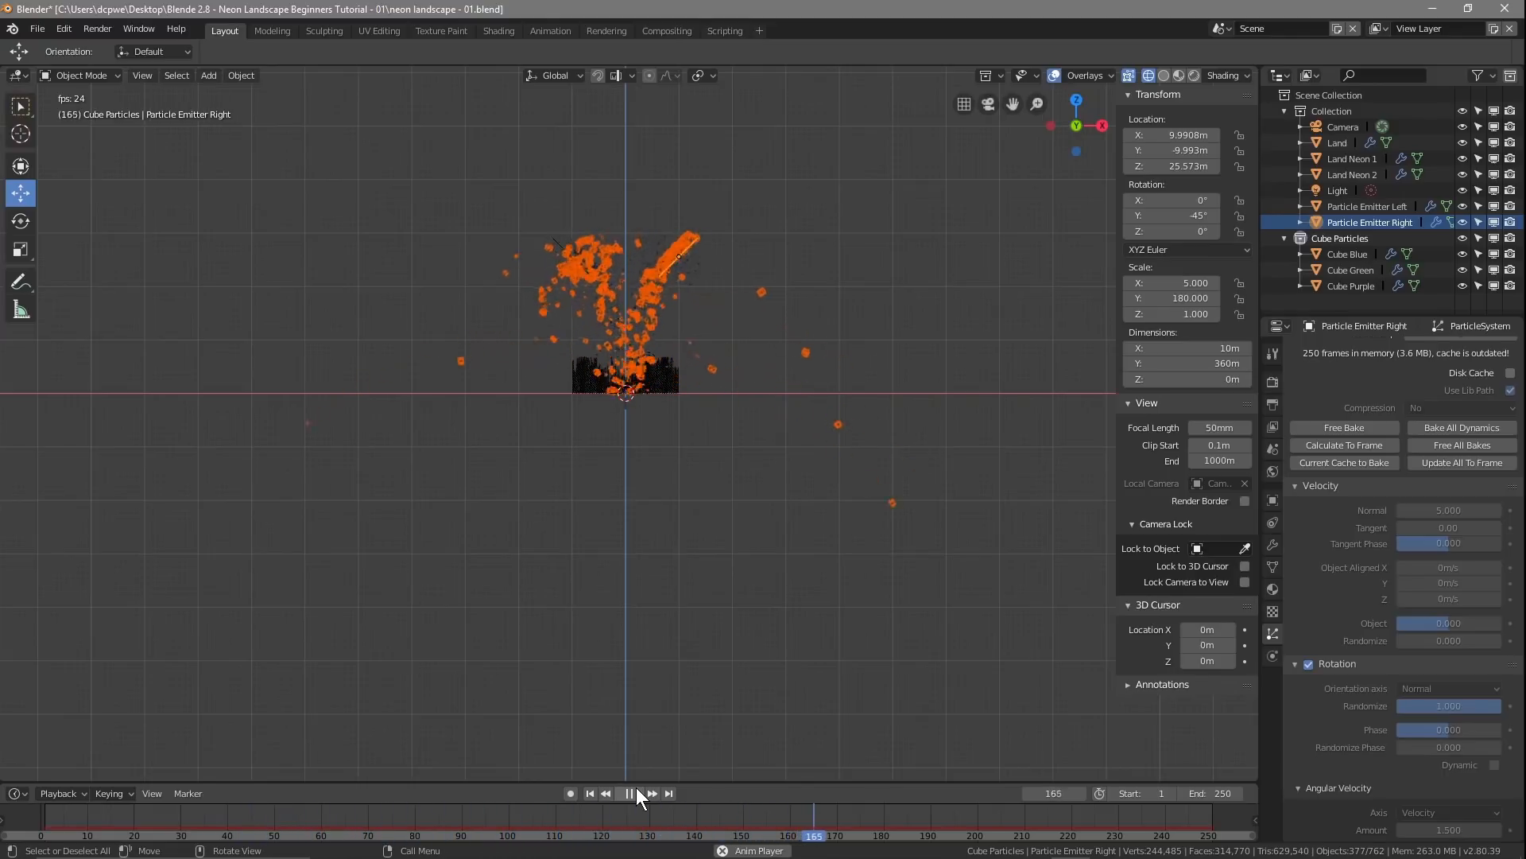
pyautogui.click(634, 790)
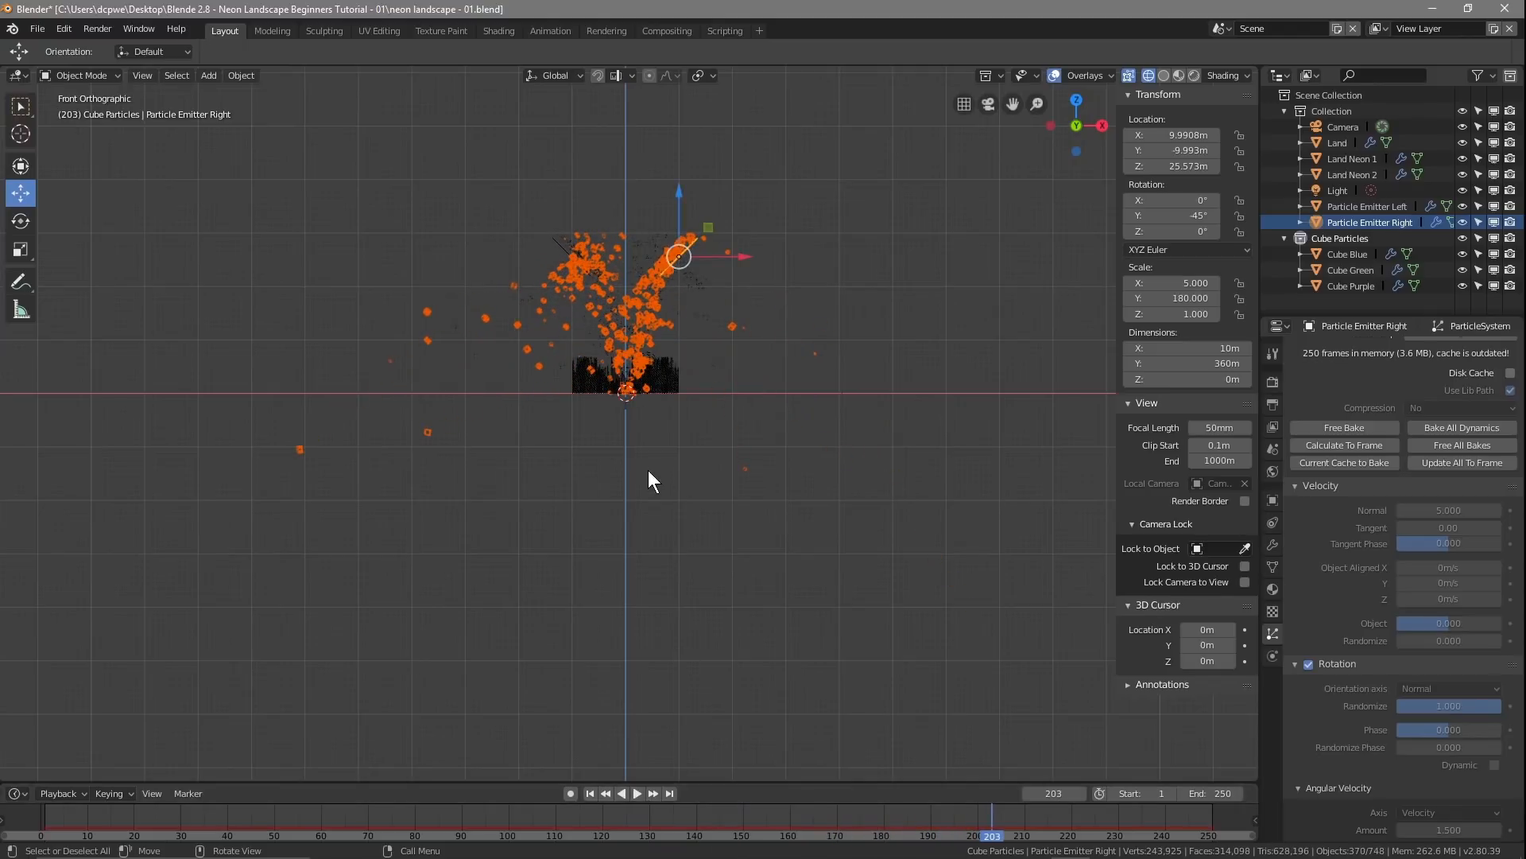
pyautogui.press('KP_0')
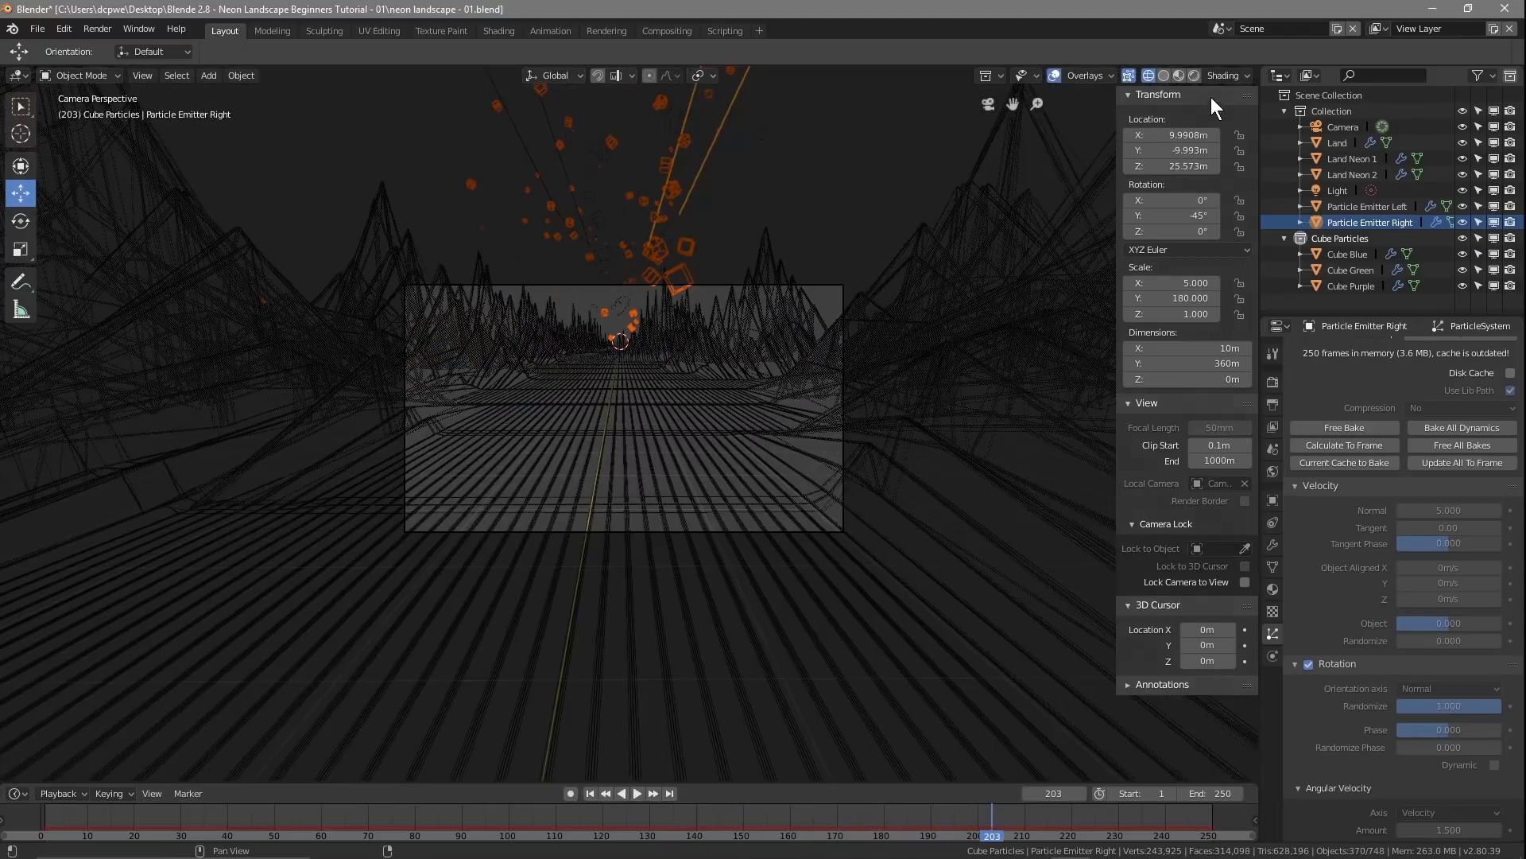
pyautogui.click(1194, 75)
pyautogui.scroll(5, 790, 376)
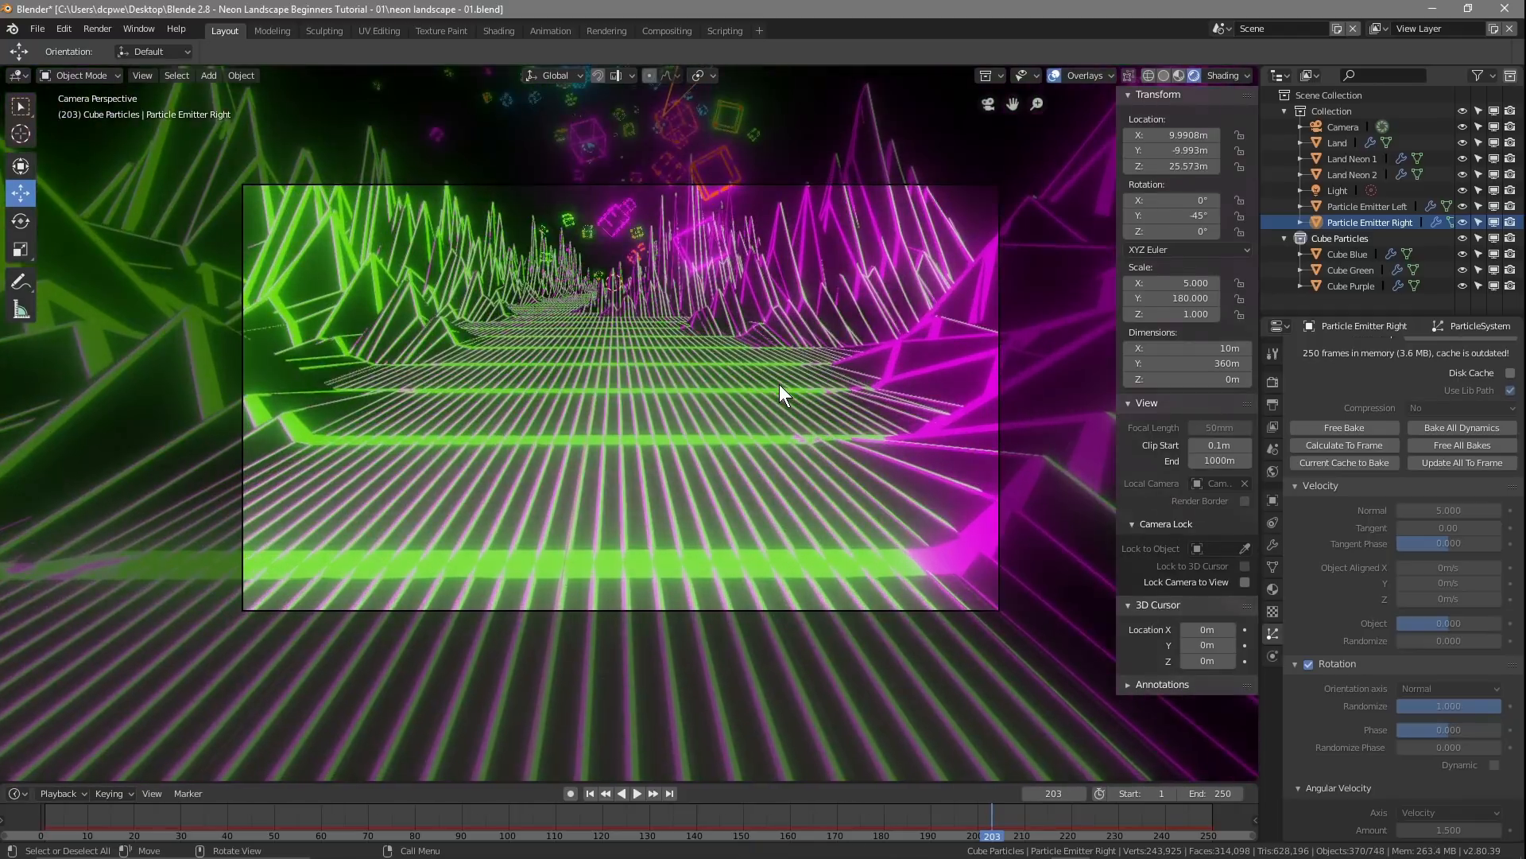
pyautogui.scroll(-2, 779, 384)
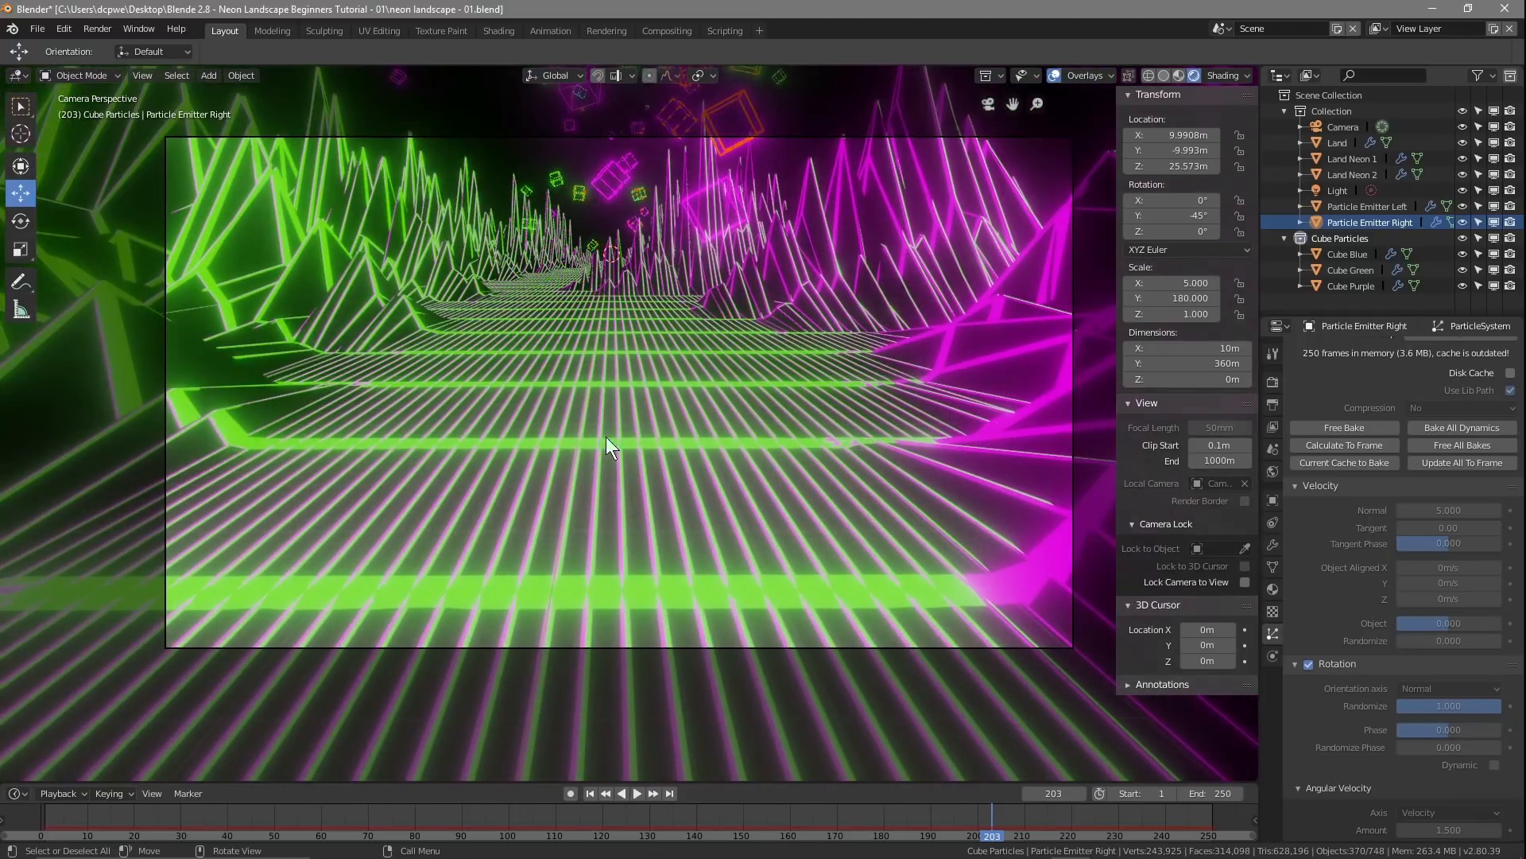
# Step: Replay the animation from the first frame, stop at frame 174, and render a test image, closing the render window
pyautogui.click(590, 793)
pyautogui.click(638, 794)
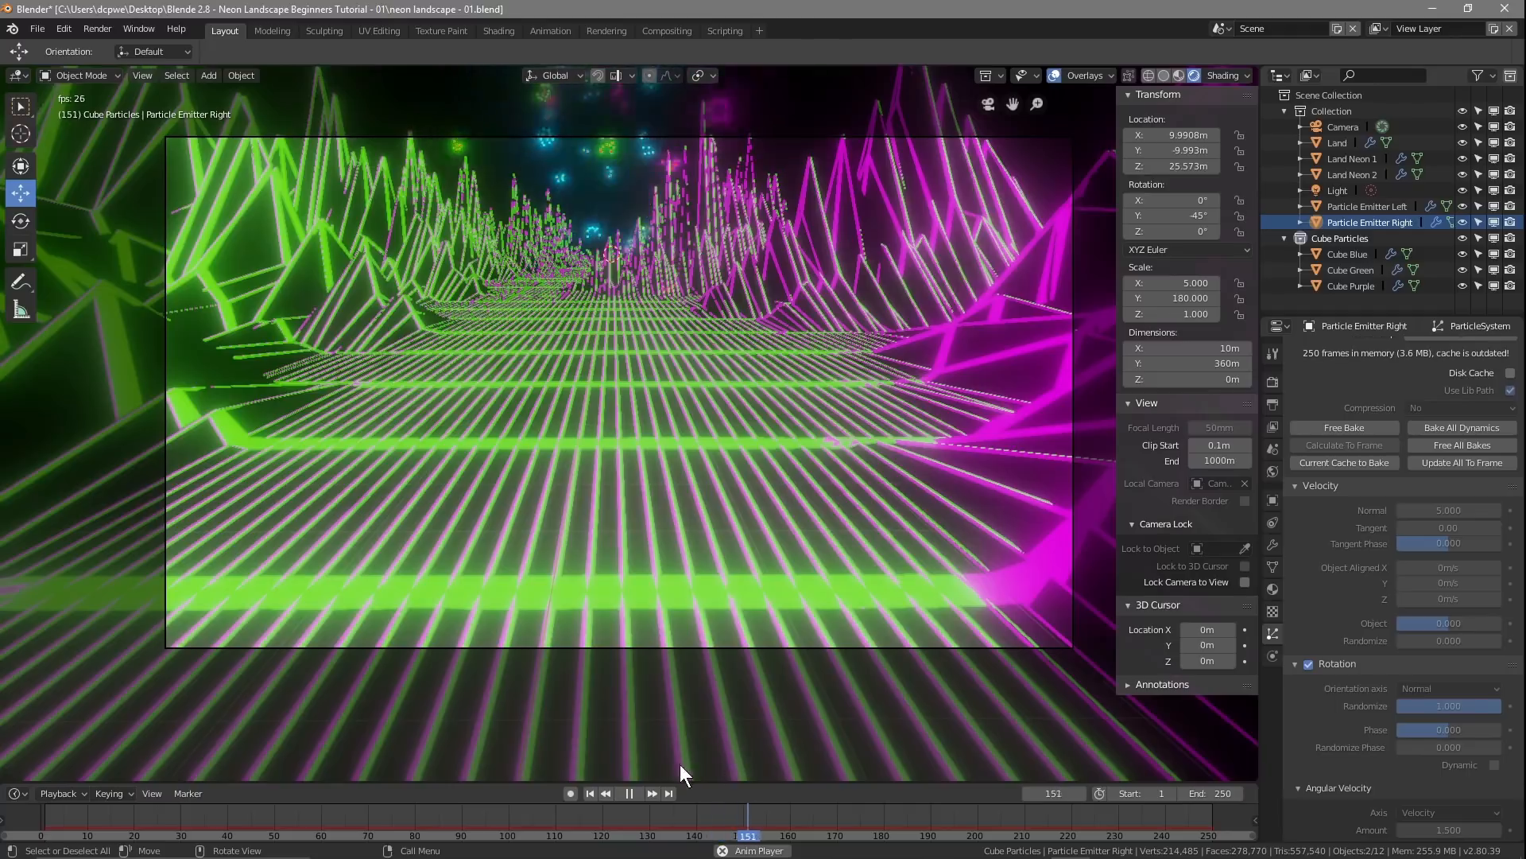
pyautogui.click(629, 792)
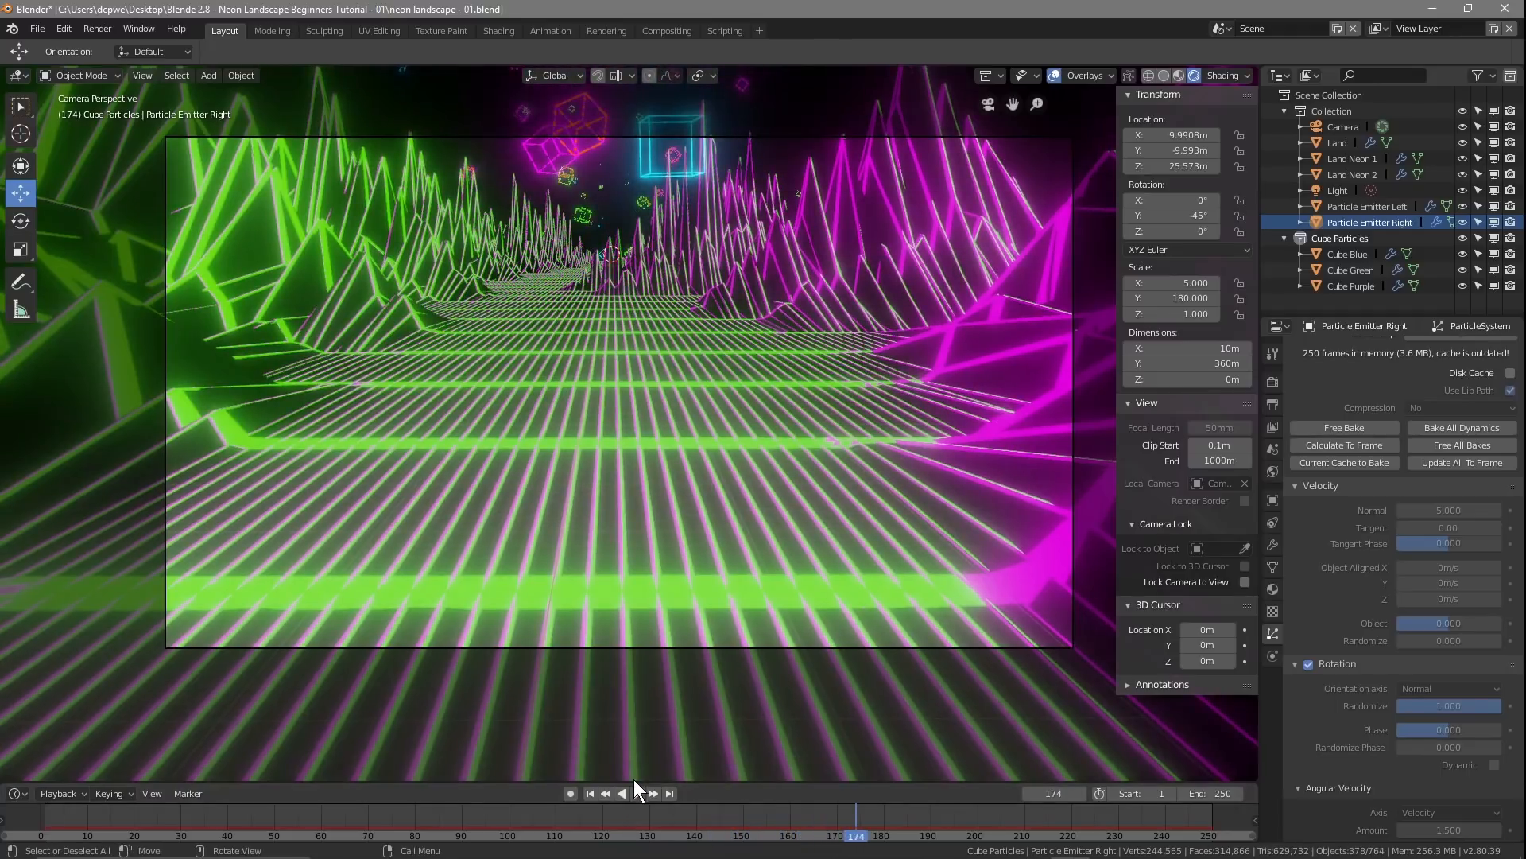
pyautogui.press('F12')
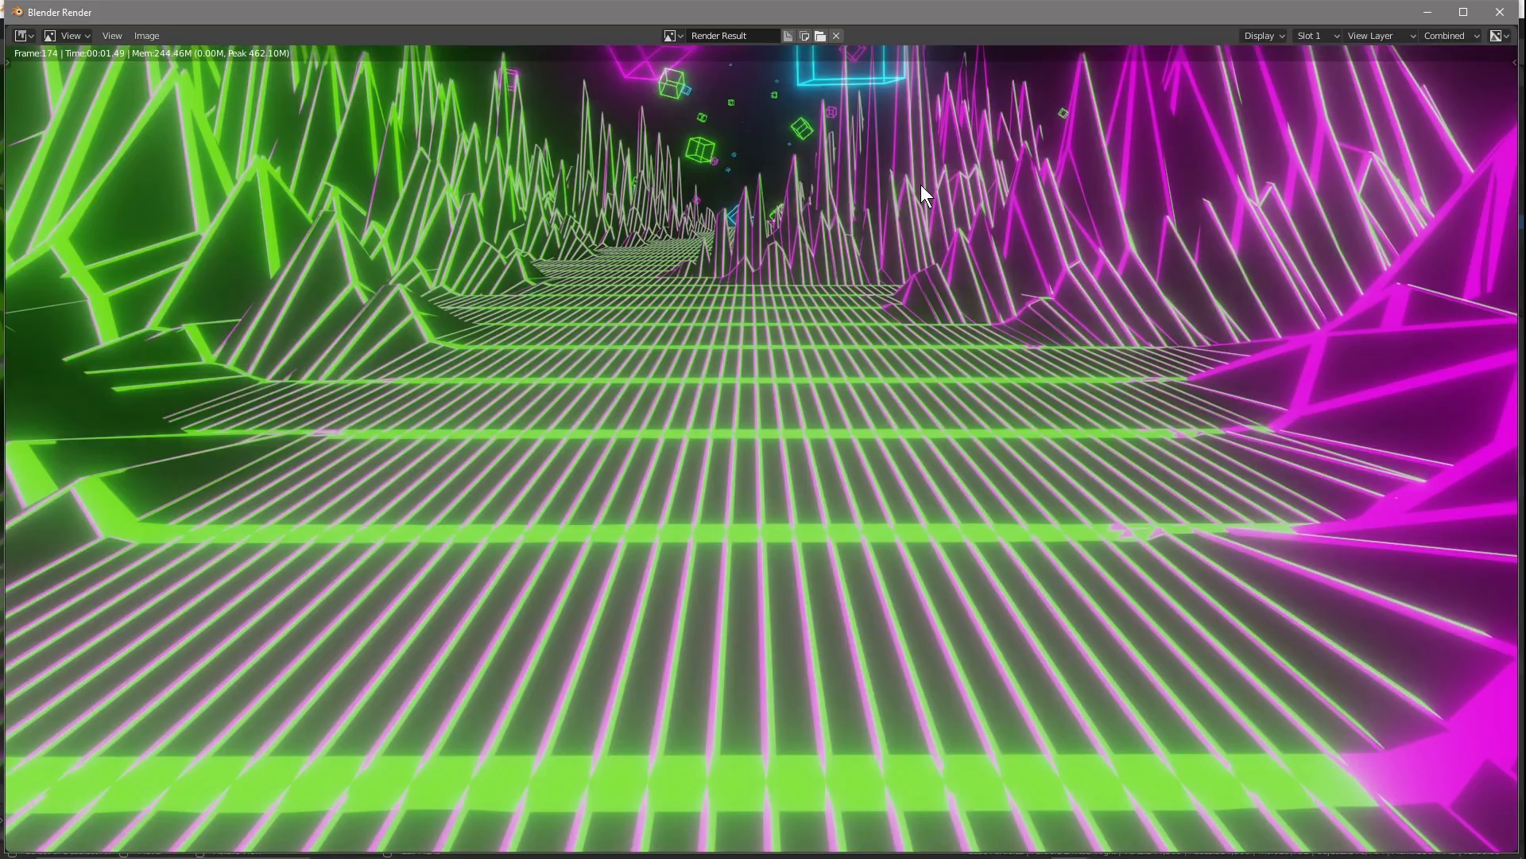
pyautogui.click(1499, 12)
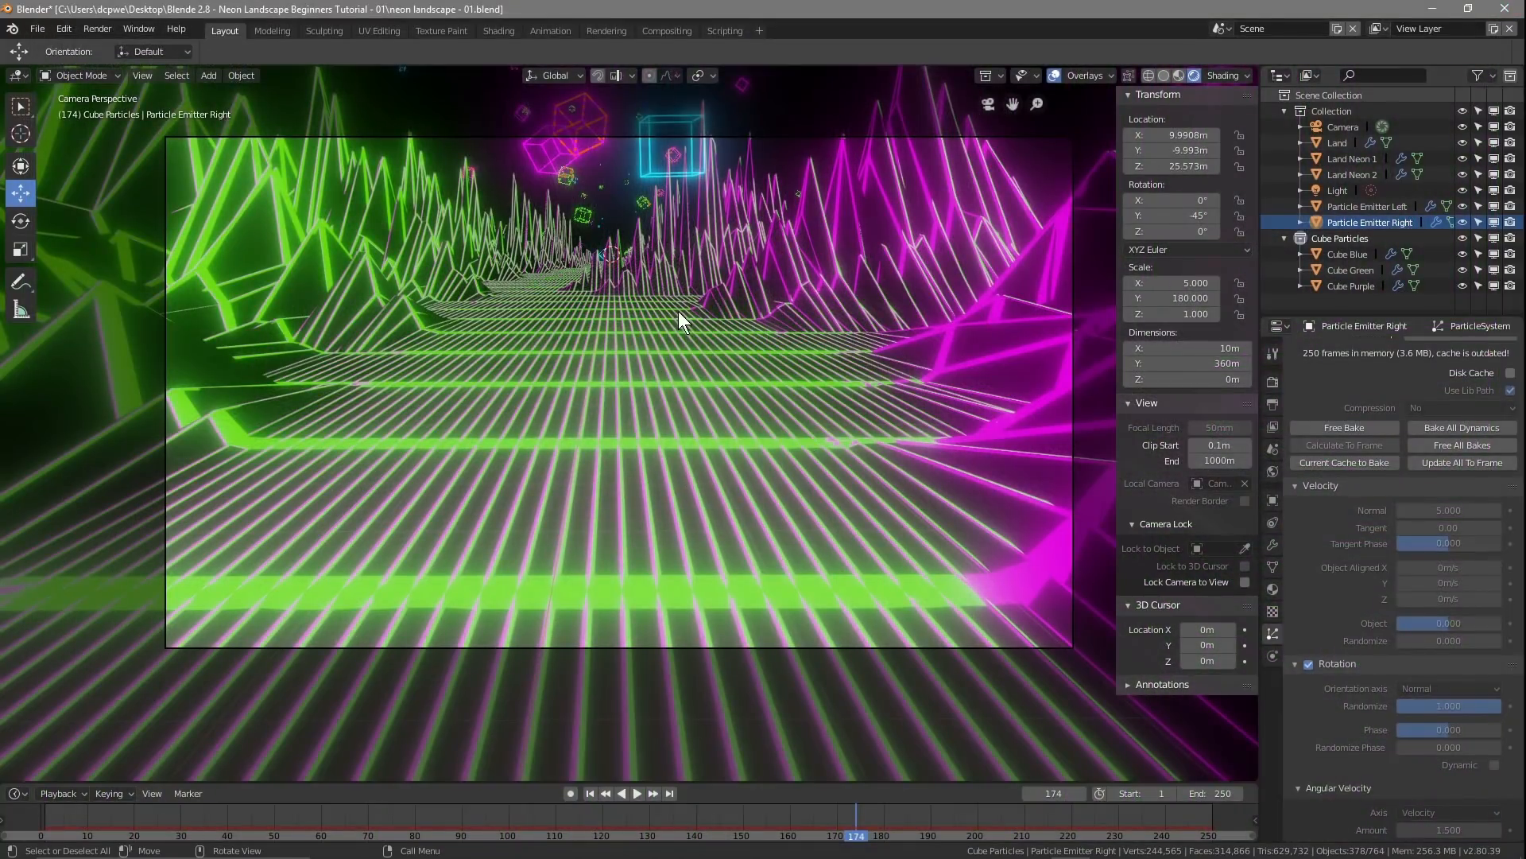
# Step: Raise the camera to about 1.85 m on Z and set its Y and Z rotation to 0°
pyautogui.click(1343, 128)
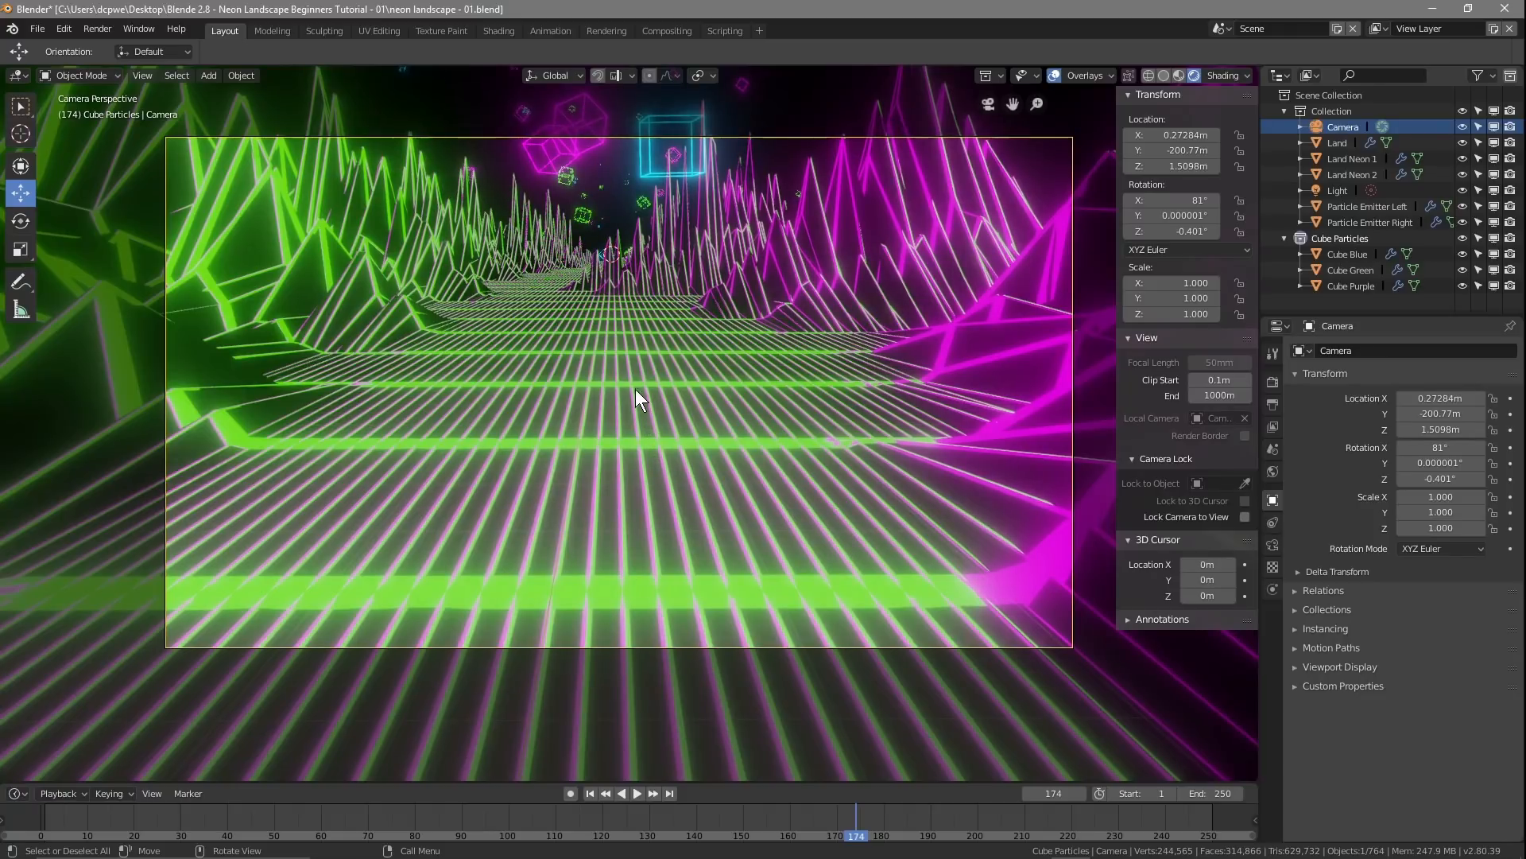
pyautogui.moveTo(1429, 430); pyautogui.dragTo(1315, 430)
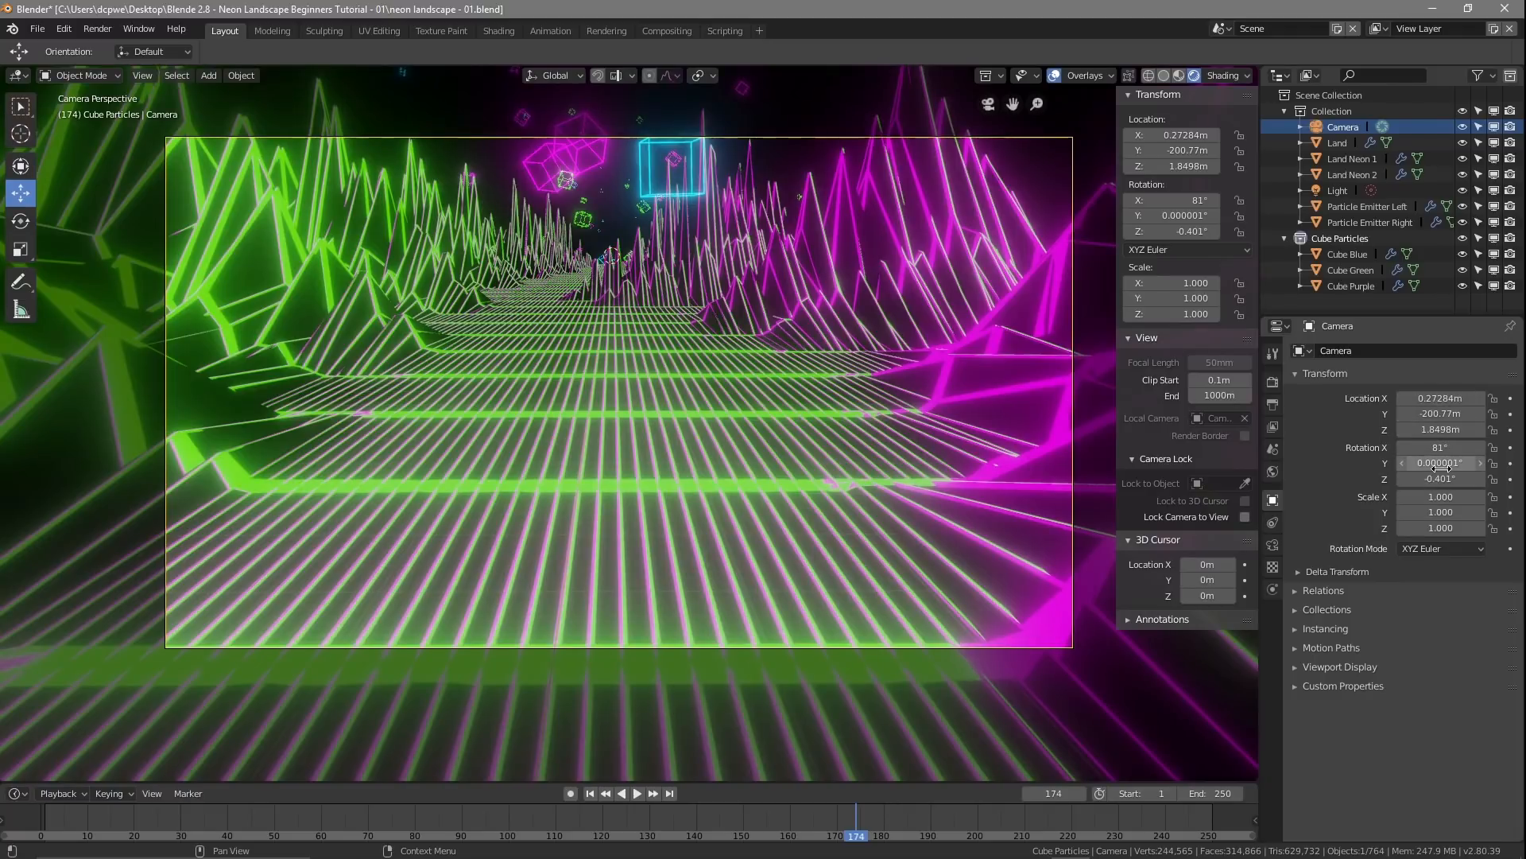
pyautogui.moveTo(1439, 469); pyautogui.dragTo(1469, 465)
pyautogui.hotkey('ctrl', 'z')
pyautogui.click(1449, 464)
pyautogui.write('0')
pyautogui.press('Return')
pyautogui.moveTo(1432, 480); pyautogui.dragTo(1424, 480)
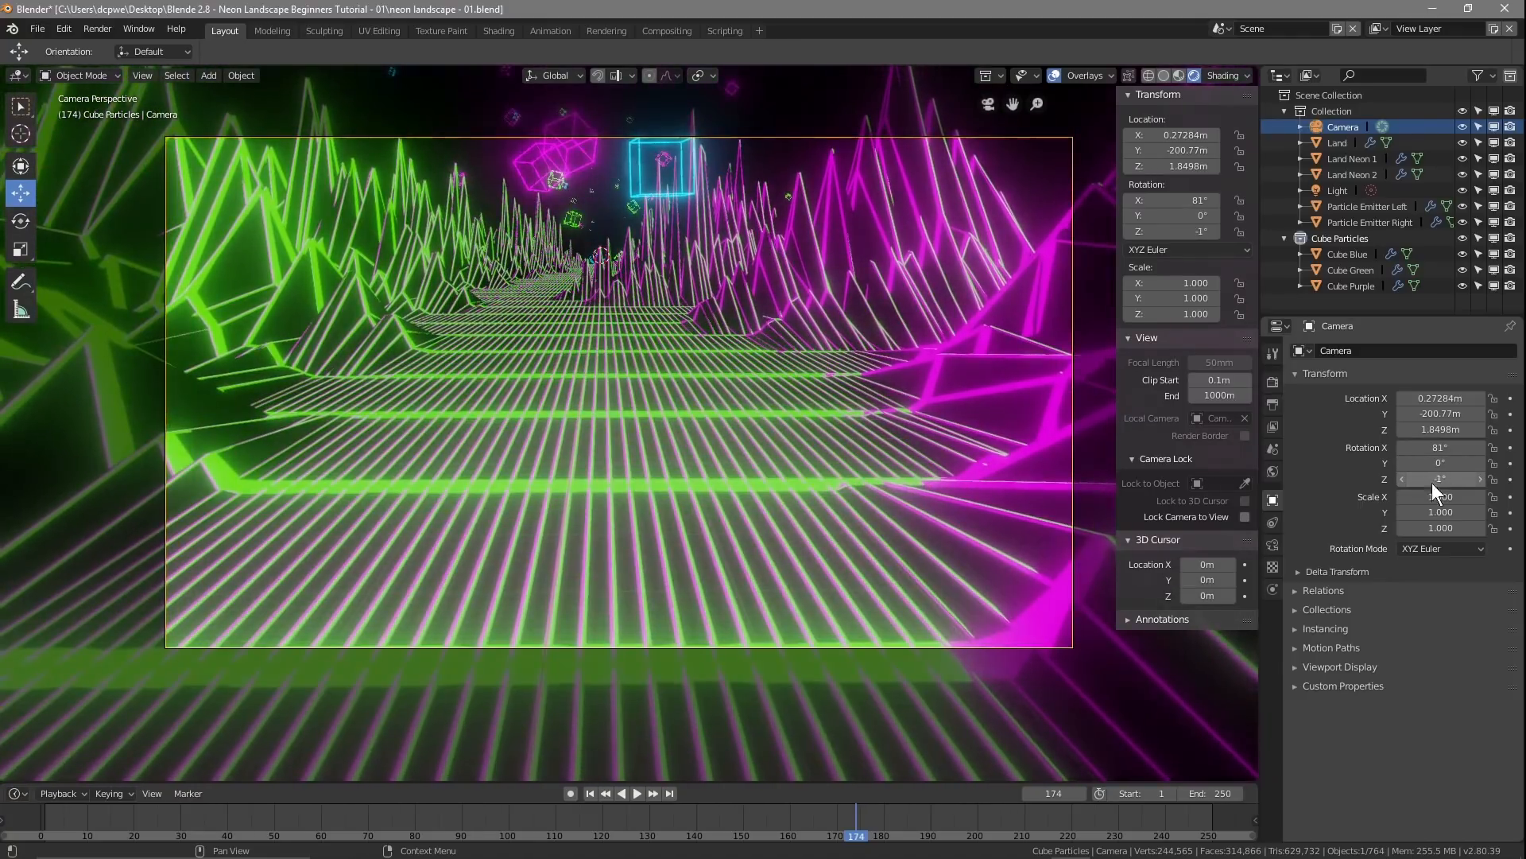
pyautogui.click(1439, 480)
pyautogui.write('0')
pyautogui.press('Return')
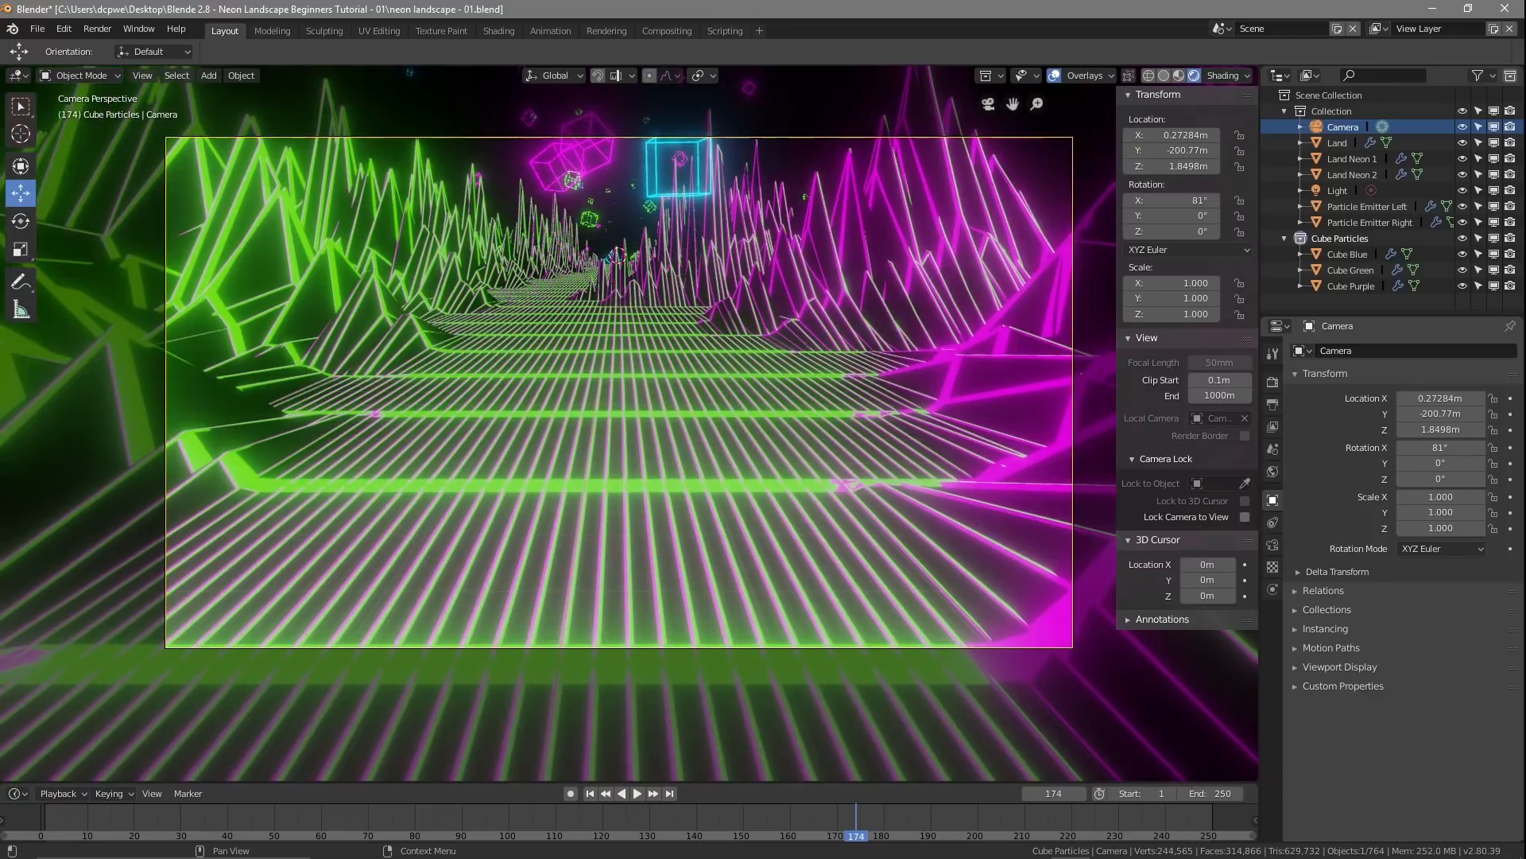
# Step: Tilt the camera to 88° on X and lower it to about 0.39 m on Z
pyautogui.moveTo(1452, 445)
pyautogui.mouseDown()
pyautogui.moveTo(1496, 445)
pyautogui.moveTo(1480, 445)
pyautogui.mouseUp()
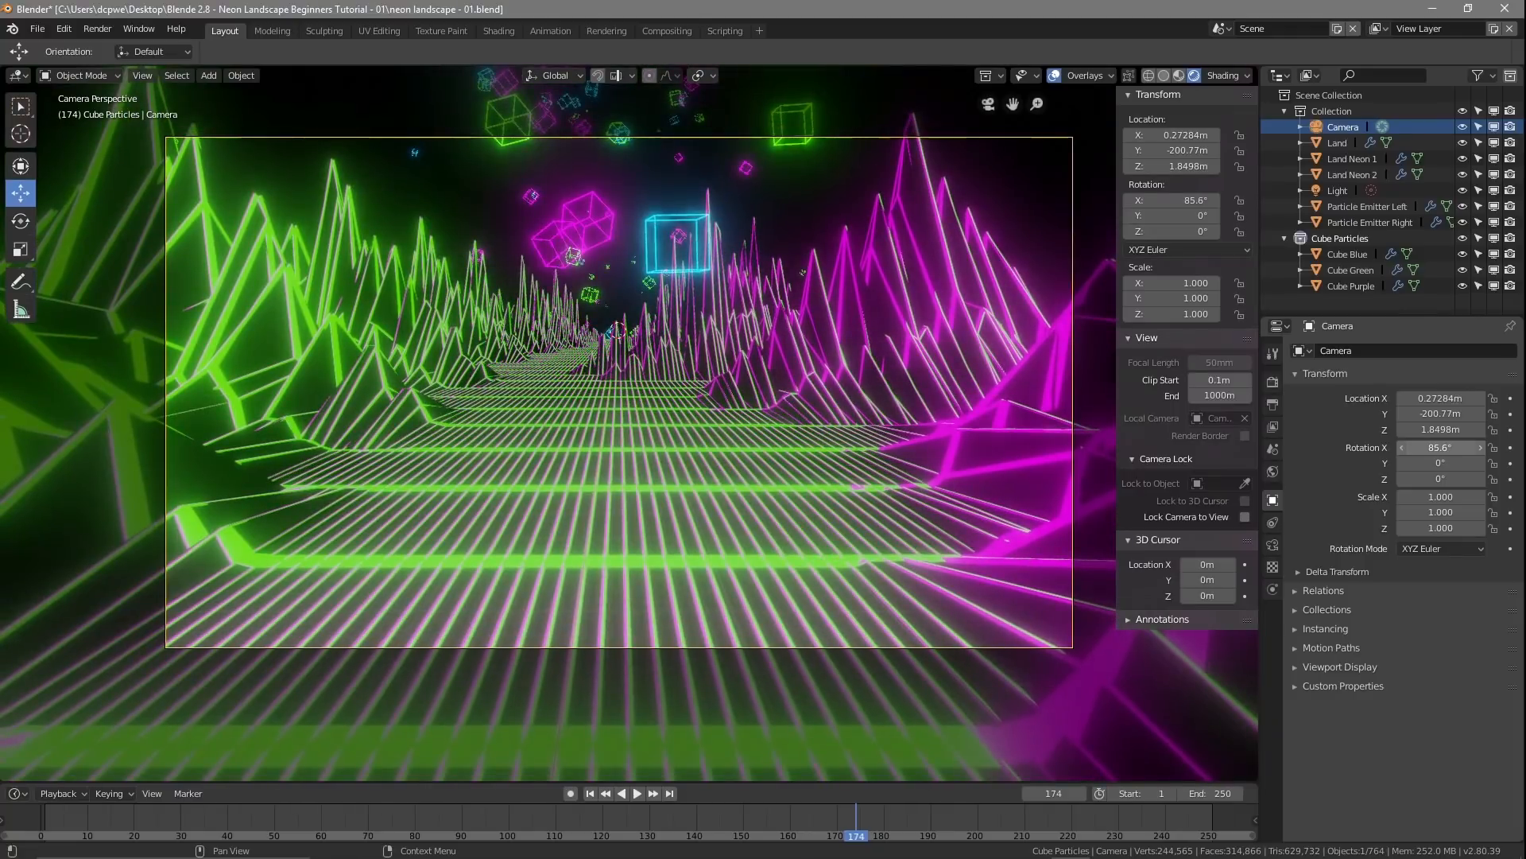
pyautogui.moveTo(1441, 430)
pyautogui.mouseDown()
pyautogui.moveTo(1375, 429)
pyautogui.moveTo(1412, 430)
pyautogui.mouseUp()
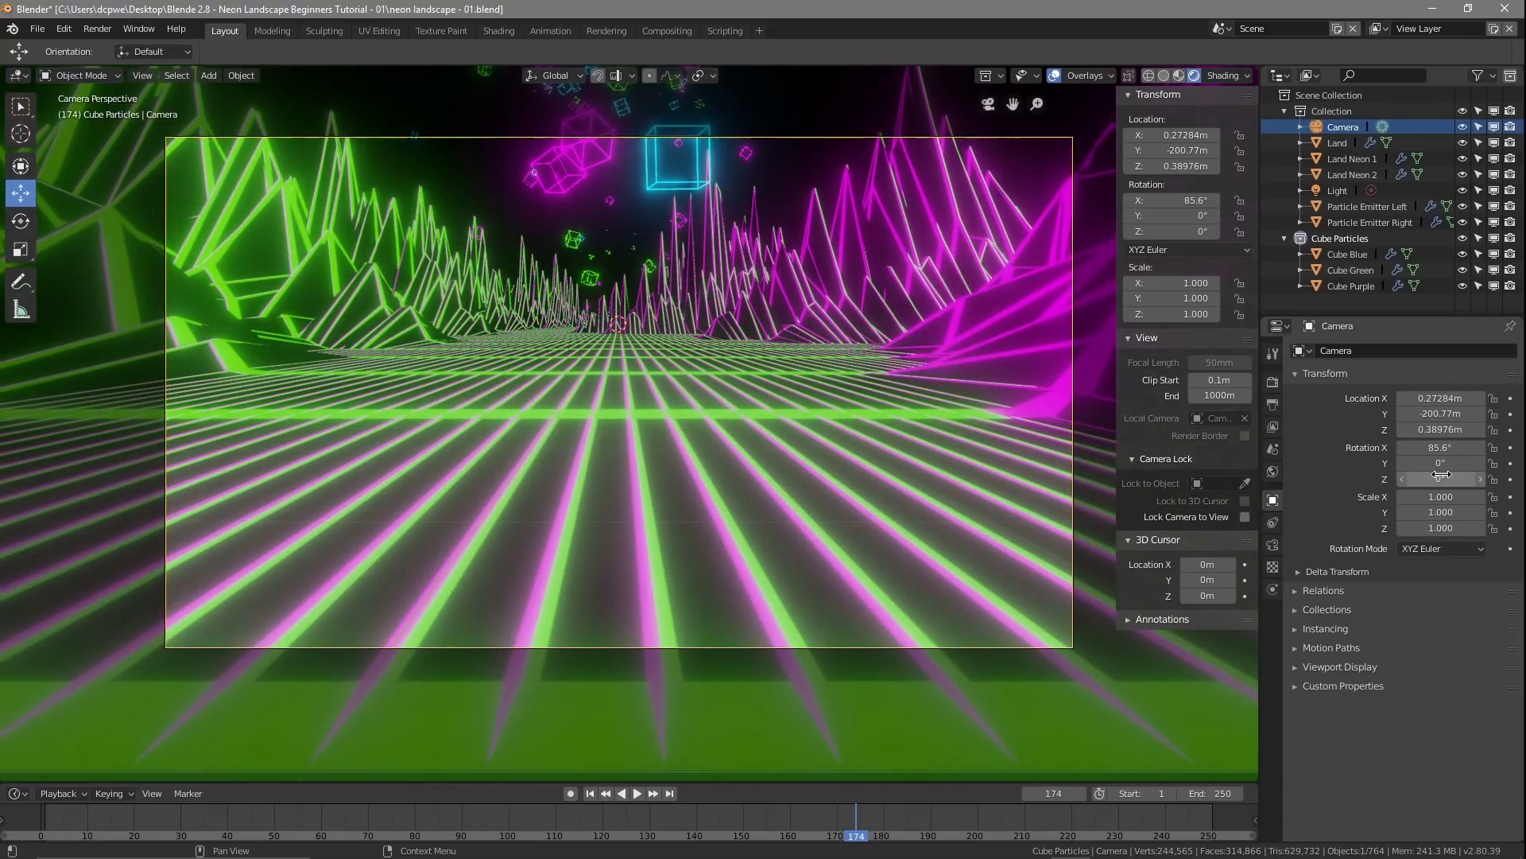
pyautogui.moveTo(1440, 448); pyautogui.dragTo(1455, 448)
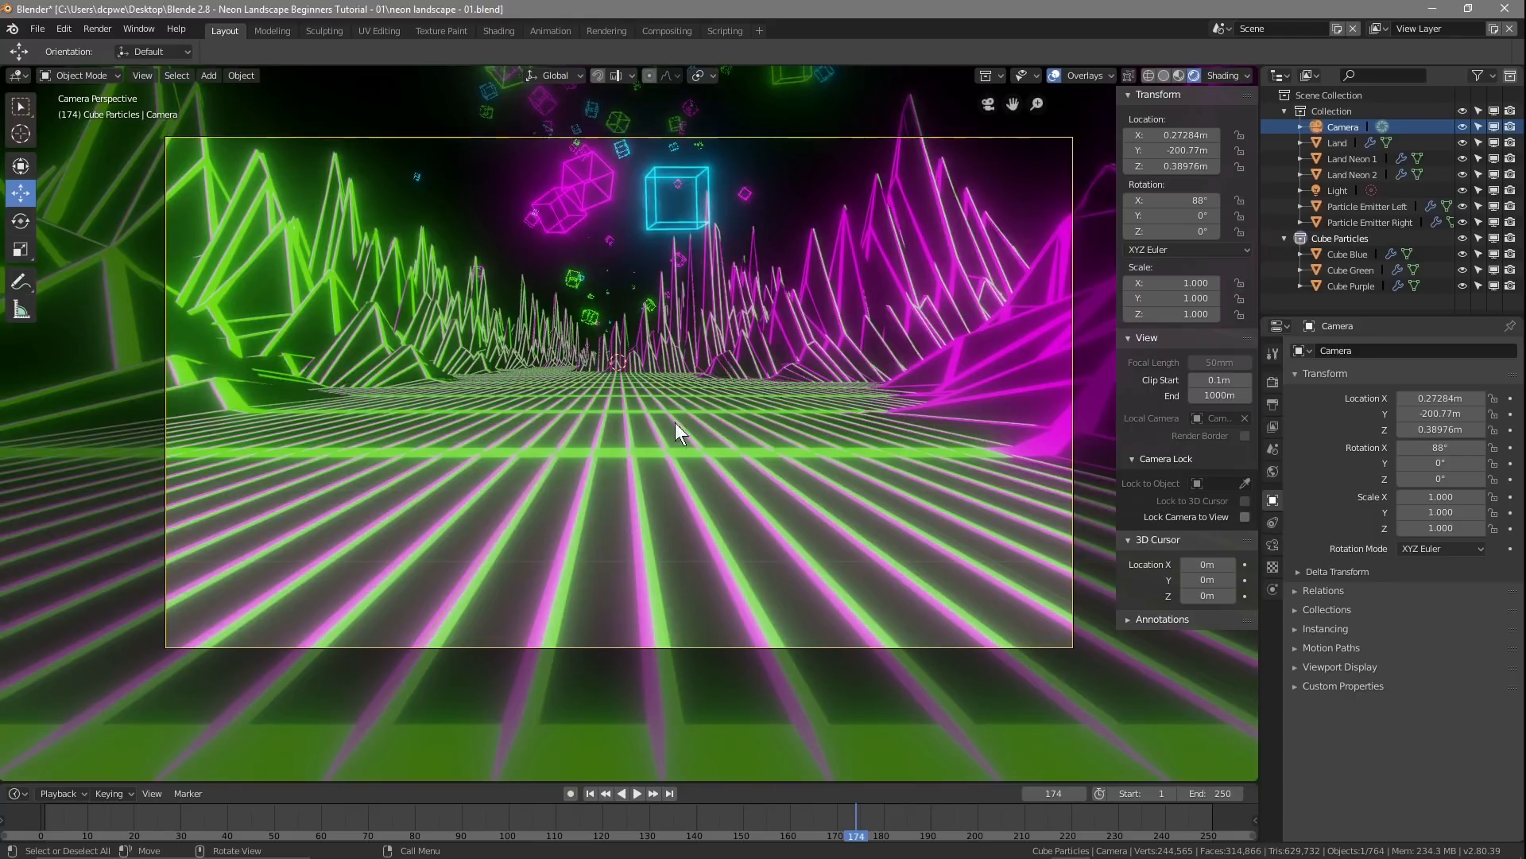
# Step: Render a test image at frame 144, close the render window, and save the file
pyautogui.moveTo(851, 841); pyautogui.dragTo(718, 833)
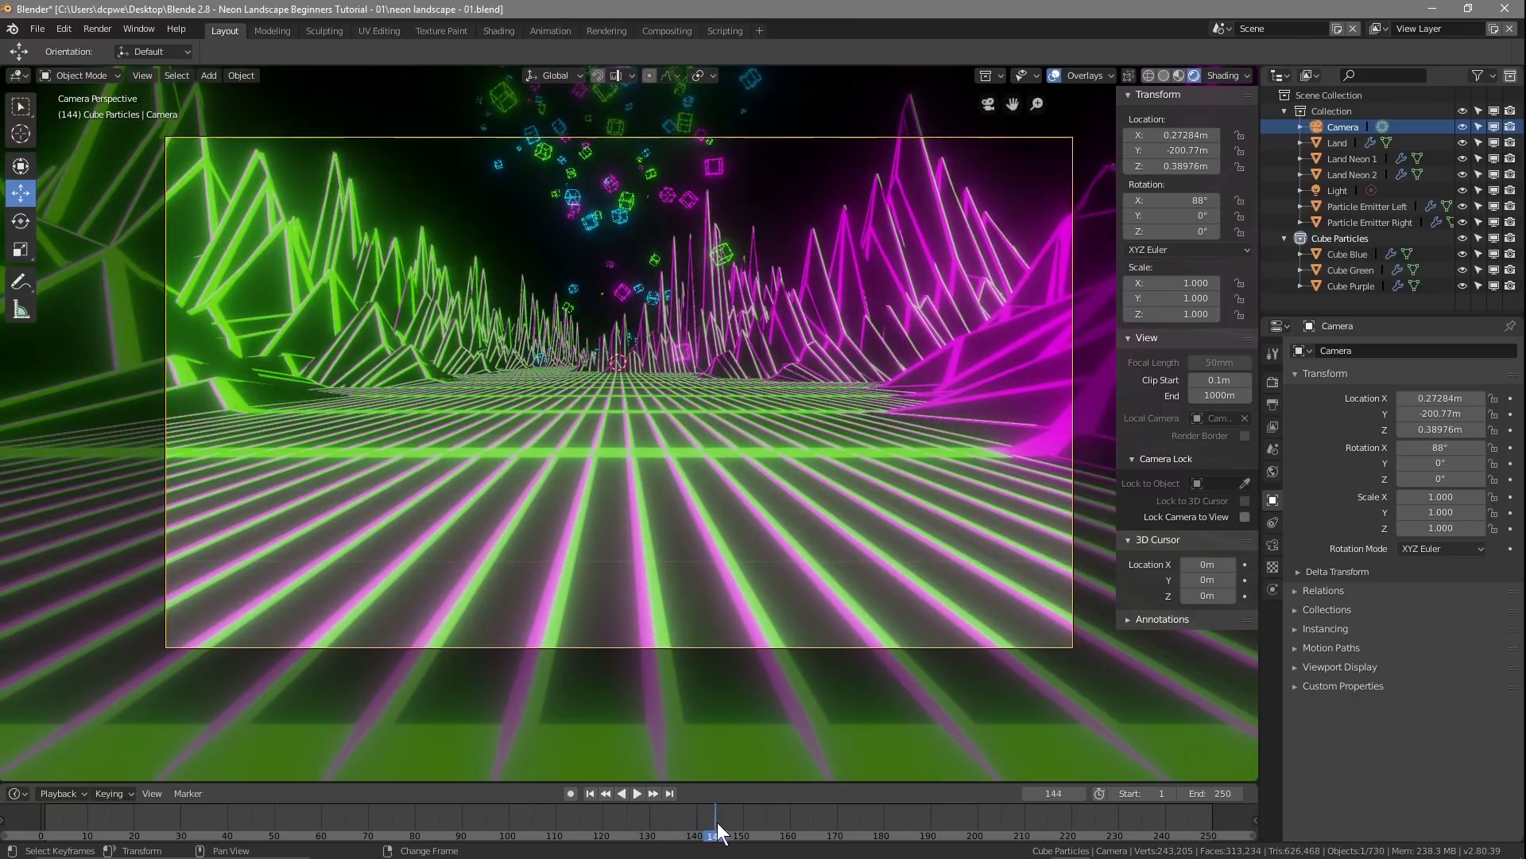
pyautogui.press('F12')
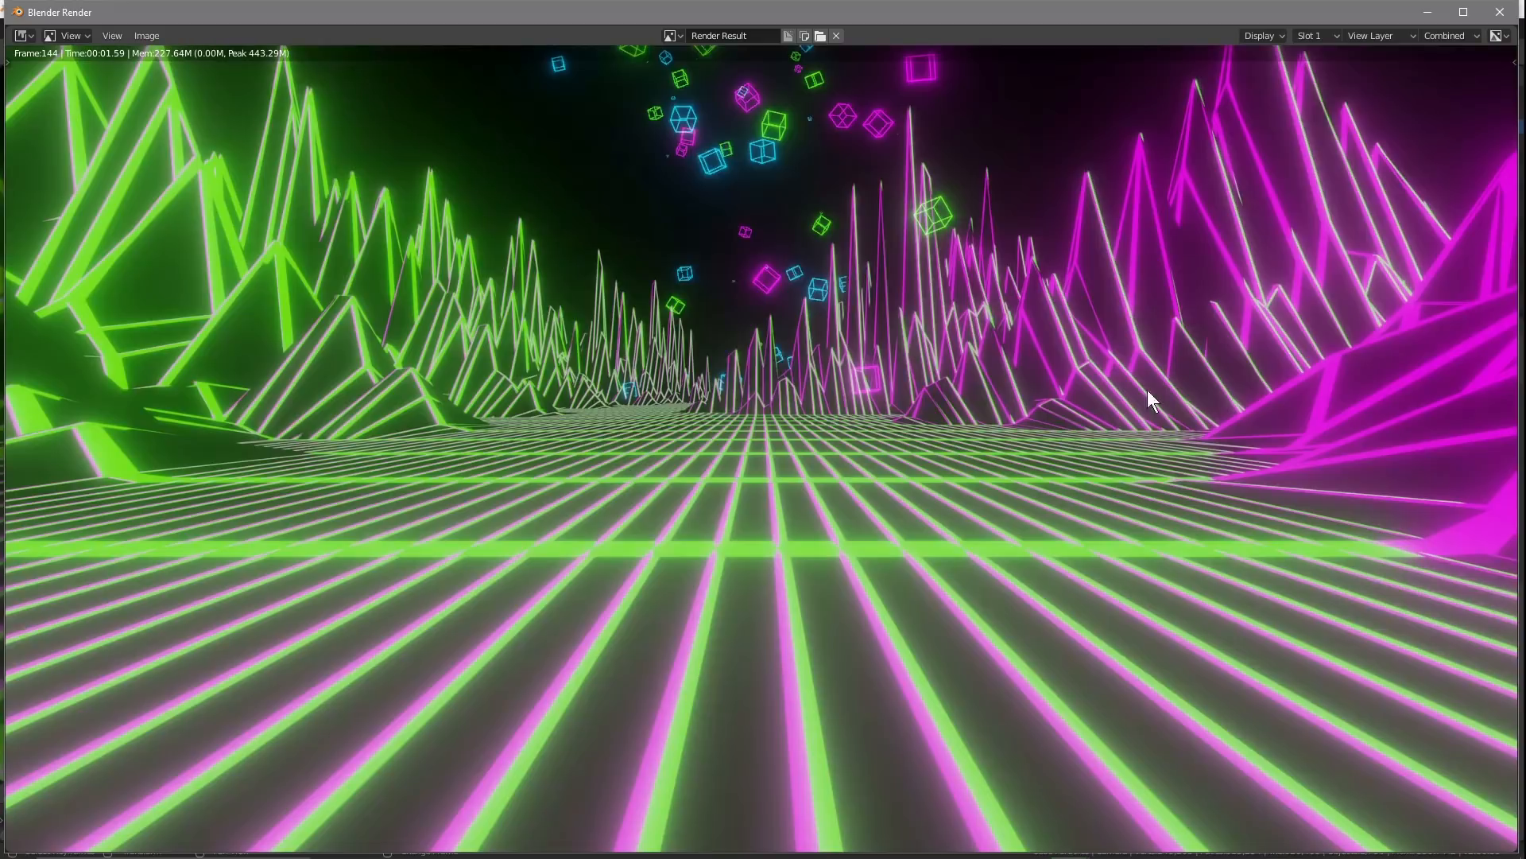
pyautogui.click(1500, 12)
pyautogui.click(37, 29)
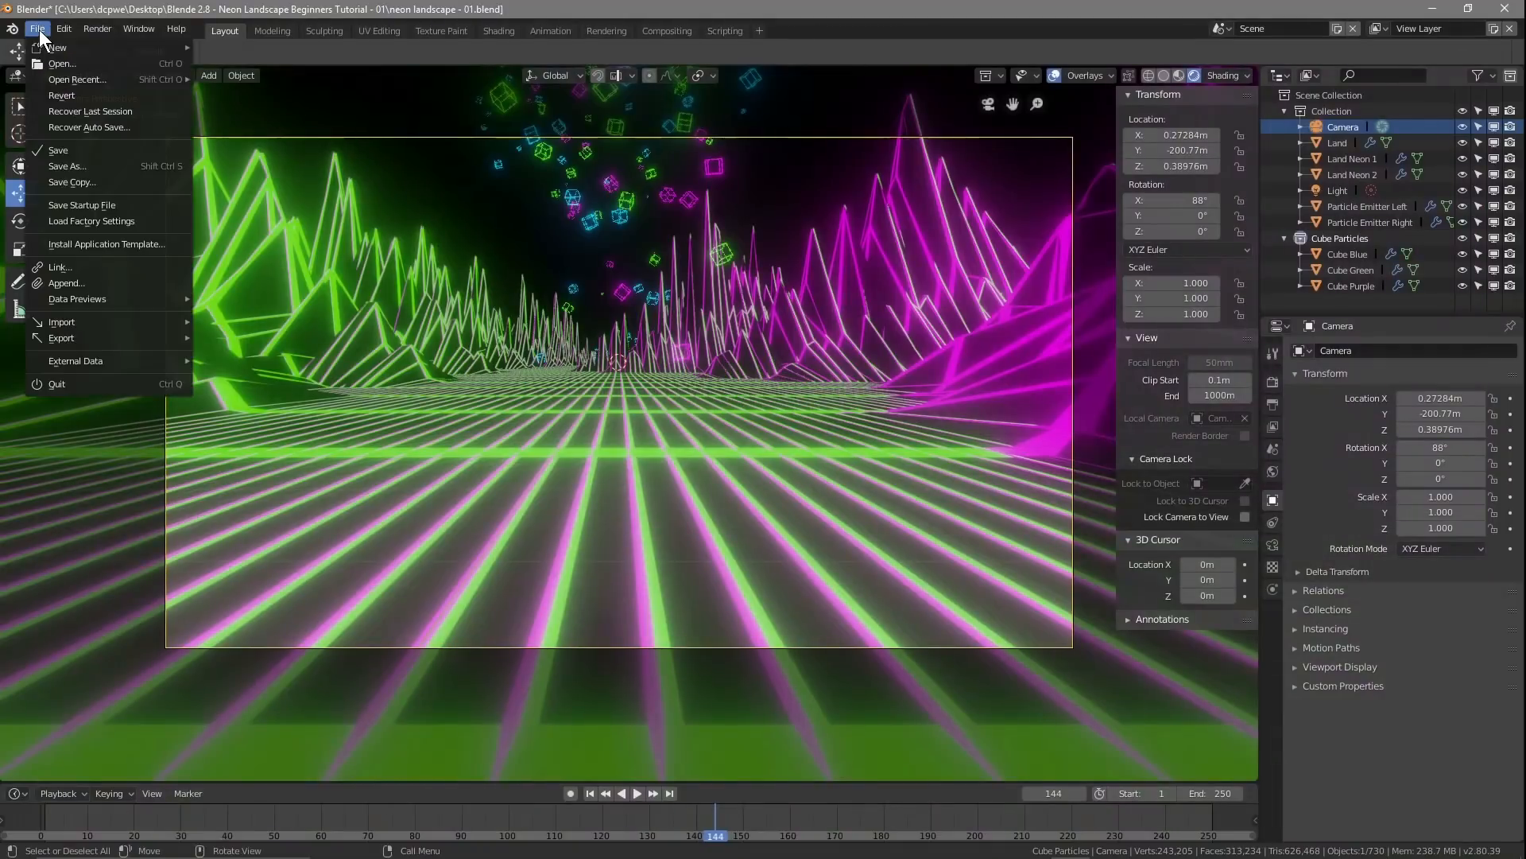
pyautogui.click(54, 153)
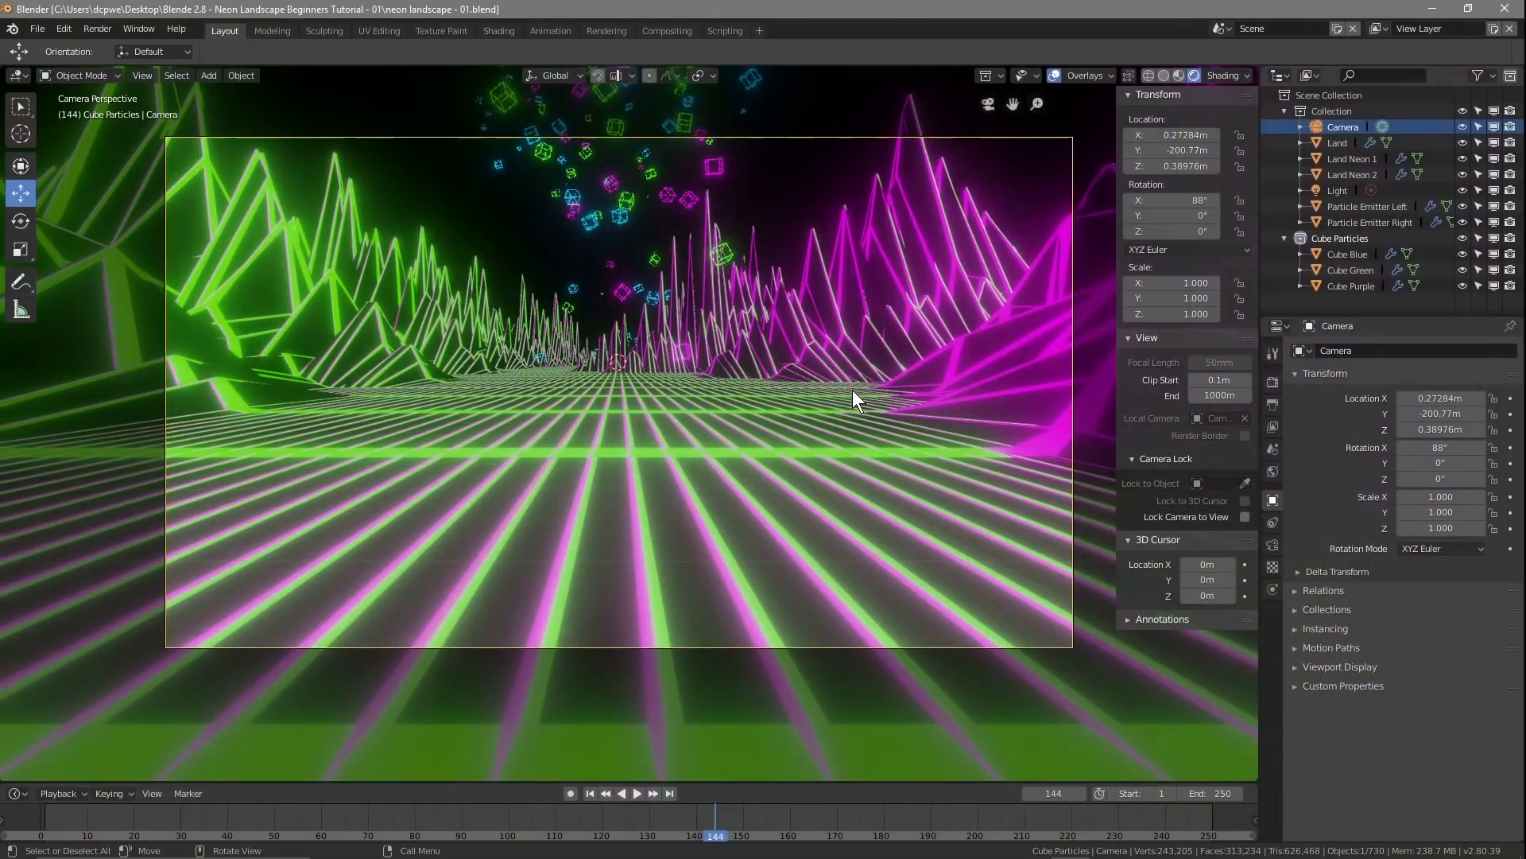